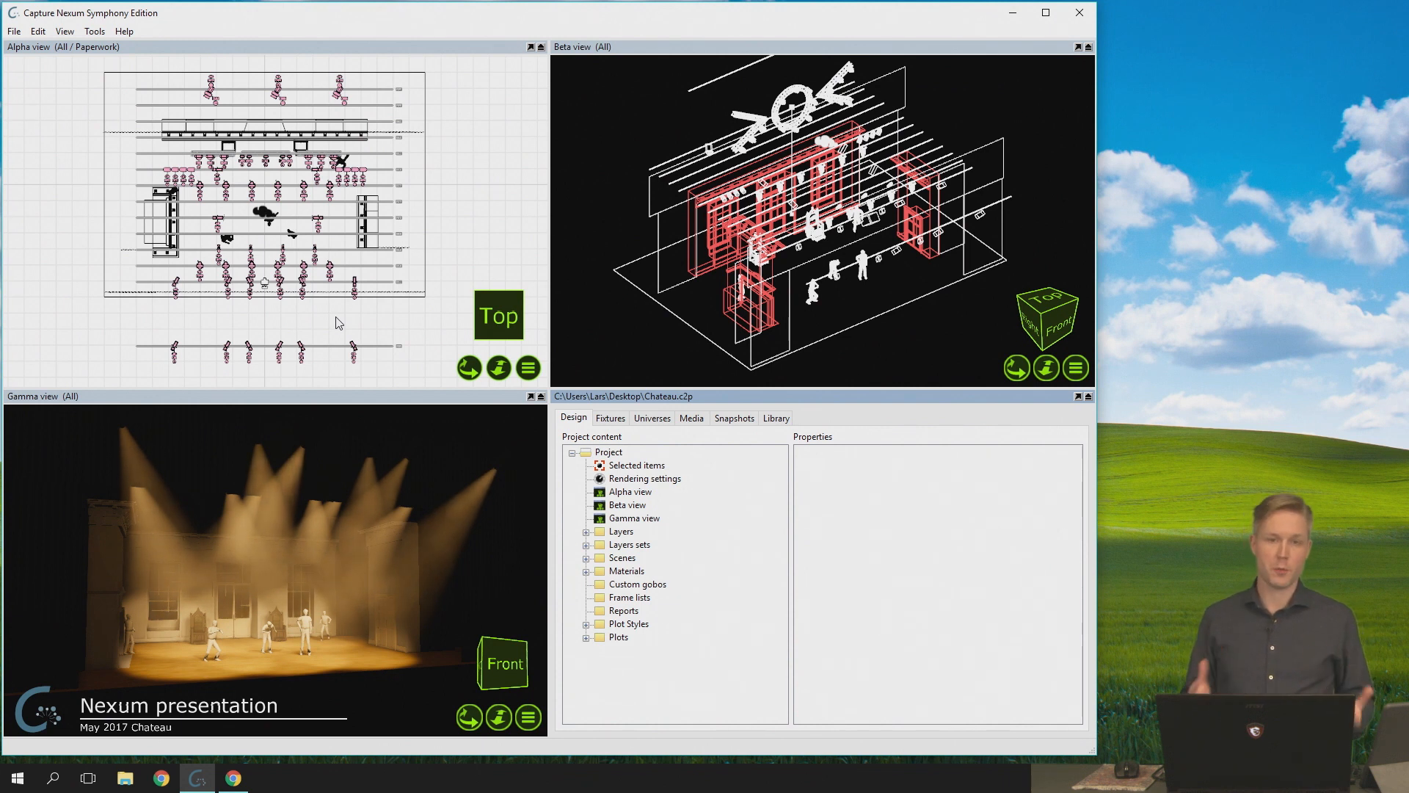
- Start a new project and place a Box from the library's object forms near the origin of the Alpha view
click(14, 31)
click(37, 46)
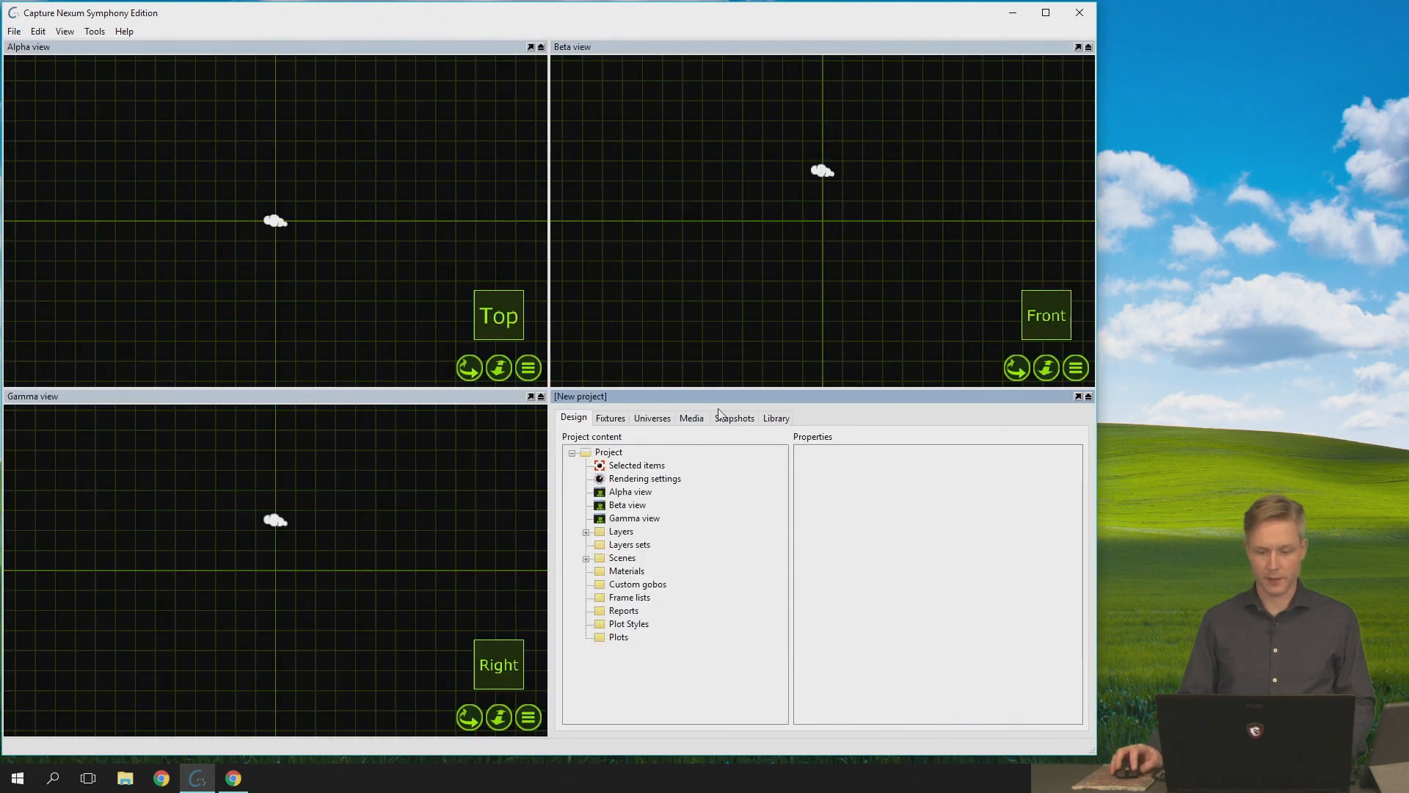
click(776, 418)
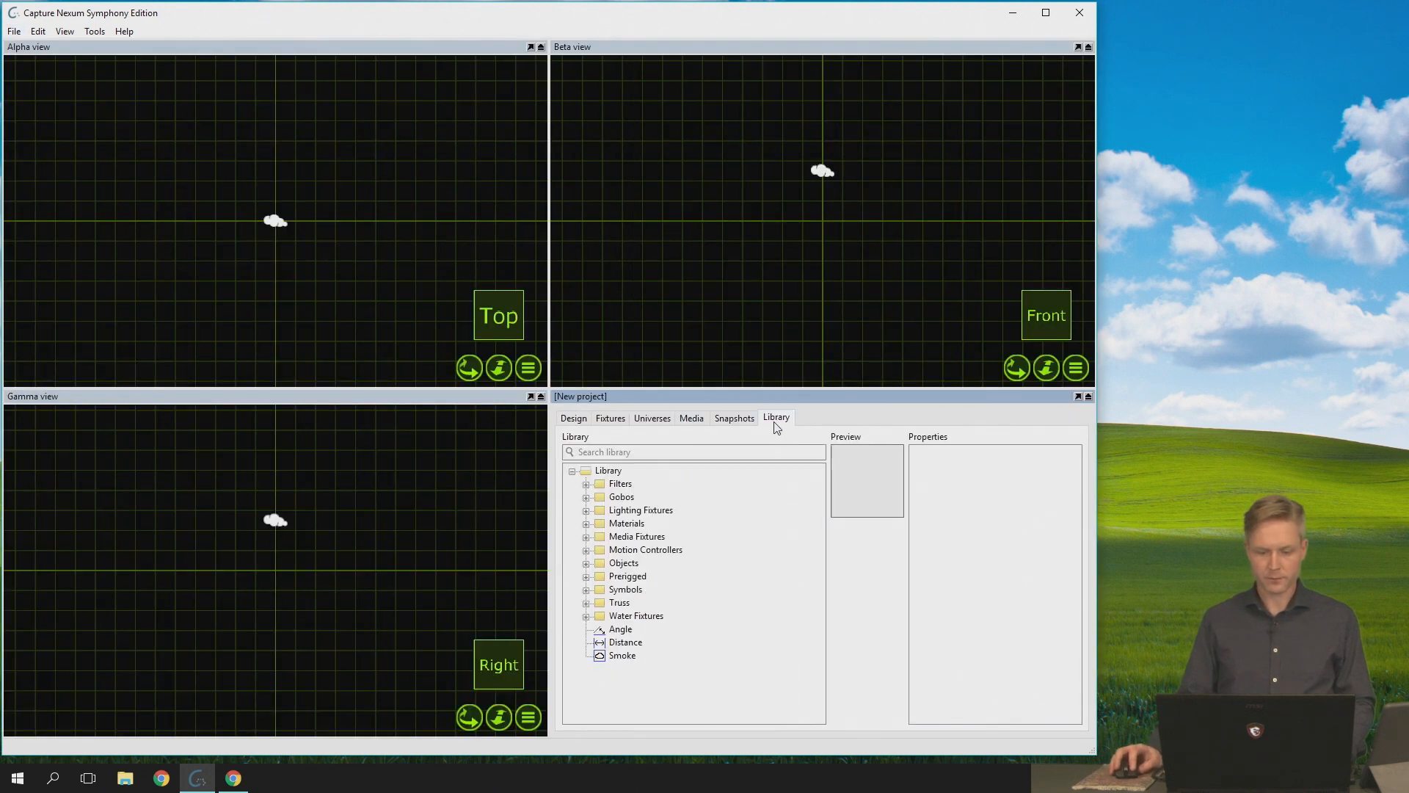
click(585, 563)
click(600, 590)
mouse_move(644, 615)
mouse_down()
mouse_move(327, 227)
mouse_move(271, 218)
mouse_up()
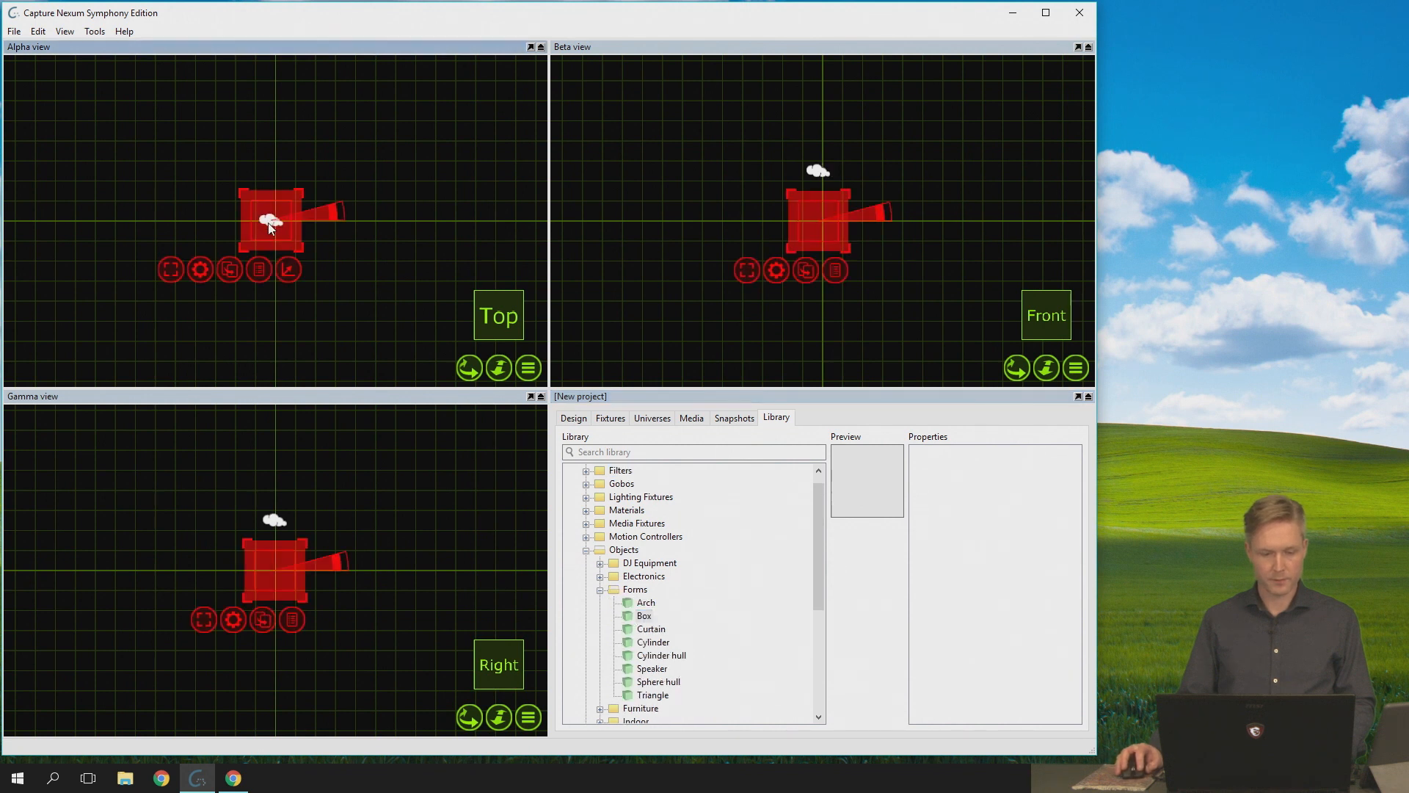
- Display the placed box's properties and set its width to 4 m
right_click(205, 266)
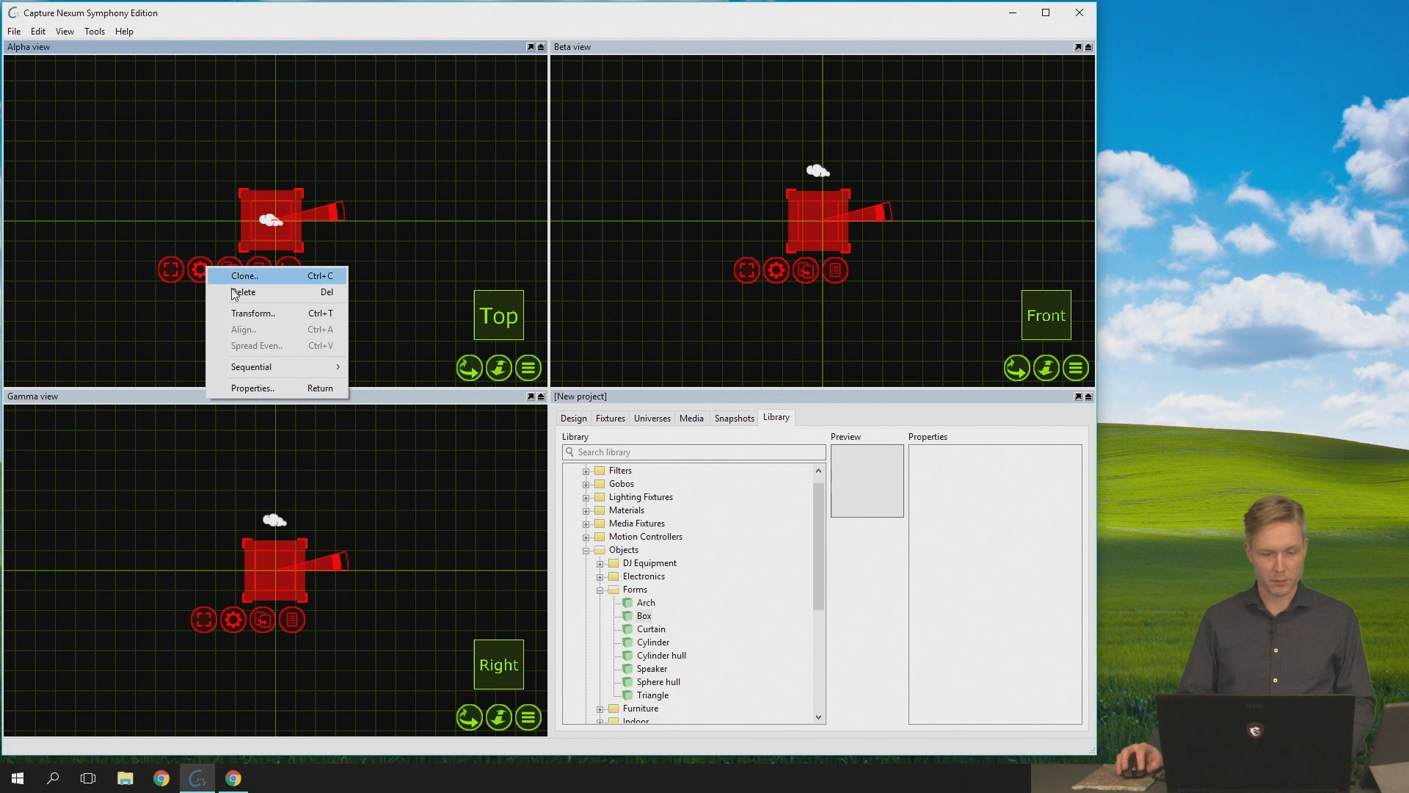
click(278, 388)
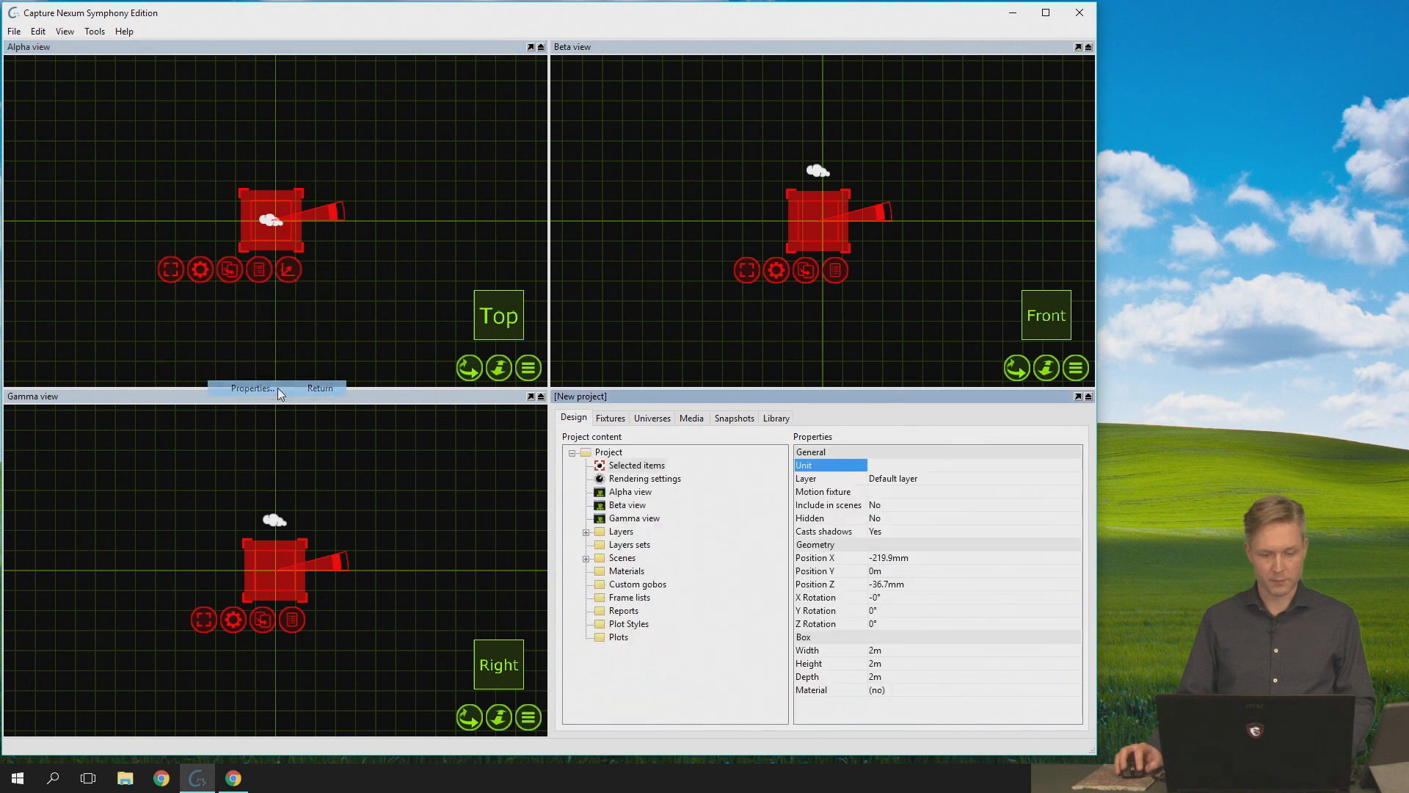
click(926, 649)
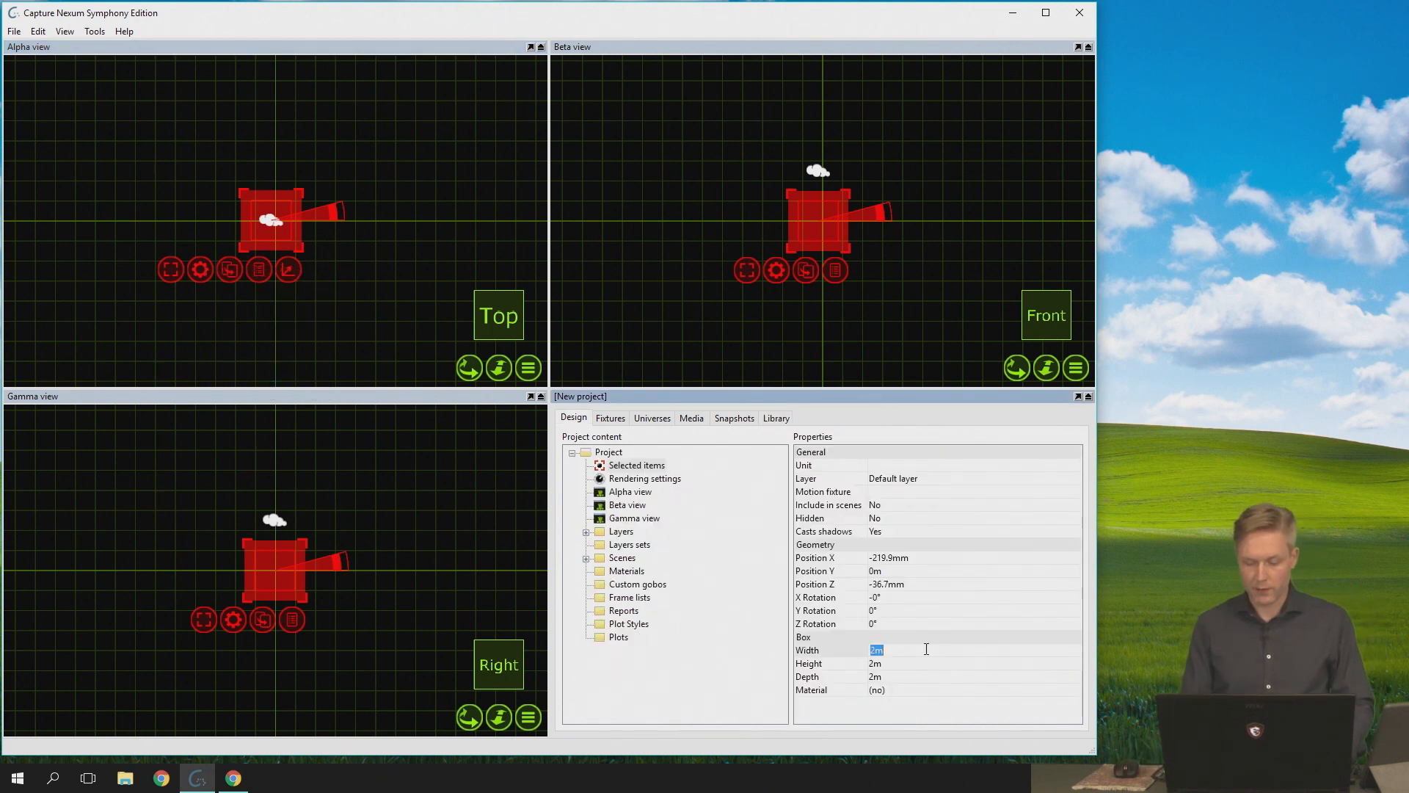
key(Return)
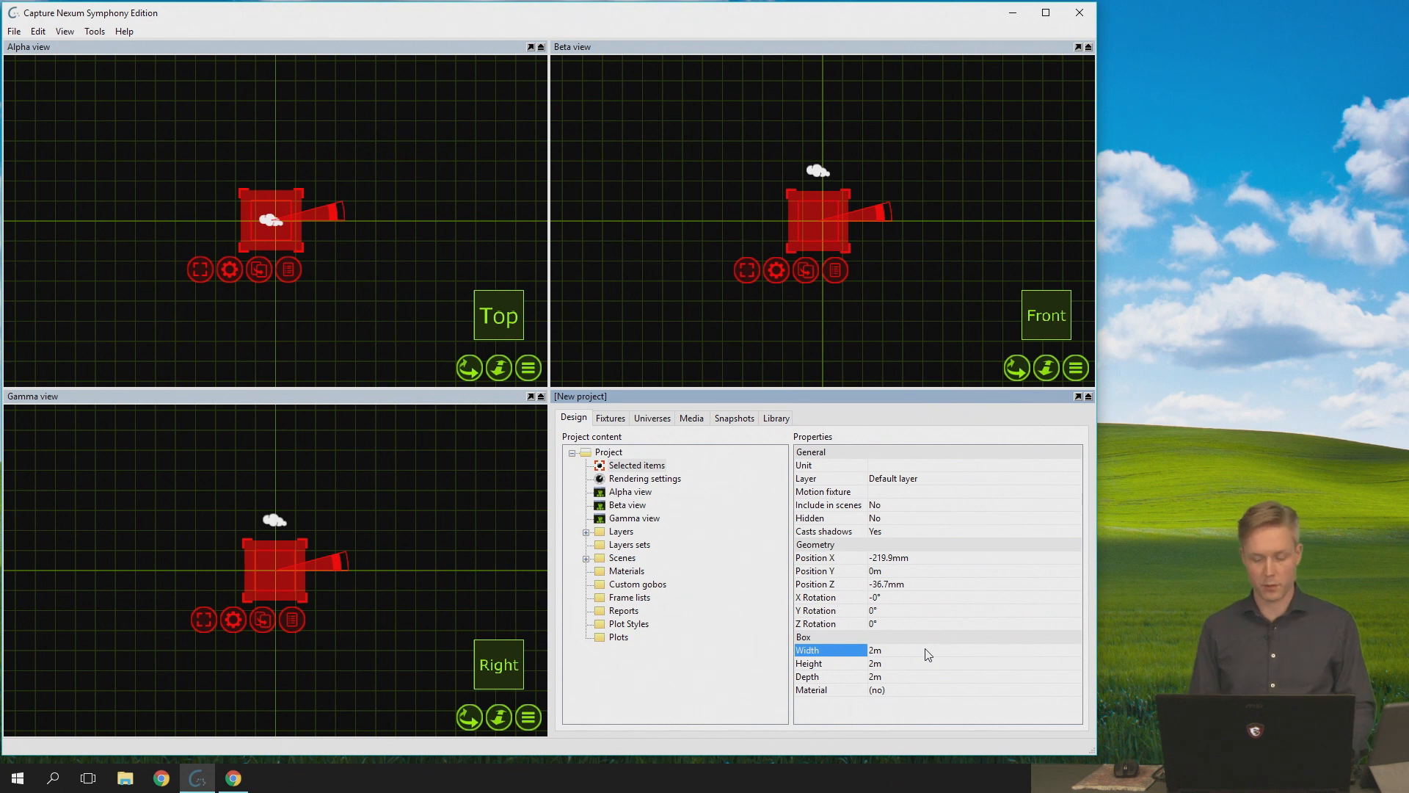
click(926, 651)
key(BackSpace)
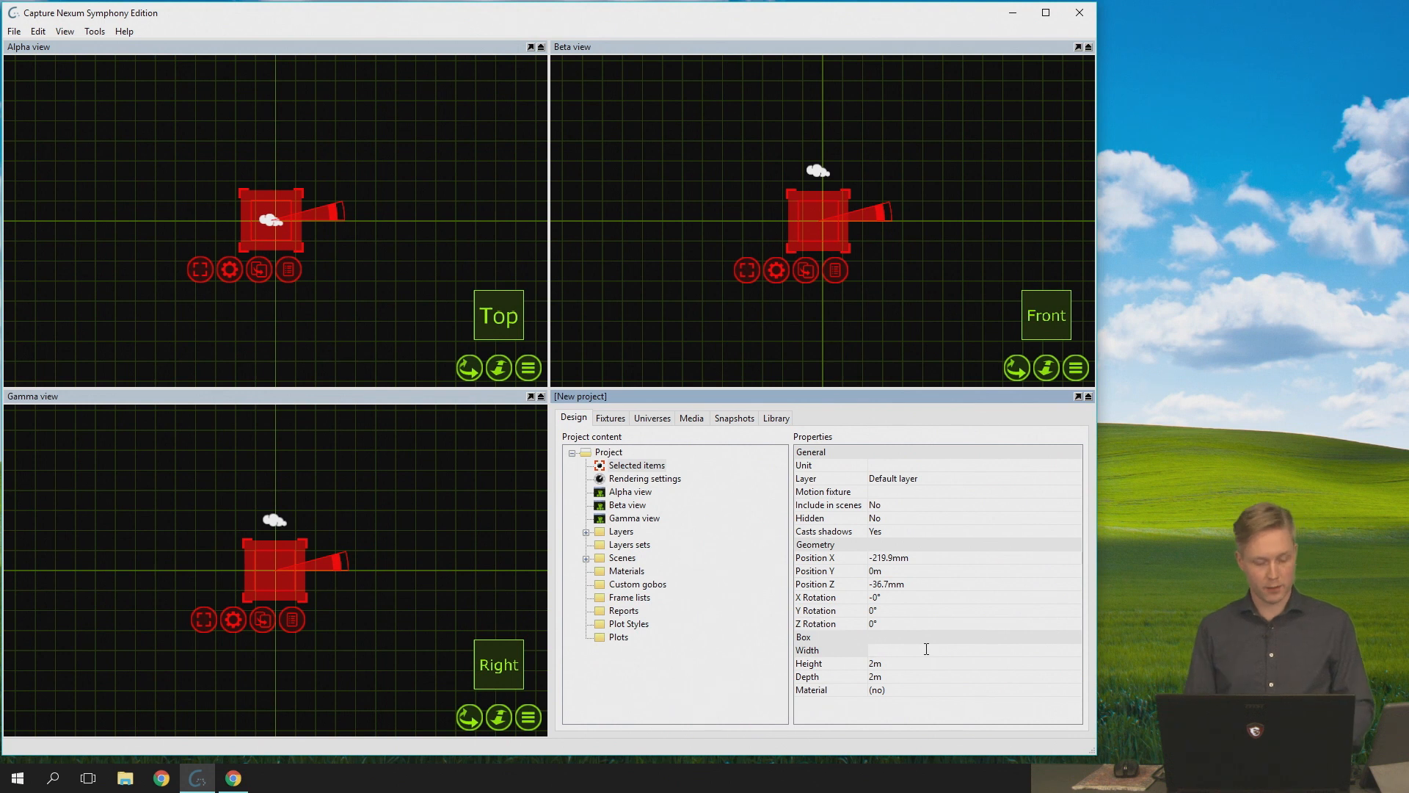
key(Return)
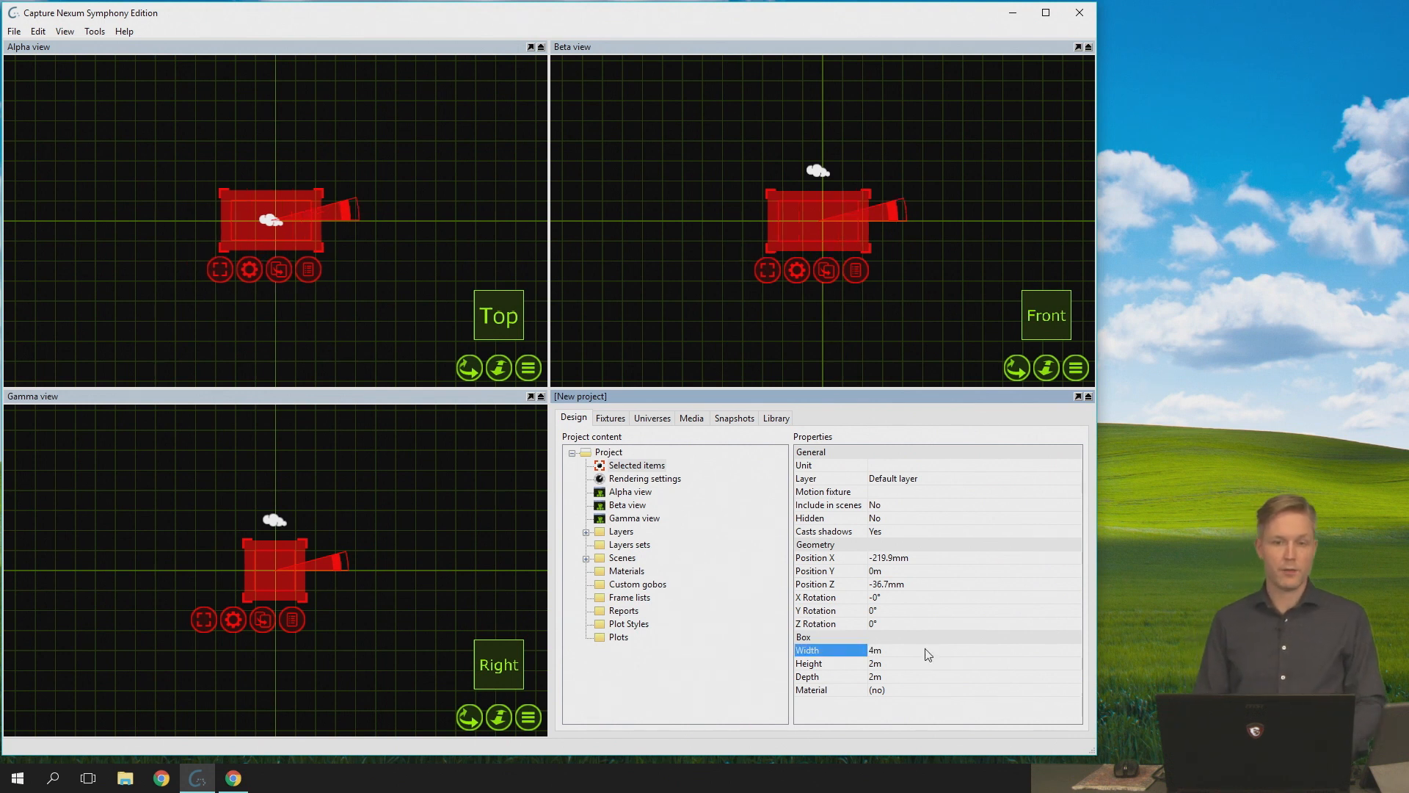
click(928, 654)
text(4)
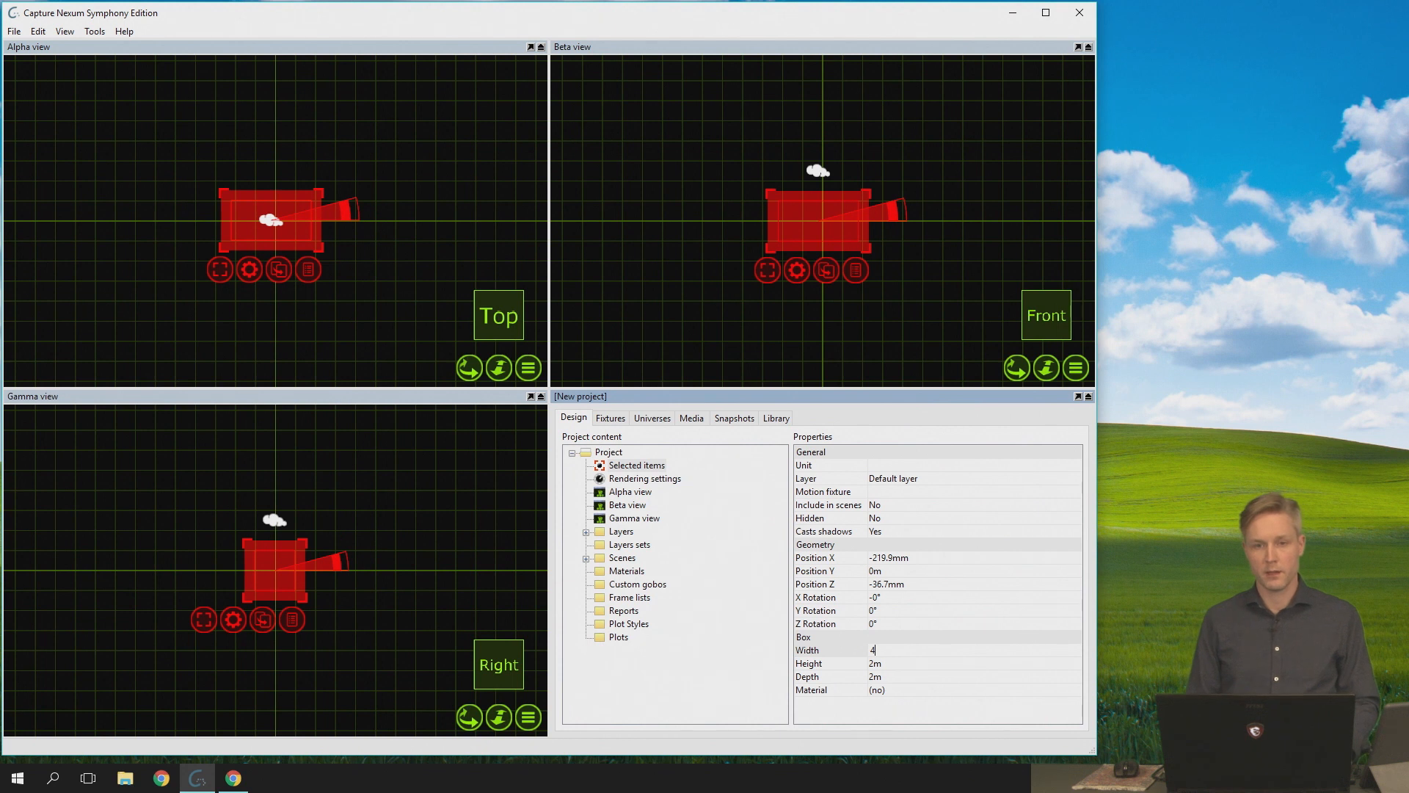
key(Return)
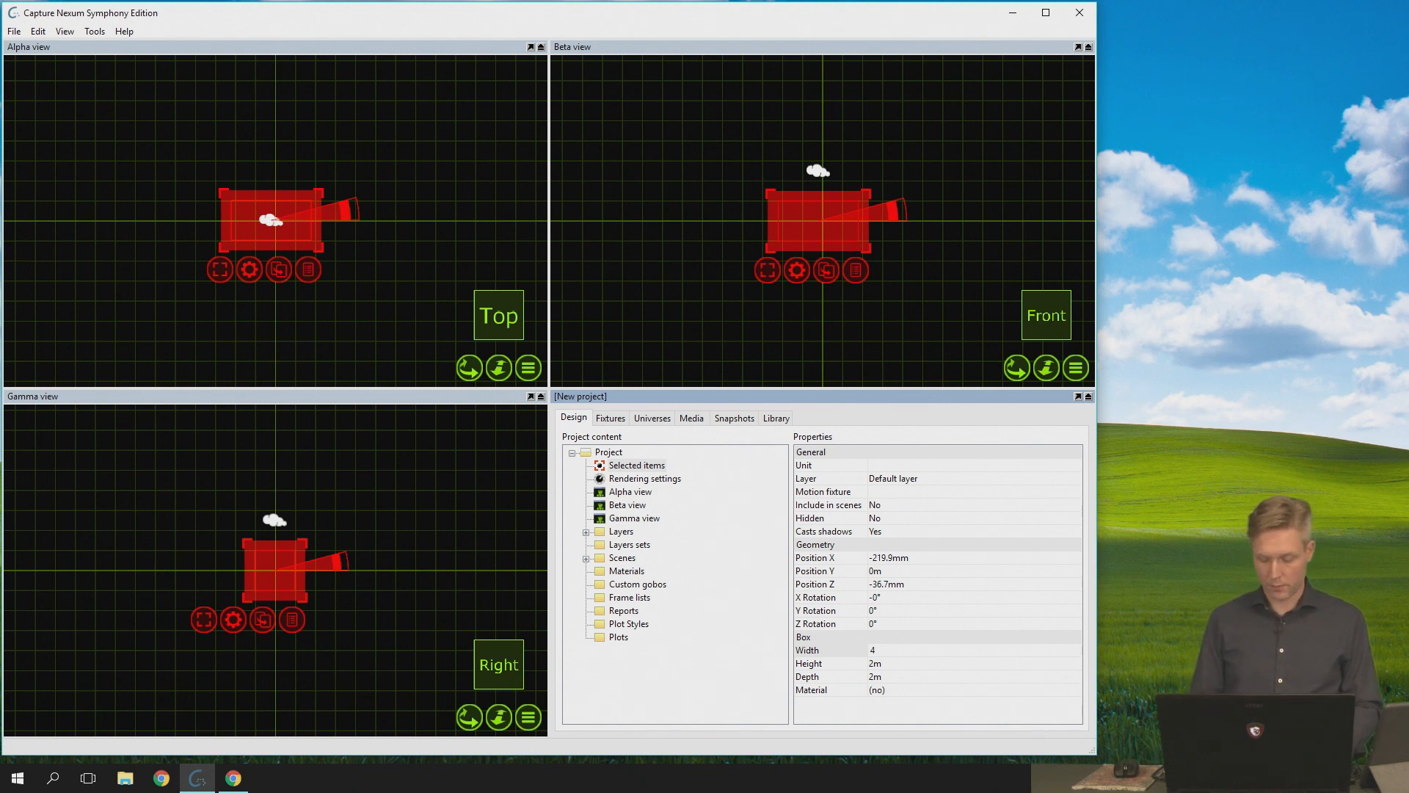
click(927, 653)
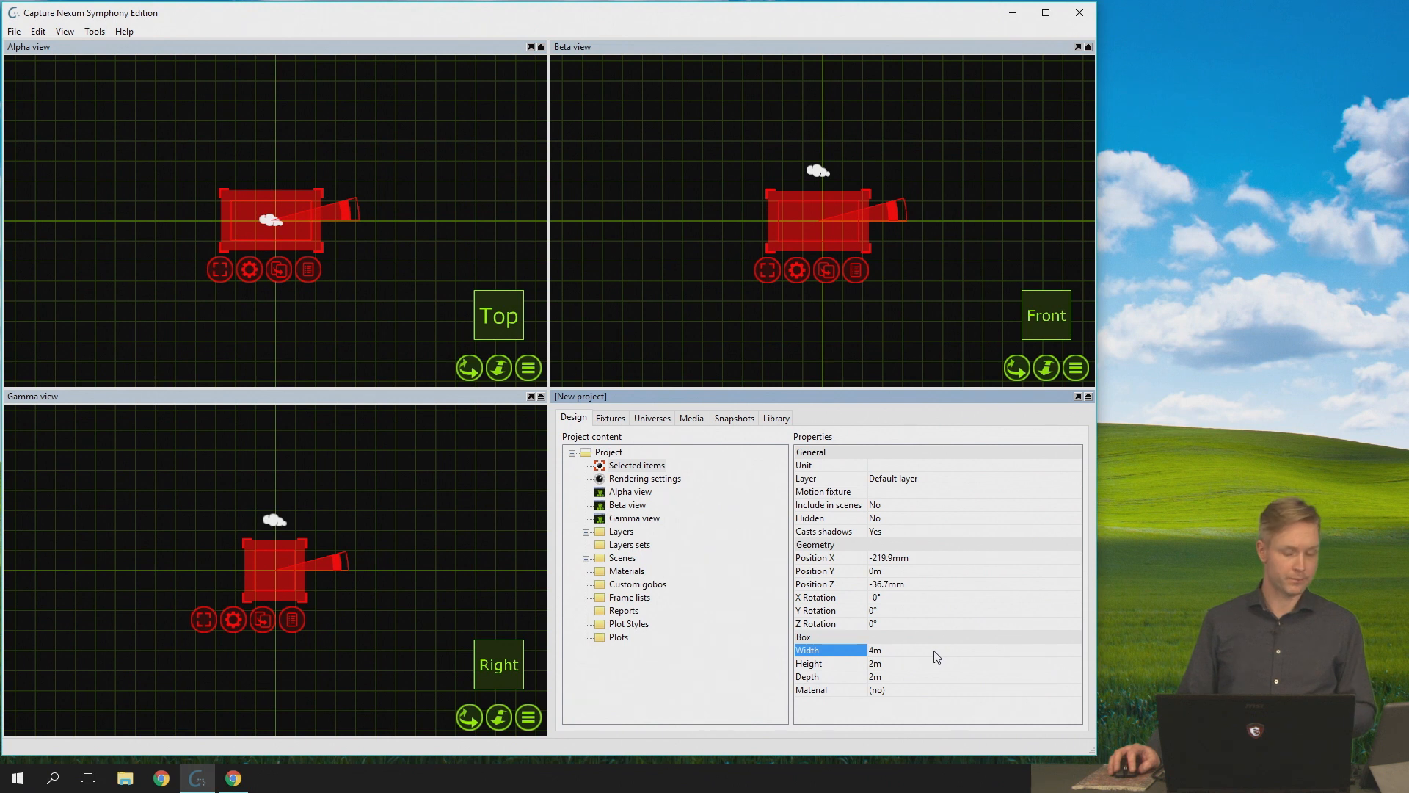
- Look through the choices for the Measurements setting in the program options
click(91, 33)
click(125, 102)
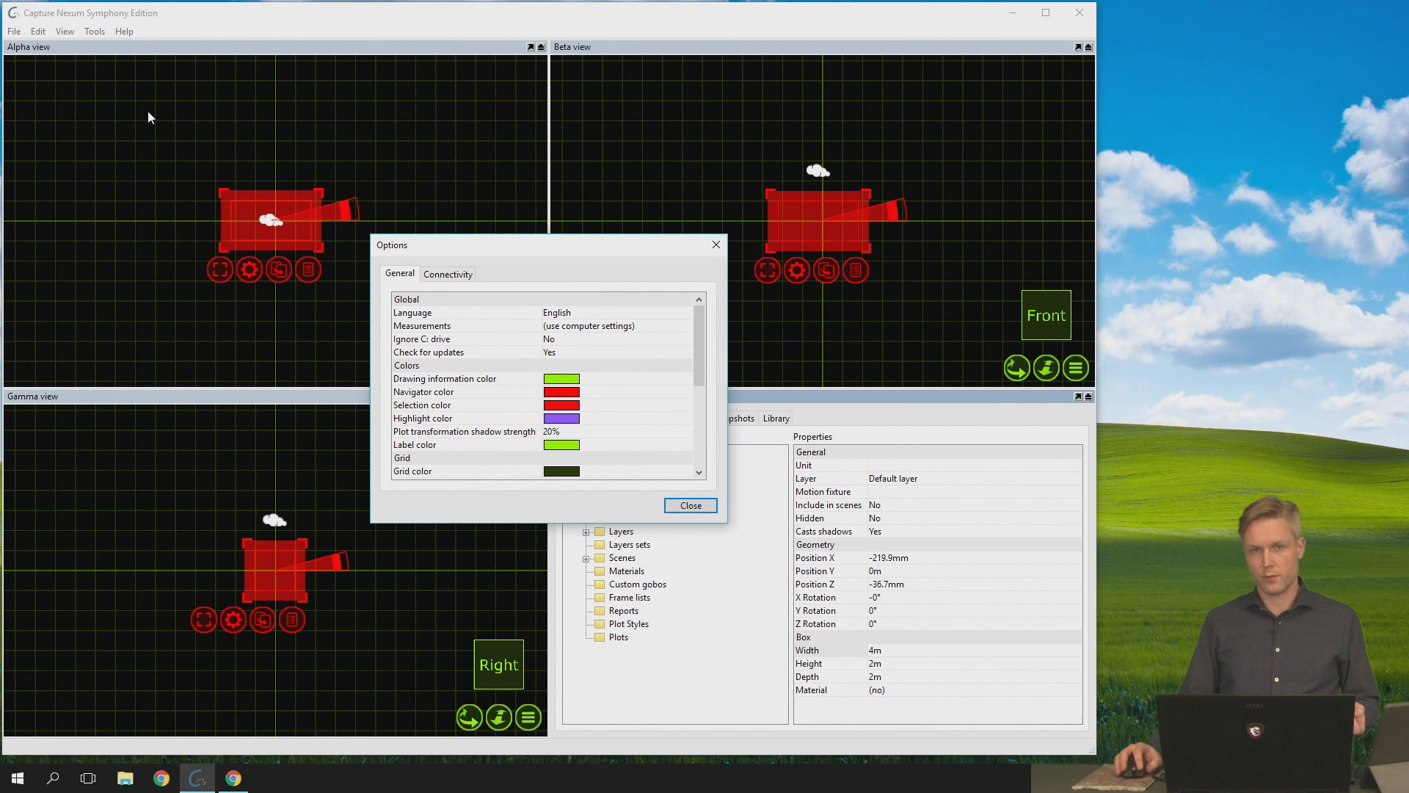
click(600, 327)
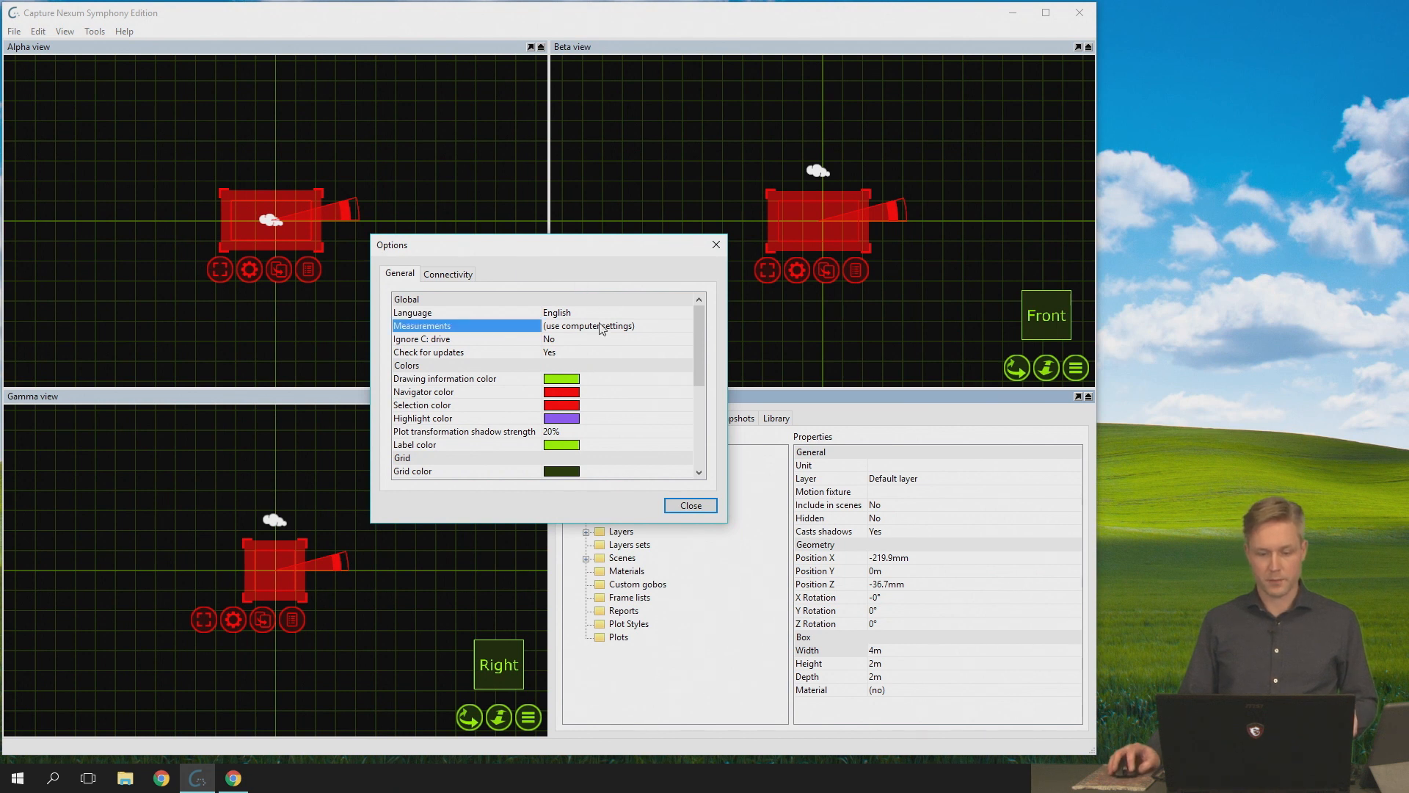
click(659, 331)
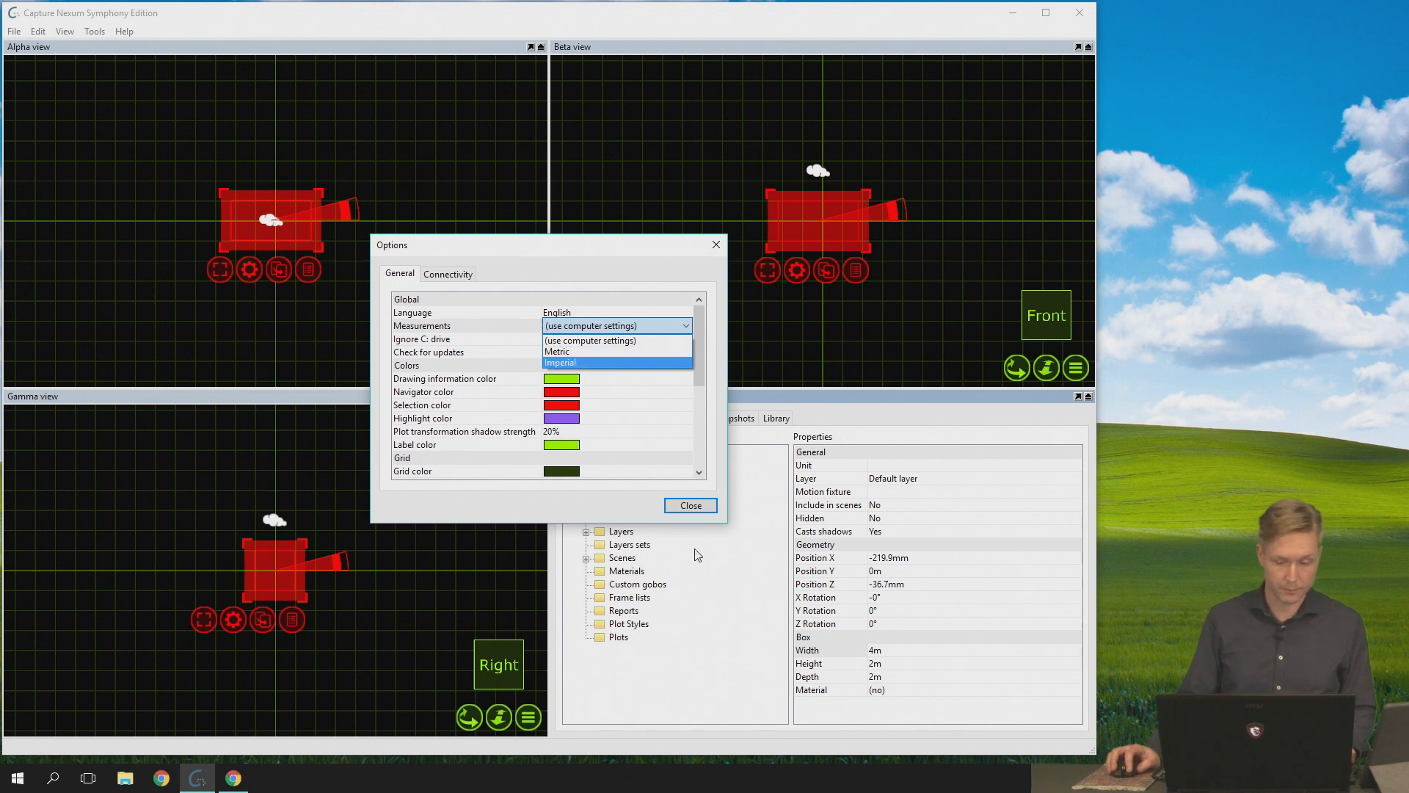
click(690, 504)
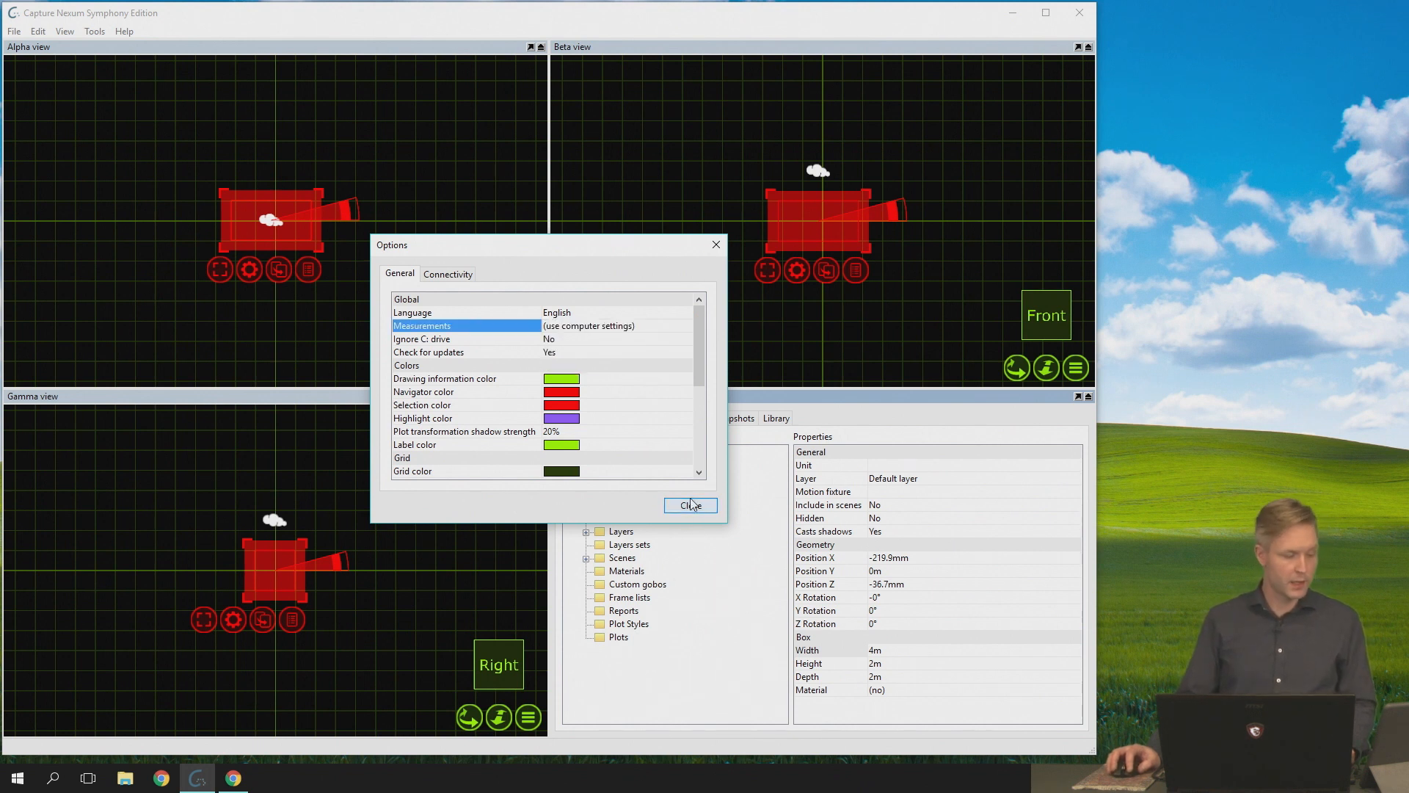
click(691, 504)
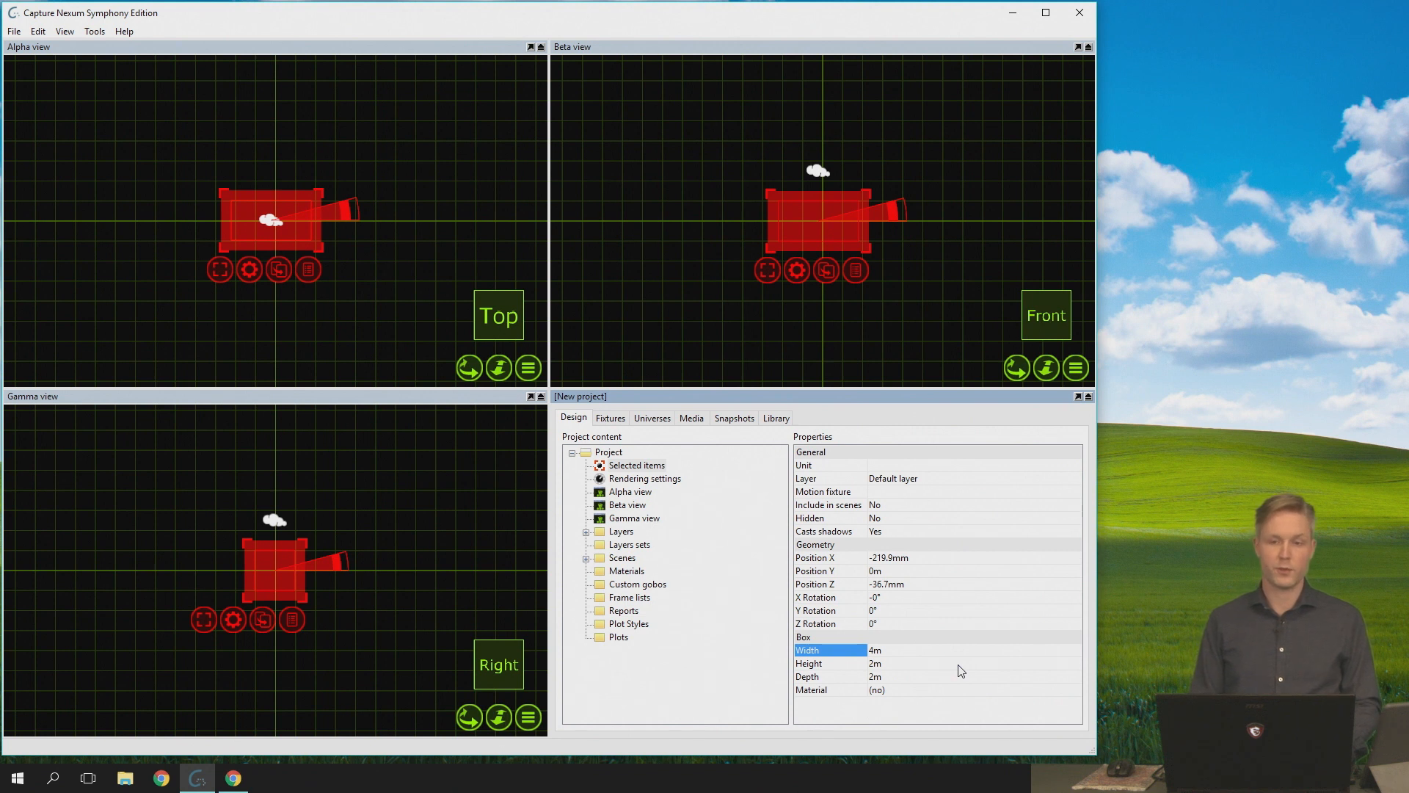
- Re-enter the box's width with explicit units, ending with 4 feet
key(Tab)
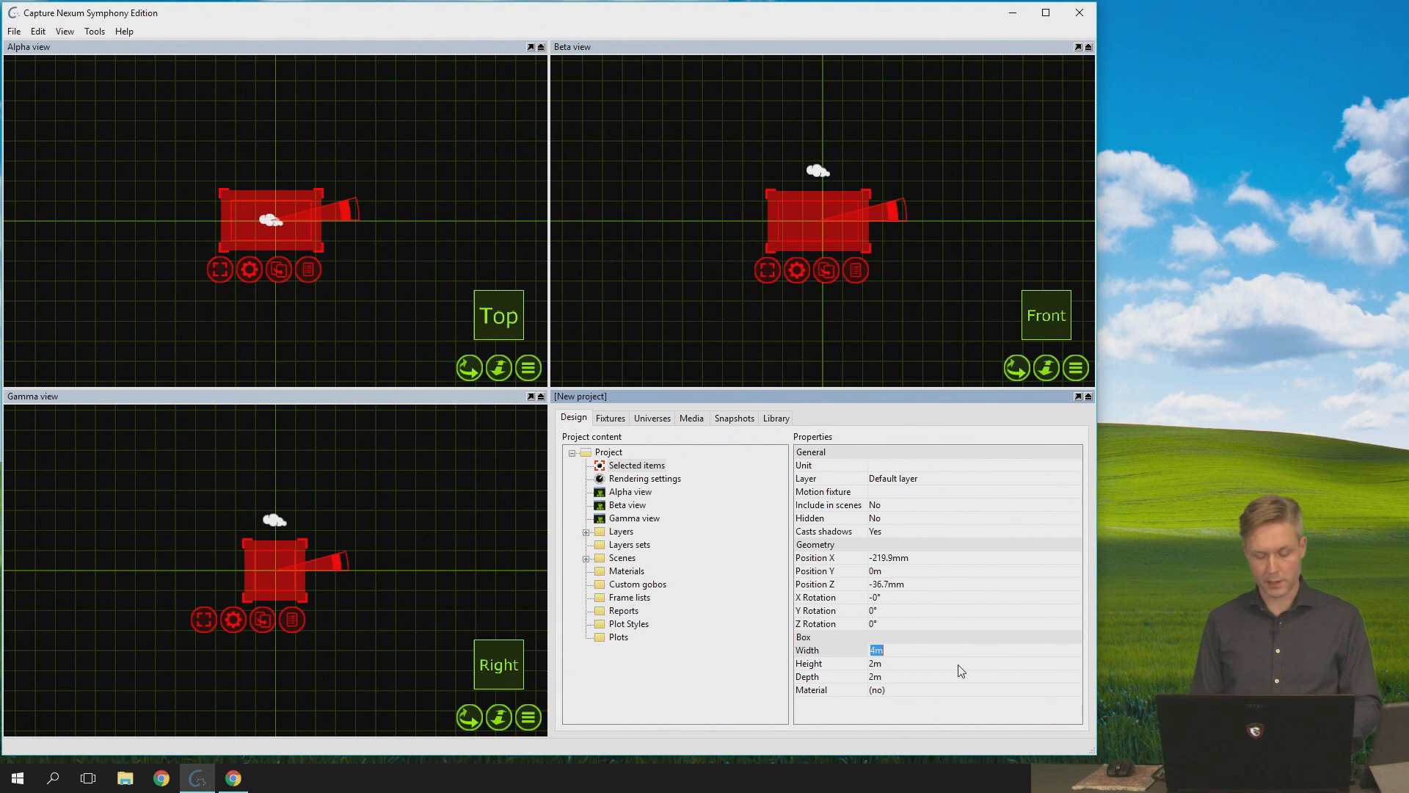
text(4)
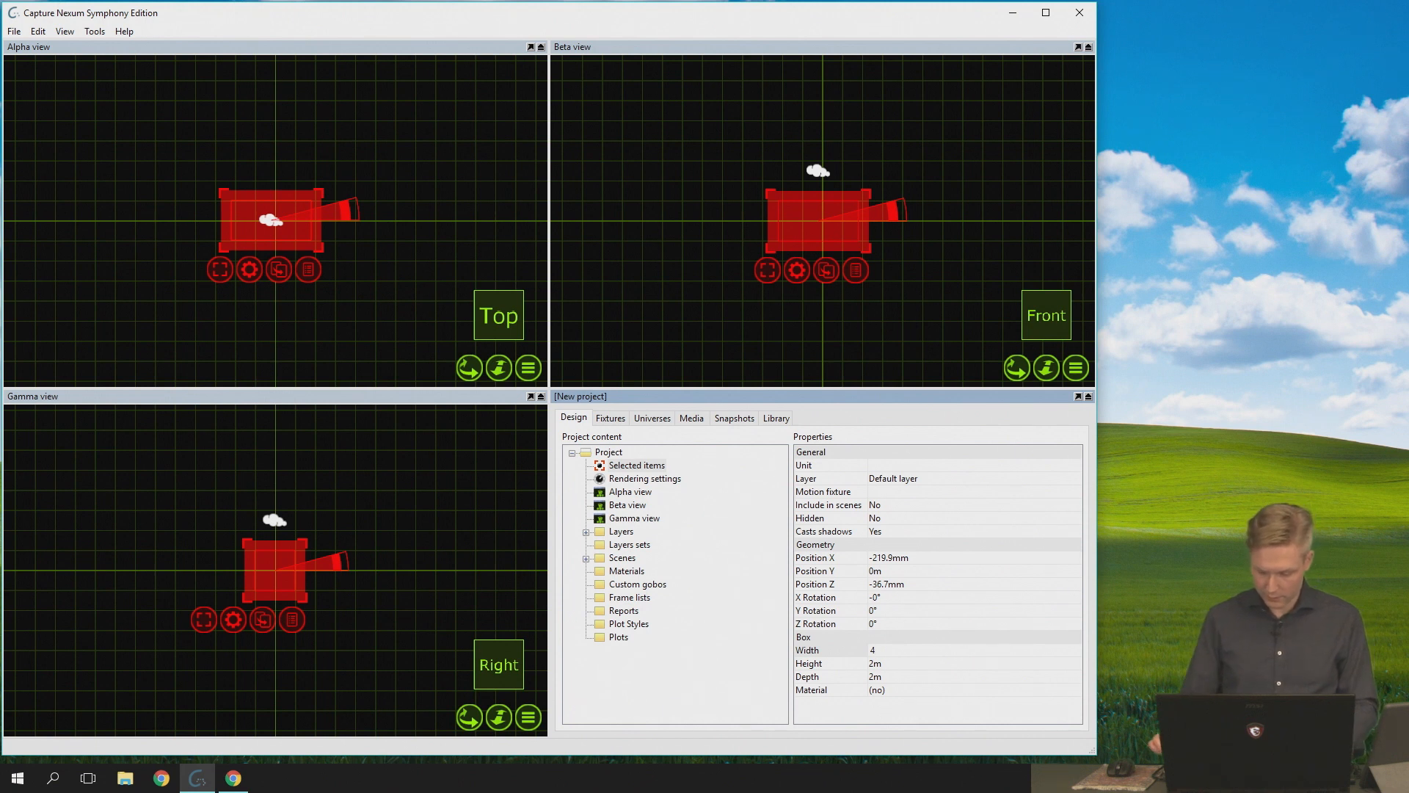
key(BackSpace)
key(Return)
click(919, 651)
text(4)
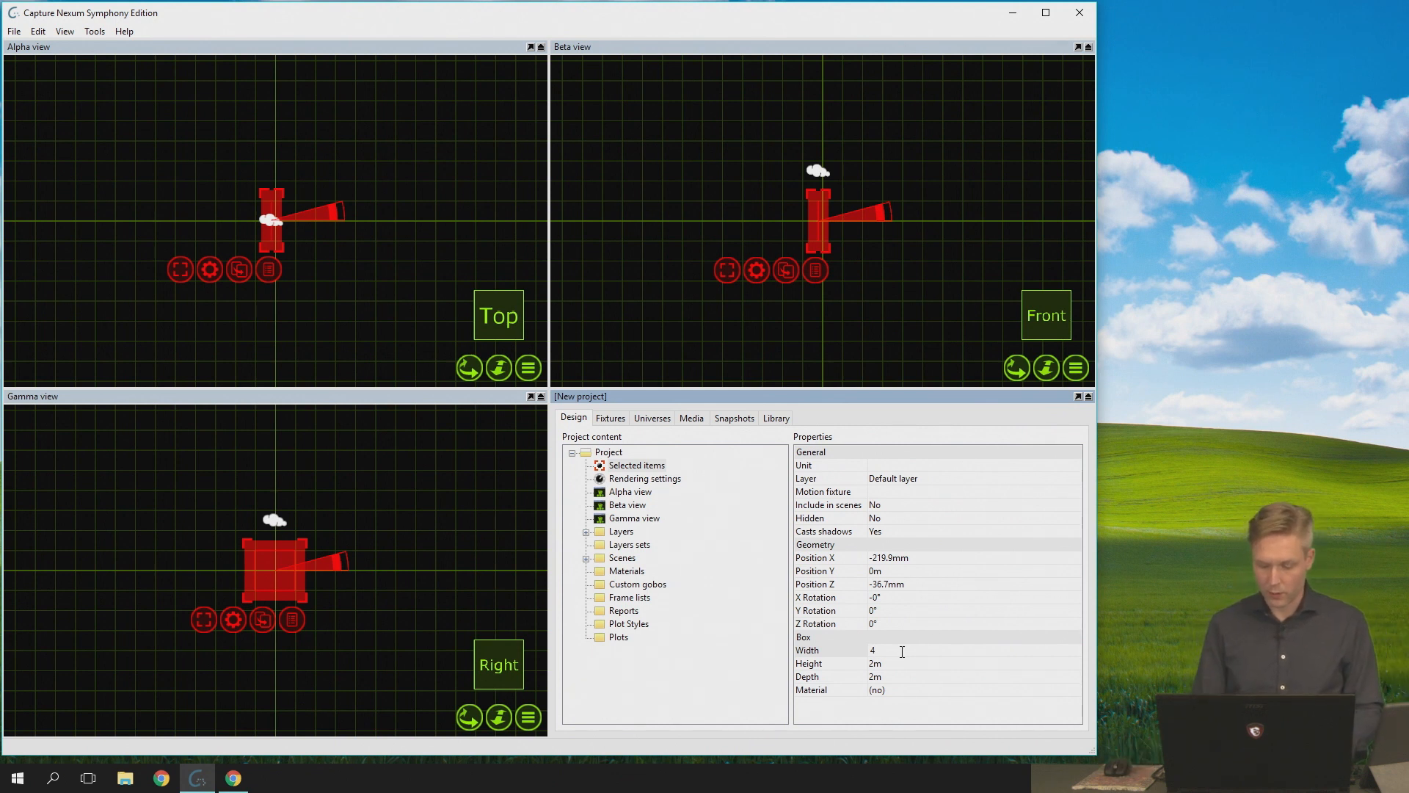
key(Return)
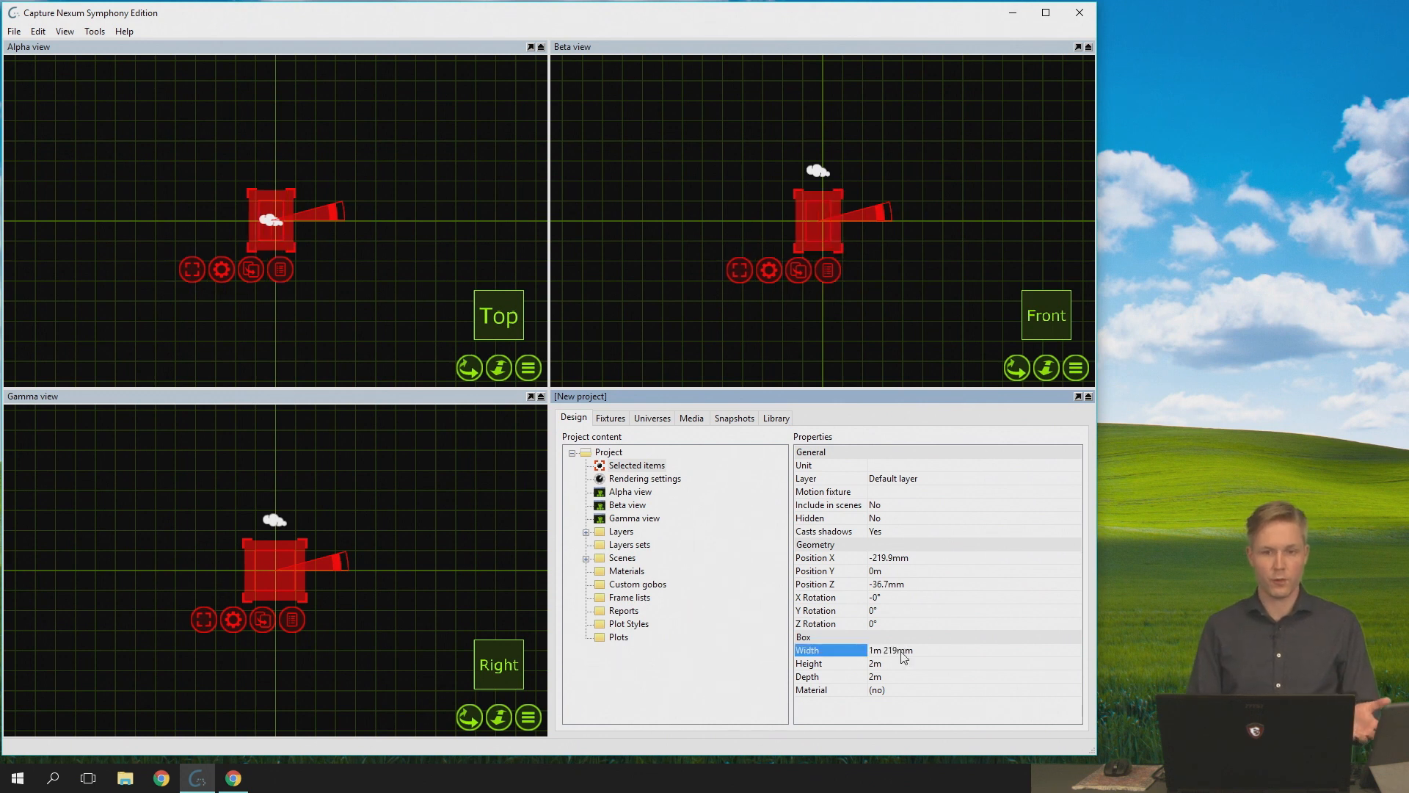
- Set the box's width to 4 m again
click(903, 650)
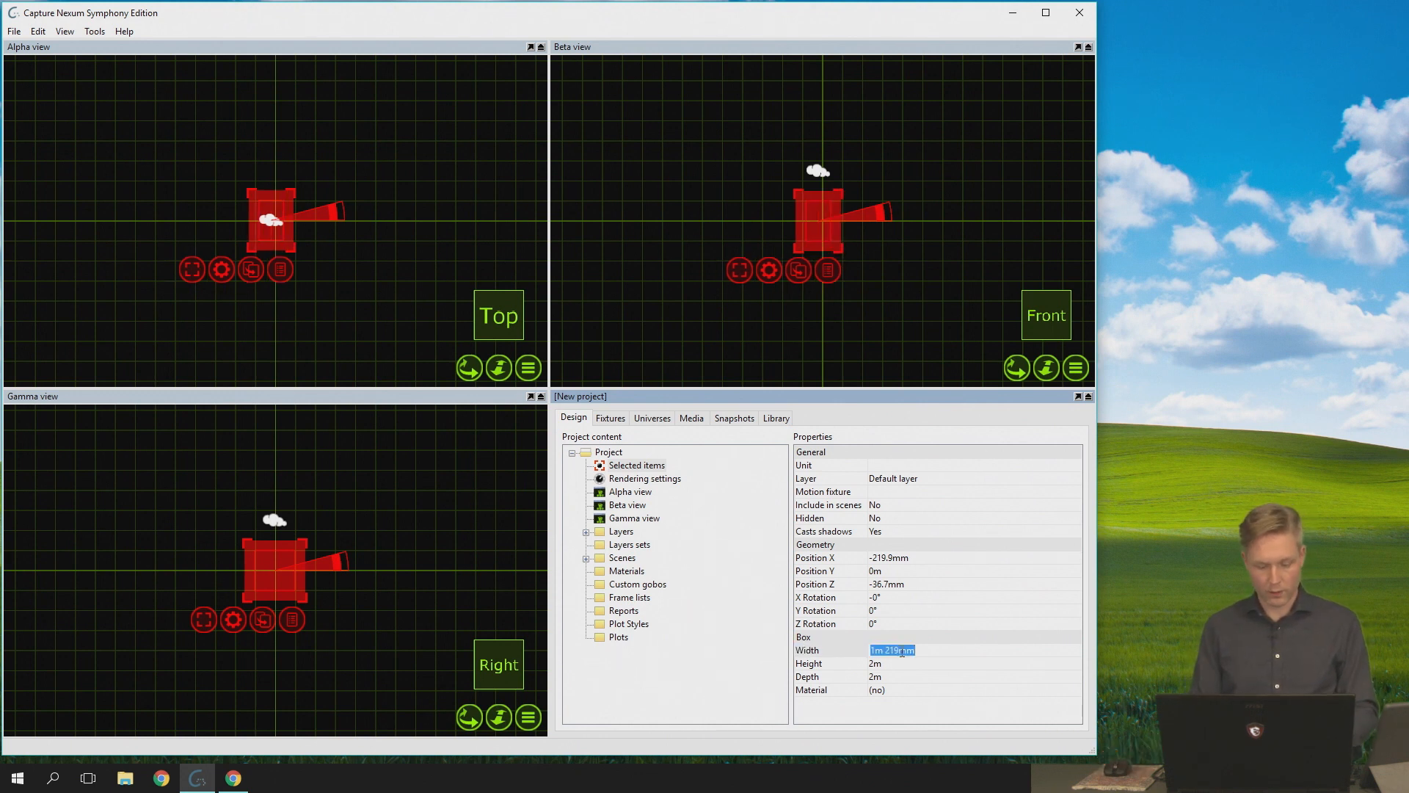
text(4)
key(Return)
- Change the box's width to 4dm, giving the unit in decimetres
click(902, 650)
key(Right)
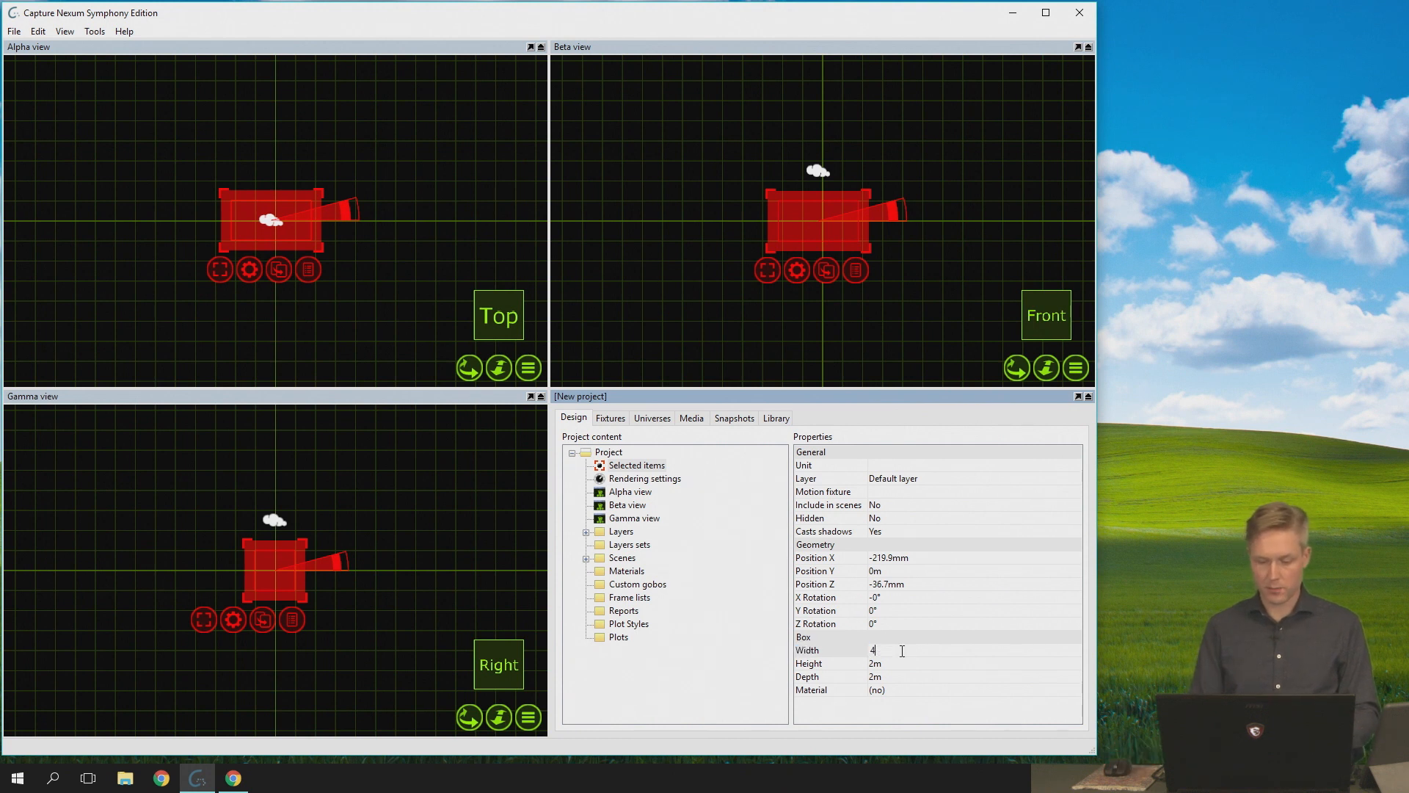
key(BackSpace)
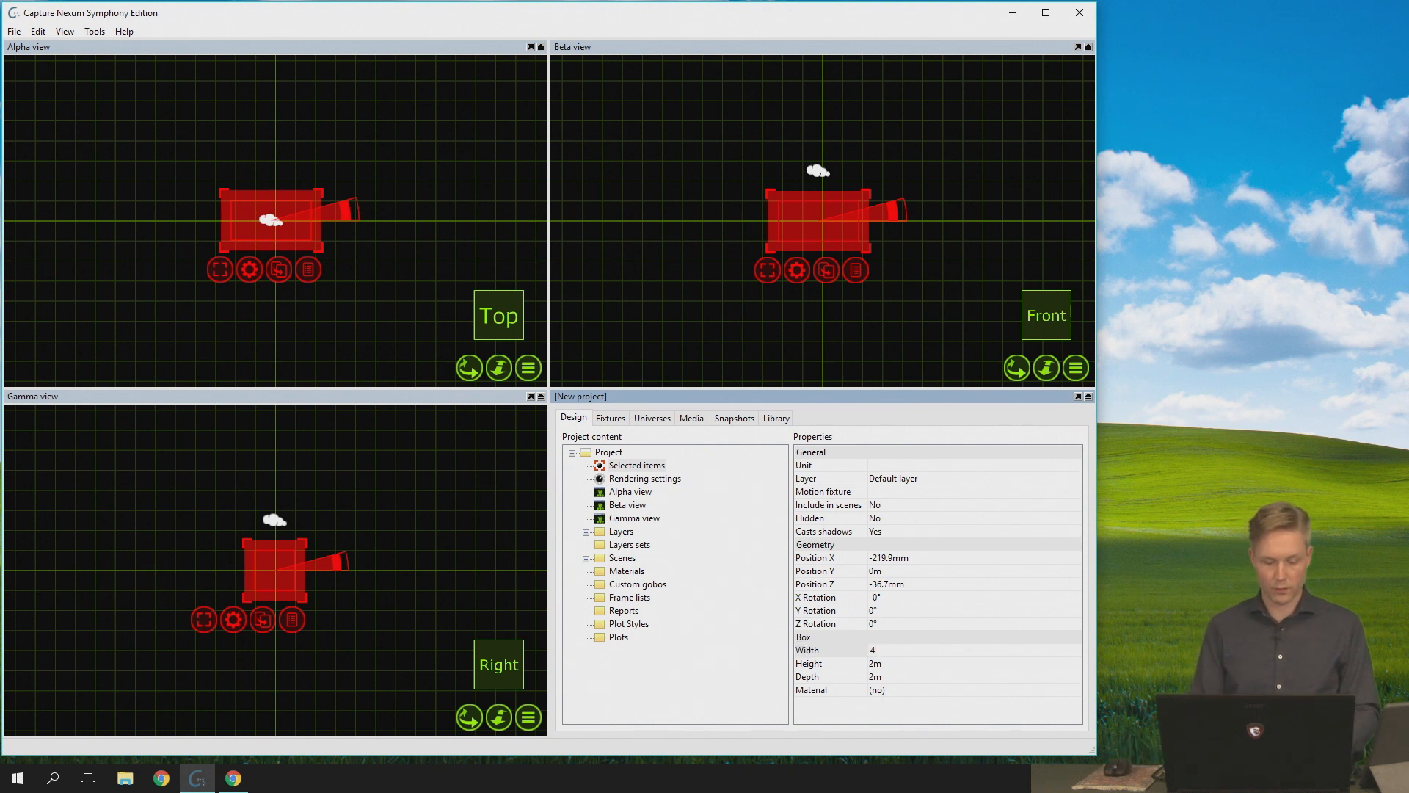
text(dm)
key(Return)
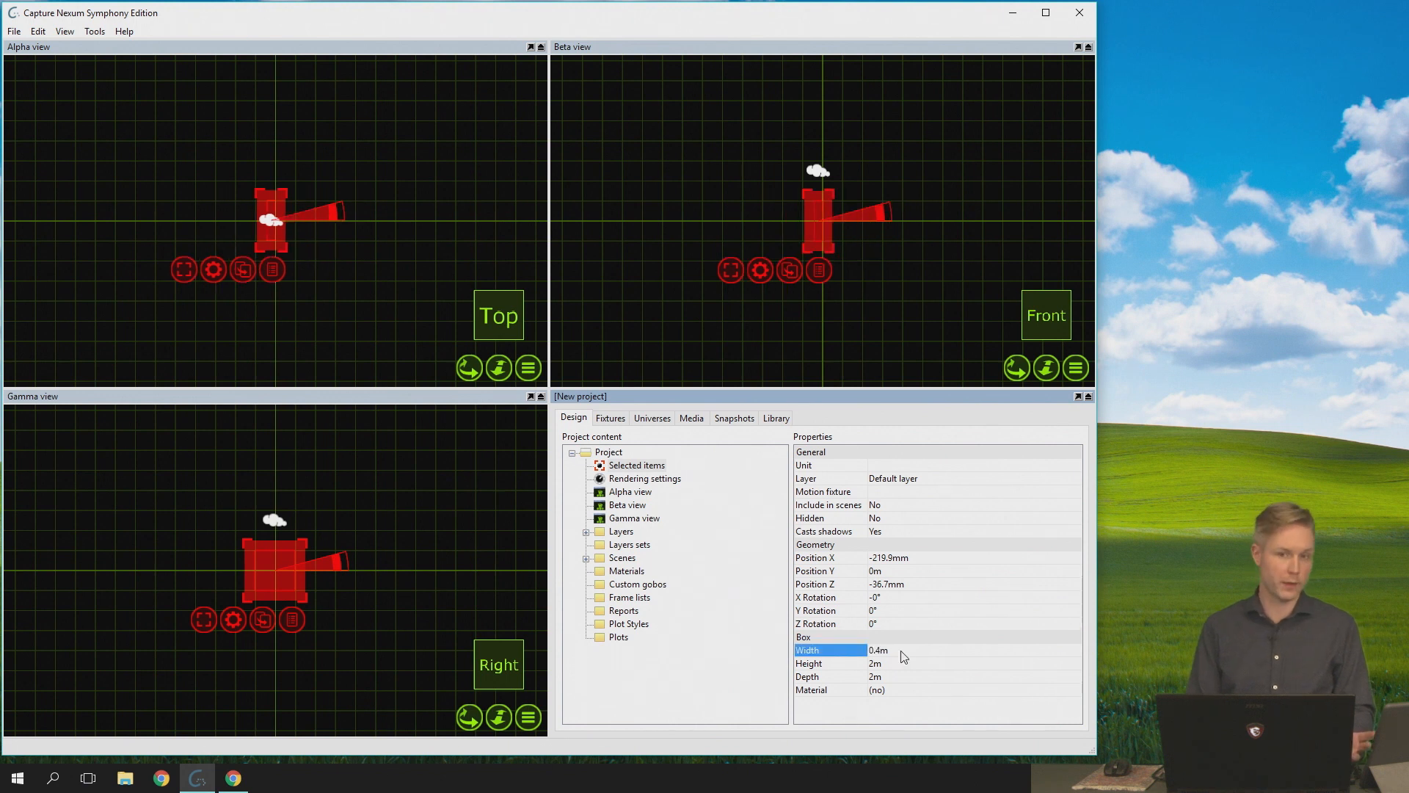
- Set the box's width to 10" in inches
click(902, 651)
key(BackSpace)
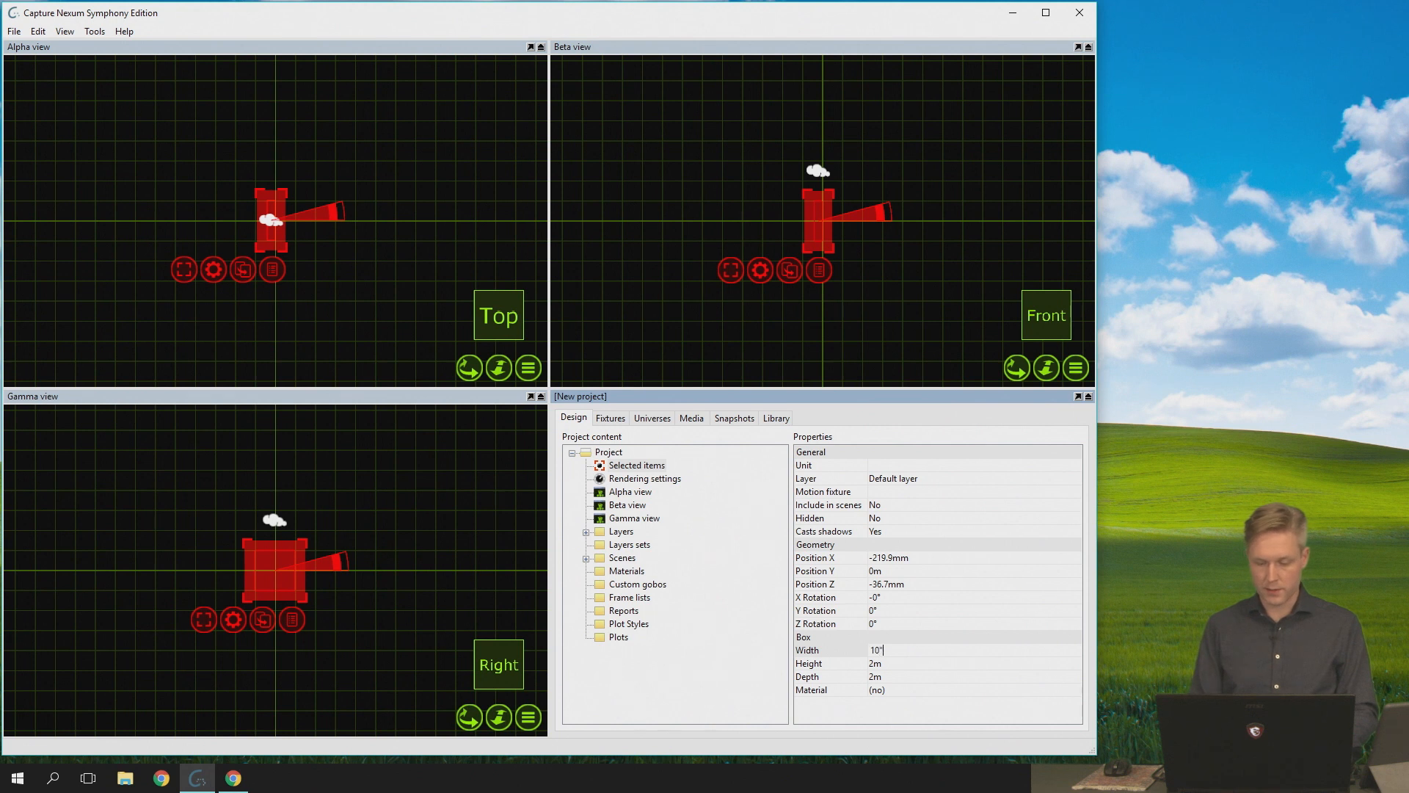
key(Return)
- Set the box's width to the mixed metric and imperial value 1m 6"
click(902, 652)
click(901, 652)
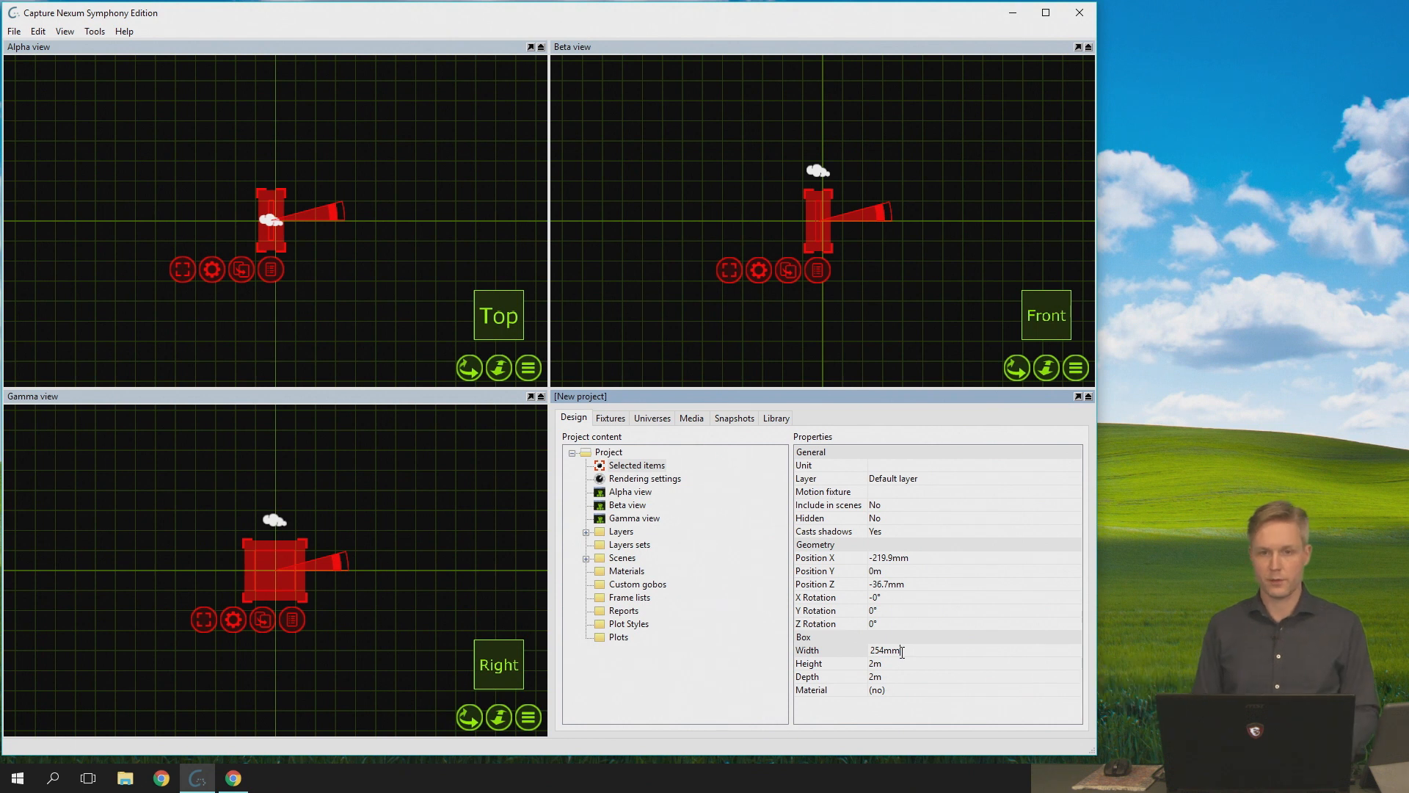
key(BackSpace)
key(BackSpace)
key(BackSpace)
key(BackSpace)
key(BackSpace)
text(1m 6")
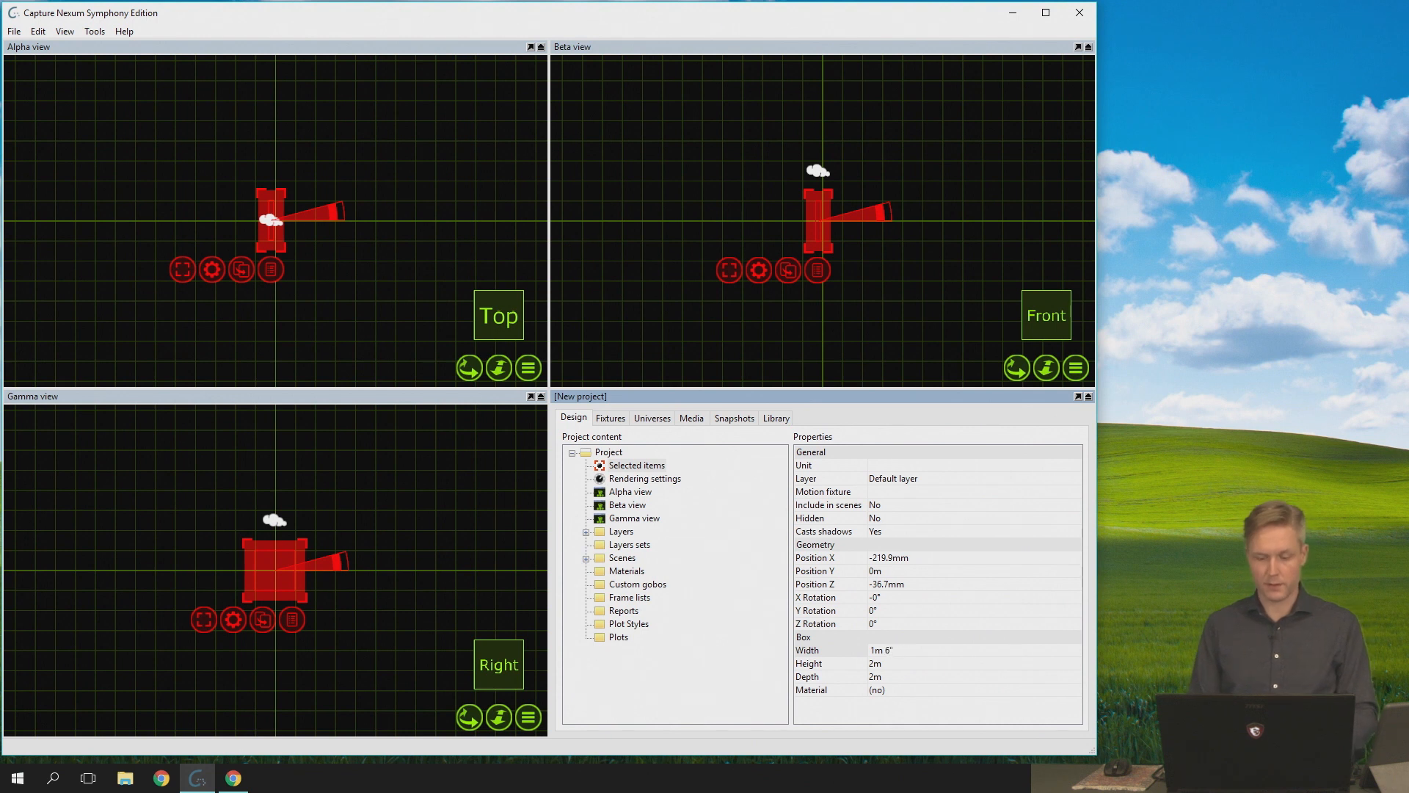
key(Return)
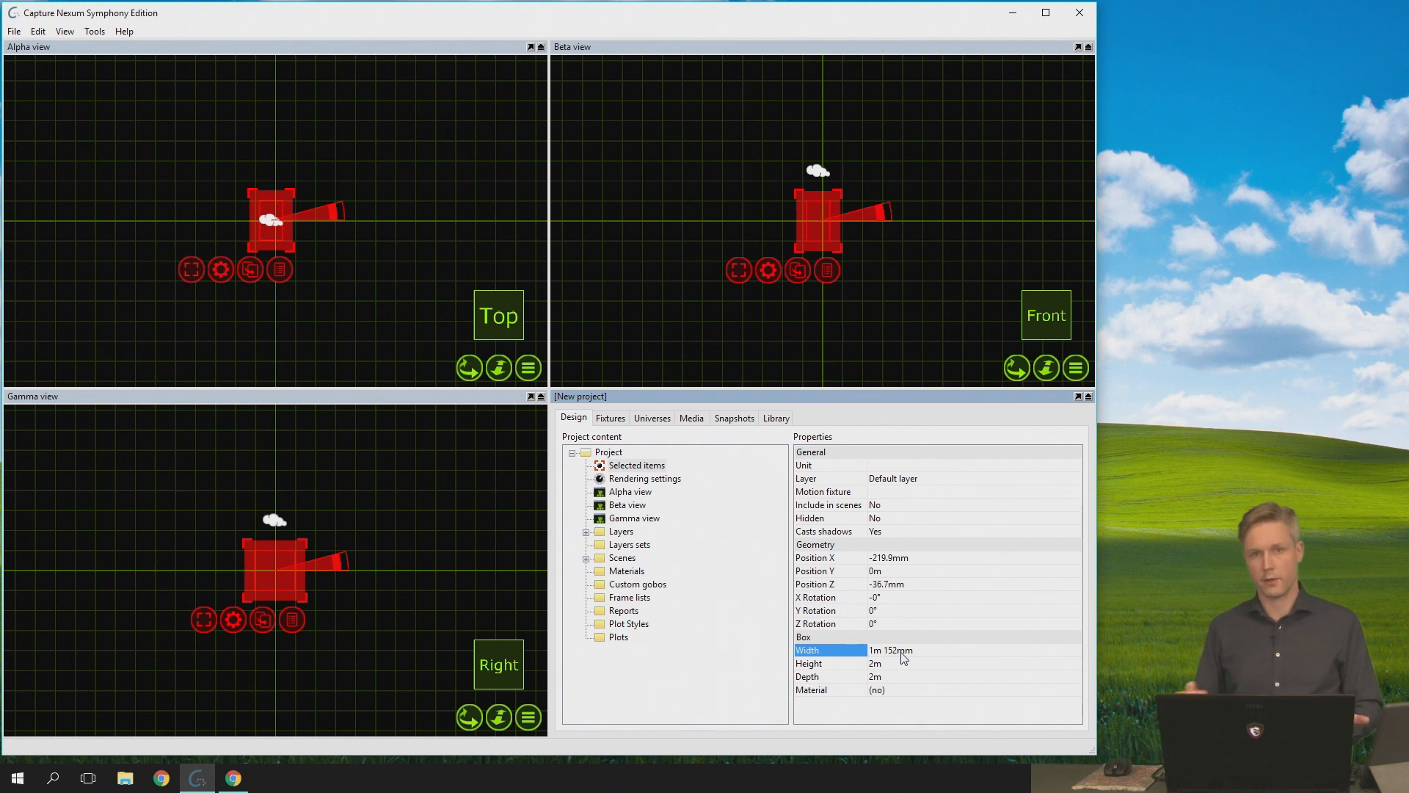
- Set the box's width with the calculation 1m + 152mm -1dm
click(916, 655)
click(943, 655)
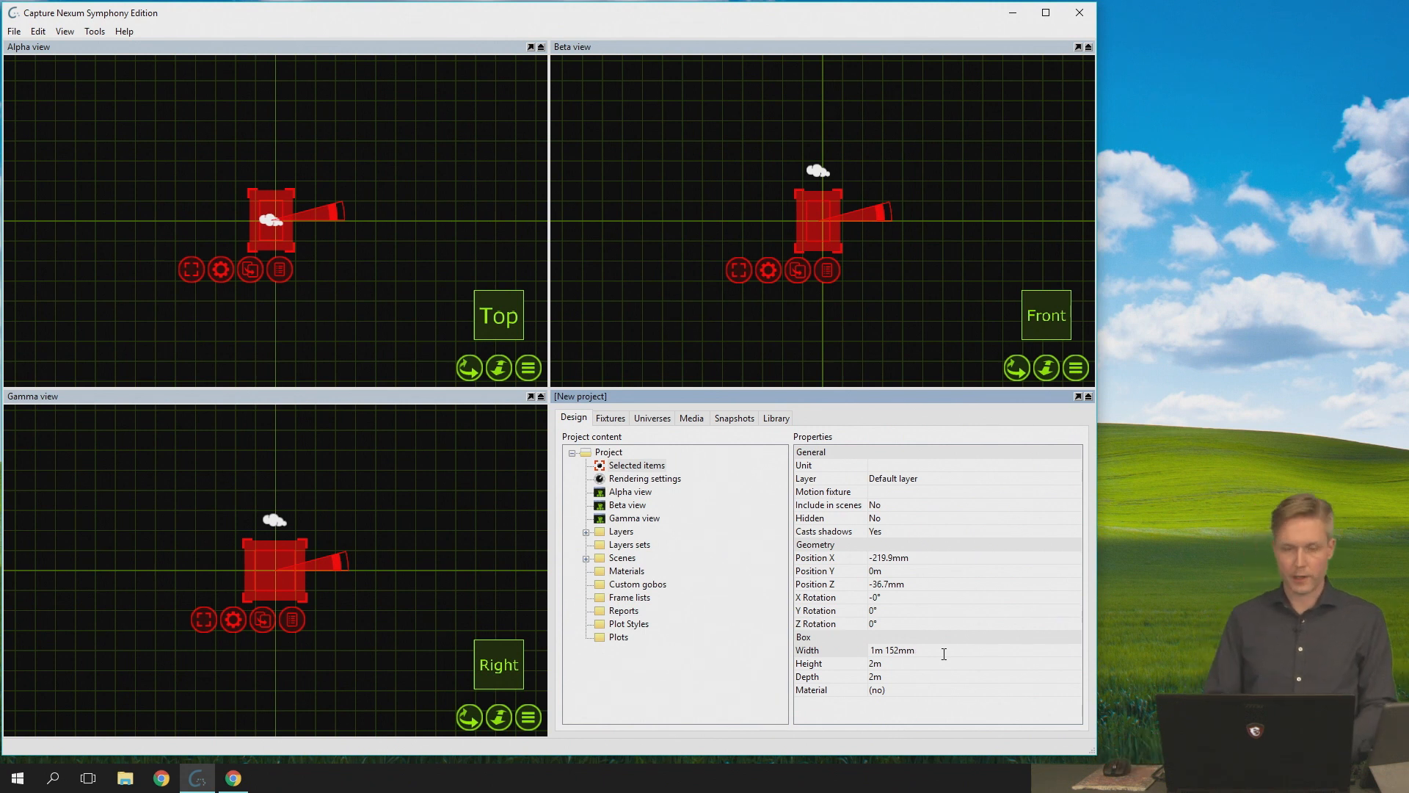
key(Left)
key(Left)
key(Left)
key(Left)
key(Left)
key(Left)
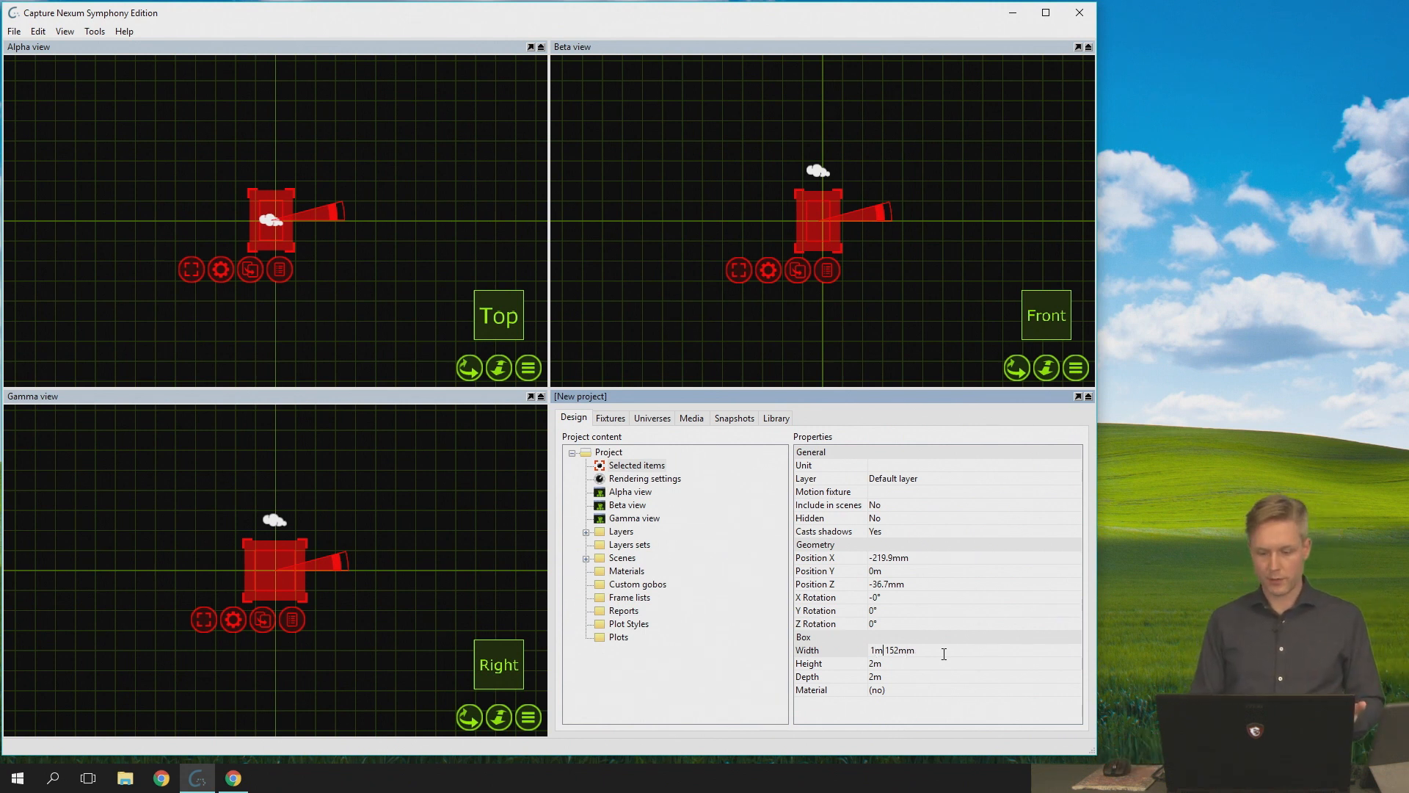
text(+ 152mm)
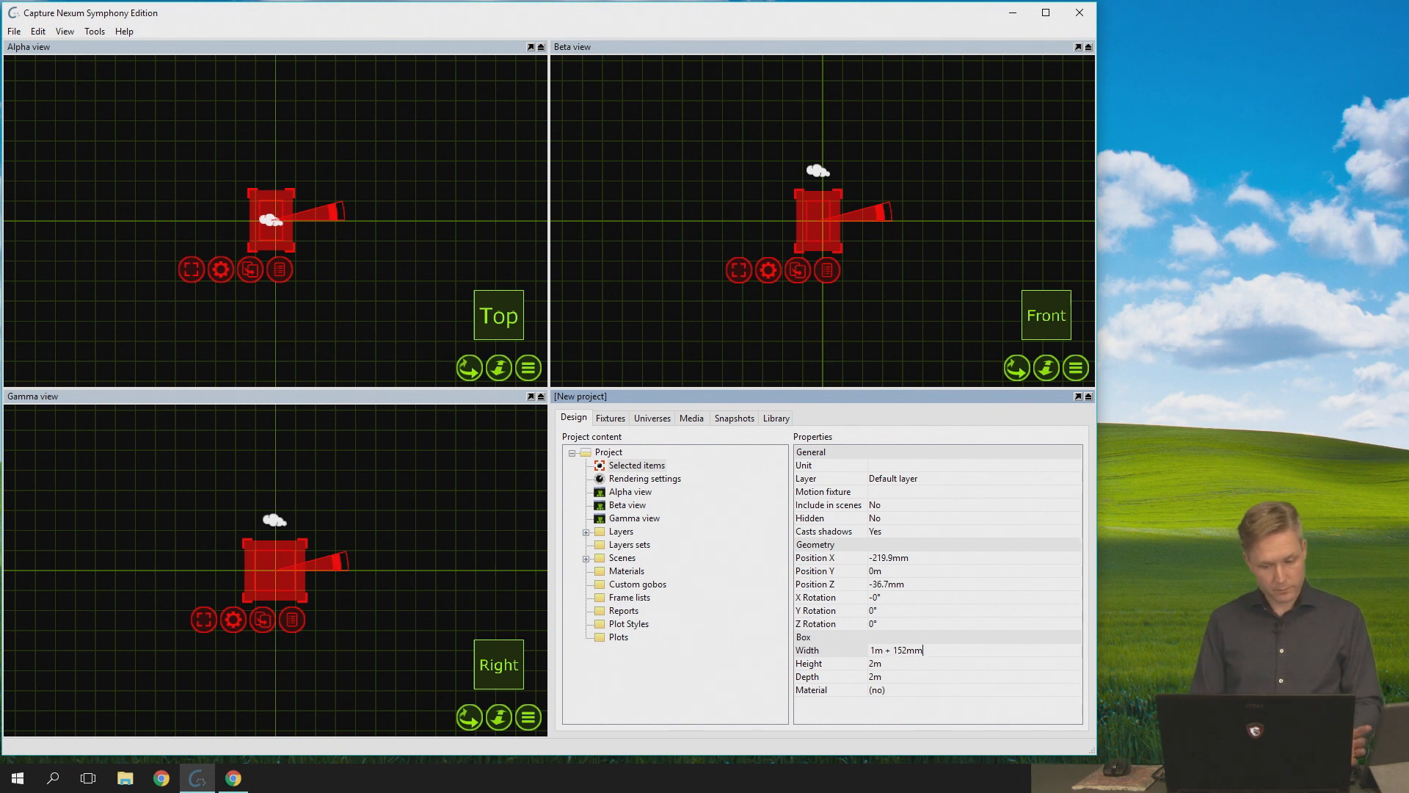
text( -)
text(1)
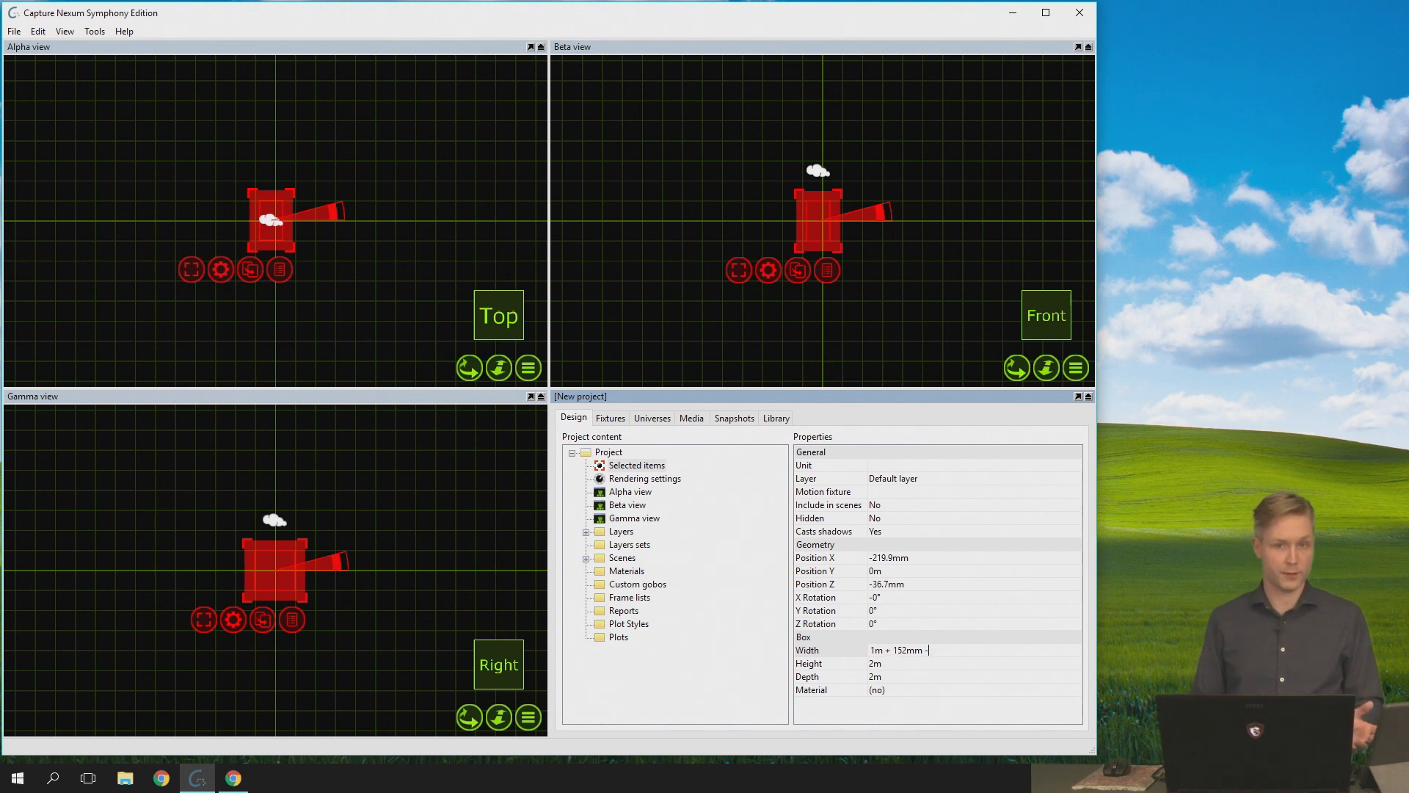
text(dm)
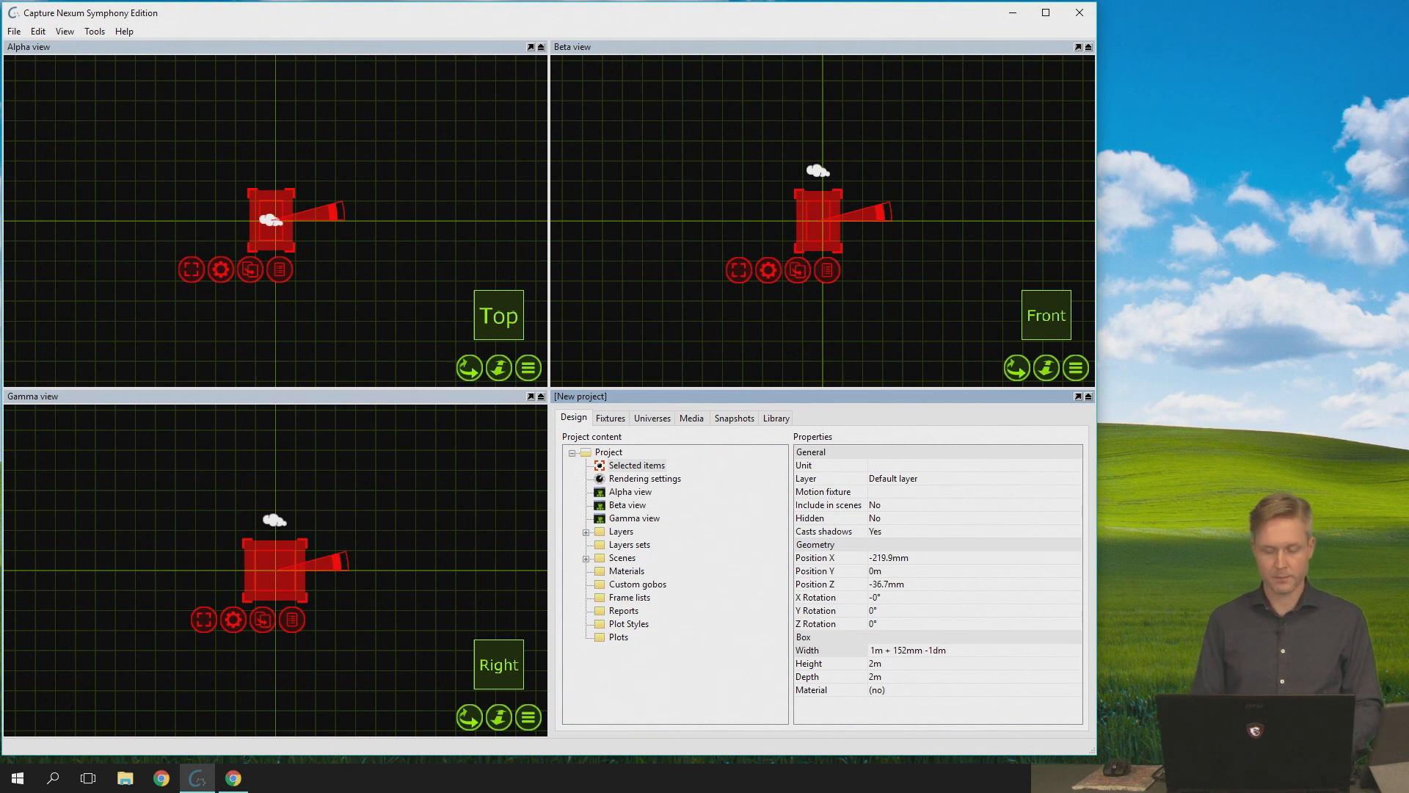
key(Return)
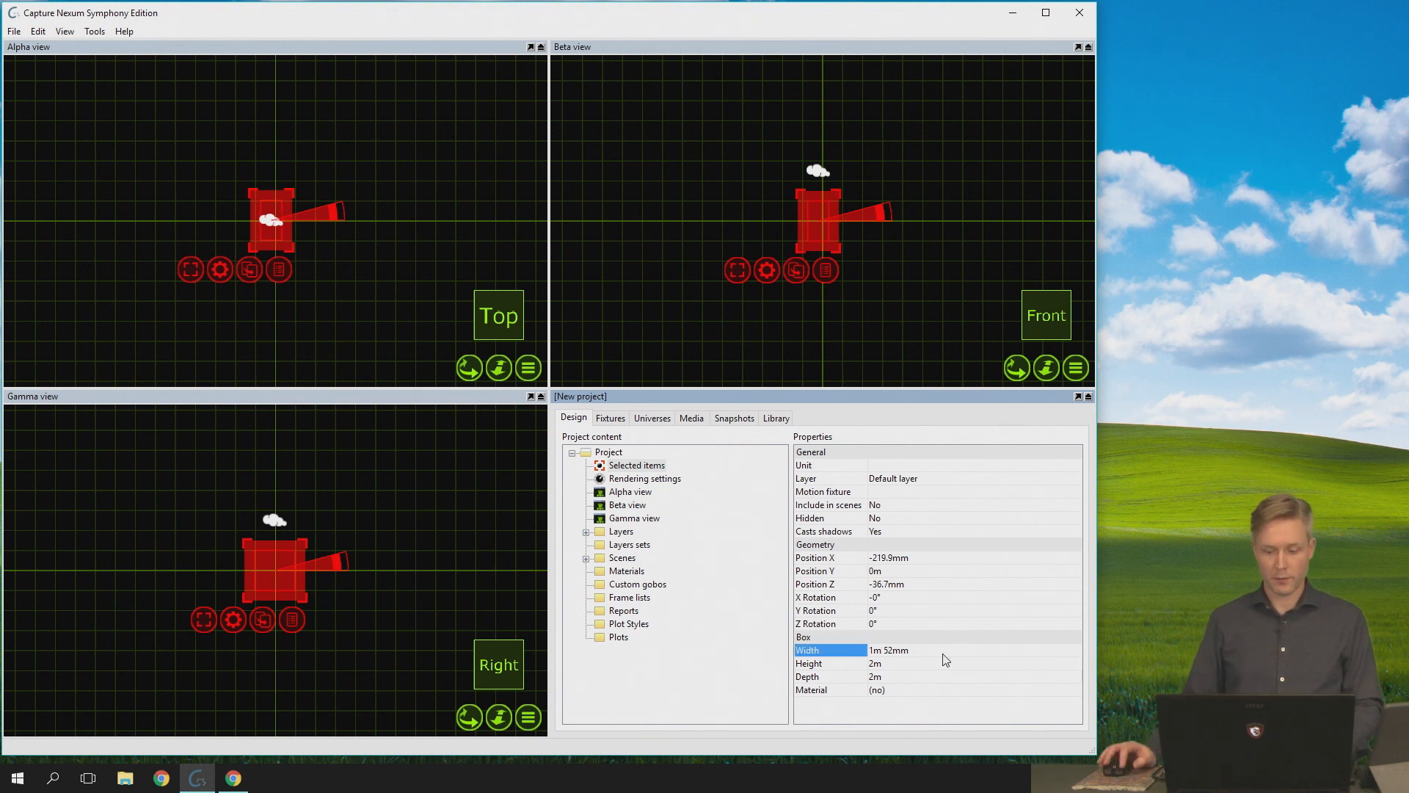
- Set the box's width to 1m 225mm by entering a calculation that begins with 4*3dm + 1
click(944, 655)
text(4*3dm + 1)
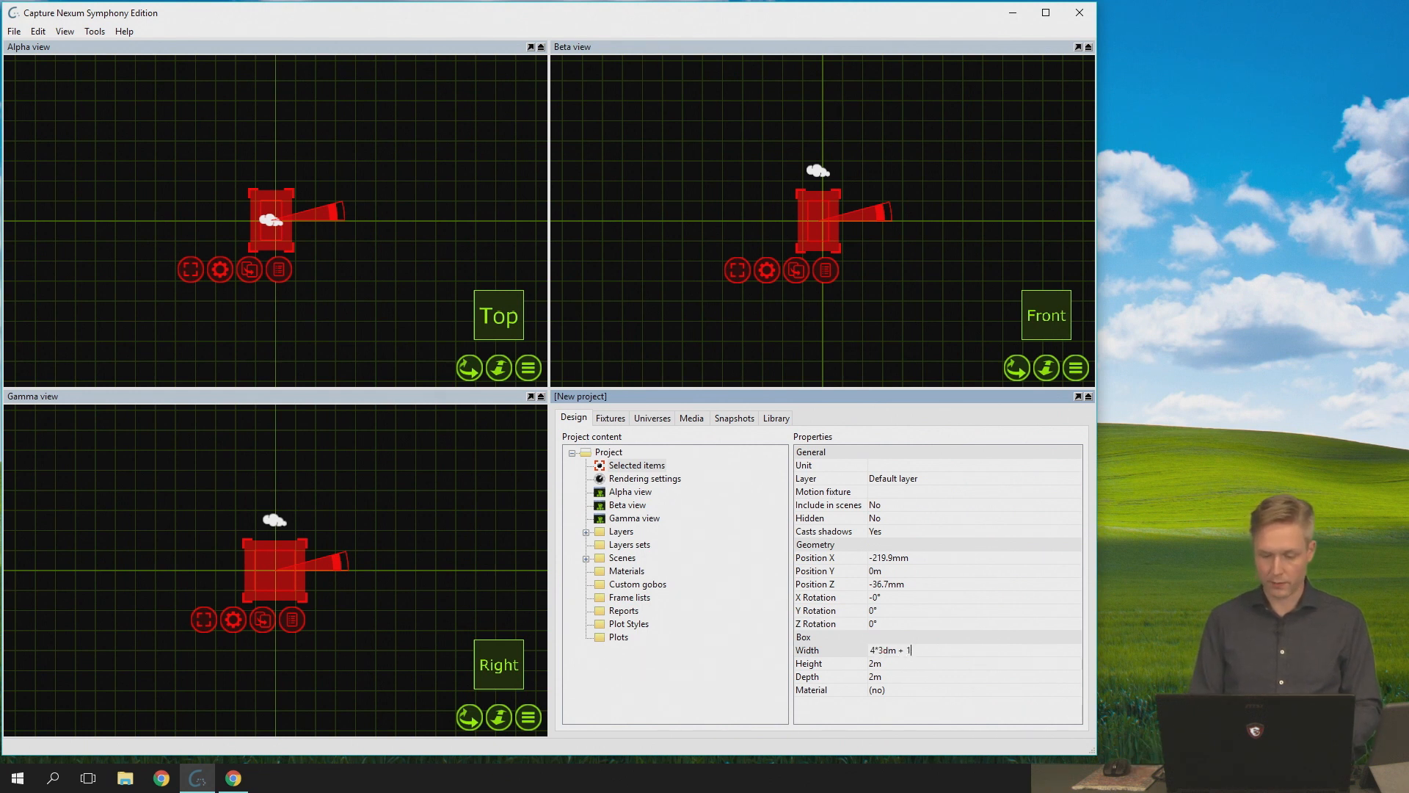
key(Return)
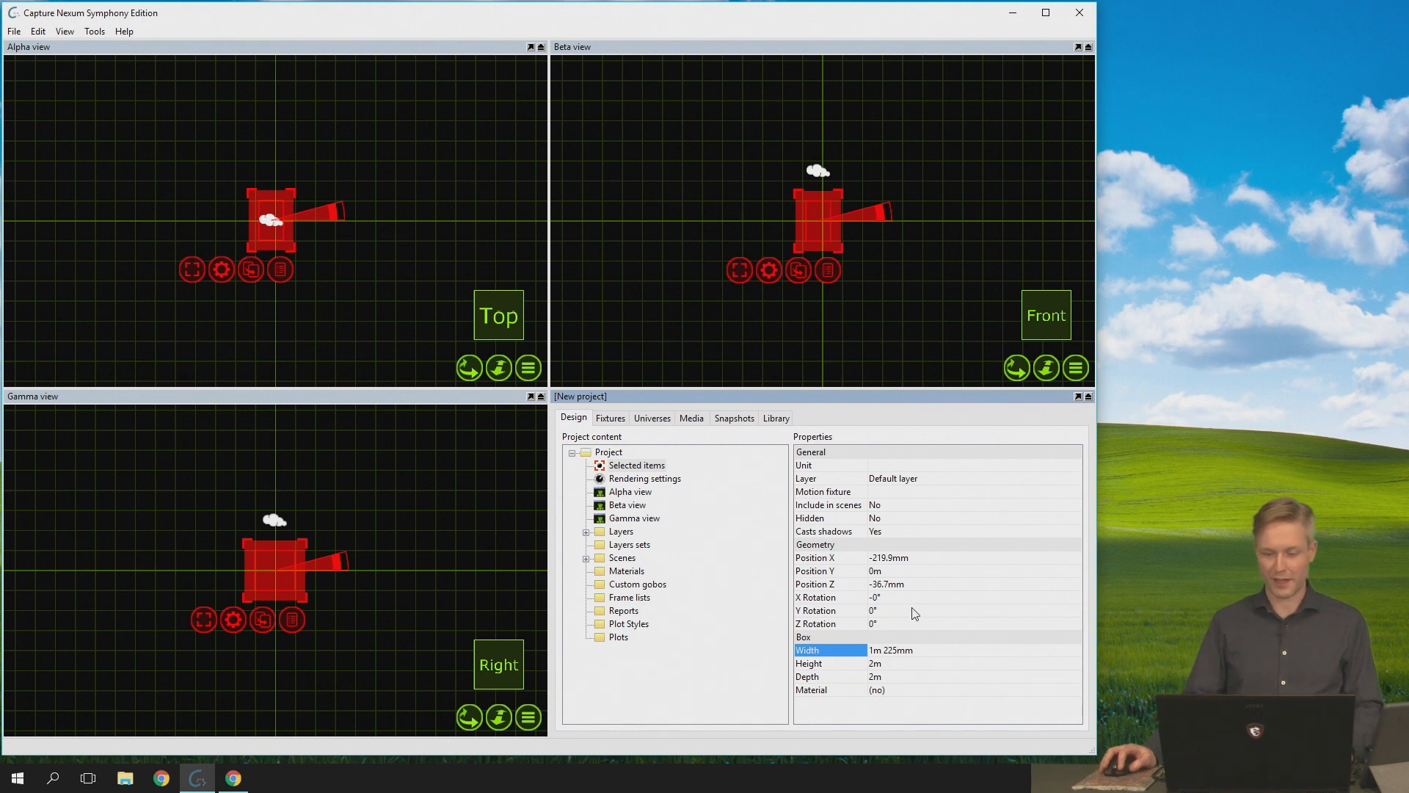
- Set the box's X rotation to 4.0°
click(926, 585)
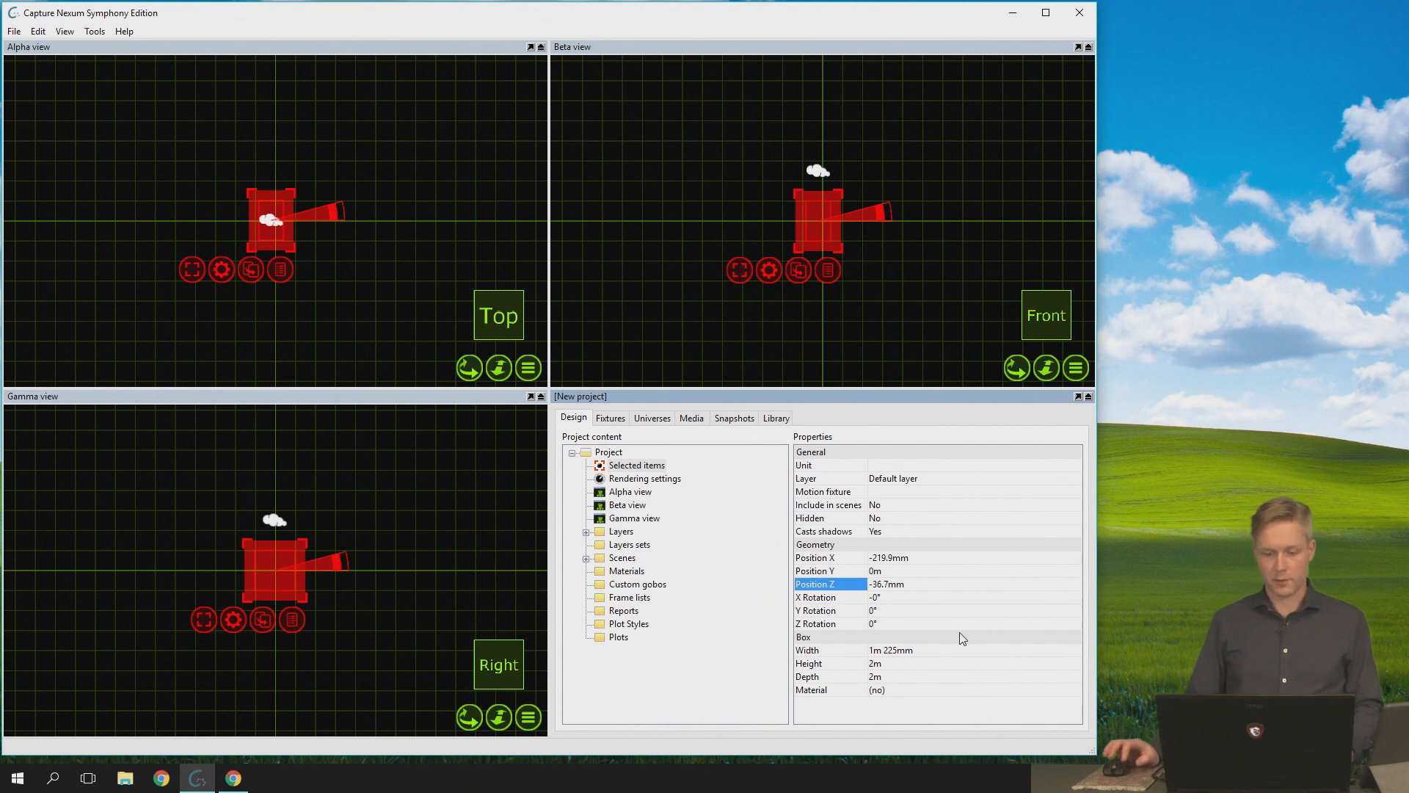
click(954, 596)
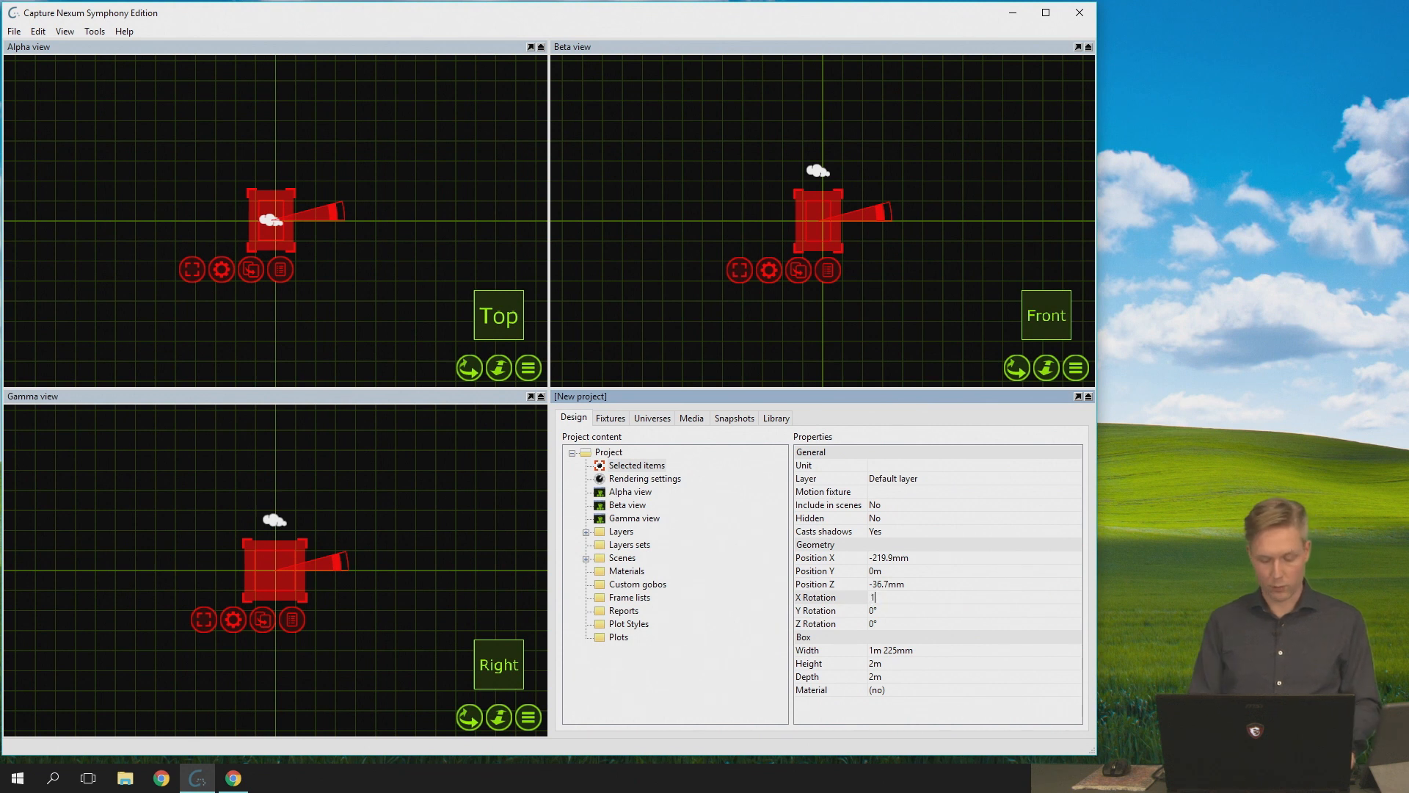
key(Return)
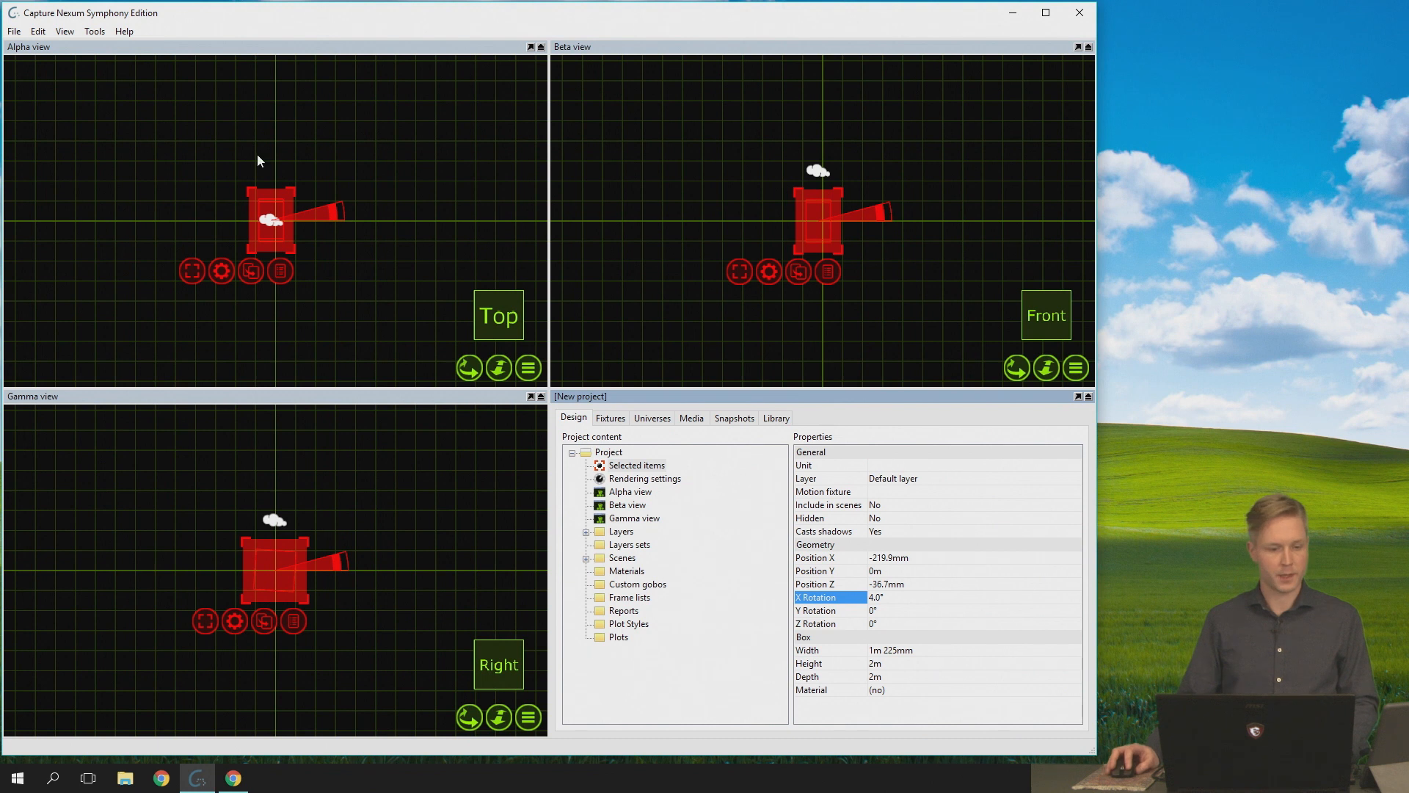
- Open the recent project Chateau.c2p, discarding the changes to the current project
click(14, 31)
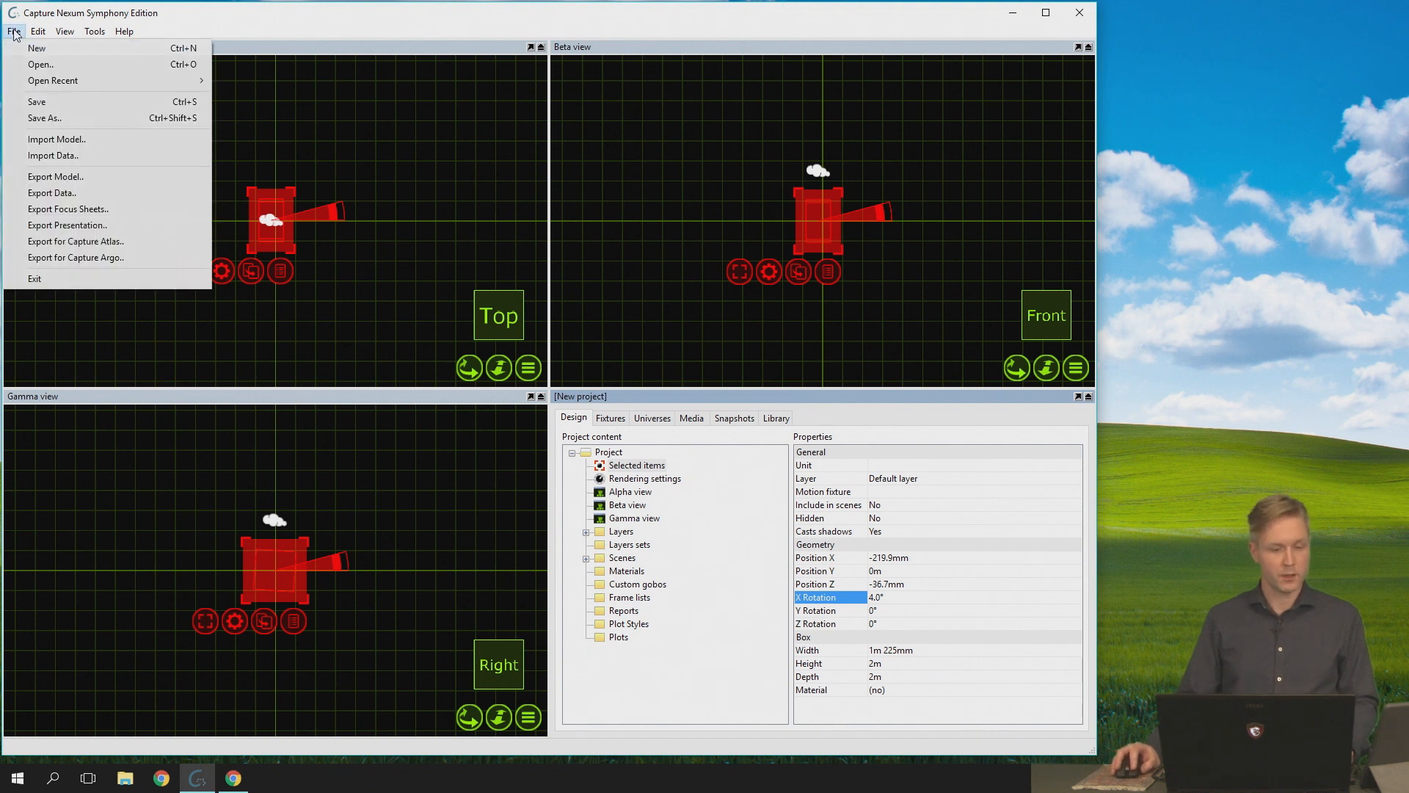
mouse_move(64, 80)
click(294, 81)
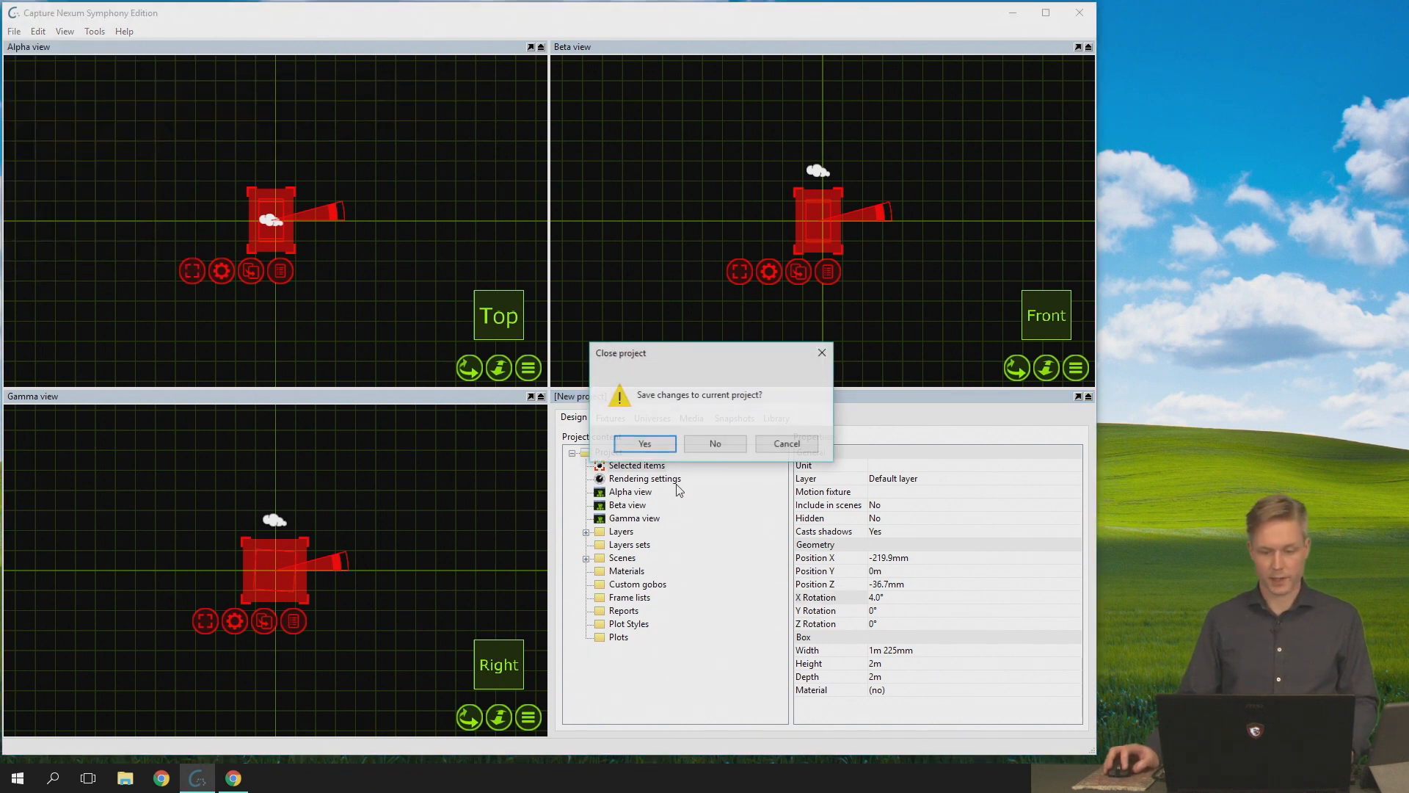
click(716, 449)
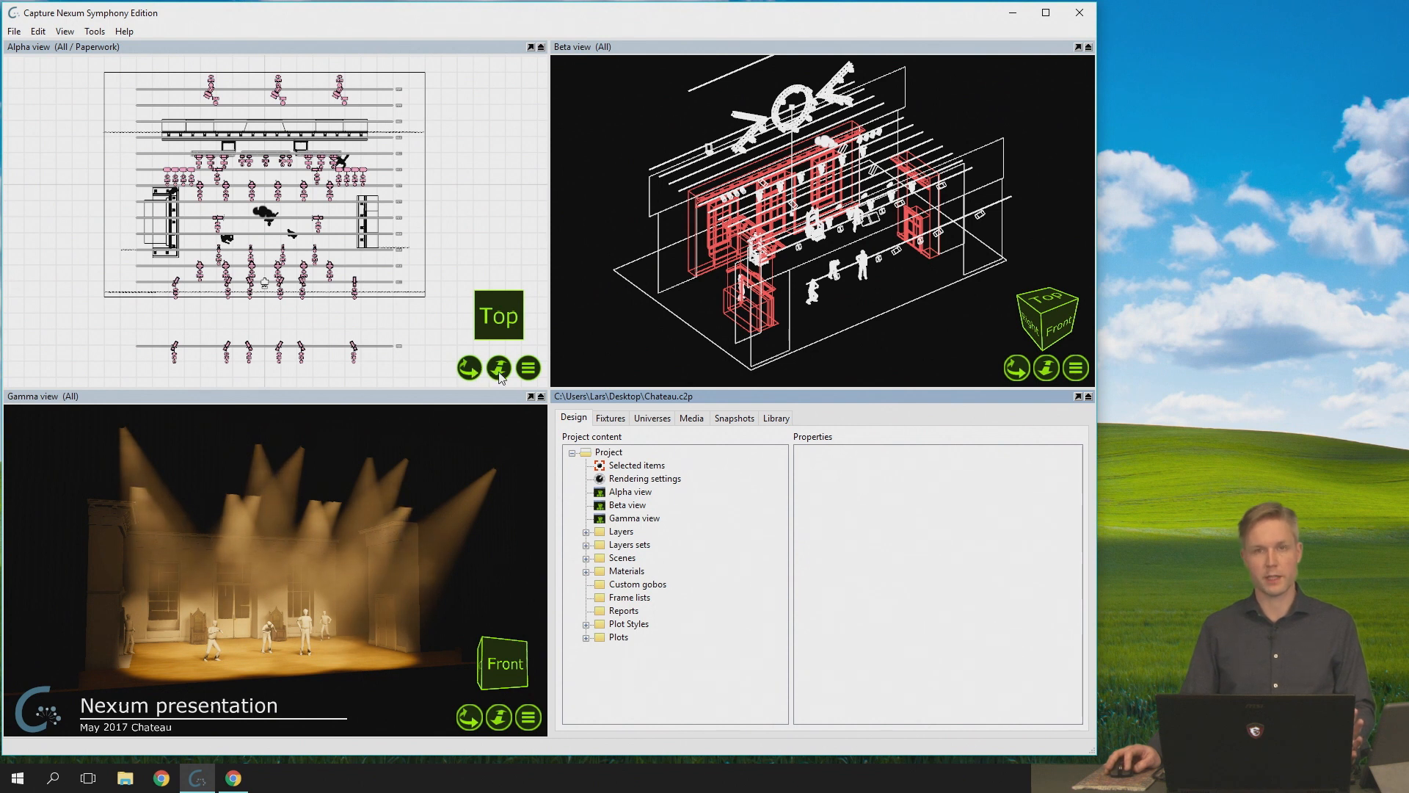
- Orbit the Alpha view to a tilted angle and swing its camera back to the top
drag(474, 367, 490, 288)
drag(481, 389, 490, 430)
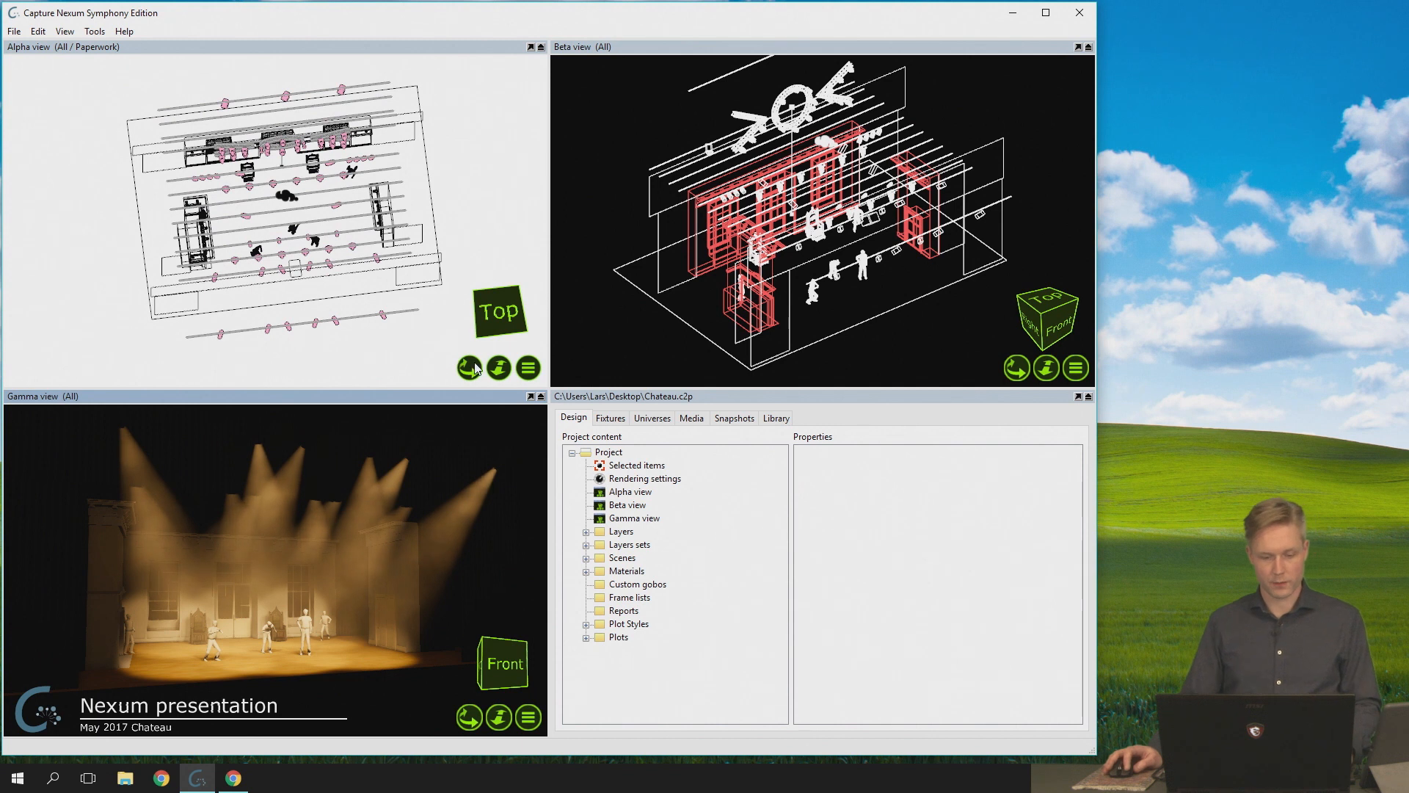
click(521, 370)
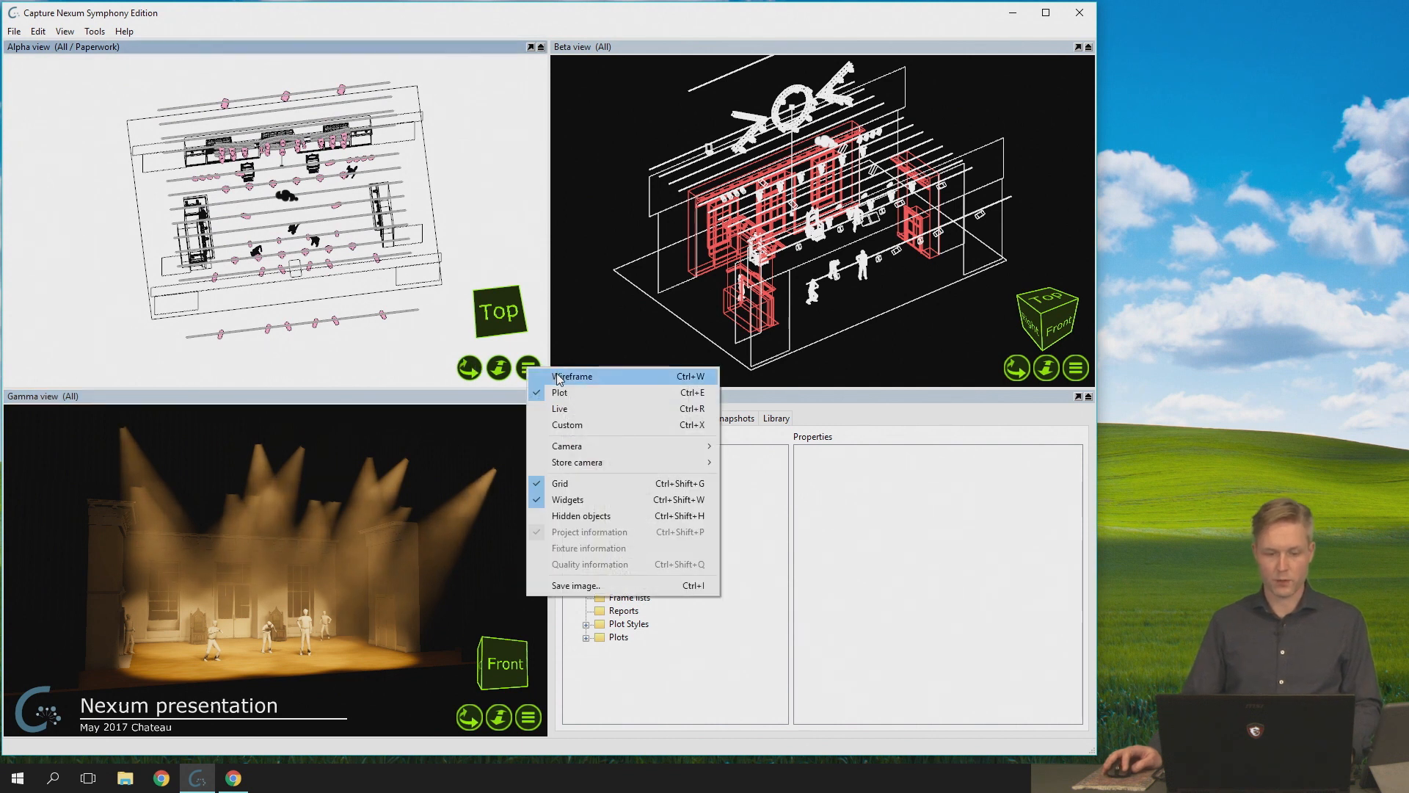
mouse_move(676, 452)
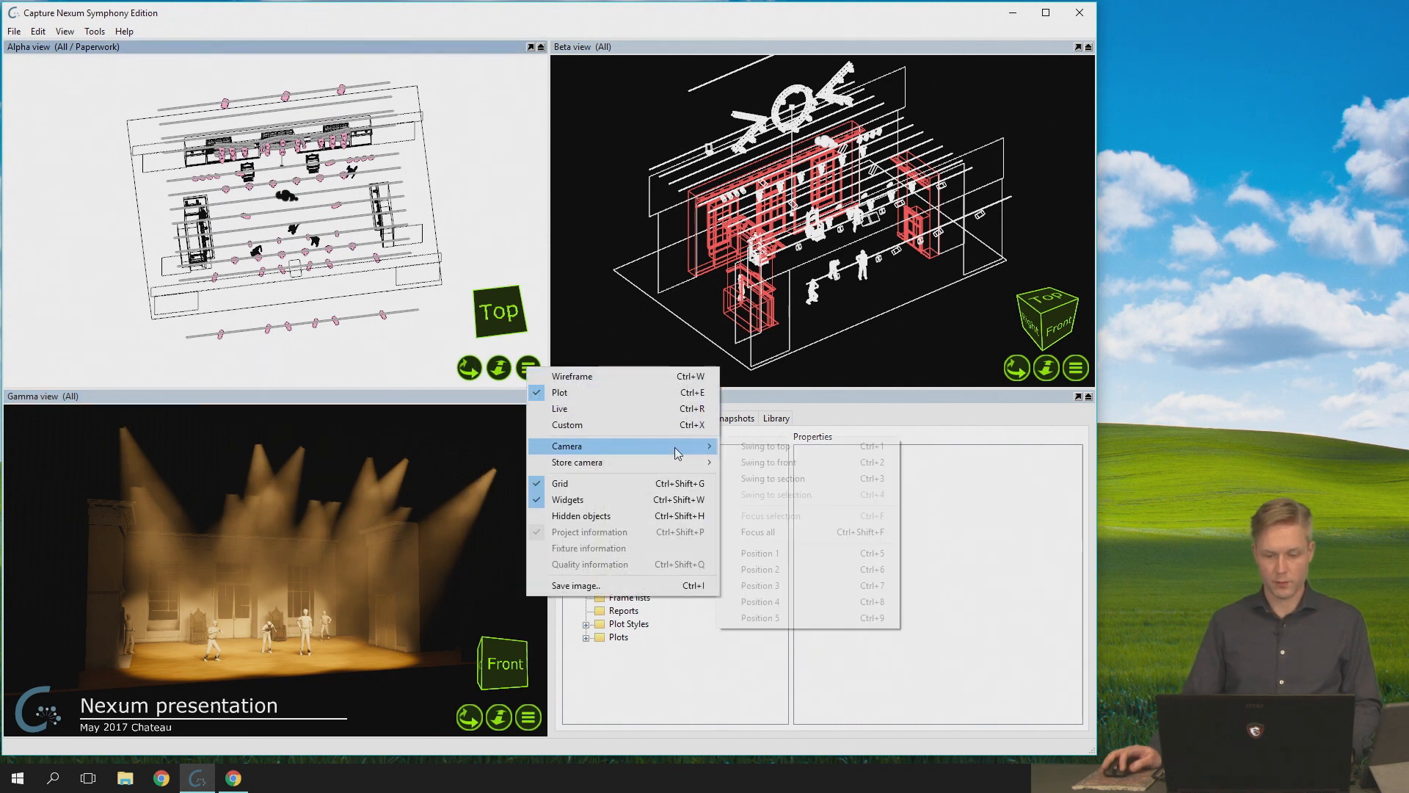
click(763, 446)
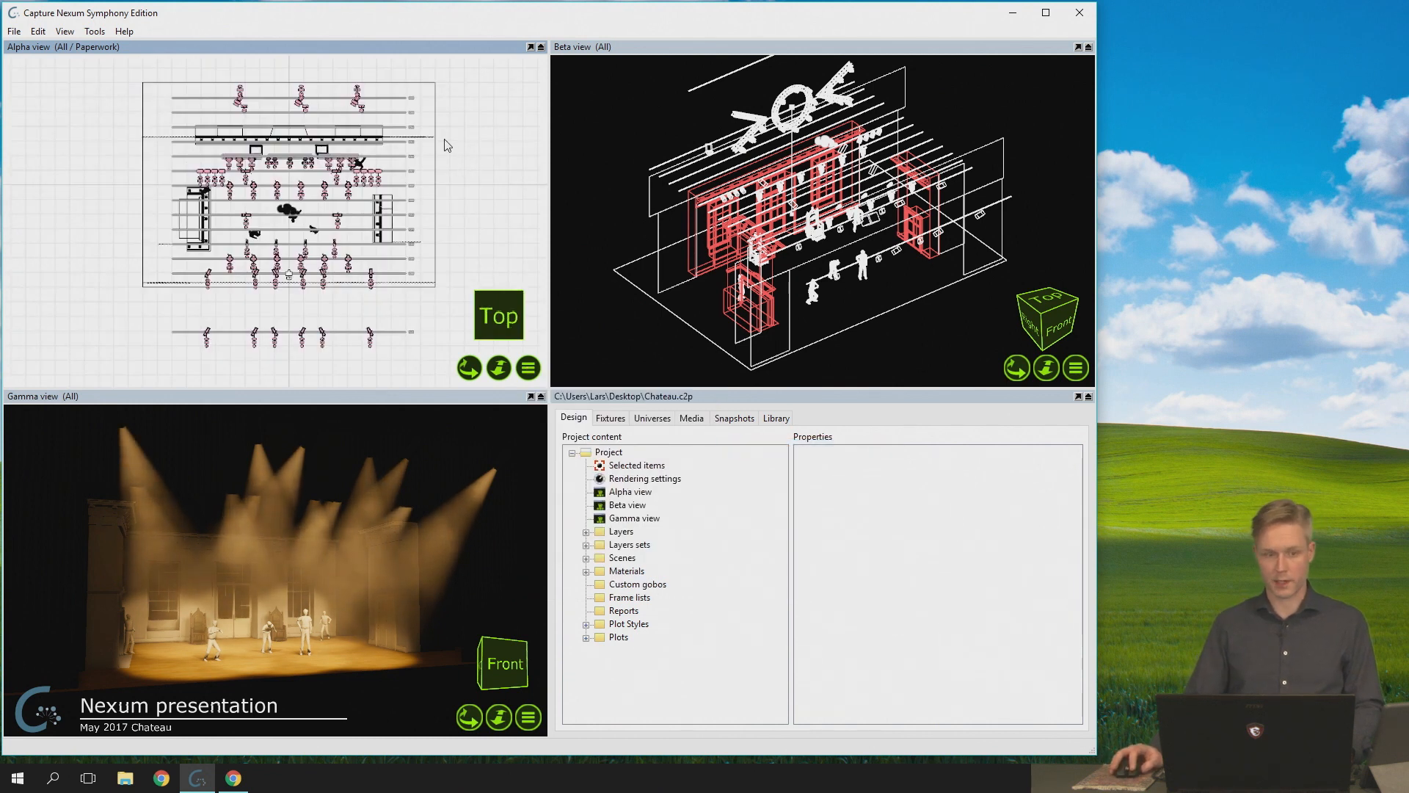
- Set the navigator option Live updating transformations to Yes in the program options
click(94, 31)
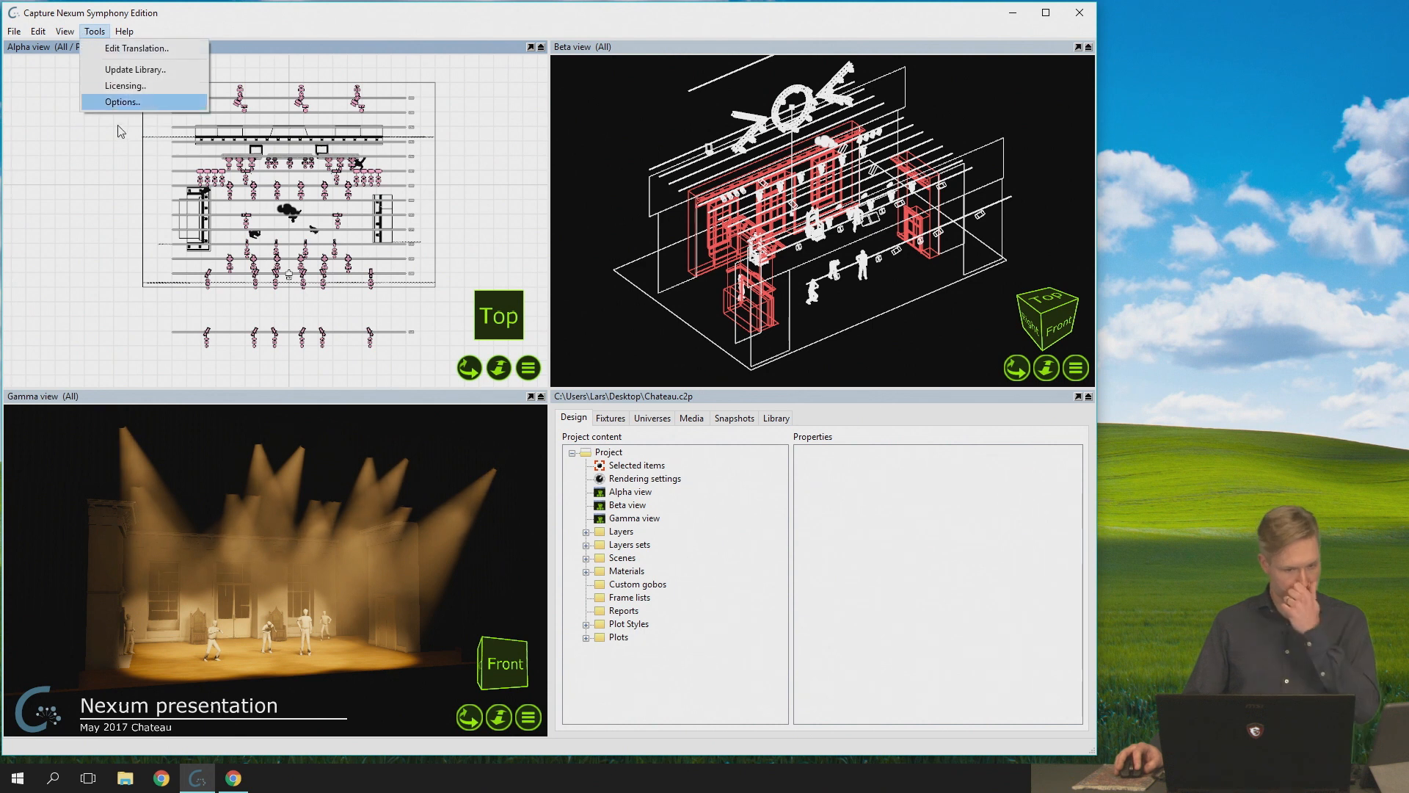
click(117, 103)
drag(697, 362, 699, 381)
click(697, 416)
click(600, 397)
click(579, 414)
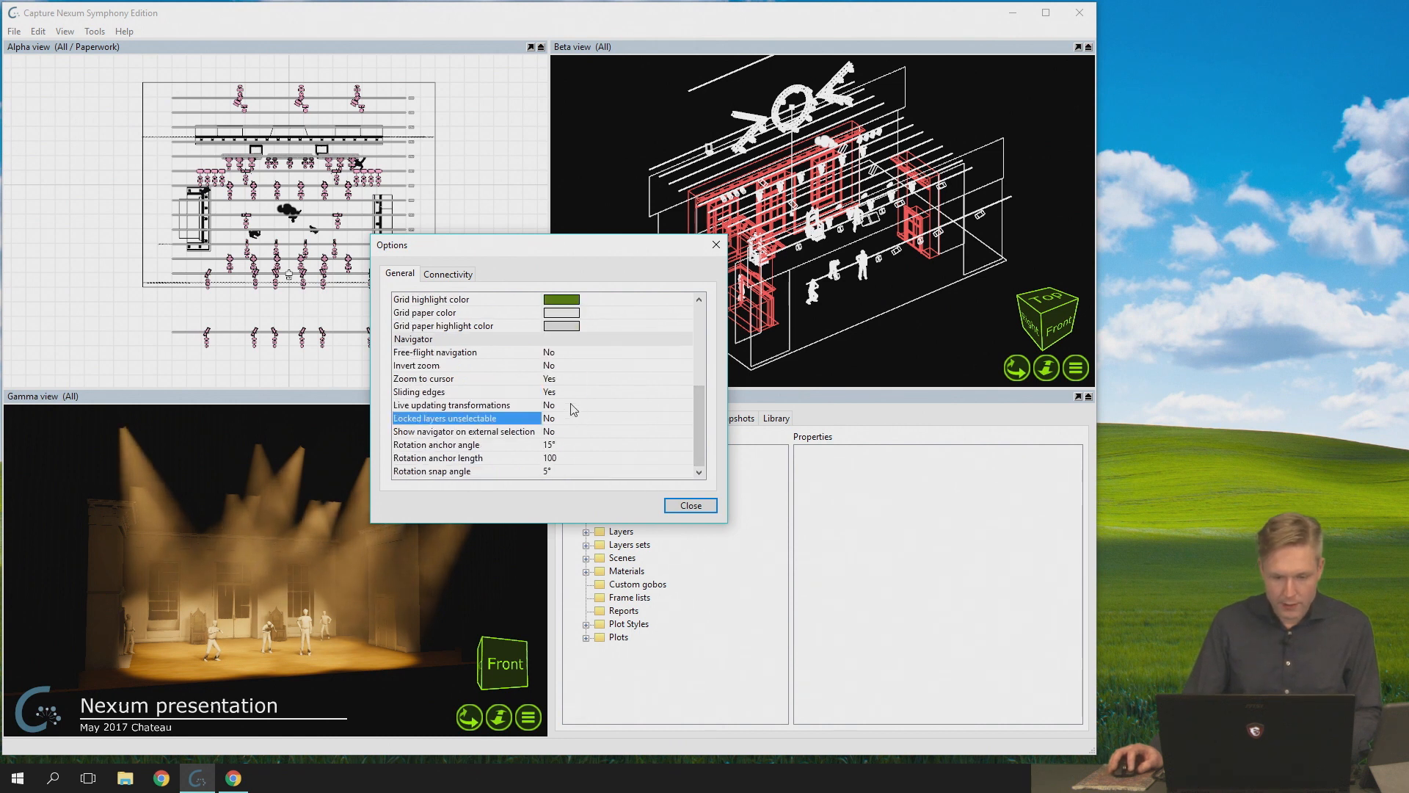
click(573, 407)
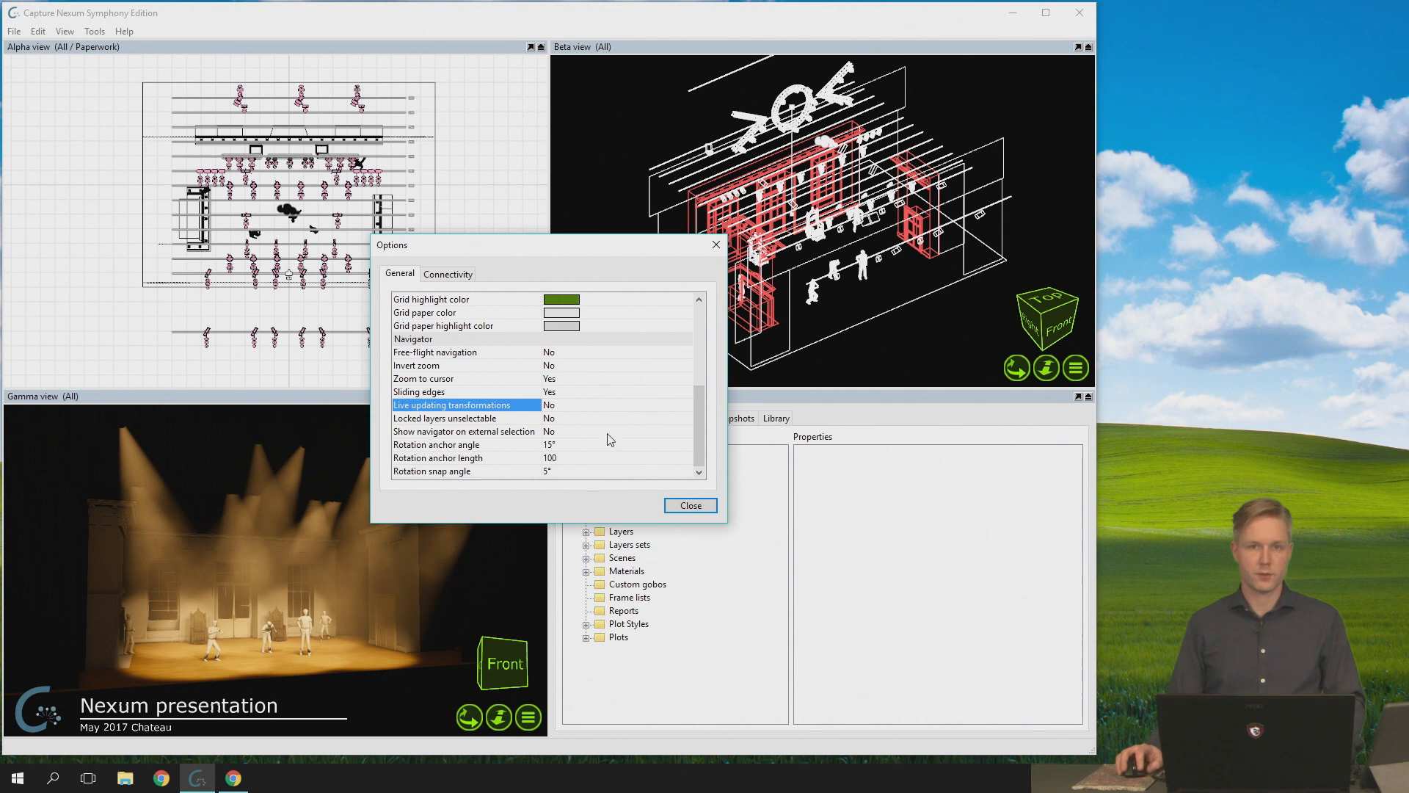
click(574, 412)
click(565, 422)
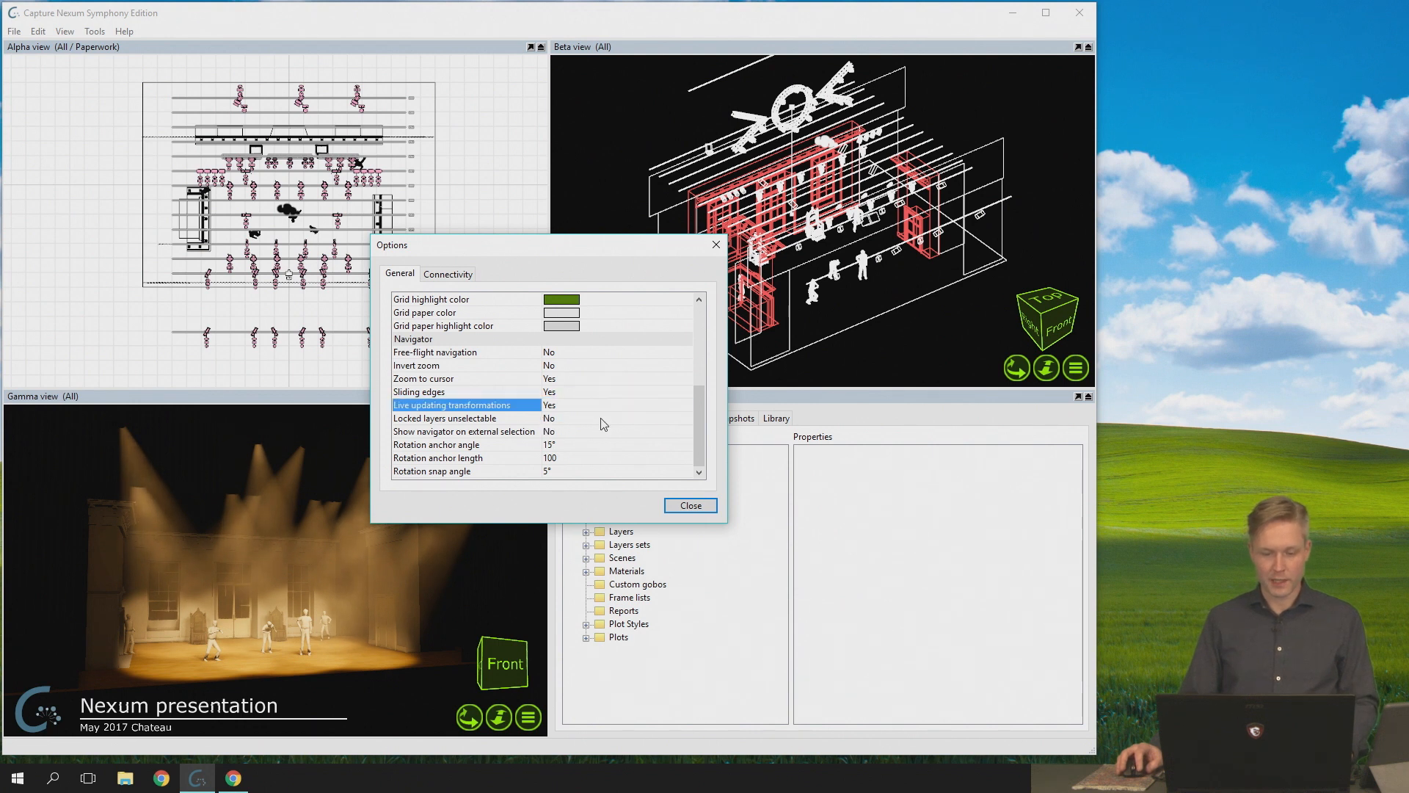
click(683, 506)
- Select the Beta view's camera in front of the stage in the Alpha view
scroll(360, 311, down, 2)
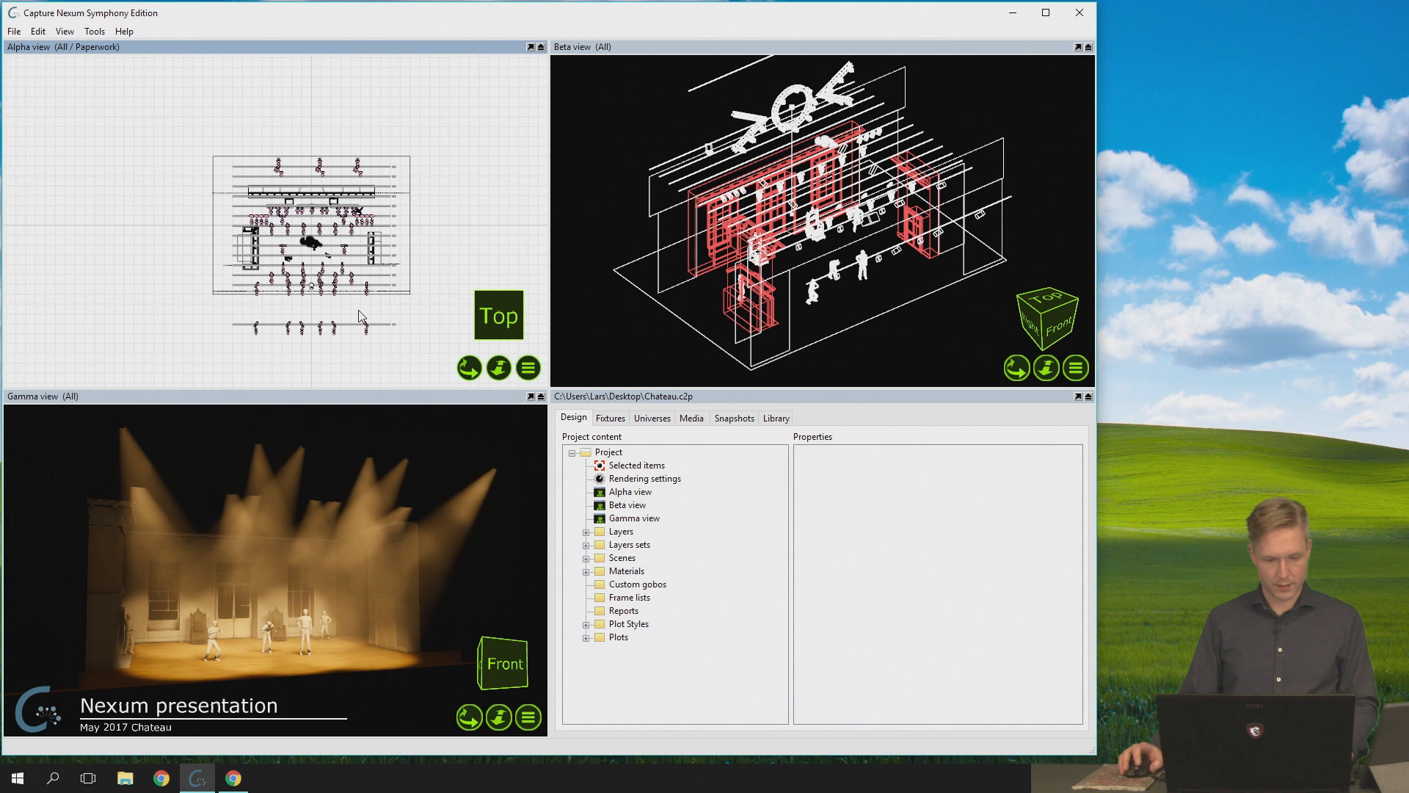
drag(469, 368, 460, 355)
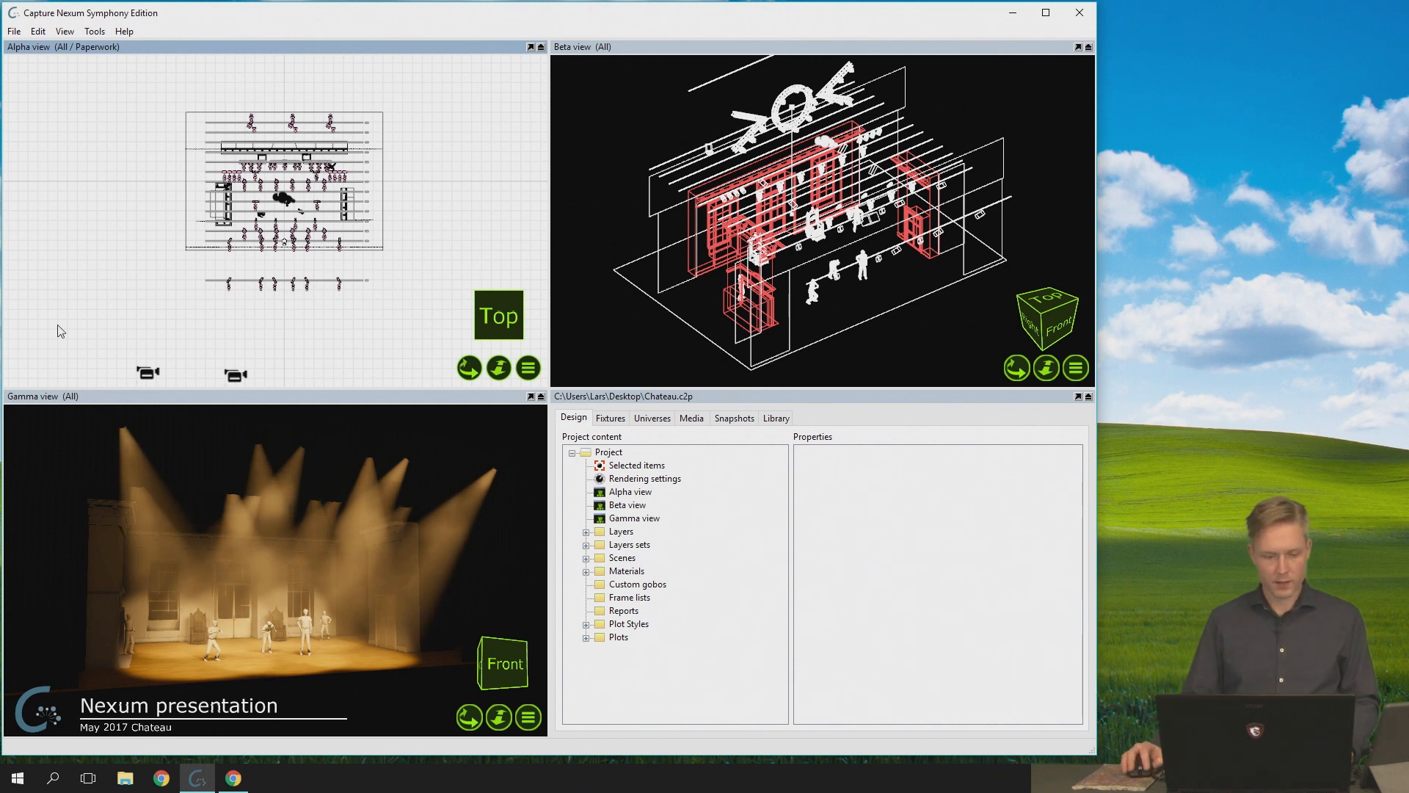
click(147, 376)
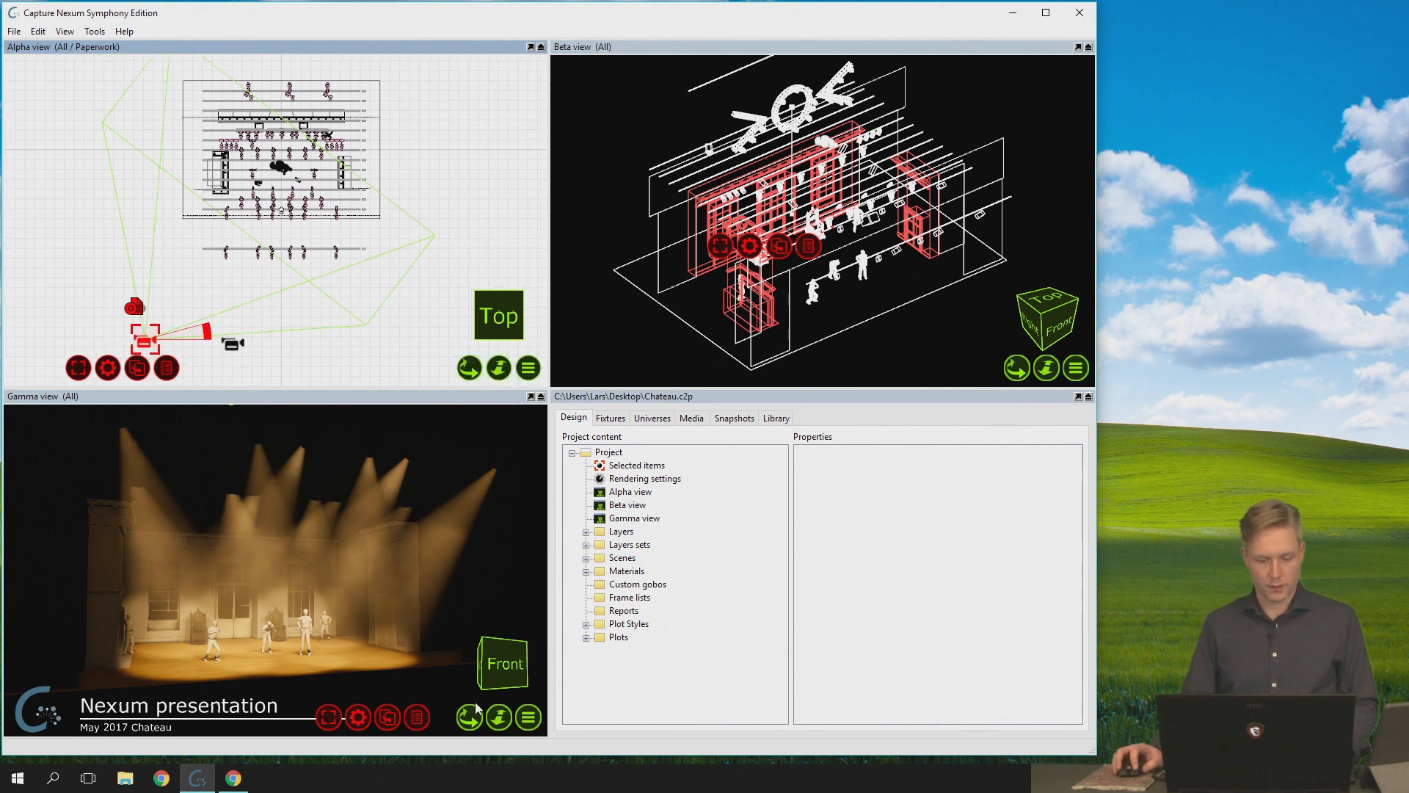
- Swing the Gamma view's camera to the top, clear the selection and turn on widgets in that view
click(528, 719)
mouse_move(656, 577)
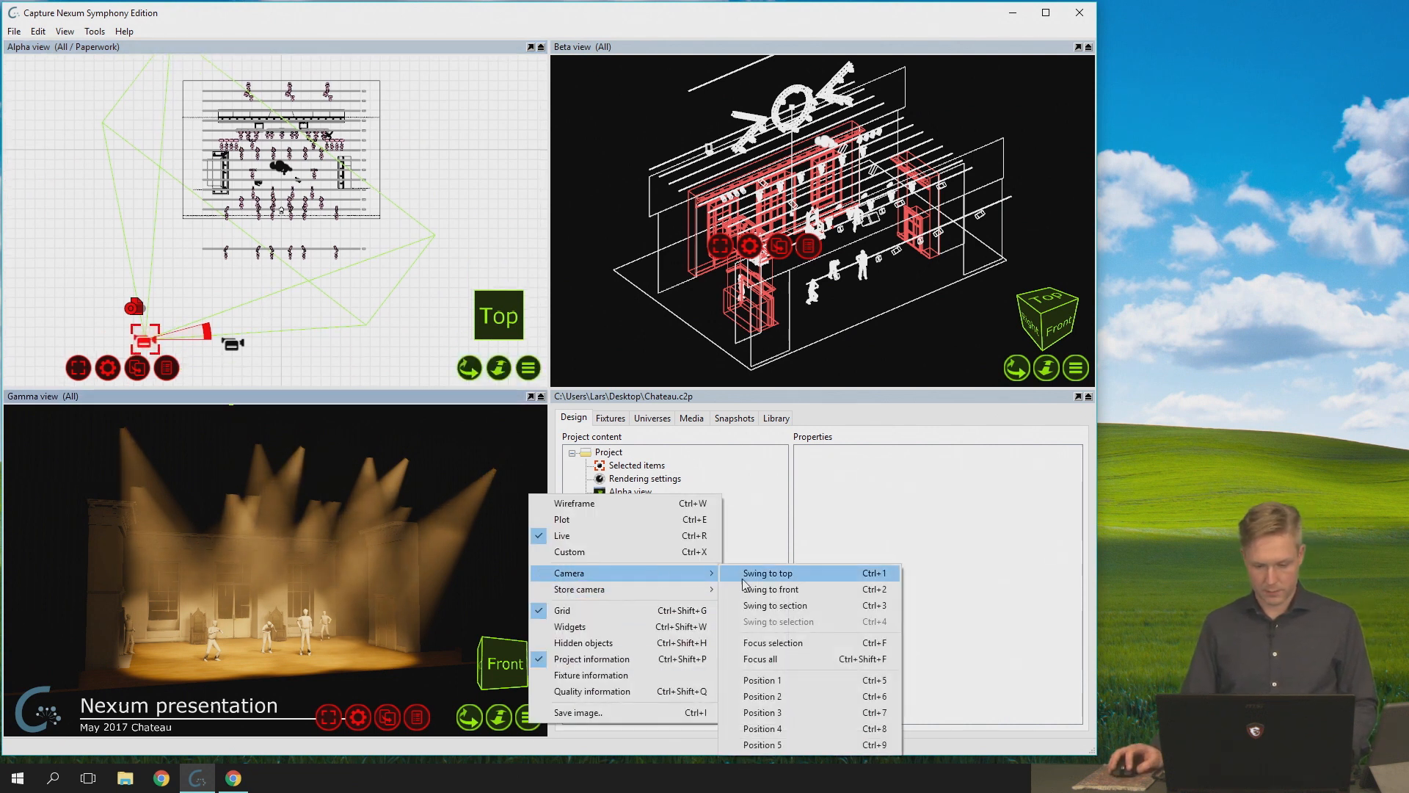
click(749, 574)
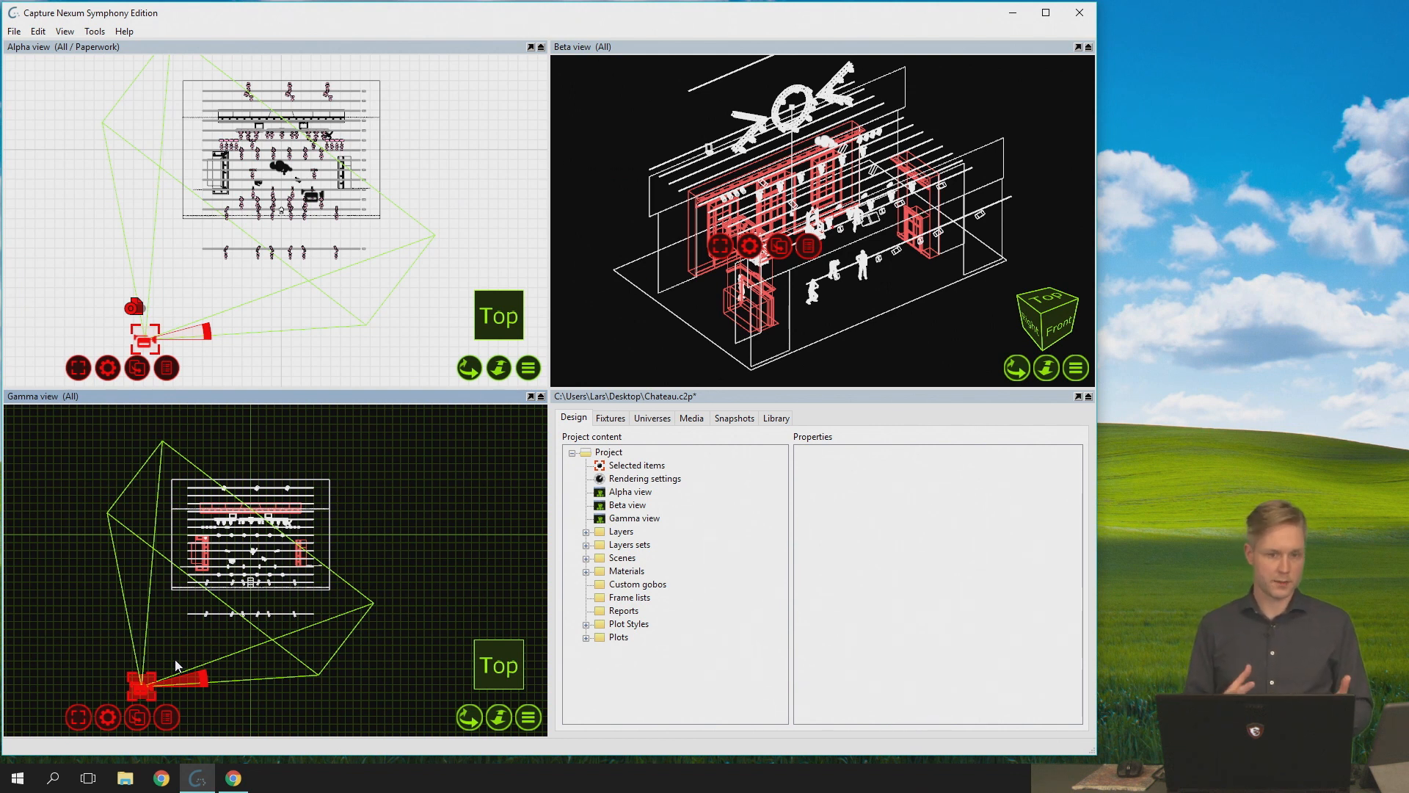
click(151, 654)
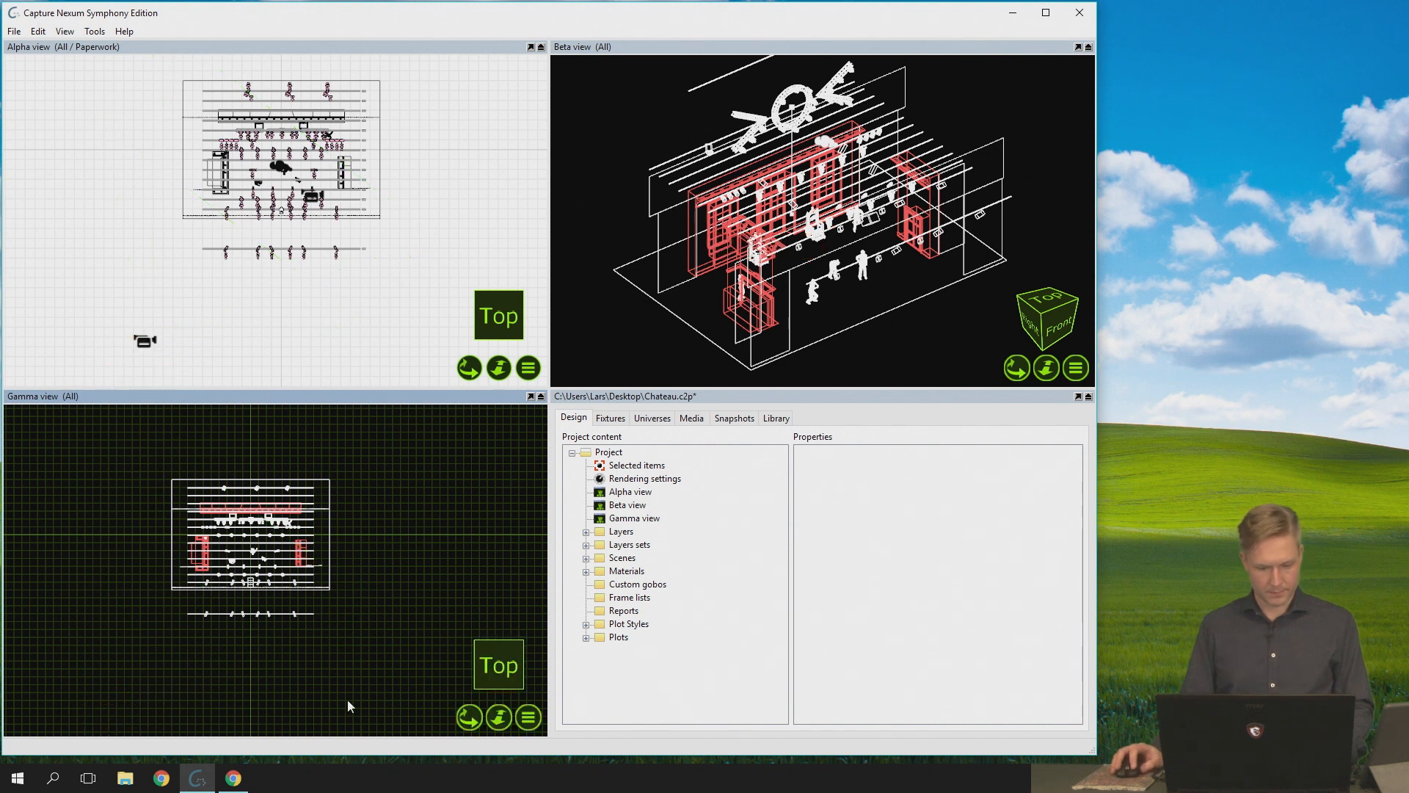
click(528, 717)
click(596, 618)
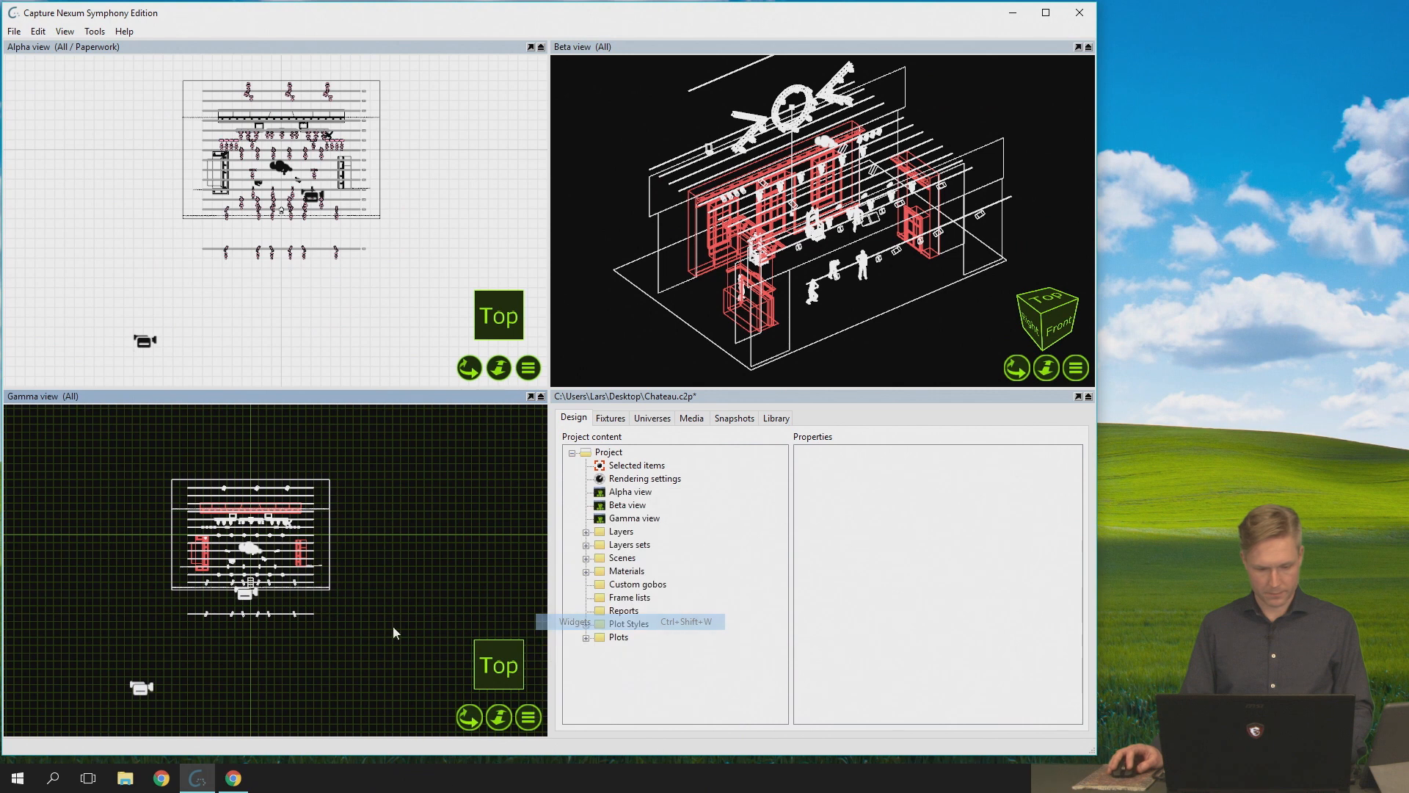
- Move the Beta view's camera slightly within the Gamma view and deselect it
mouse_move(151, 693)
mouse_down()
mouse_move(182, 640)
mouse_move(189, 662)
mouse_move(130, 709)
mouse_move(143, 680)
mouse_up()
click(164, 658)
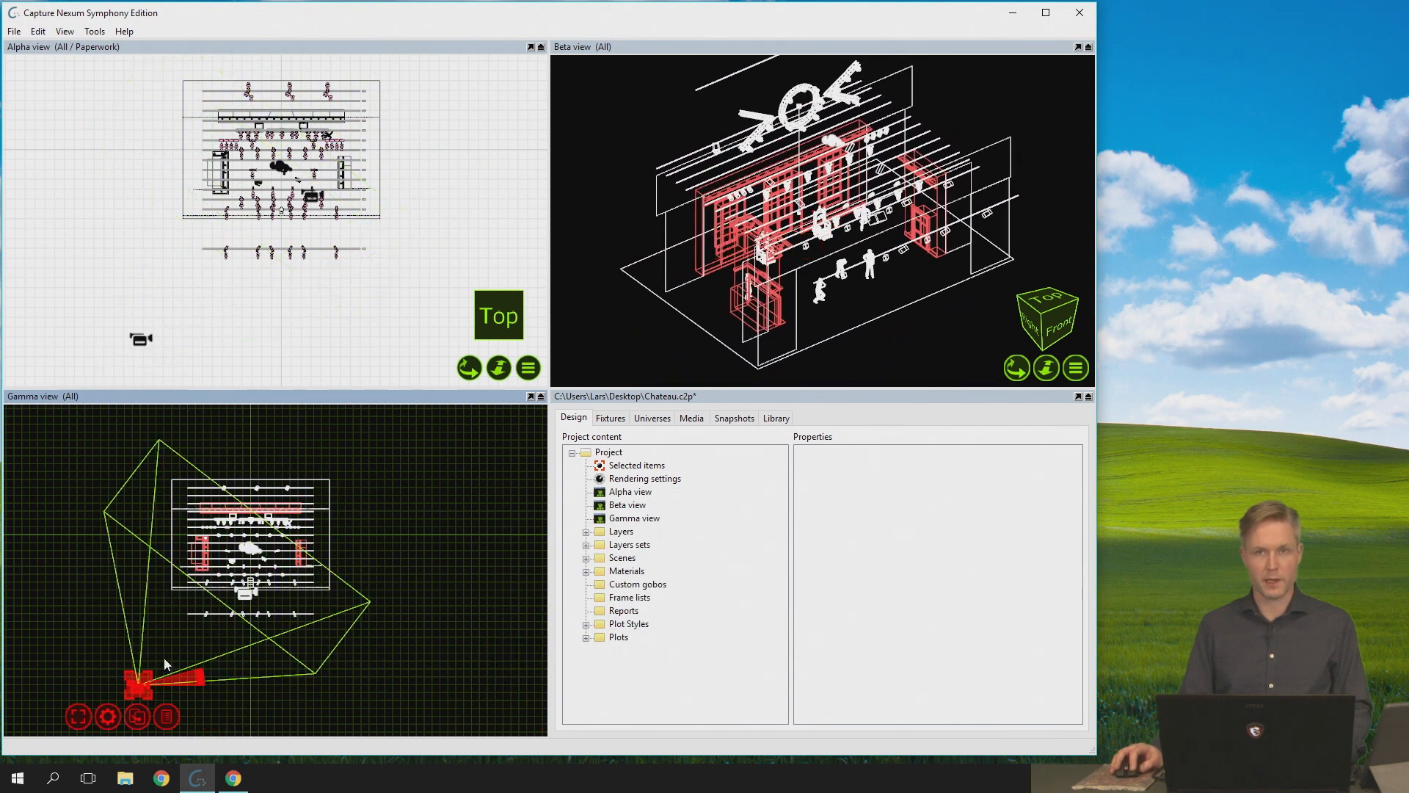
scroll(178, 655, down, 1)
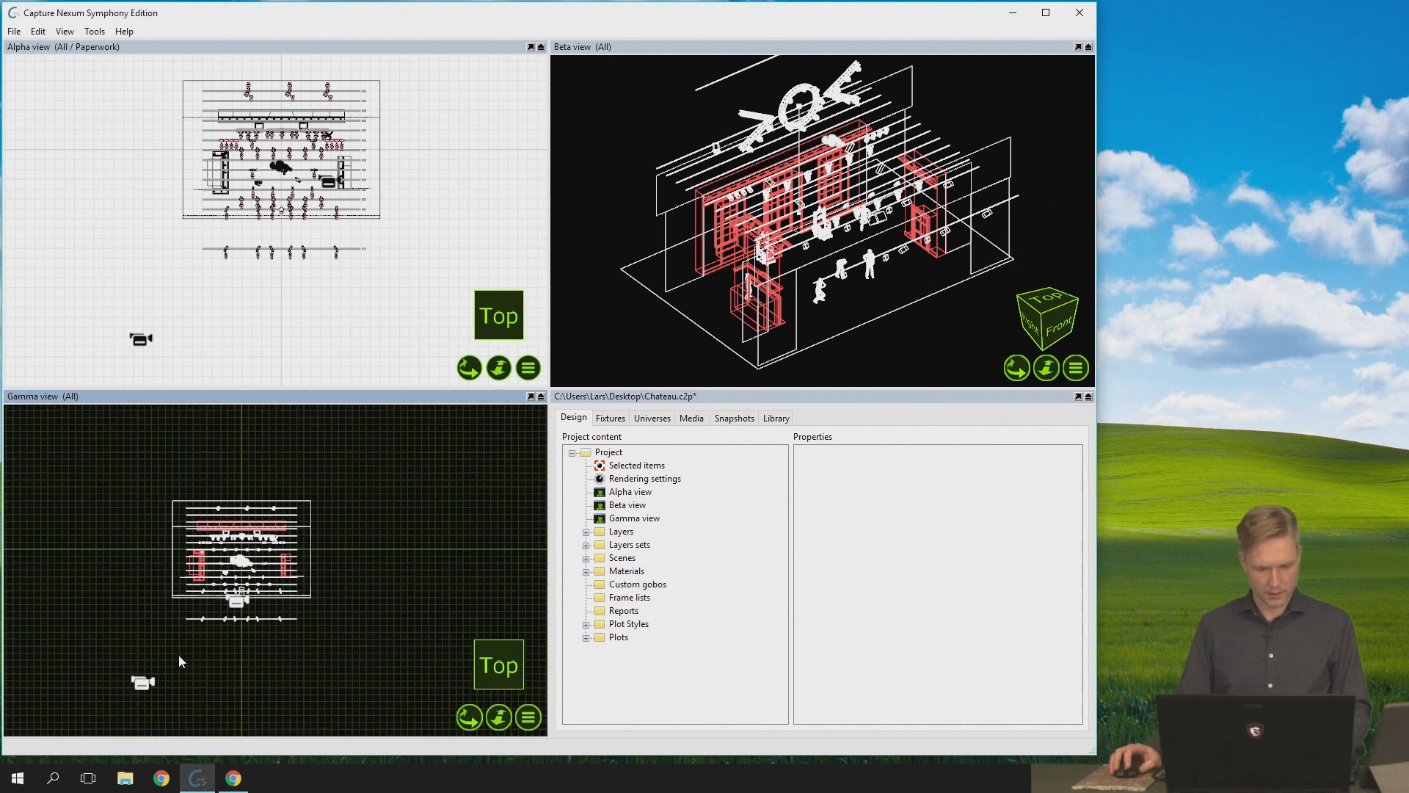
- Orbit the Alpha view around the stage while following its selected camera in the Gamma view
click(245, 619)
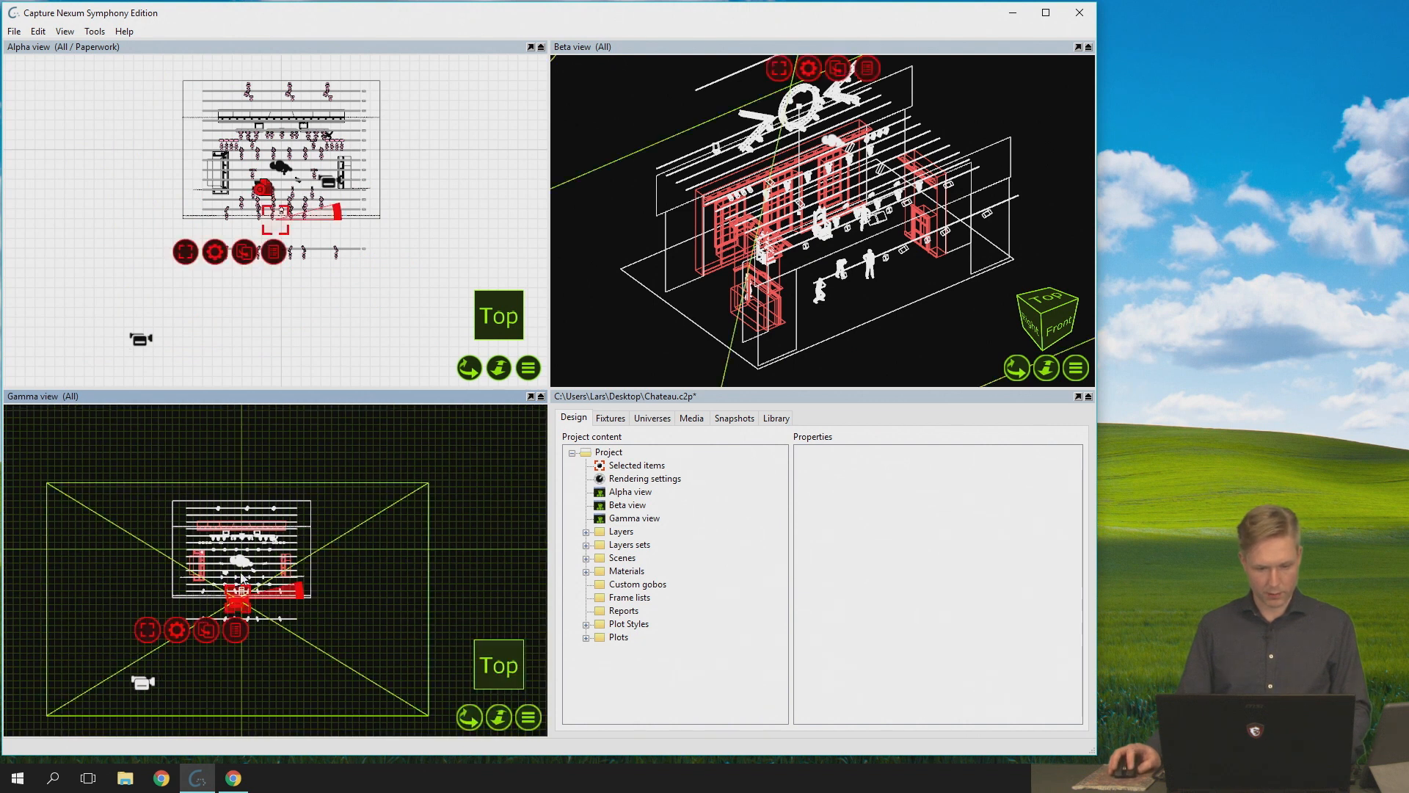
click(202, 339)
mouse_move(280, 296)
middle_down()
mouse_move(308, 286)
mouse_move(349, 235)
mouse_move(279, 297)
middle_up()
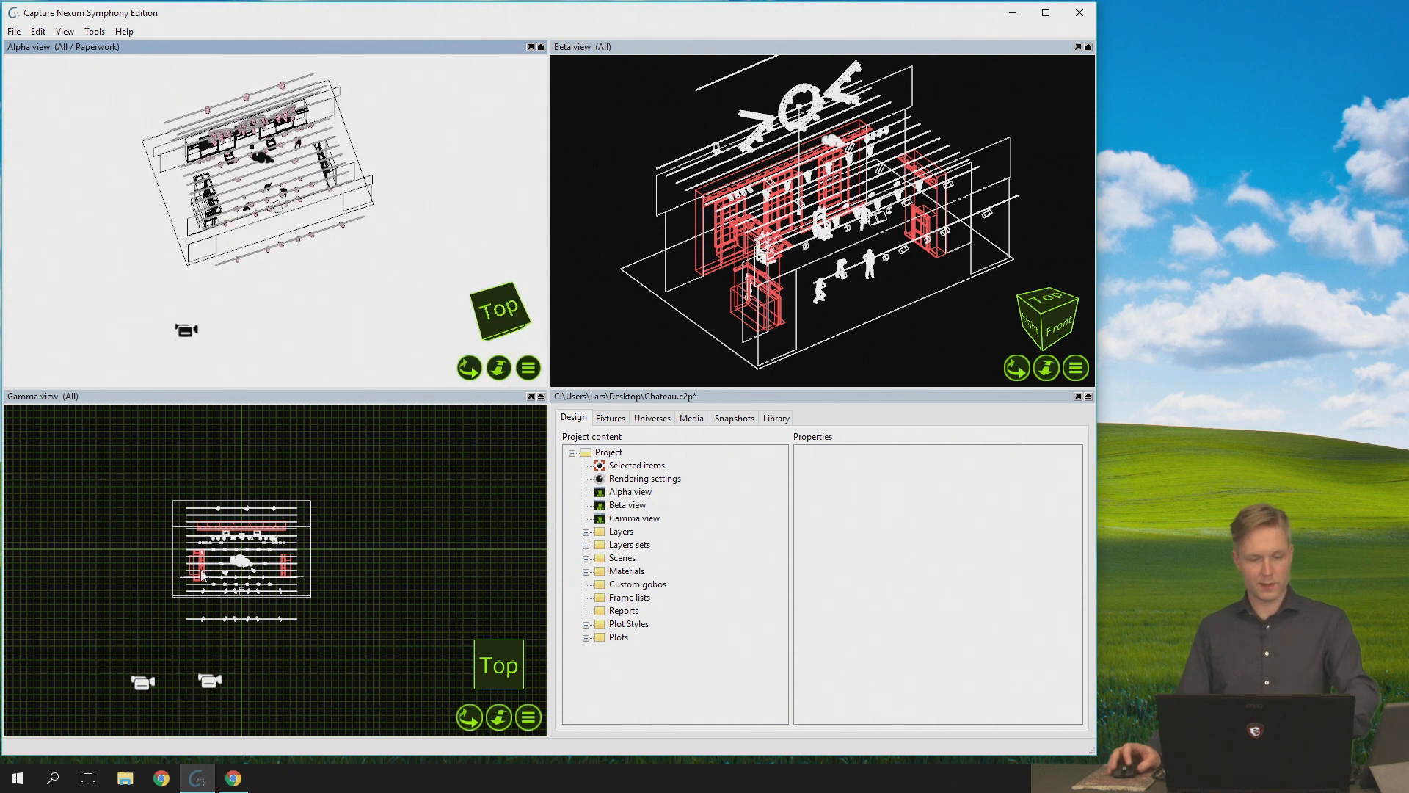
click(215, 684)
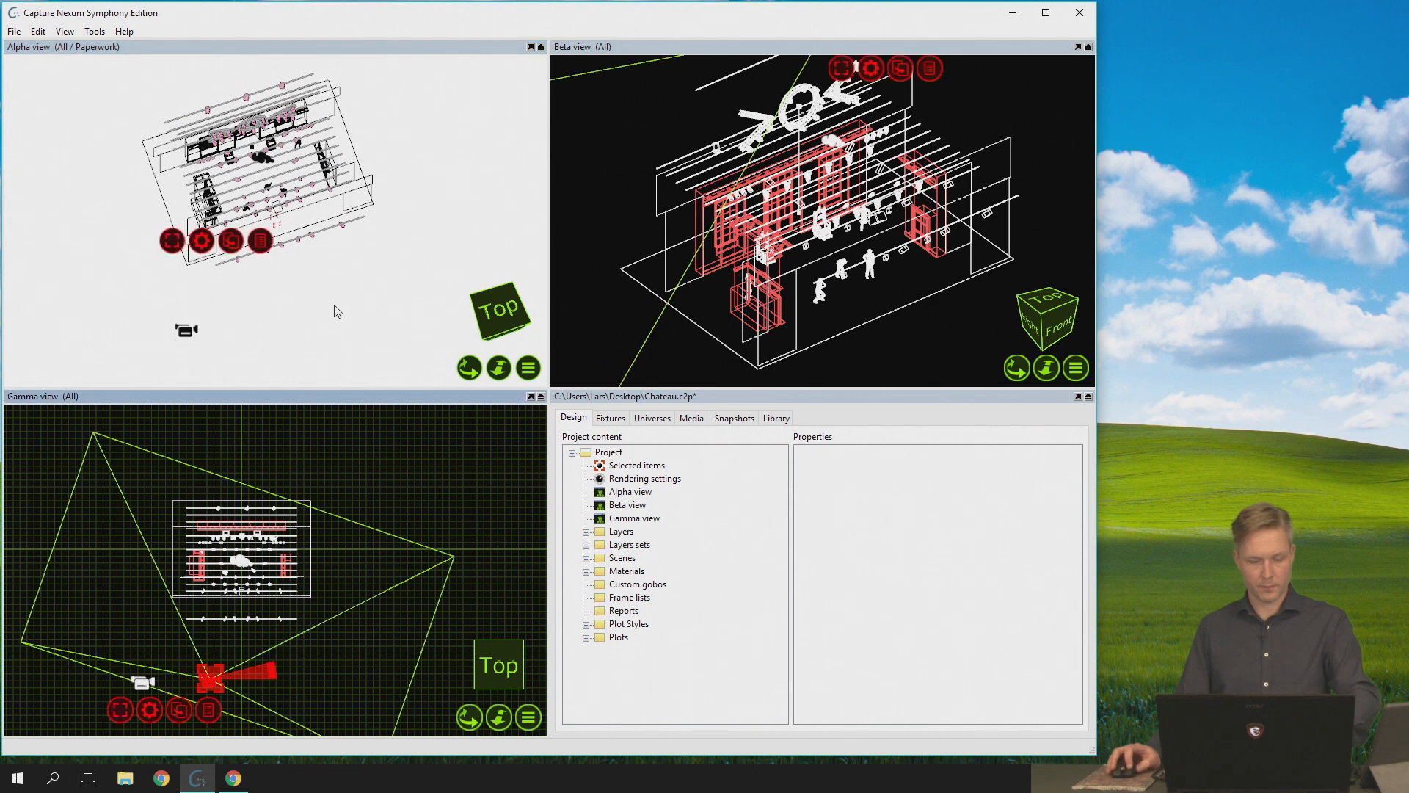
mouse_move(468, 368)
mouse_down()
mouse_move(488, 334)
mouse_move(447, 362)
mouse_up()
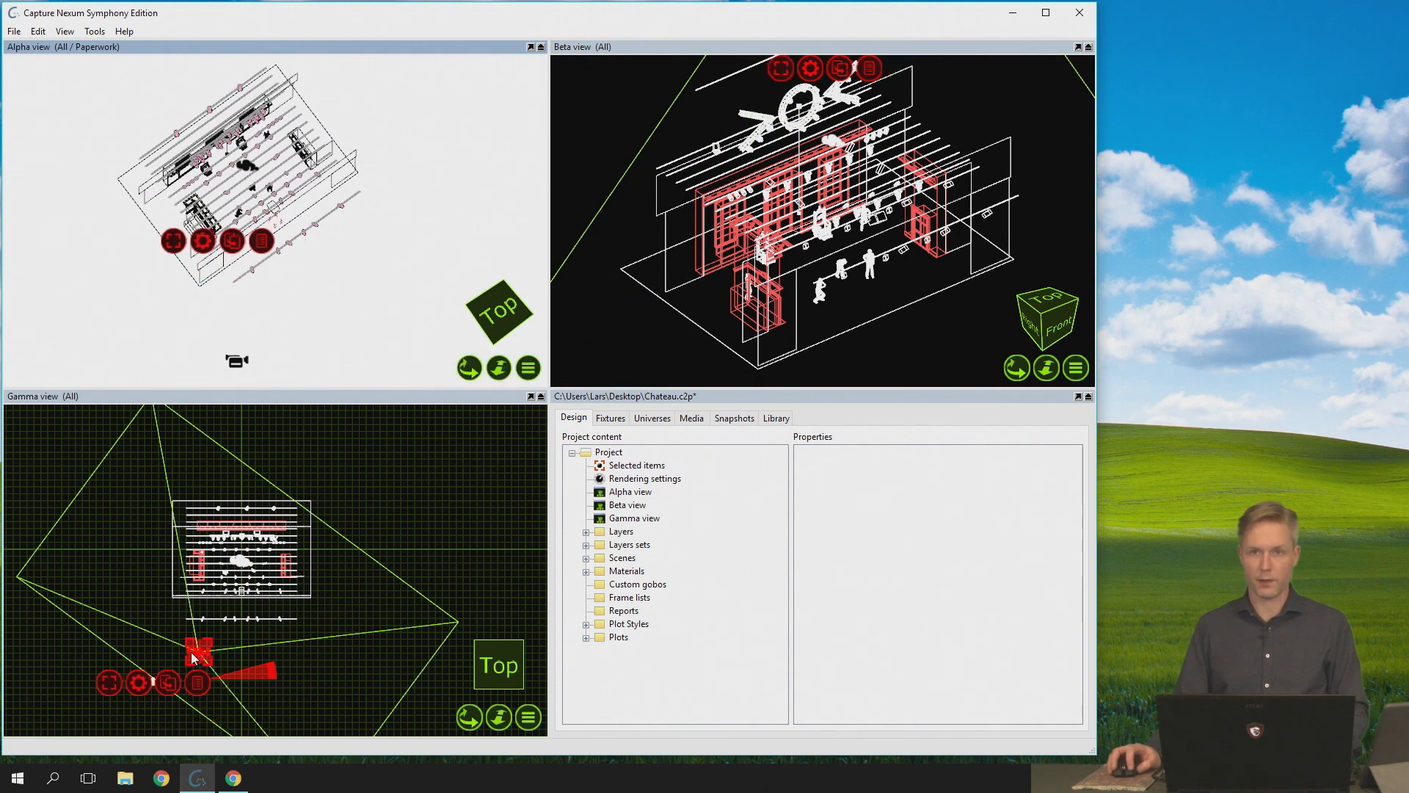
- Move the Alpha view's camera within the Gamma view and bring it closer to the stage
drag(199, 659, 179, 635)
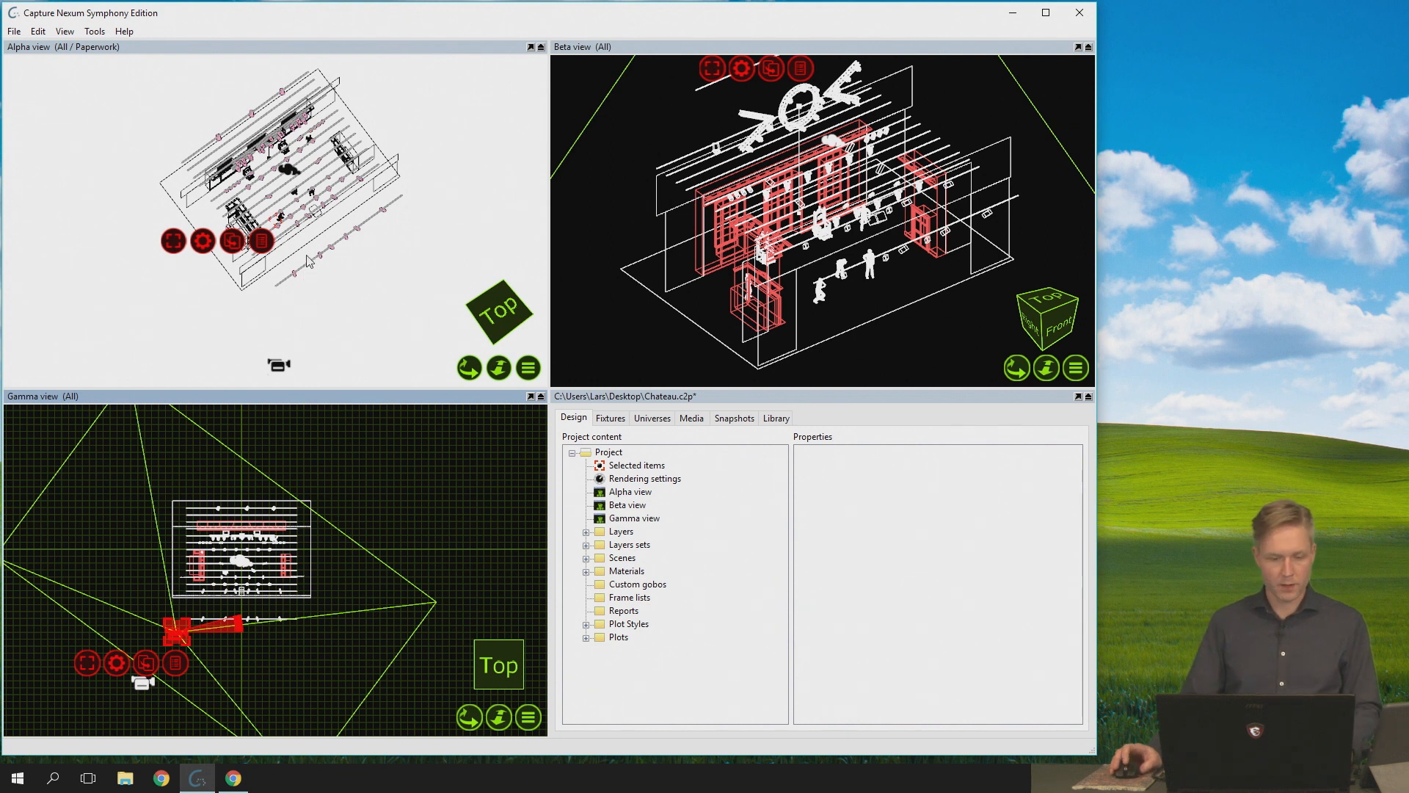
scroll(305, 260, up, 5)
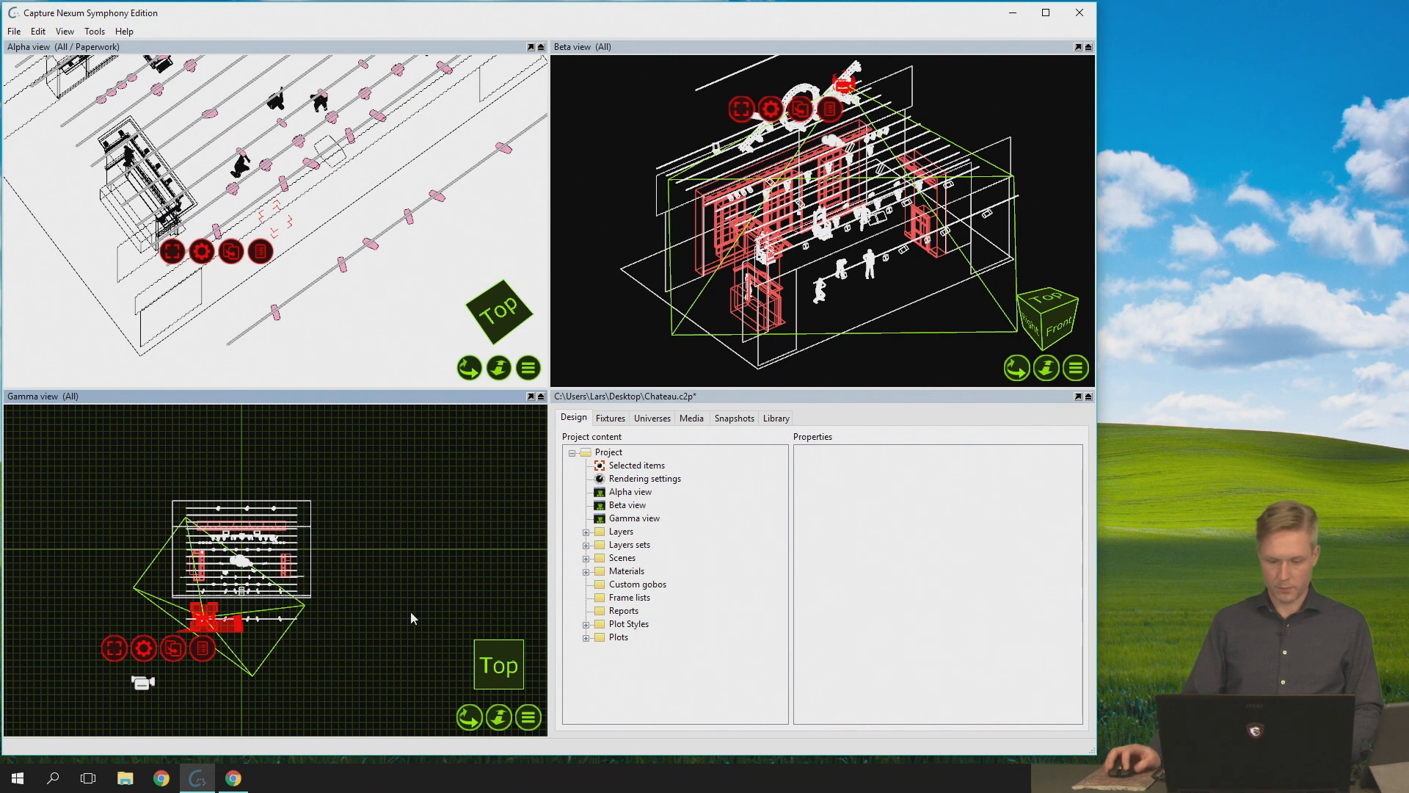
- Orbit the Gamma view to a tilted front perspective and enlarge the stage in it
middle_drag(384, 545, 330, 471)
scroll(384, 549, up, 2)
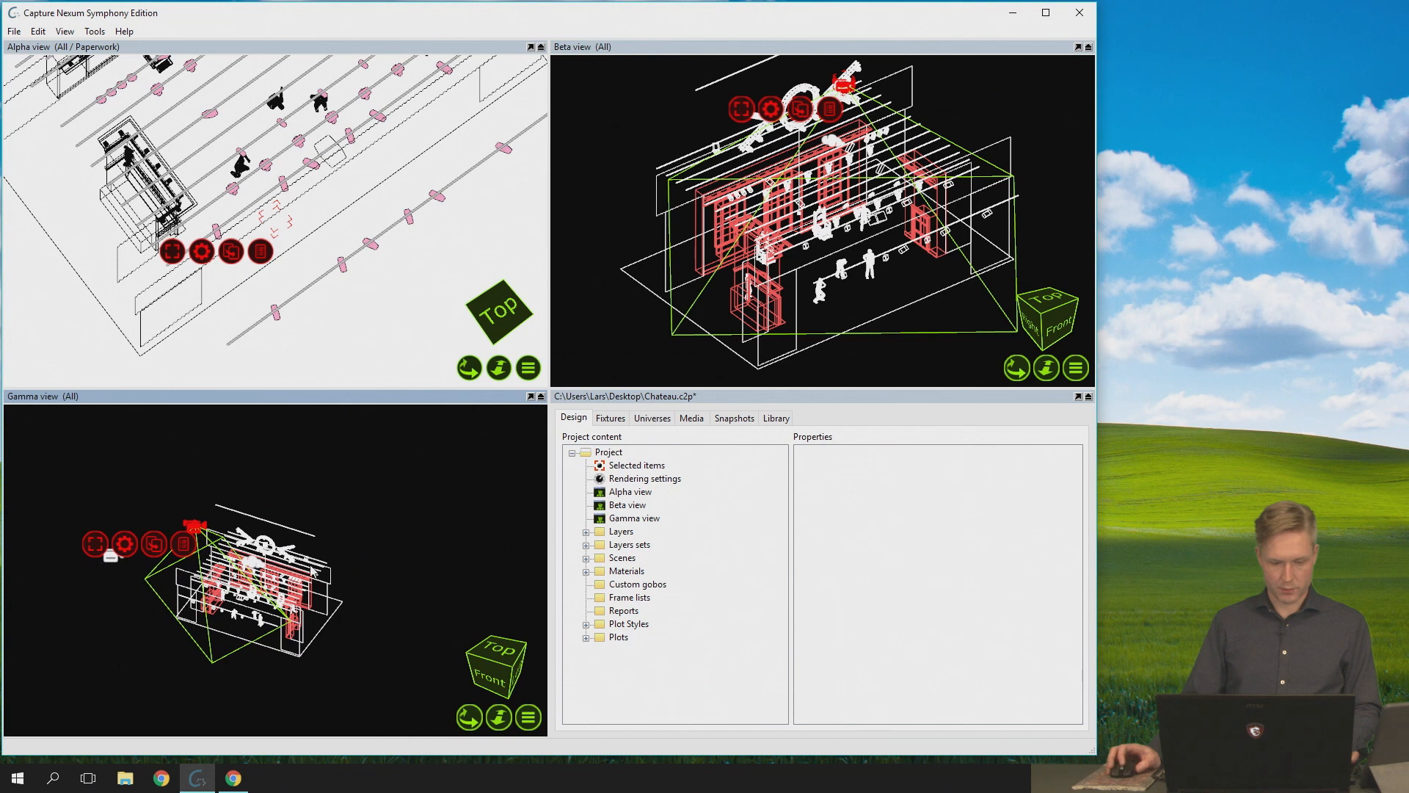
scroll(307, 575, up, 3)
- Orbit and pan the Alpha view to a low front view of the stage, then deselect its camera
drag(470, 373, 115, 295)
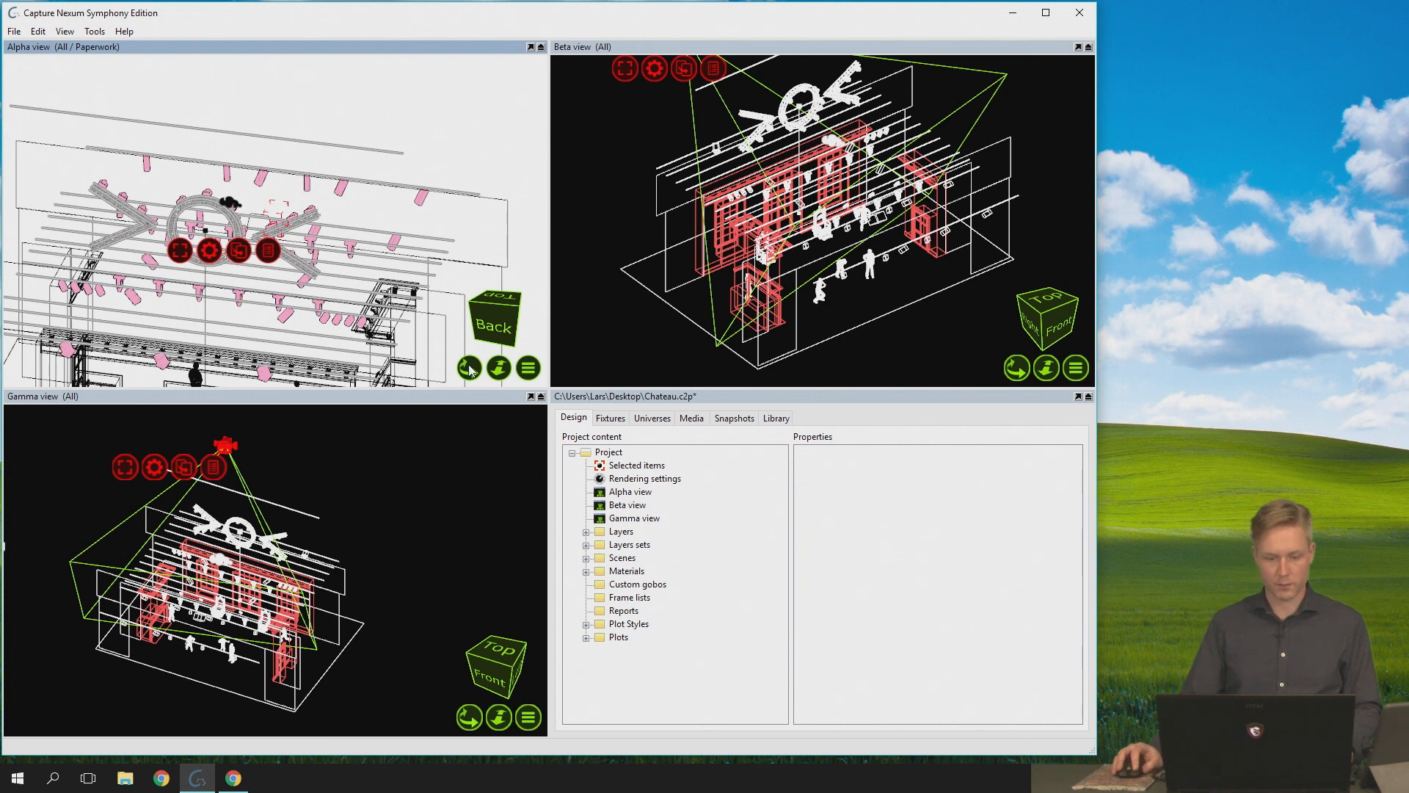
middle_drag(276, 221, 358, 171)
drag(480, 364, 638, 360)
drag(499, 368, 642, 362)
middle_drag(346, 220, 277, 144)
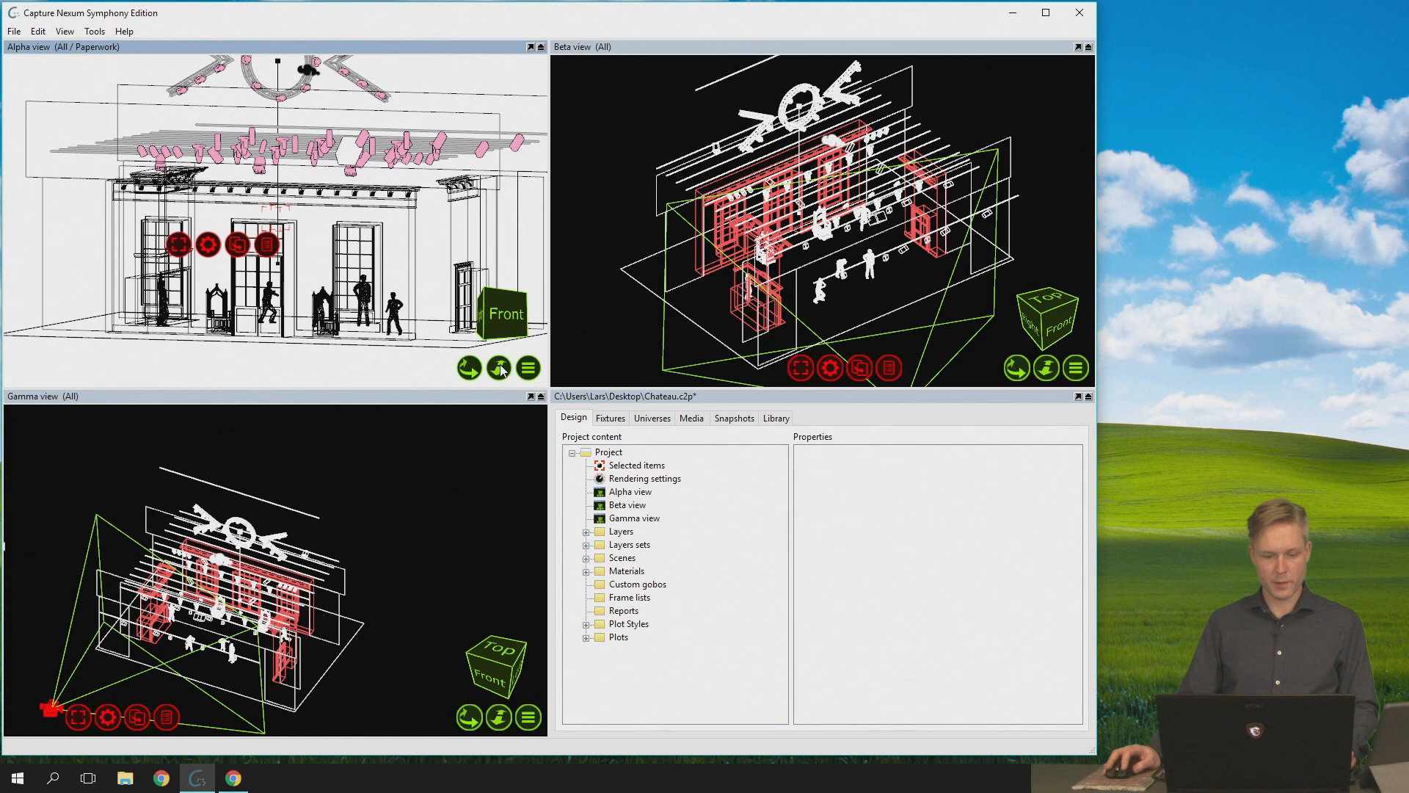
click(499, 367)
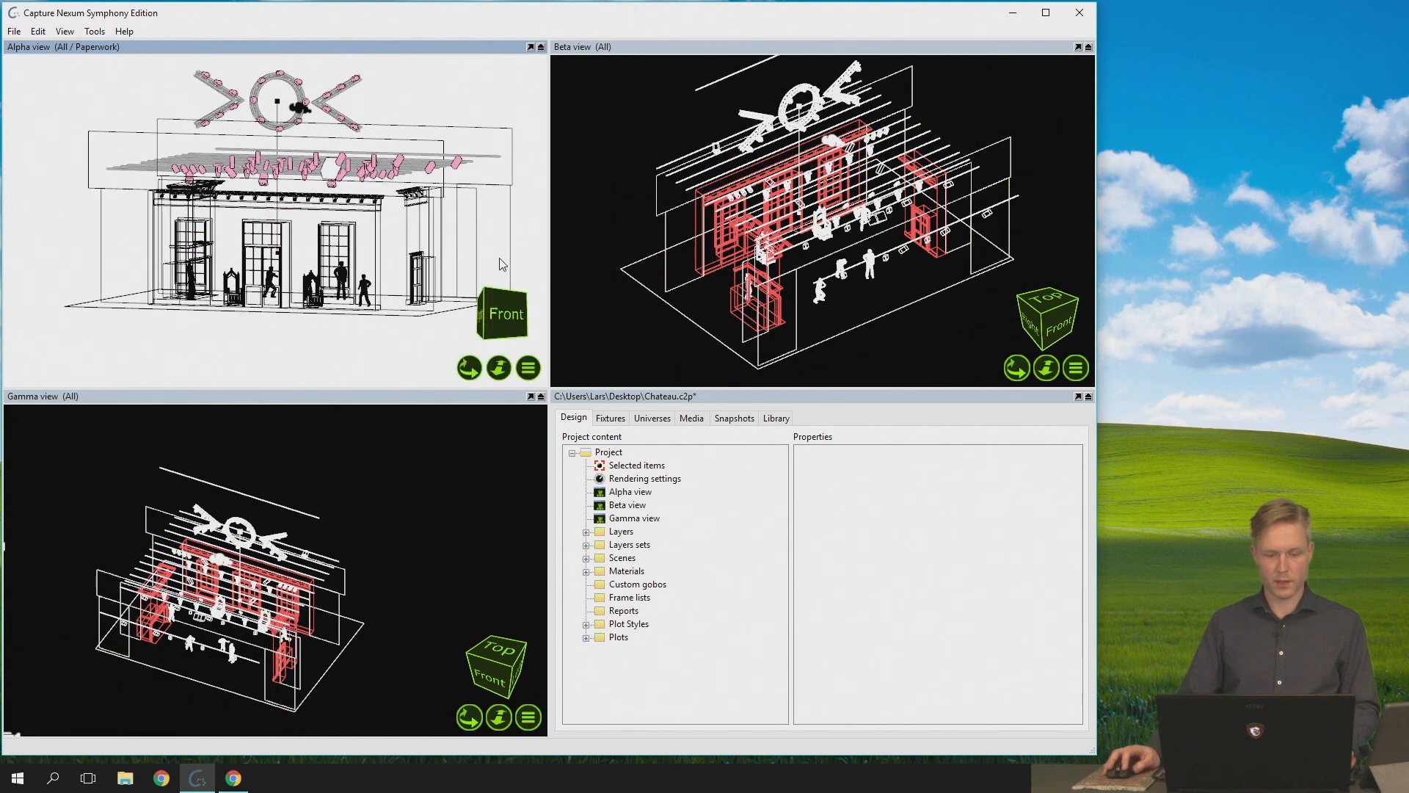
- Fly the Alpha view's camera closer to the front of the stage and select that camera in the Gamma view
mouse_move(495, 377)
mouse_down()
mouse_move(503, 348)
mouse_move(502, 383)
mouse_move(495, 361)
mouse_up()
click(105, 675)
key(Escape)
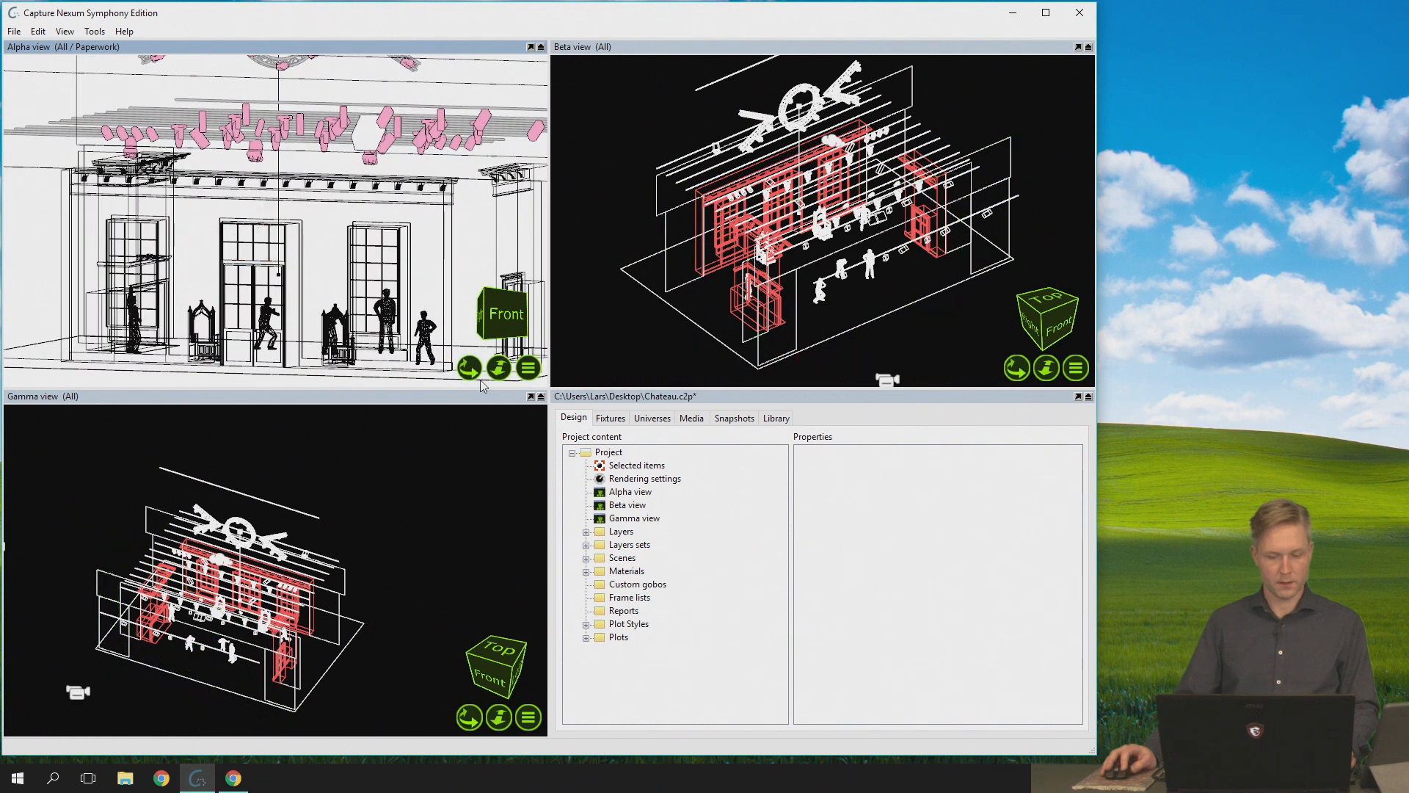
click(80, 690)
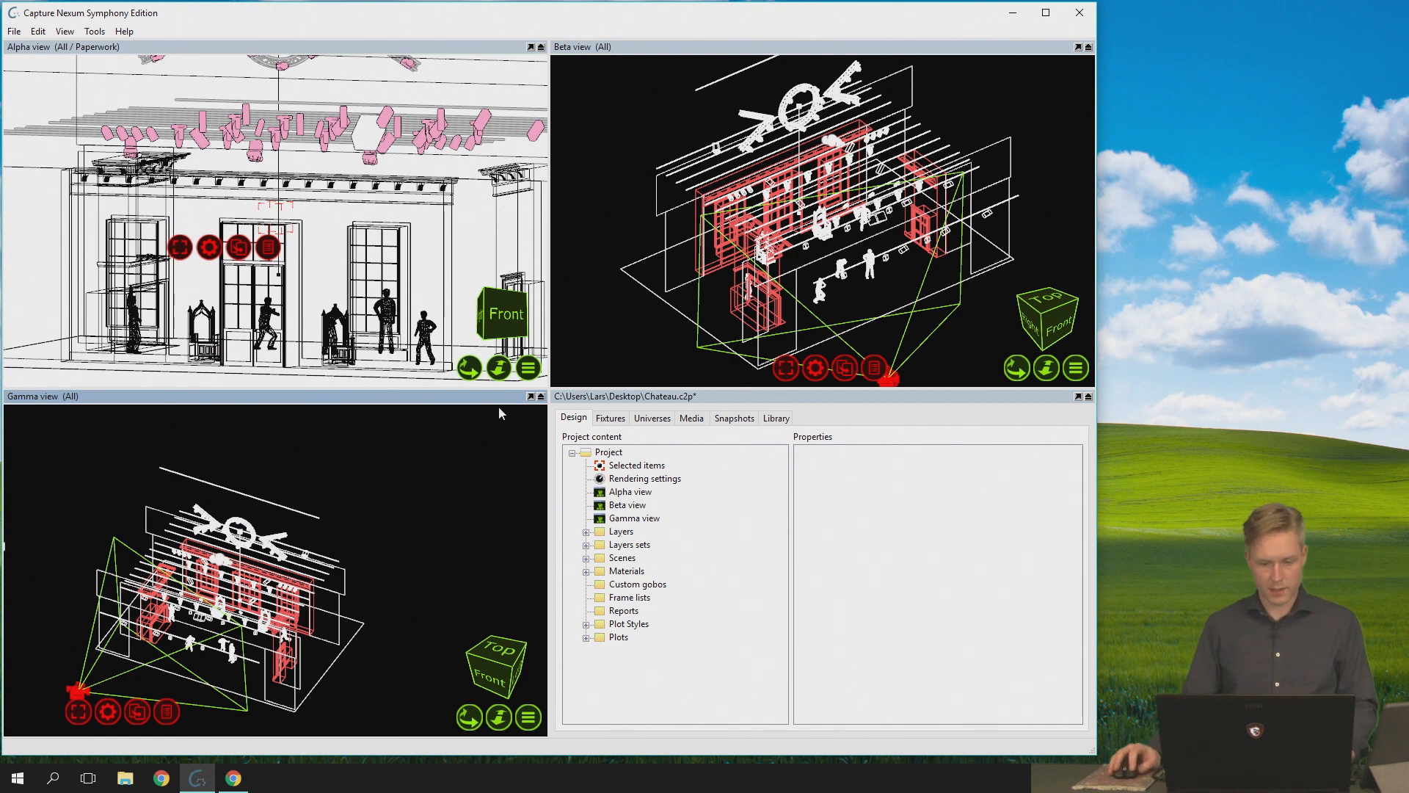
- Fly the Alpha view's camera up close to the central doors and back out to a wide front view, reselecting it in the Gamma view
click(499, 368)
drag(499, 367, 505, 328)
drag(505, 328, 521, 211)
click(94, 681)
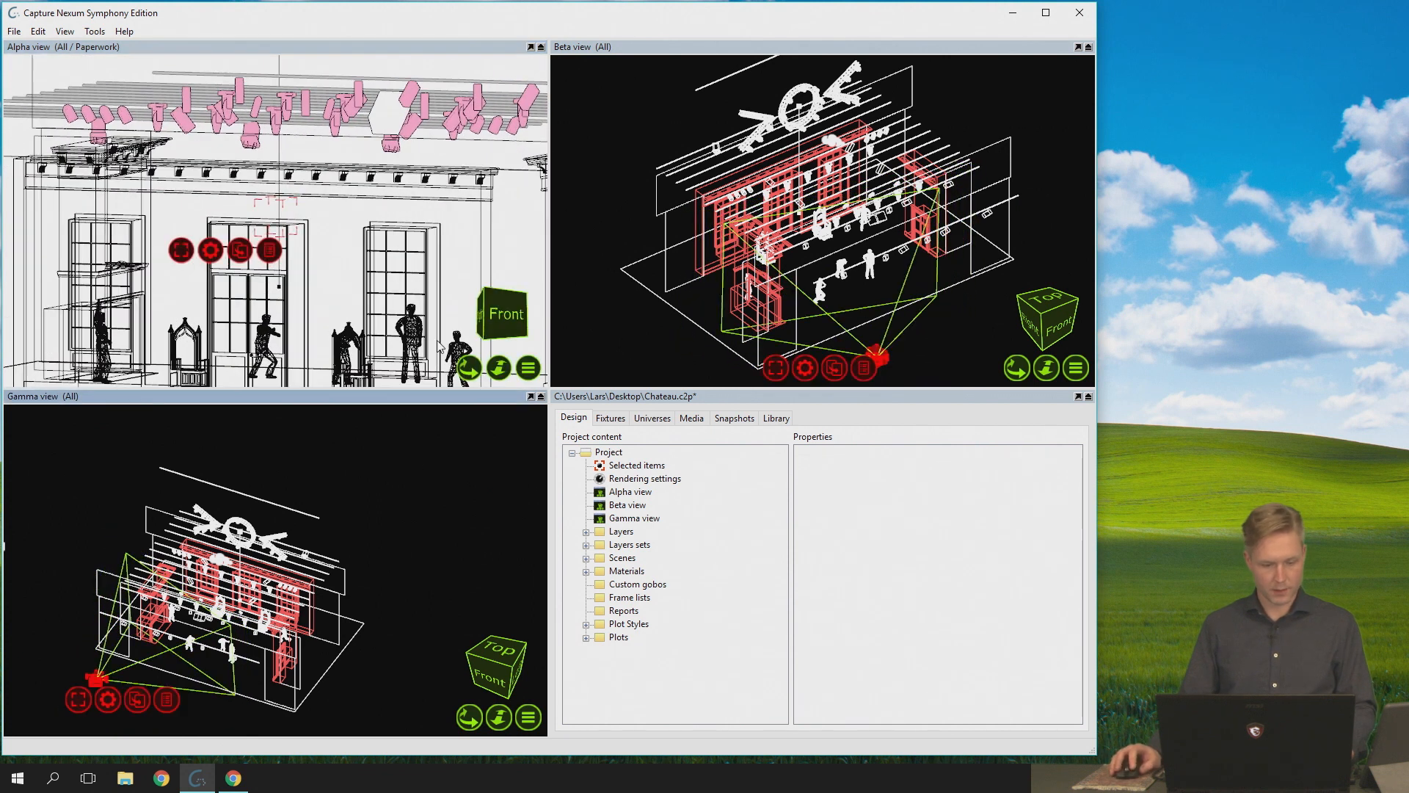
drag(498, 377, 494, 325)
key(Escape)
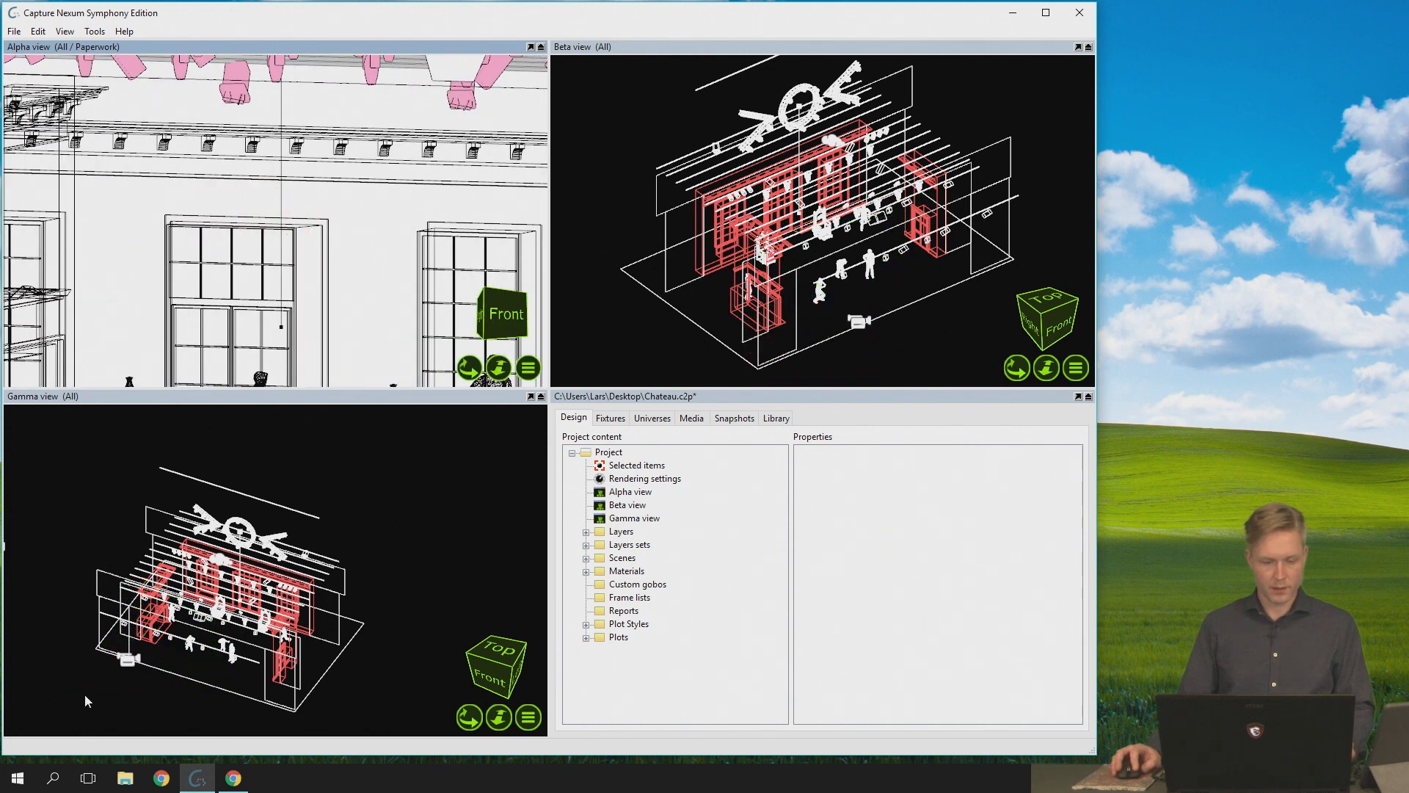
click(130, 660)
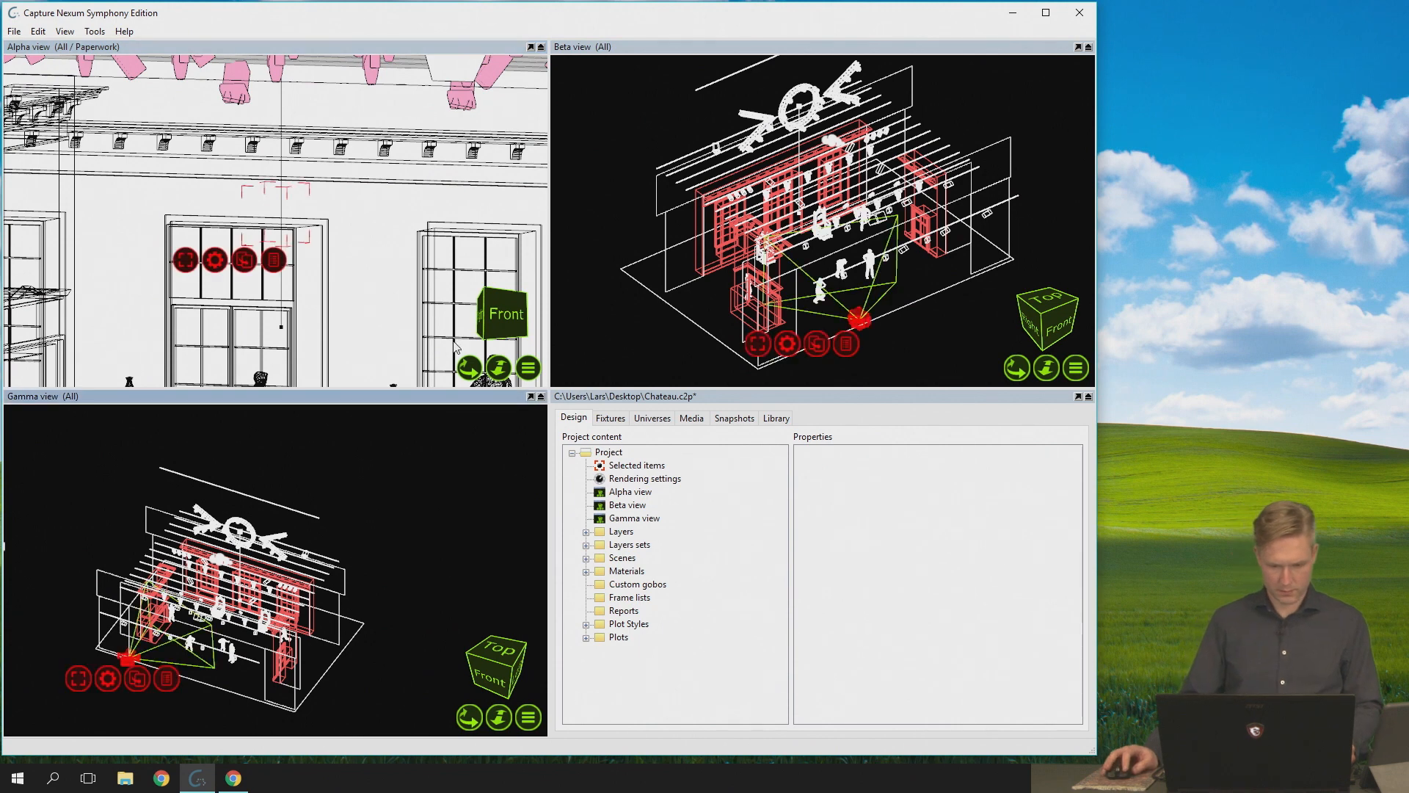
mouse_move(499, 377)
mouse_down()
mouse_move(499, 392)
mouse_move(499, 367)
mouse_up()
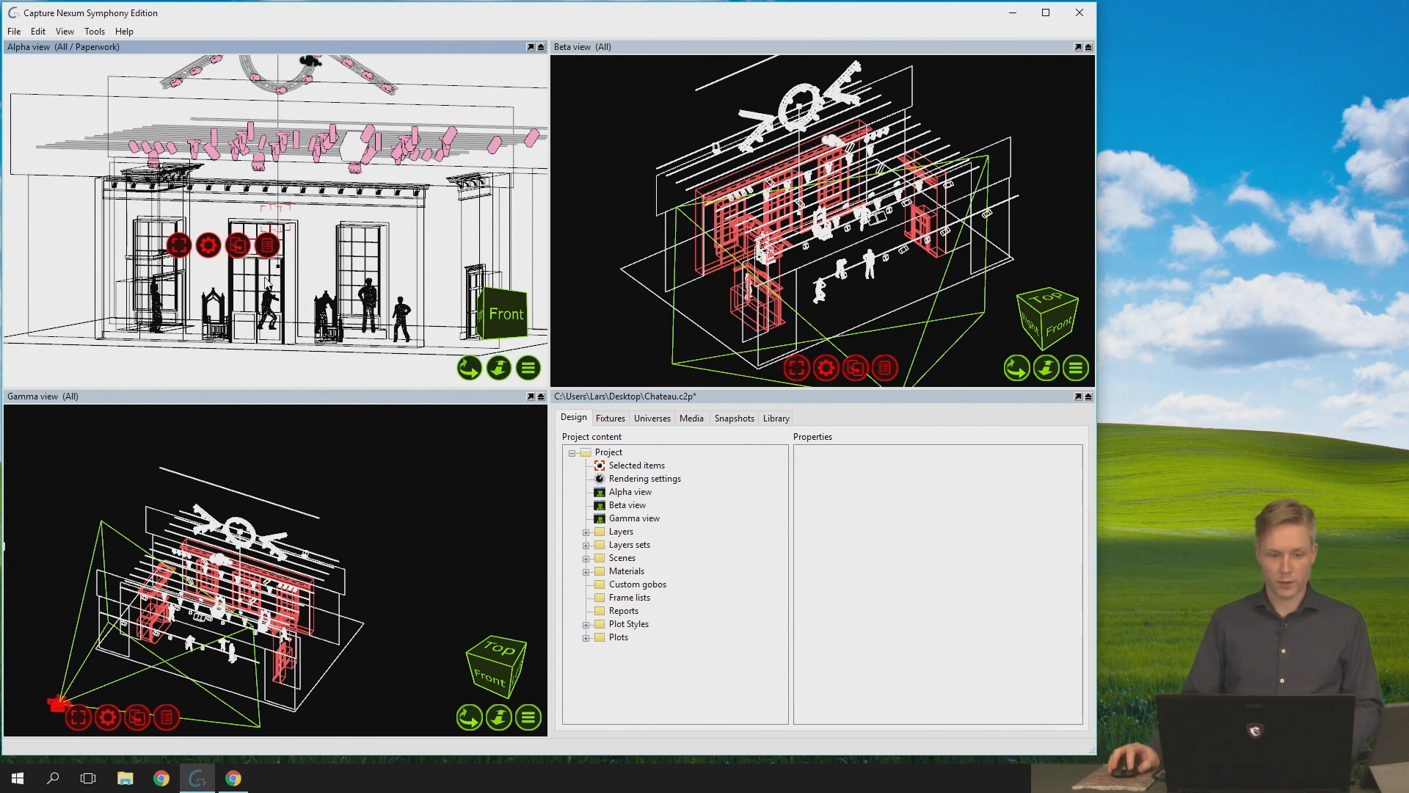
- Select the standing figure with hands on hips in the Alpha view and focus the camera on the selection
click(278, 166)
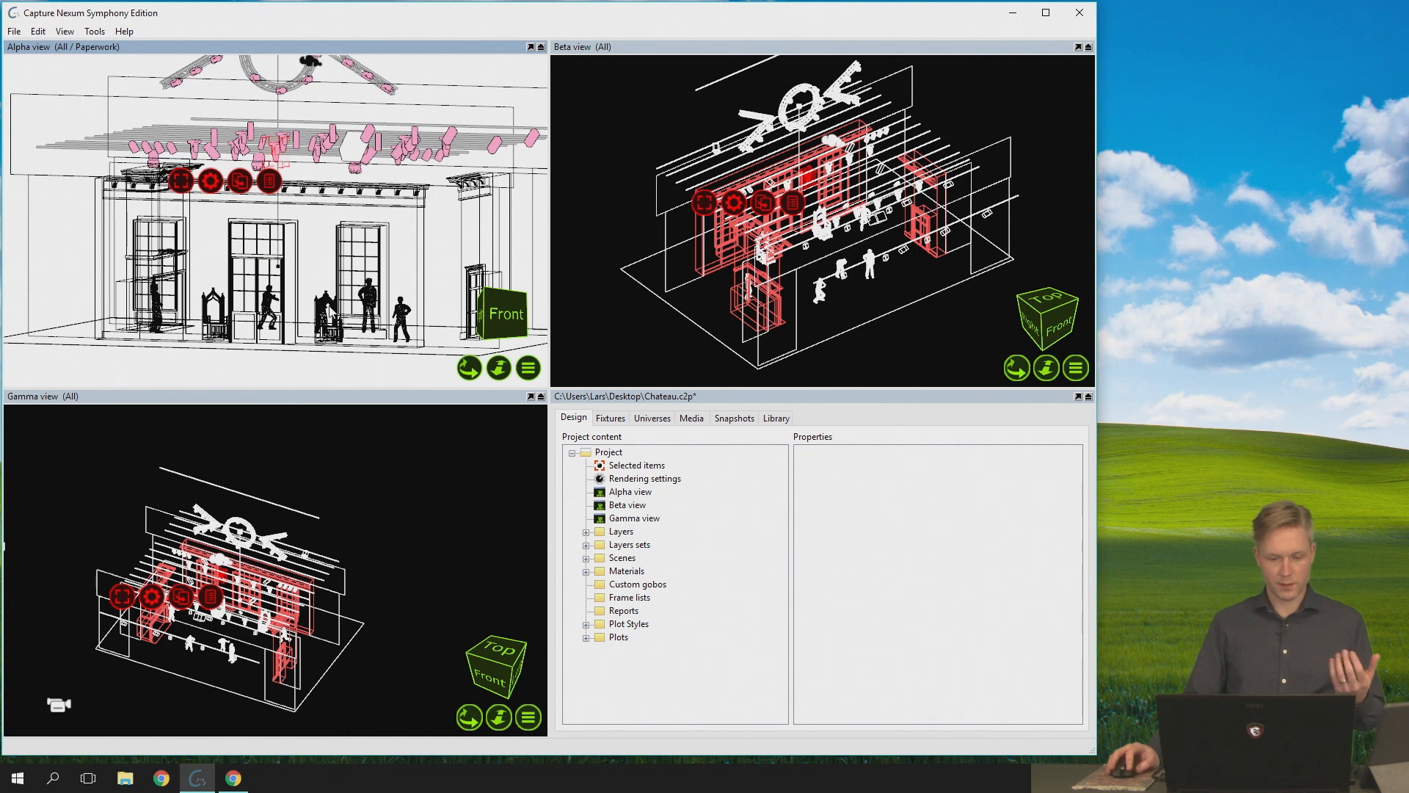
click(368, 304)
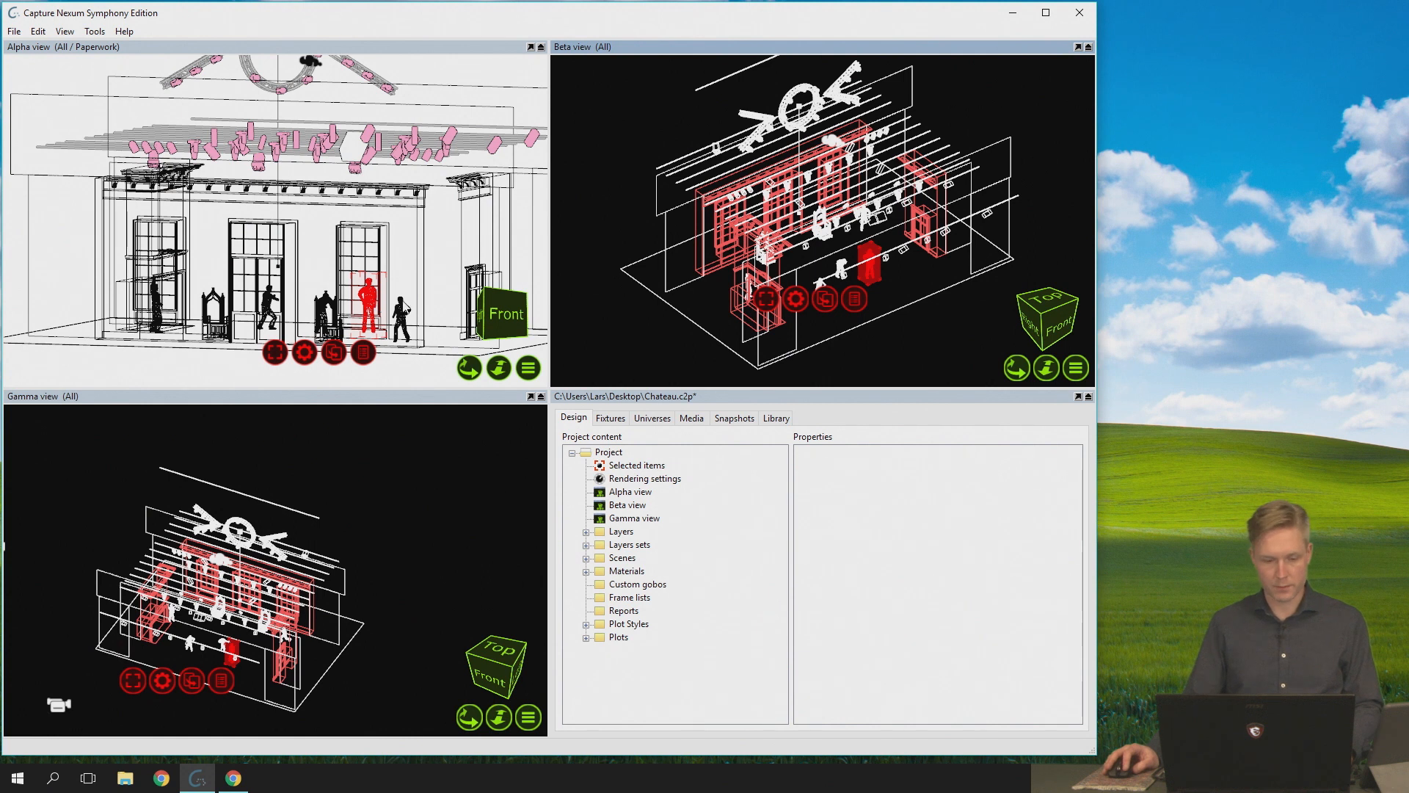
click(528, 367)
mouse_move(614, 455)
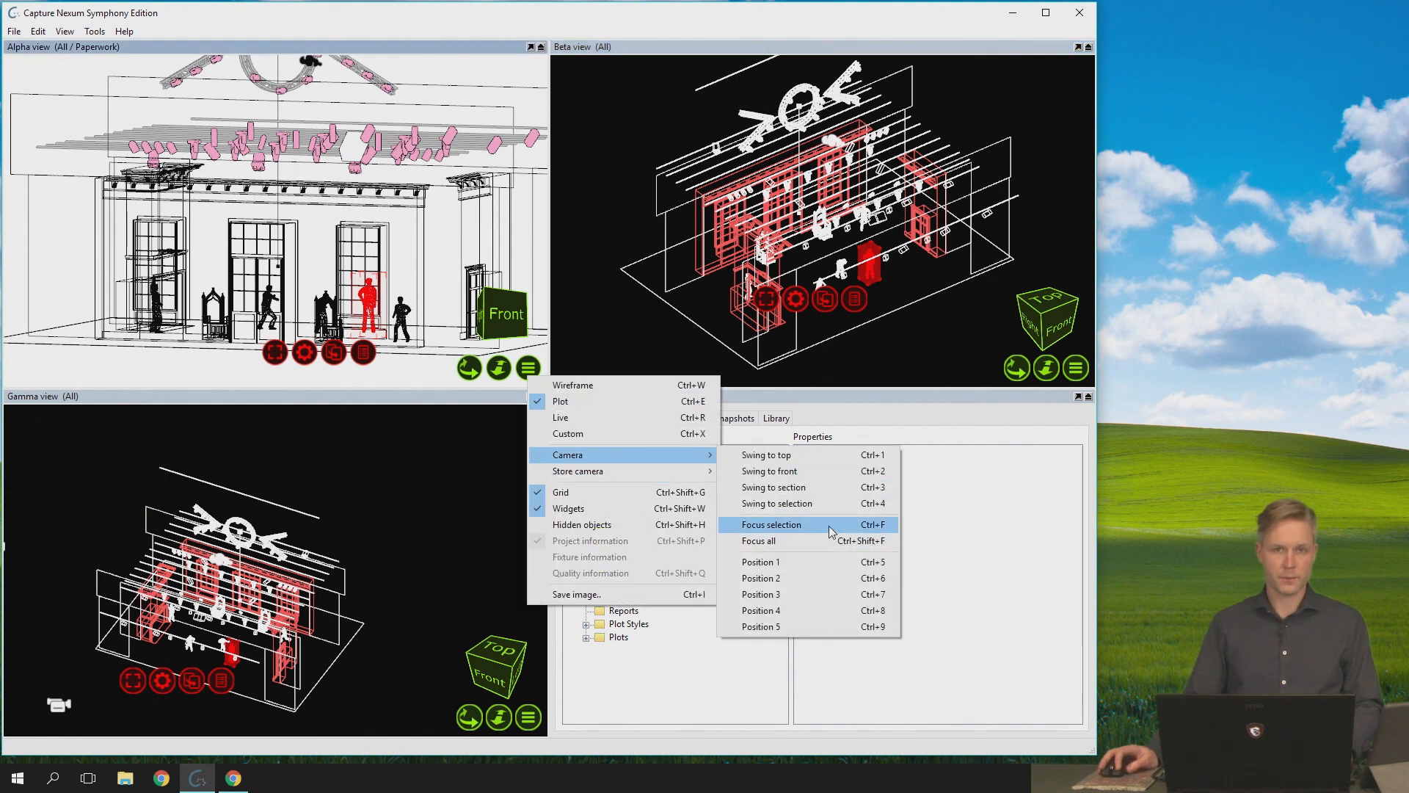
click(770, 525)
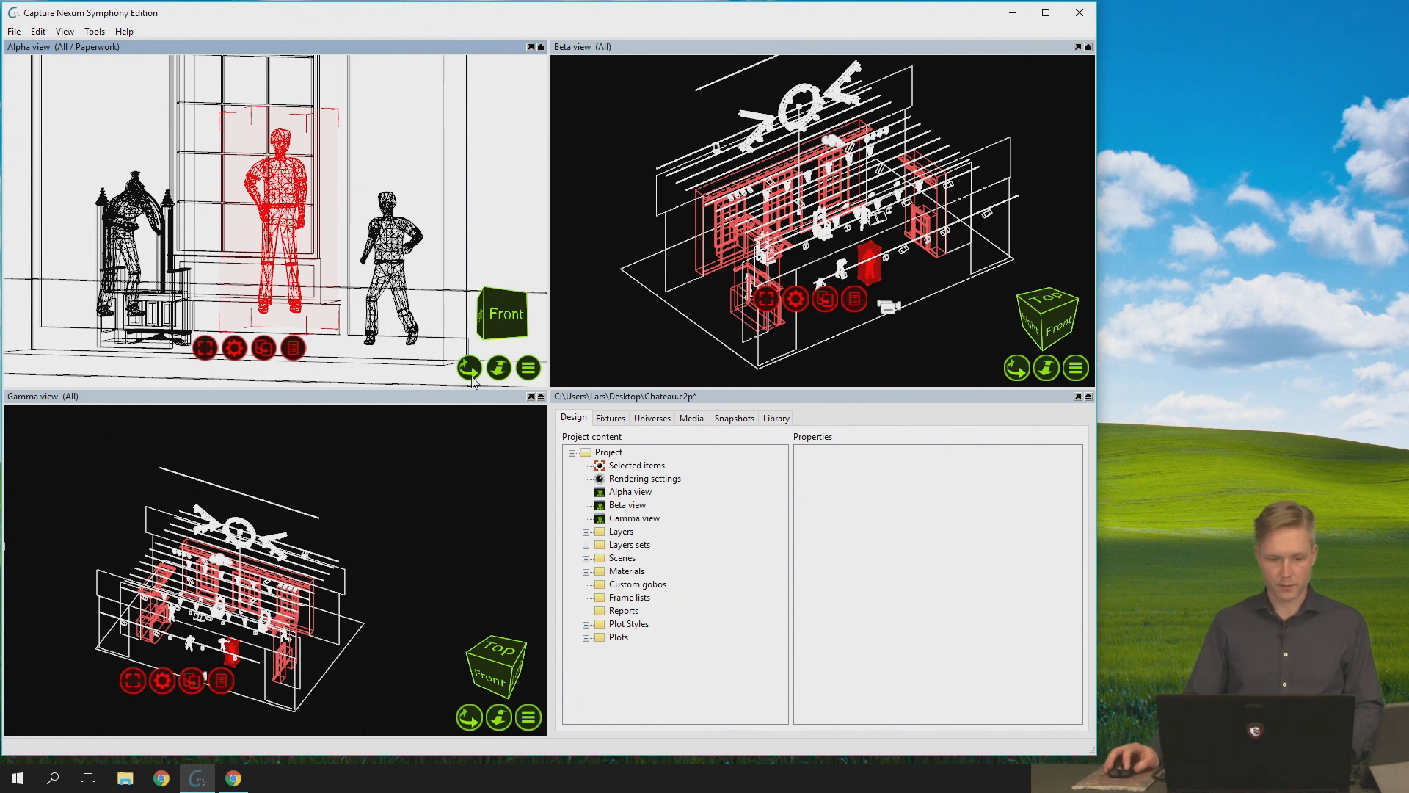
- Orbit the Alpha view around the selected figure to a raised, angled perspective and zoom out to include the surrounding stage
mouse_move(468, 367)
mouse_down()
mouse_move(528, 380)
mouse_move(468, 367)
mouse_up()
scroll(264, 250, down, 3)
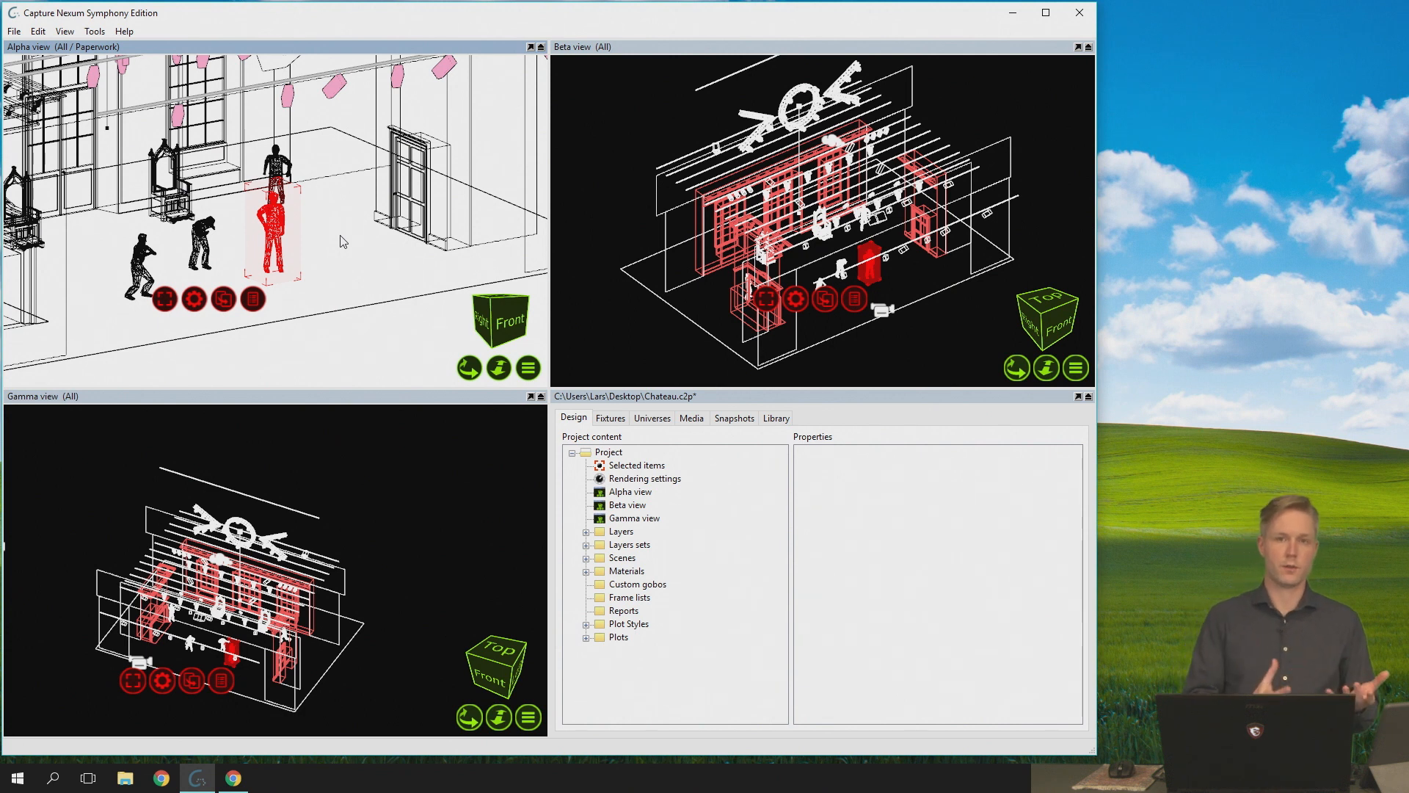
scroll(261, 232, down, 3)
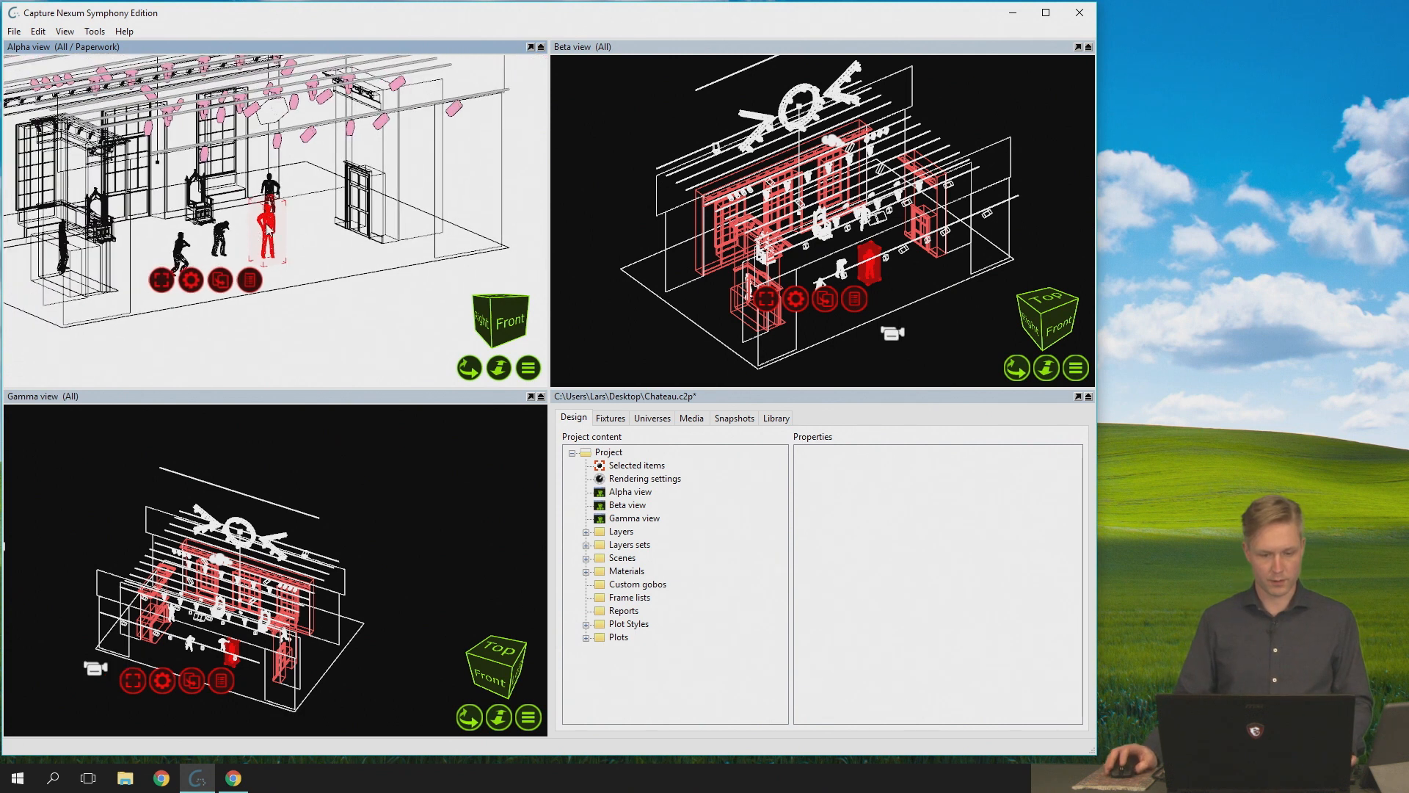
- Focus the Alpha view's camera on all objects and zoom back in on the stage around the selected figure
click(529, 366)
mouse_move(647, 439)
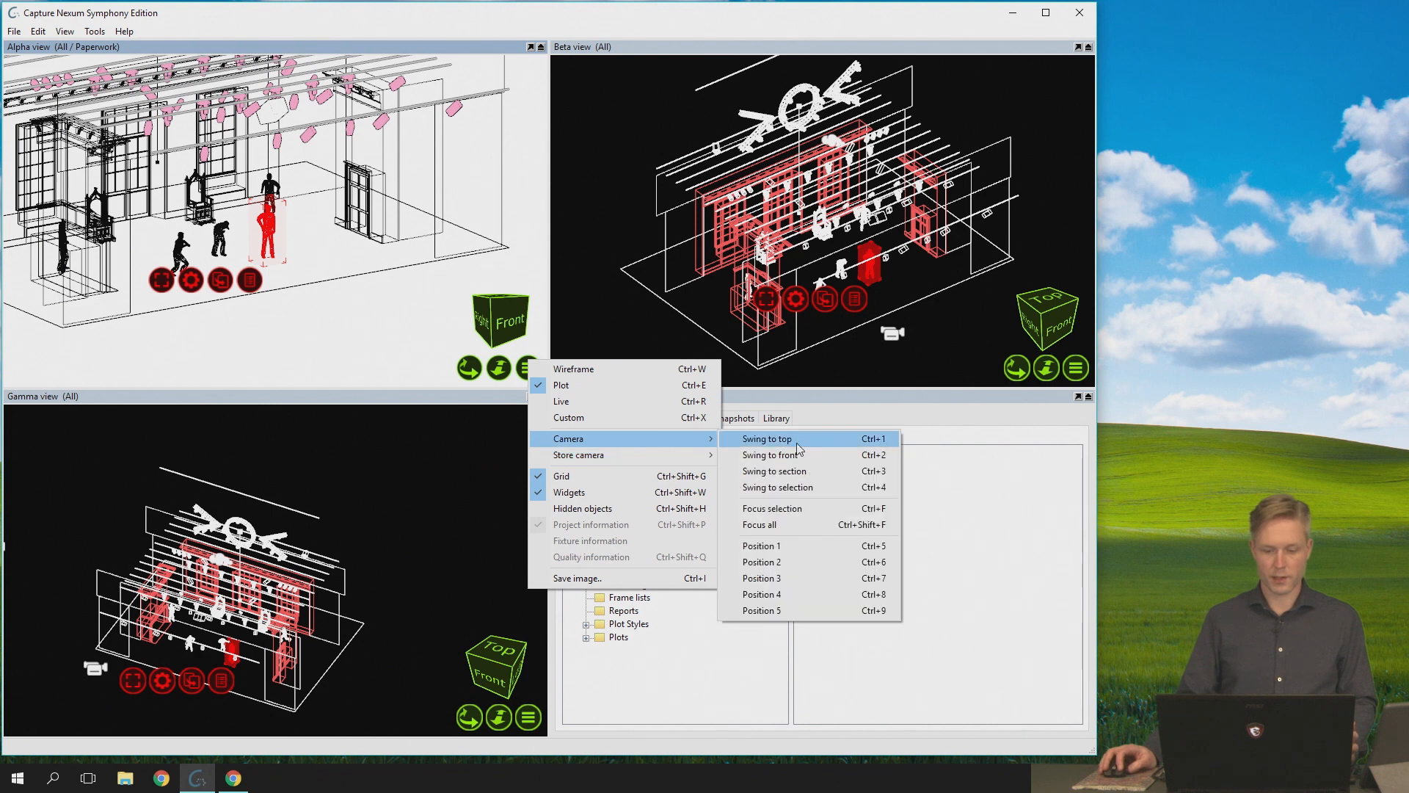
click(816, 526)
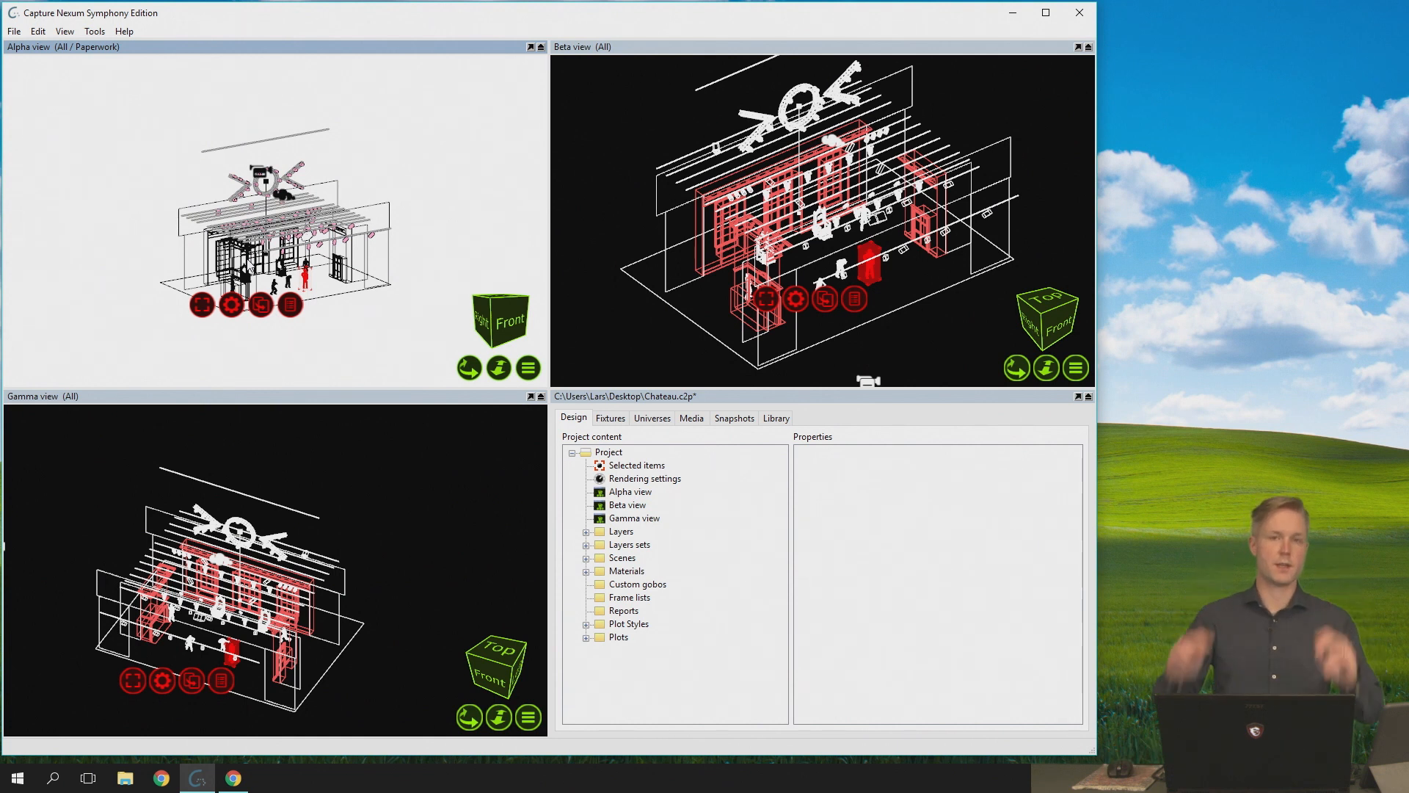
scroll(237, 226, up, 5)
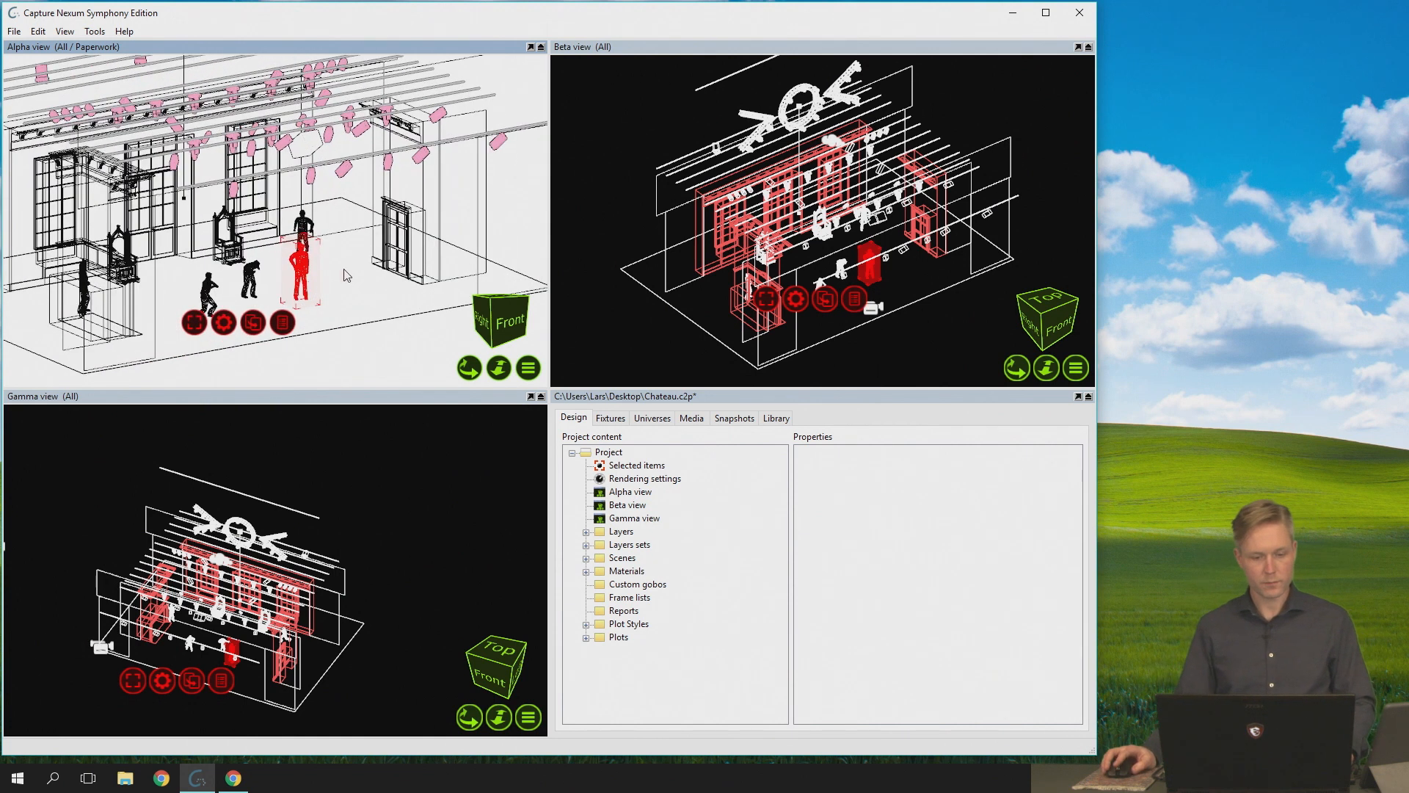
click(525, 369)
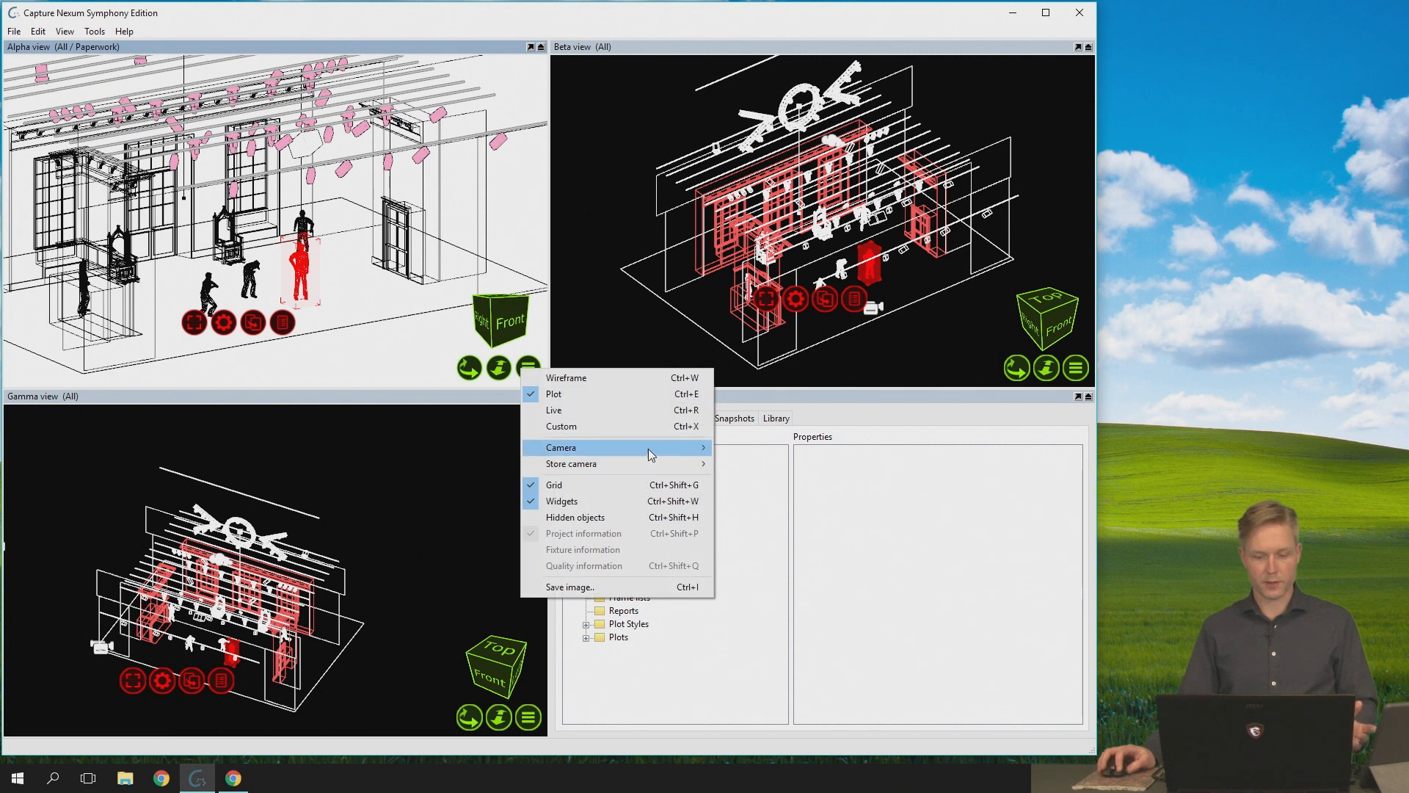
mouse_move(624, 448)
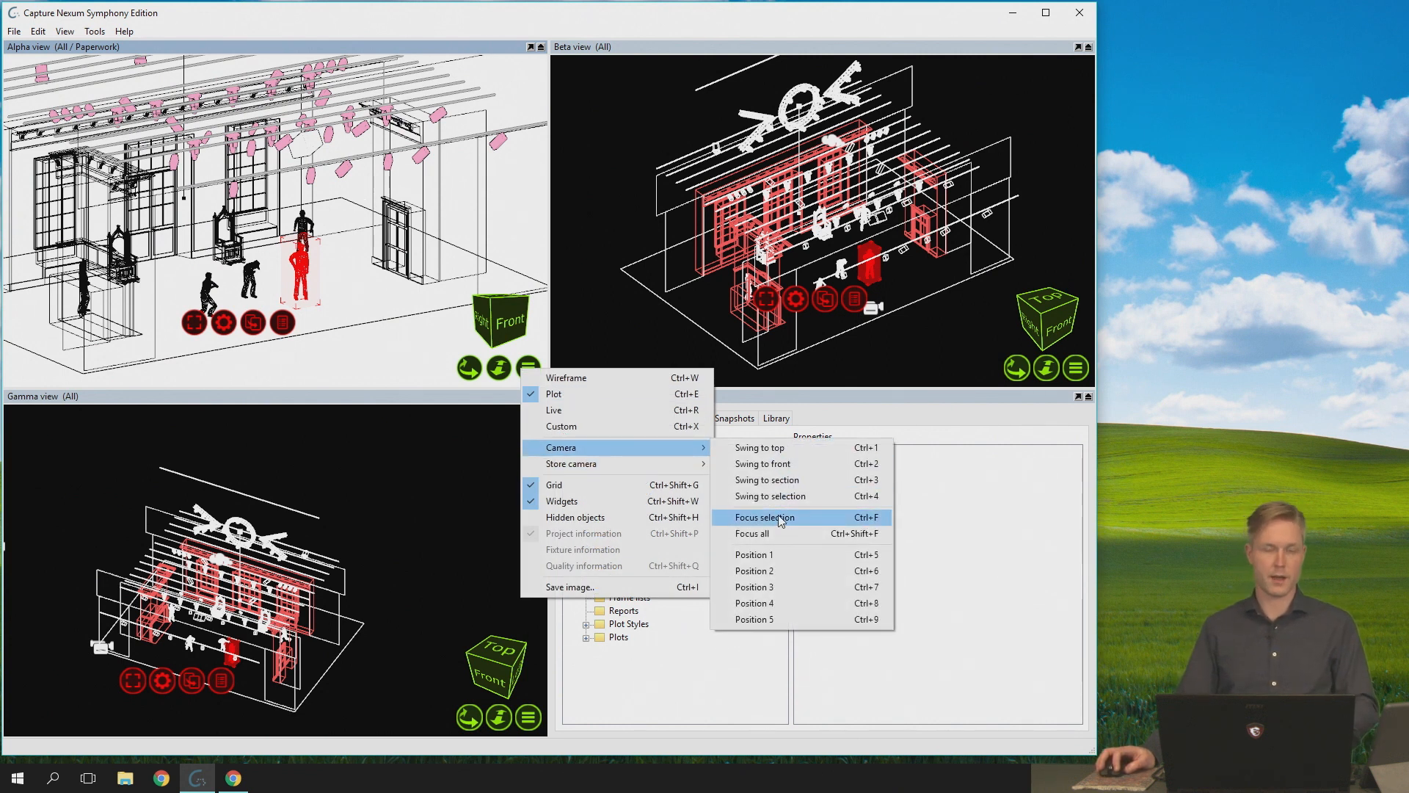
click(313, 50)
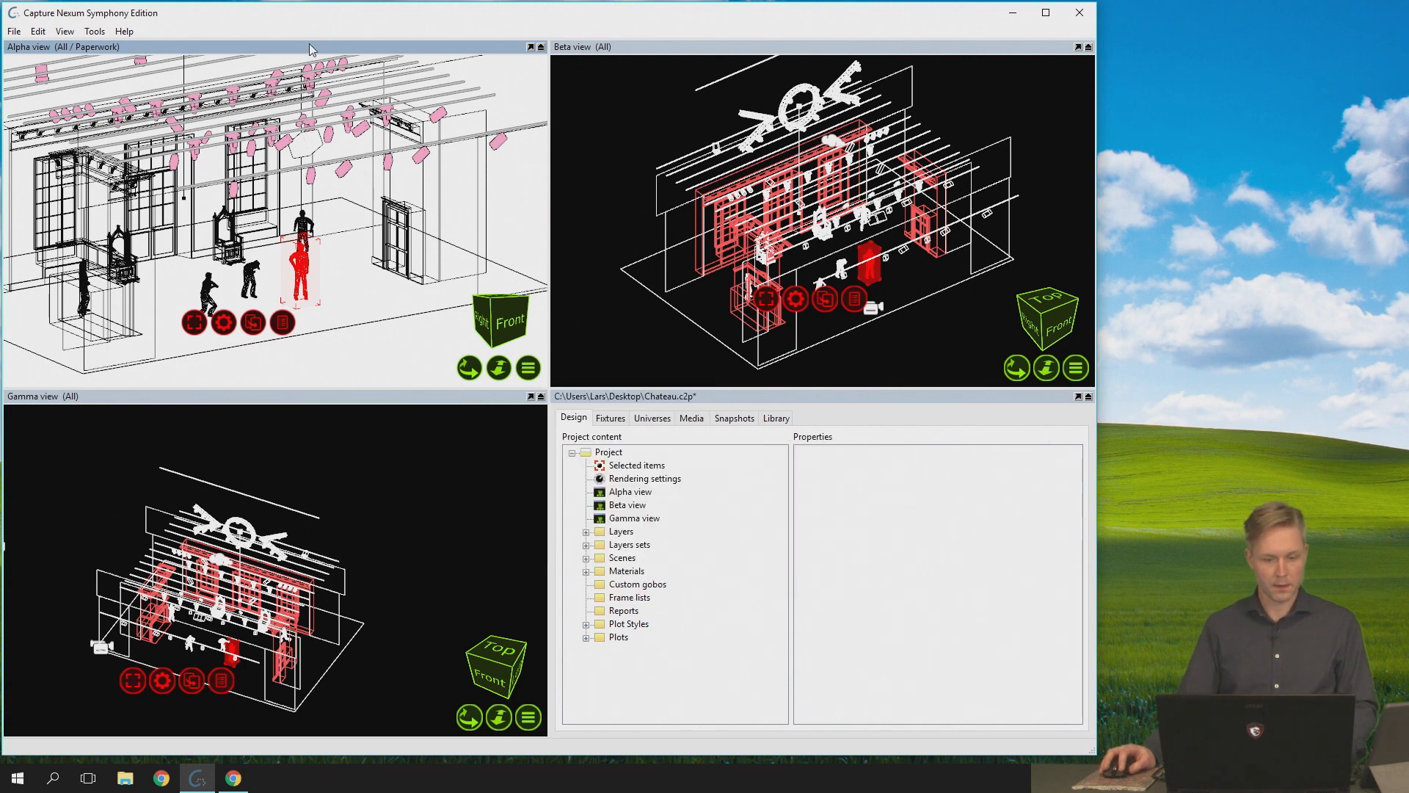
- Zoom the Gamma view out slightly, select the Alpha view's camera in it, and orbit the Alpha view to a more frontal raised angle
scroll(184, 662, down, 1)
click(107, 648)
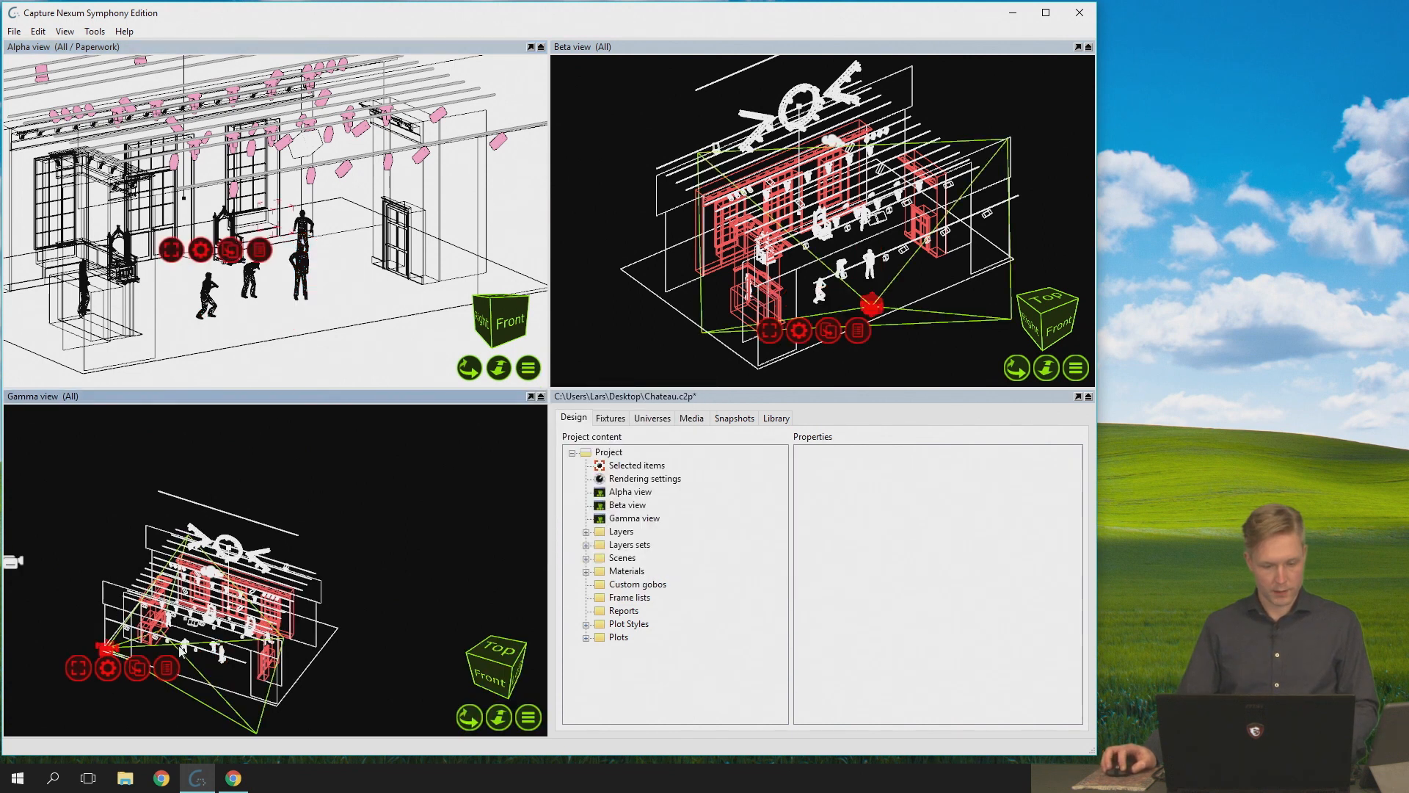
drag(468, 367, 460, 365)
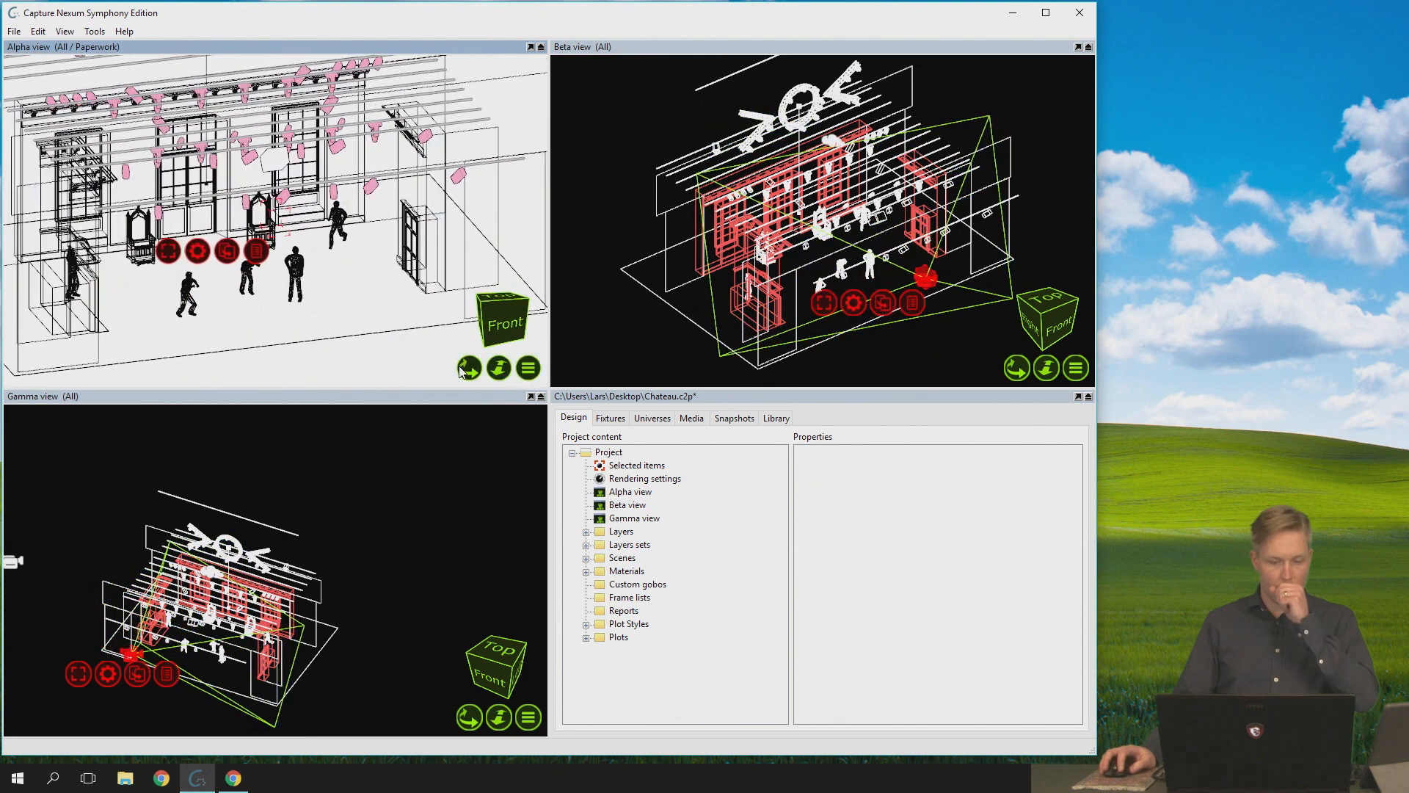
- Fly the Alpha view's camera backward and slightly forward in free-flight mode, and clear the accidental wall and floor selections
click(497, 375)
key(s)
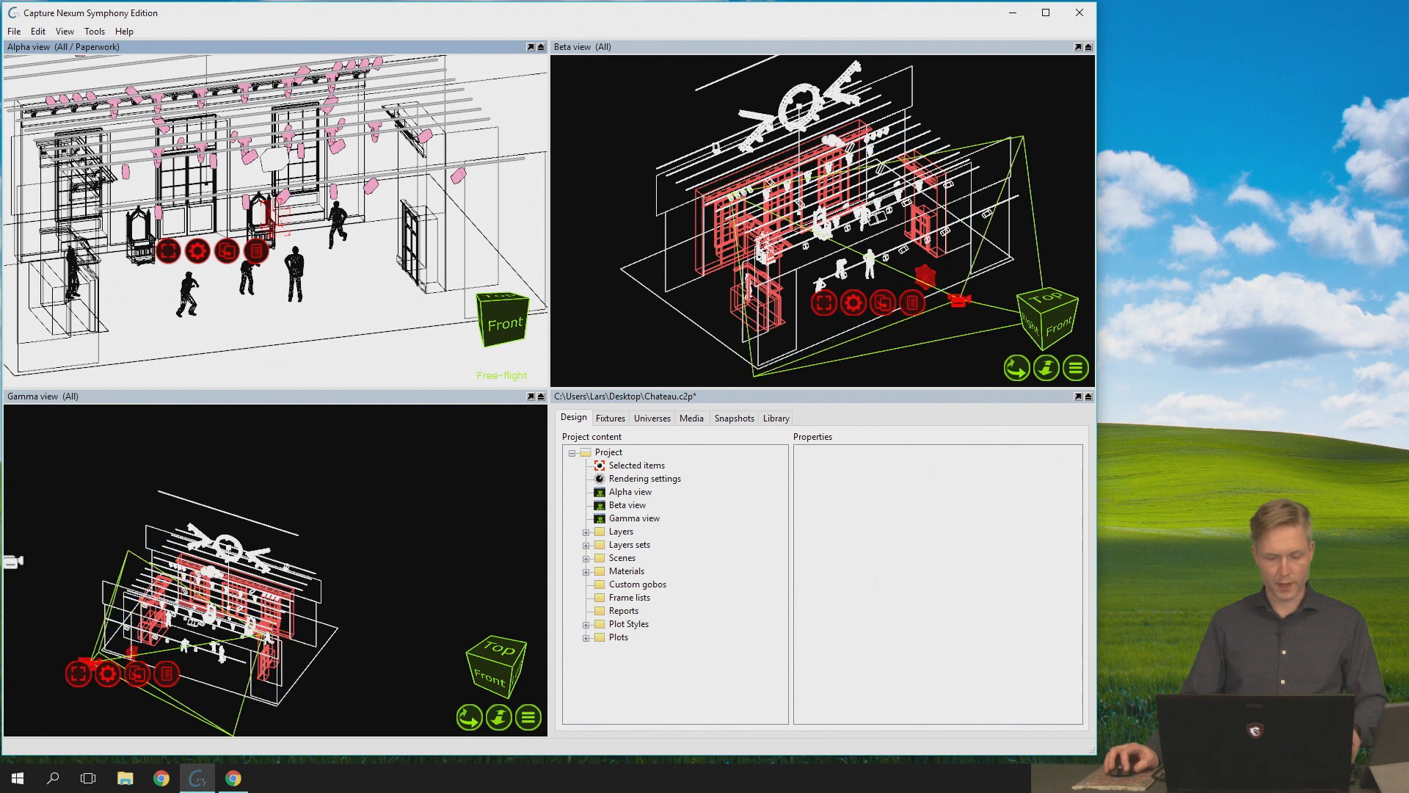
click(499, 199)
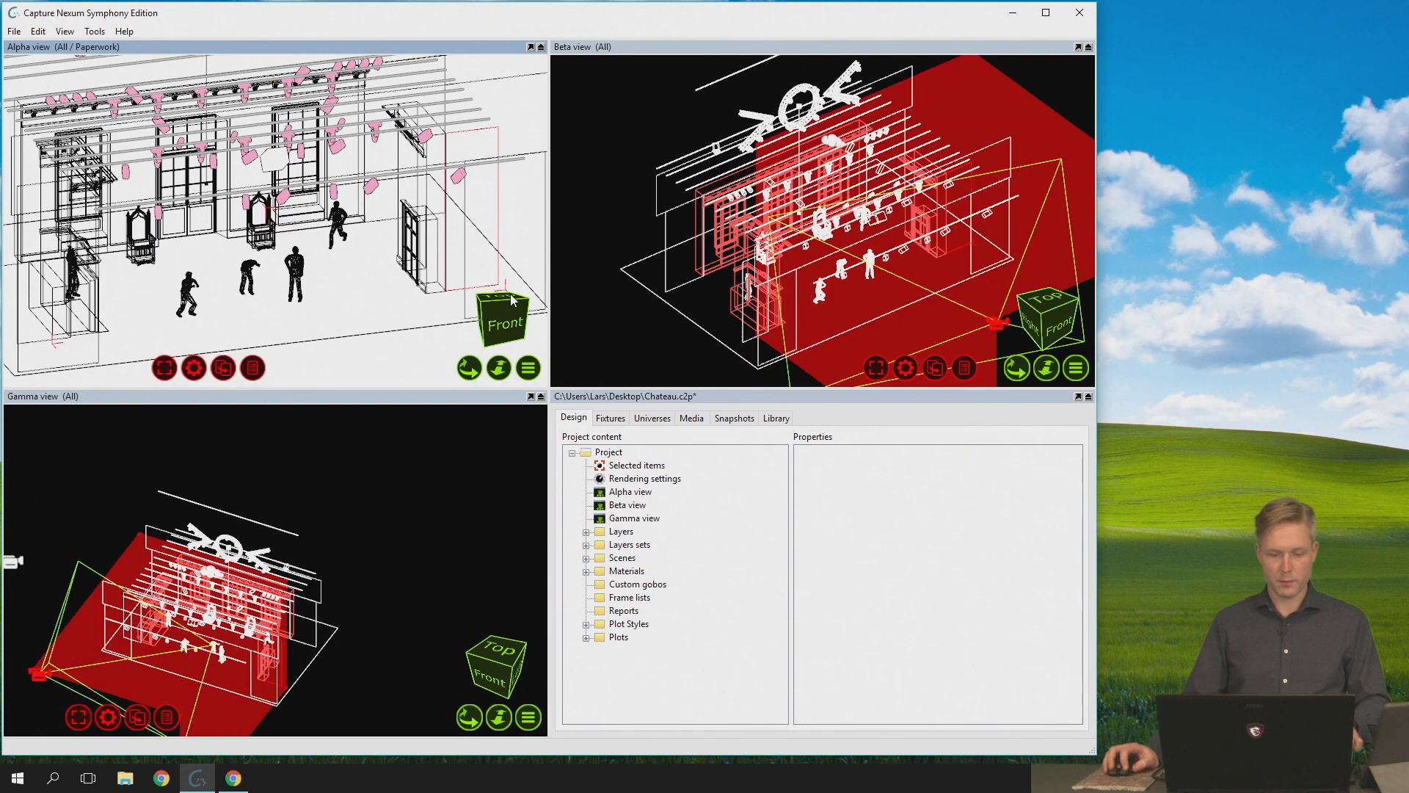
click(500, 372)
key(w)
click(494, 316)
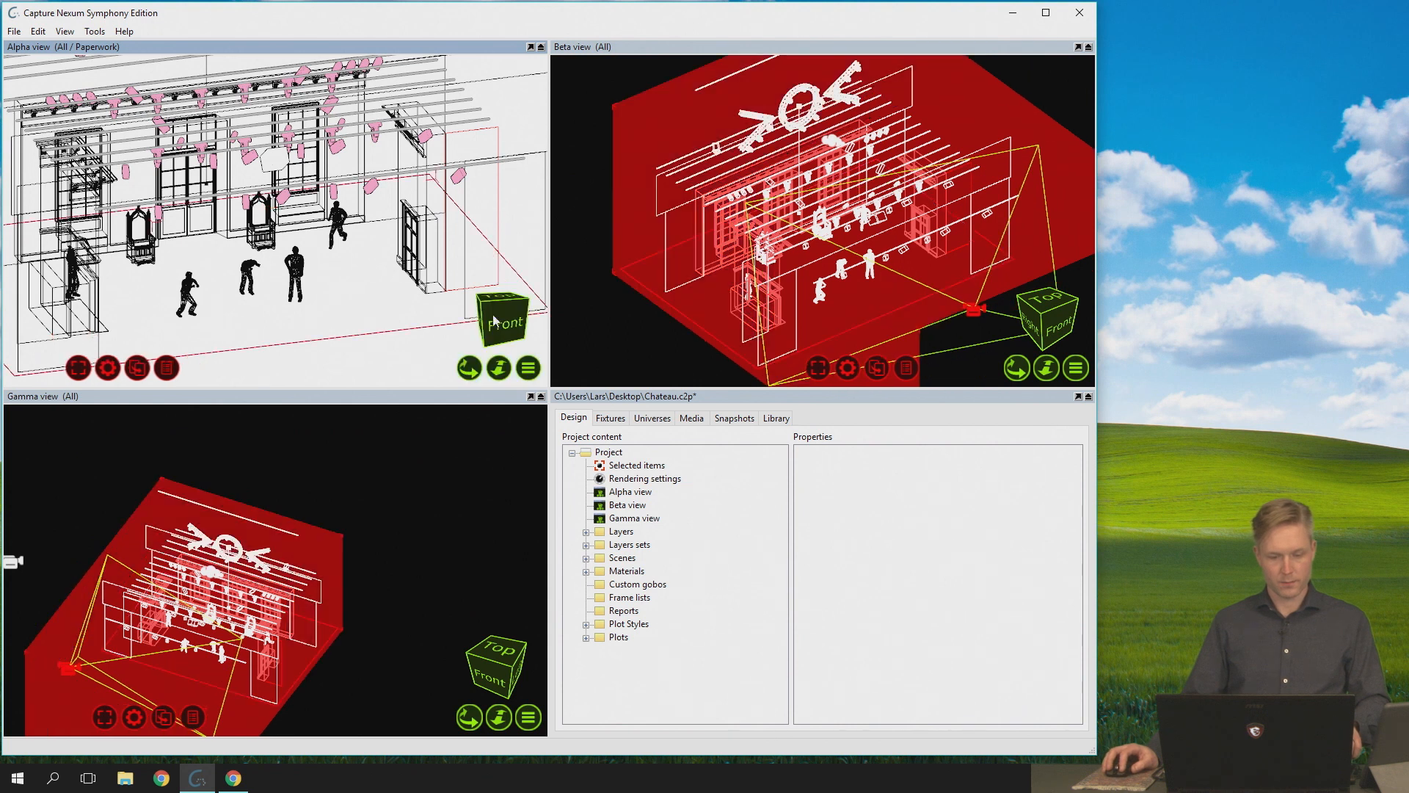
click(408, 618)
- Reselect the Alpha view's camera in the Gamma view, fly it forward and back in free-flight mode, and leave it nearer the stage
click(66, 666)
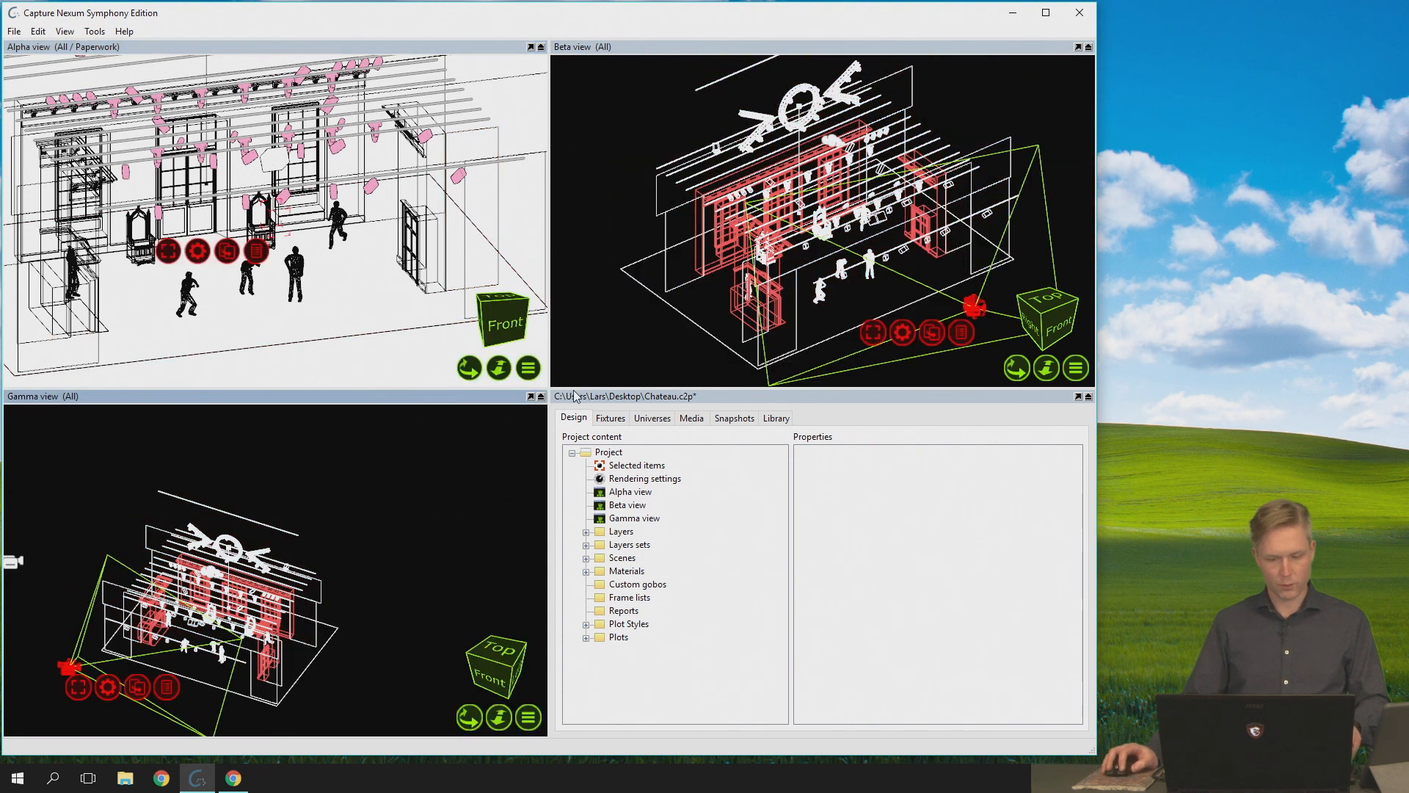
click(499, 366)
key(w)
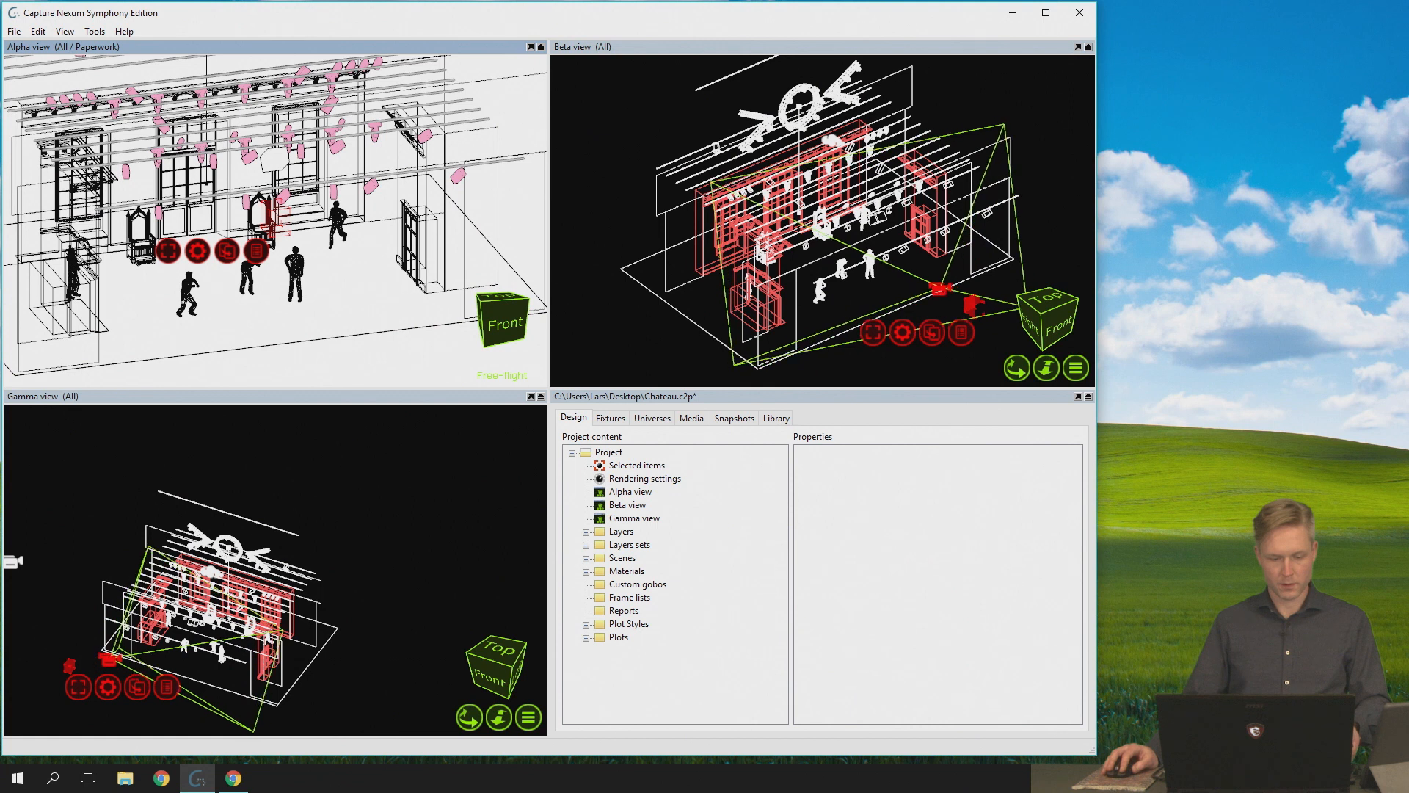
key(s)
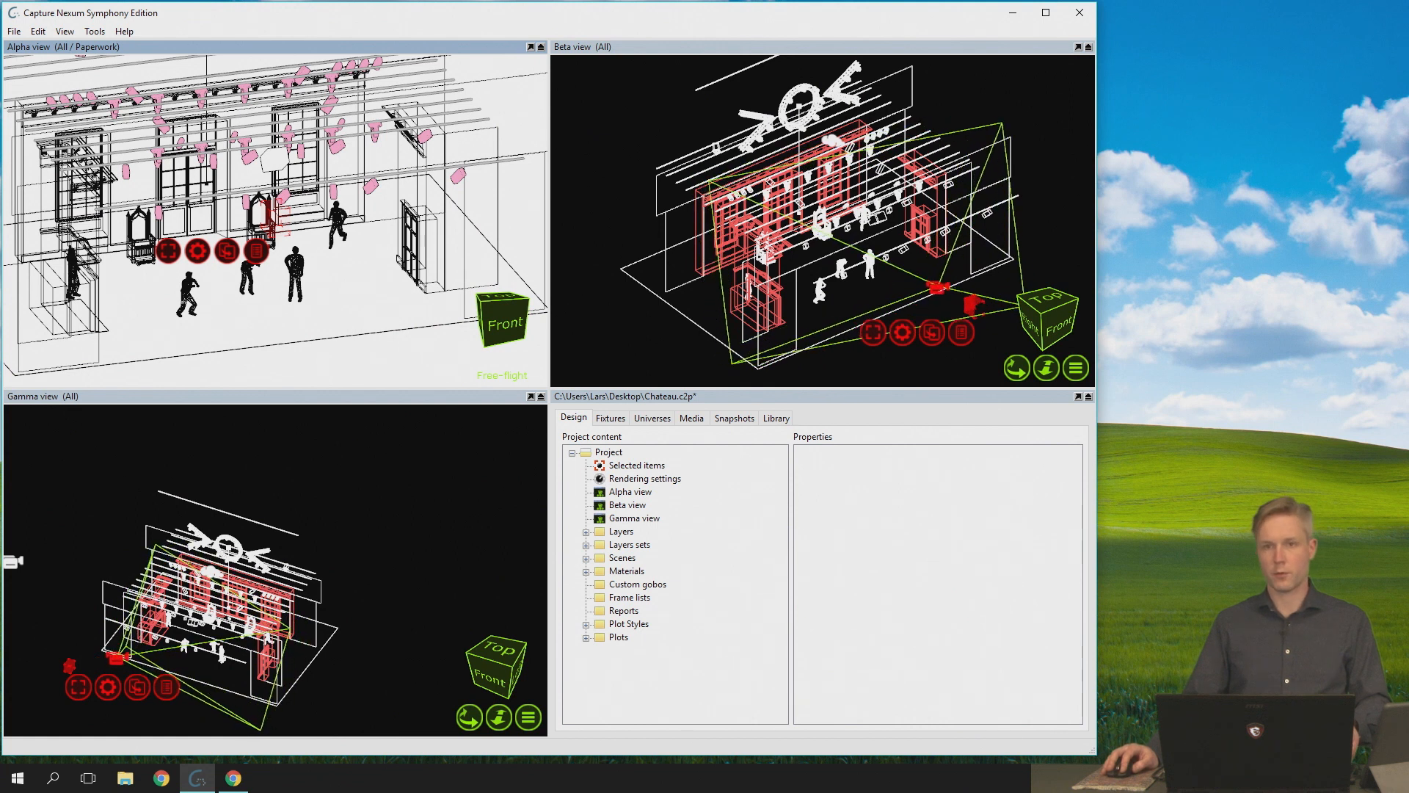
key(w)
key(Escape)
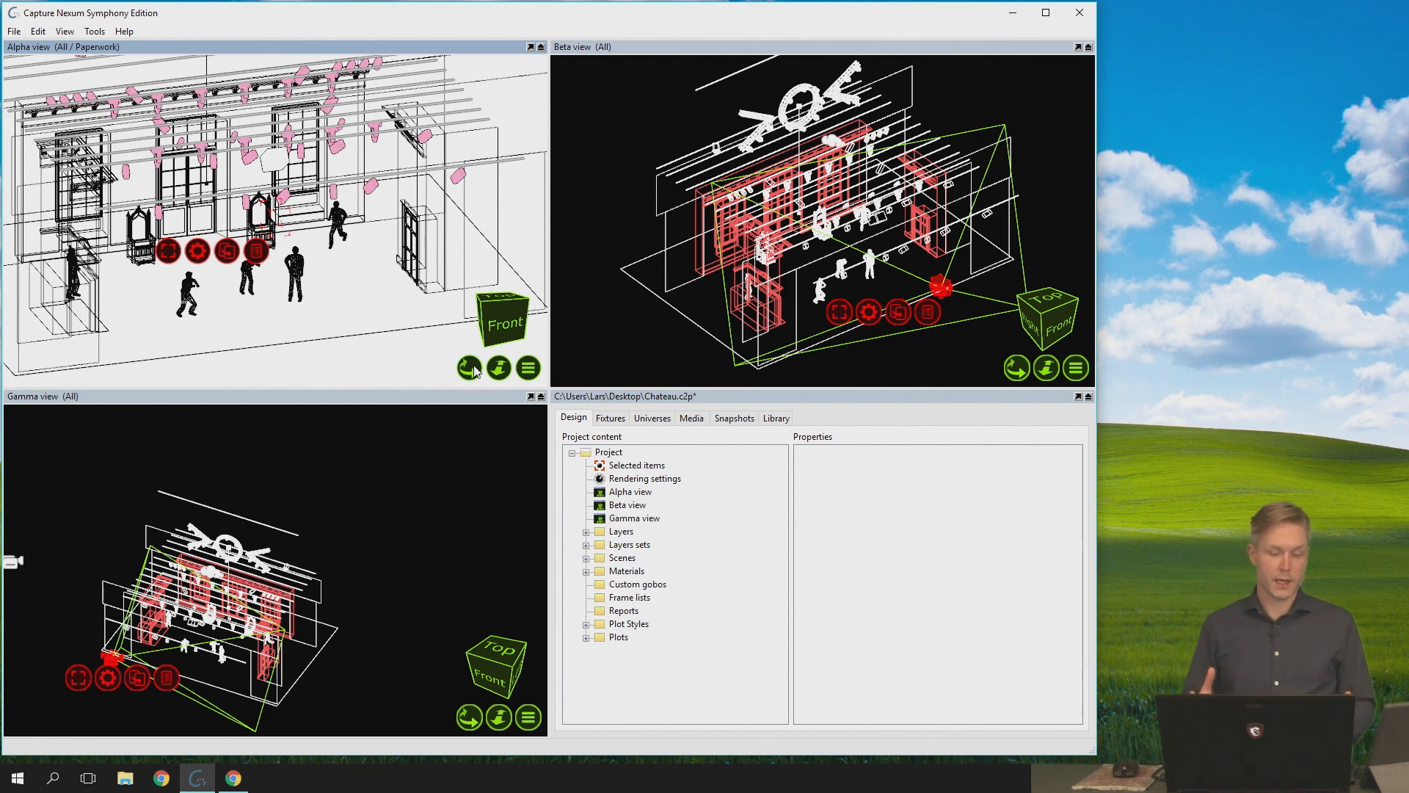
- Orbit and pan the Alpha view to a low, nearly straight front view of the stage
drag(470, 367, 609, 368)
drag(498, 368, 585, 369)
drag(470, 368, 411, 378)
key(a)
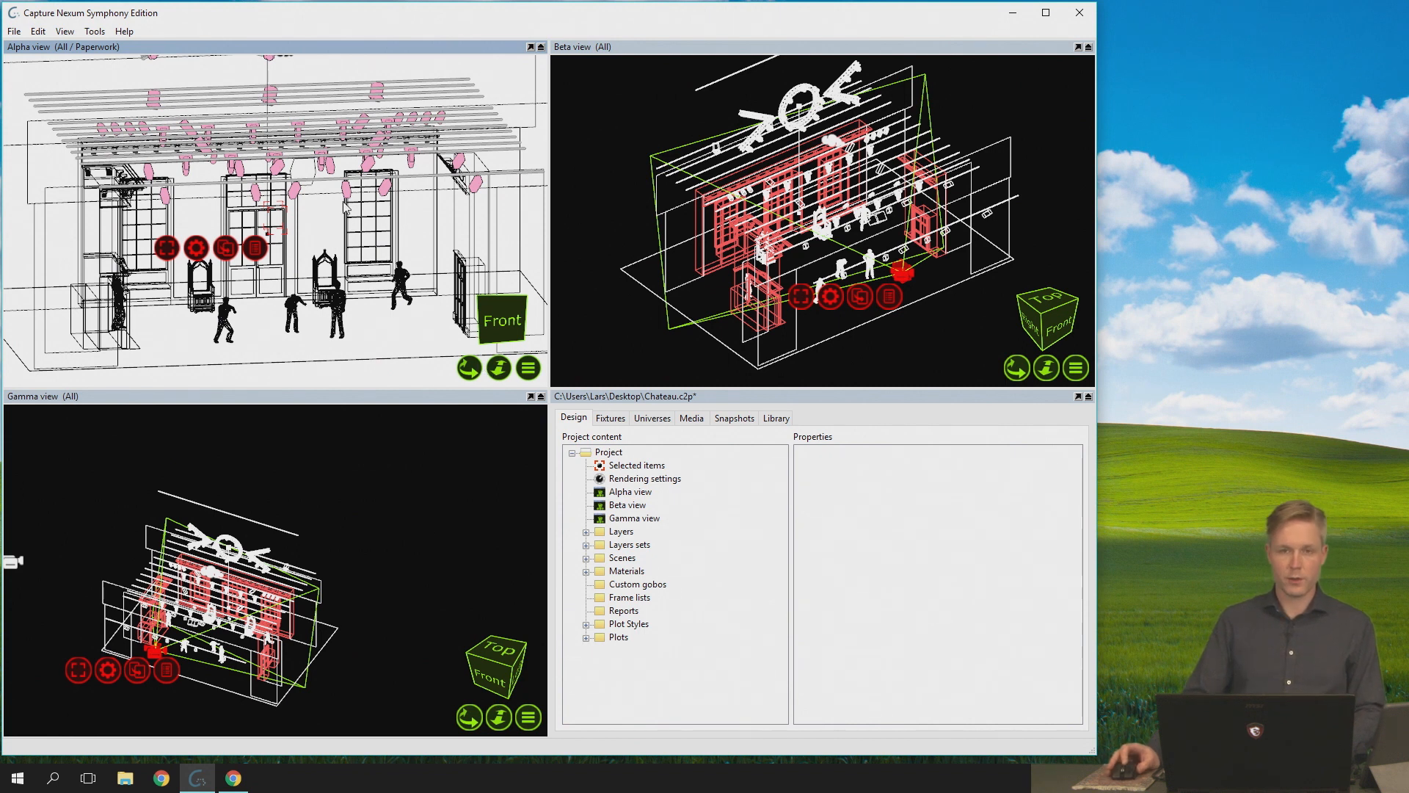
mouse_move(276, 220)
middle_down()
mouse_move(382, 238)
mouse_move(250, 213)
mouse_move(277, 237)
middle_up()
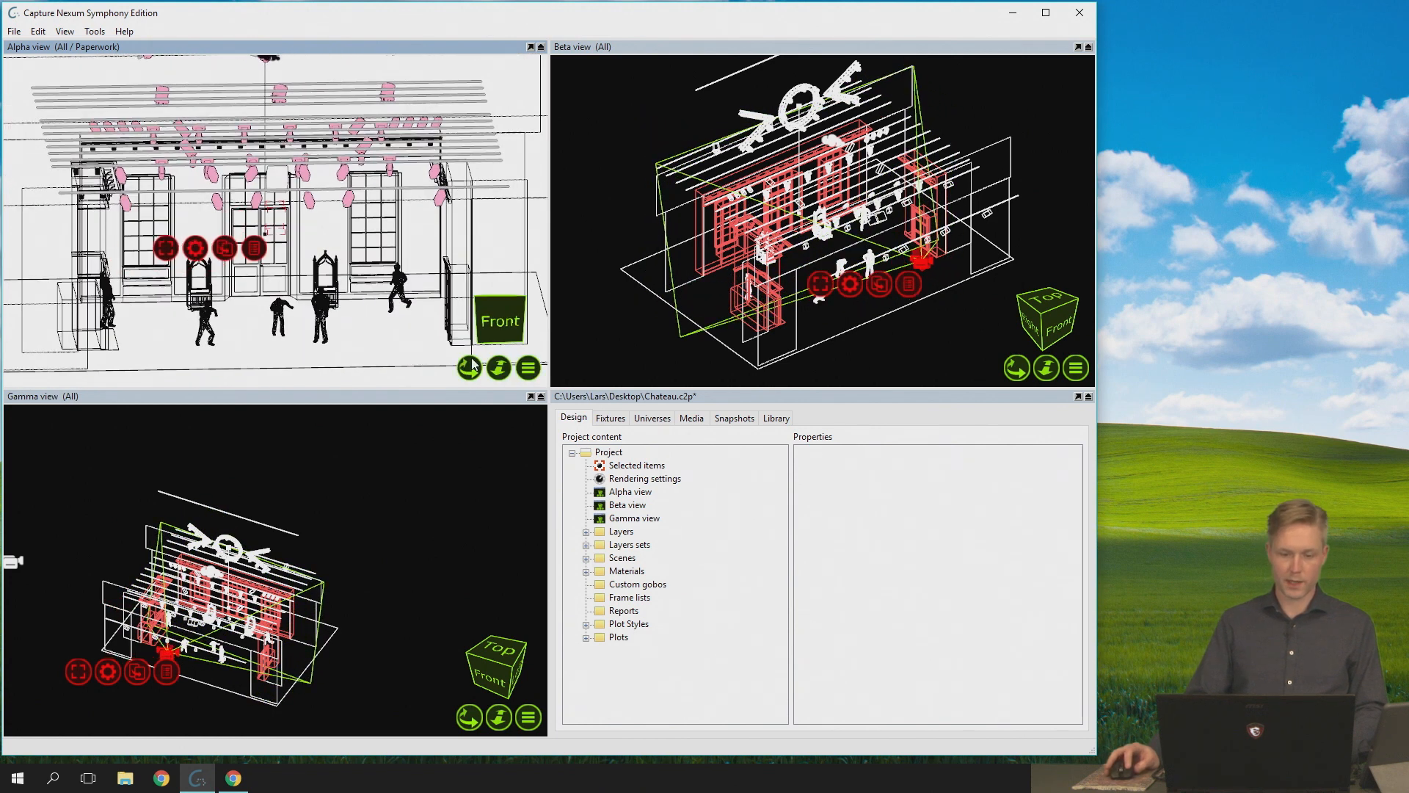
mouse_move(393, 222)
middle_down()
mouse_move(341, 224)
mouse_move(369, 212)
middle_up()
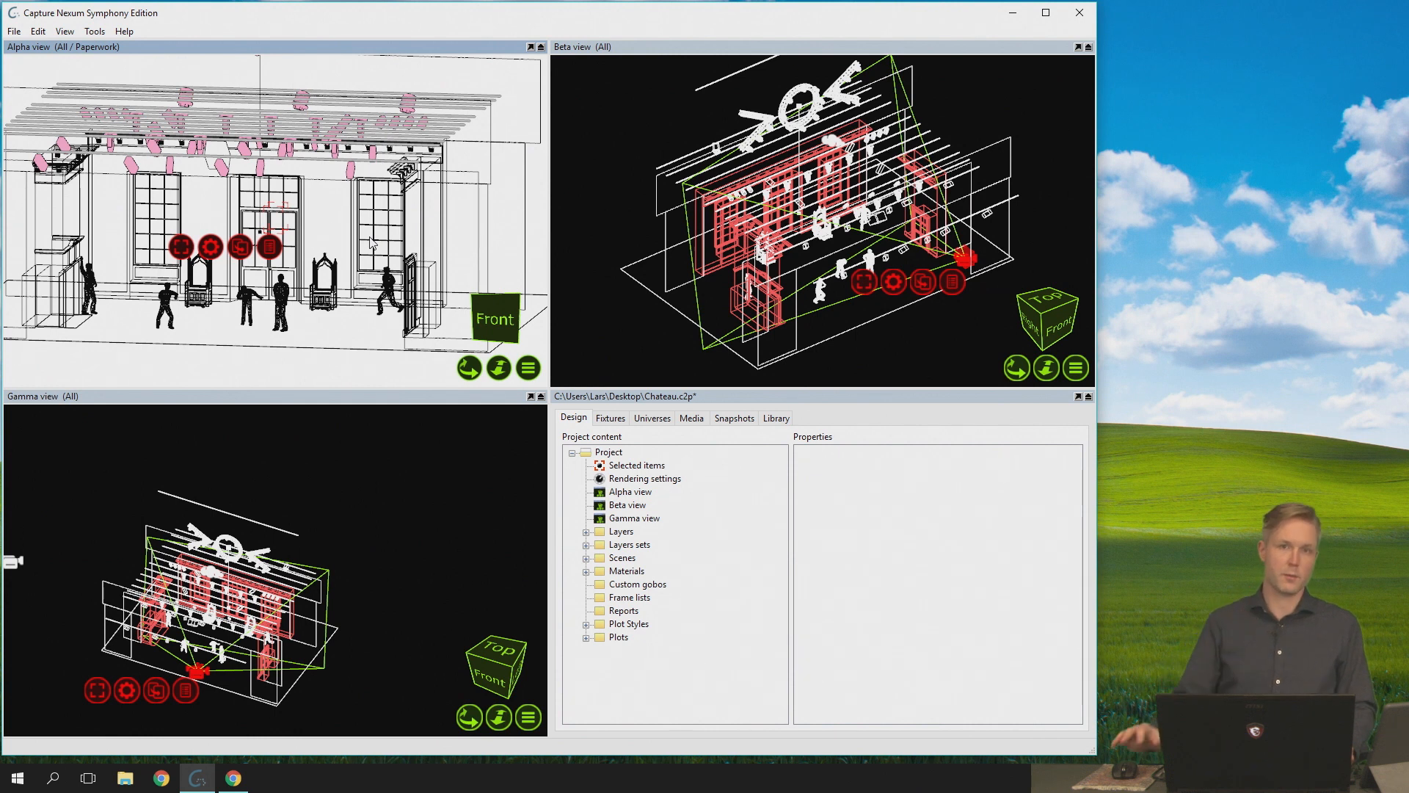
- Widen the Alpha view slightly and reselect its camera in the Gamma view, keeping the Alpha view active
click(468, 367)
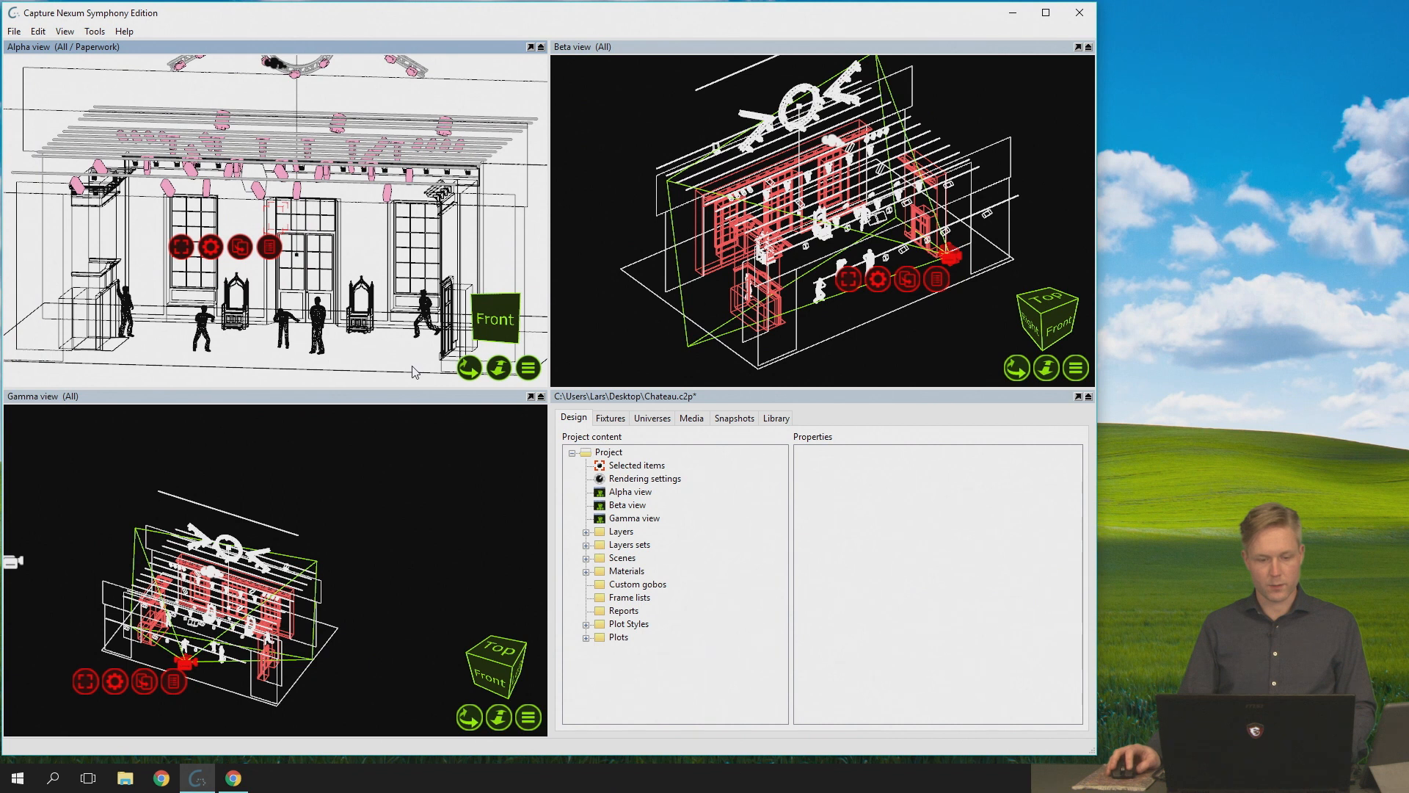
click(388, 375)
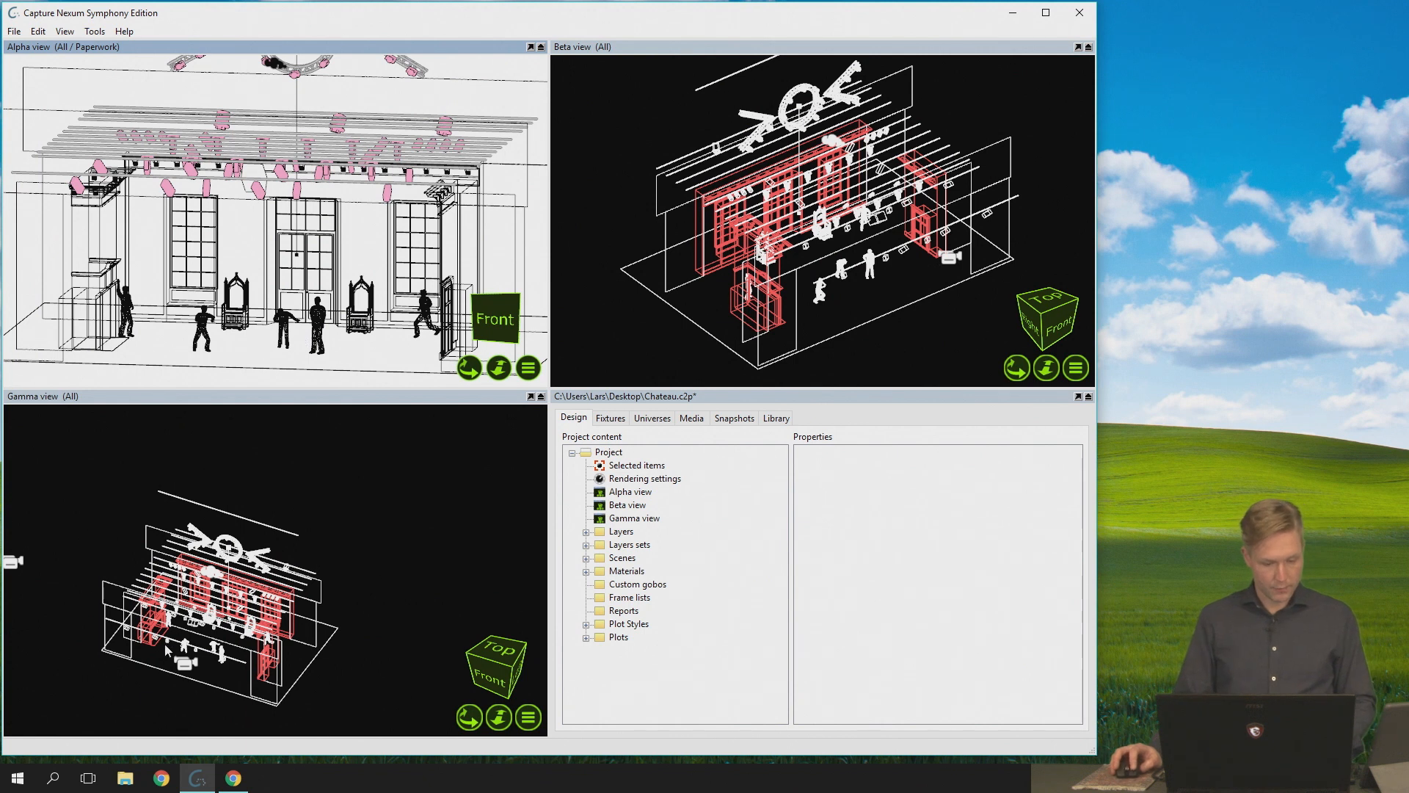
click(183, 663)
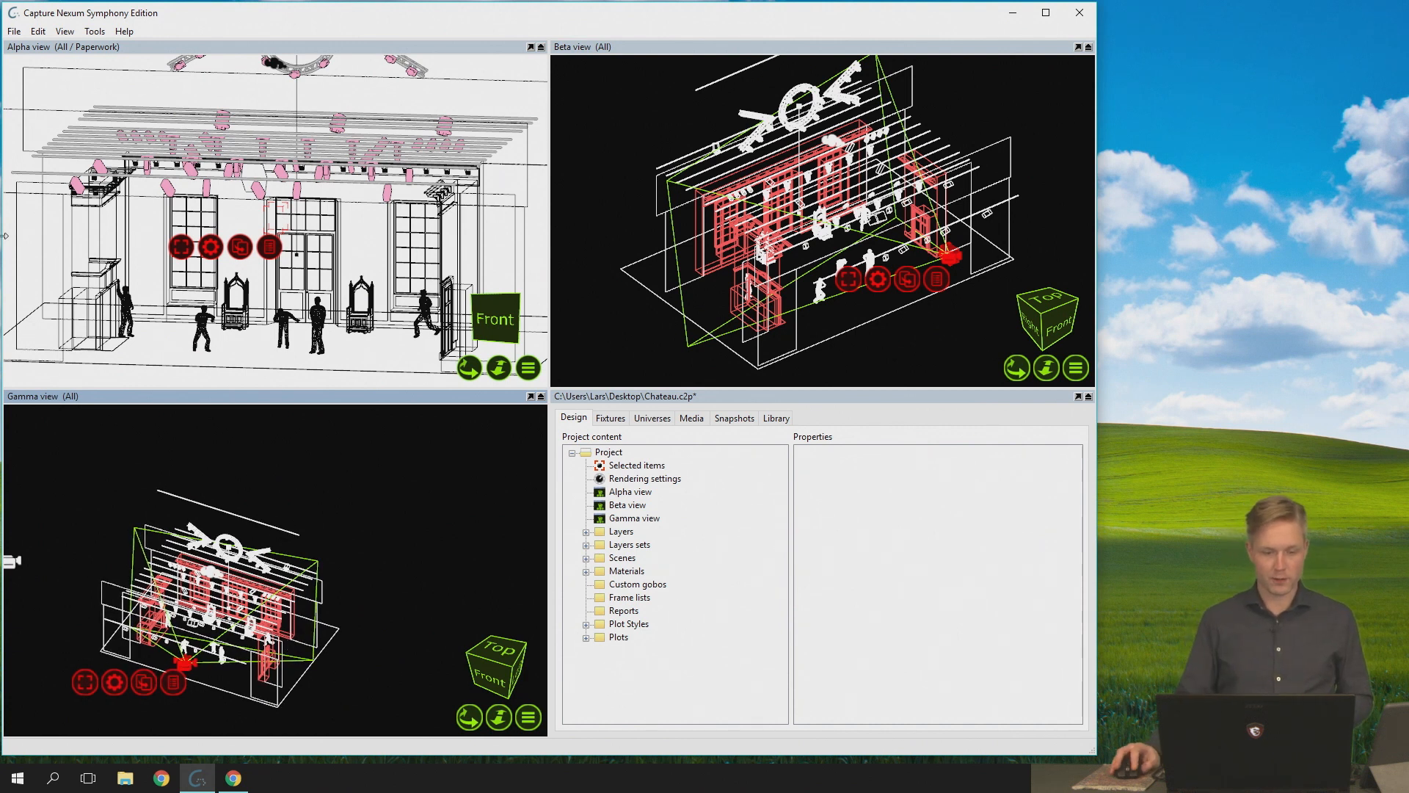
click(205, 48)
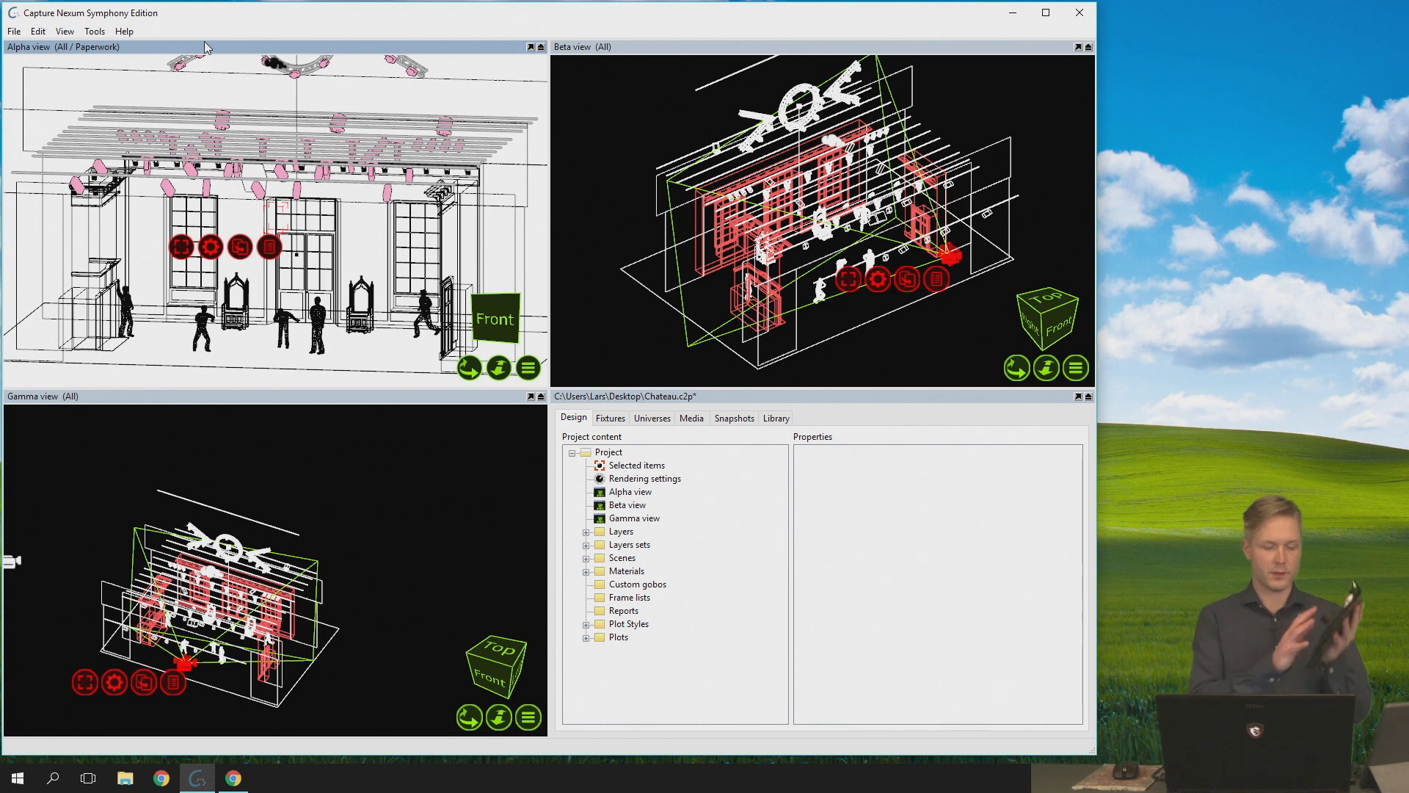
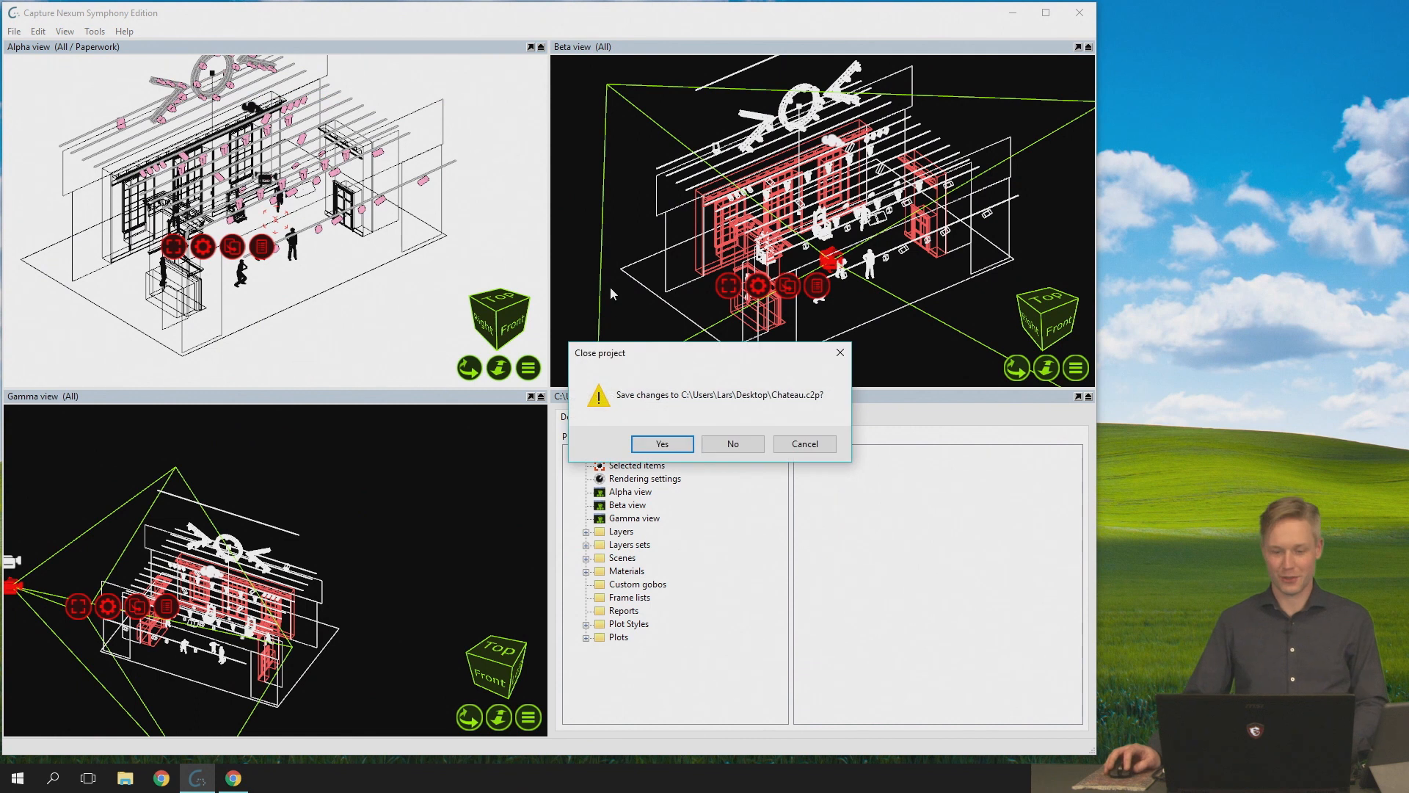
- Switch to the Tilted Truss project without saving Chateau, and place a Box form in front of the truss, its pivot at the truss centre
click(748, 443)
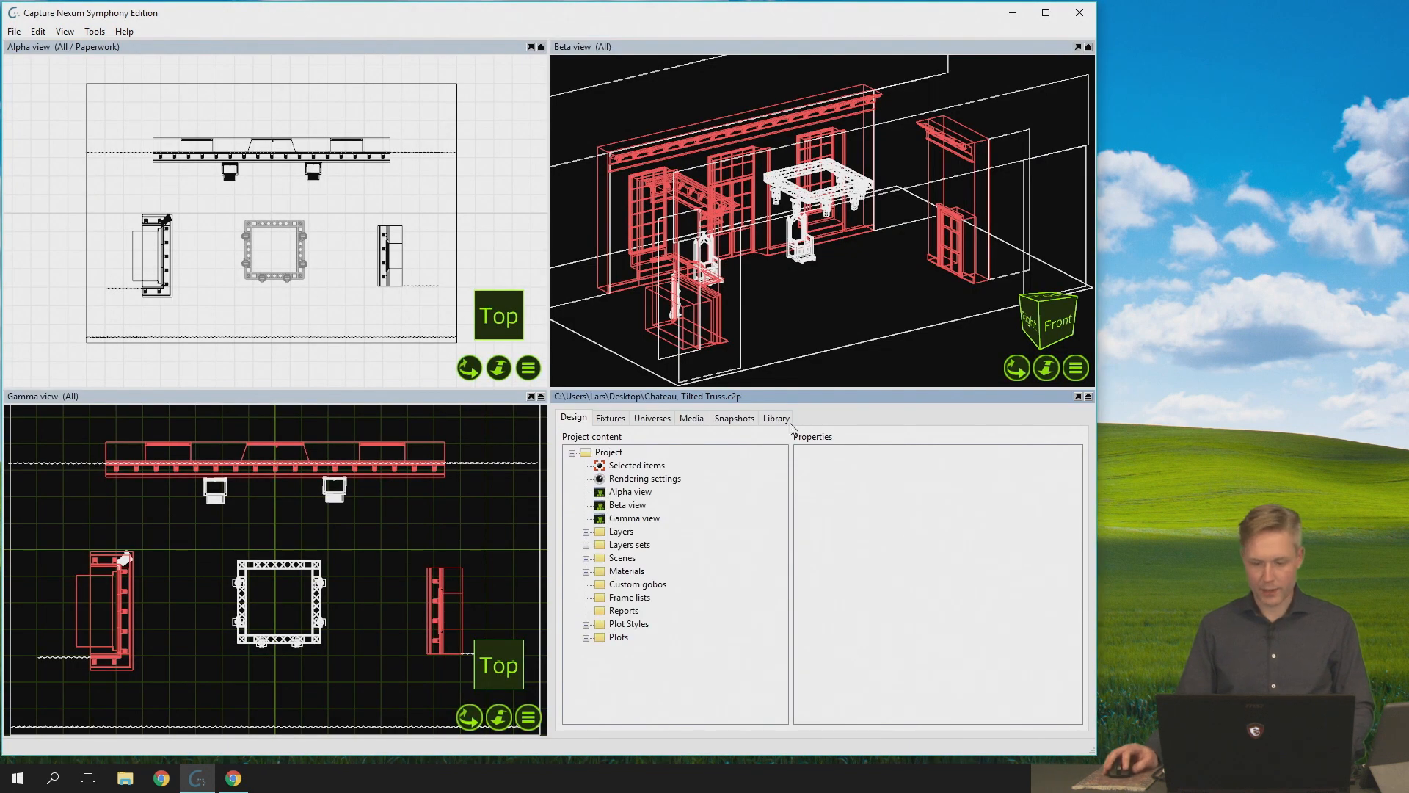
click(785, 419)
click(586, 550)
click(599, 589)
drag(644, 616, 328, 244)
scroll(271, 309, up, 2)
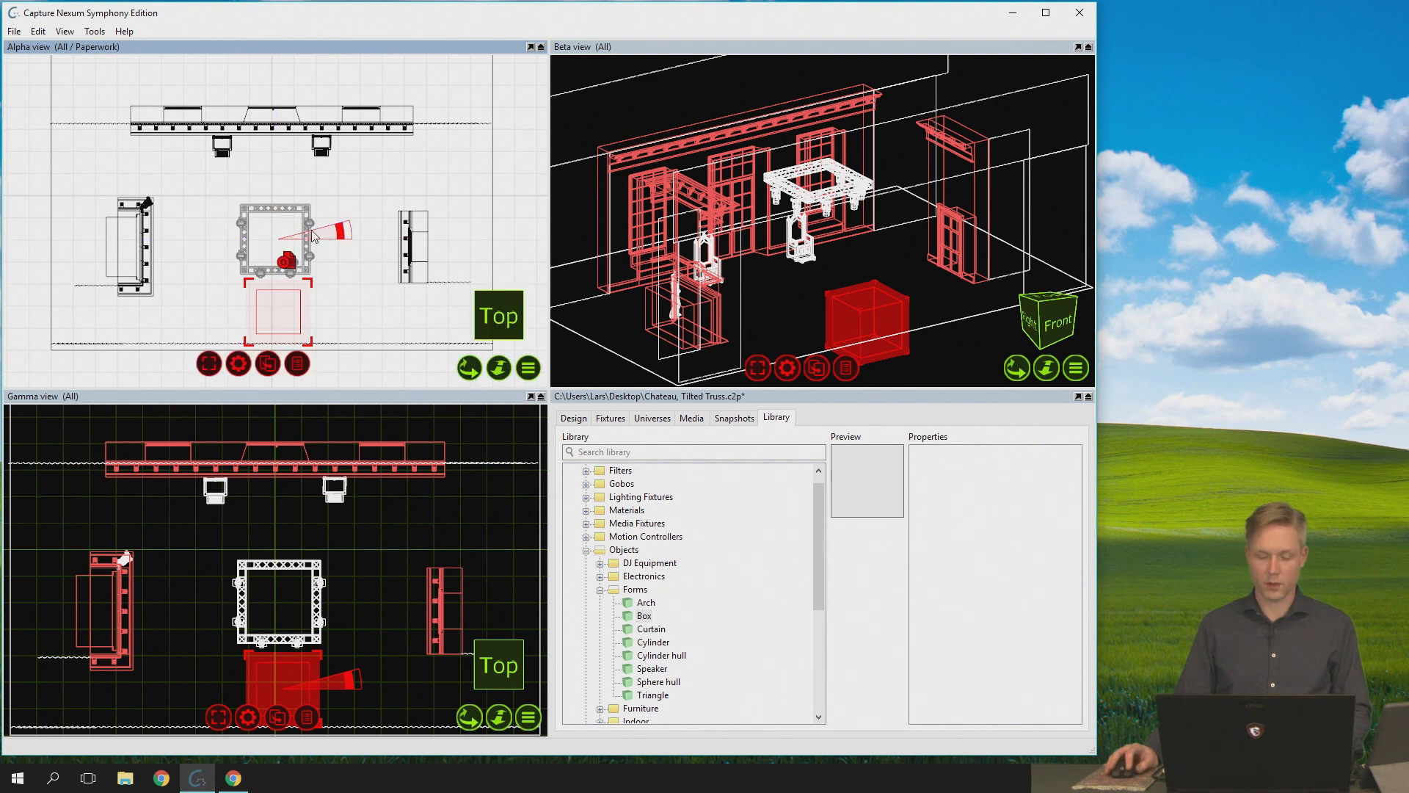
- Clone the box around the truss centre using a Y angle of 360/8 and 7 clones
right_click(244, 363)
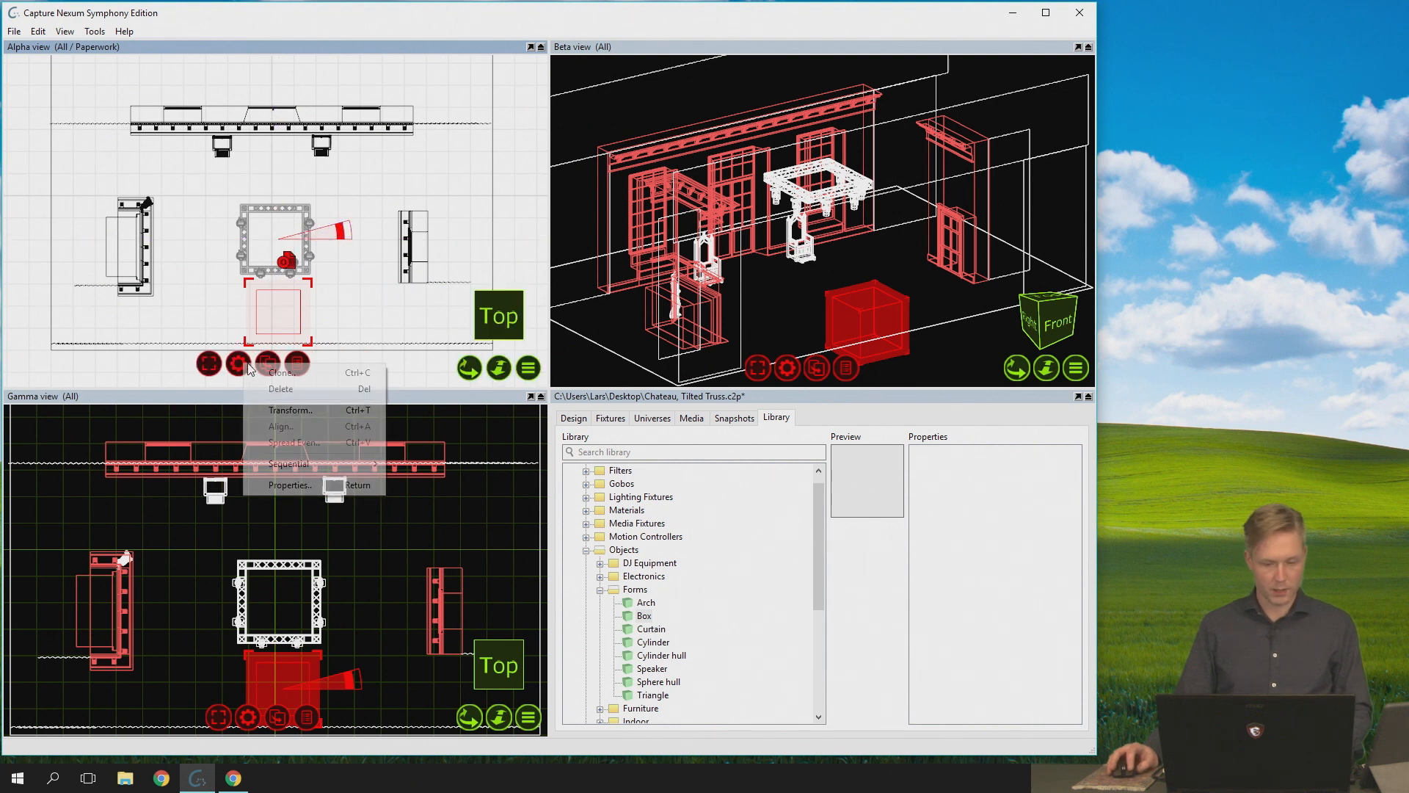
click(317, 375)
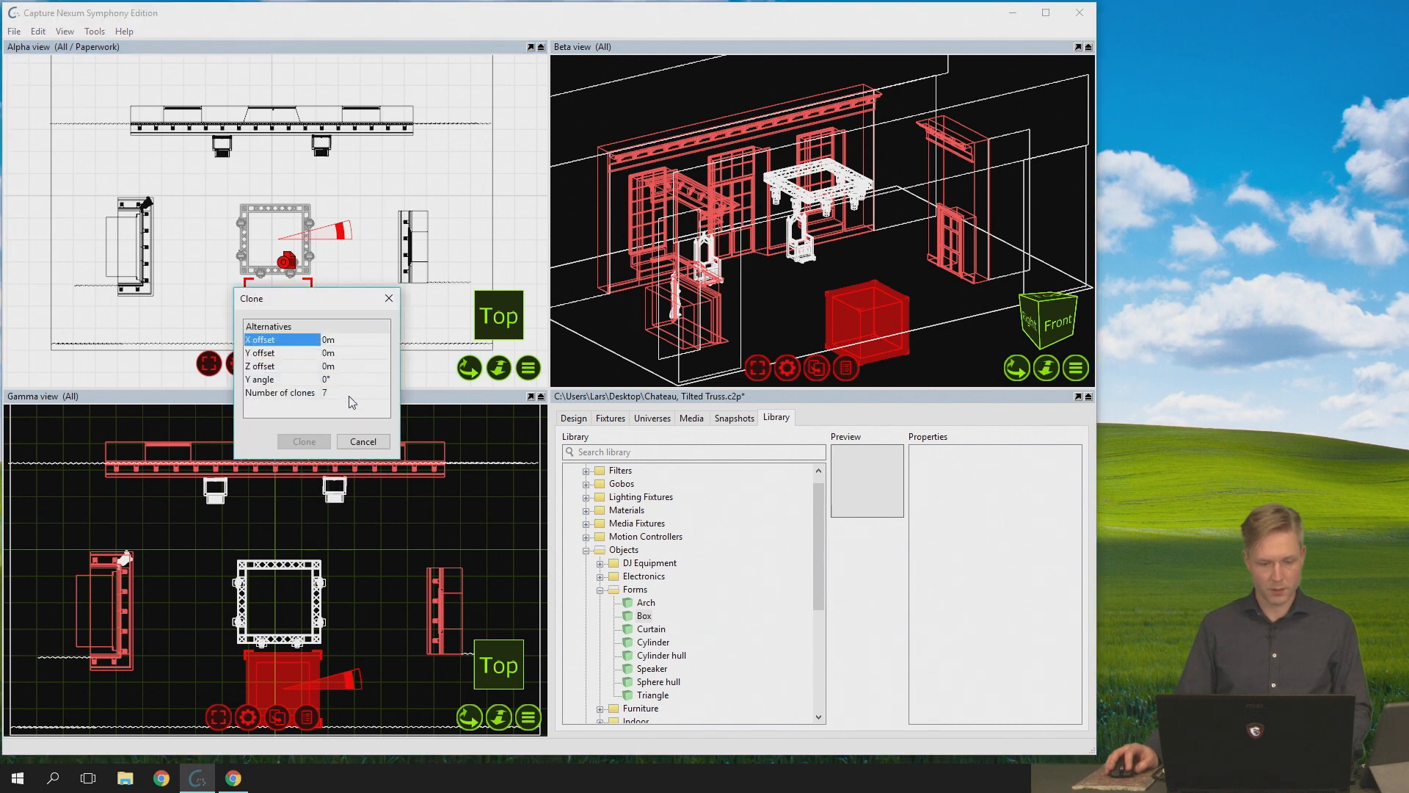
click(352, 395)
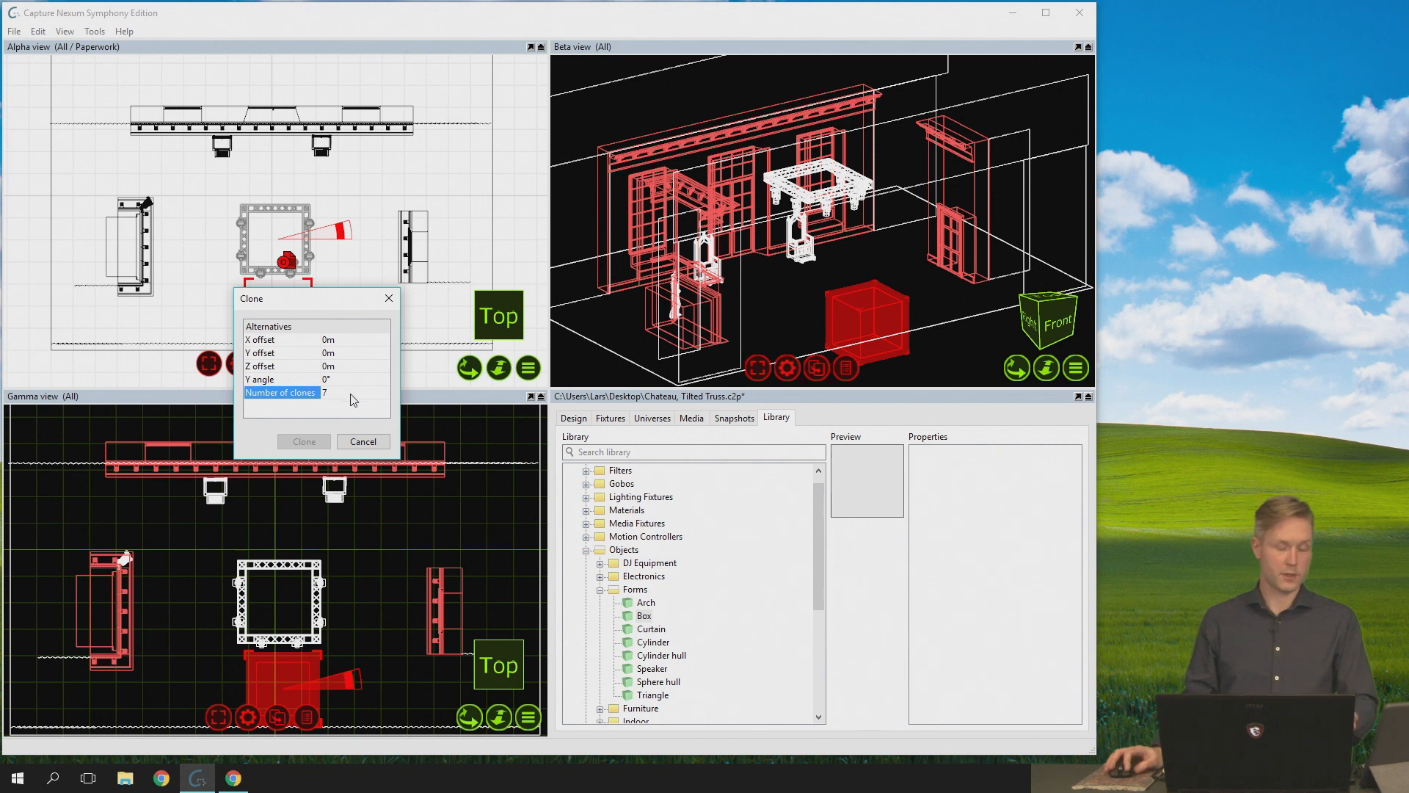
click(361, 378)
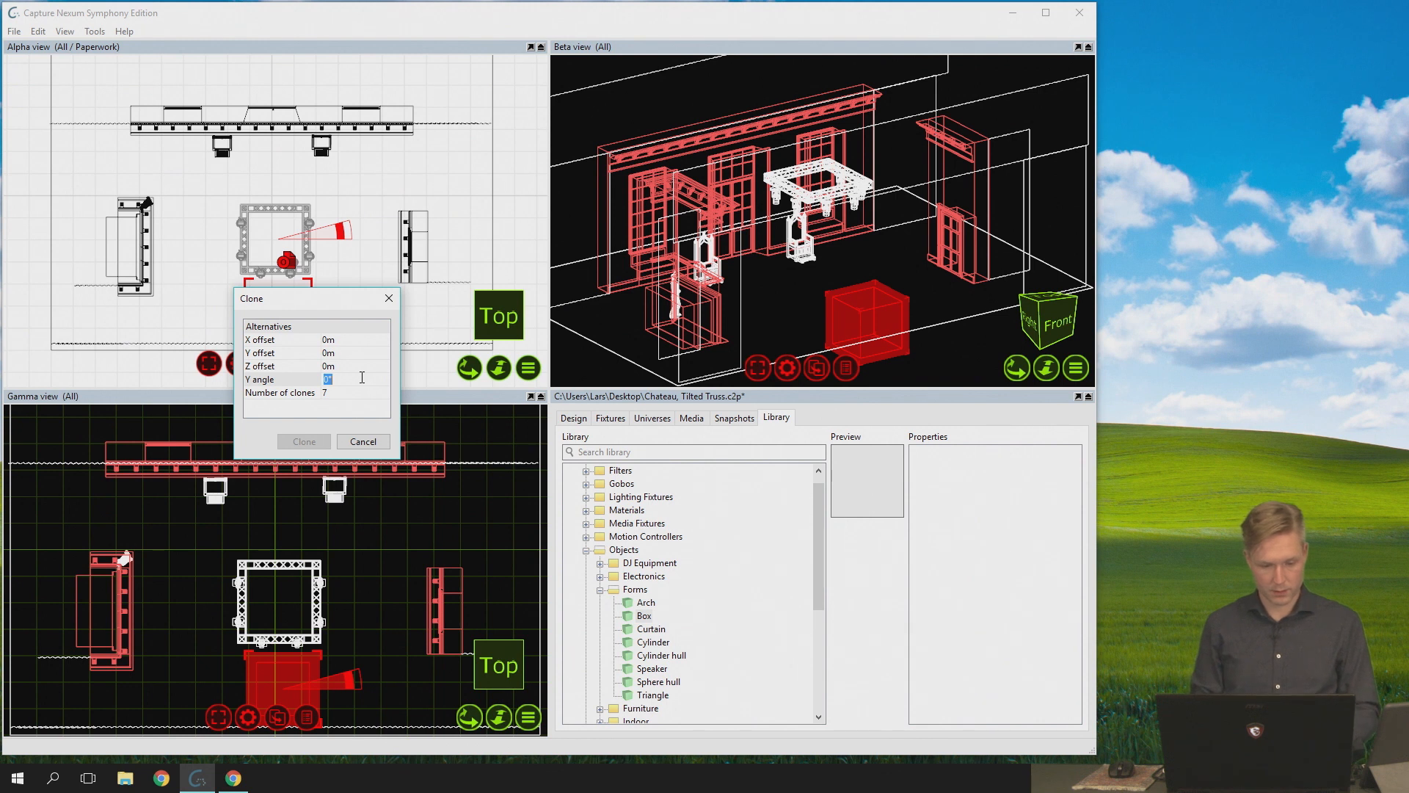
text(360)
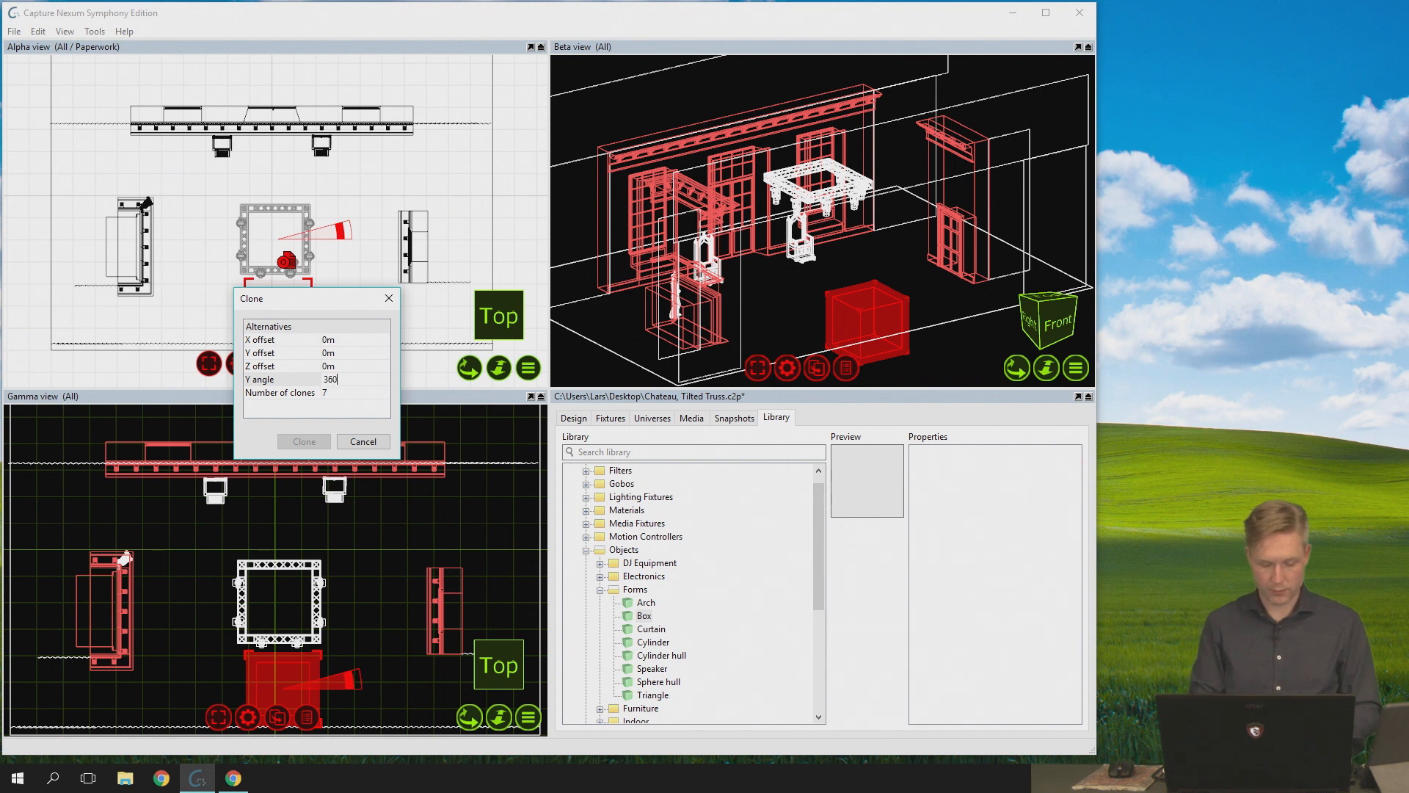
text(/8)
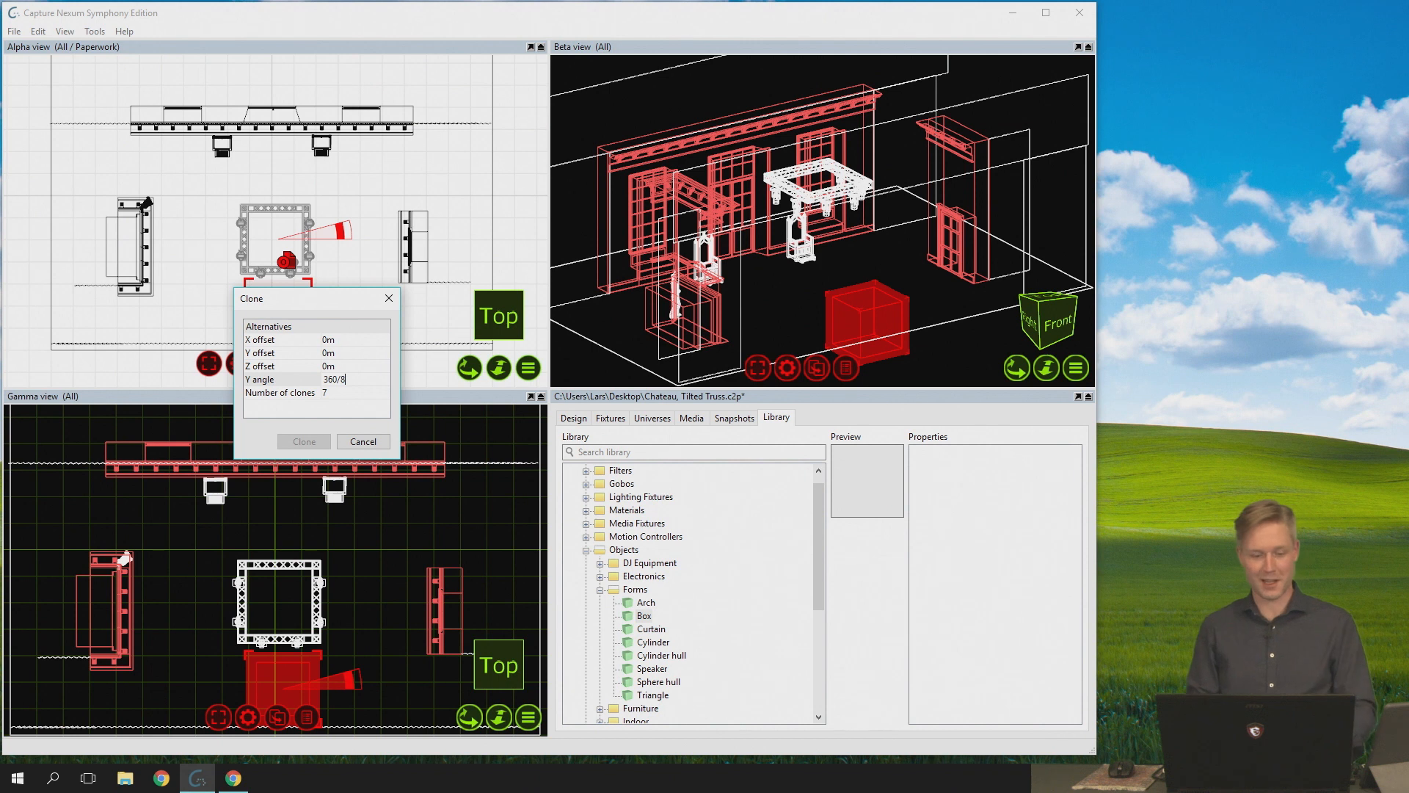
key(Return)
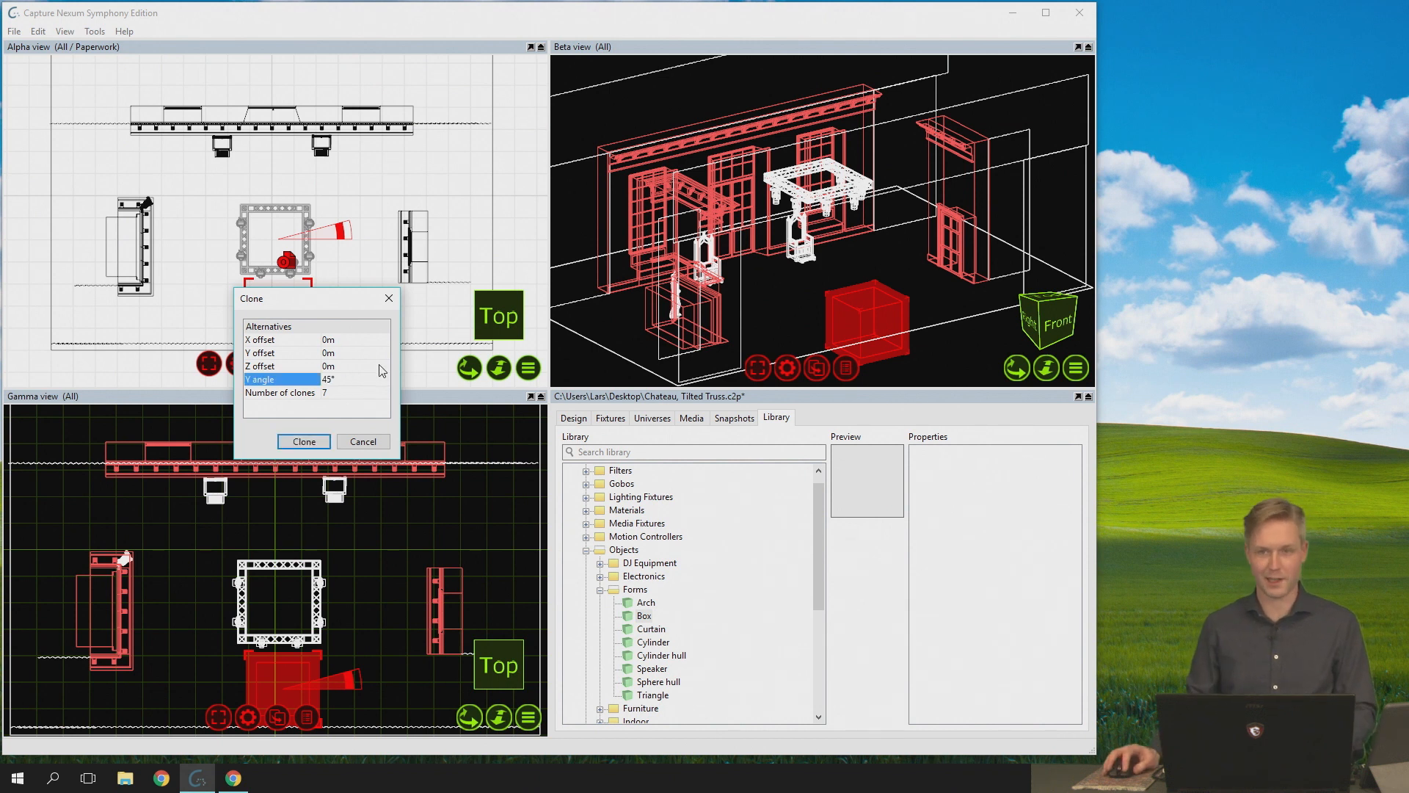
click(317, 444)
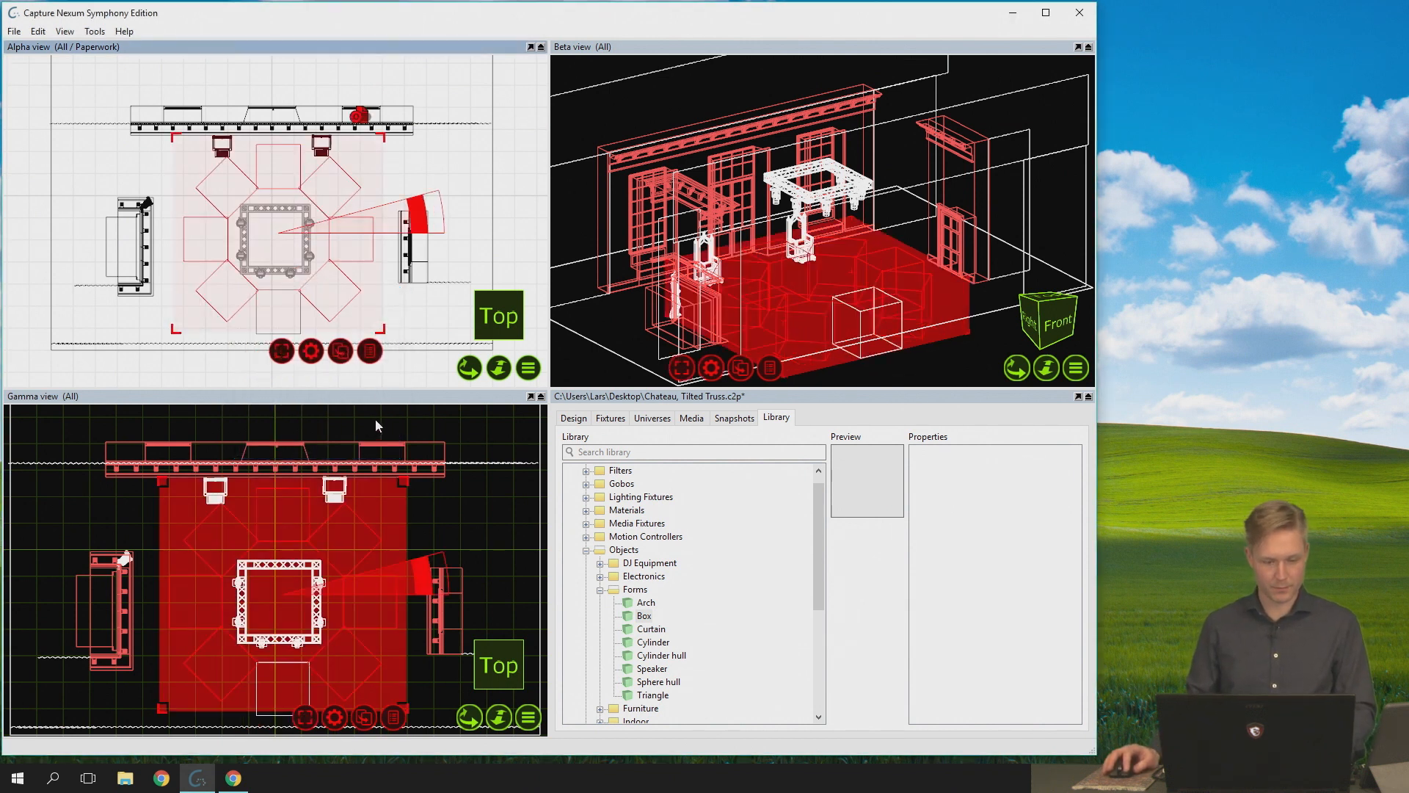
- Undo the ring of clones and return the single box's pivot to the box itself
click(417, 335)
key(ctrl+z)
click(300, 321)
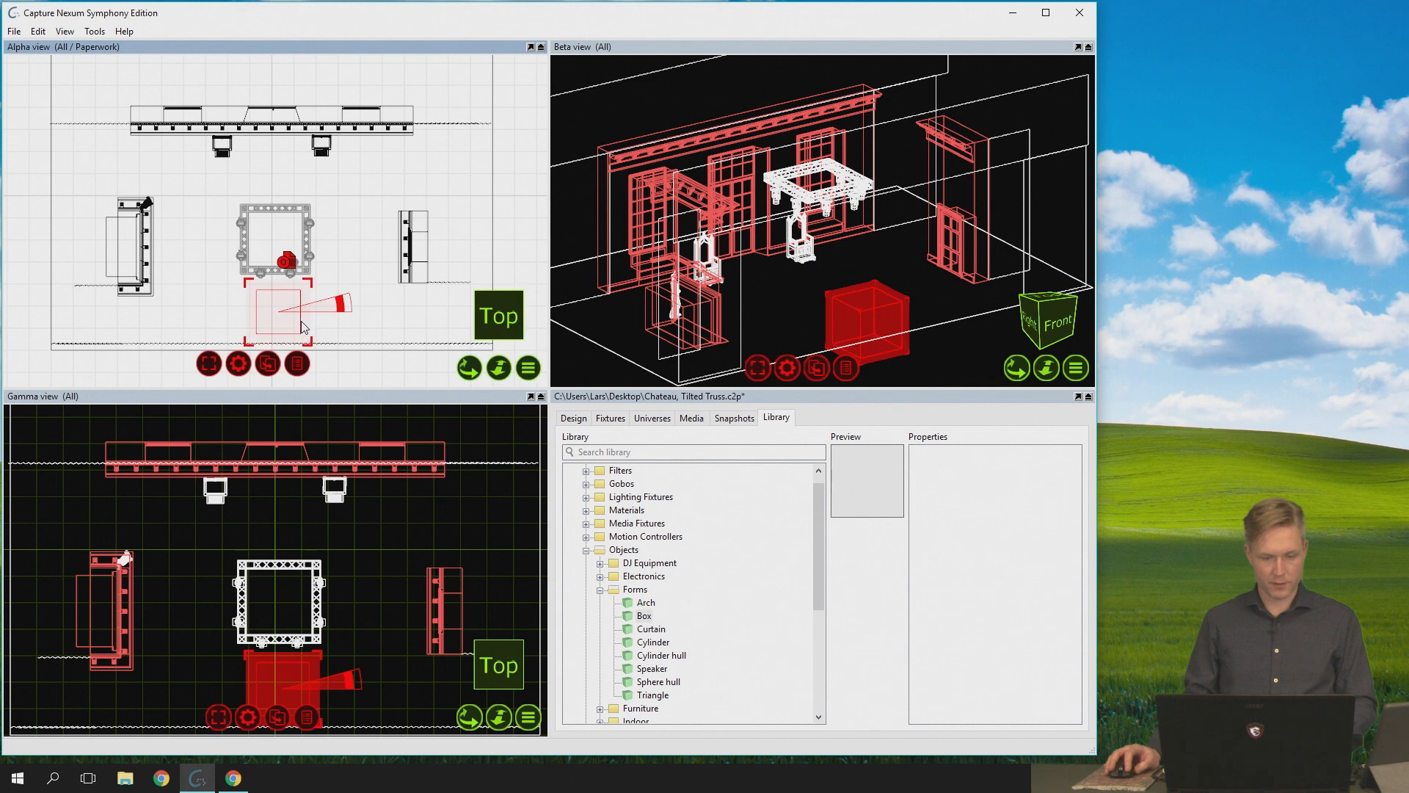
- Show the Gamma view from the right, rotate the box there to tilt it, and deselect it
click(363, 398)
key(r)
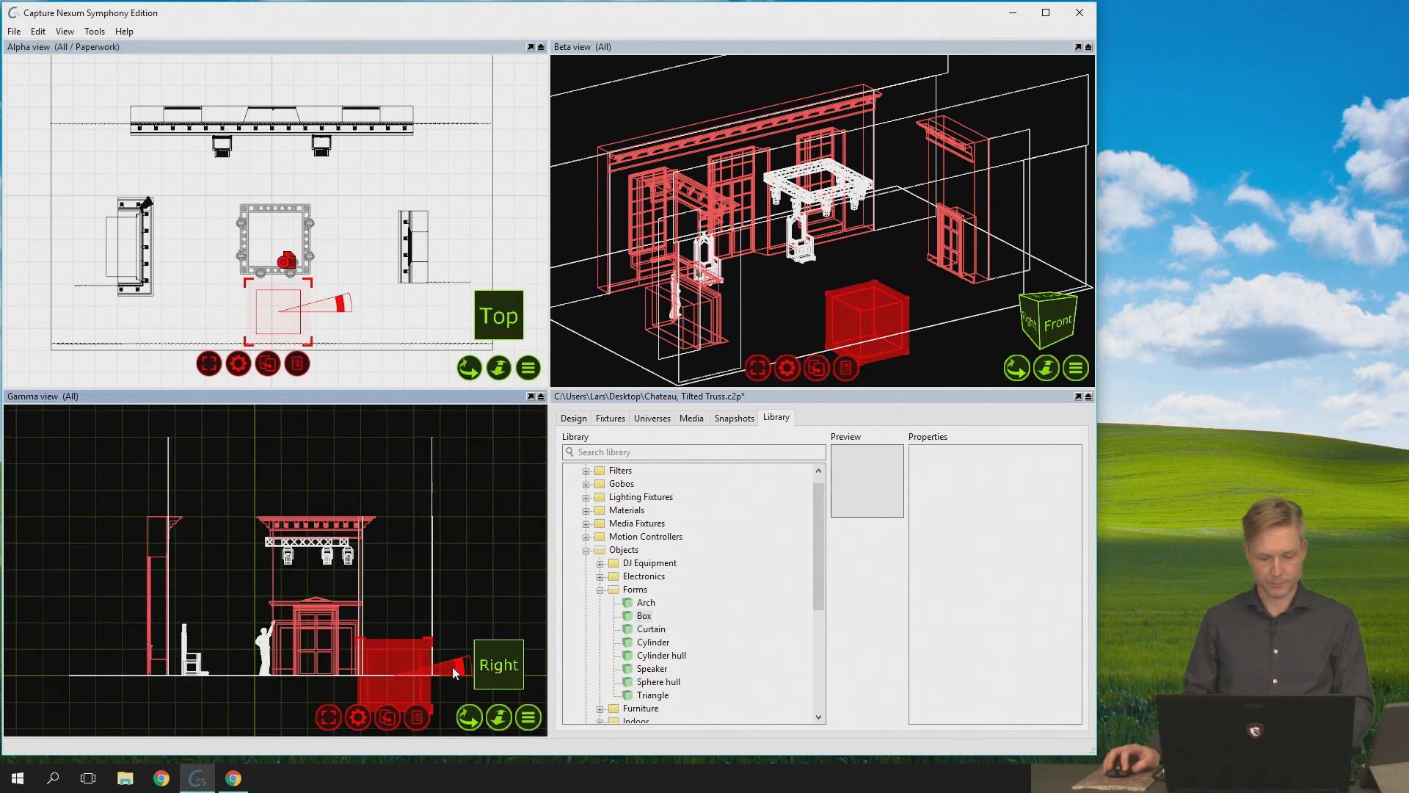
drag(455, 667, 449, 639)
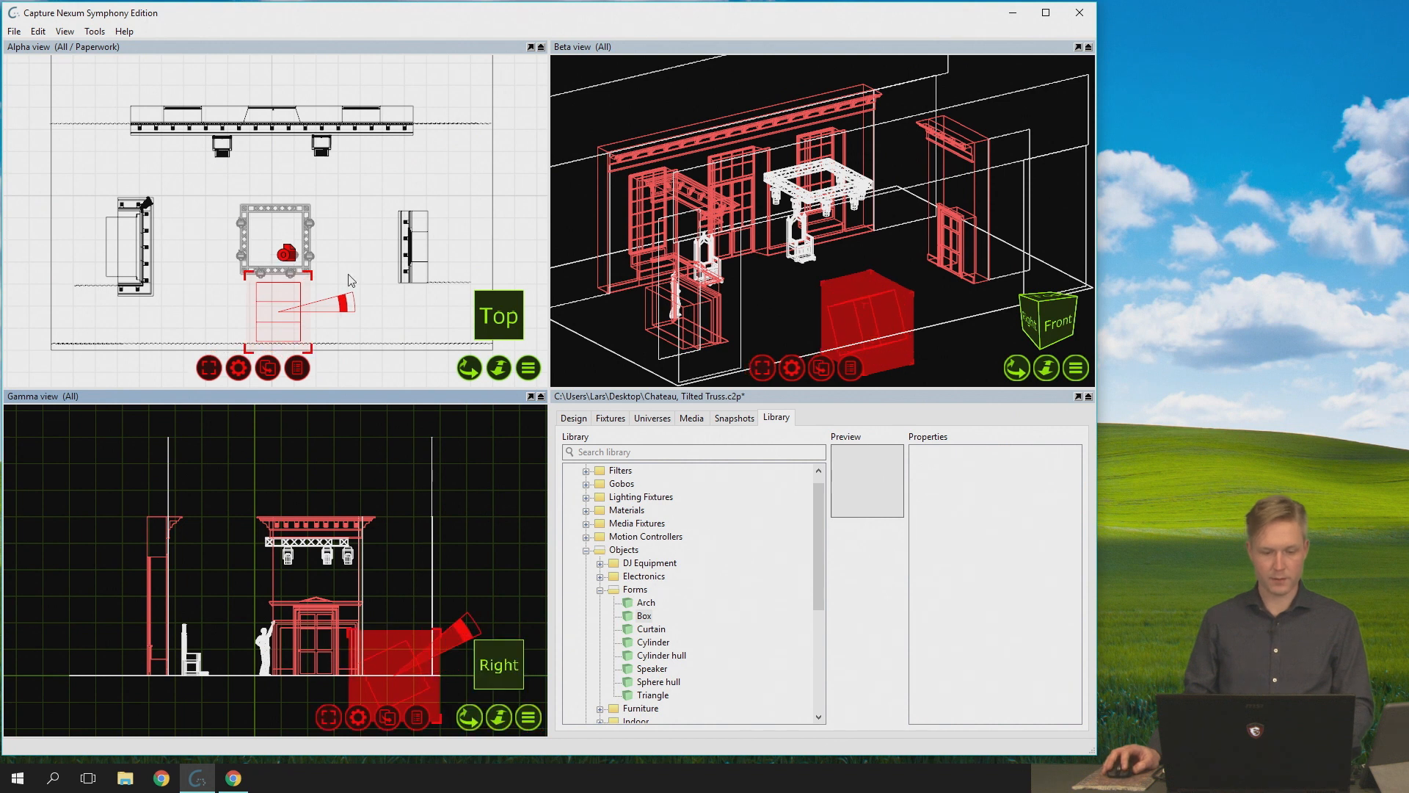
click(325, 233)
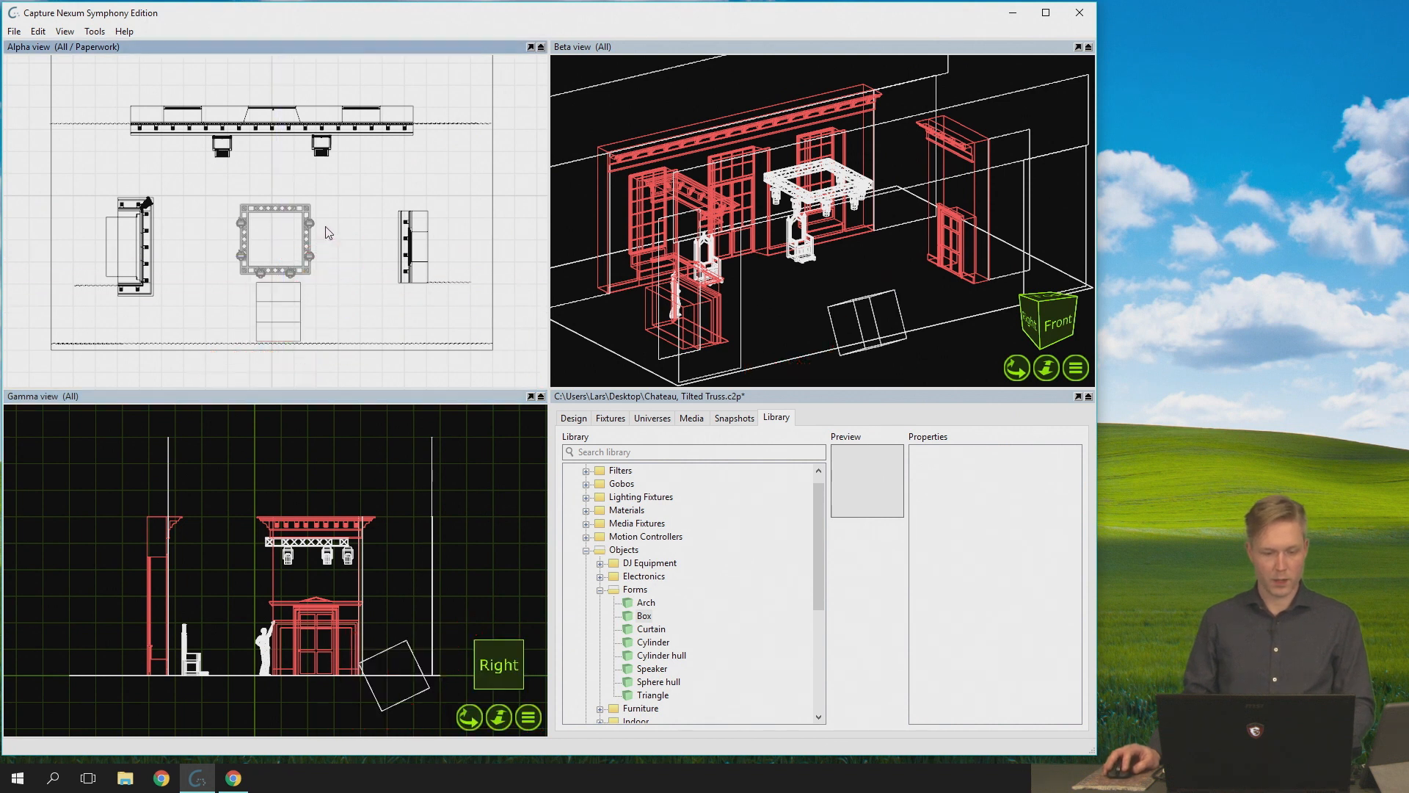
- Move the tilted box's pivot to the truss centre and clone it into a ring of eight boxes around the truss
click(301, 314)
drag(319, 310, 317, 235)
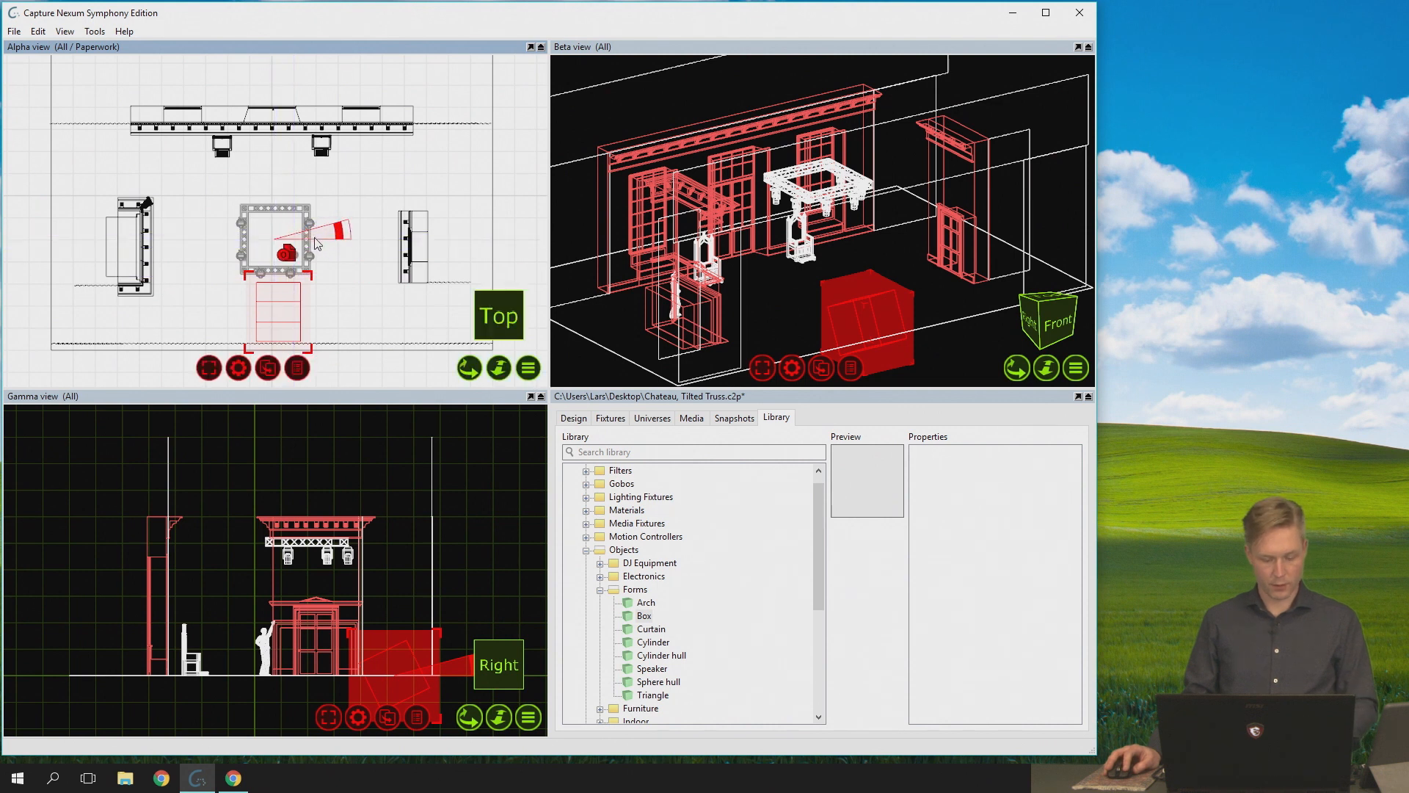
key(ctrl+d)
click(348, 339)
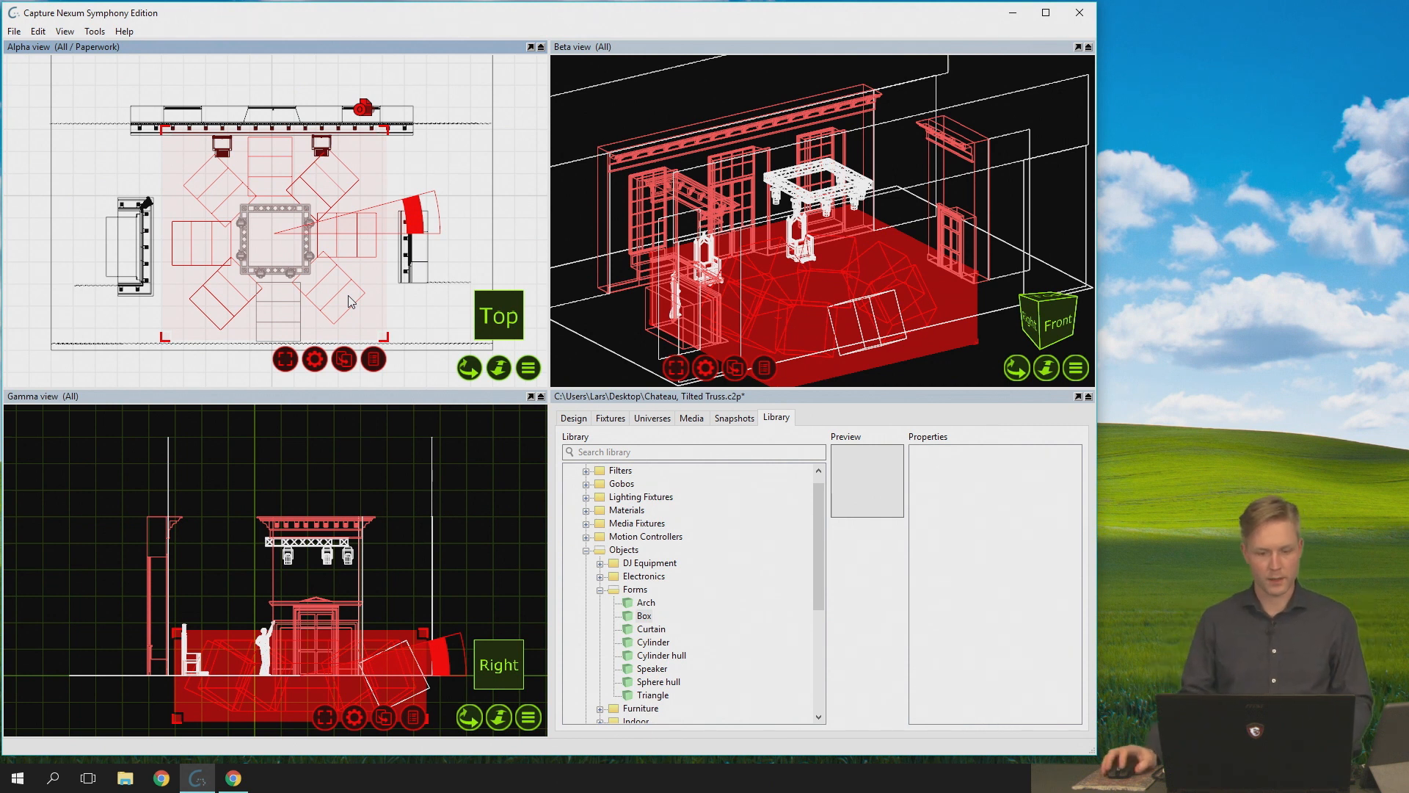
click(416, 323)
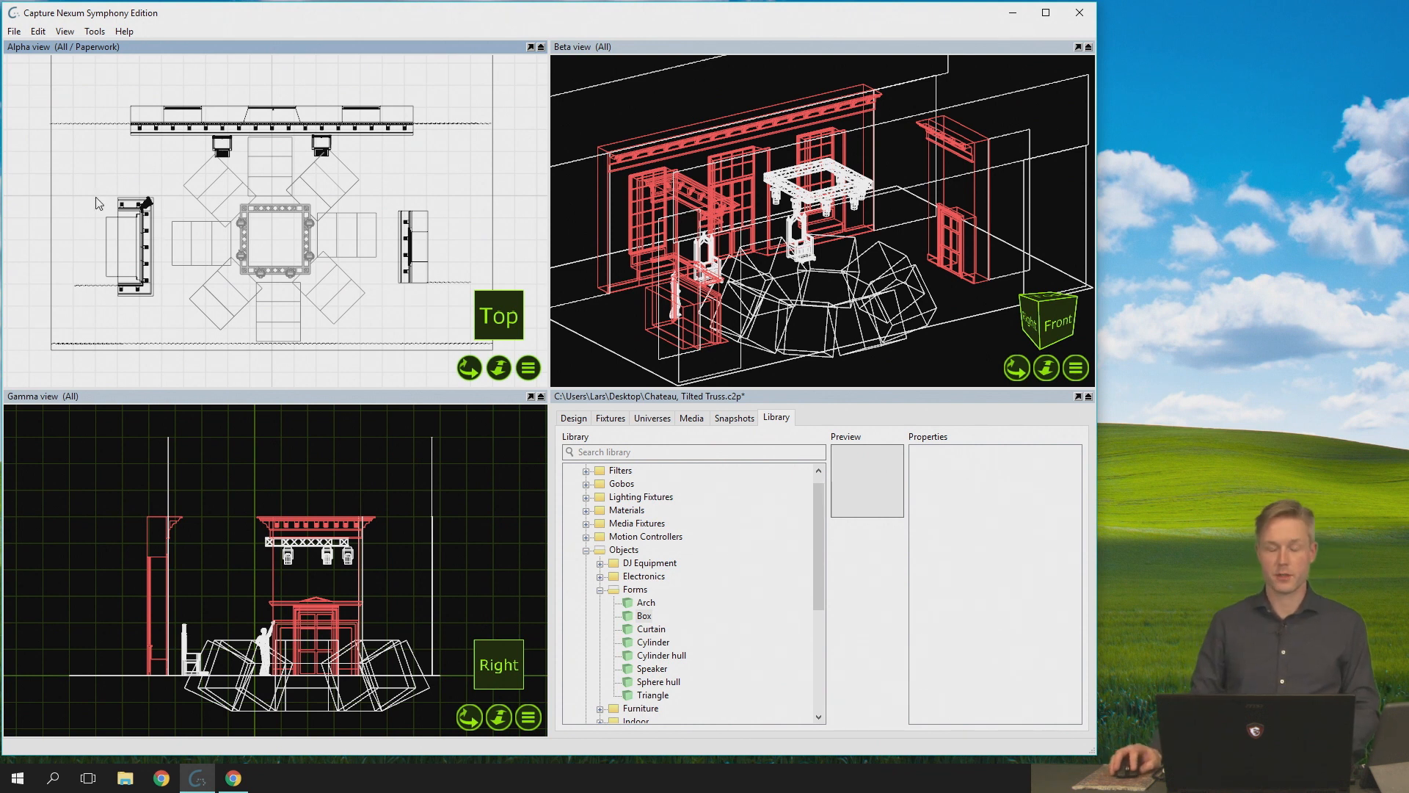
- Reopen the recent project Chateau.c2p, saving the changes to the tilted truss project
click(14, 31)
mouse_move(70, 80)
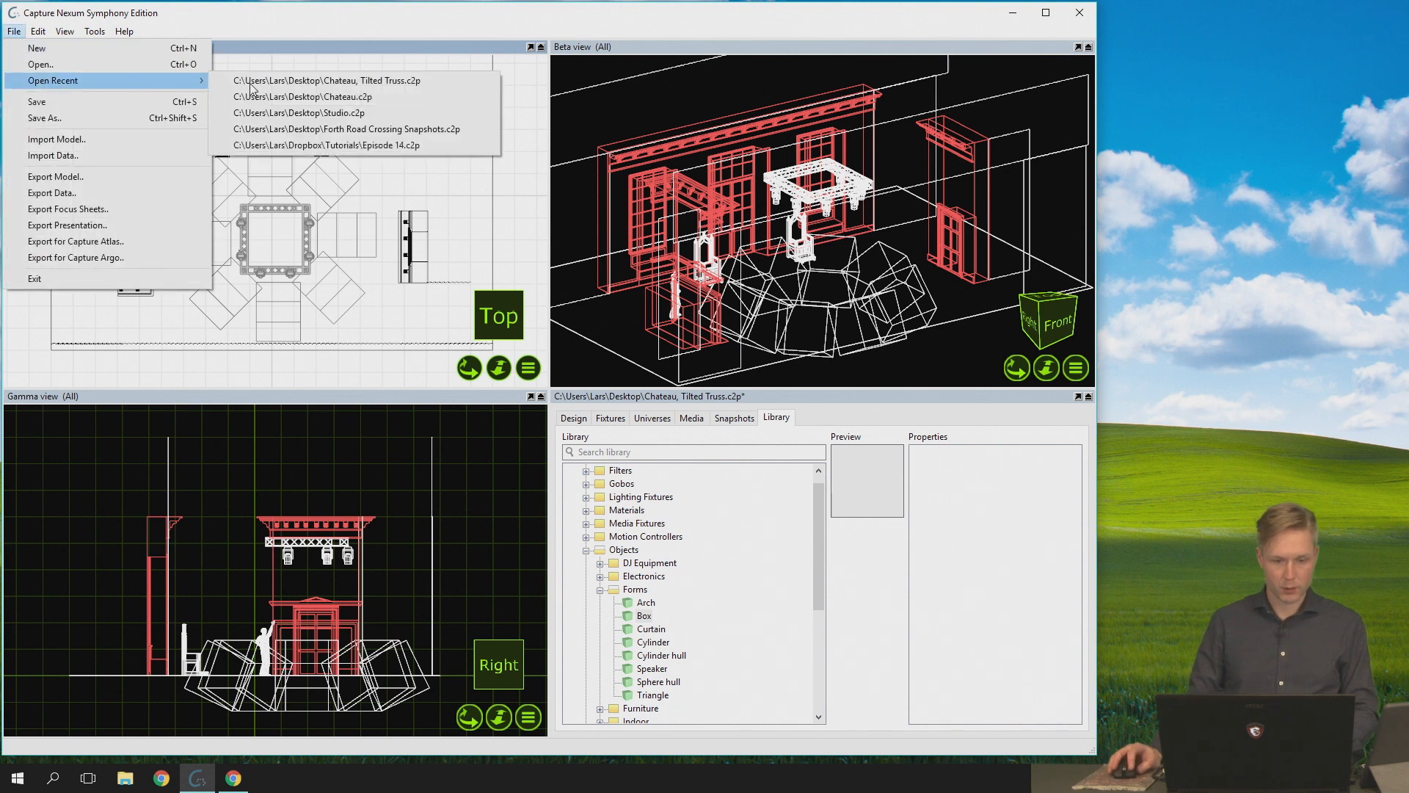
click(286, 99)
click(682, 444)
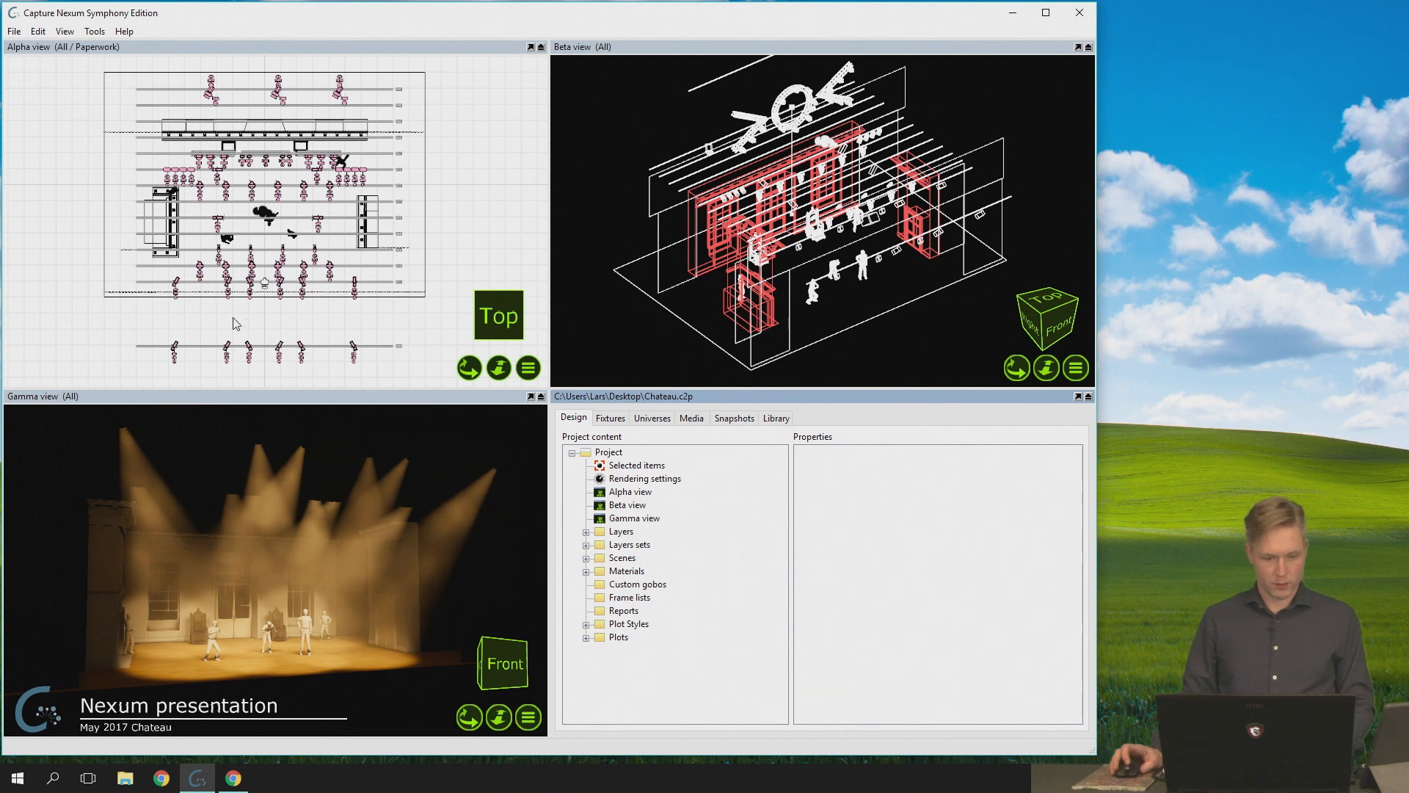
- Add the fixtures with units 56, 57, 58 and 59 to the selection one by one in the Alpha view, and clear the selection
scroll(245, 293, up, 10)
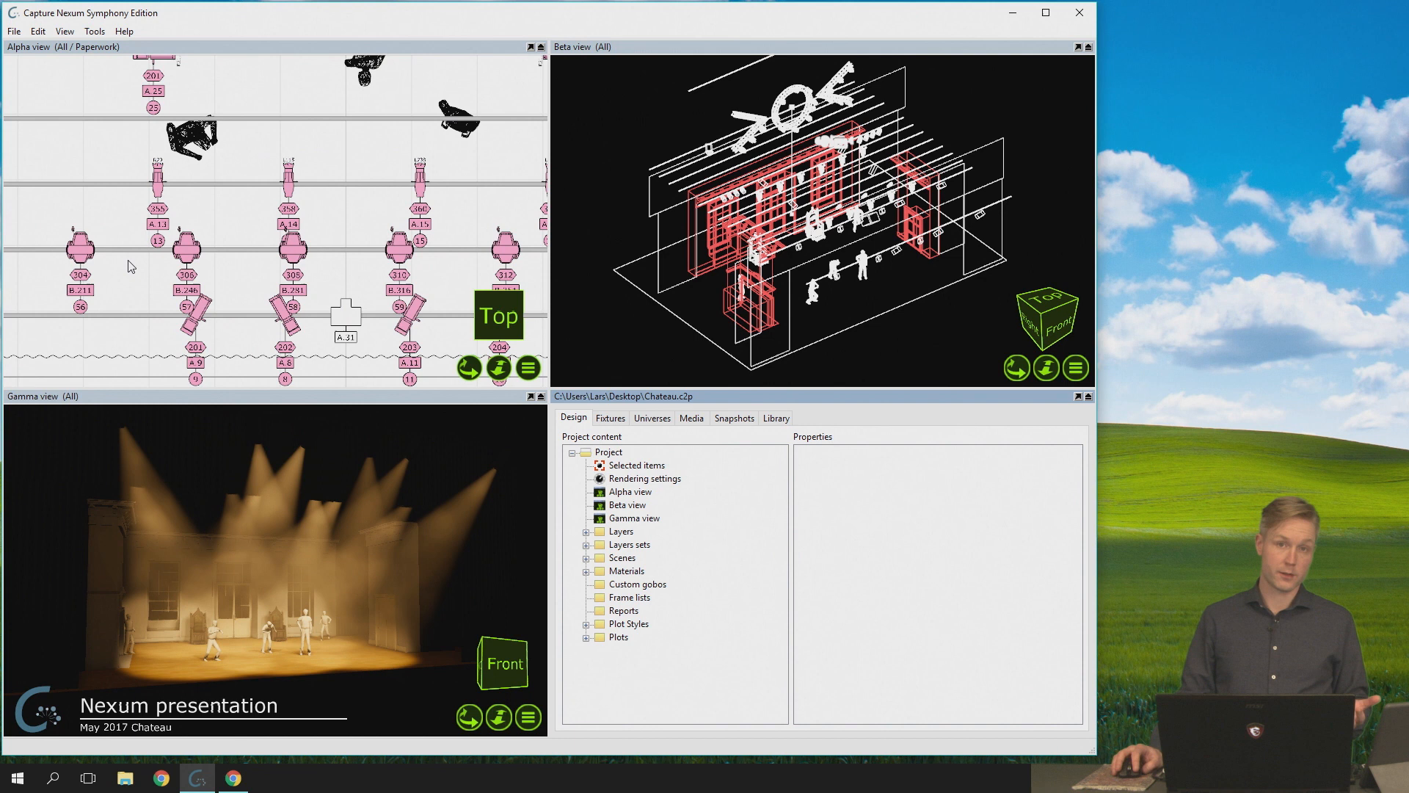
click(85, 252)
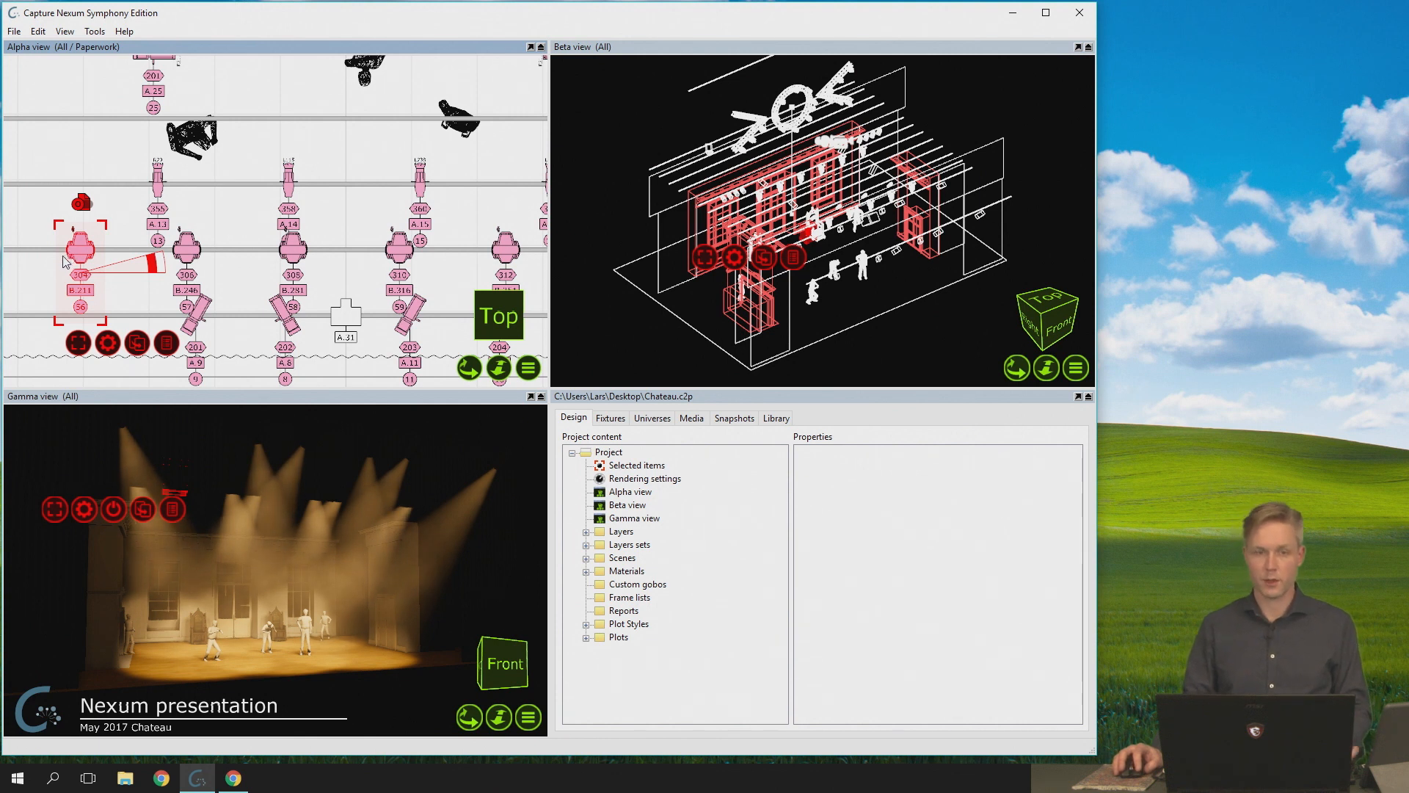
ctrl+click(184, 256)
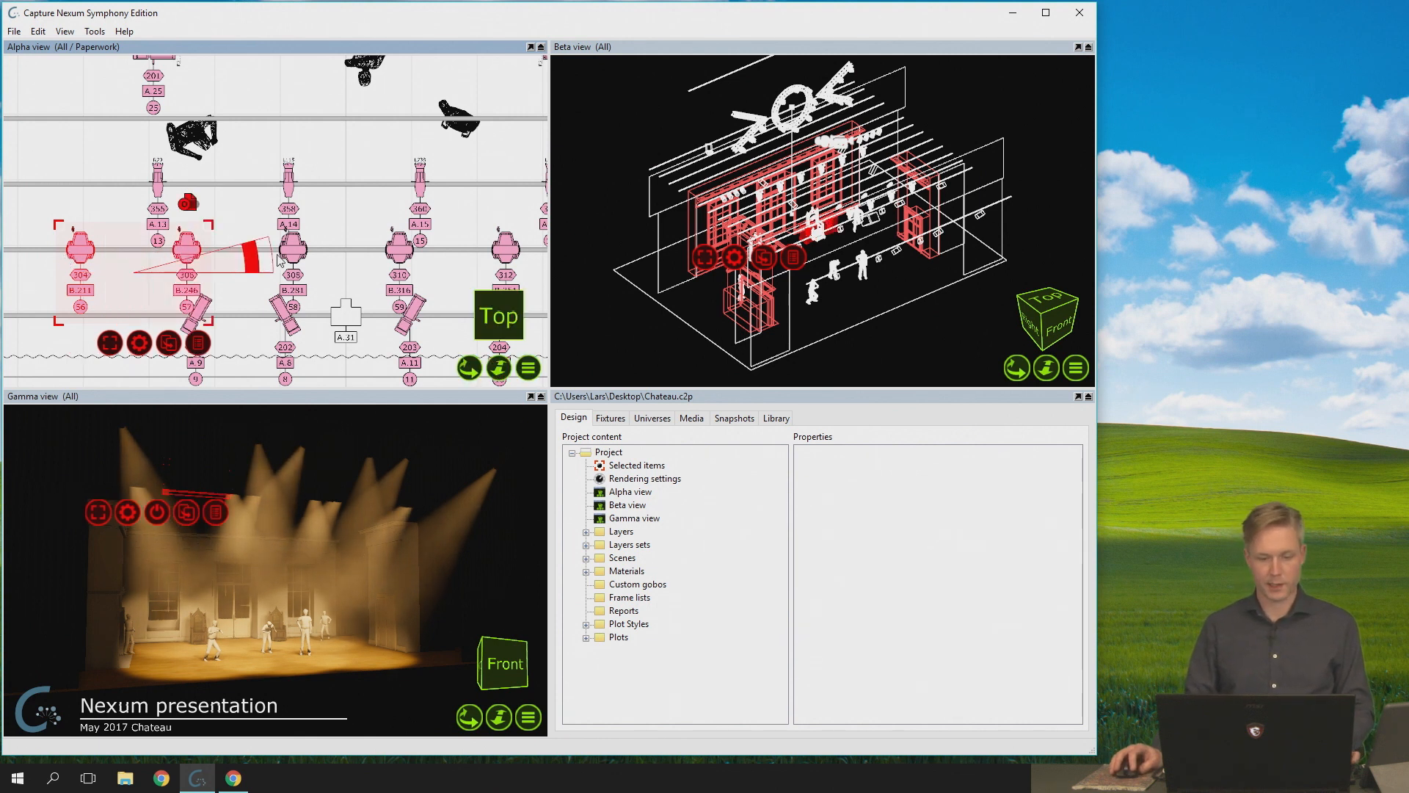
ctrl+click(291, 253)
ctrl+click(400, 253)
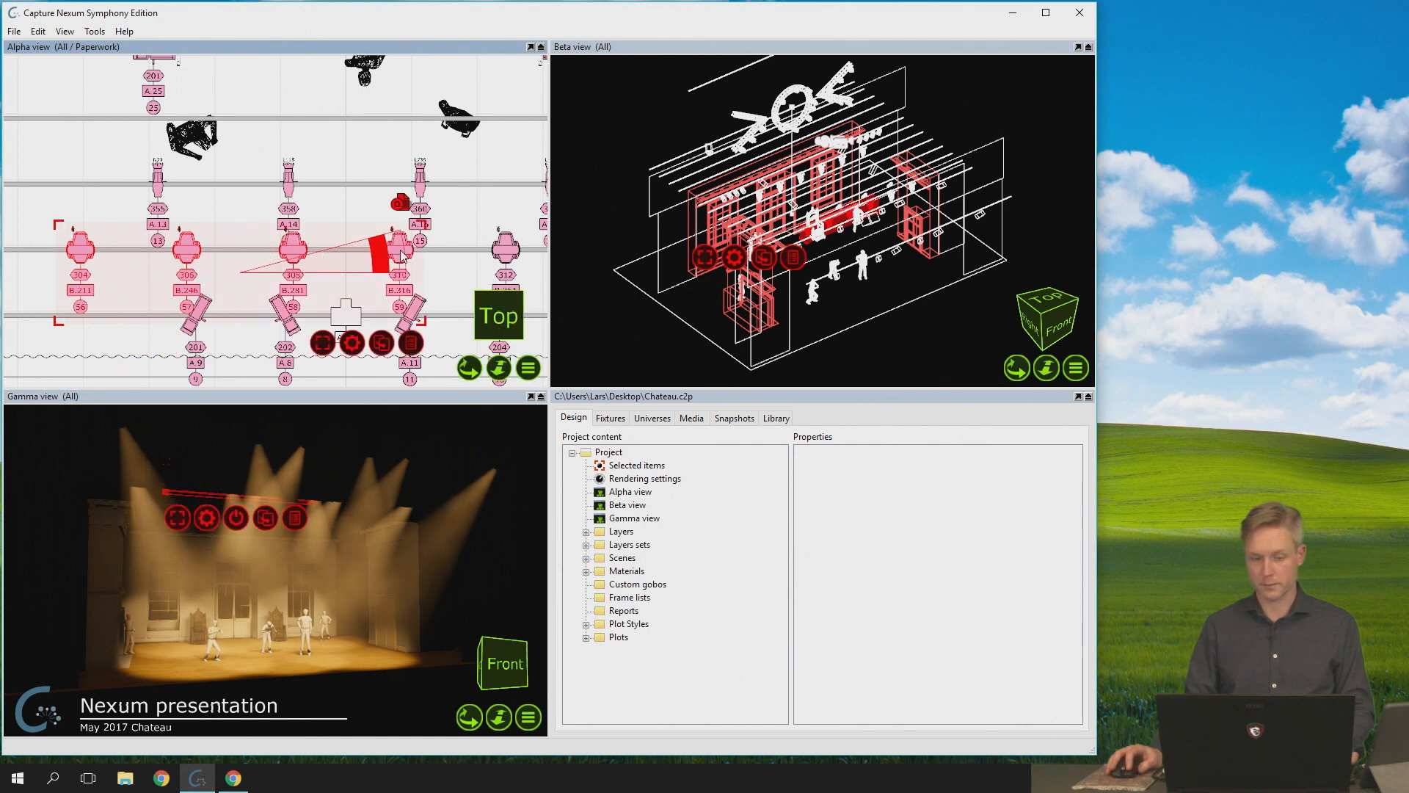
scroll(350, 228, down, 2)
click(351, 228)
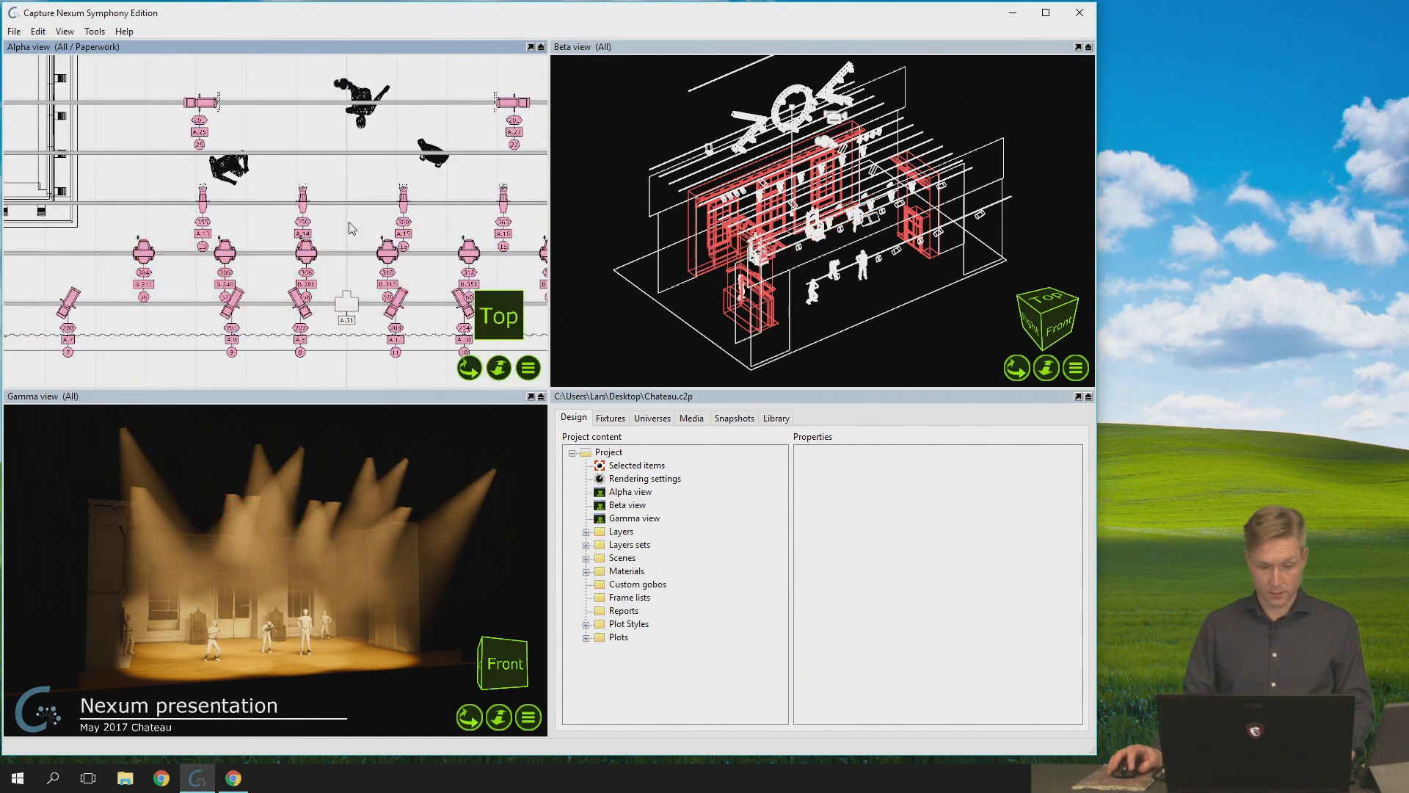
- Marquee-select fixtures 56 to 59 in the Alpha view, repeating the selection and finally including fixtures 13, 14 and 15 from the row above
drag(116, 227, 410, 311)
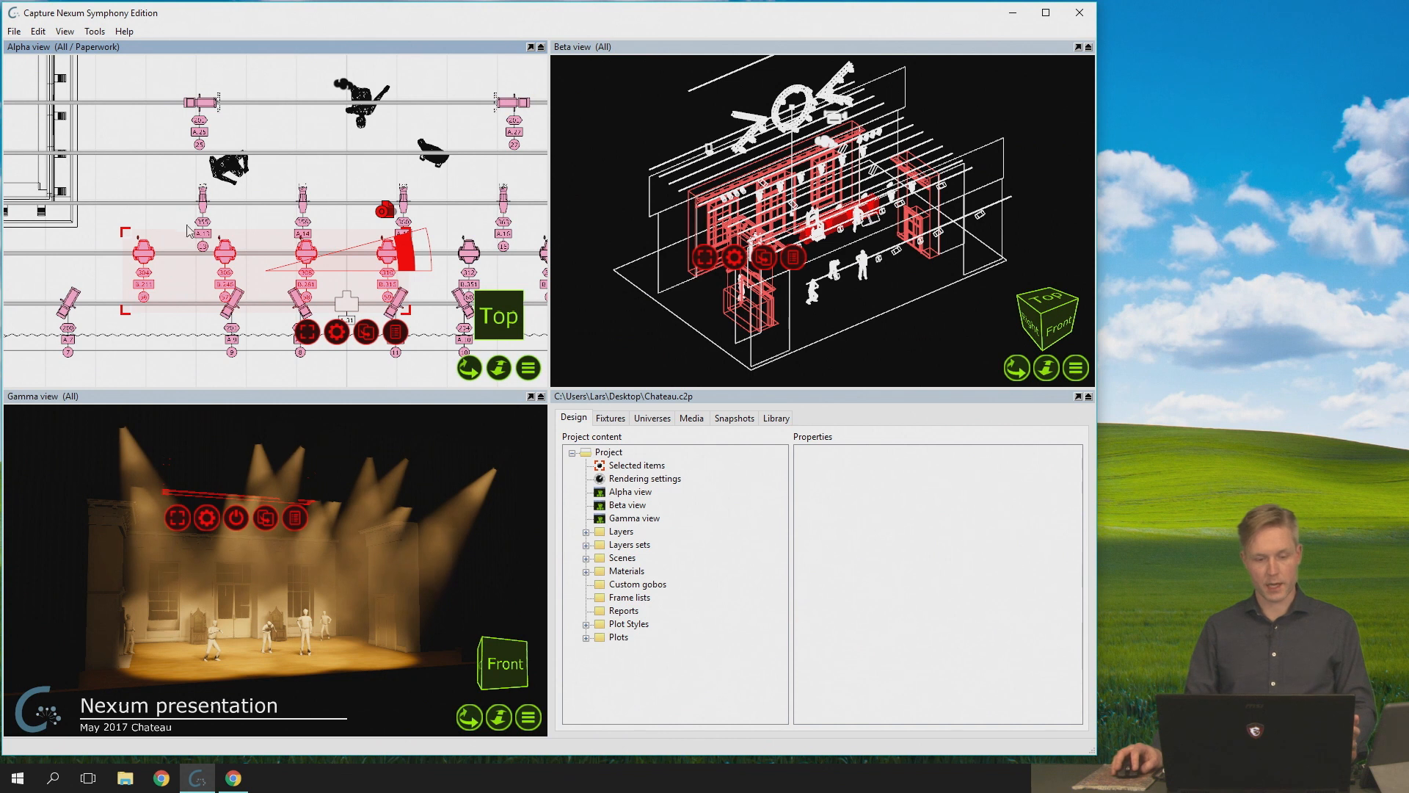
drag(113, 219, 409, 314)
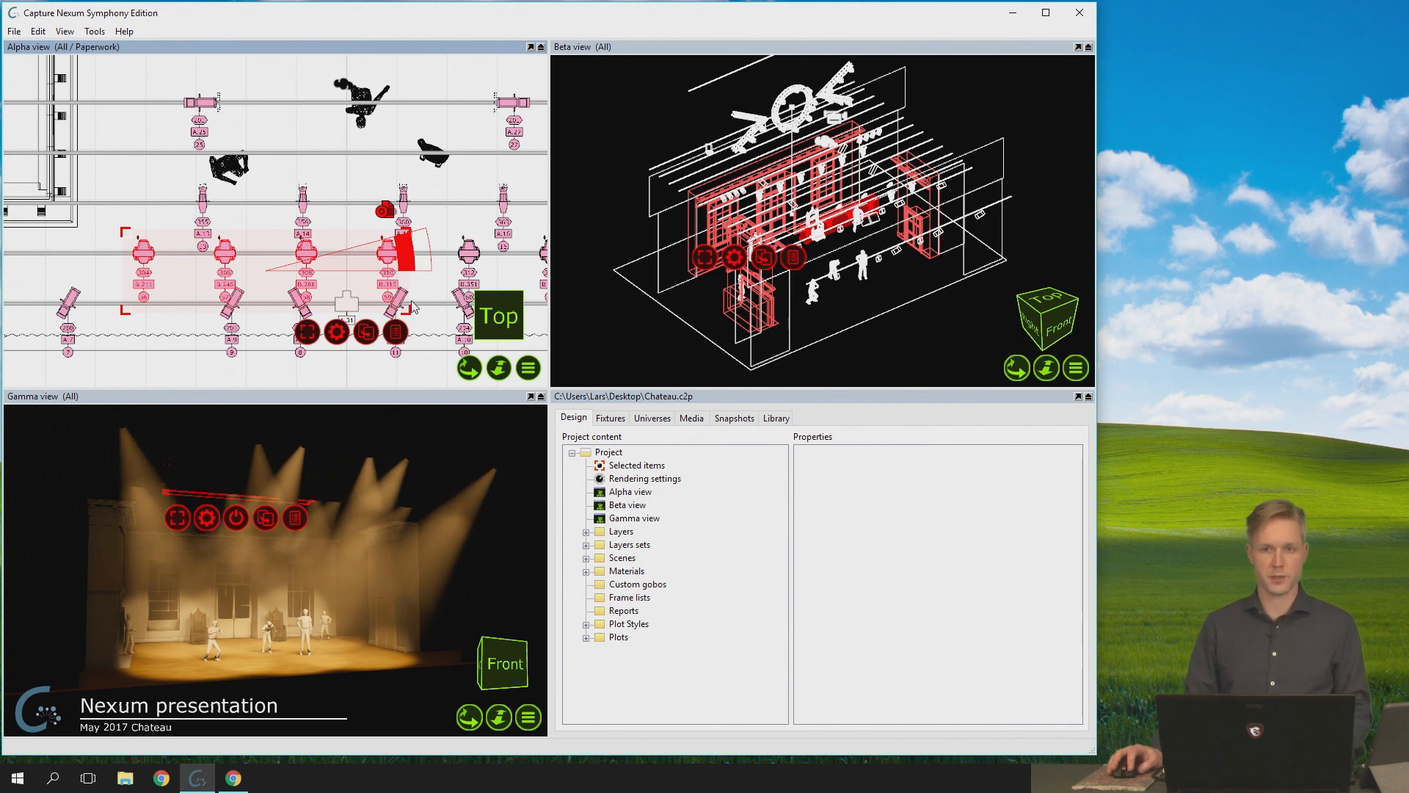
drag(110, 217, 414, 314)
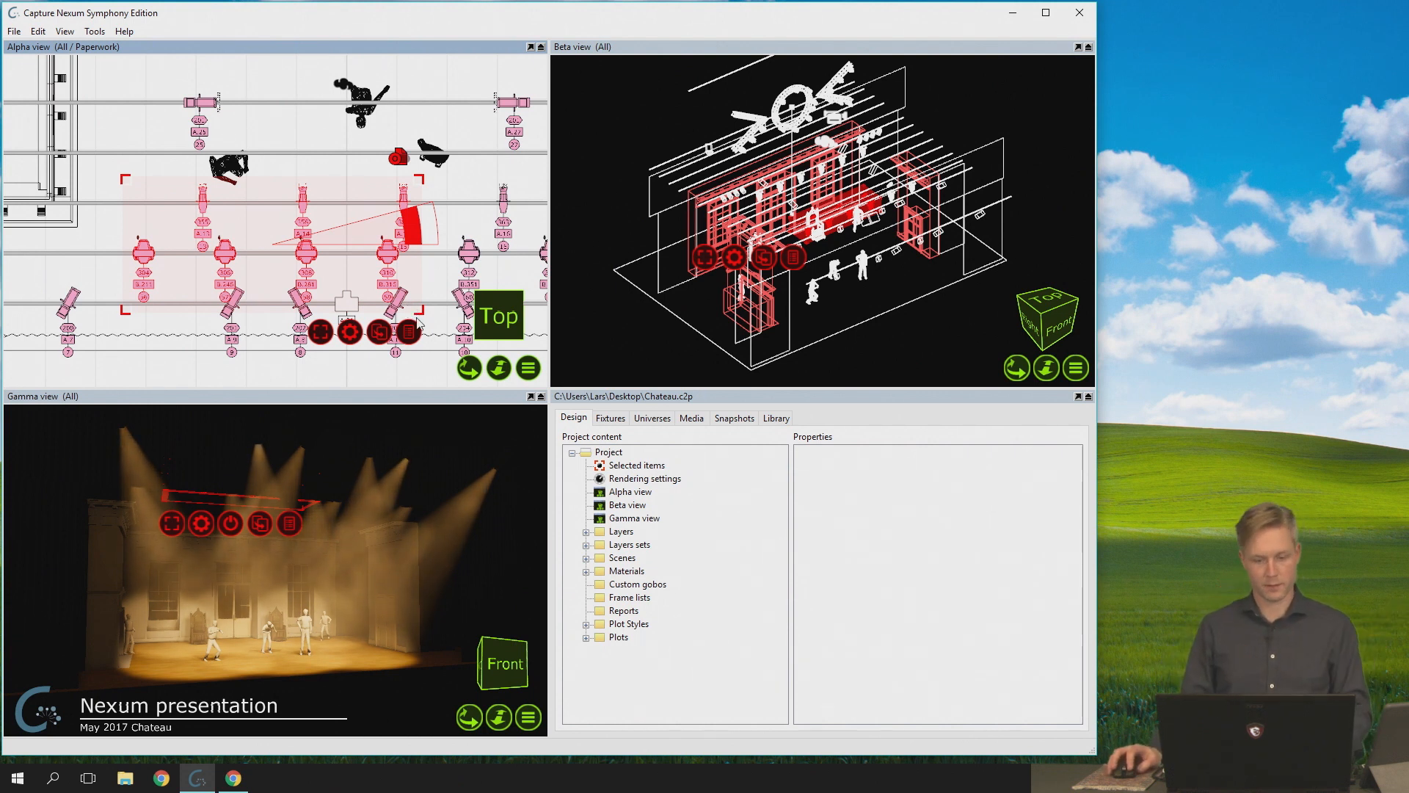
- Inspect the patch of universe B, and open the universe G window, placing it below the fixtures in the Alpha view
click(652, 418)
double_click(594, 484)
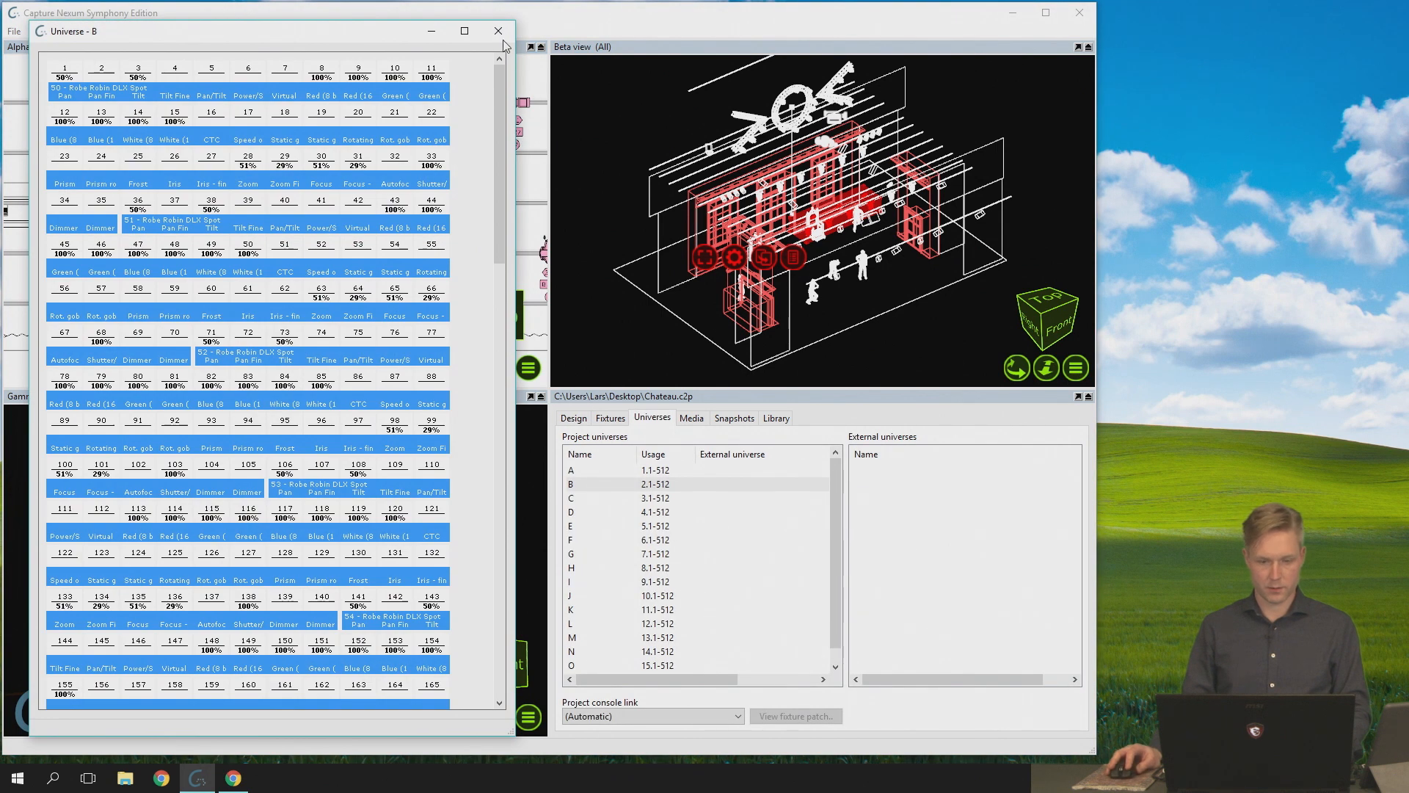
click(499, 32)
double_click(592, 562)
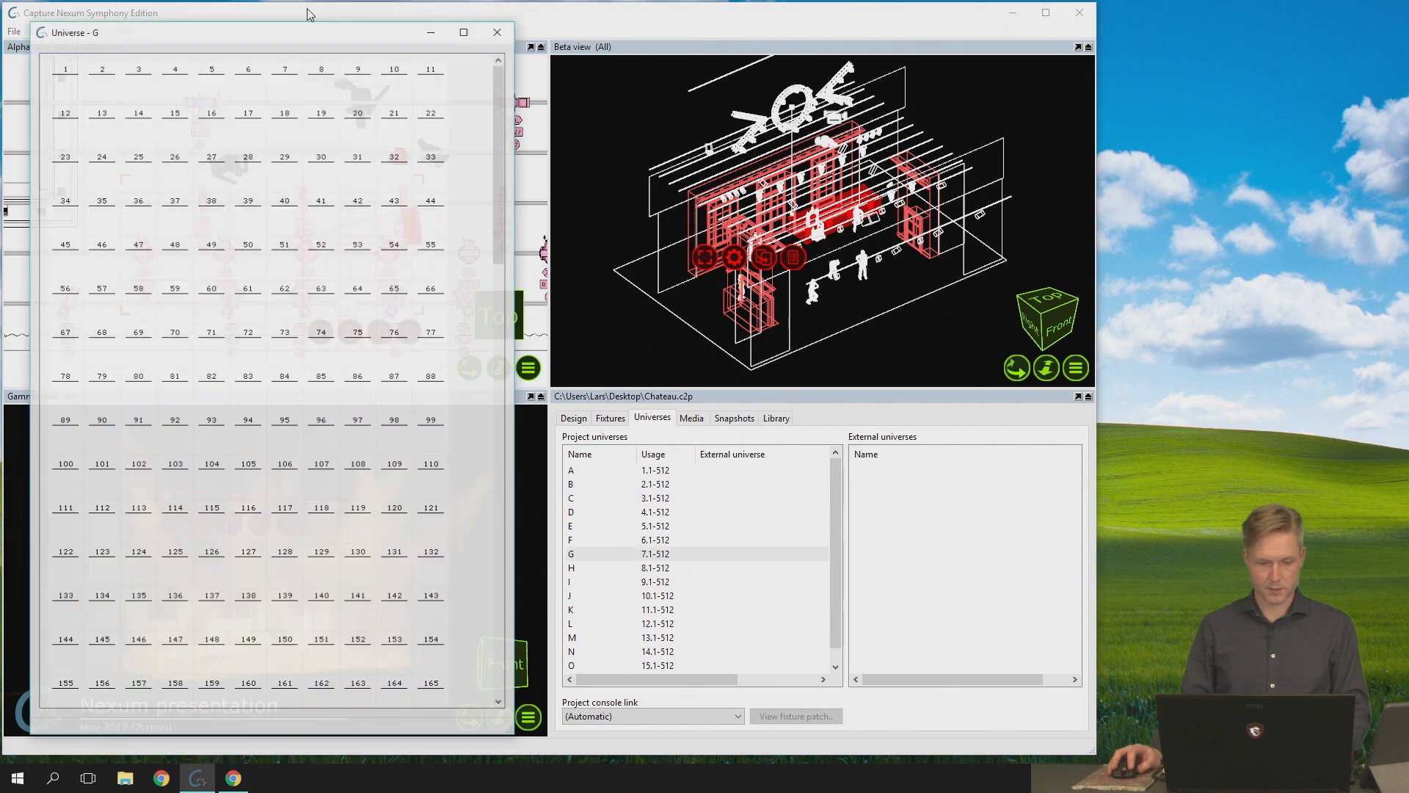
drag(252, 20, 346, 378)
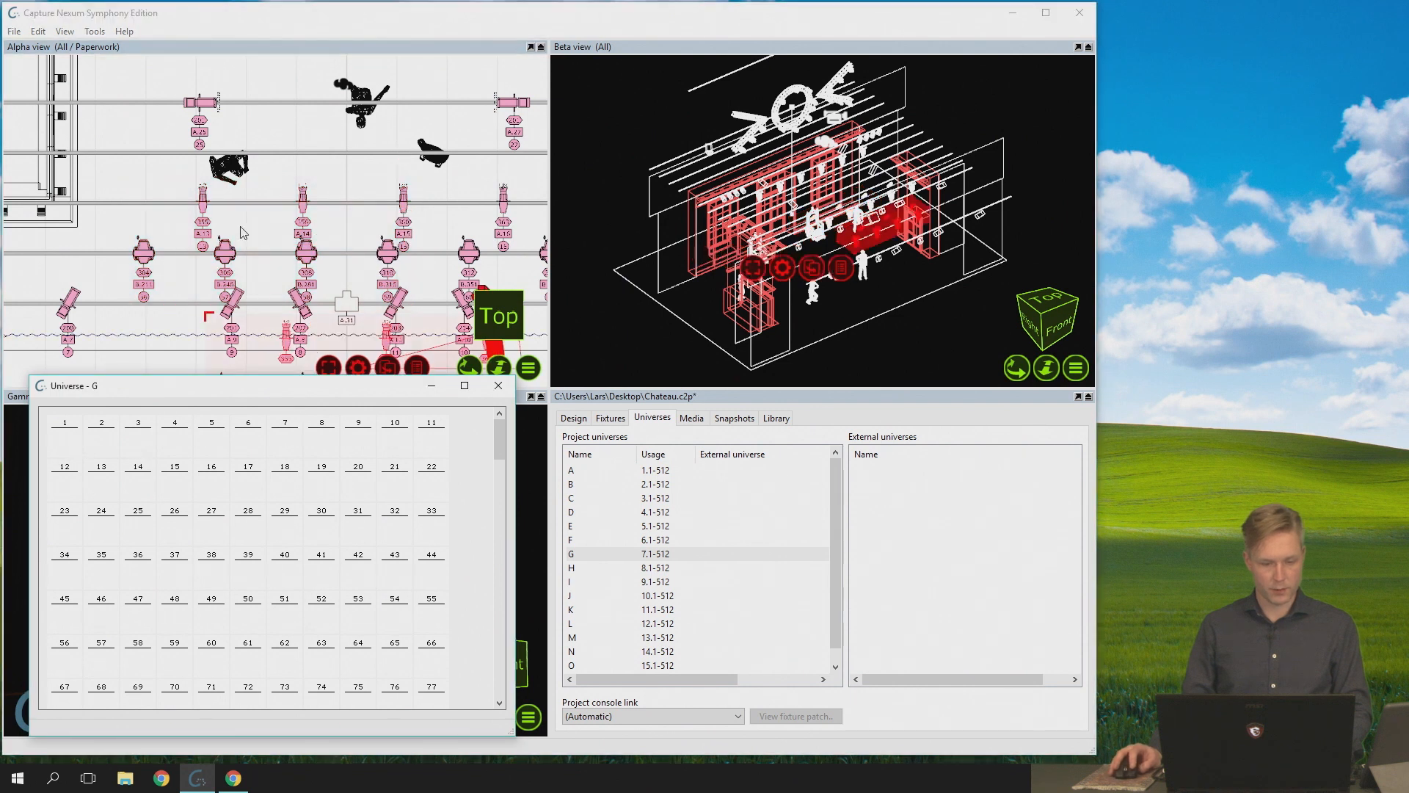
- Marquee-select fixtures 56 to 59 and patch them to universe G from start address G.4 with 0 channels between fixtures, and deselect them
mouse_move(117, 231)
mouse_down()
mouse_move(197, 299)
mouse_move(396, 300)
mouse_up()
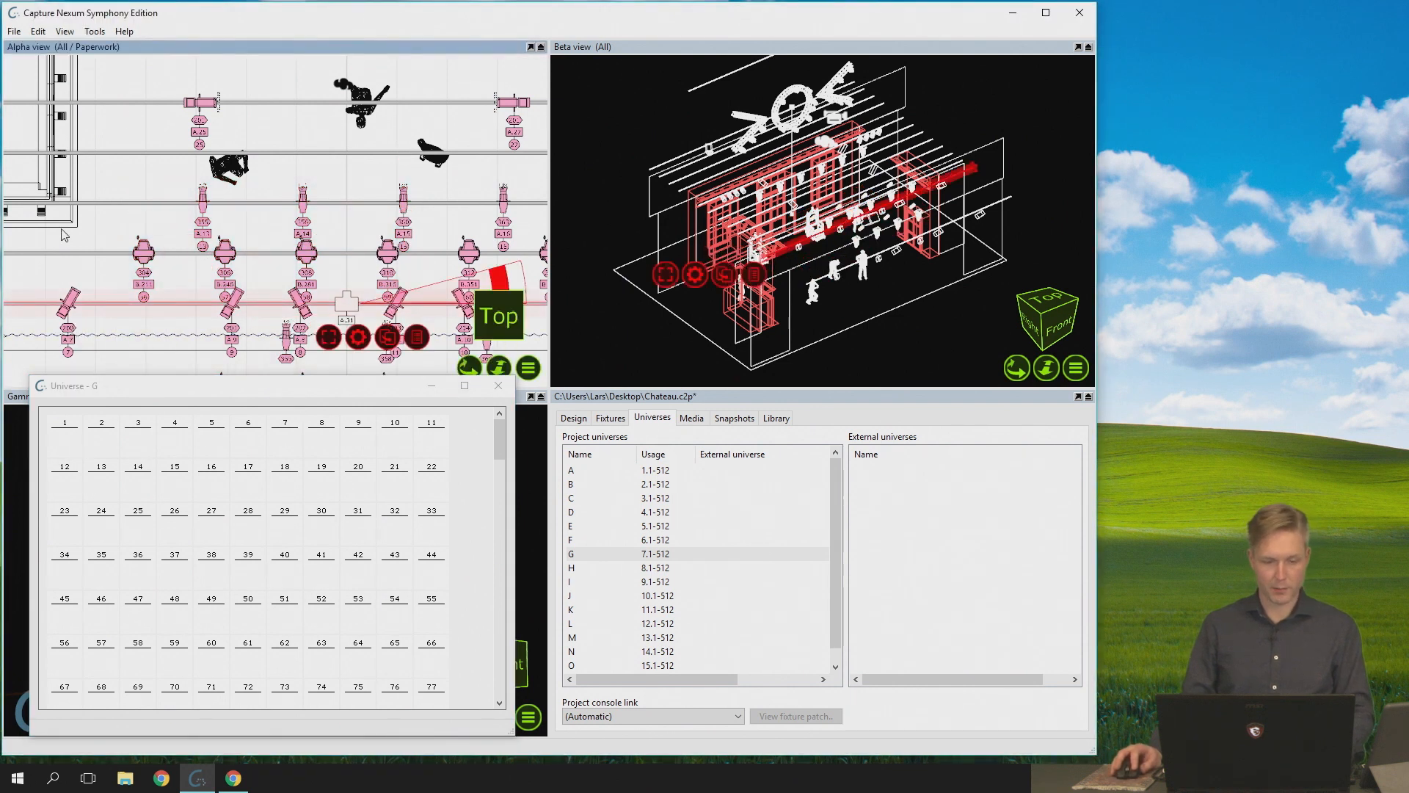
drag(100, 228, 400, 307)
drag(115, 210, 409, 314)
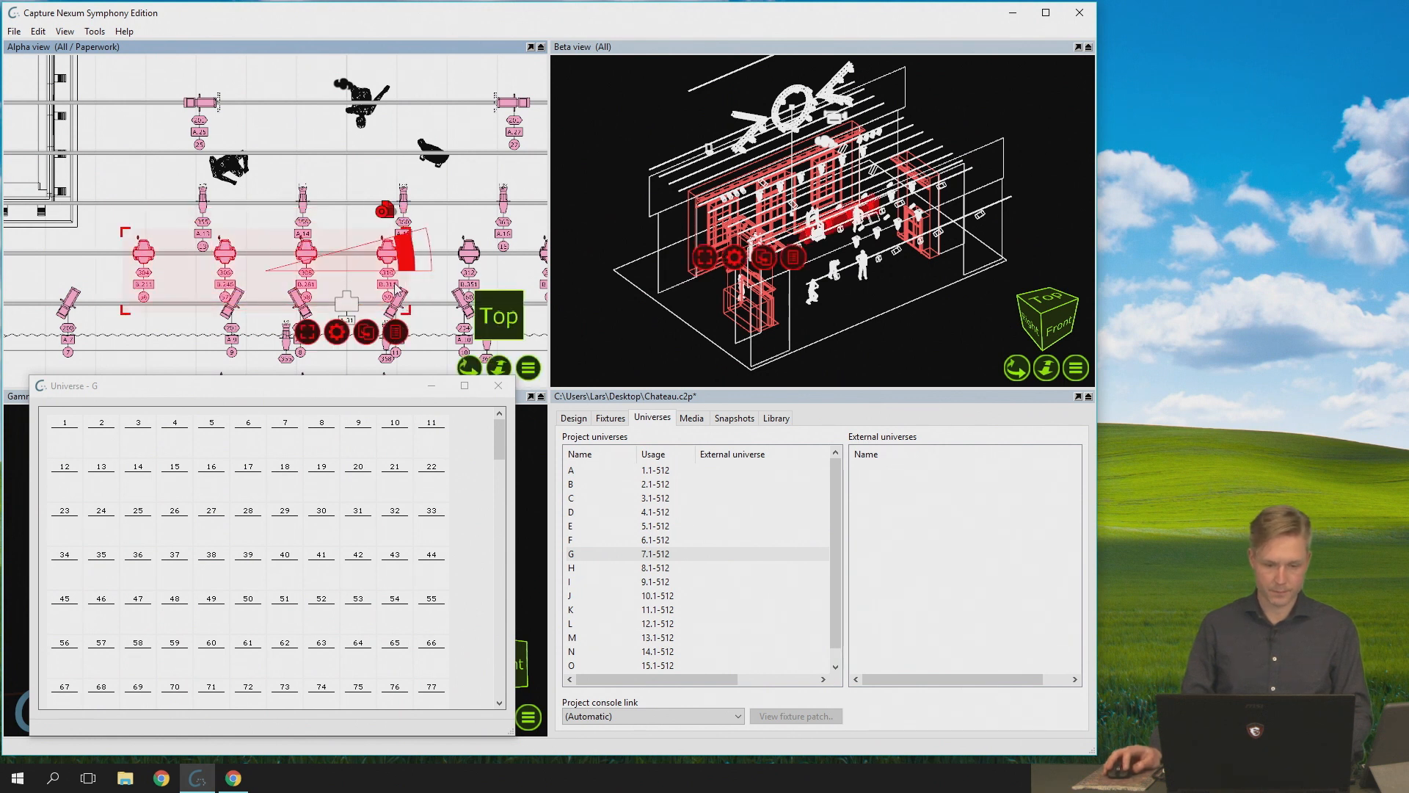
click(365, 334)
click(107, 448)
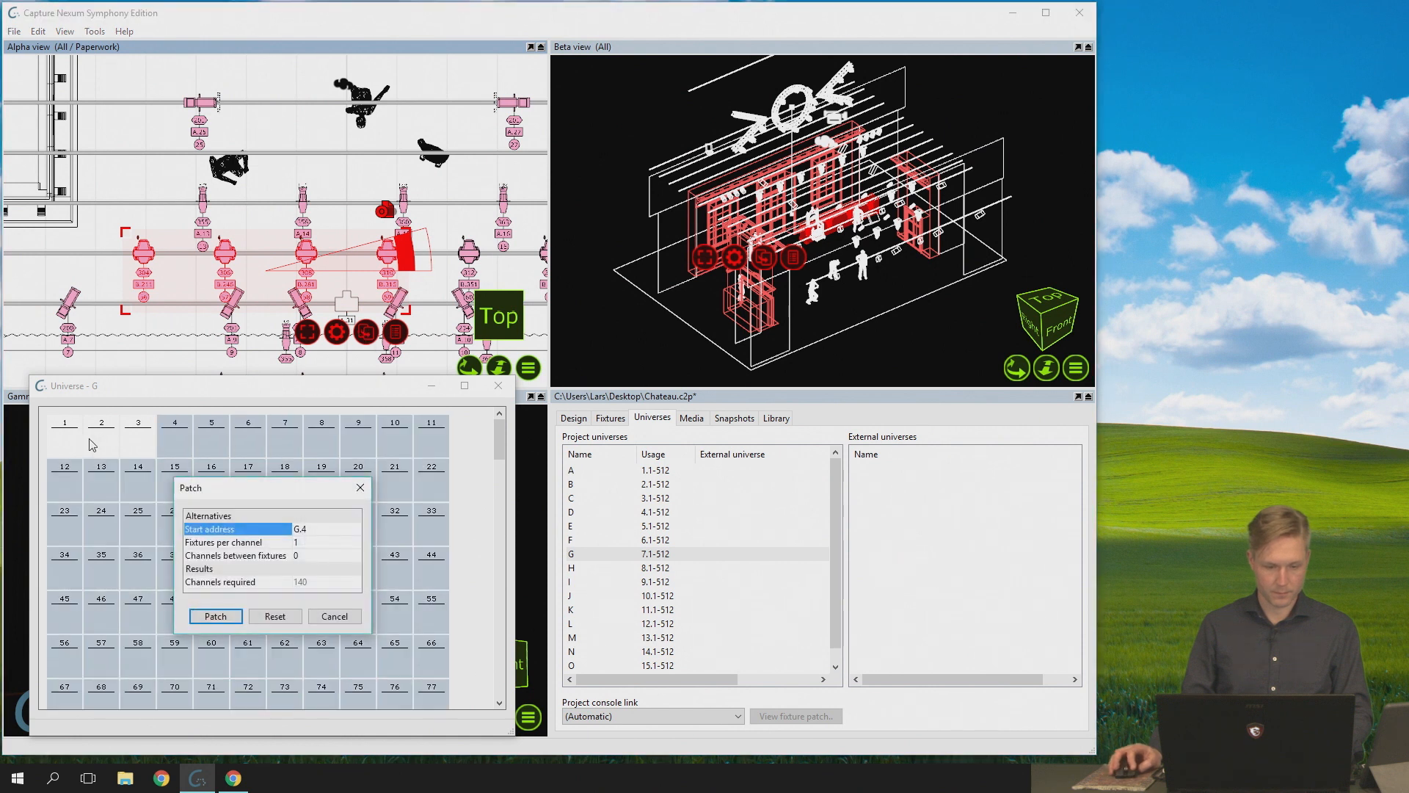
click(212, 614)
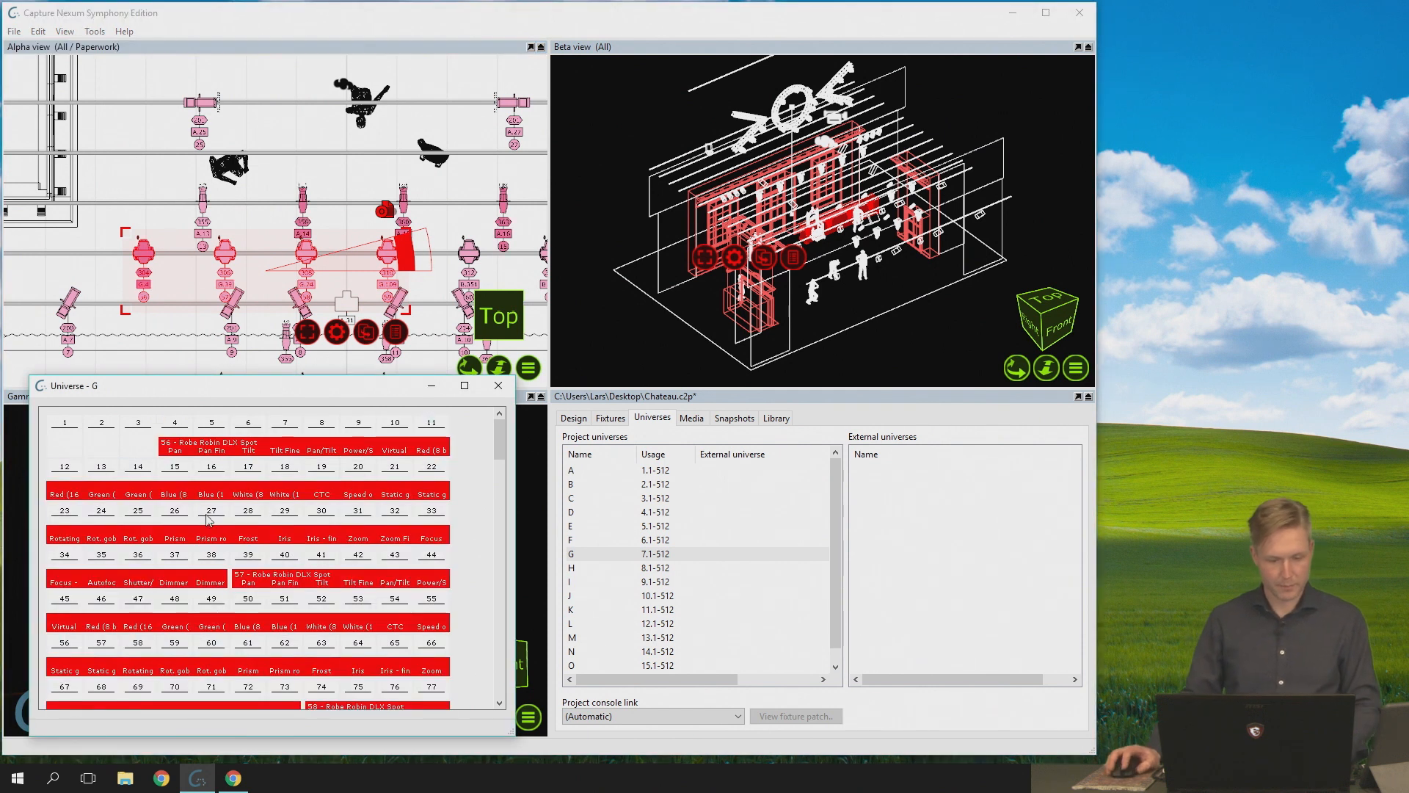
click(212, 453)
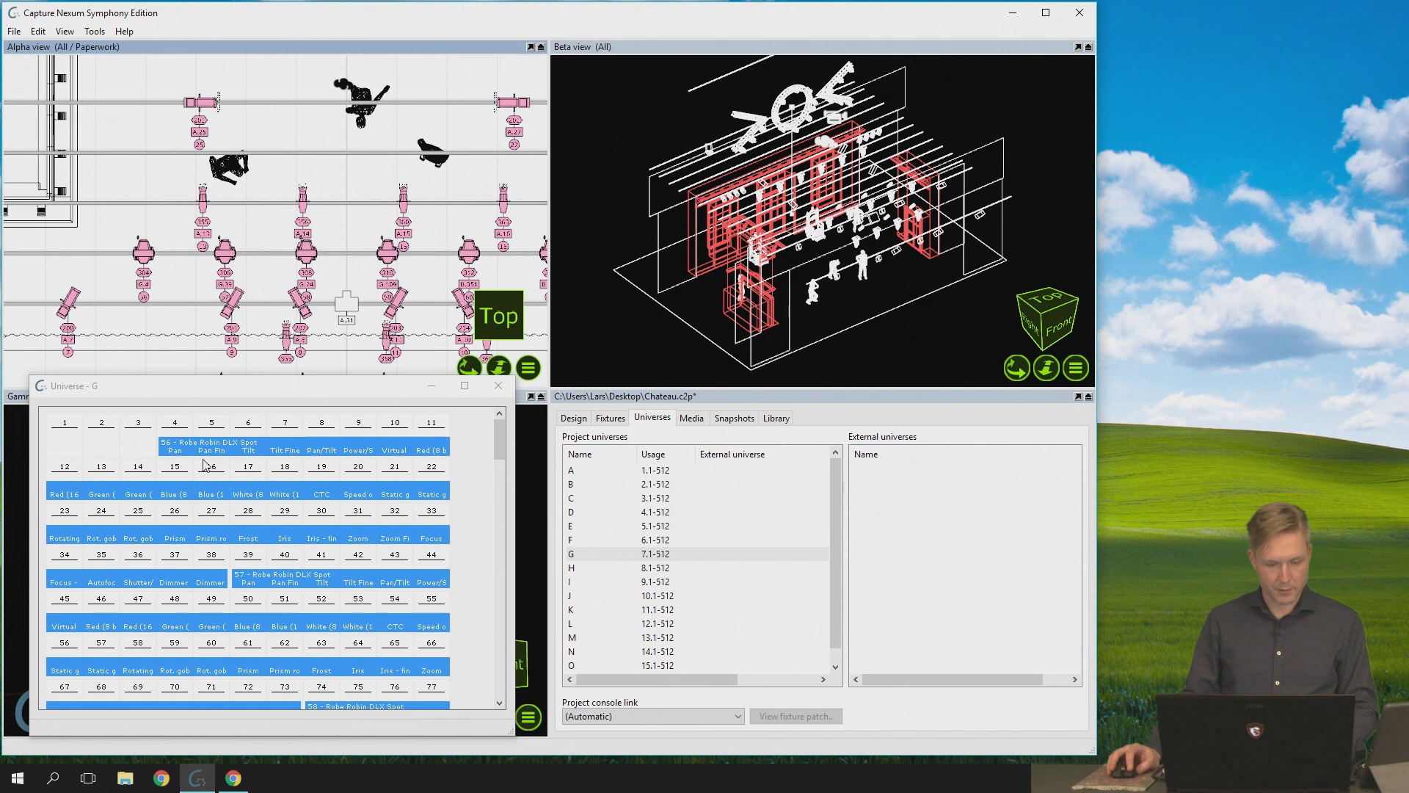
- Select fixtures 57, 58 and 59 one at a time in the universe G patch, clear the selection, and close the universe window
click(277, 584)
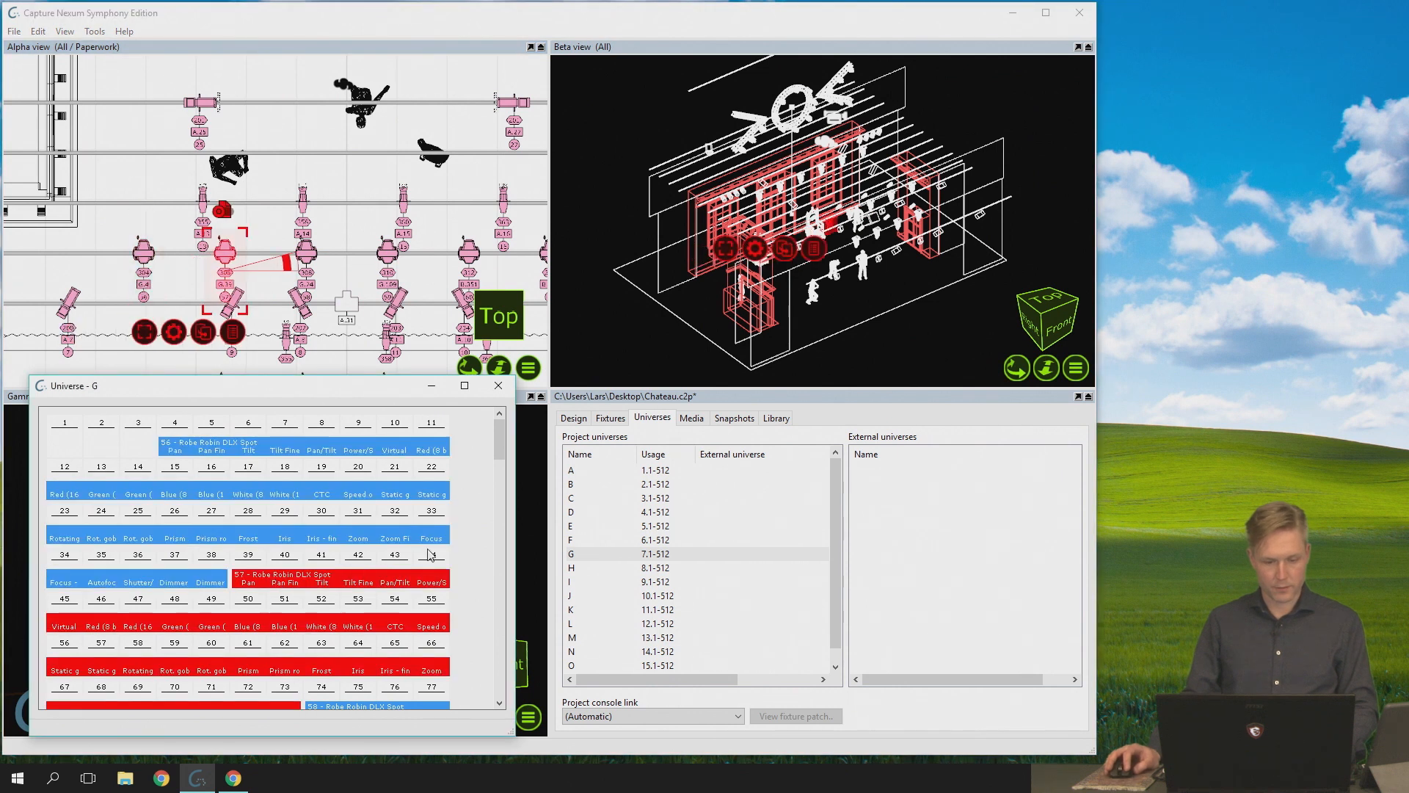
click(500, 474)
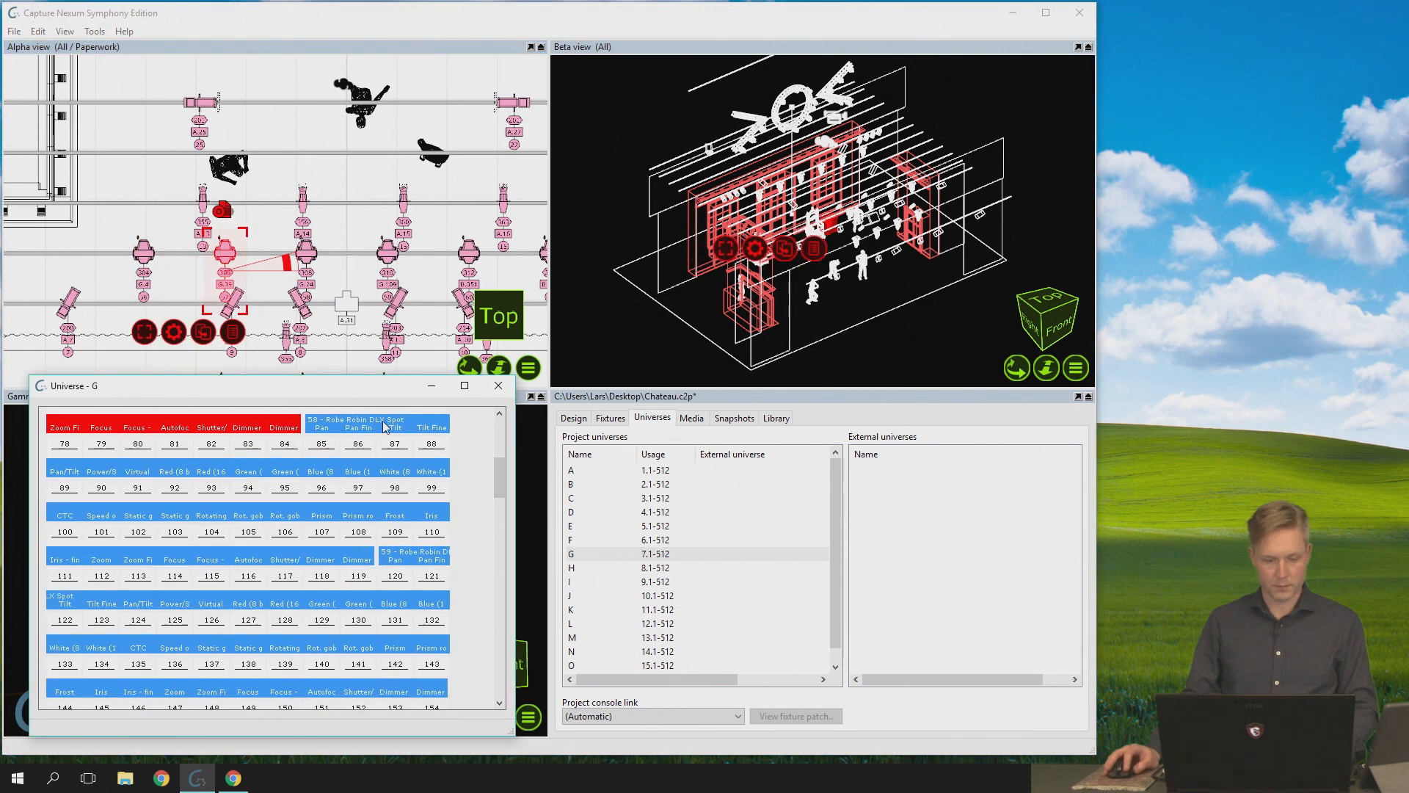
click(389, 455)
click(403, 562)
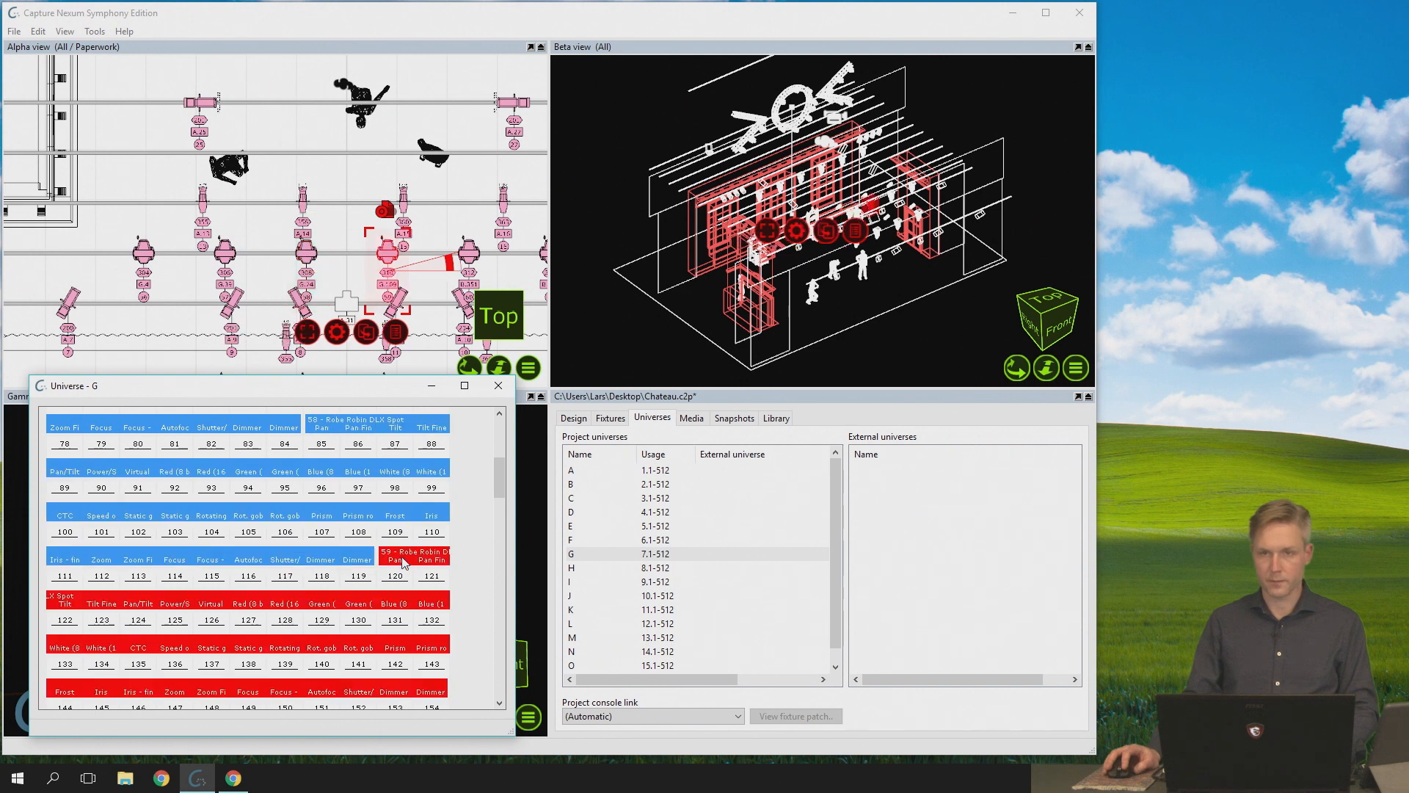
click(168, 186)
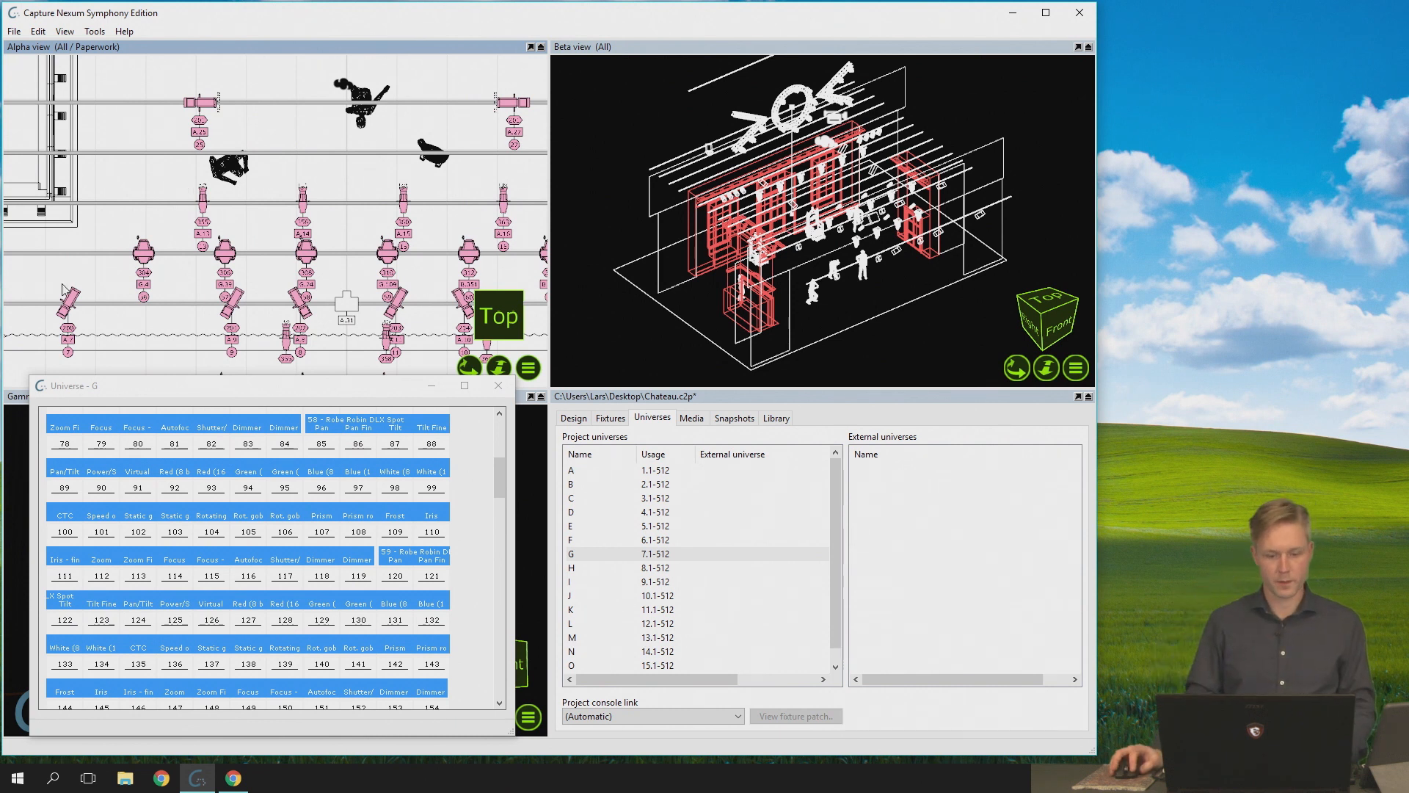
click(498, 386)
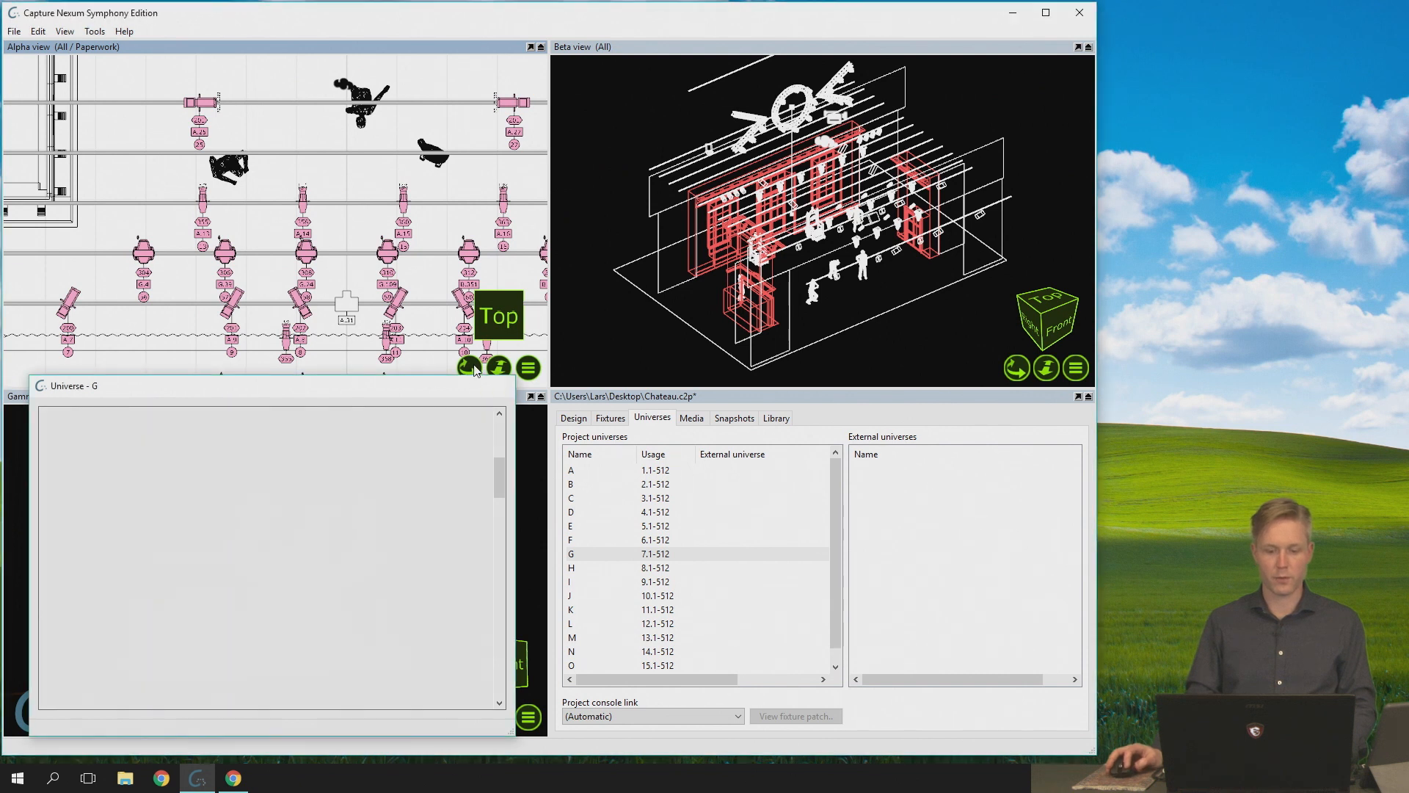
- Select fixtures 56 to 60 one by one in the Alpha view, and reopen the universe G window, placing it below the fixtures
click(142, 253)
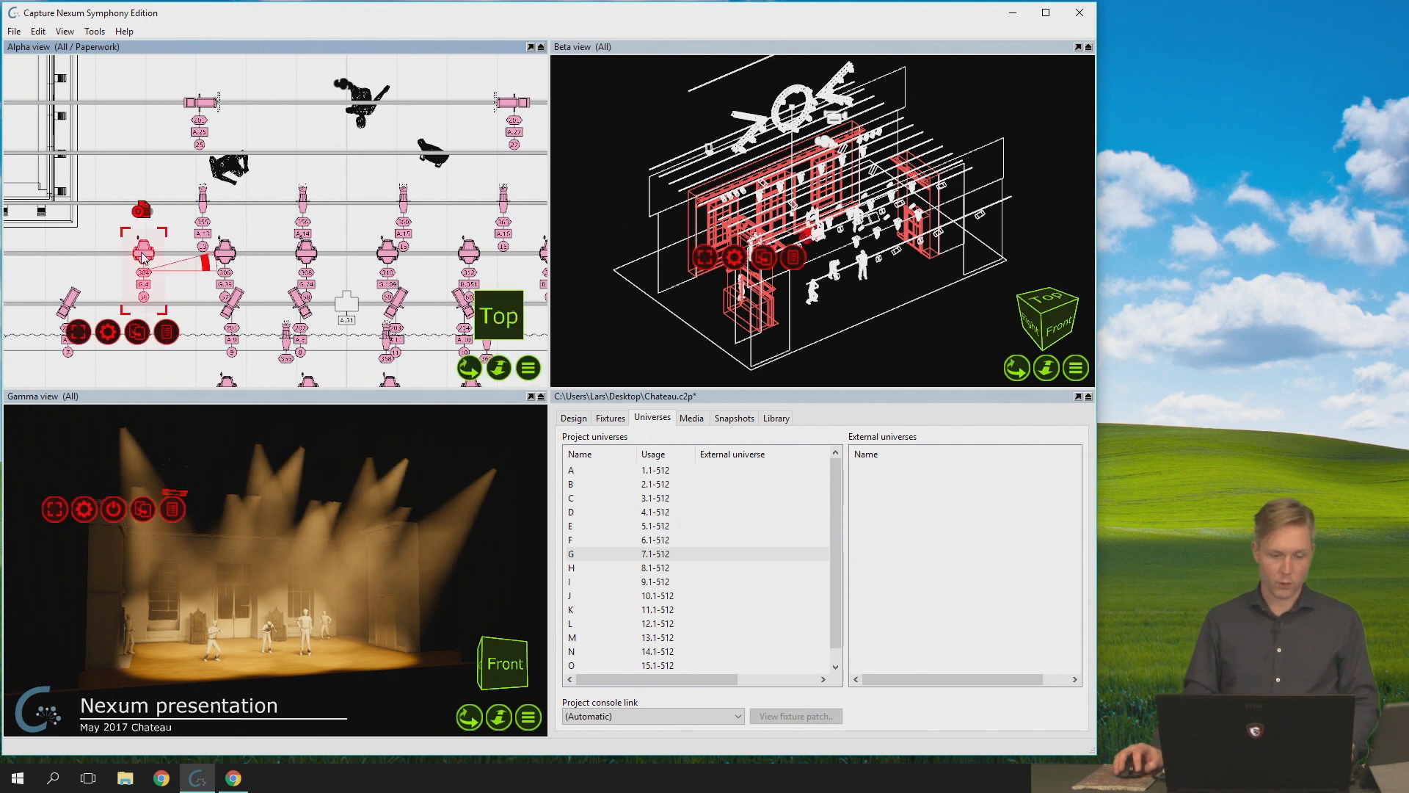
ctrl+click(307, 254)
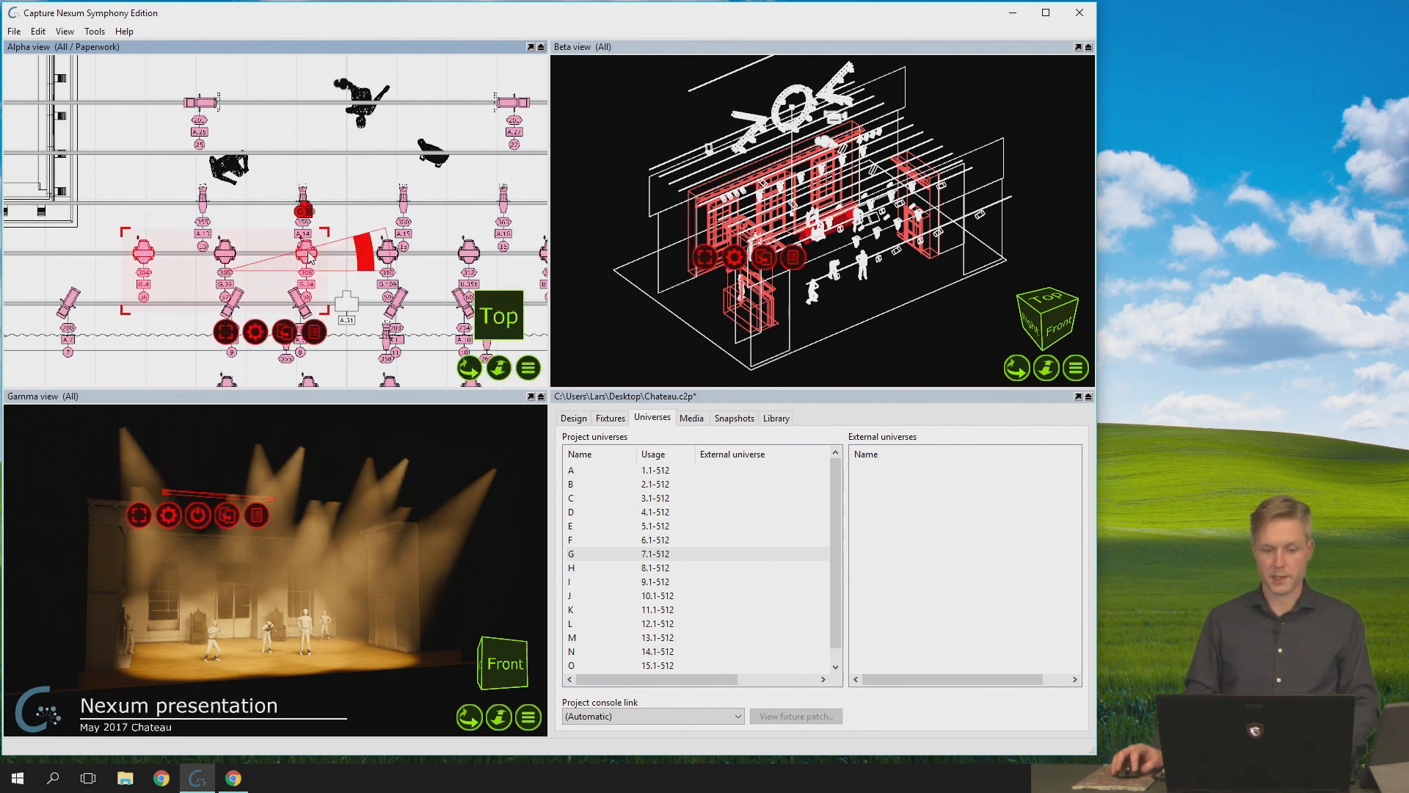
ctrl+click(385, 253)
ctrl+click(468, 255)
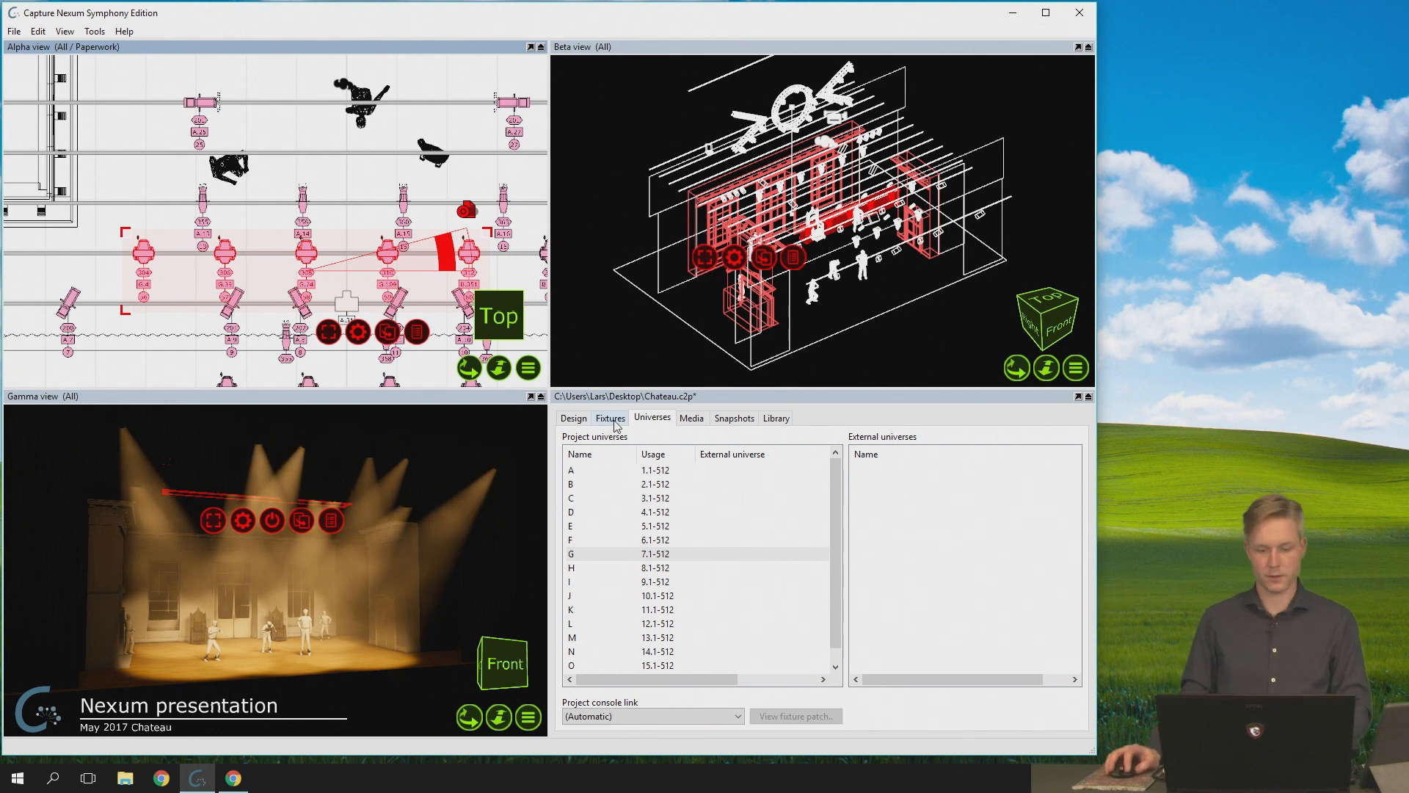
double_click(603, 556)
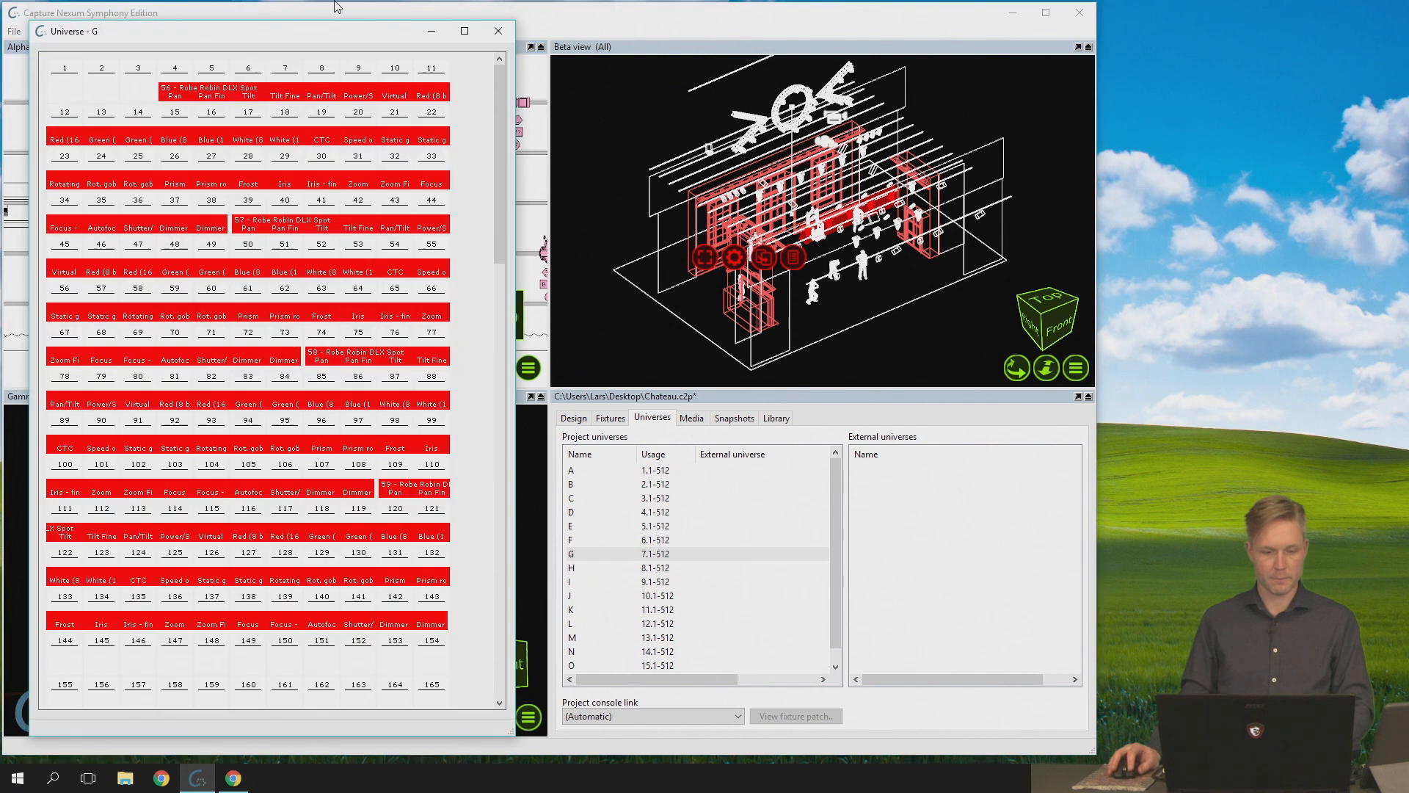
drag(317, 25, 305, 376)
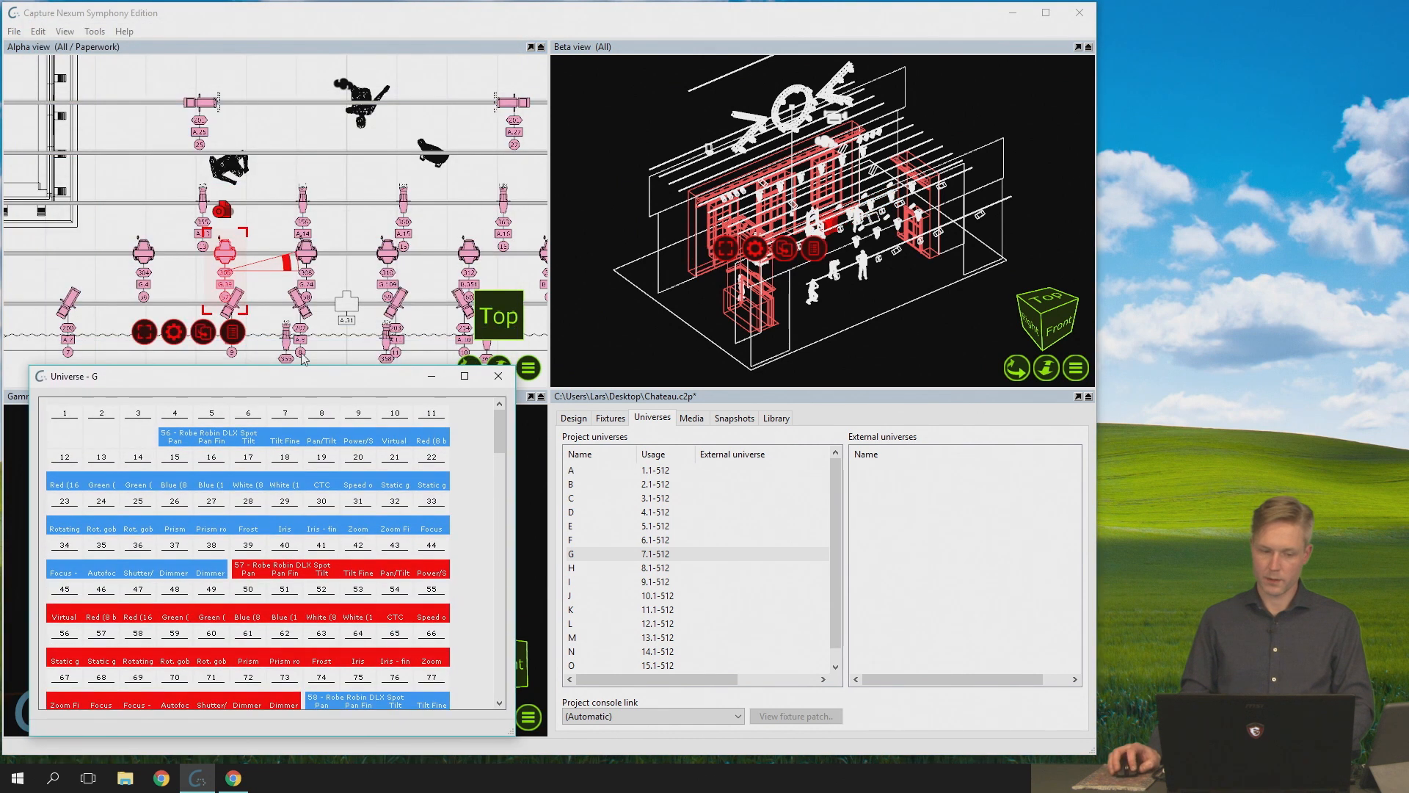
- Select fixtures 56, 58 and 57 in that order in the Alpha view and patch them to universe G from start address G.1
click(143, 254)
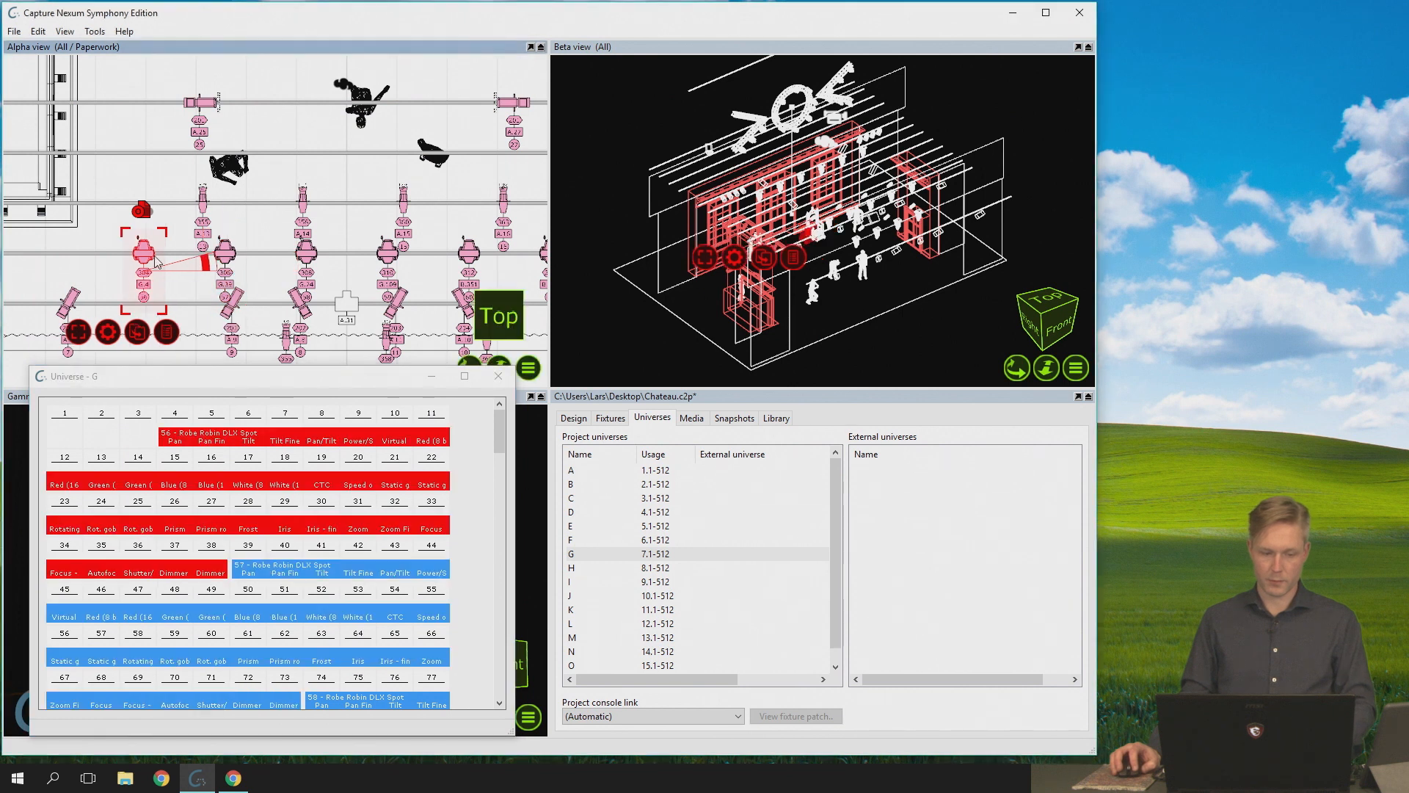
shift+click(310, 256)
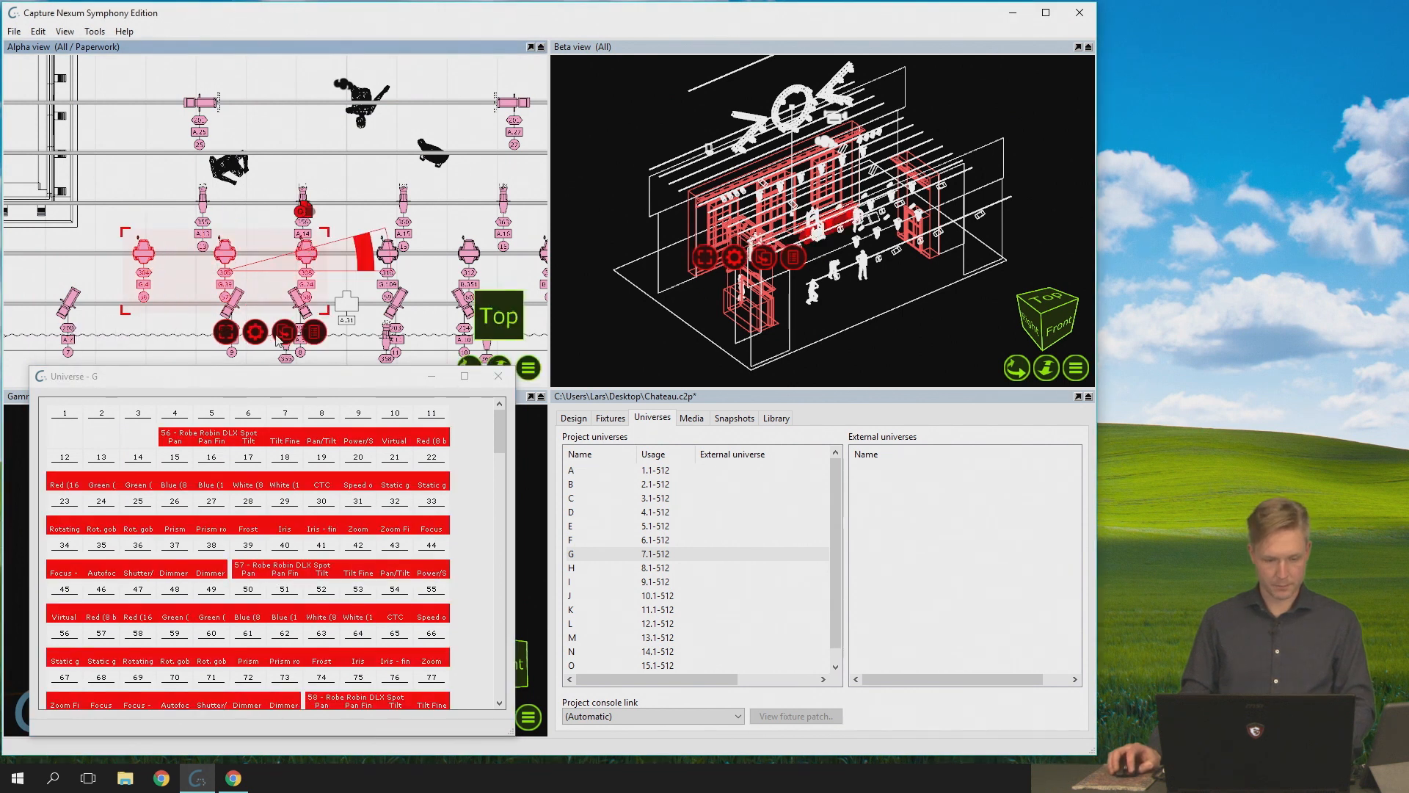
drag(275, 348, 69, 425)
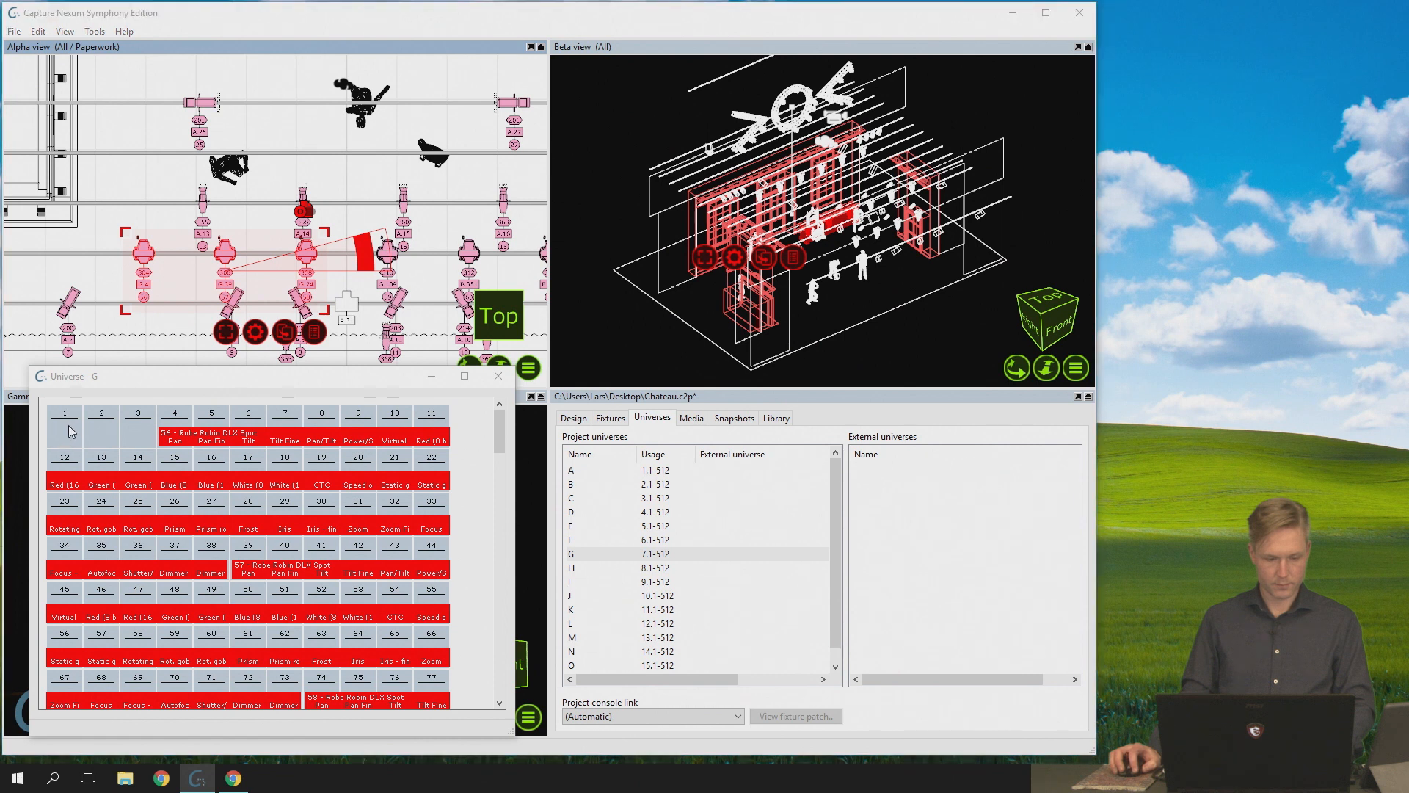
click(228, 614)
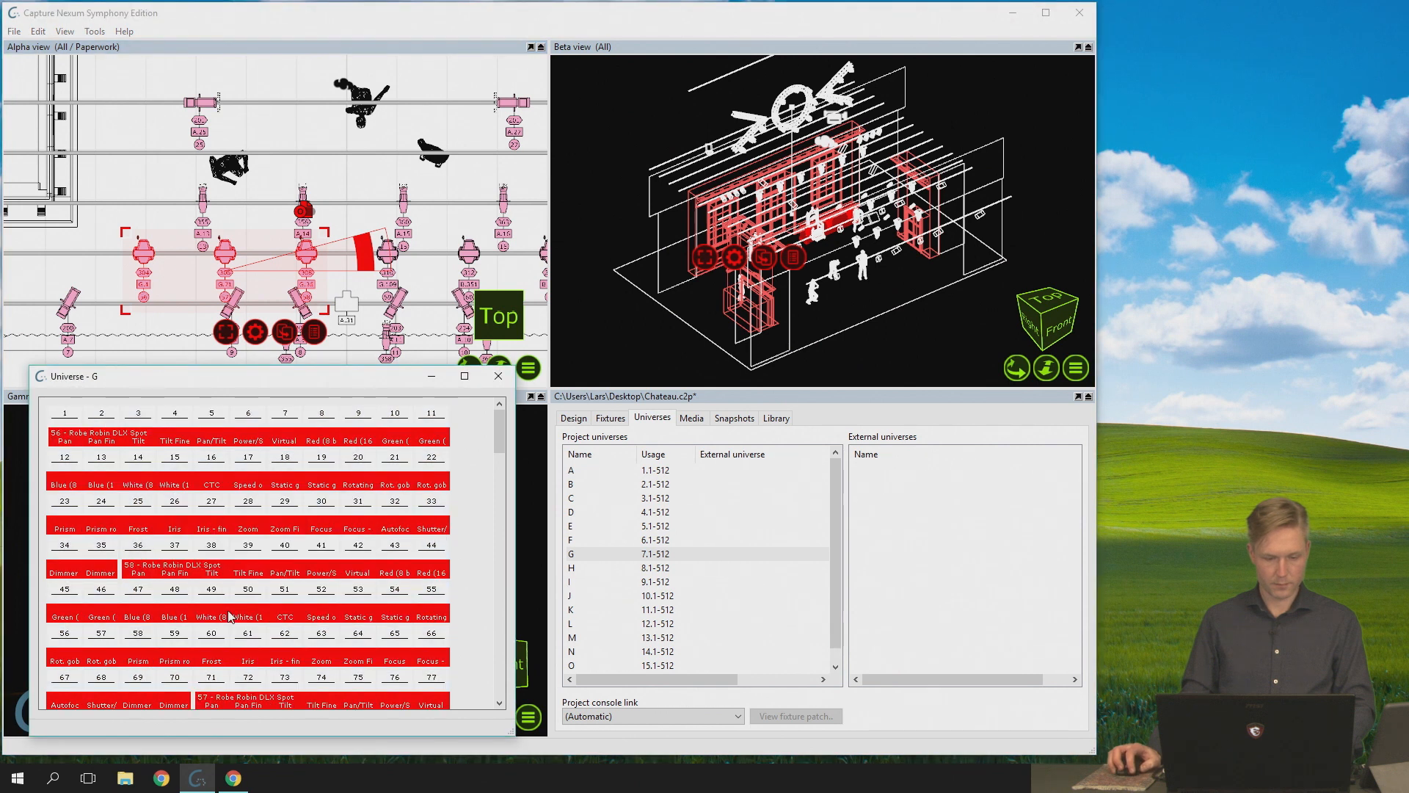
- Clear the selection, check the patch order by selecting 56, 58 and 57 in universe G, and close the universe window
click(113, 311)
click(126, 433)
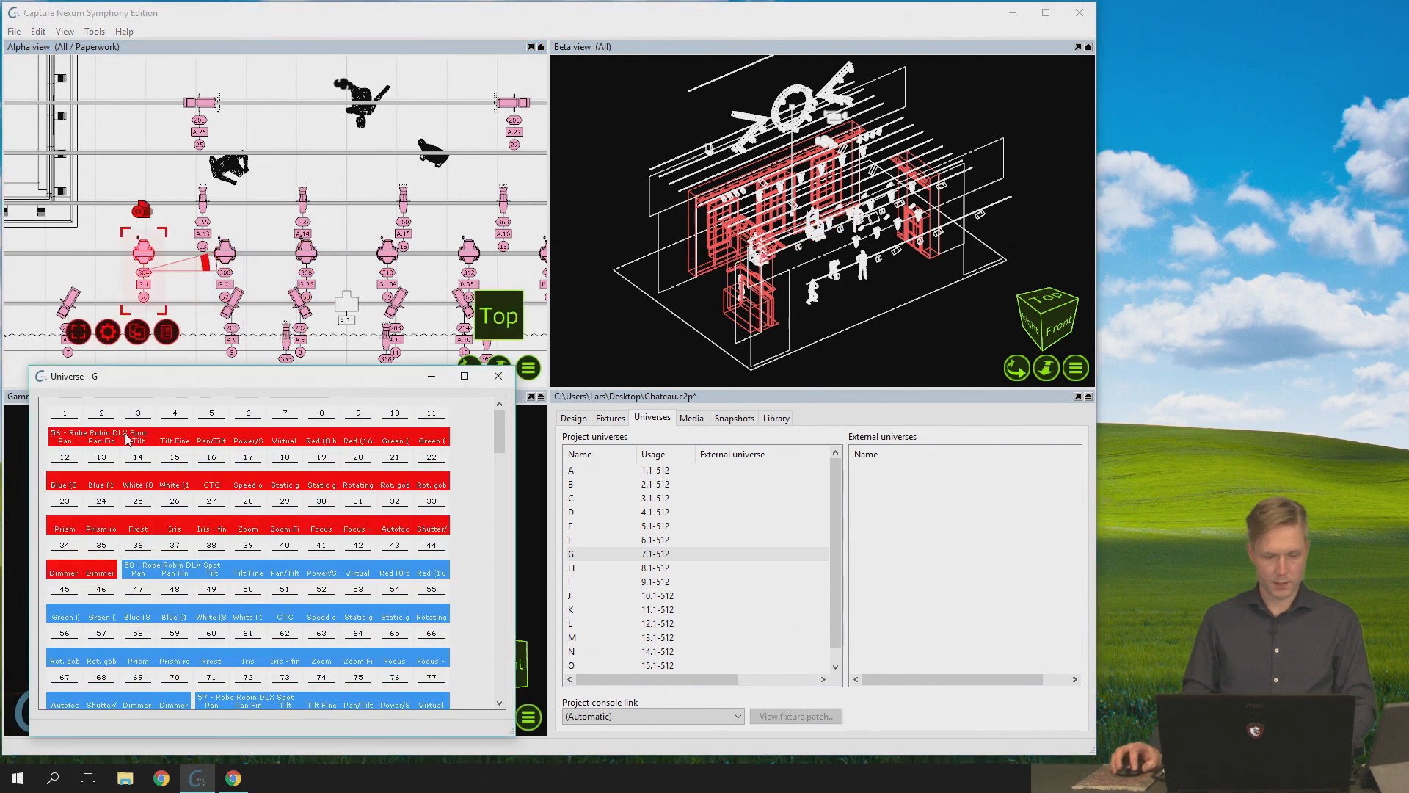
click(224, 576)
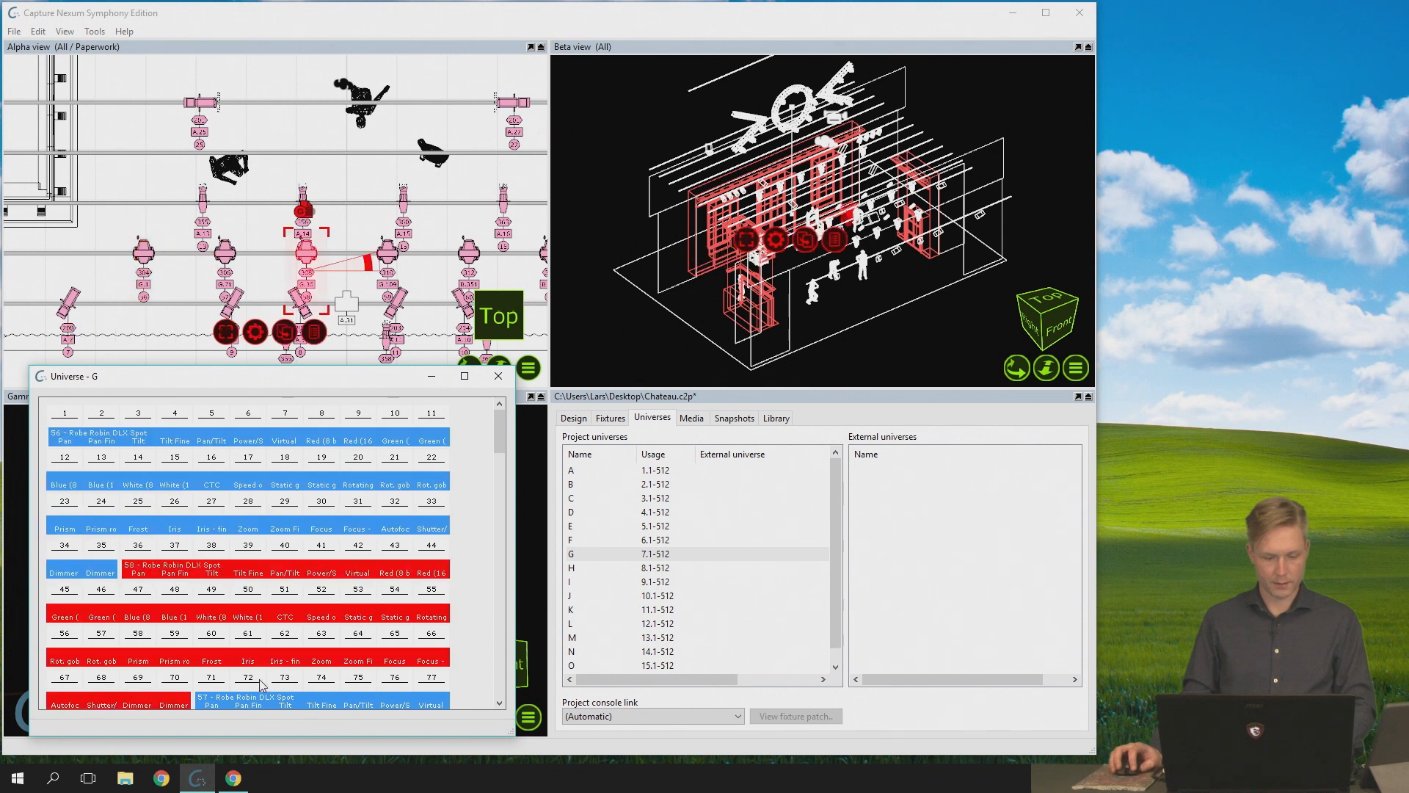
click(268, 703)
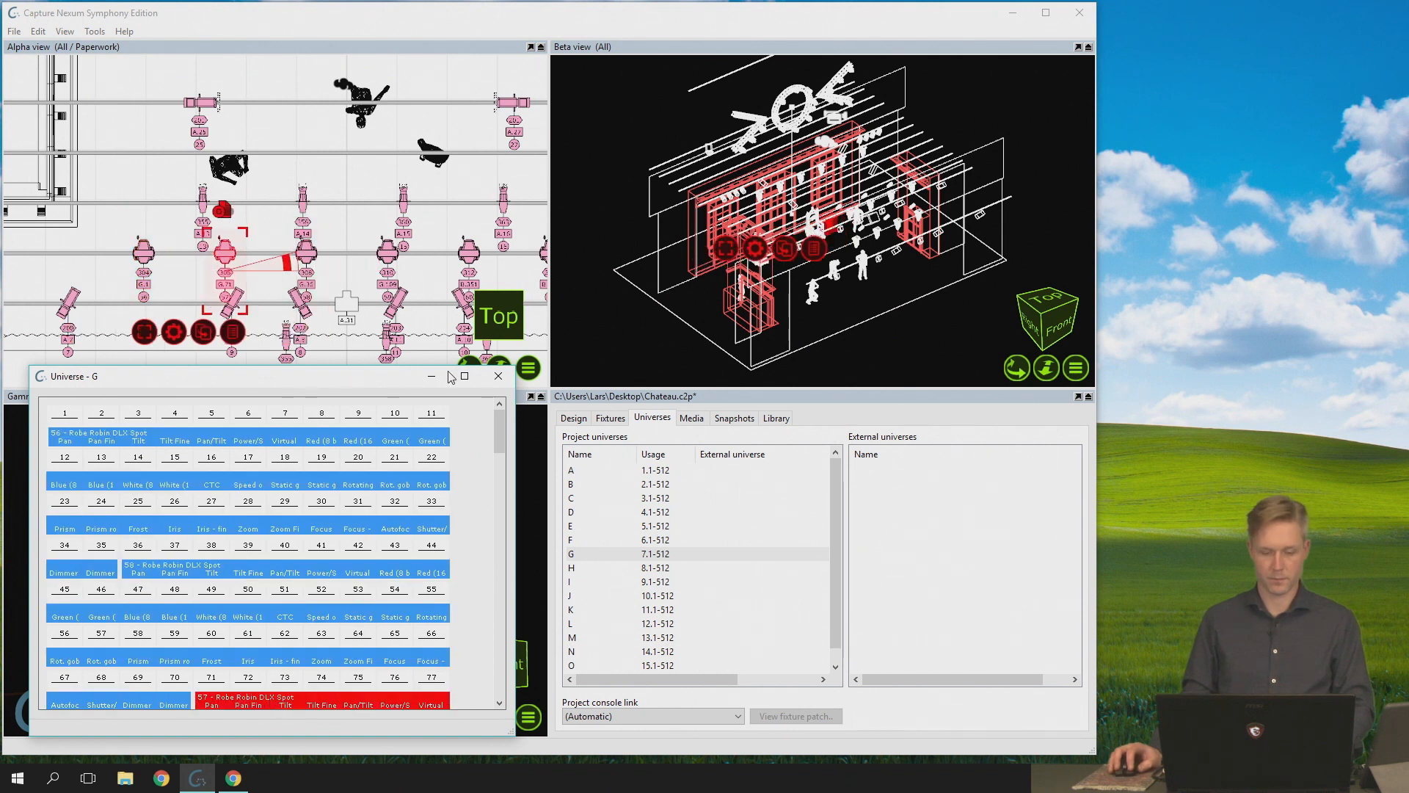
click(498, 375)
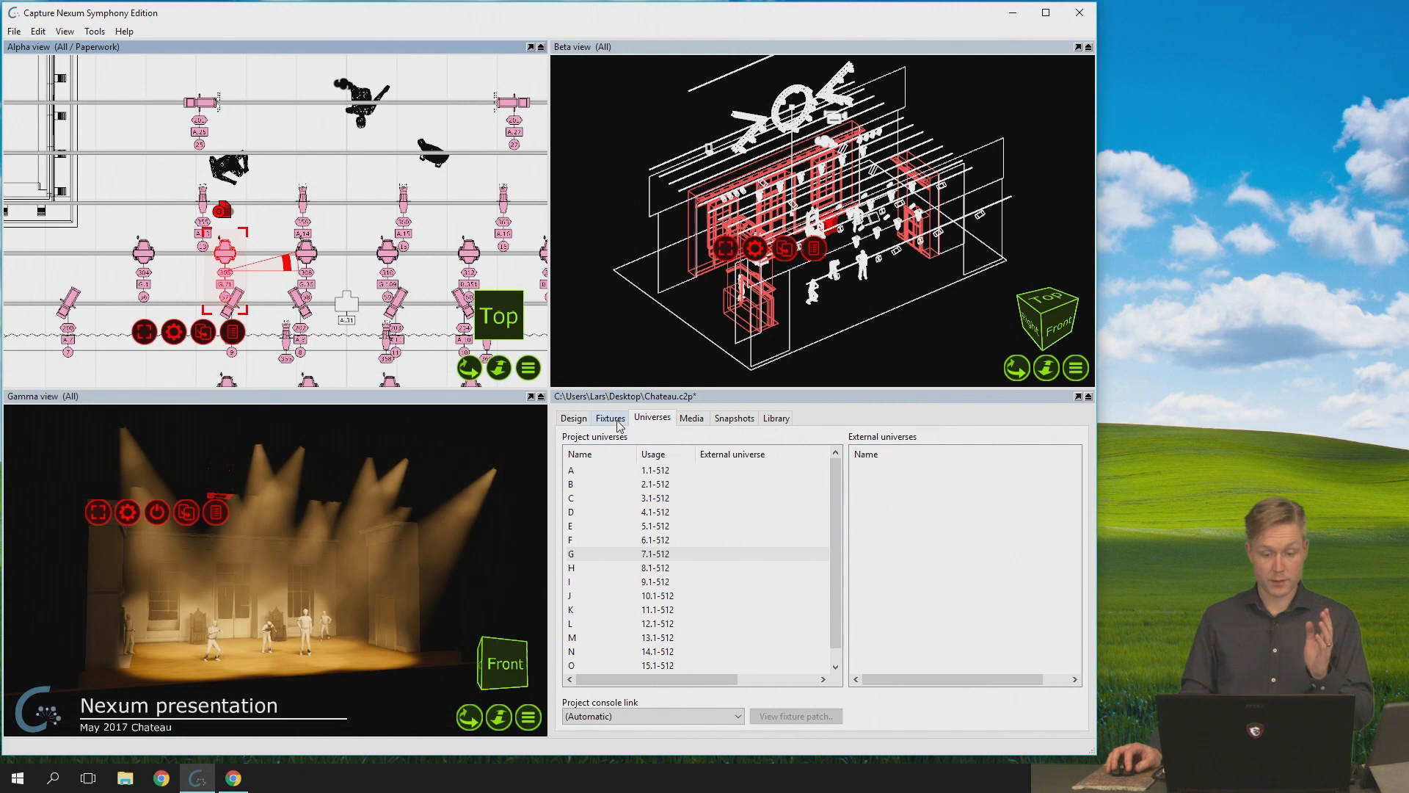
- Add the Robin DLX Spots on channels 54 to 57, 59 and 60 to the selection from the project fixtures list, and clear the selection
click(610, 418)
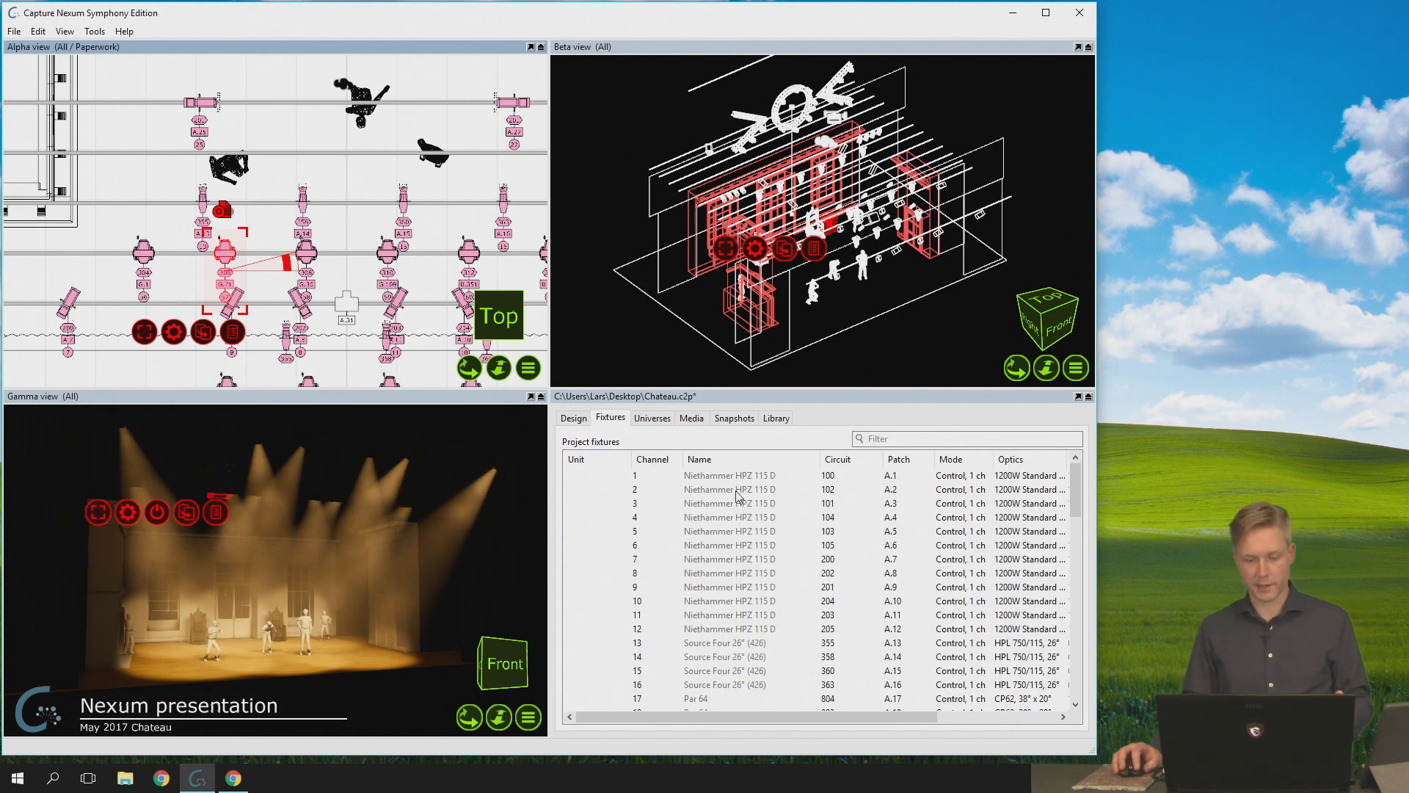
scroll(825, 528, down, 16)
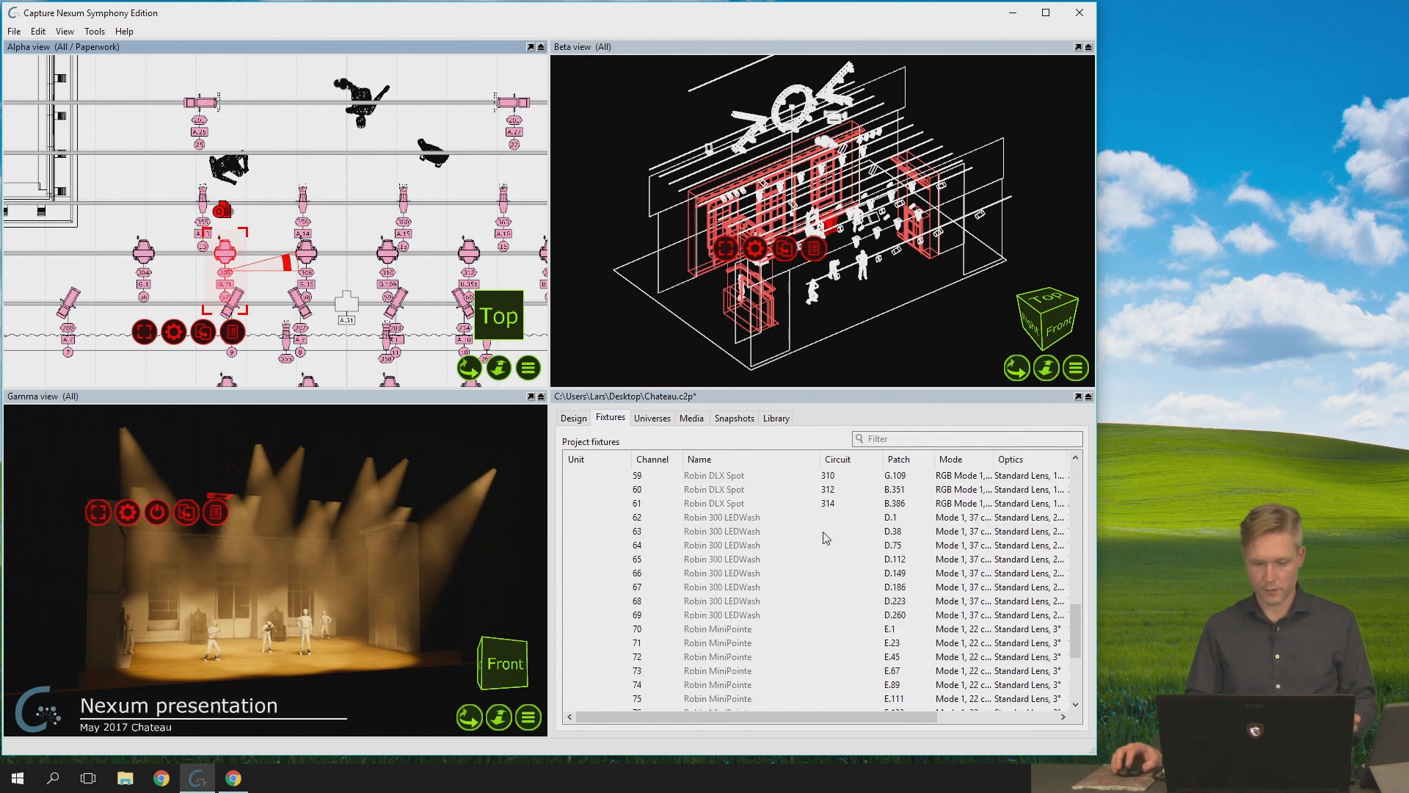
click(753, 559)
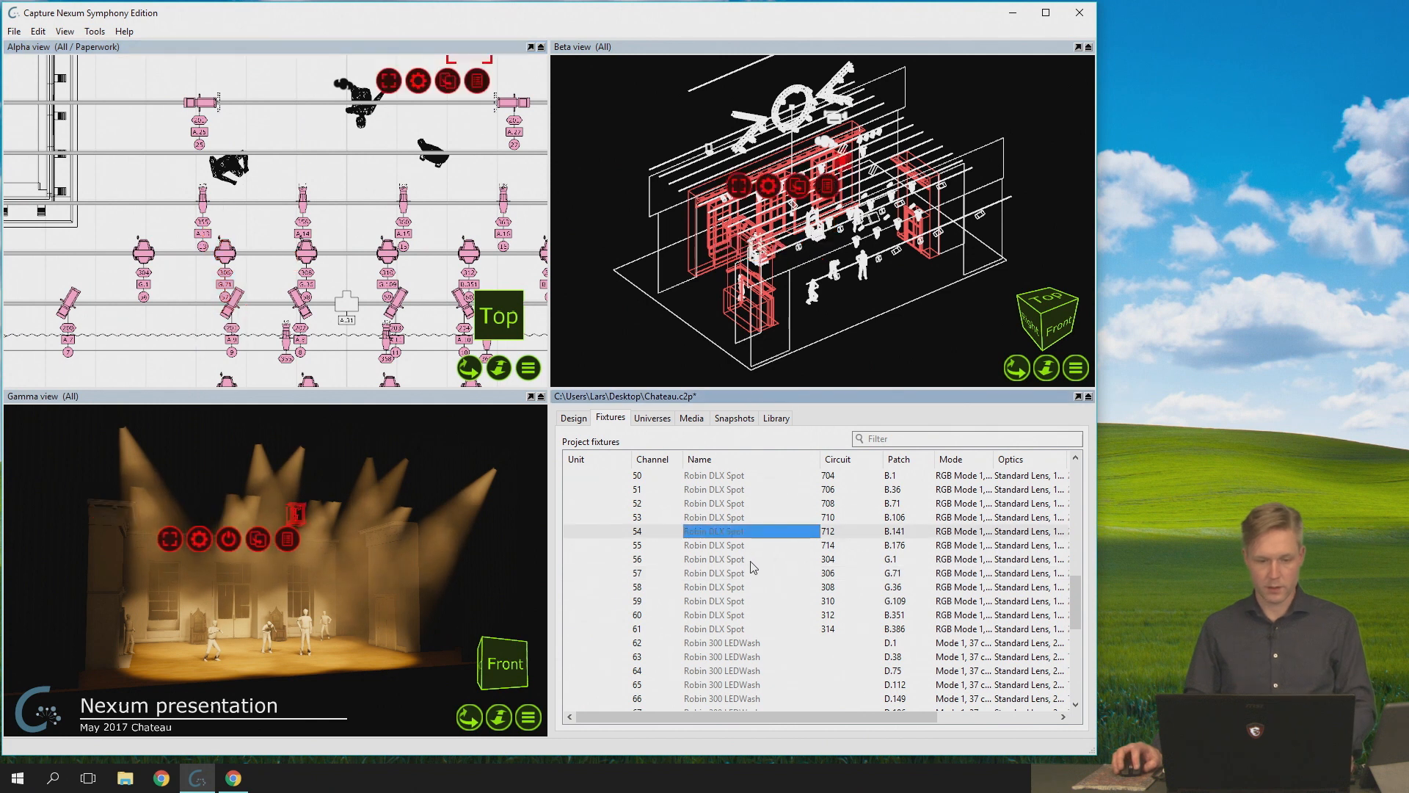
click(749, 543)
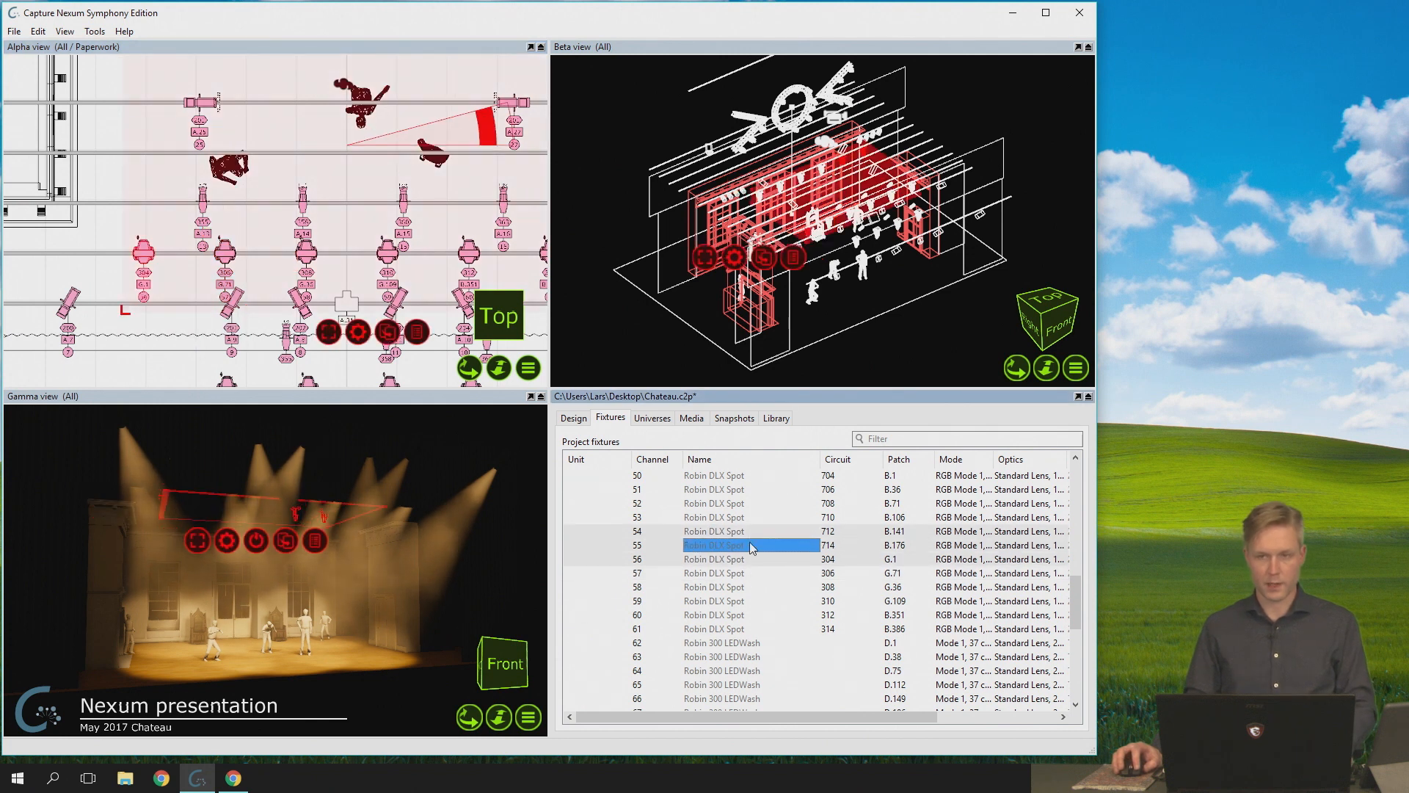
click(748, 617)
click(751, 599)
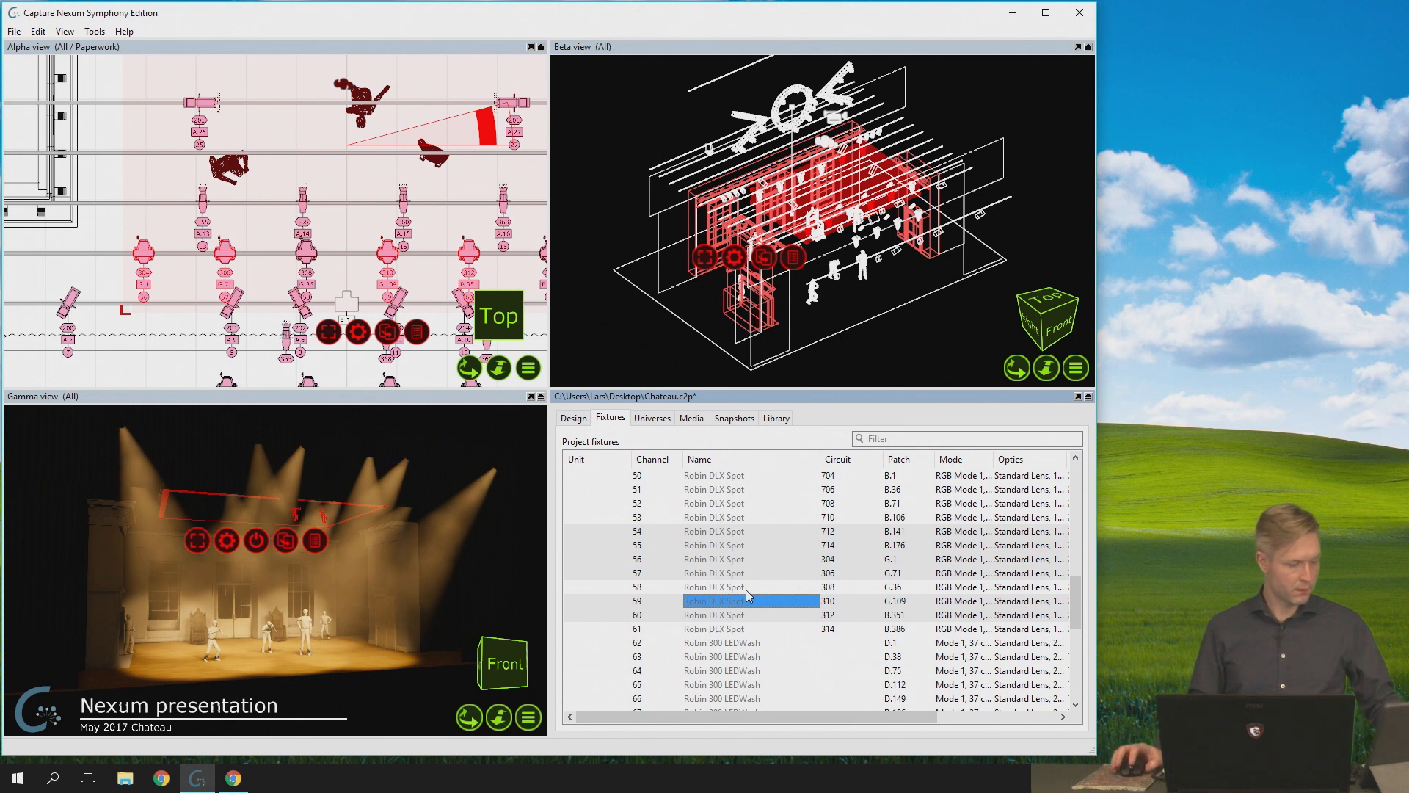
click(104, 172)
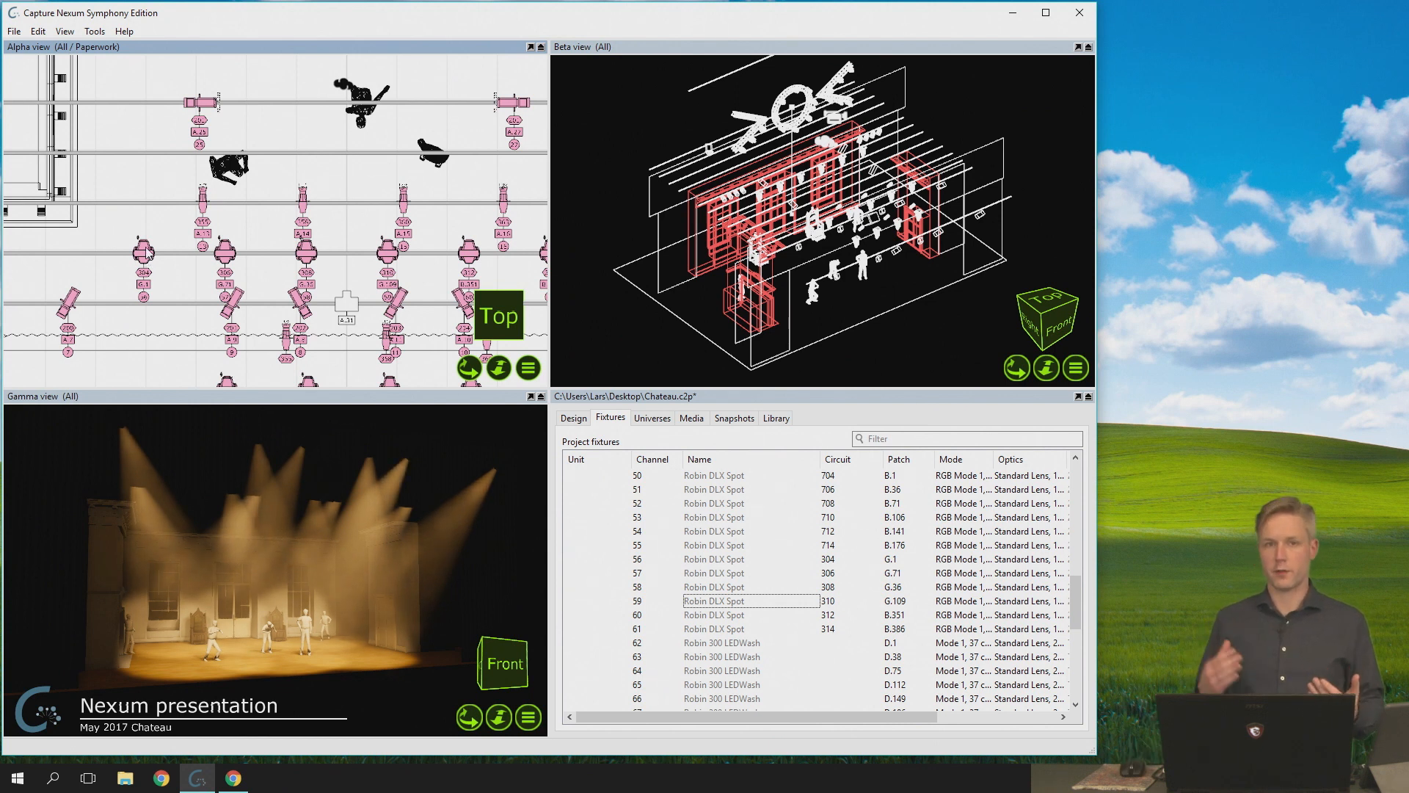
- Select the human figure just above fixture 13 in the Alpha view and deselect it again, repeating this several times
click(222, 171)
click(246, 224)
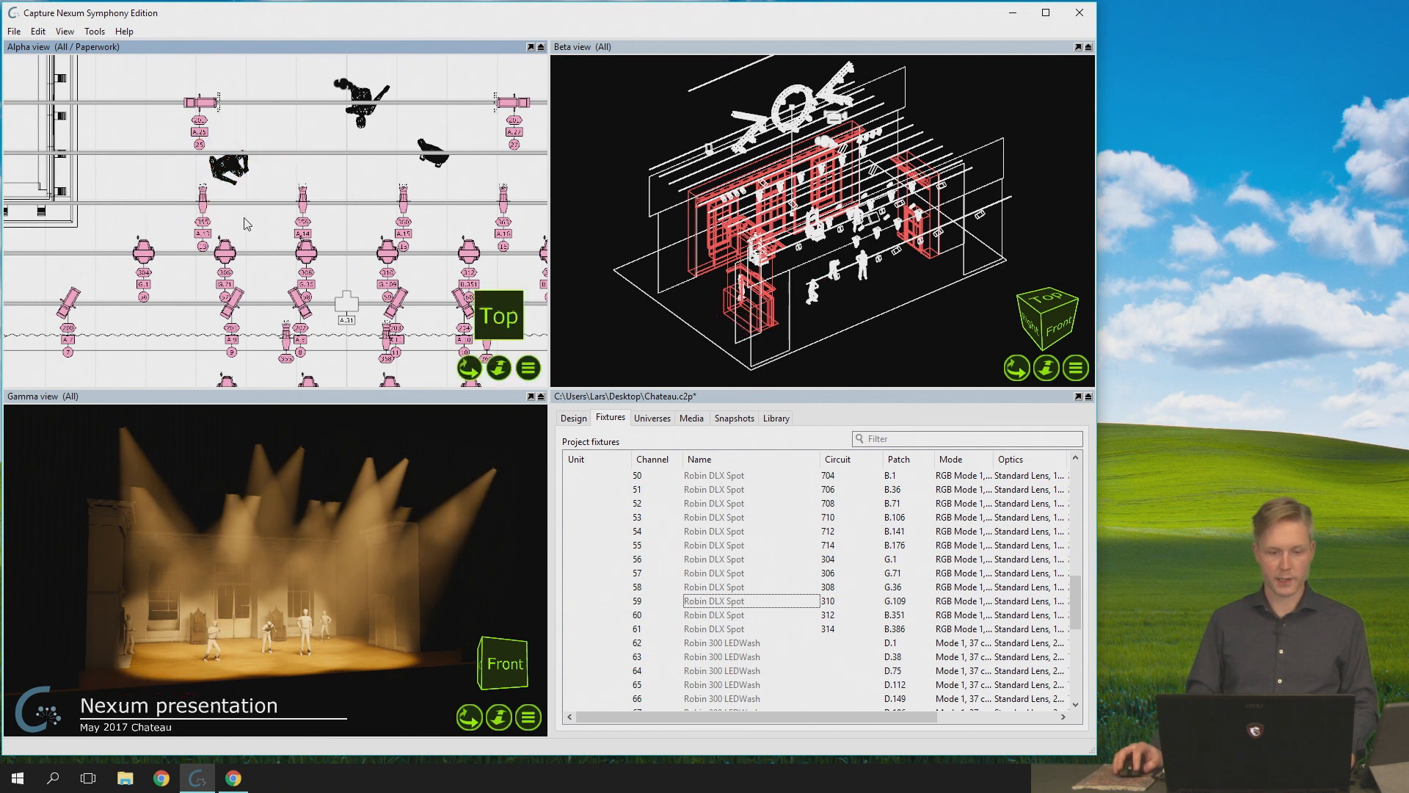
click(227, 170)
click(221, 195)
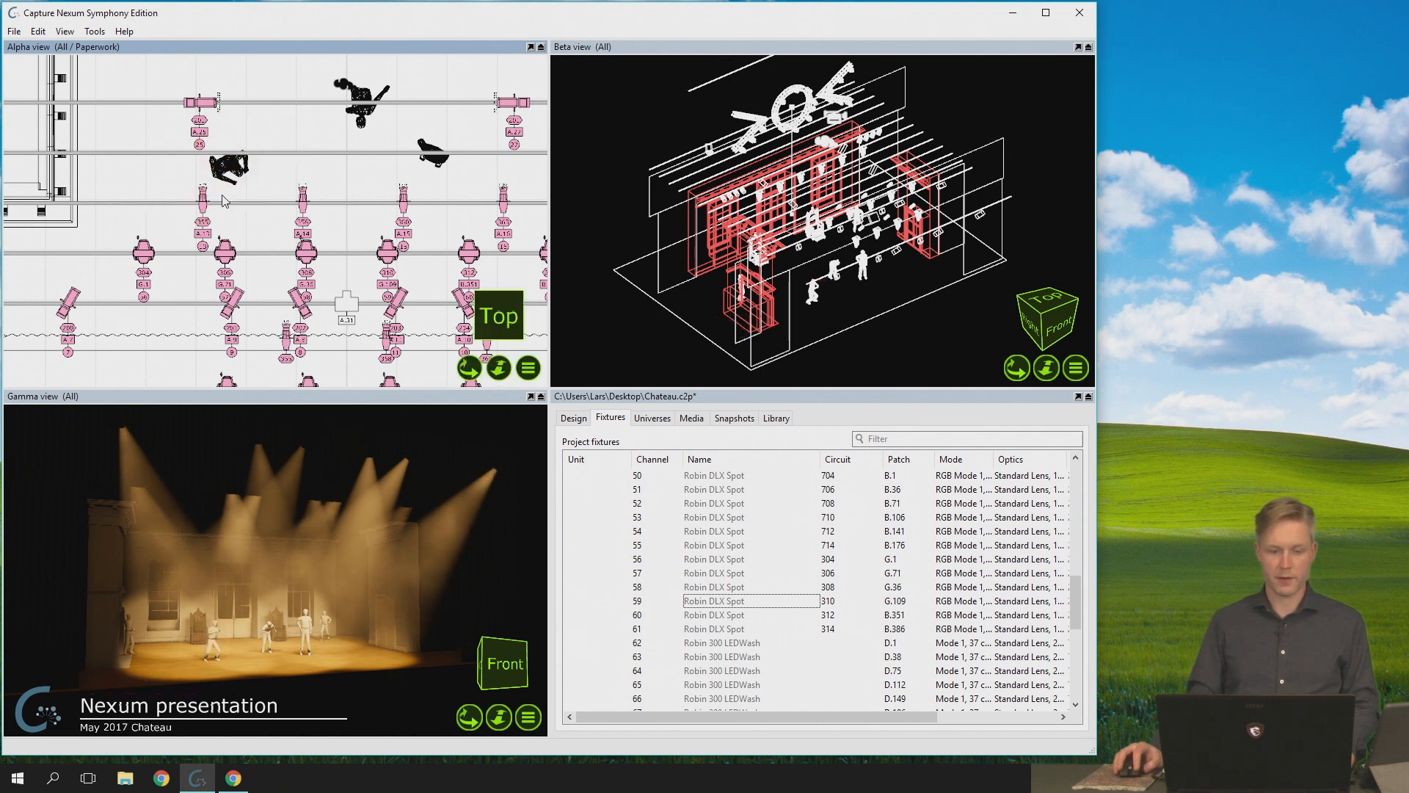
click(221, 172)
click(216, 195)
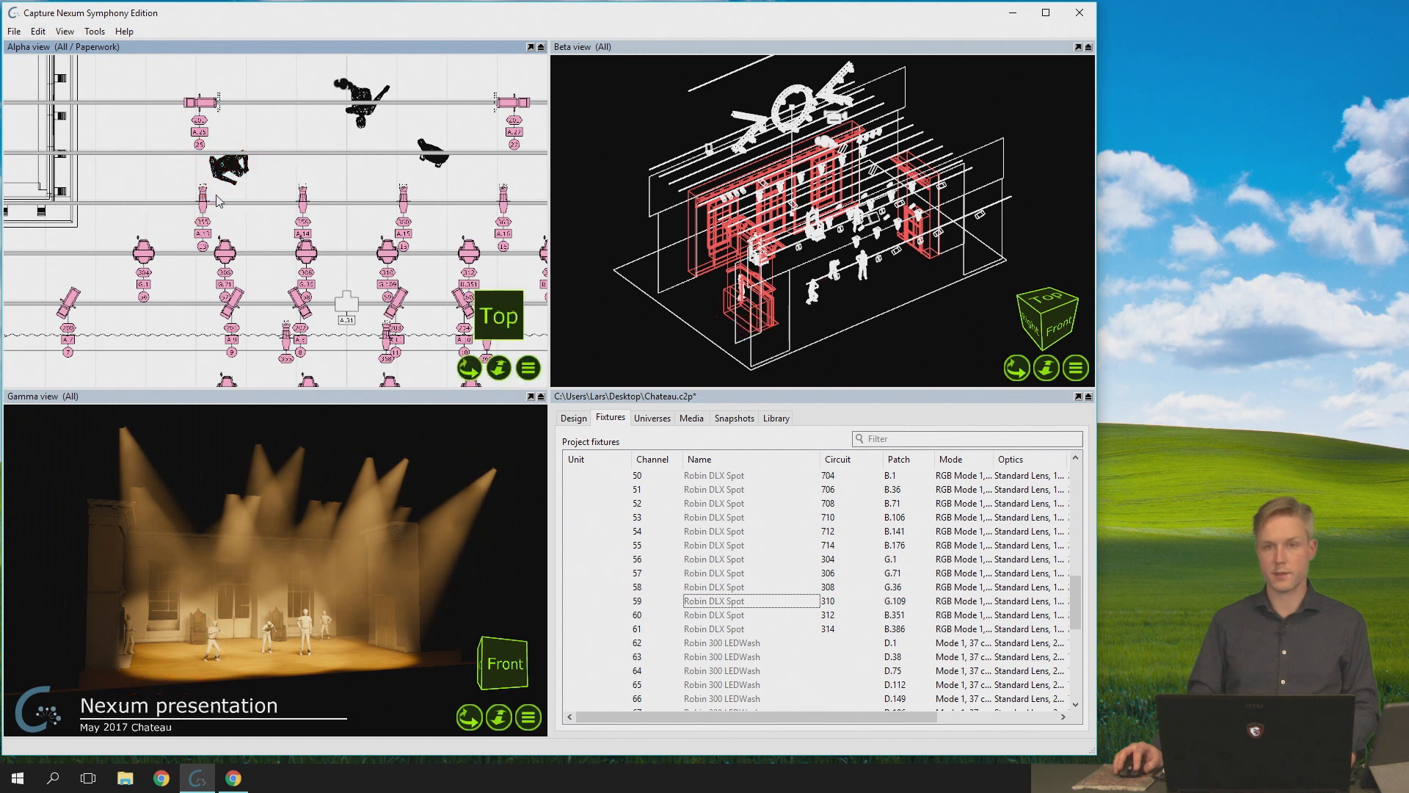
click(228, 169)
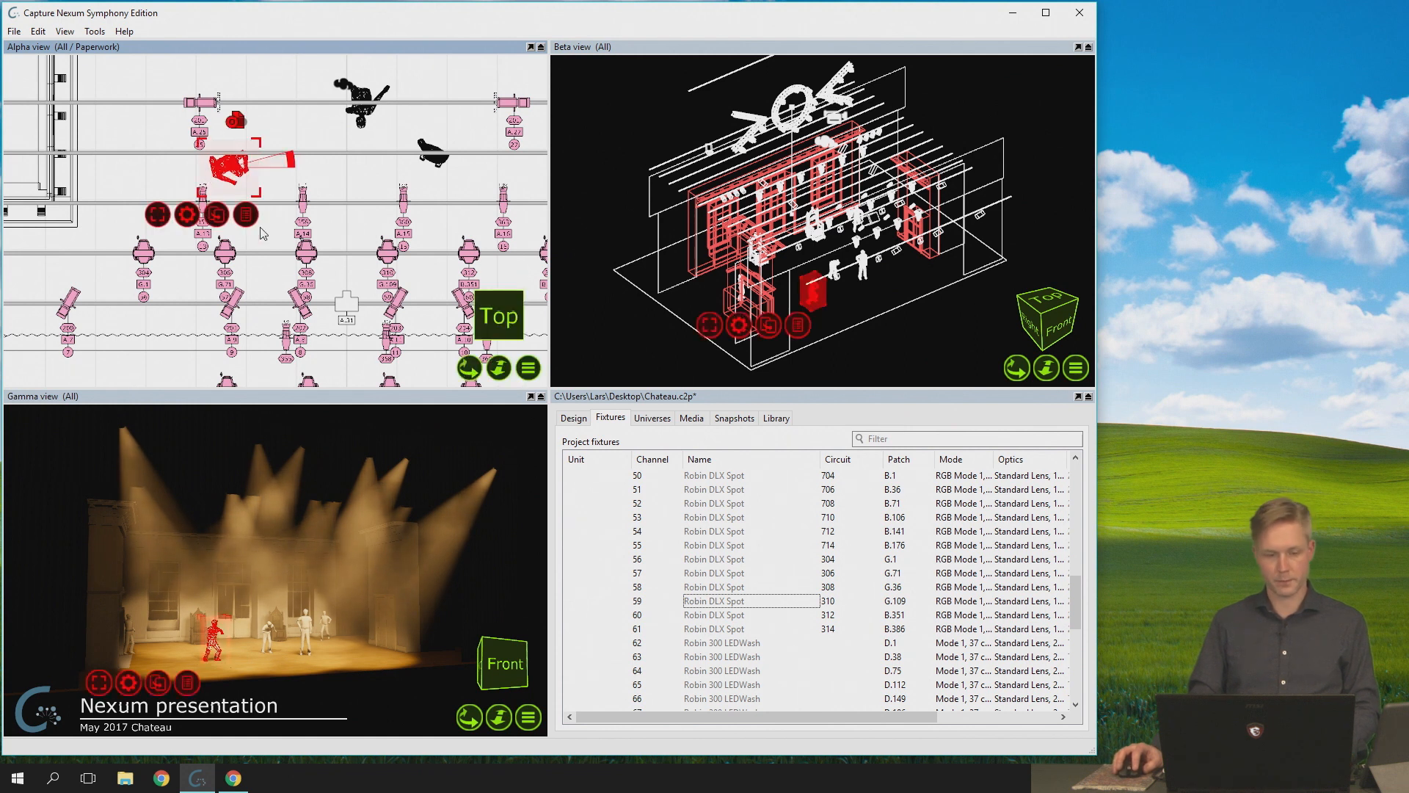
click(328, 181)
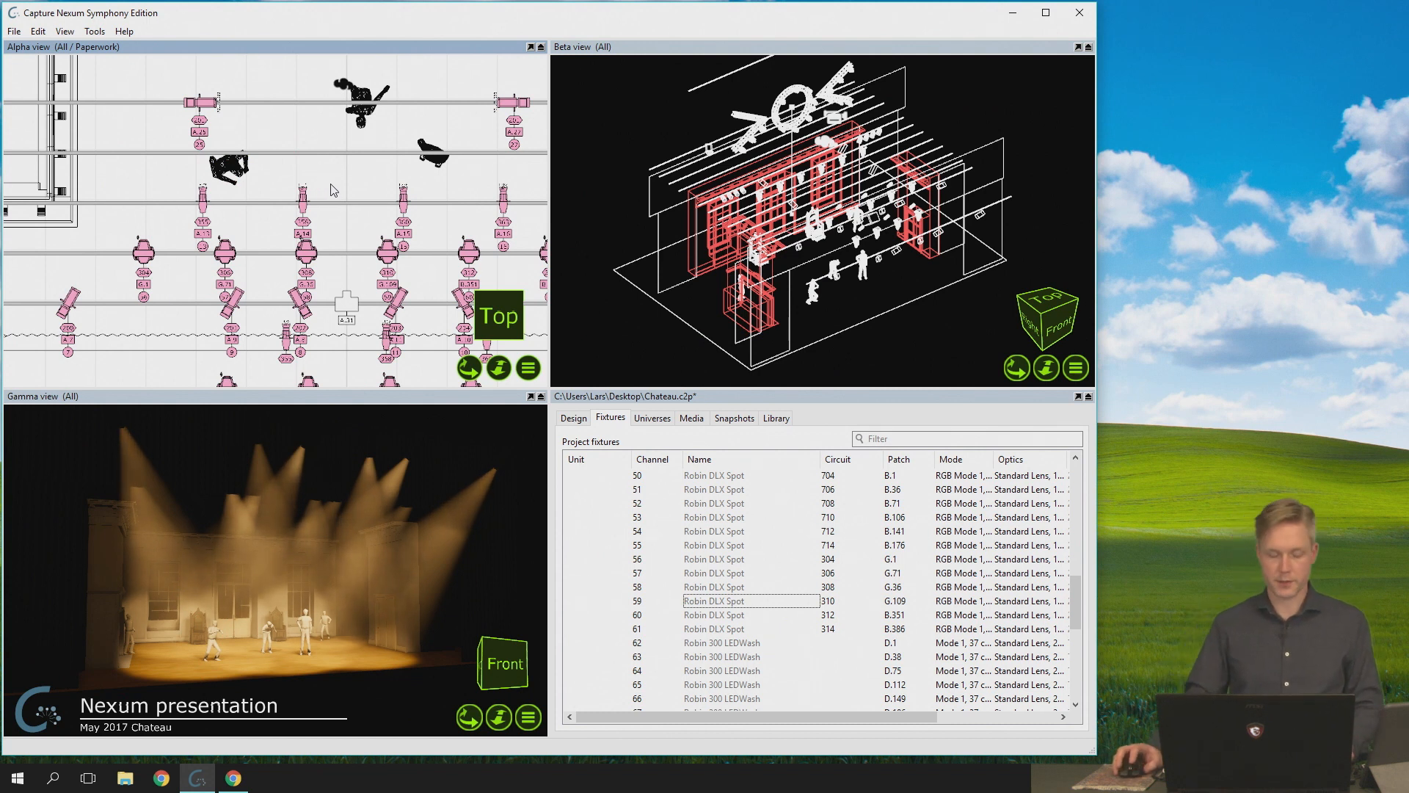
- Select only the circuit, patch and channel labels of fixture 56 in the Alpha view
click(145, 291)
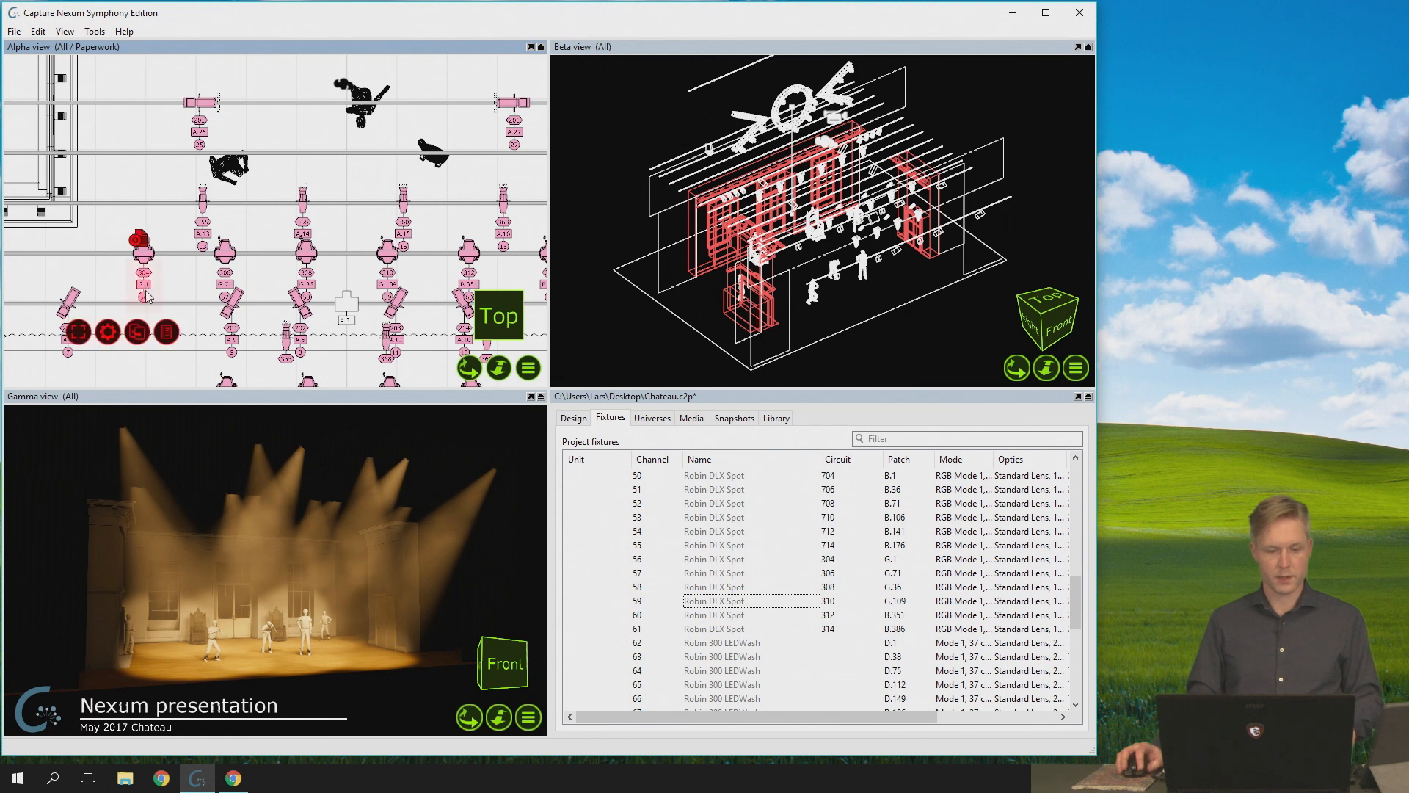
scroll(146, 292, up, 3)
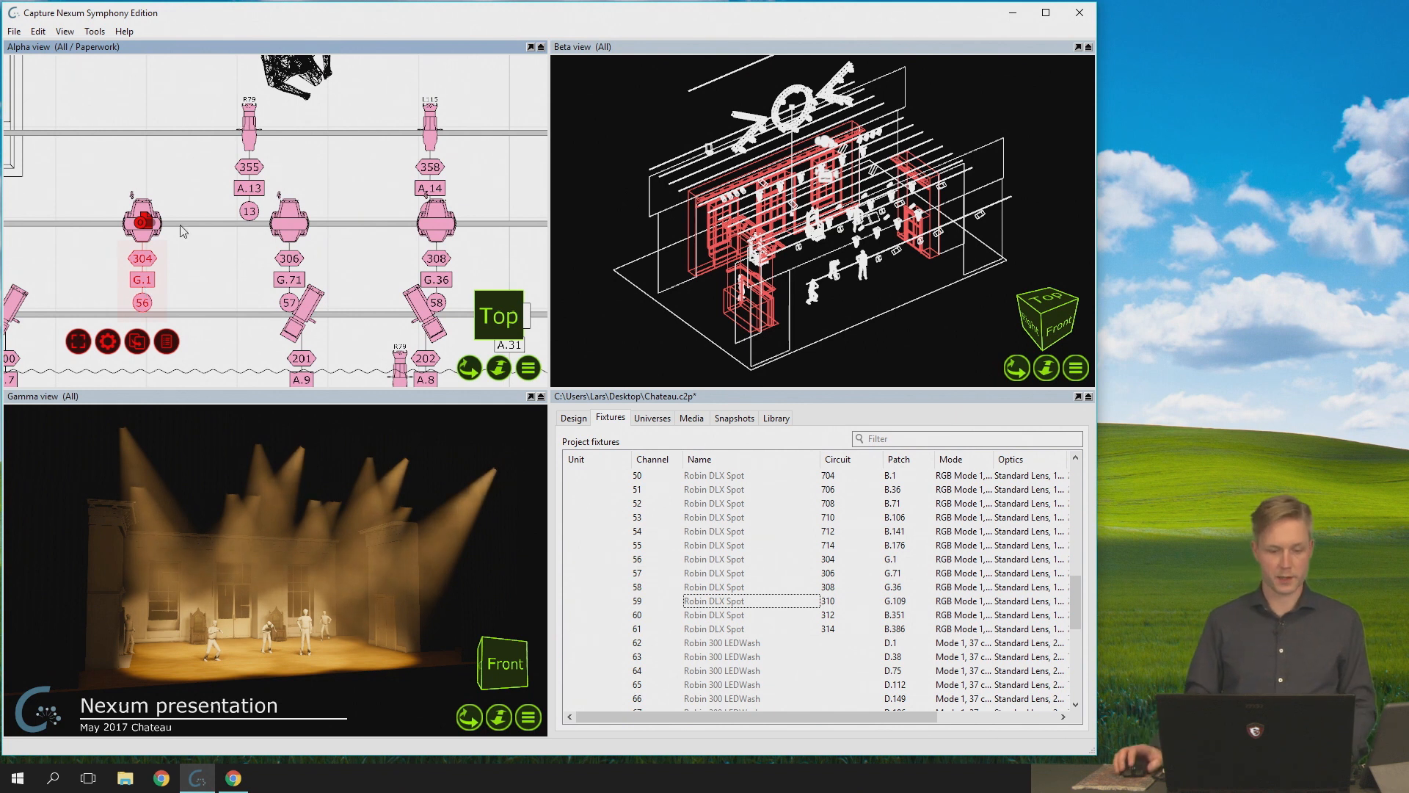
- Select the whole circular truss group in the Beta view, select a single fixture inside it, and clear the selection
scroll(775, 93, up, 5)
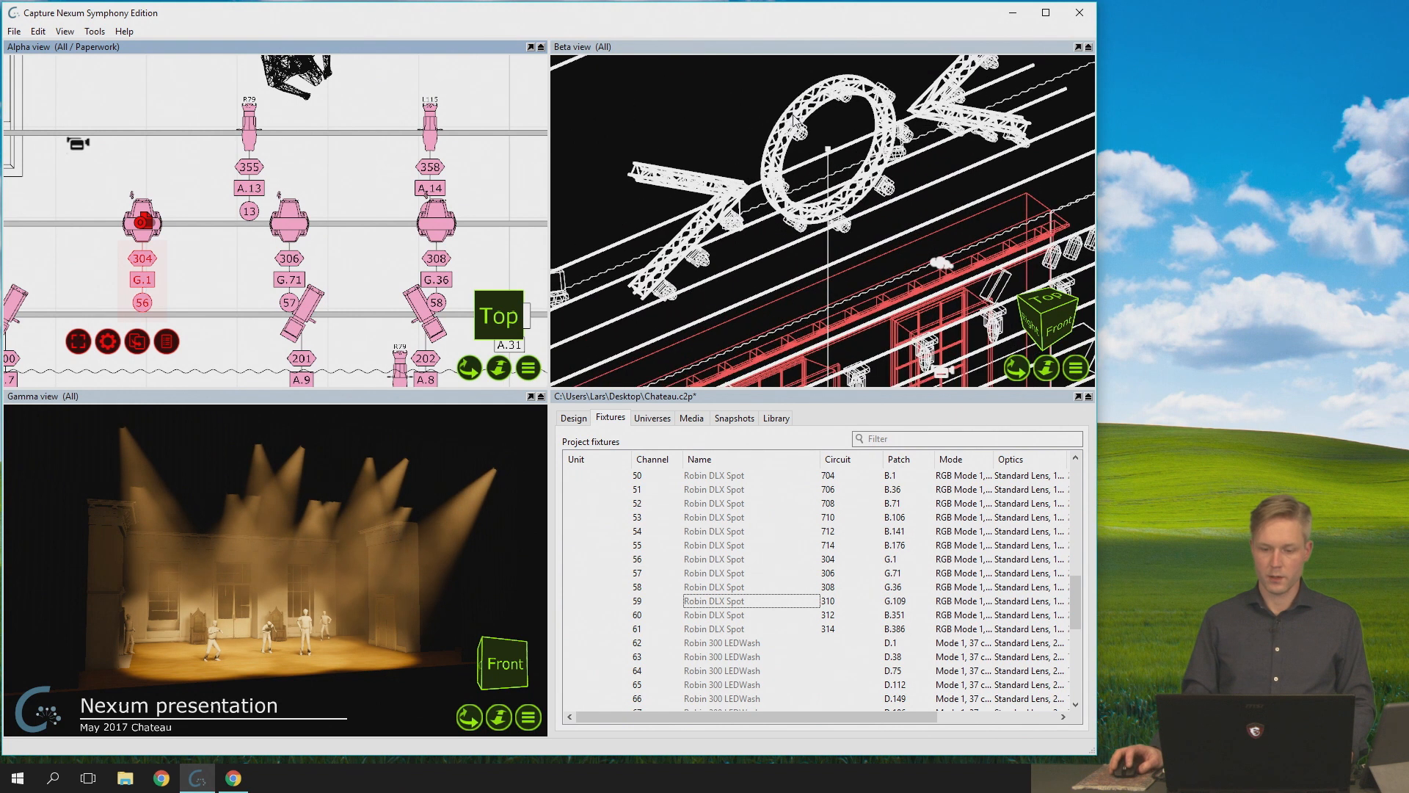
click(838, 186)
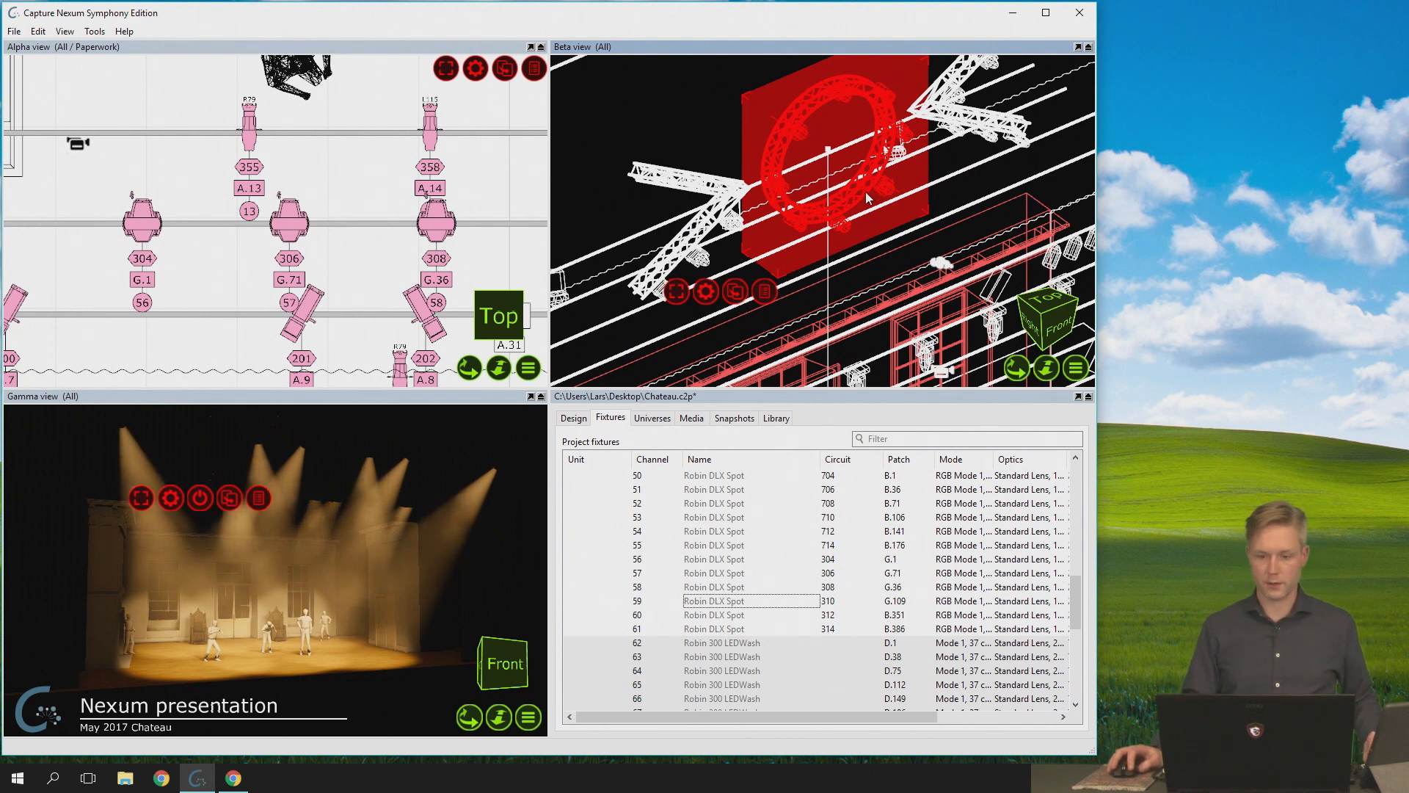
click(800, 134)
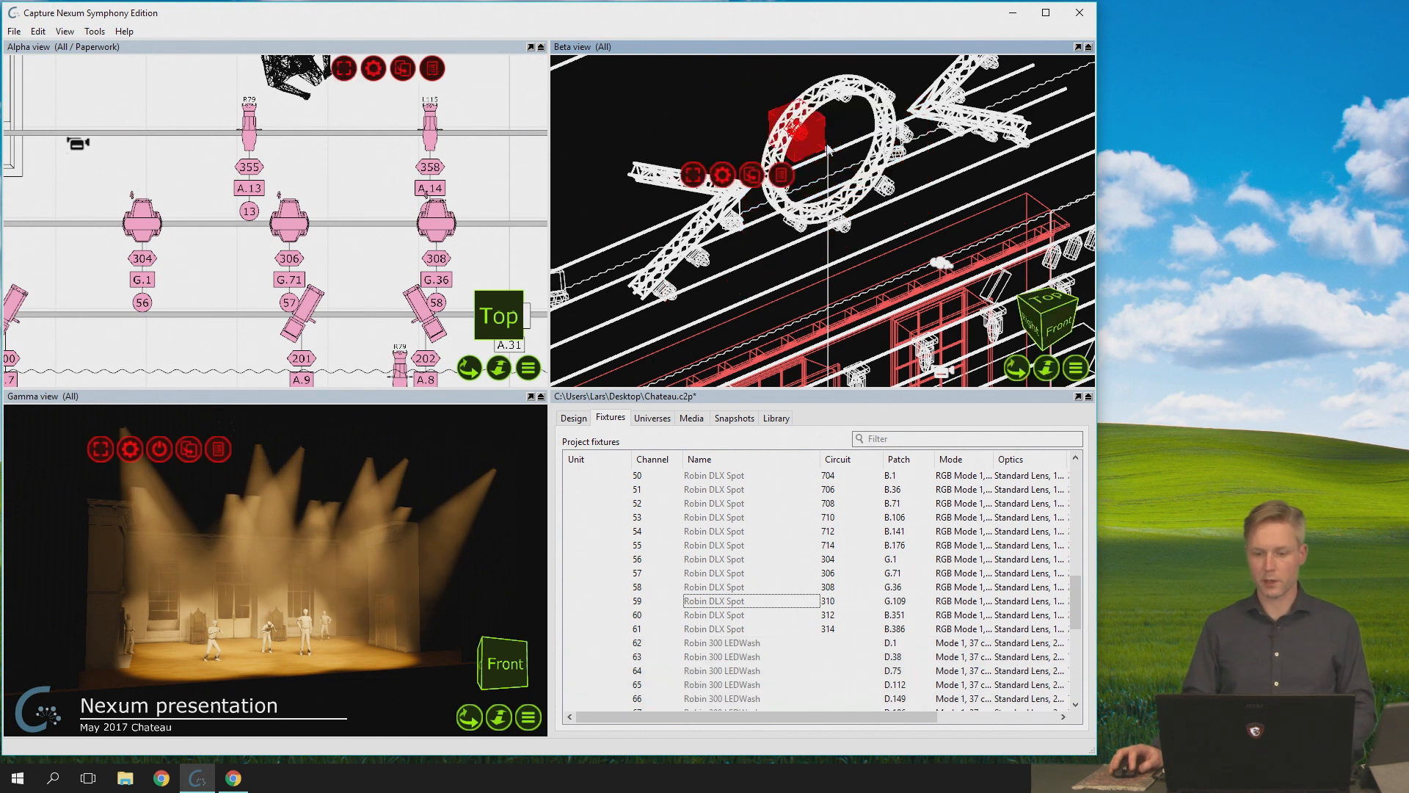
click(749, 84)
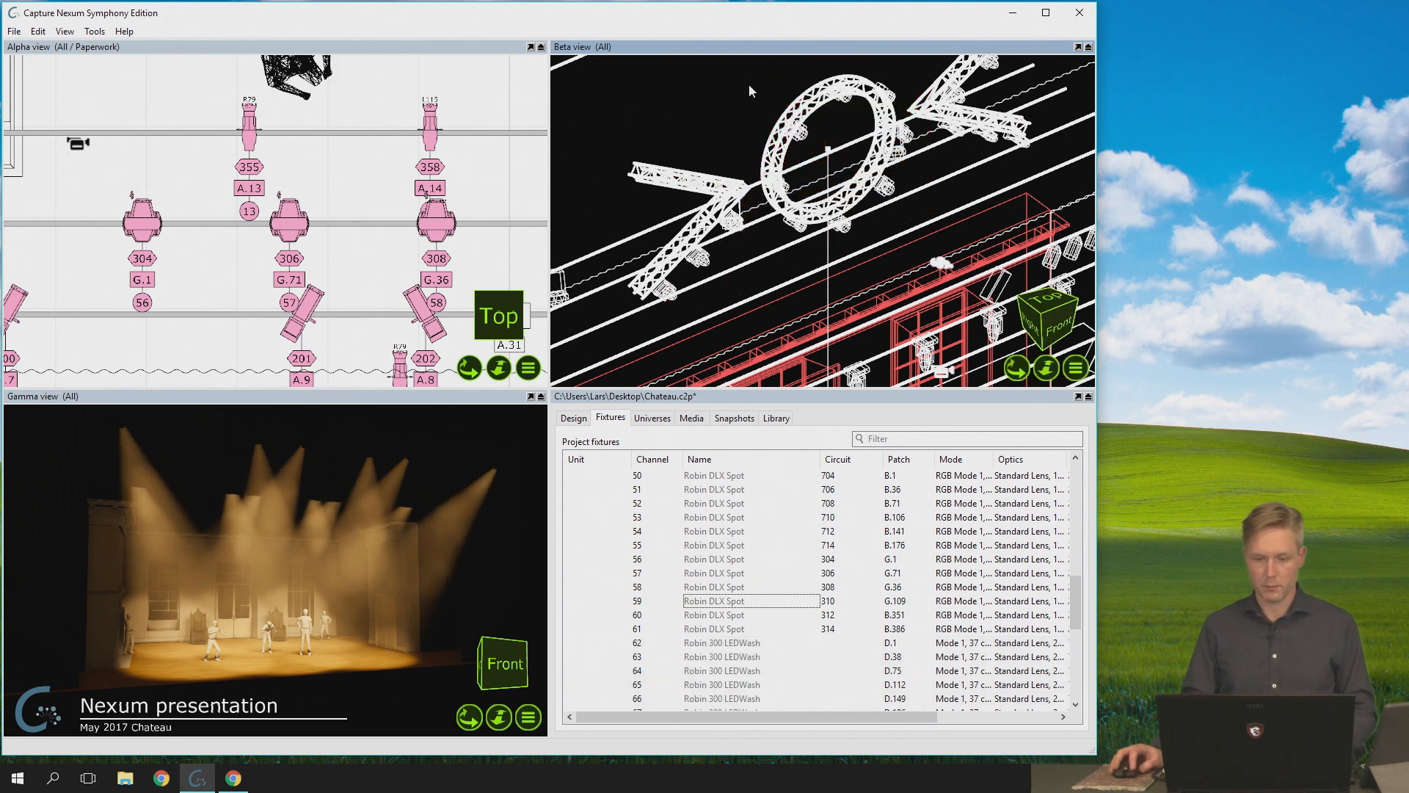
- Select the circular truss group in the Beta view, remove several individual fixtures from the selection, and clear it
click(804, 135)
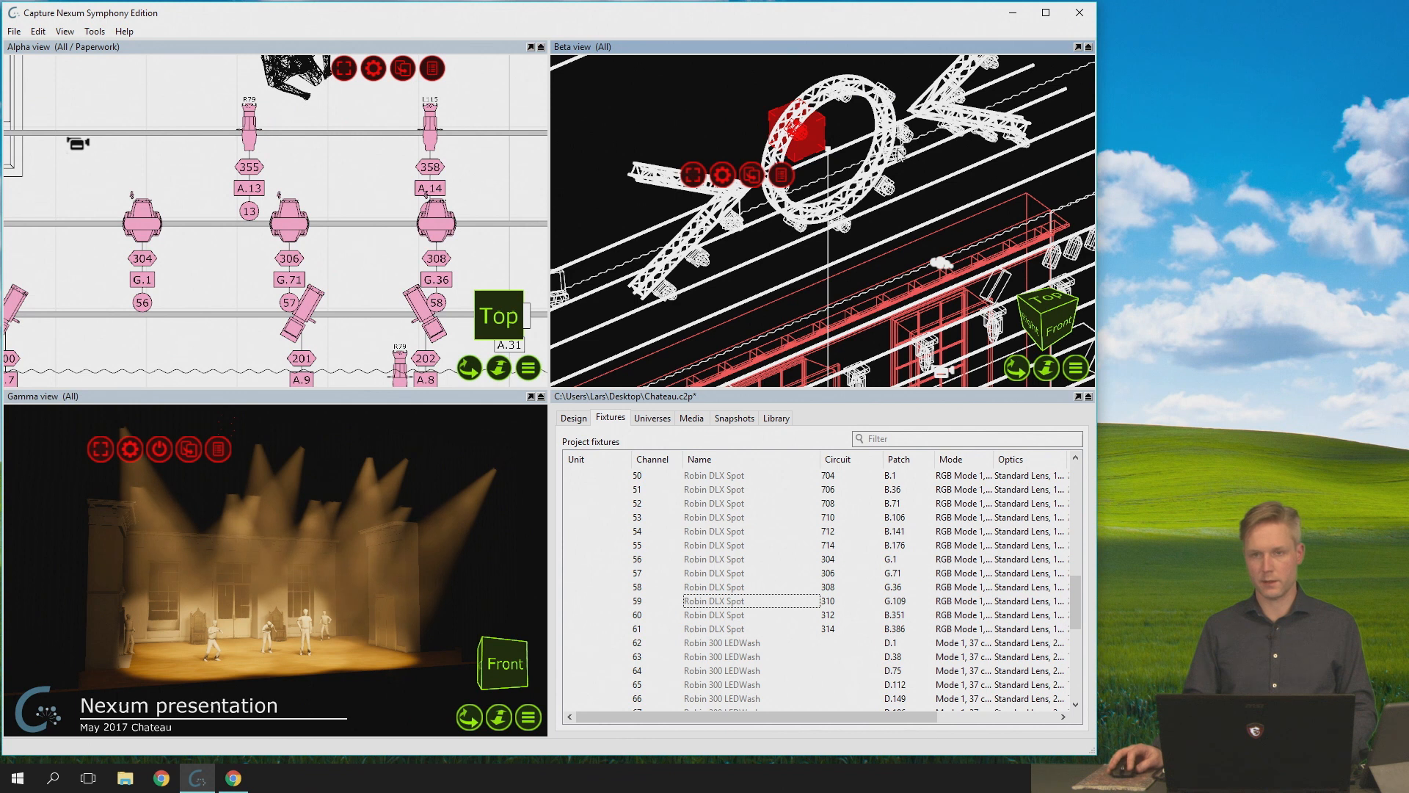
click(813, 155)
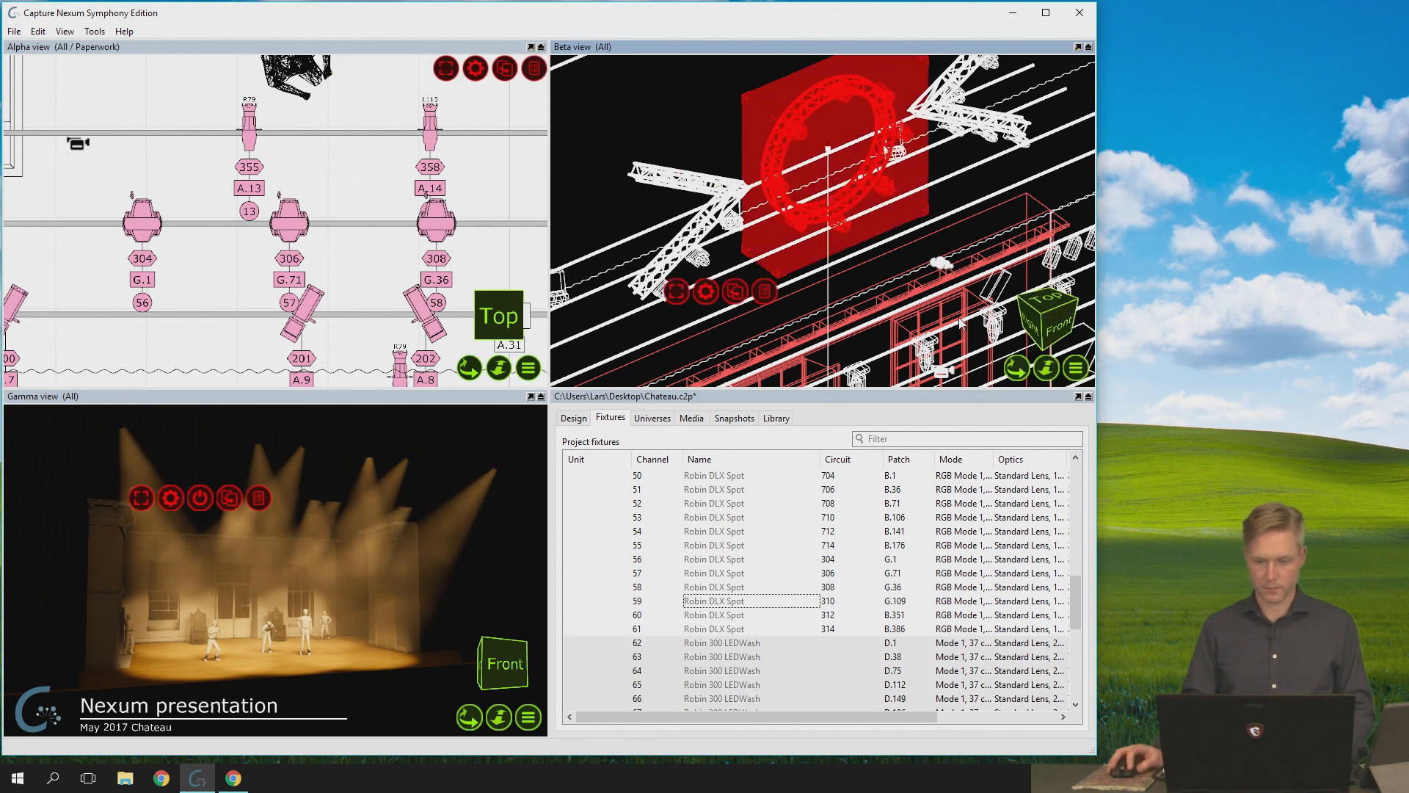
click(845, 98)
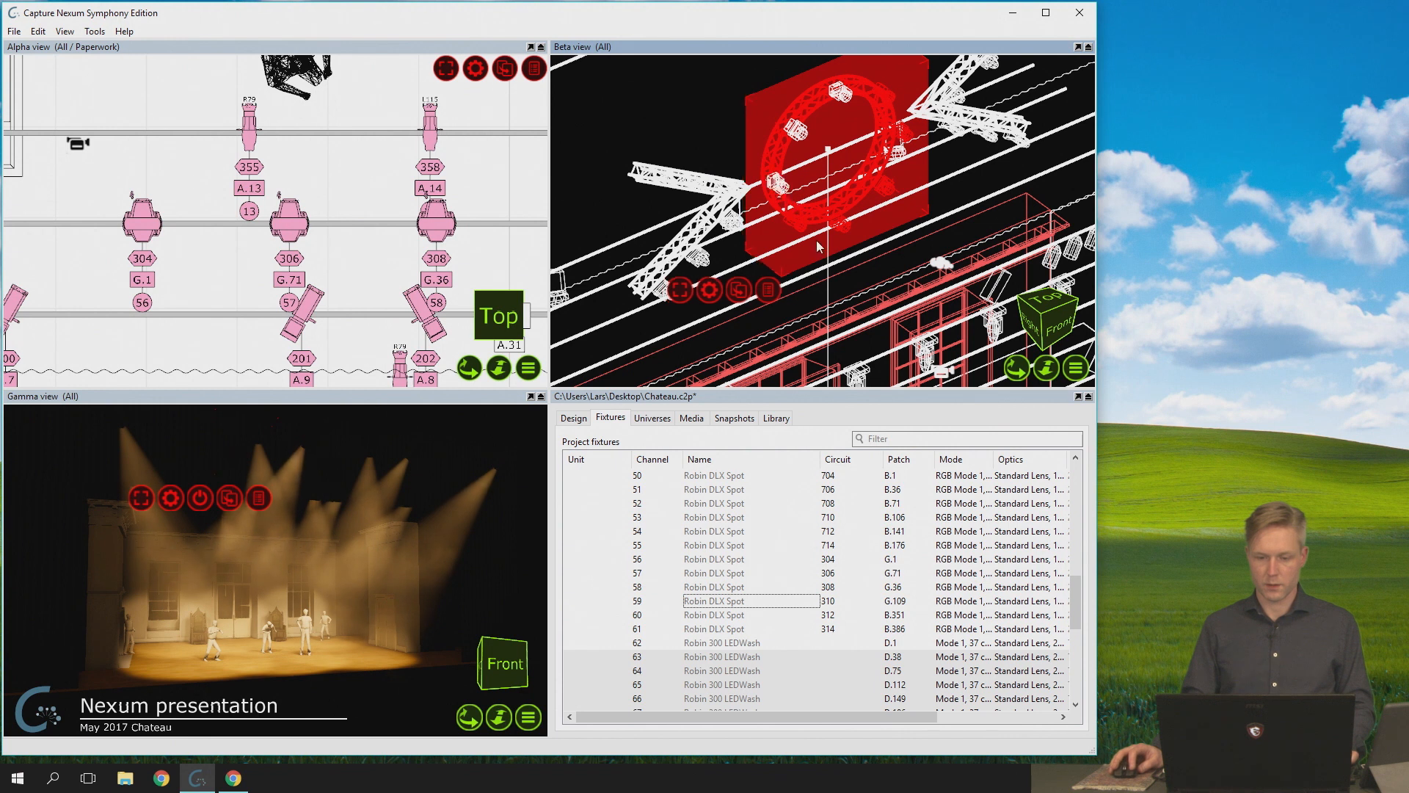
click(731, 78)
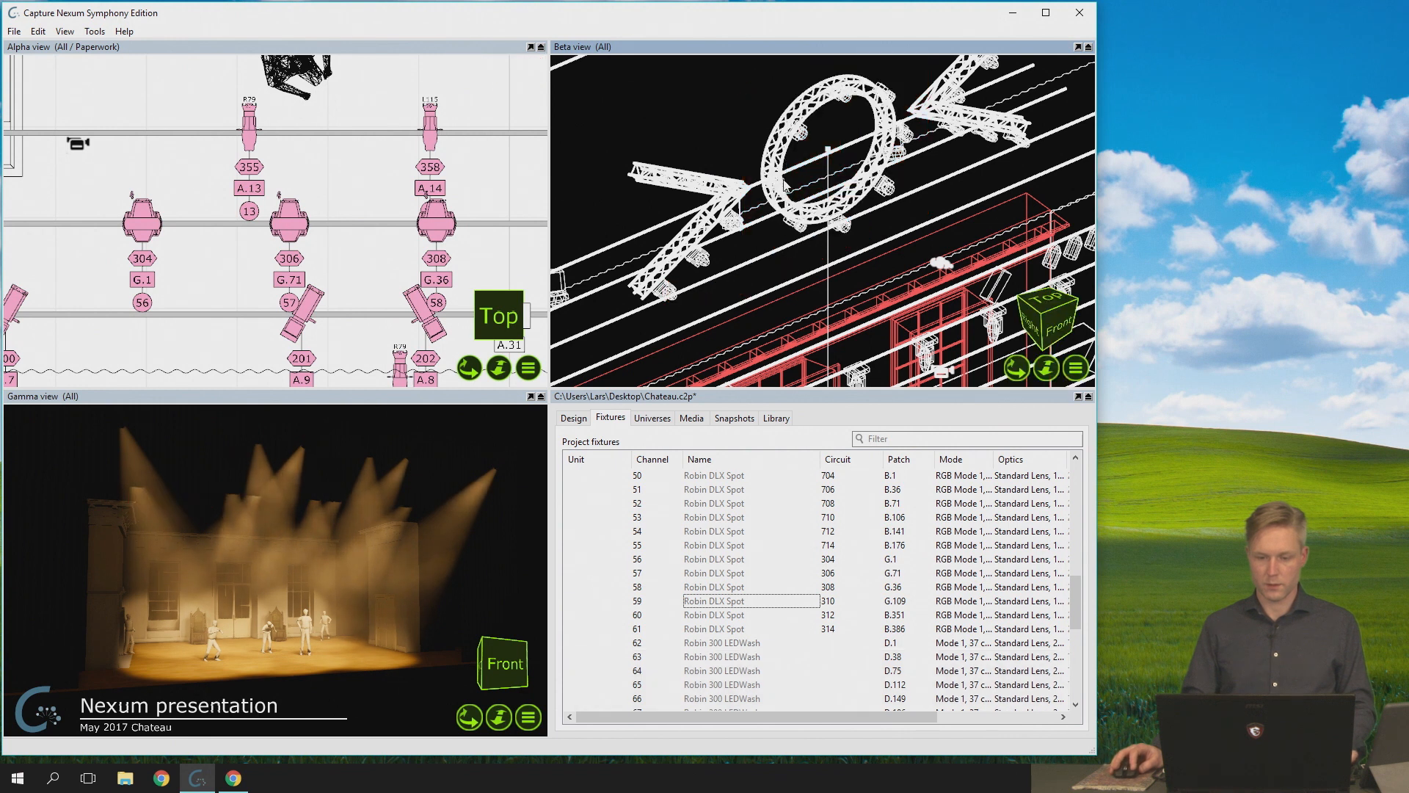
- Select only three individual fixtures inside the circular truss group in the Beta view
click(809, 138)
ctrl+click(806, 131)
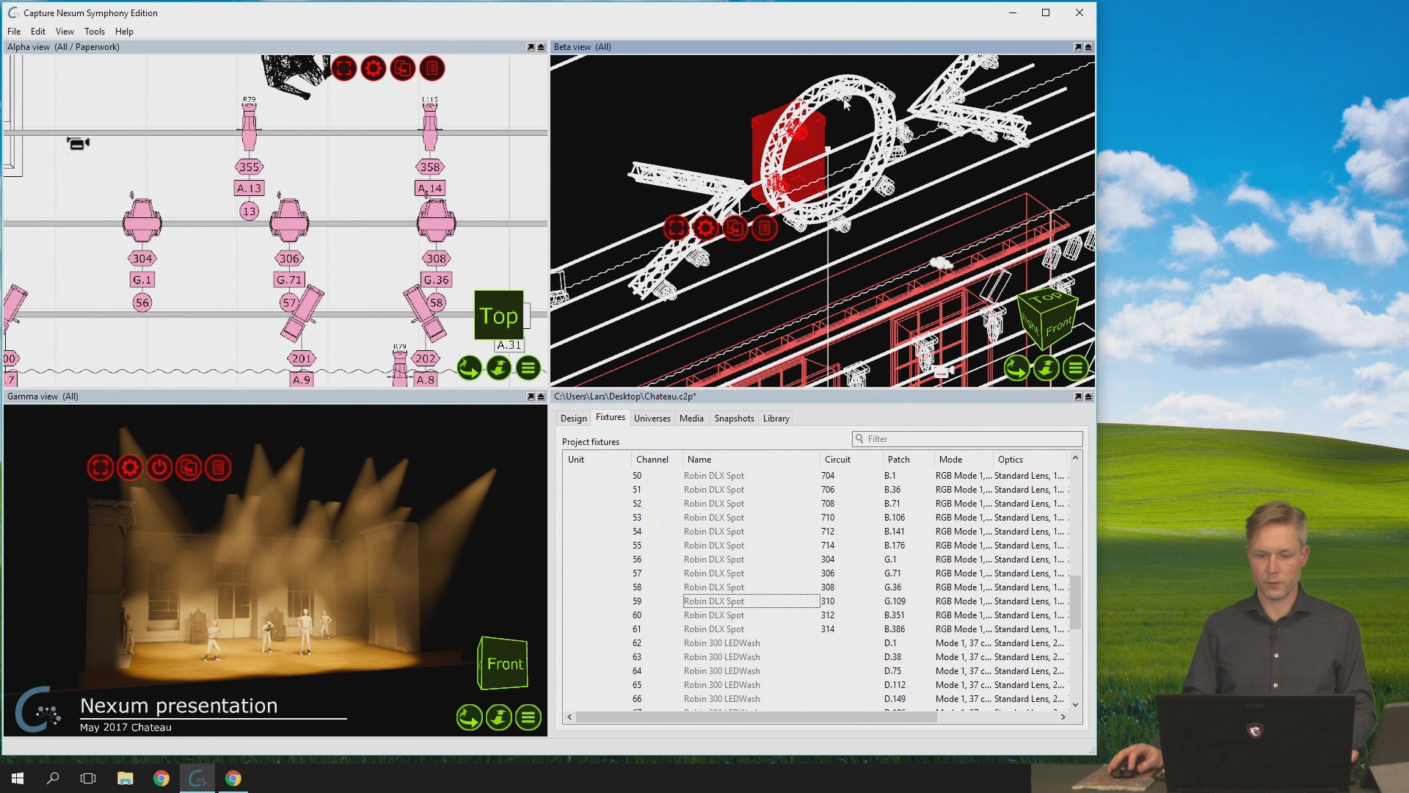
ctrl+click(846, 103)
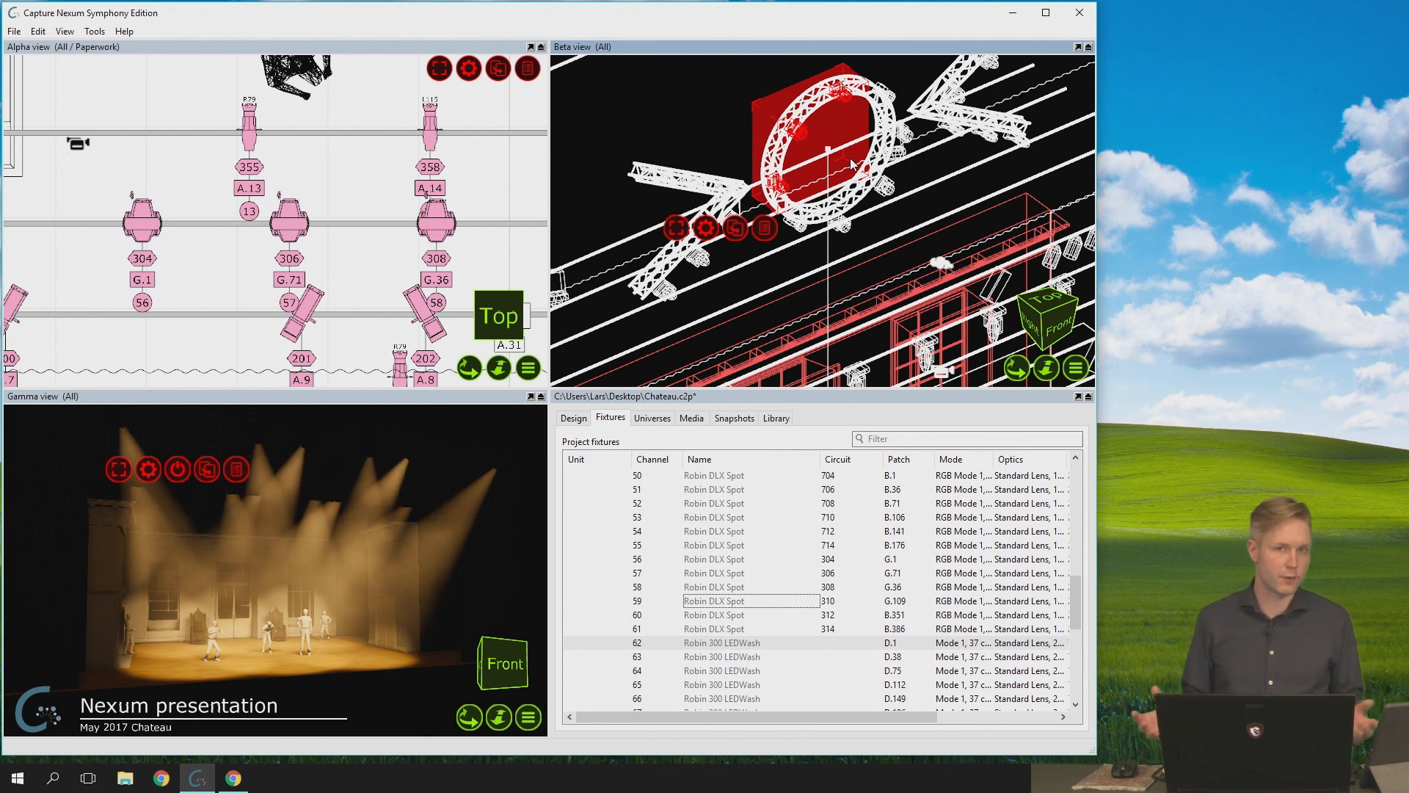
scroll(843, 170, down, 2)
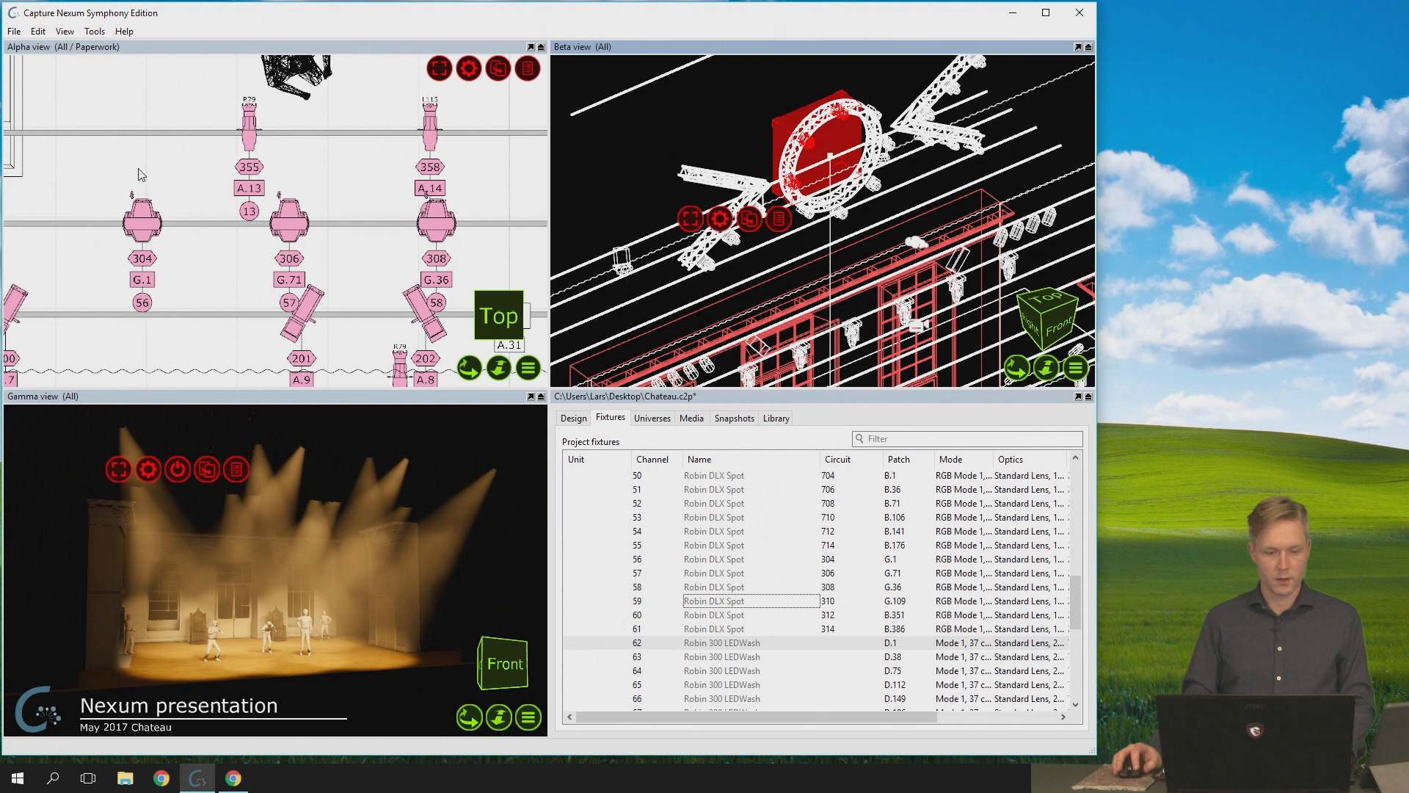
- Select fixture 56 together with its circuit, patch and channel labels in the Alpha view
scroll(165, 301, up, 2)
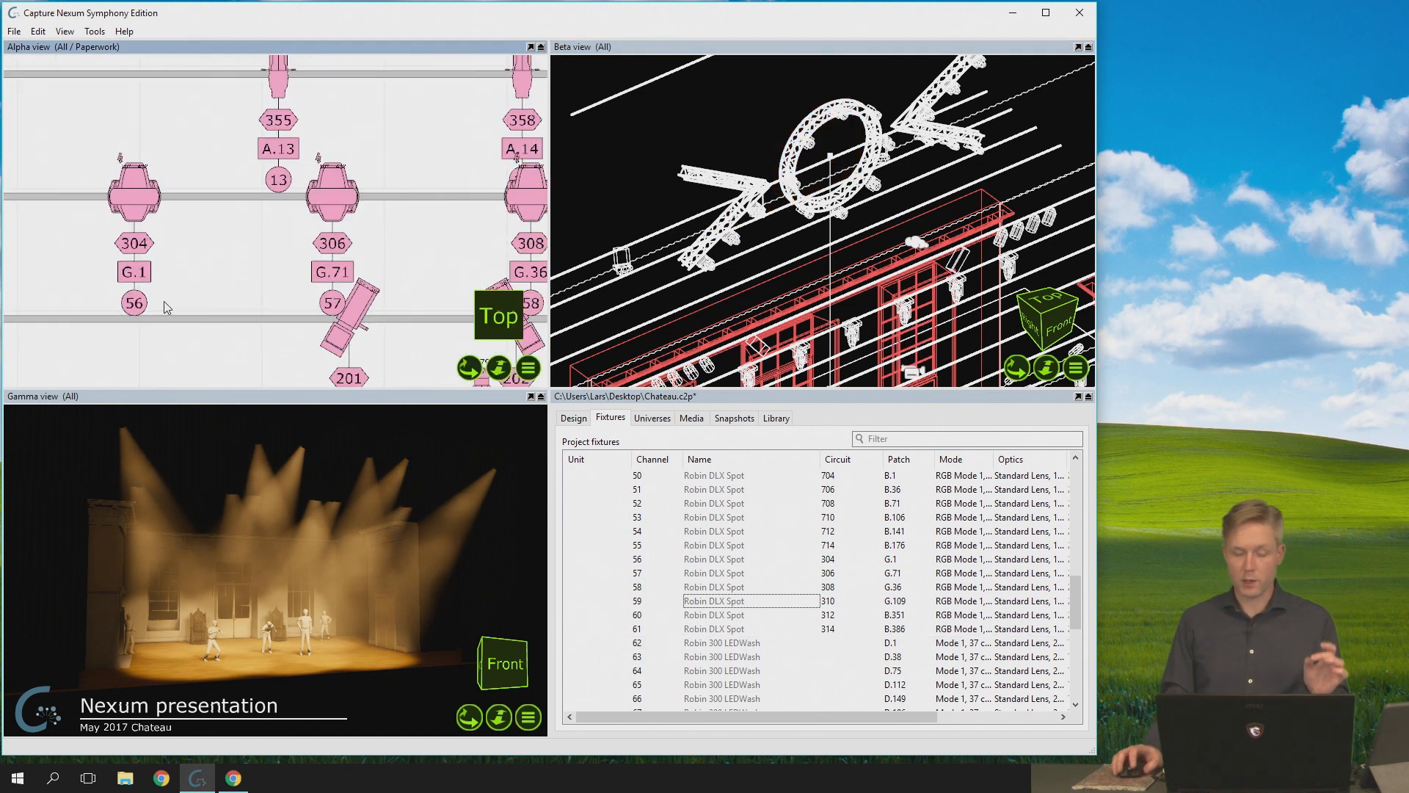
click(134, 211)
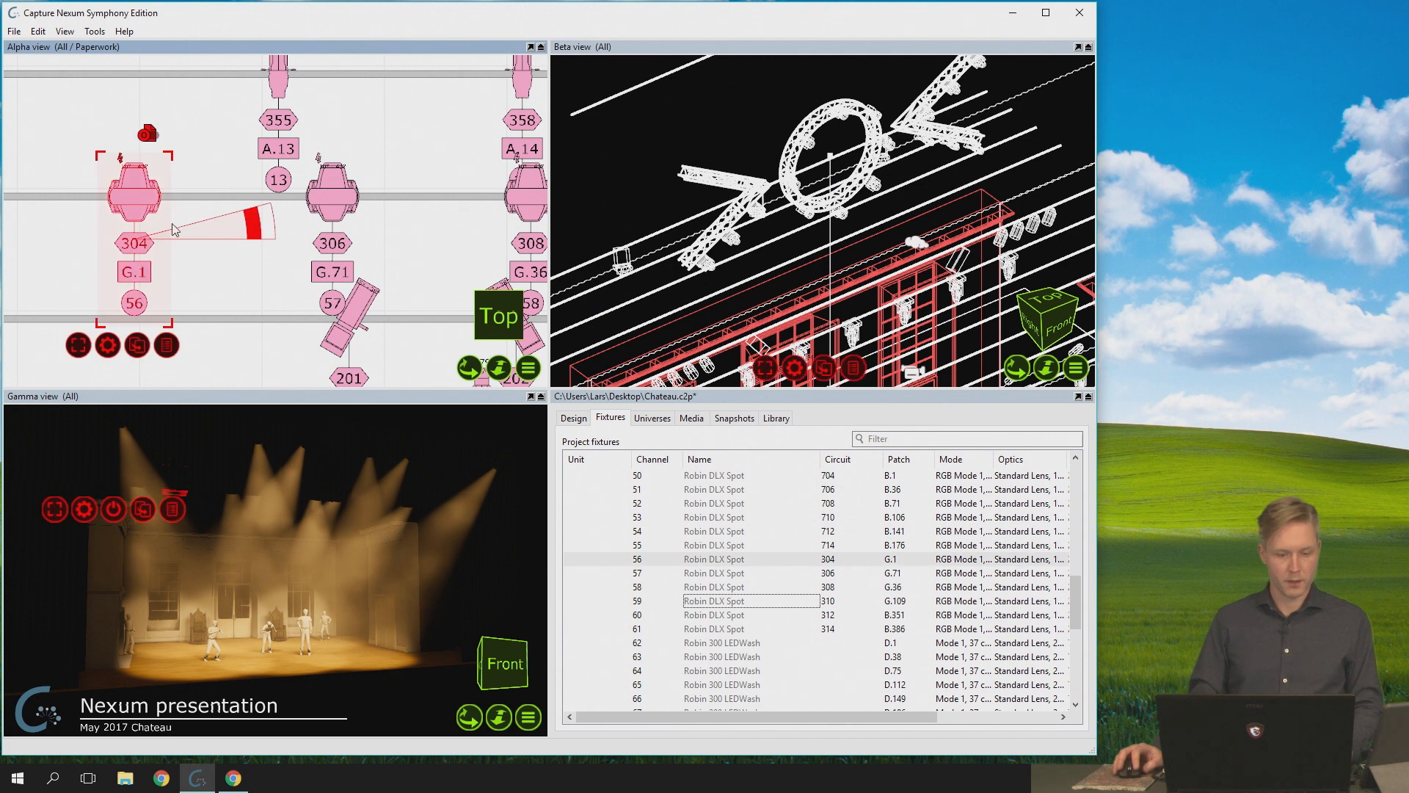
scroll(174, 229, down, 2)
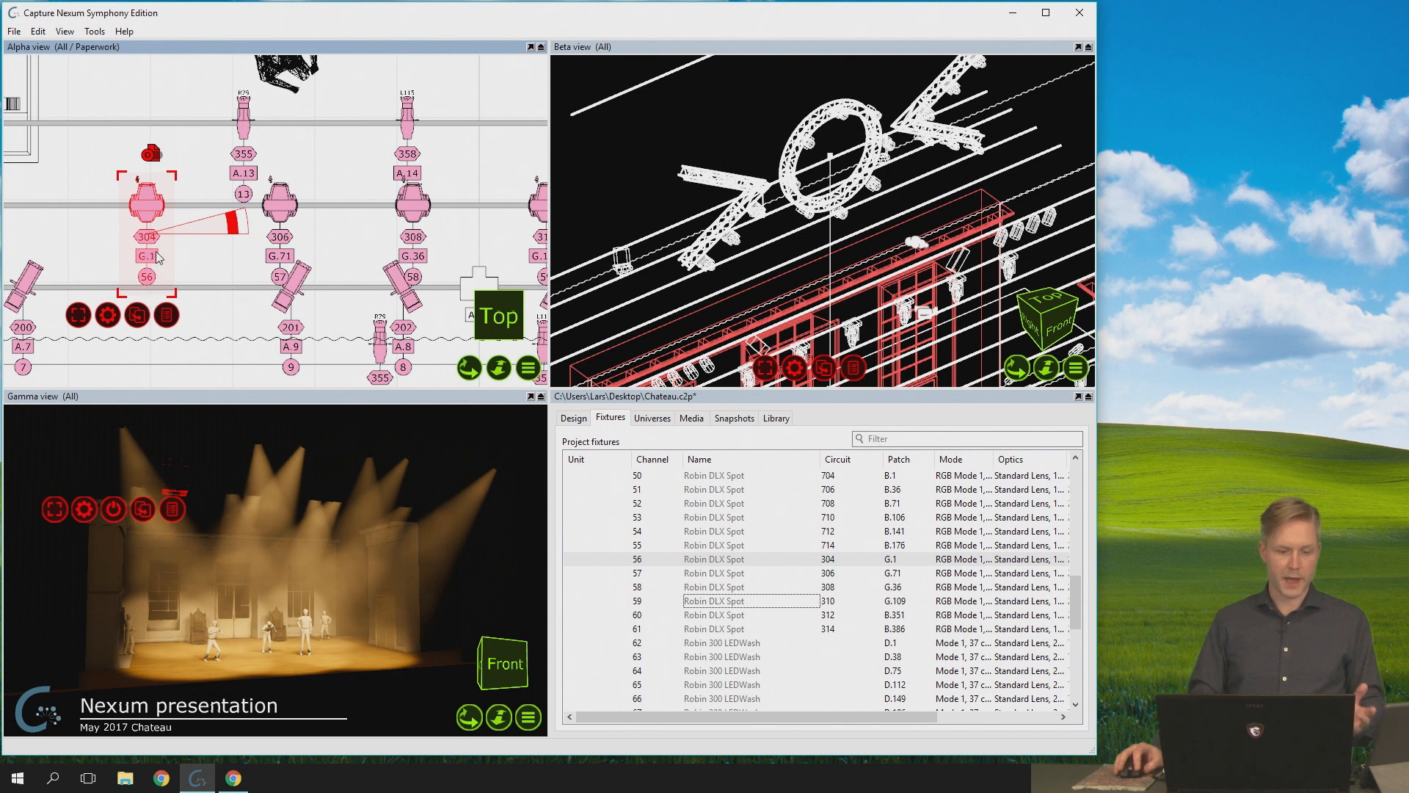
scroll(155, 257, up, 2)
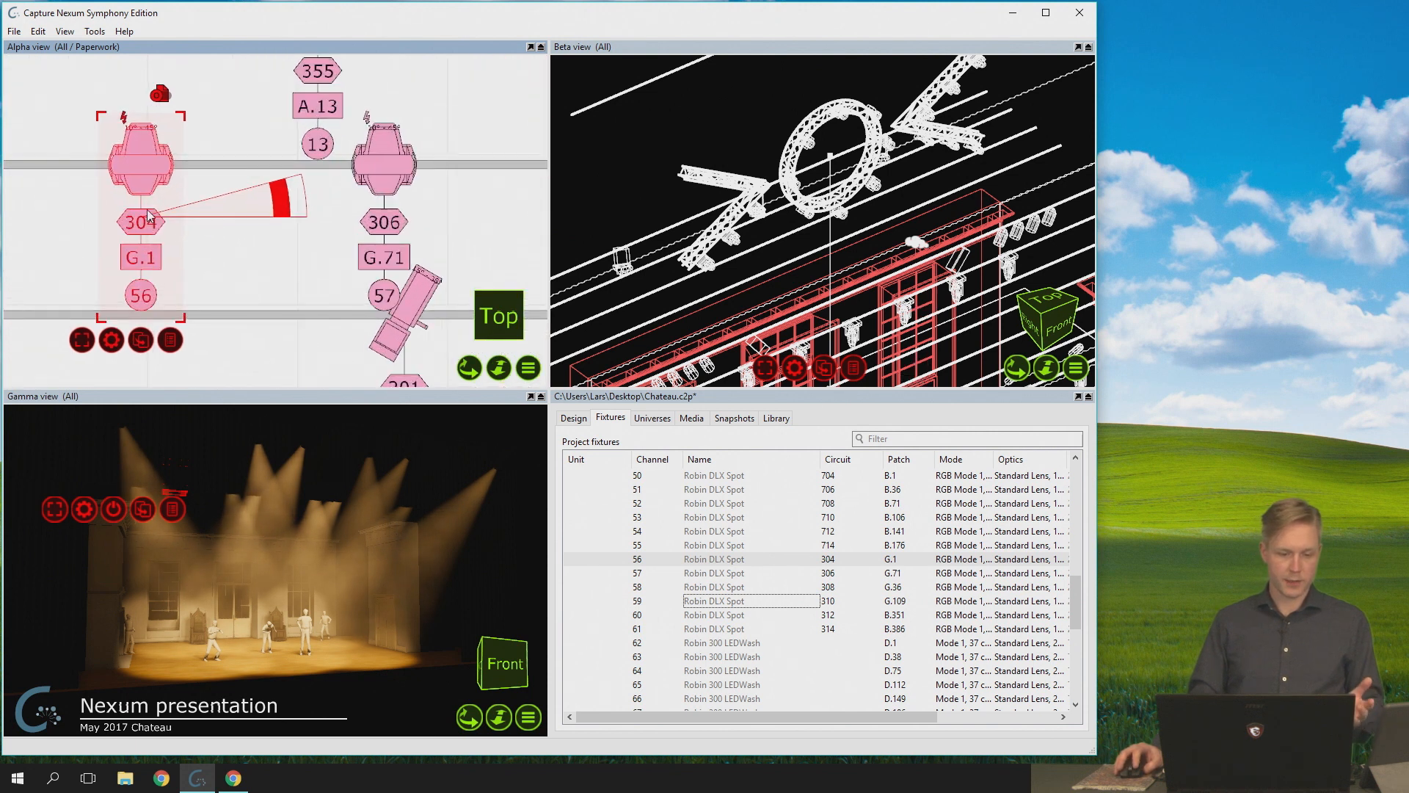
- Select only the labels of fixture 56, move them down and to the right of the fixture, and clear the selection
click(148, 259)
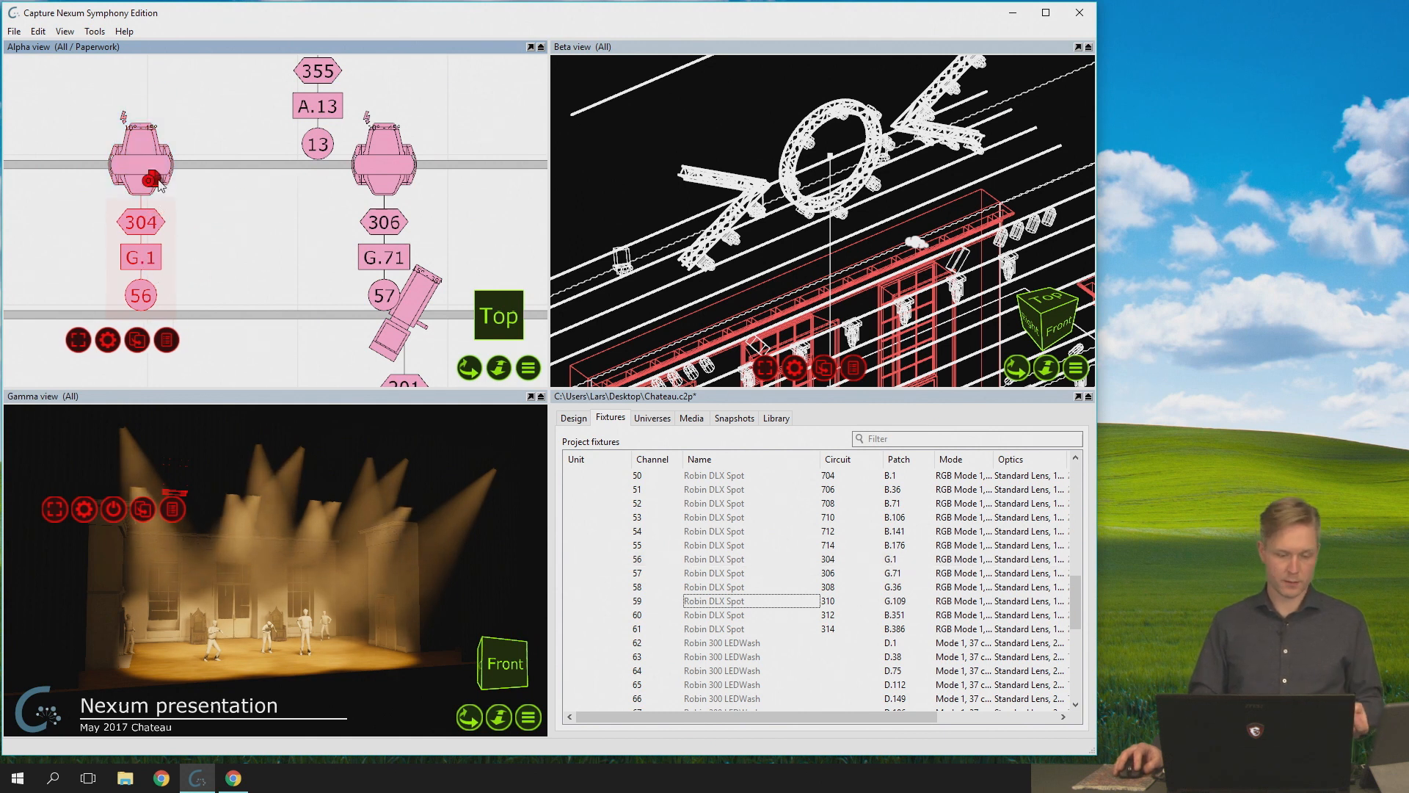
click(140, 259)
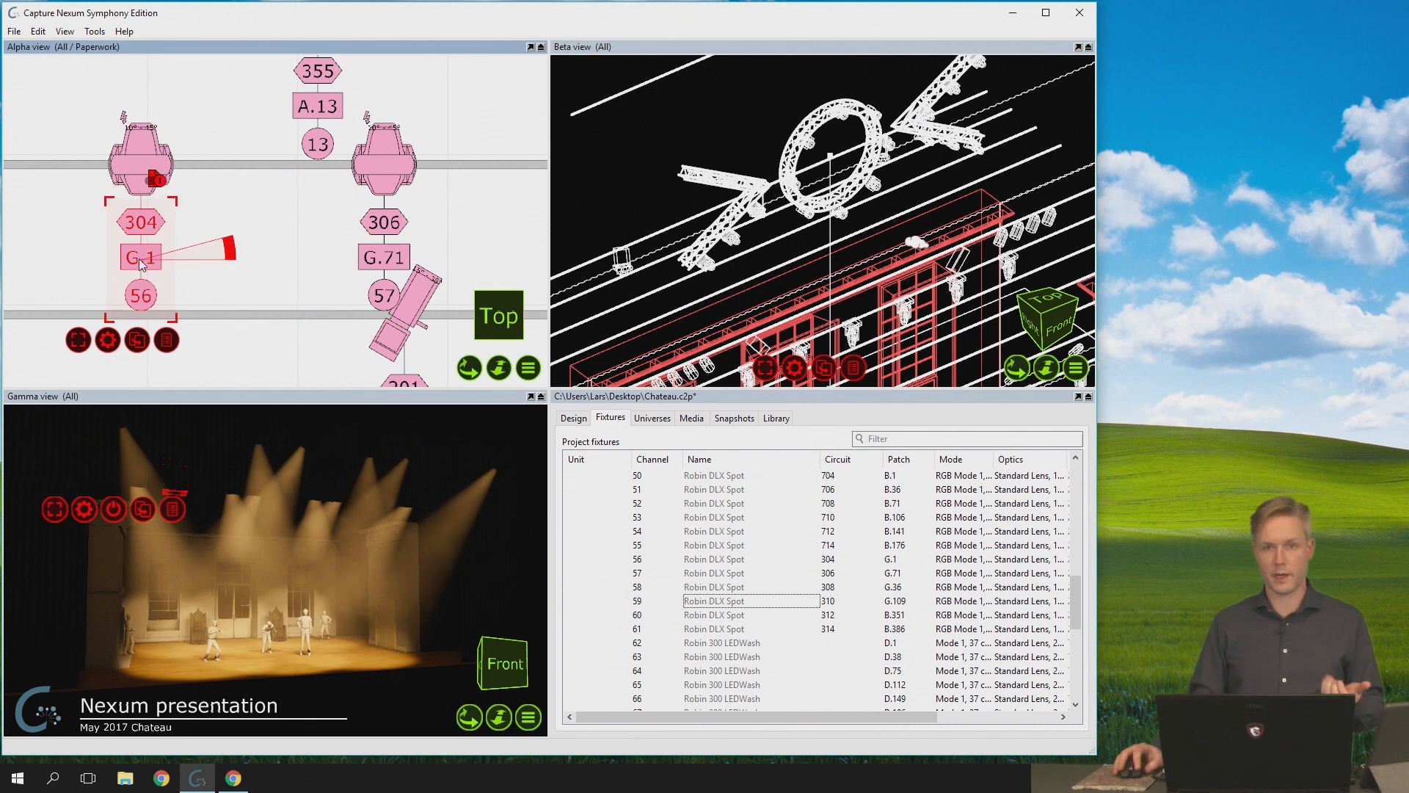
drag(139, 258, 214, 283)
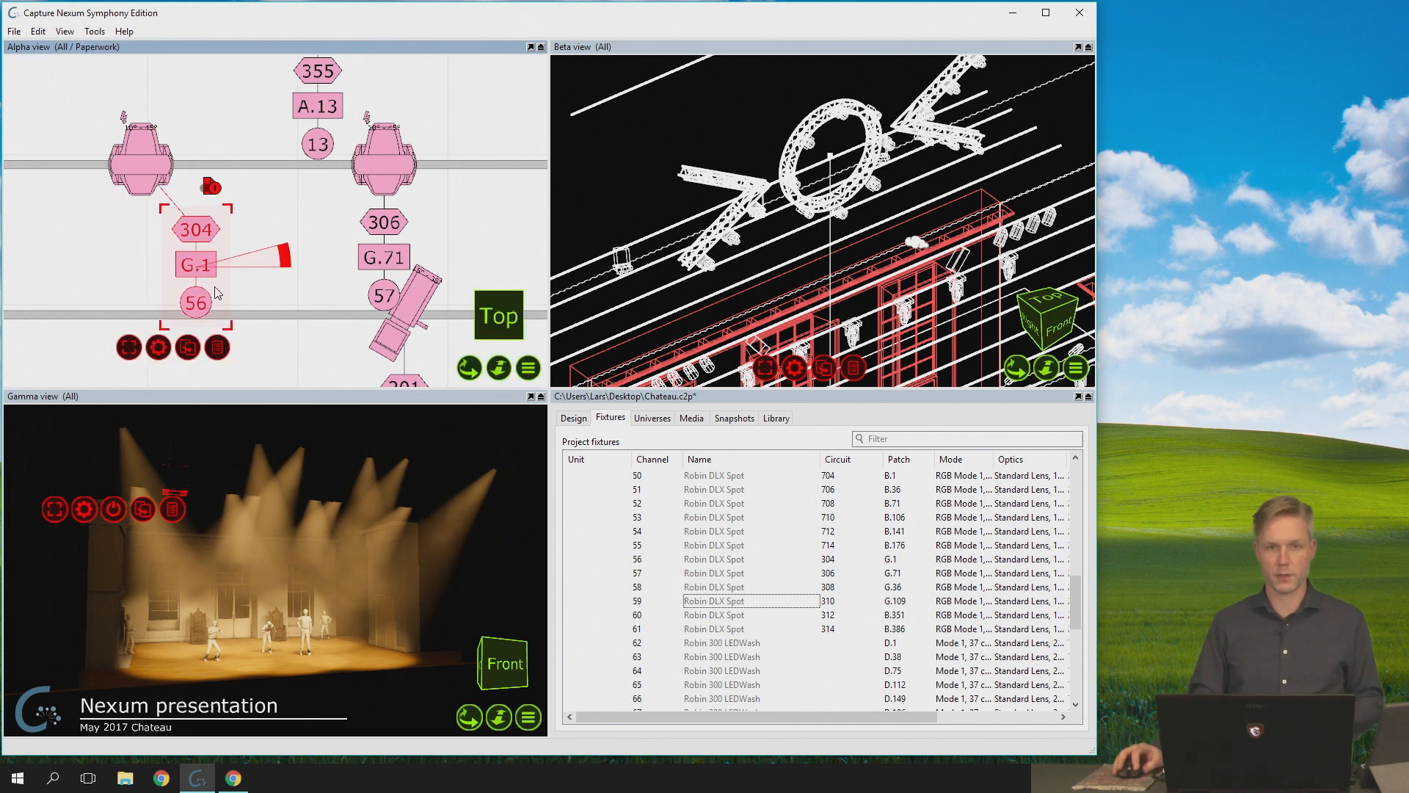
click(246, 226)
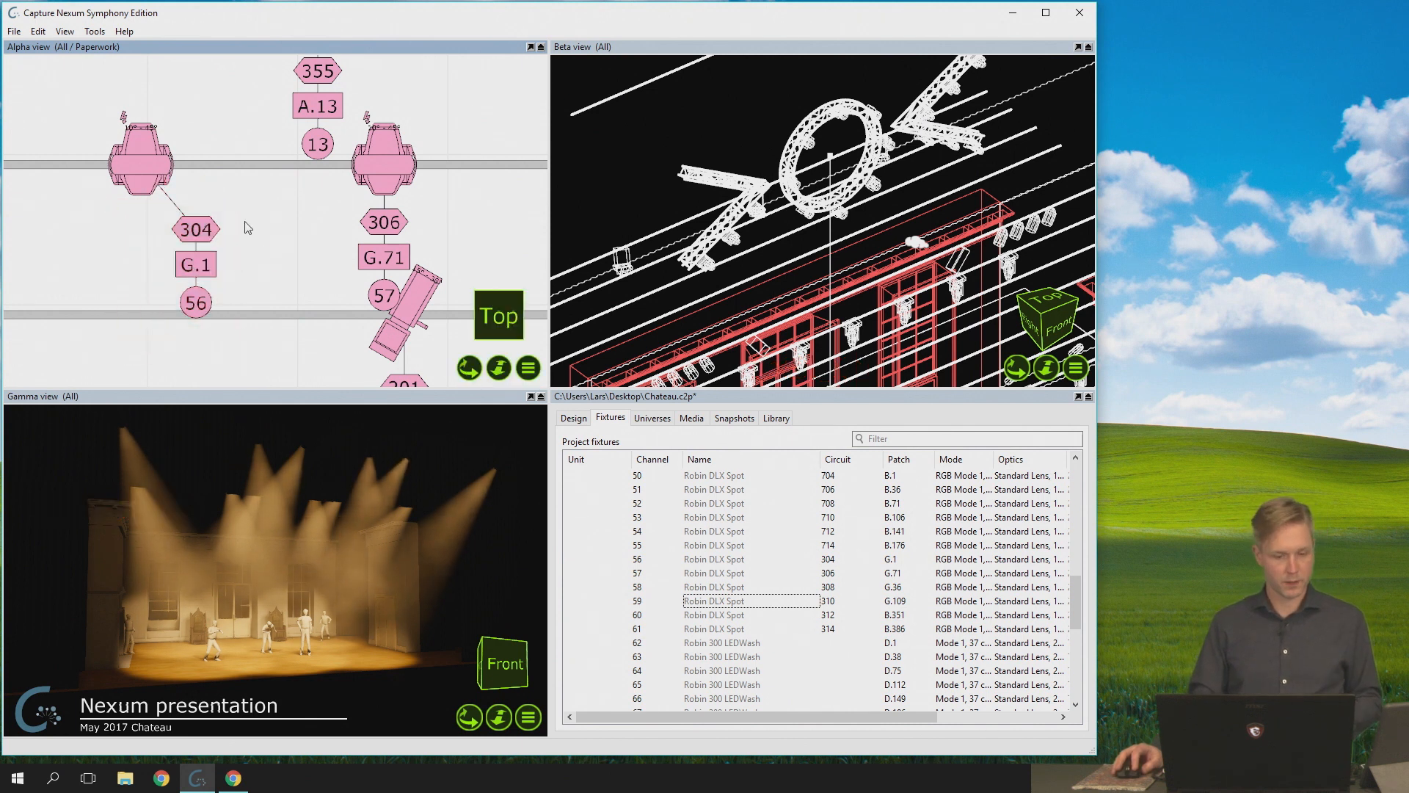
- Select the offset labels of fixture 56 on their own and deselect them, twice in a row
click(212, 239)
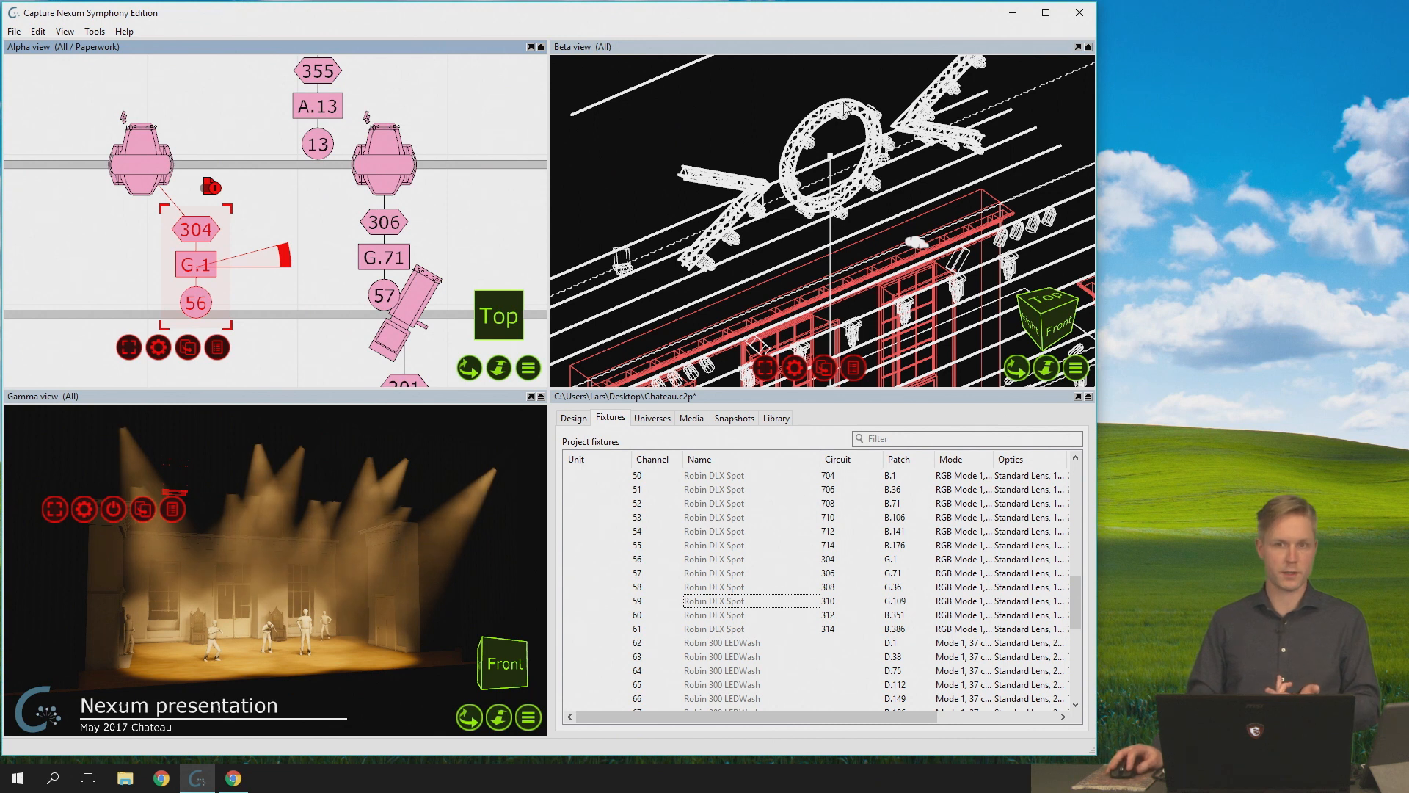
click(298, 261)
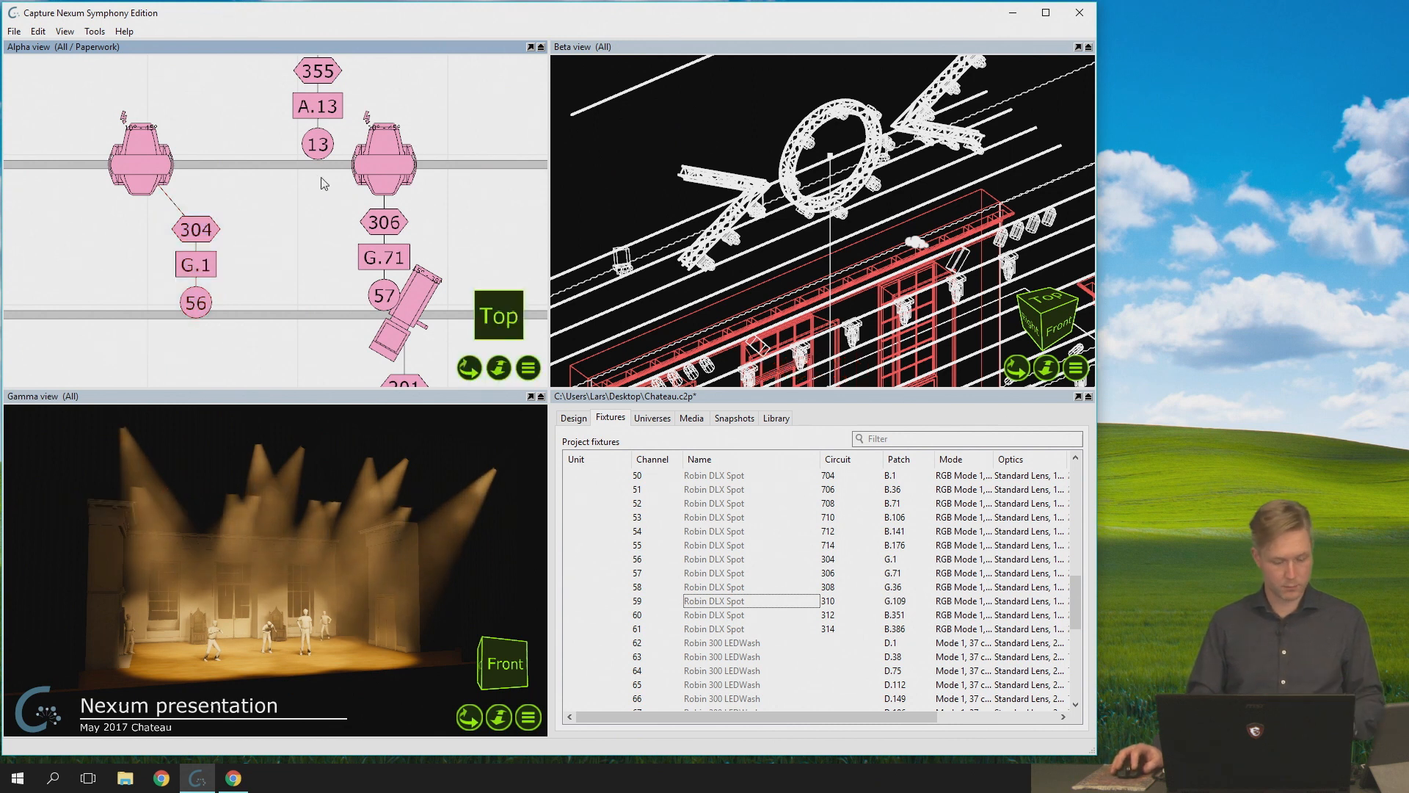
click(206, 271)
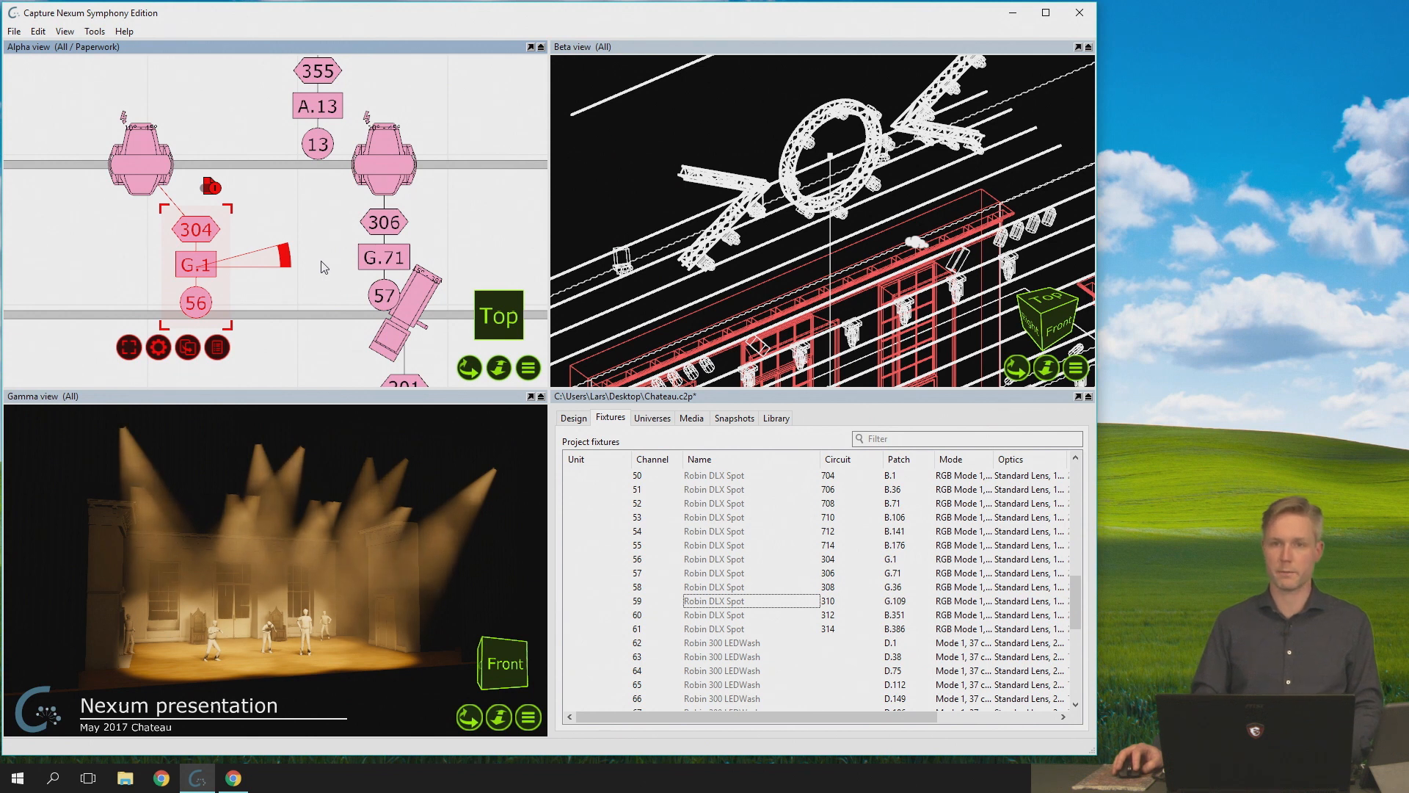
click(256, 245)
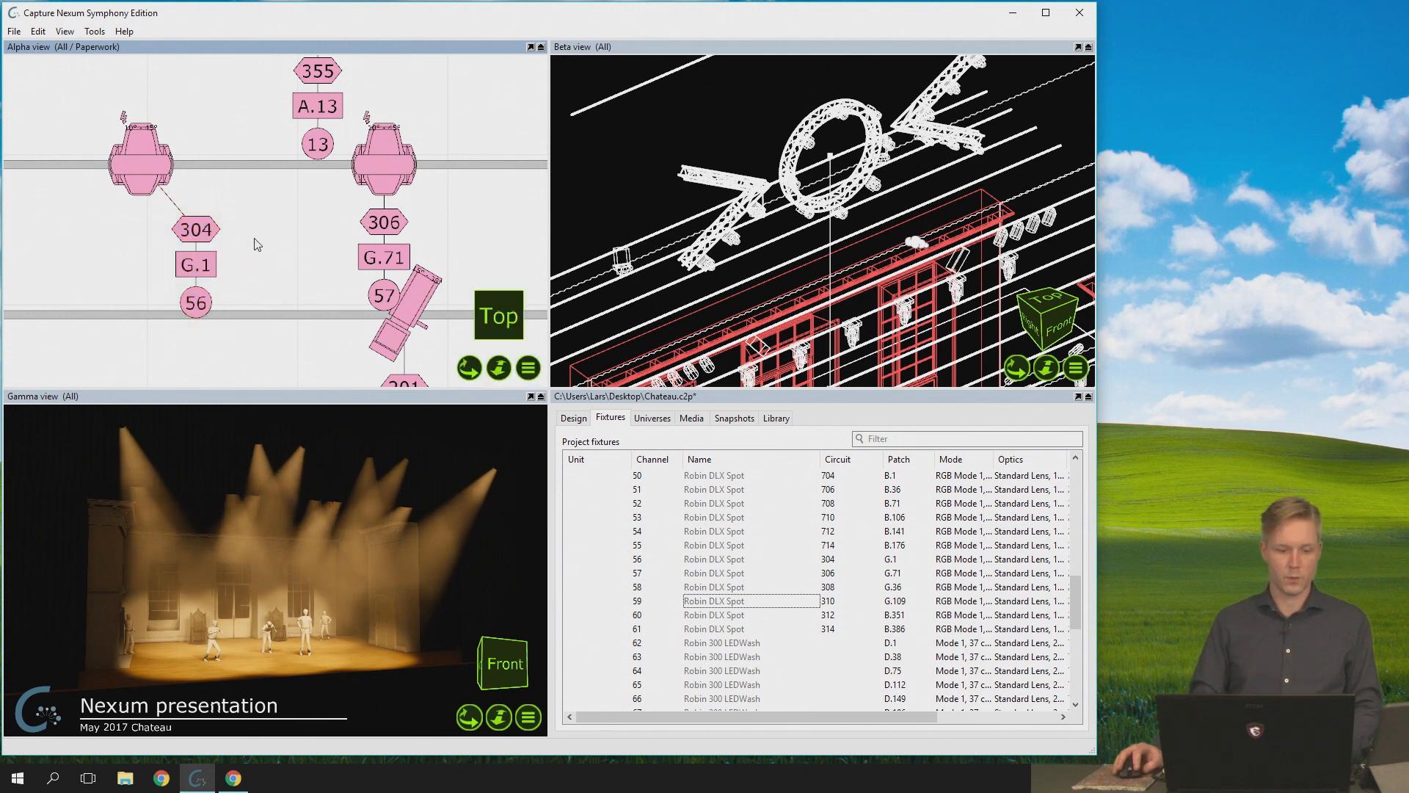
- Select fixture 56 together with its labels, reselect only the fixture without the labels, and clear the selection
click(206, 236)
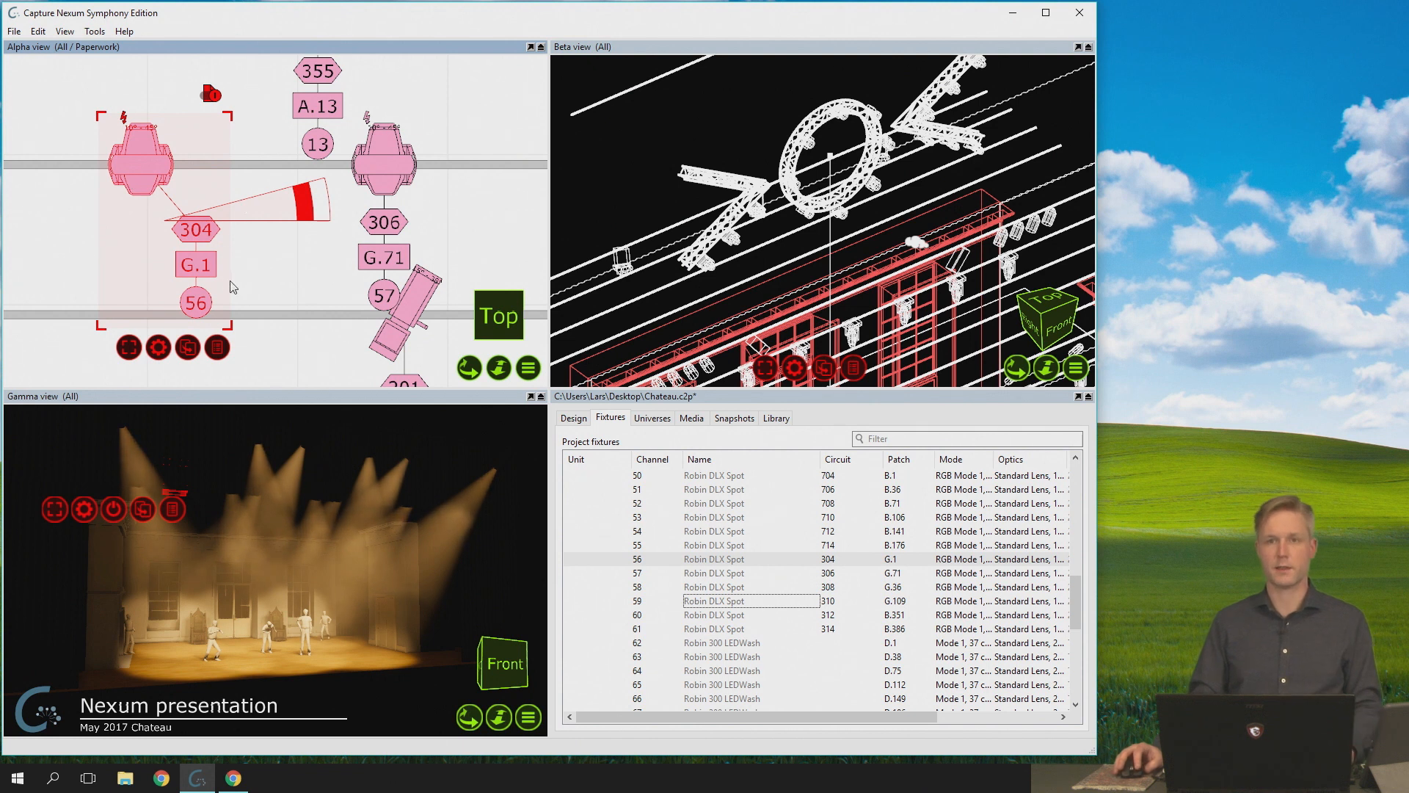
click(275, 269)
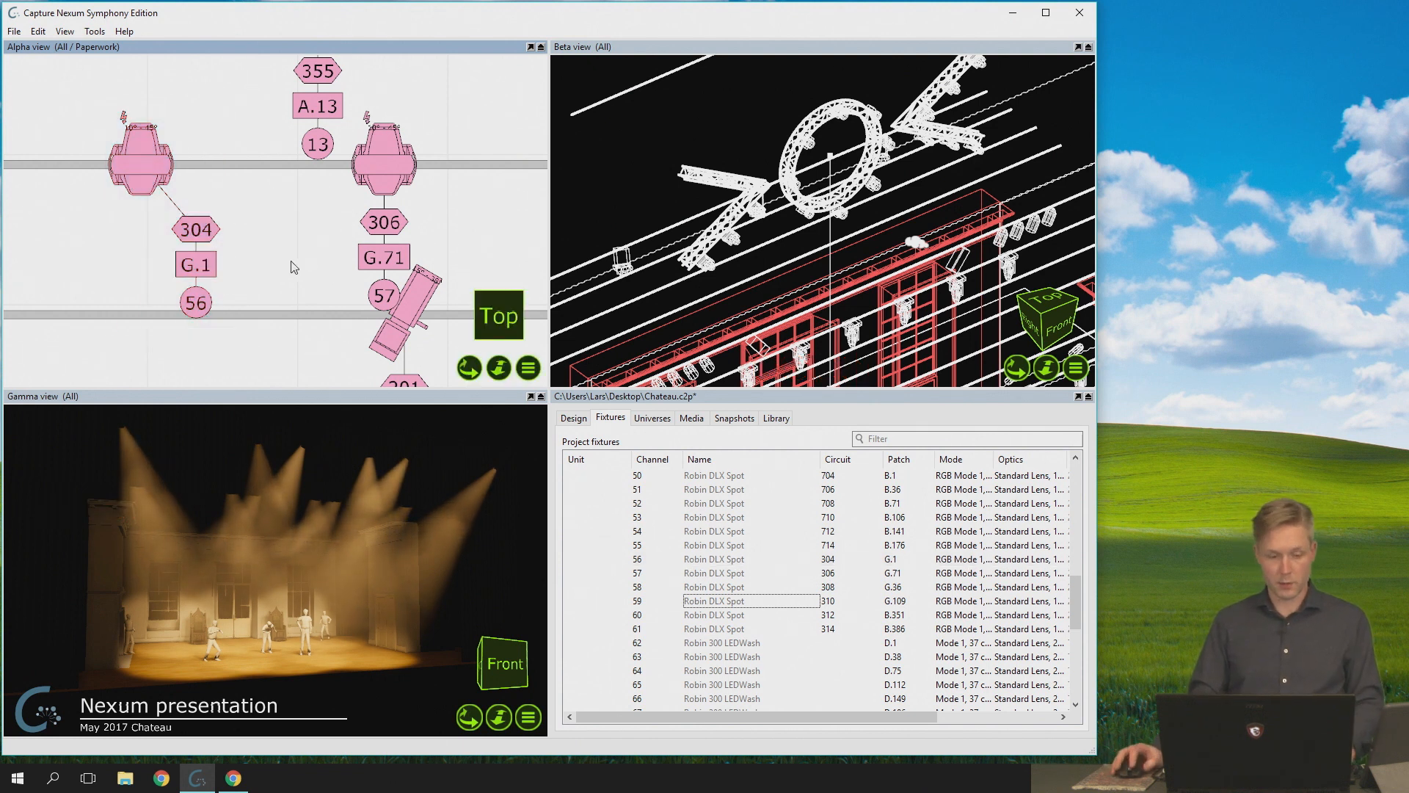
click(154, 150)
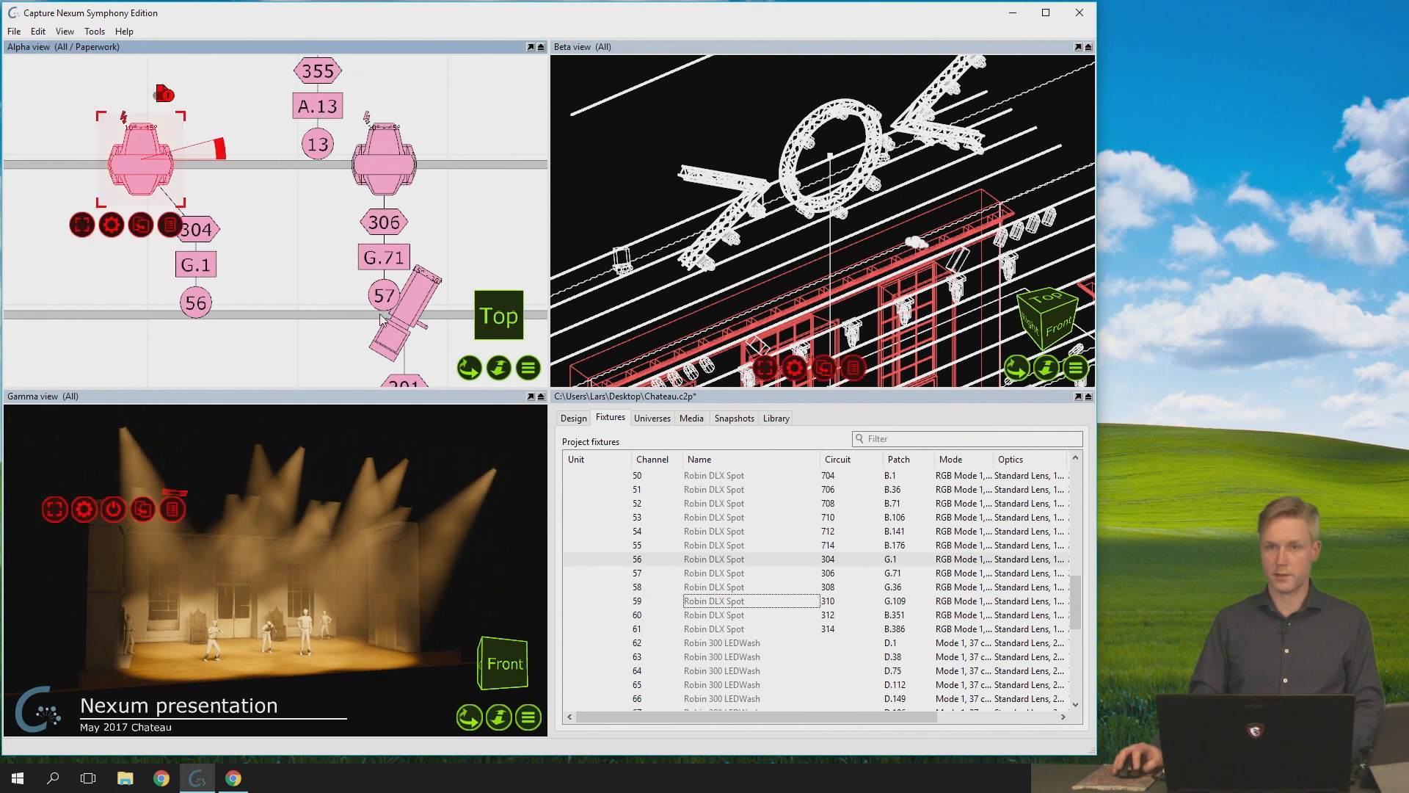
scroll(350, 301, down, 4)
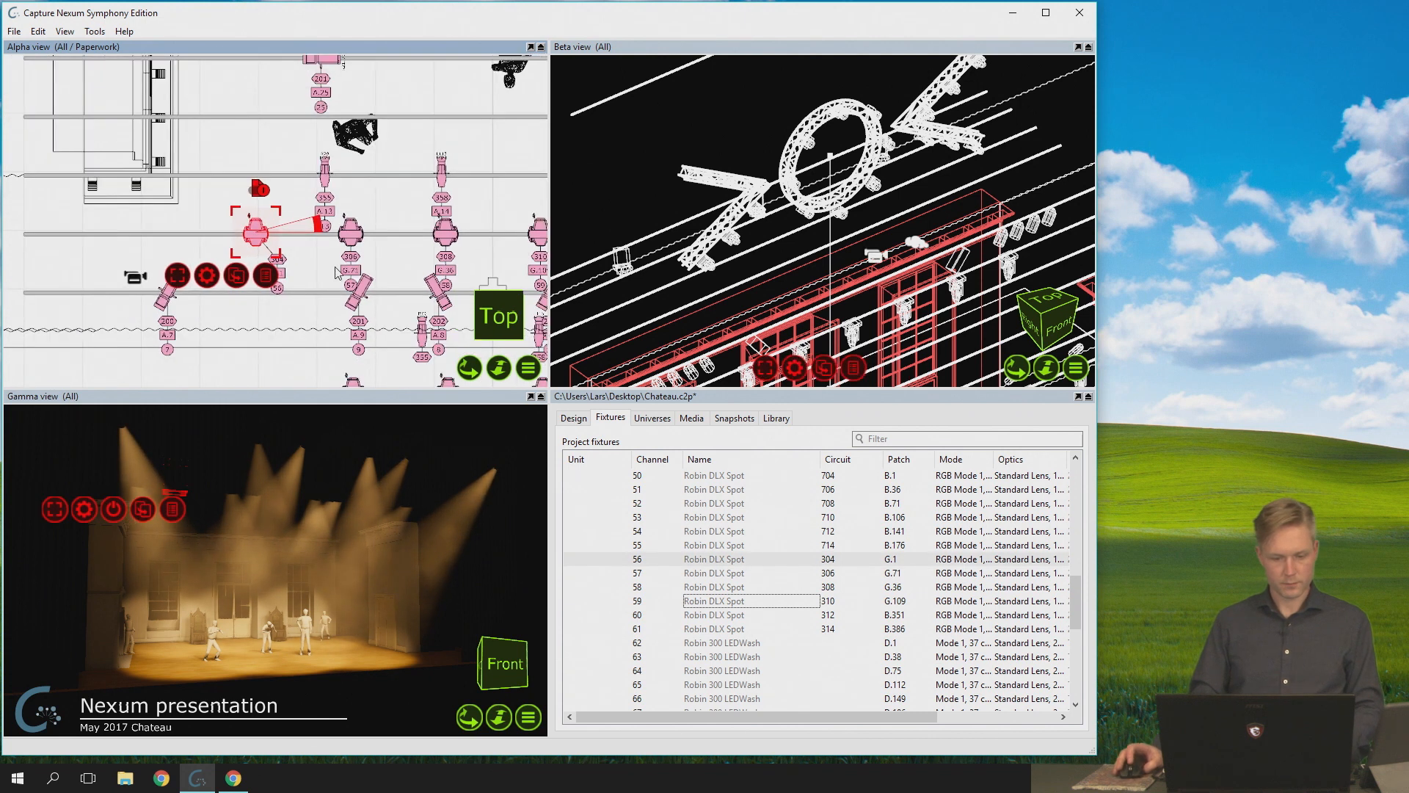
middle_drag(350, 259, 215, 230)
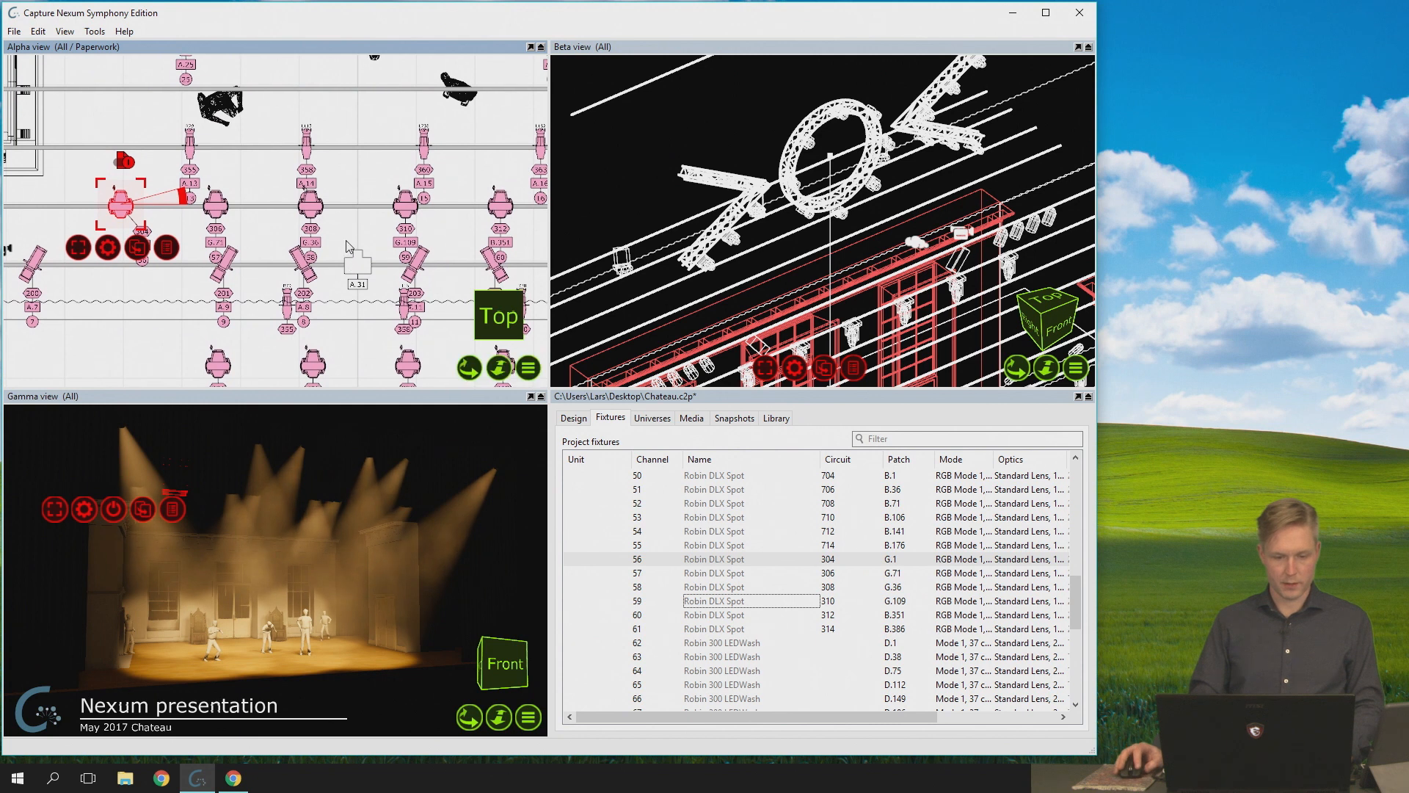
click(349, 247)
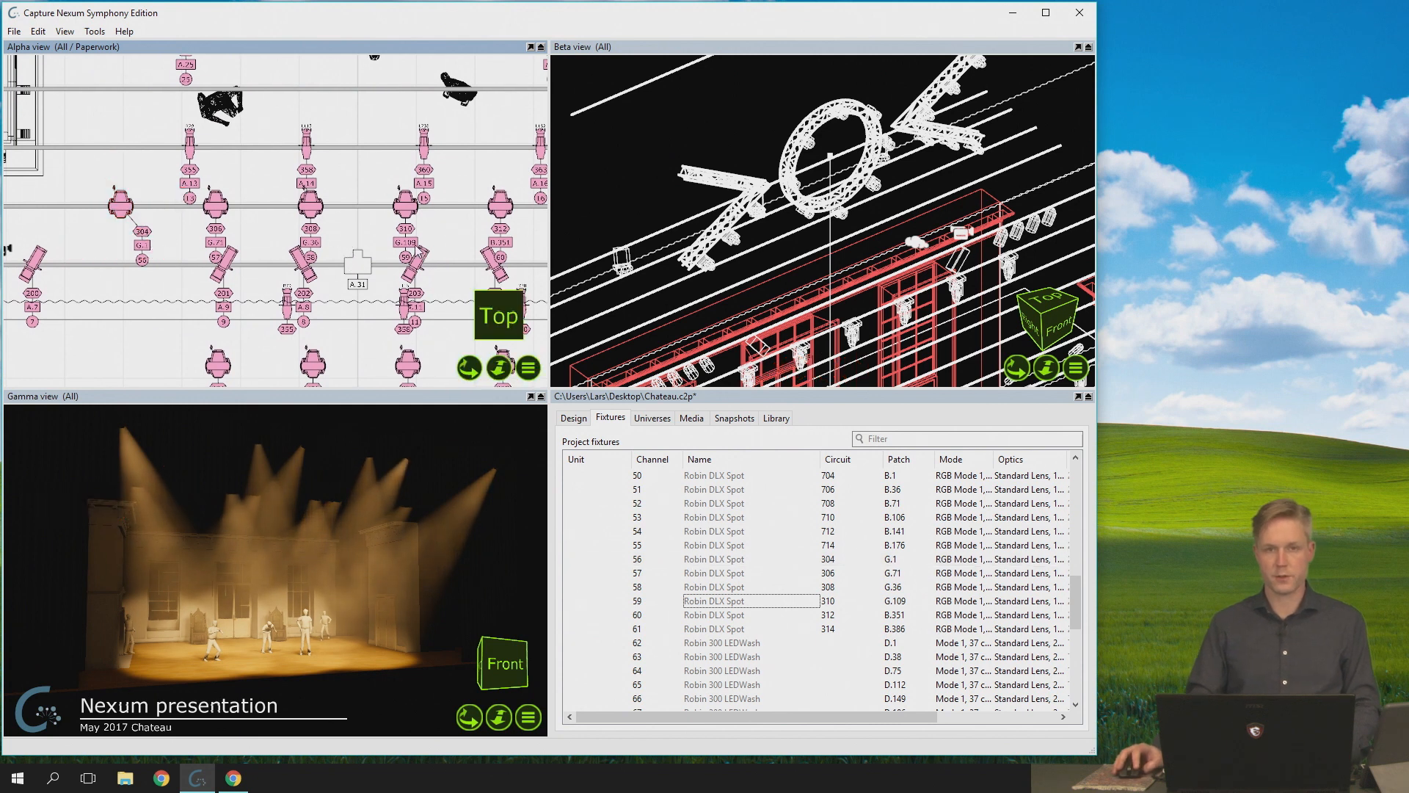
- Add the labels of fixtures 56 to 60 to the selection one by one in the Alpha view, and clear the selection
click(144, 242)
ctrl+click(219, 242)
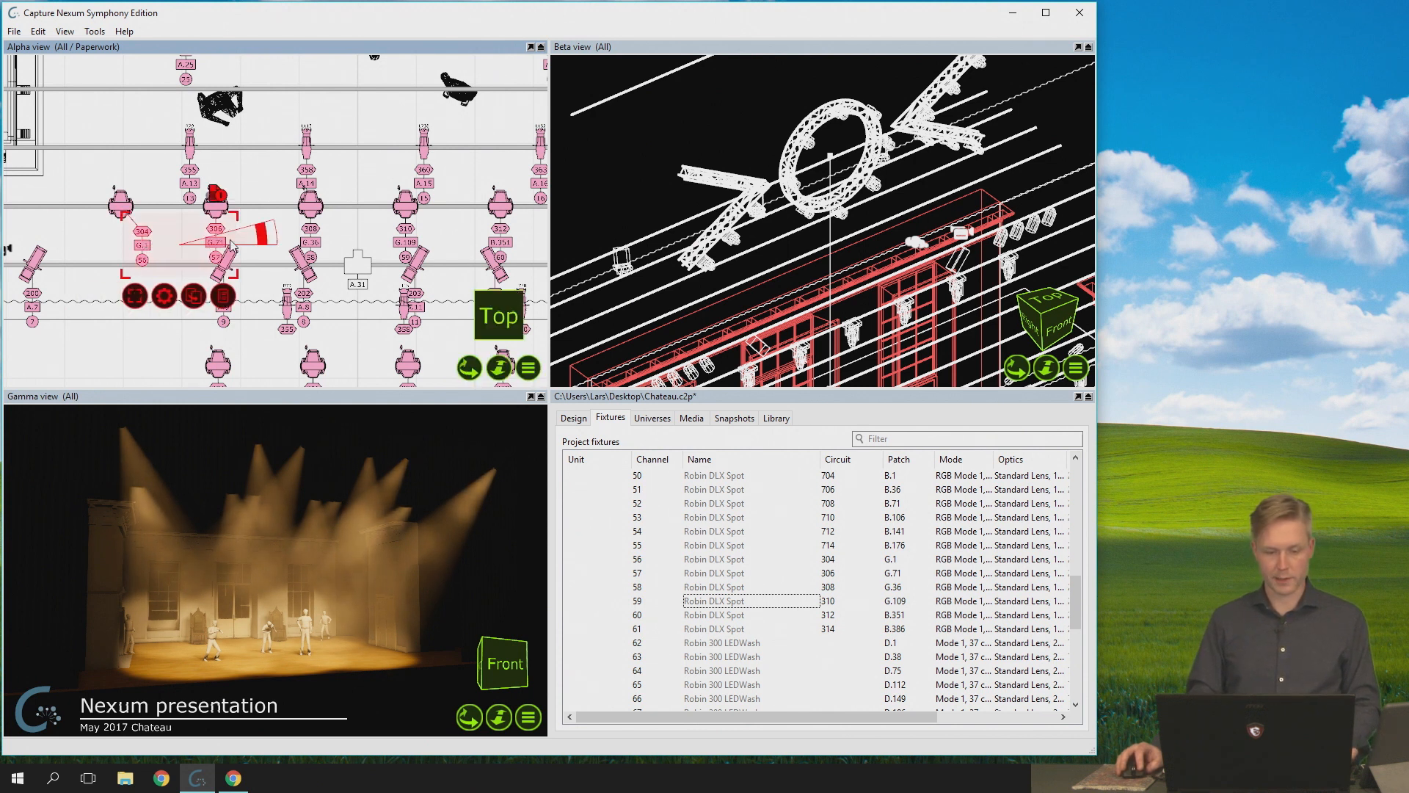
ctrl+click(308, 249)
ctrl+click(406, 242)
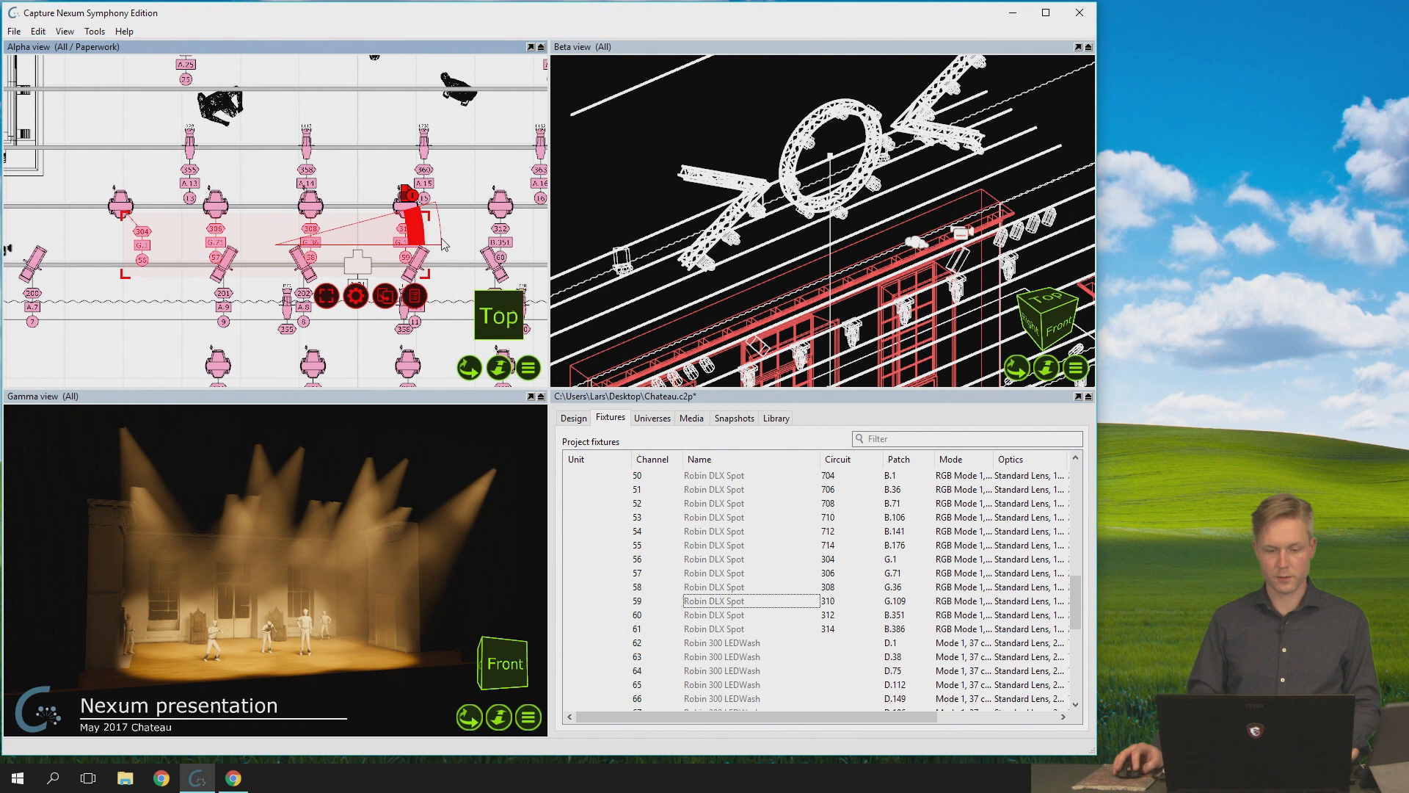
ctrl+click(498, 245)
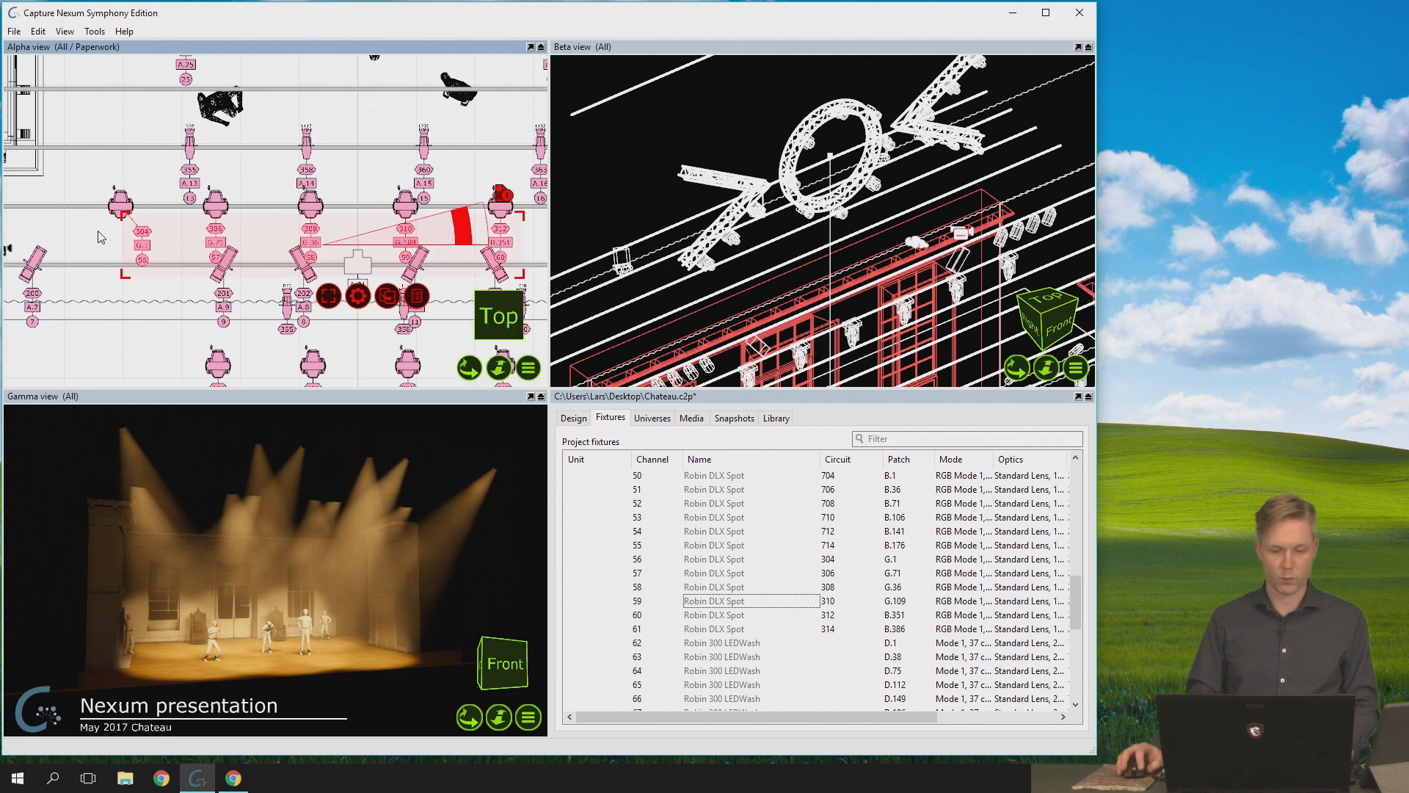
click(101, 237)
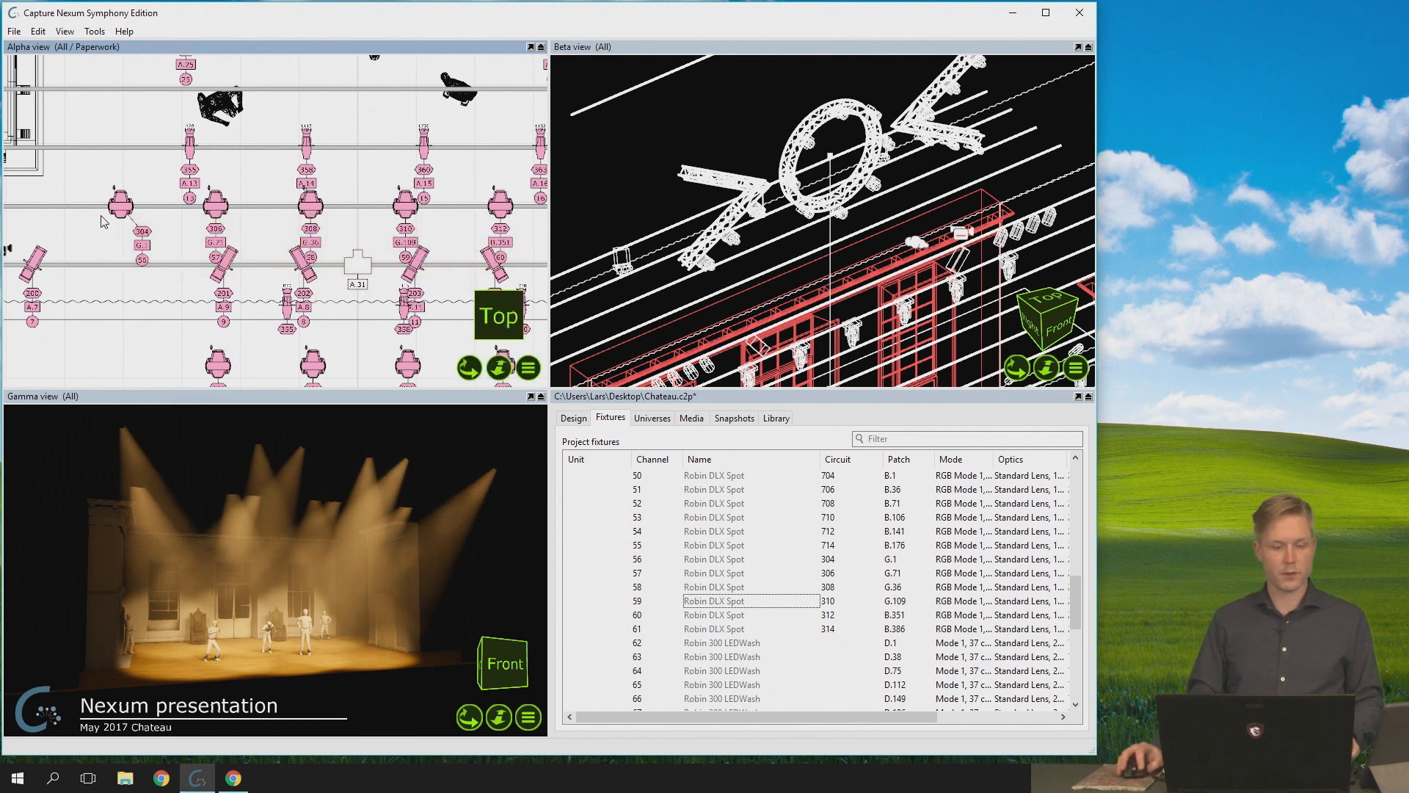
- Select the labels of fixtures 56 to 60 with a selection rectangle, clear them, and reselect the fixtures and their labels together
drag(95, 212, 524, 273)
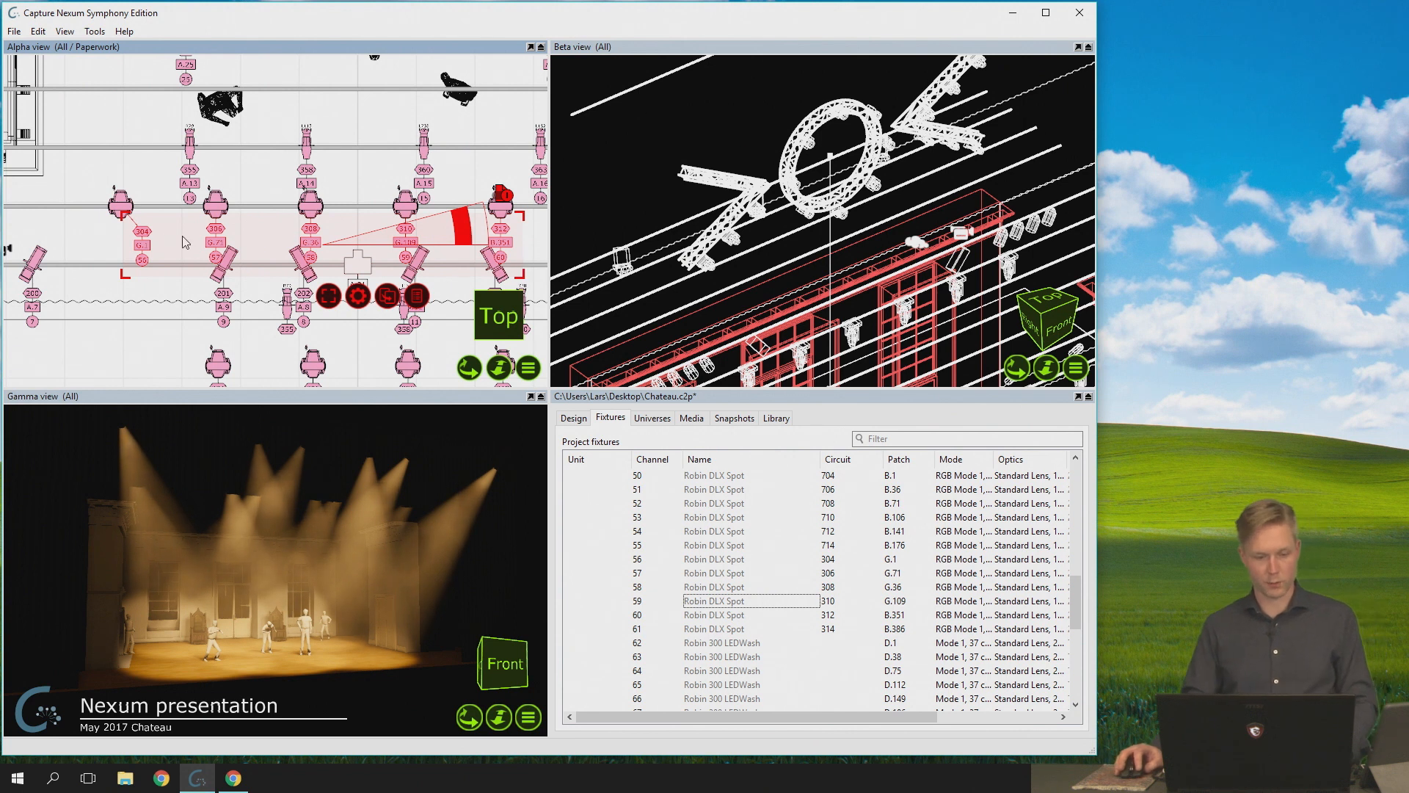
click(103, 241)
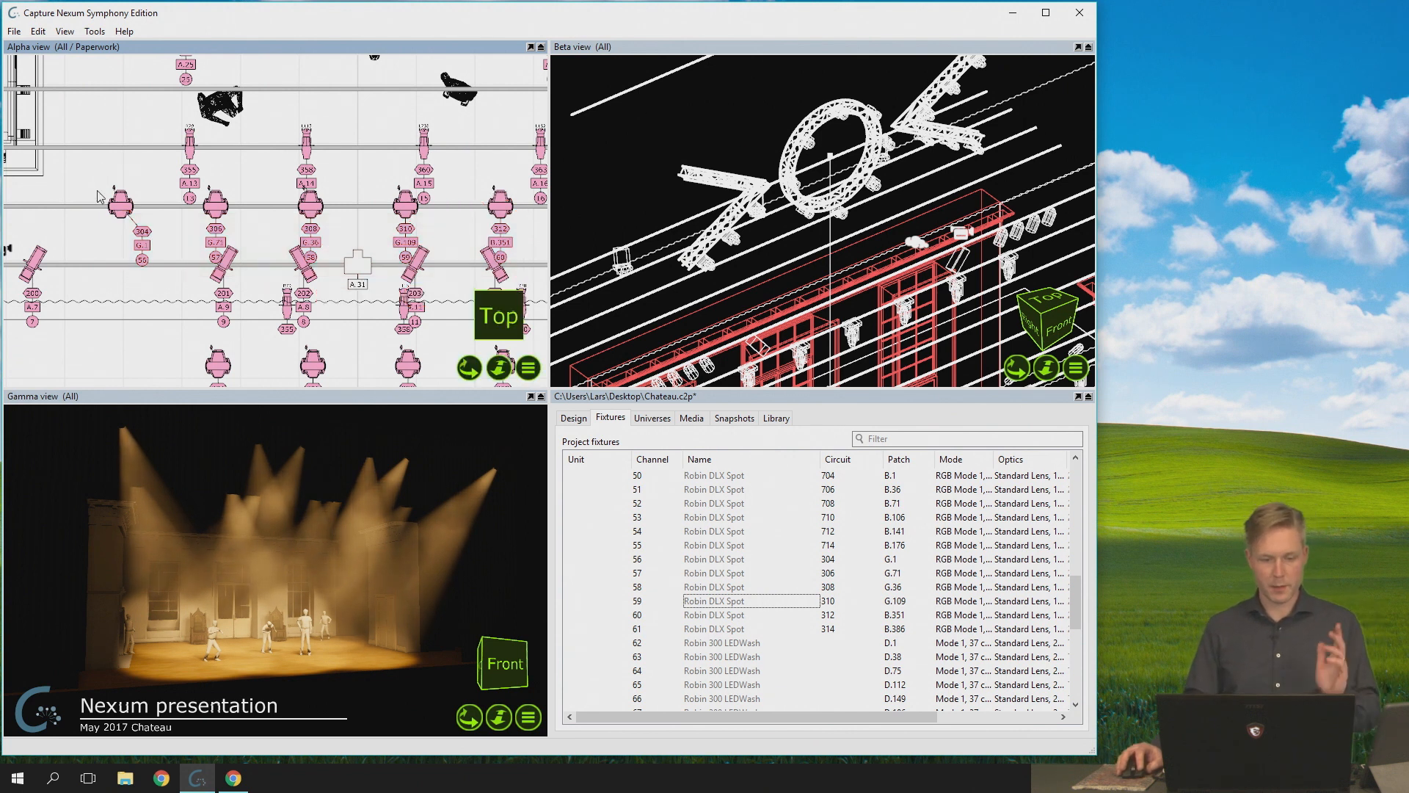
drag(91, 173, 522, 275)
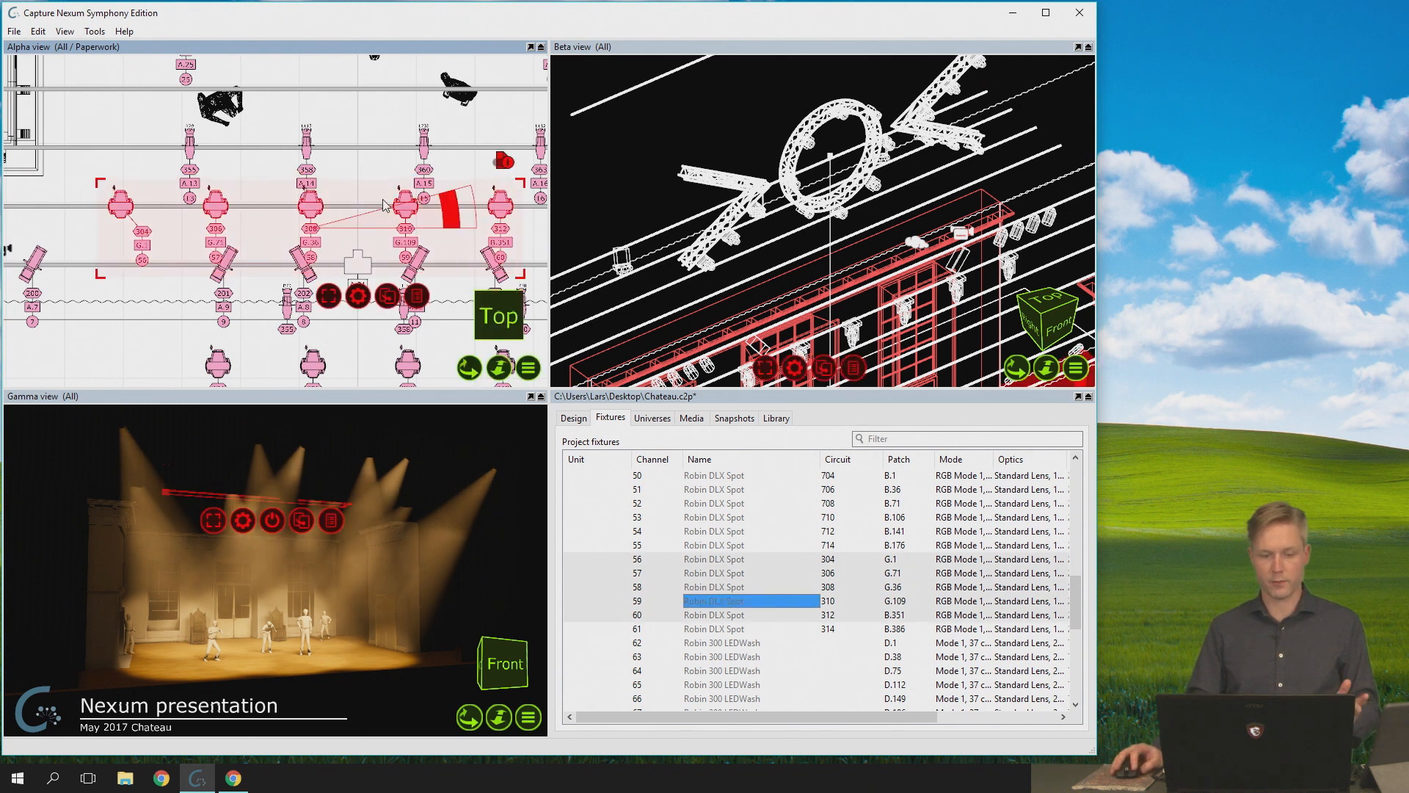
- Select only the labels of fixtures 56 to 60, move them slightly down and to the left, and clear the selection
drag(144, 235, 445, 285)
key(ctrl+z)
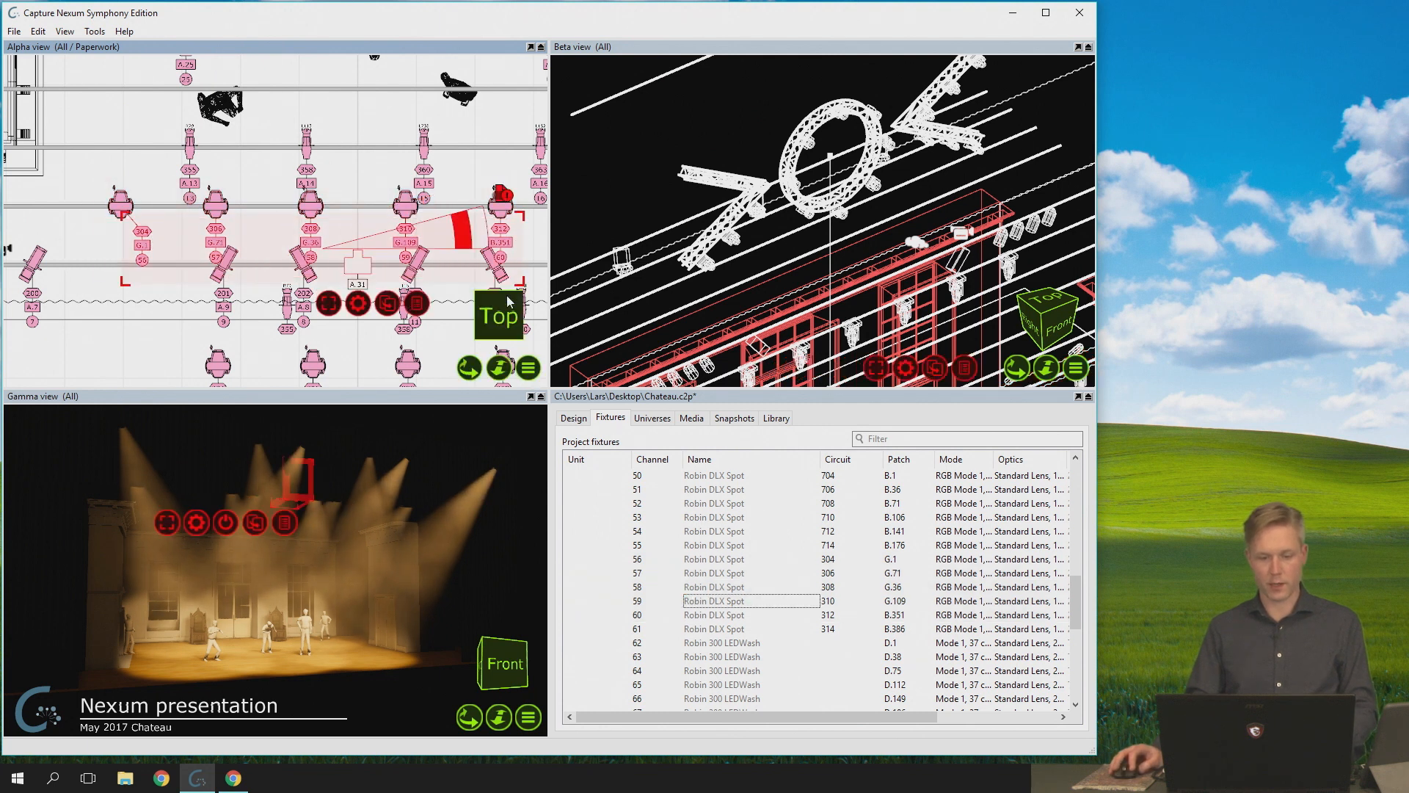
mouse_move(313, 242)
mouse_down()
mouse_move(262, 254)
mouse_move(306, 248)
mouse_up()
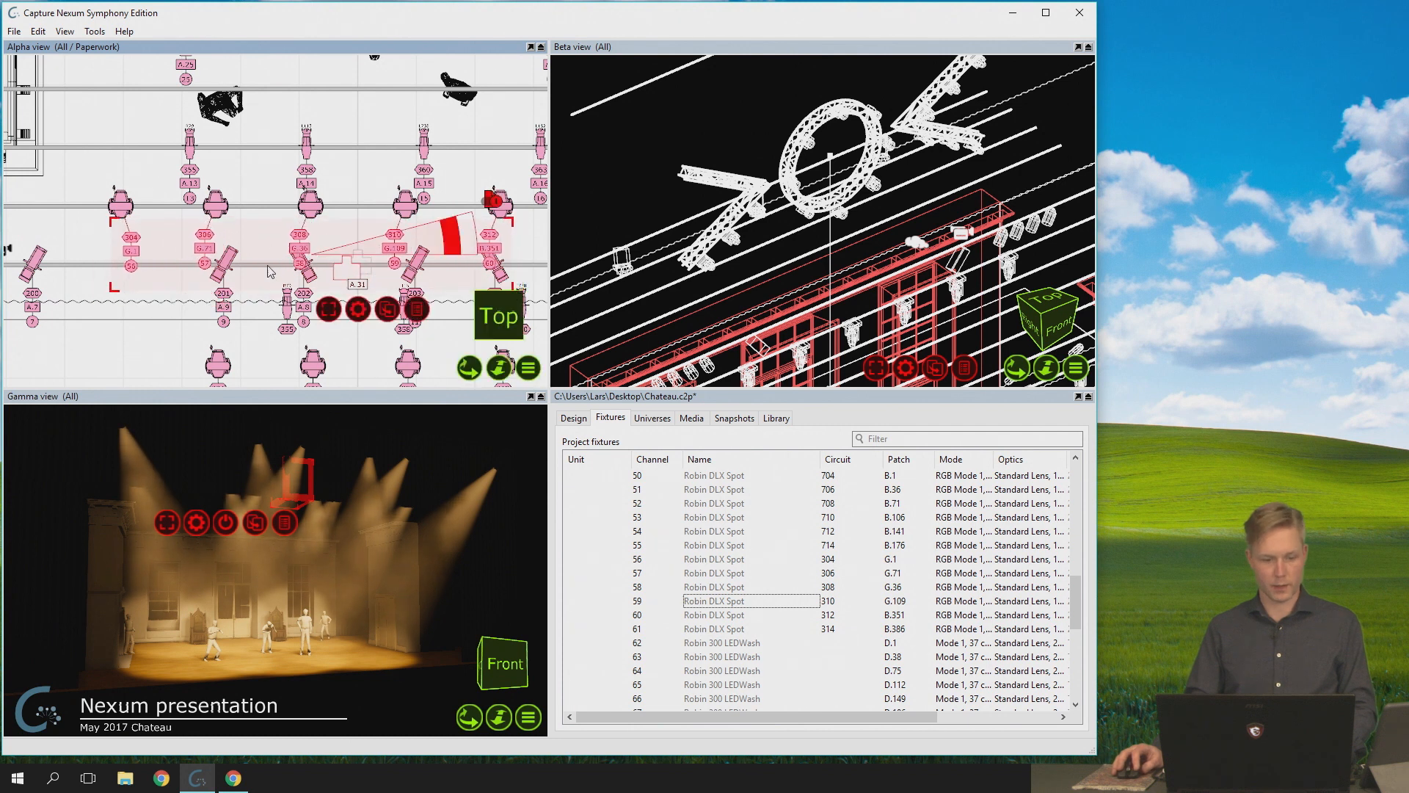
click(83, 194)
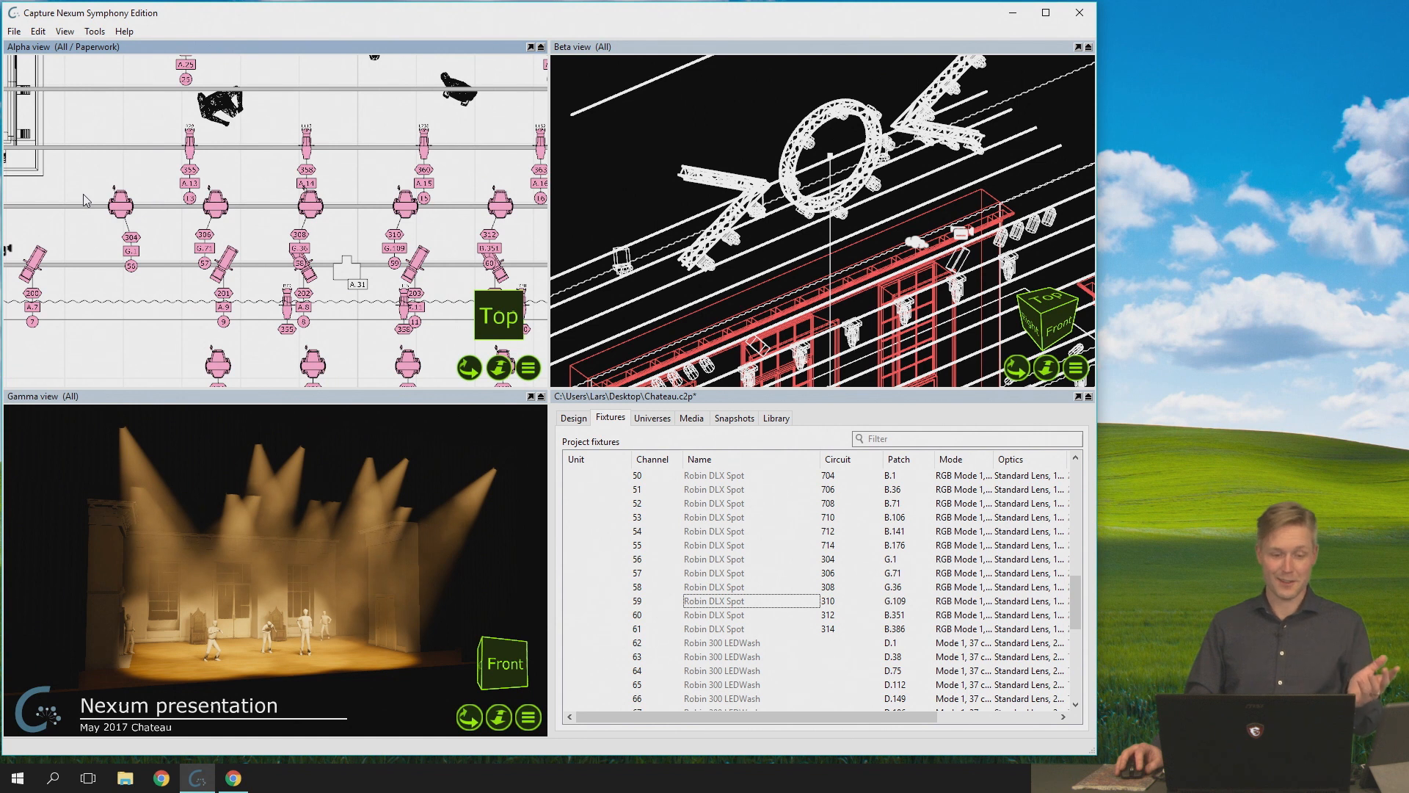
- Select fixtures 56 to 60 with their labels using a selection rectangle, limit the selection to annotations only, and clear it
drag(79, 172, 534, 270)
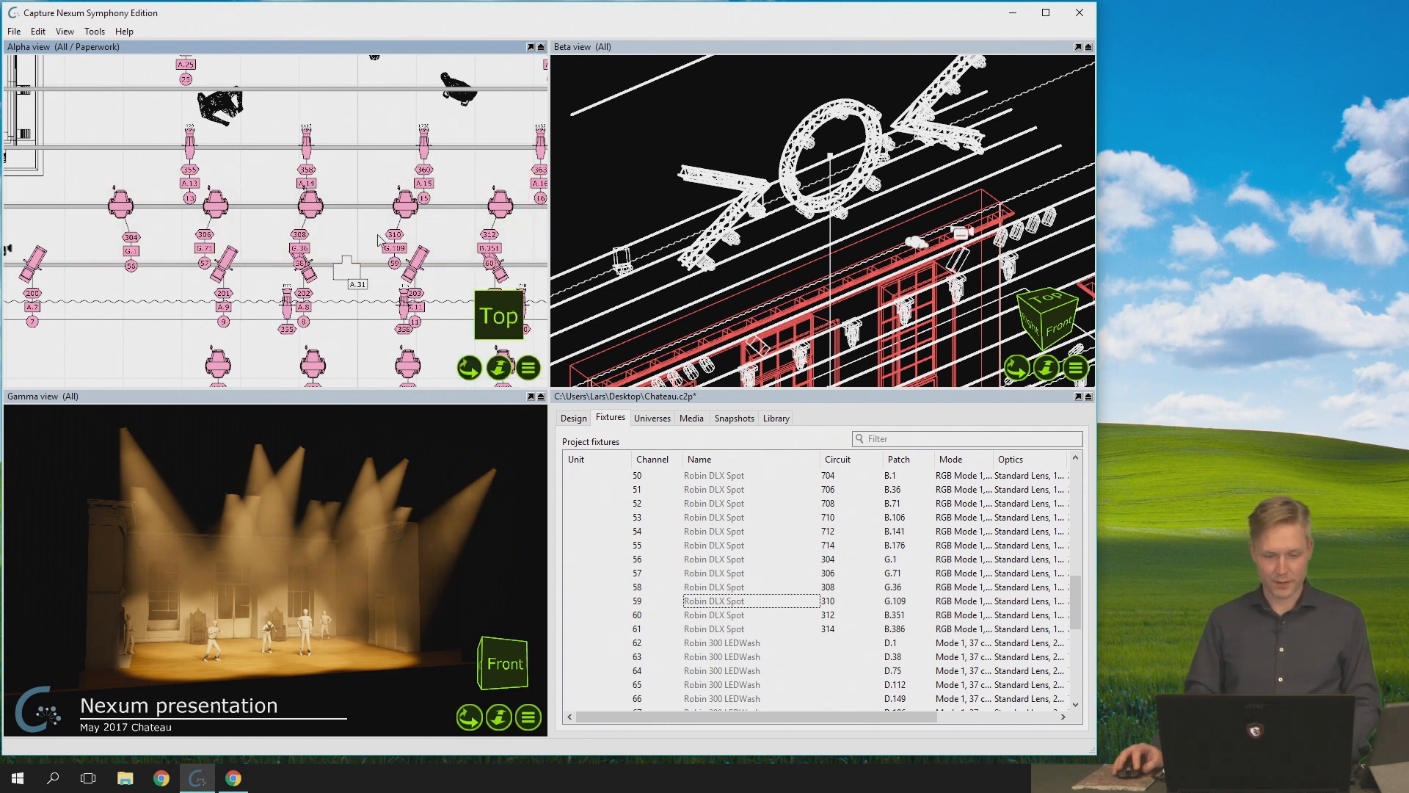
drag(93, 179, 522, 283)
right_click(325, 301)
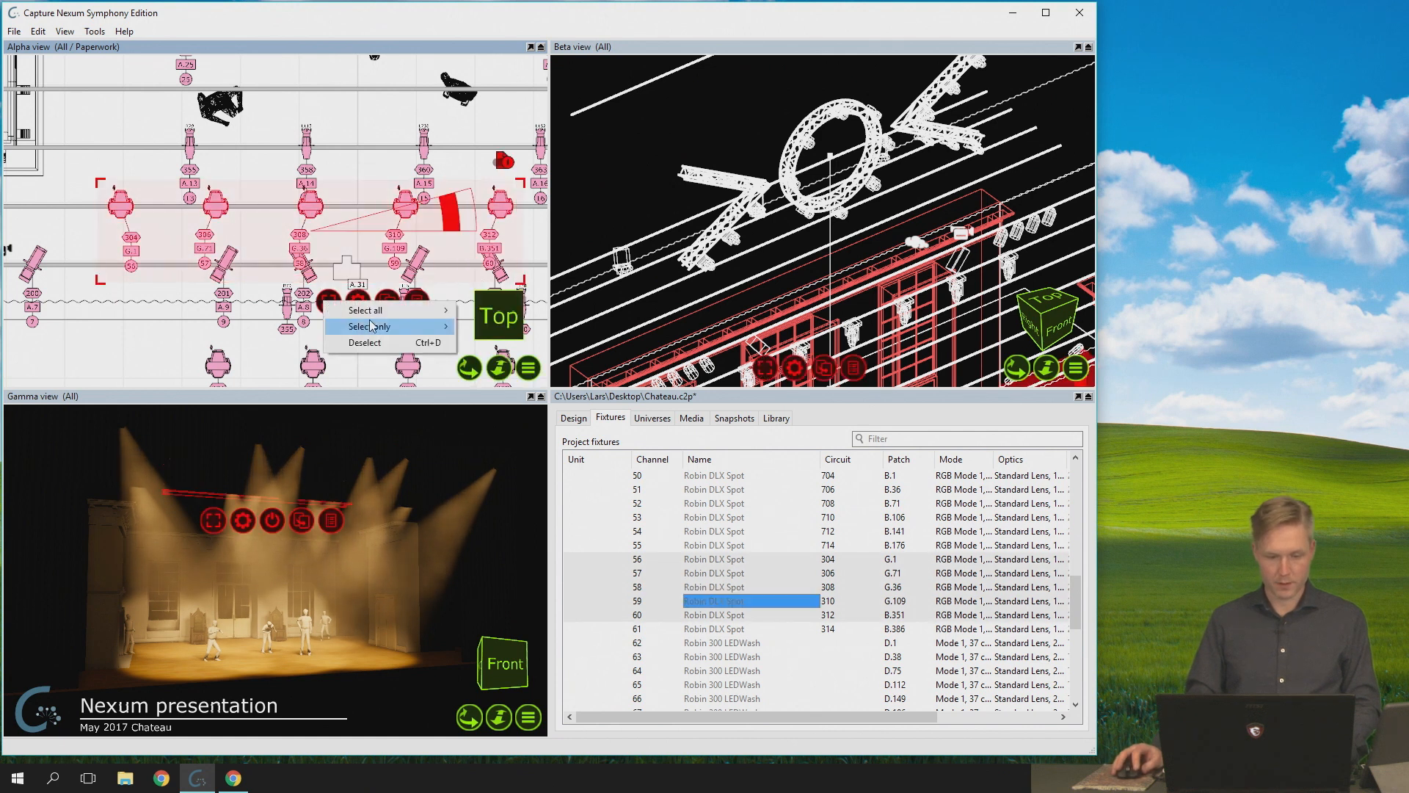
mouse_move(371, 325)
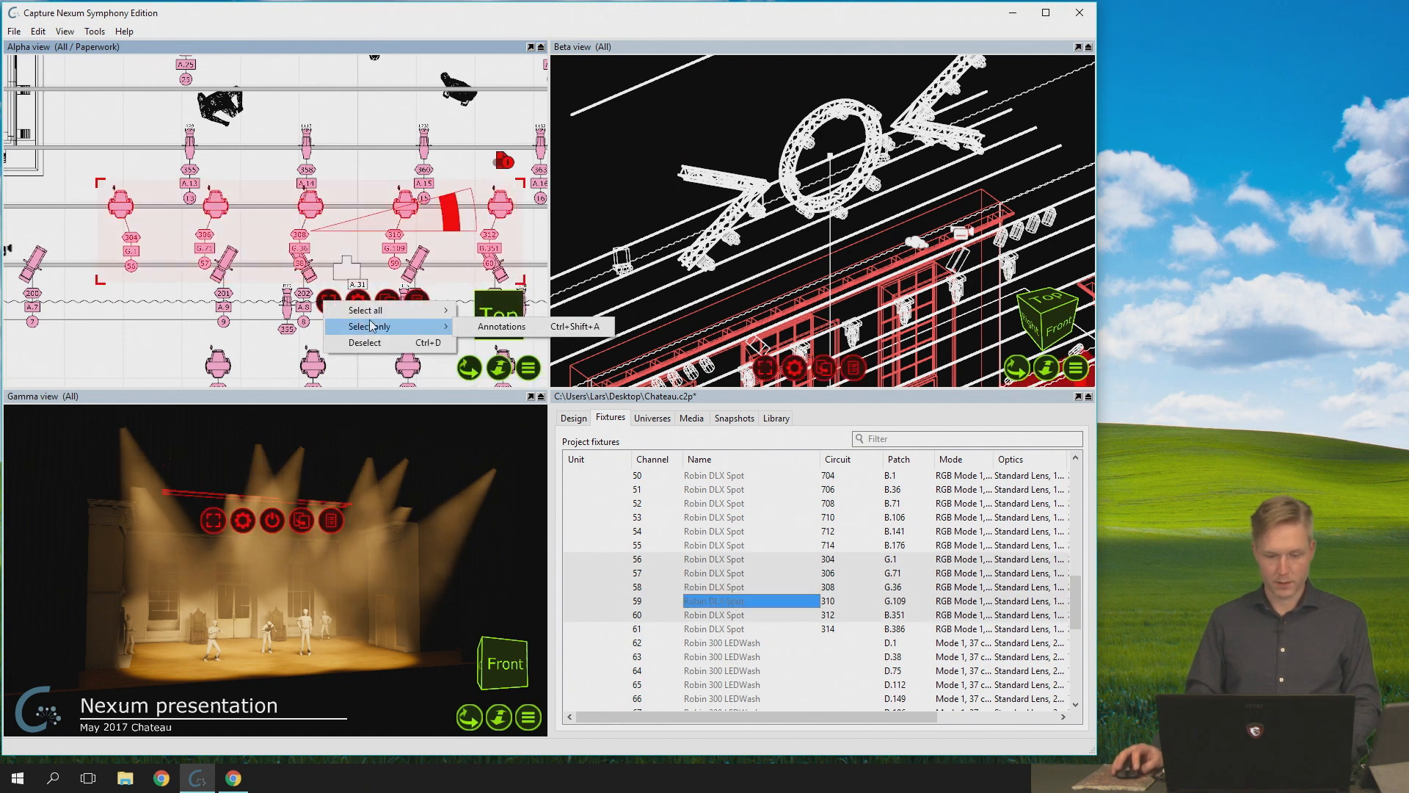
click(541, 327)
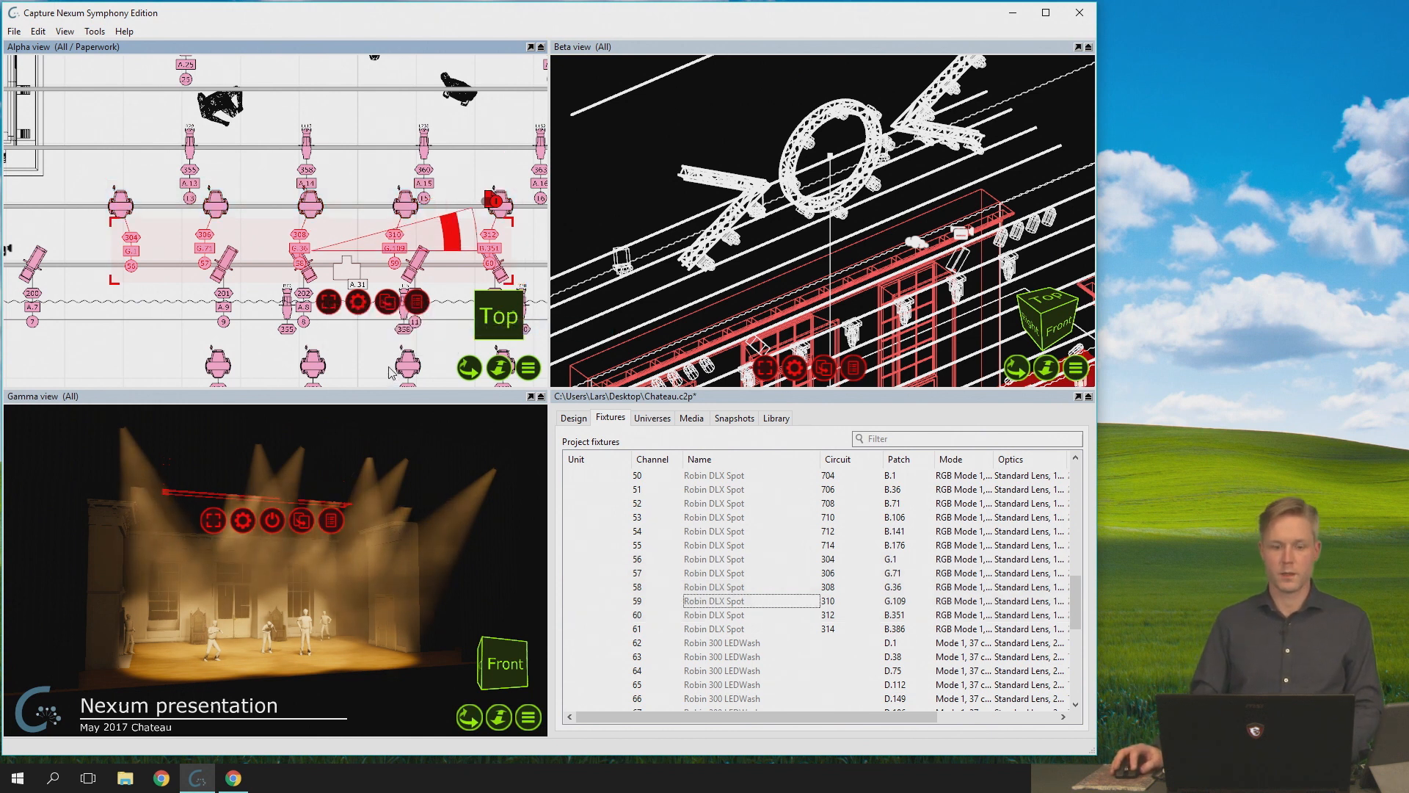
click(96, 176)
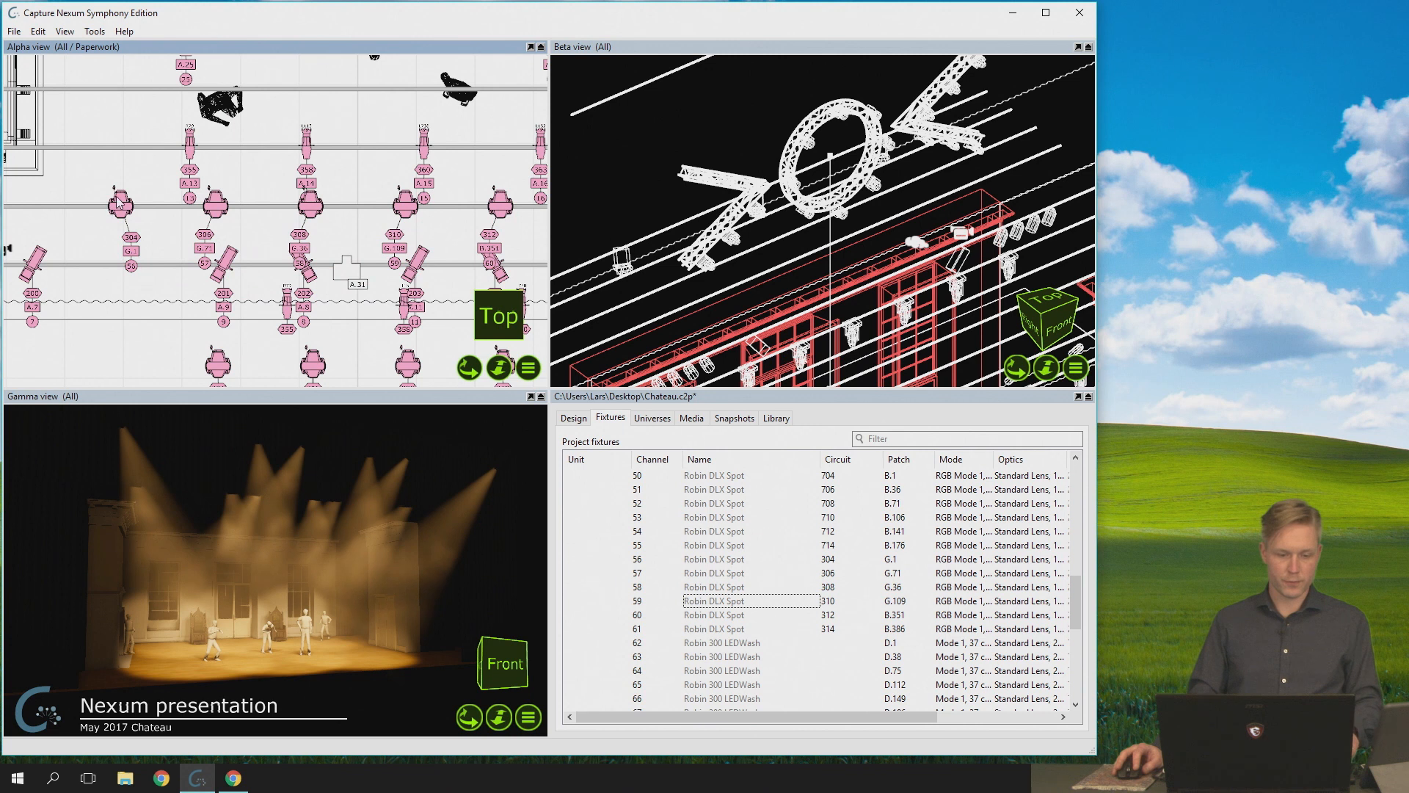
- Select fixture 56 together with several surrounding fixtures in the Alpha view, reduce the selection to their annotations, and clear it
click(118, 198)
ctrl+click(189, 154)
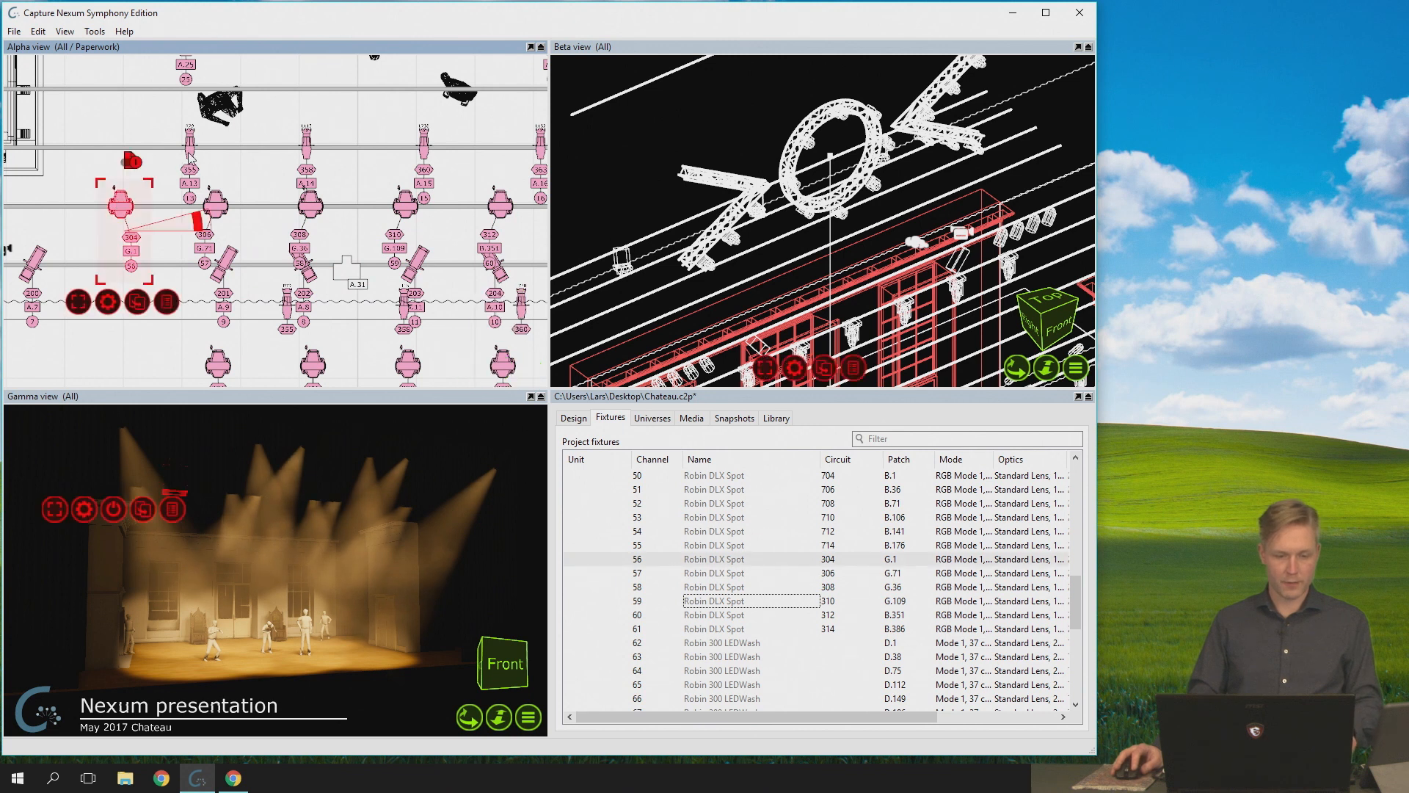
ctrl+click(227, 318)
ctrl+click(419, 262)
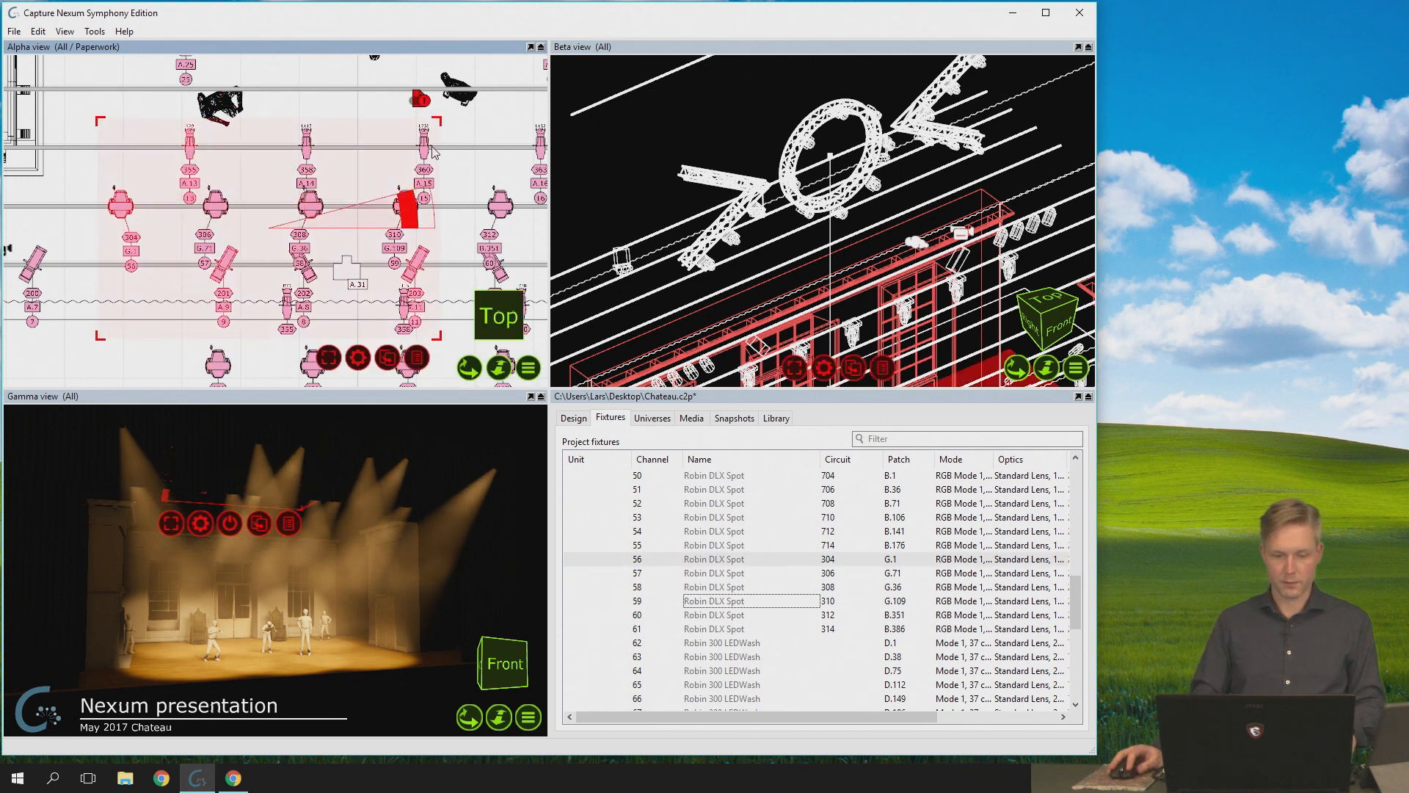
ctrl+click(424, 144)
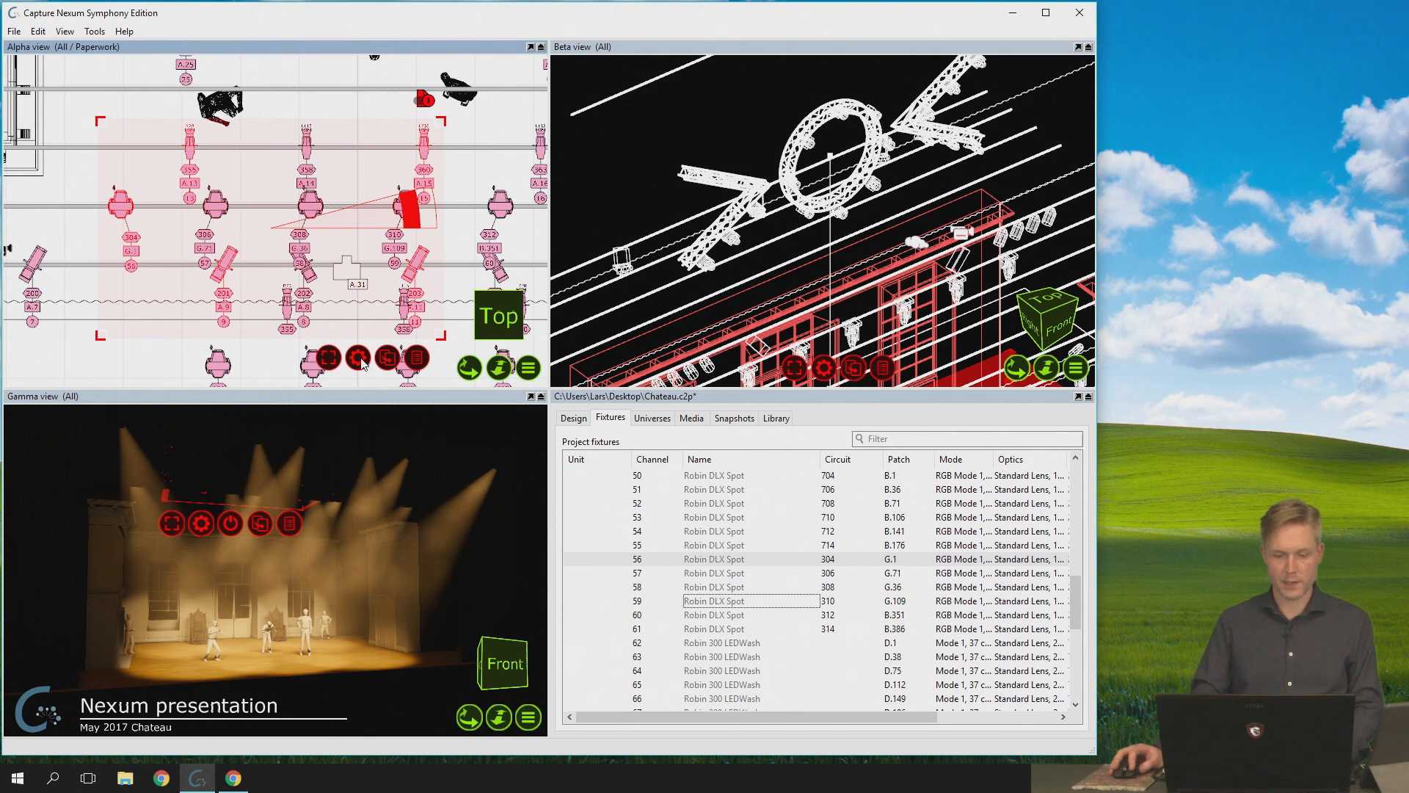
click(329, 357)
mouse_move(411, 379)
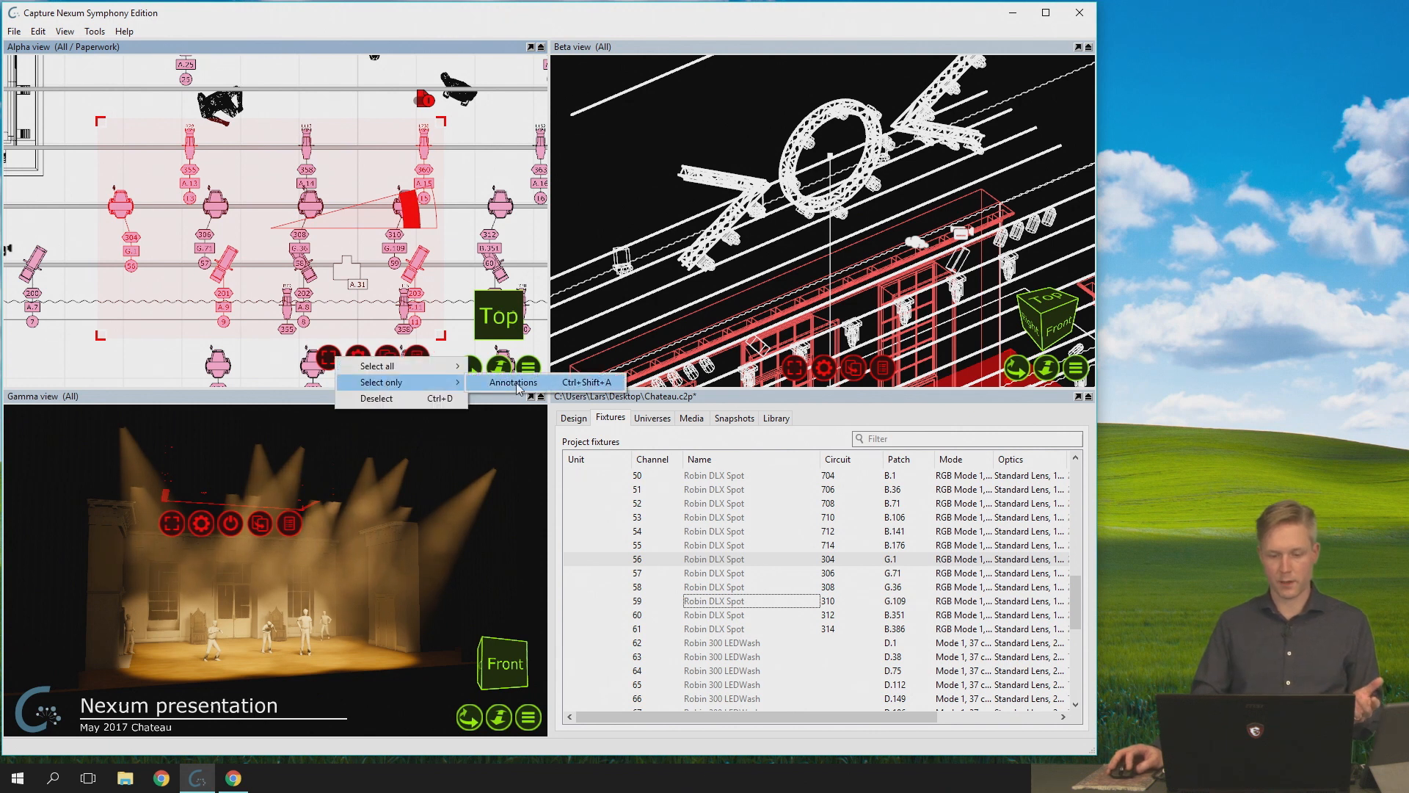
click(516, 382)
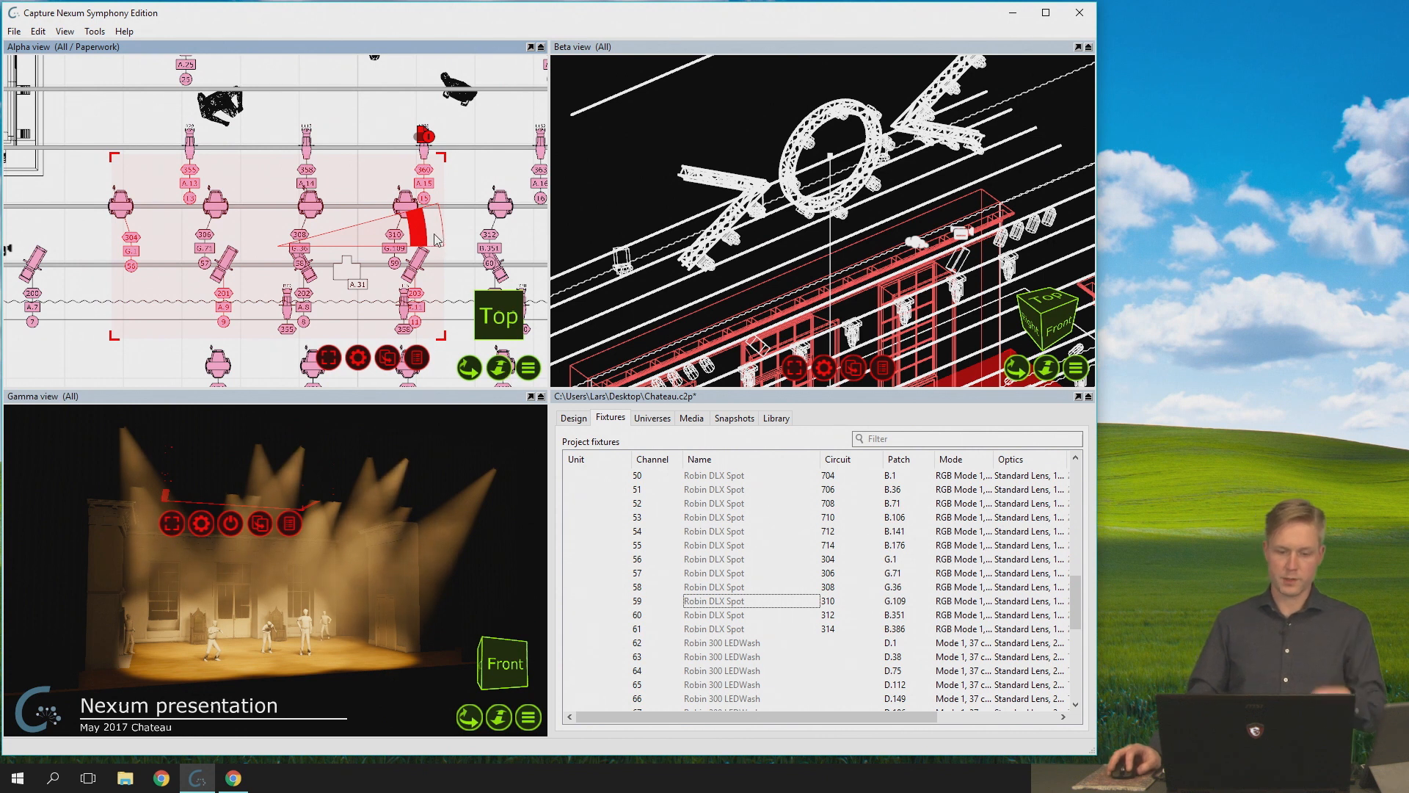
ctrl+click(428, 259)
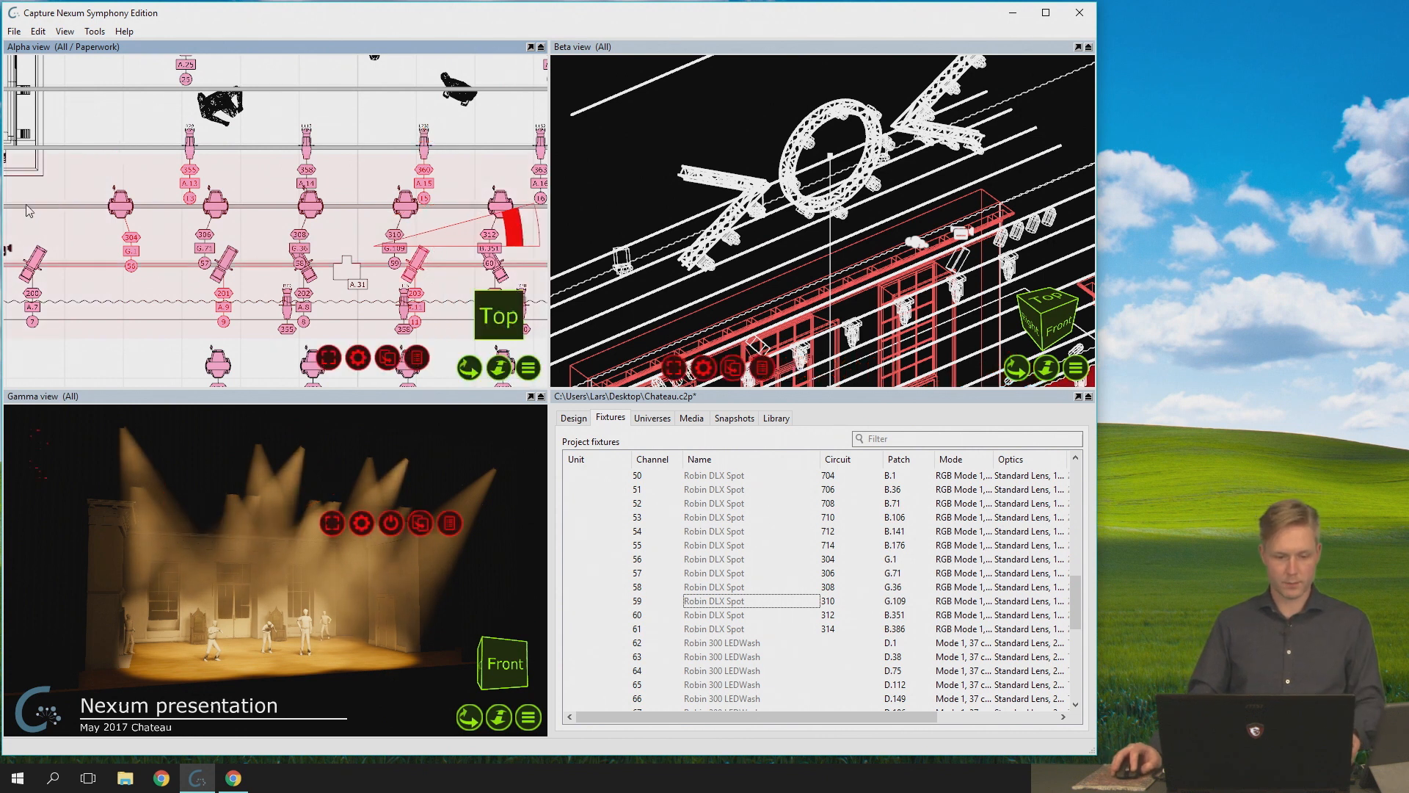
click(137, 173)
click(120, 97)
- Select fixtures 56 to 59 with their labels one by one, and limit the selection to annotations only
click(118, 205)
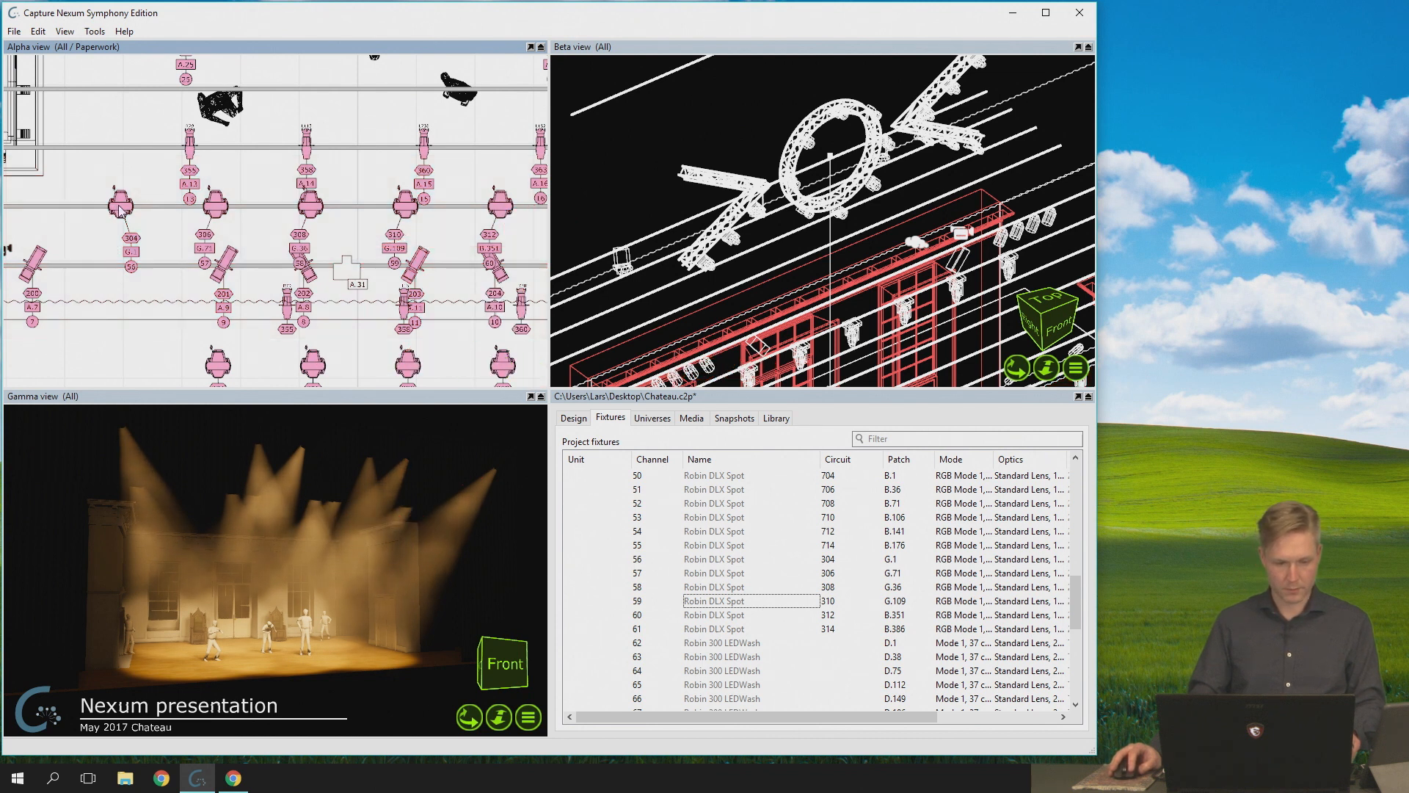
ctrl+click(215, 205)
ctrl+click(311, 205)
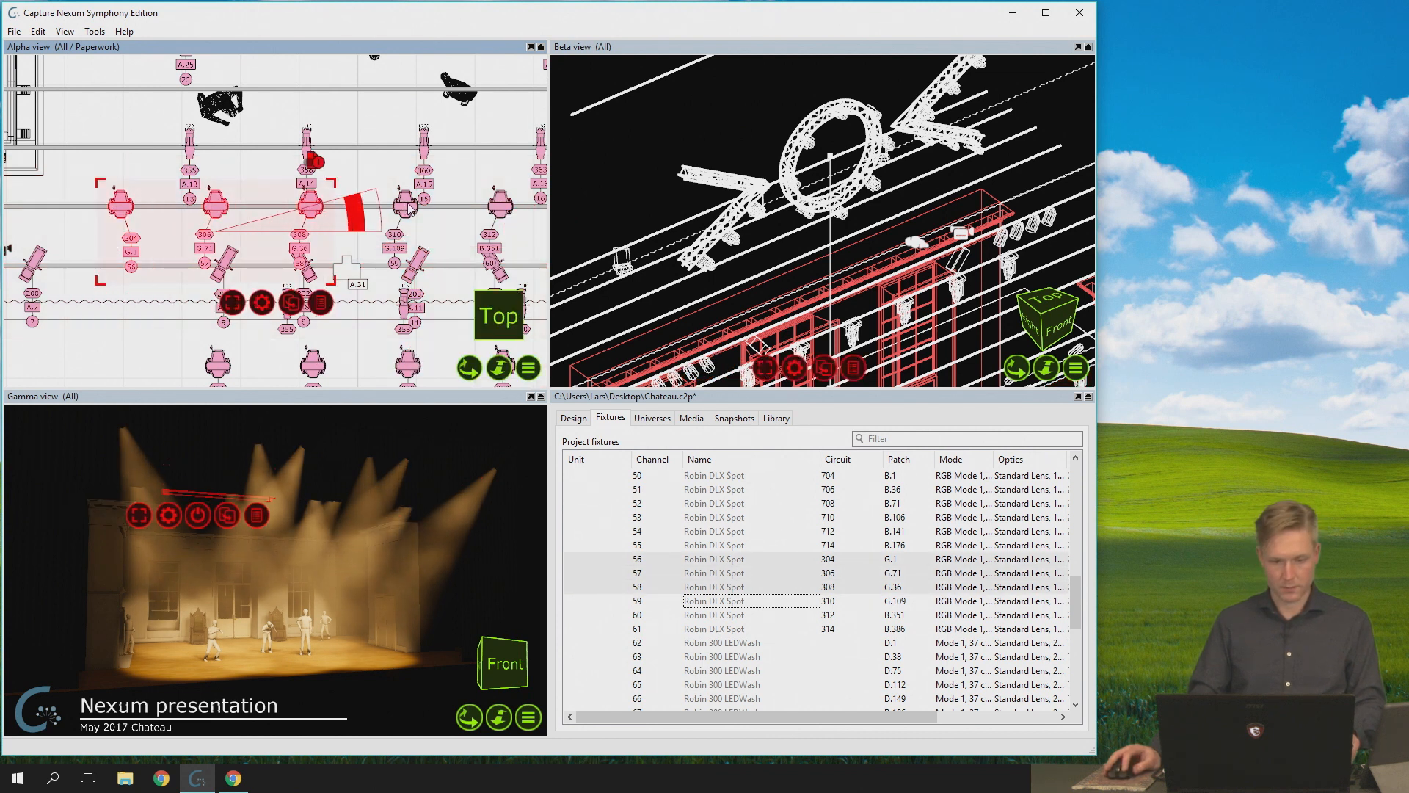
ctrl+click(406, 205)
right_click(333, 305)
mouse_move(440, 336)
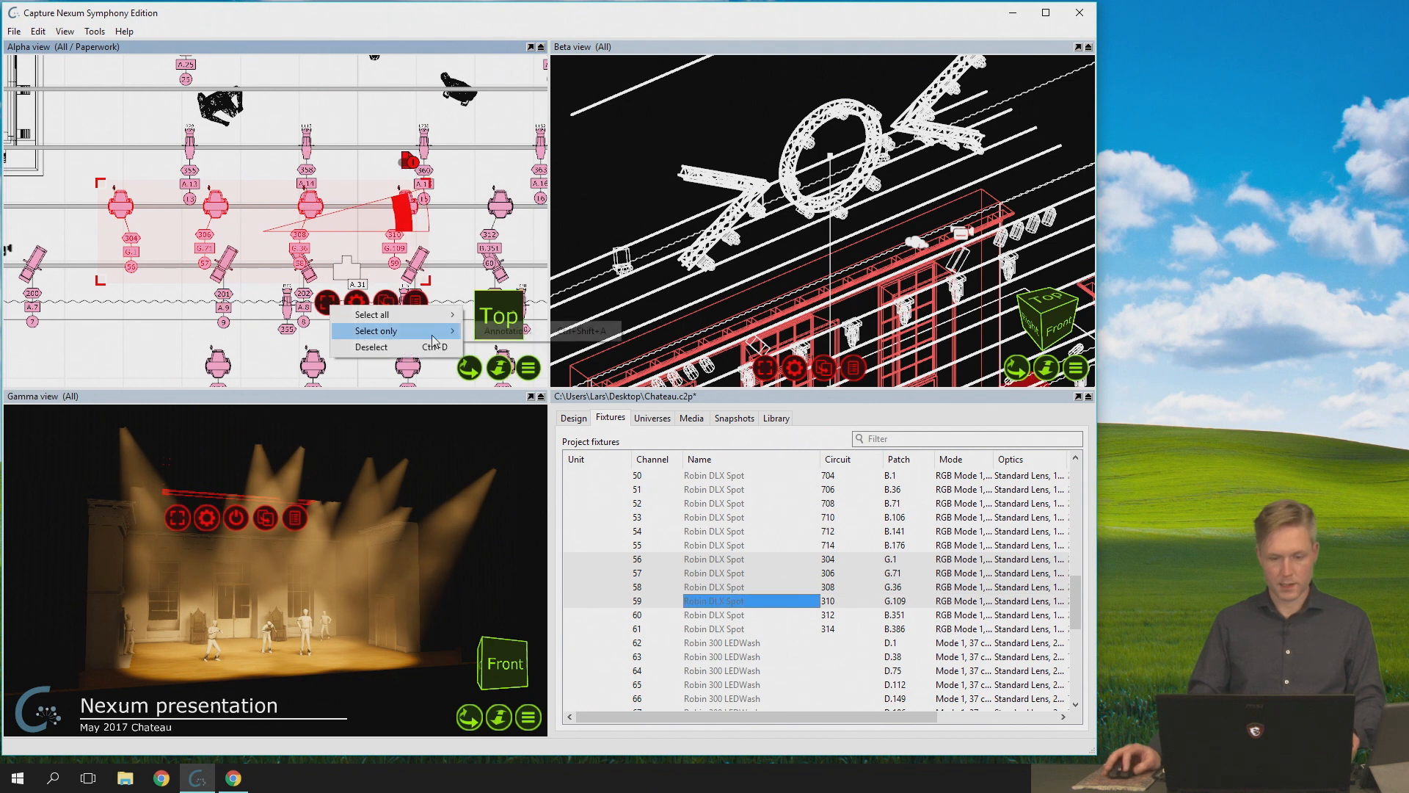
click(542, 332)
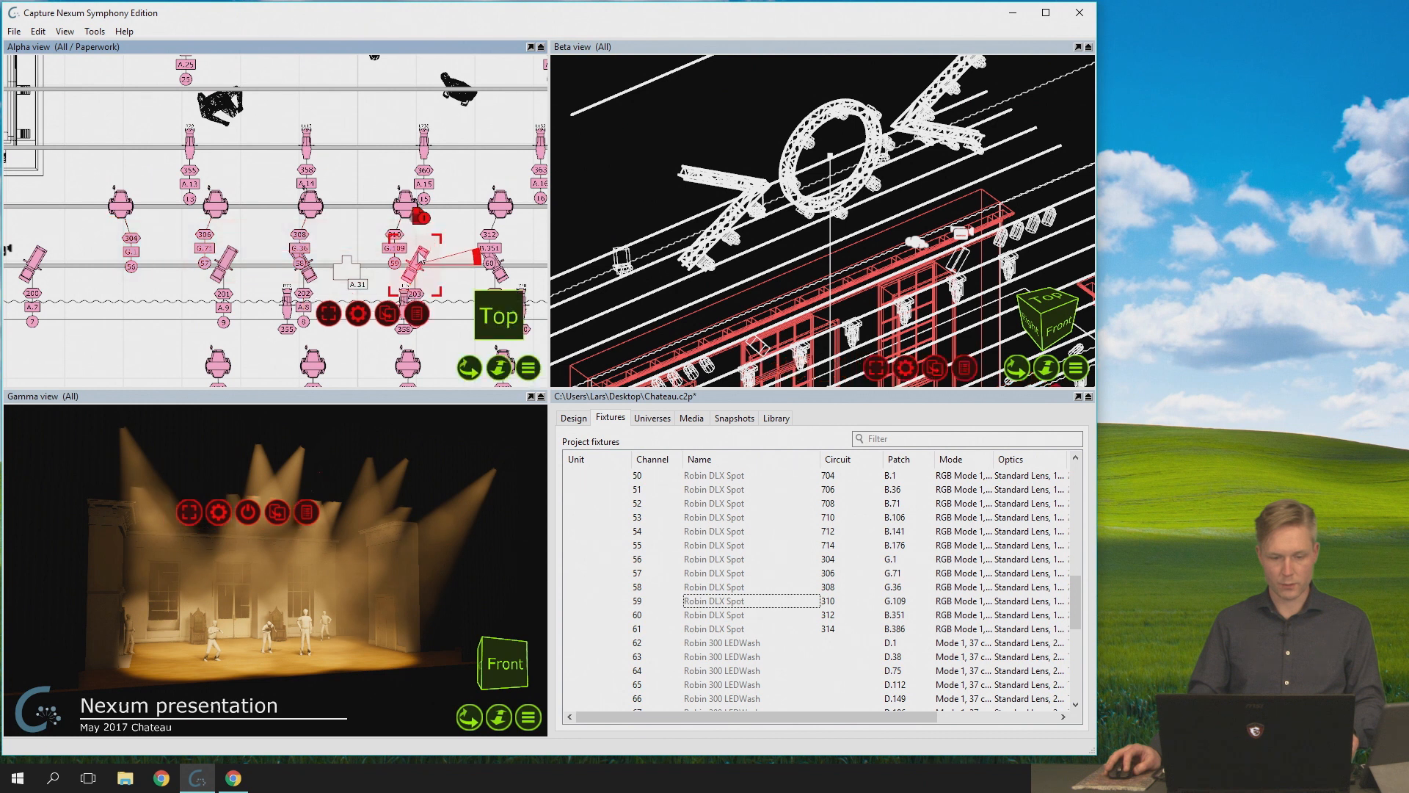
- Select fixtures 56 to 59 and their labels with a selection rectangle, and clear the selection
drag(91, 174, 450, 278)
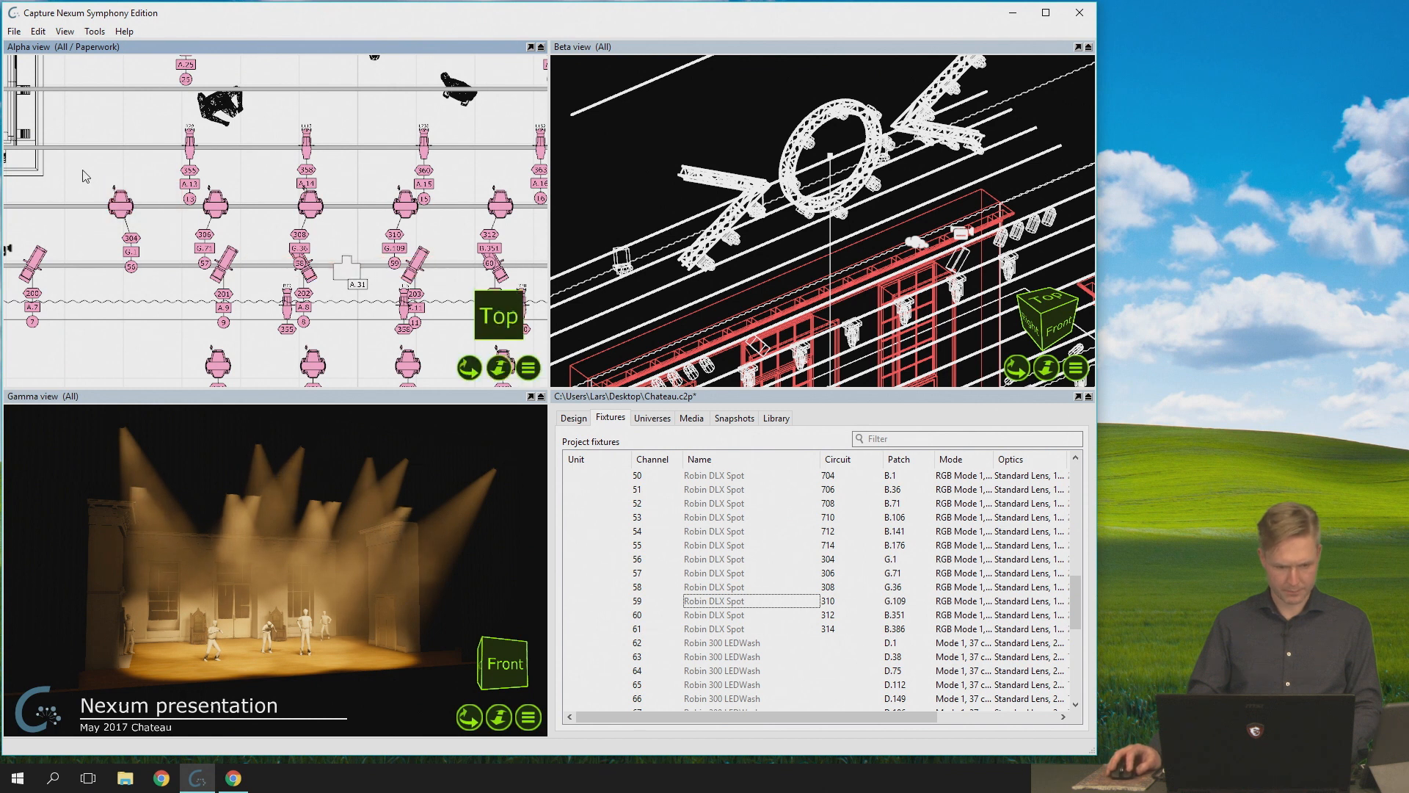
drag(88, 179, 436, 286)
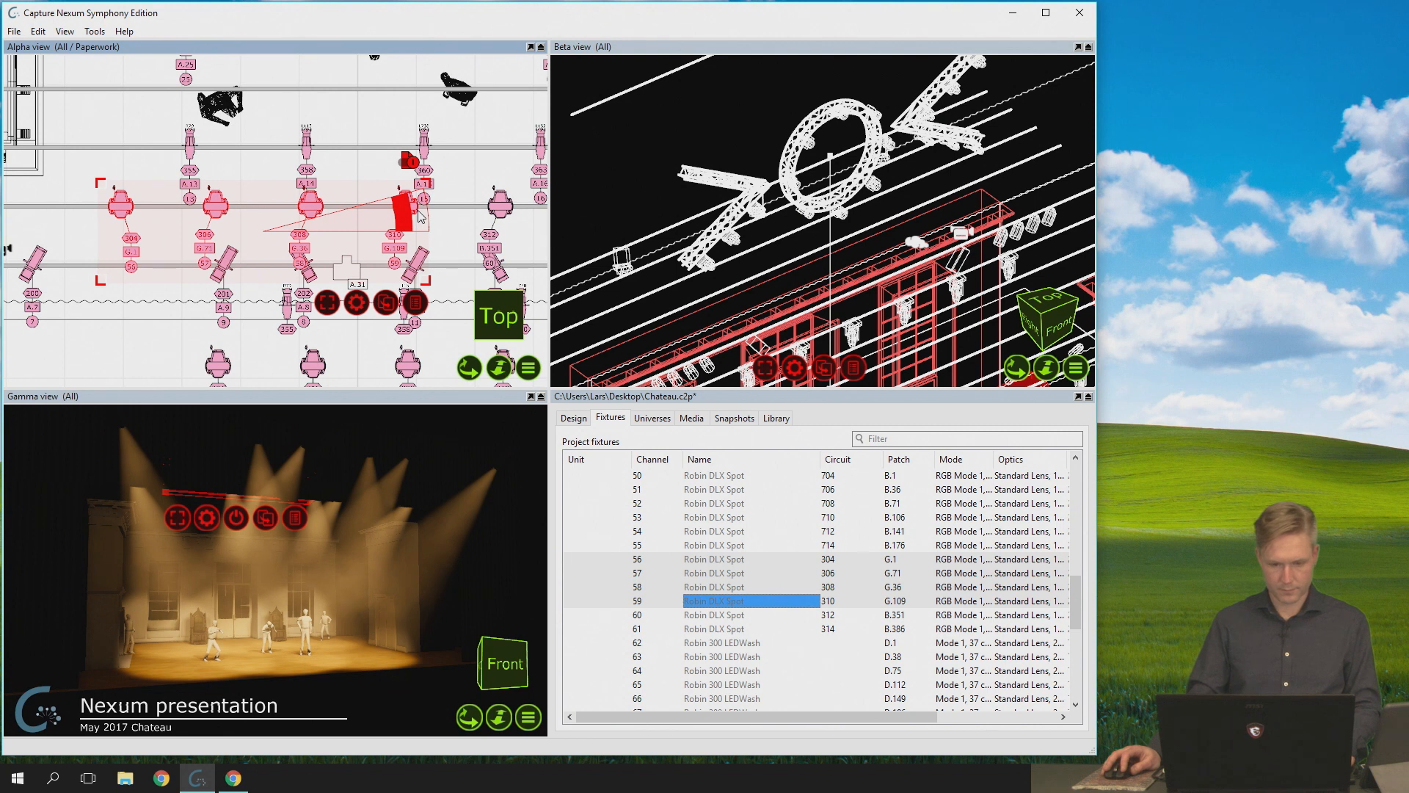
drag(420, 215, 391, 257)
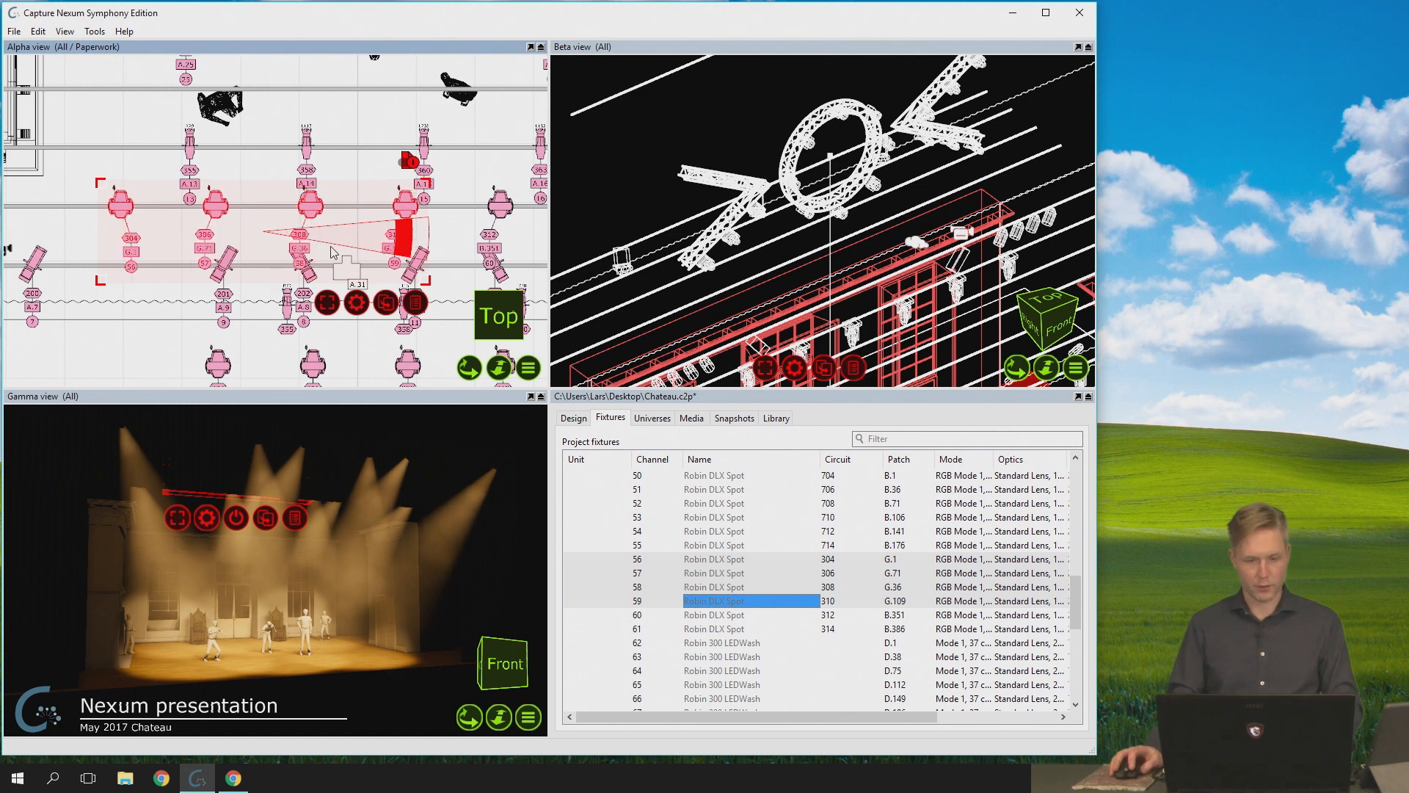
click(123, 123)
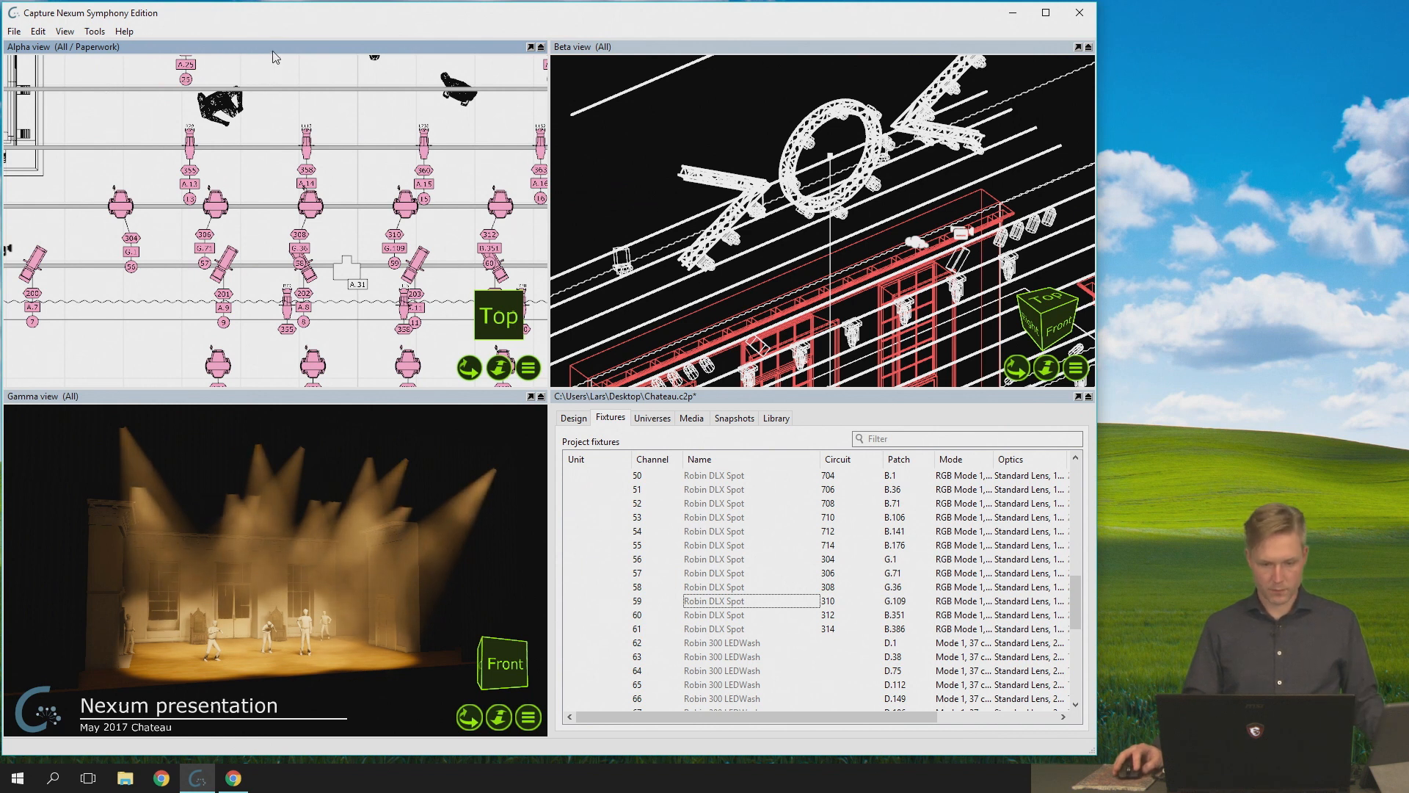
- Switch the Gamma view to Wireframe and show the stage from an angled front viewpoint
scroll(849, 250, down, 3)
scroll(890, 286, down, 3)
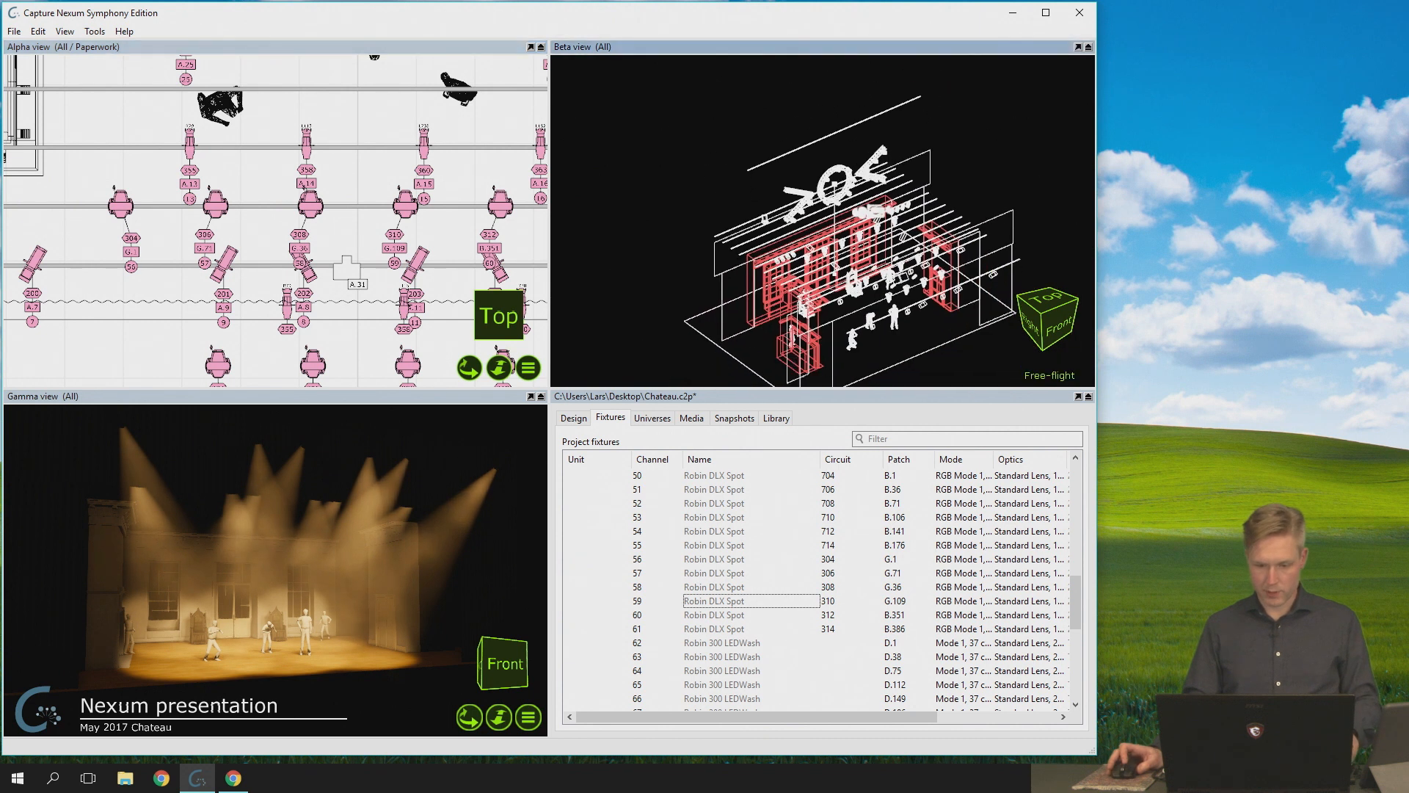
scroll(308, 223, down, 5)
scroll(315, 223, down, 3)
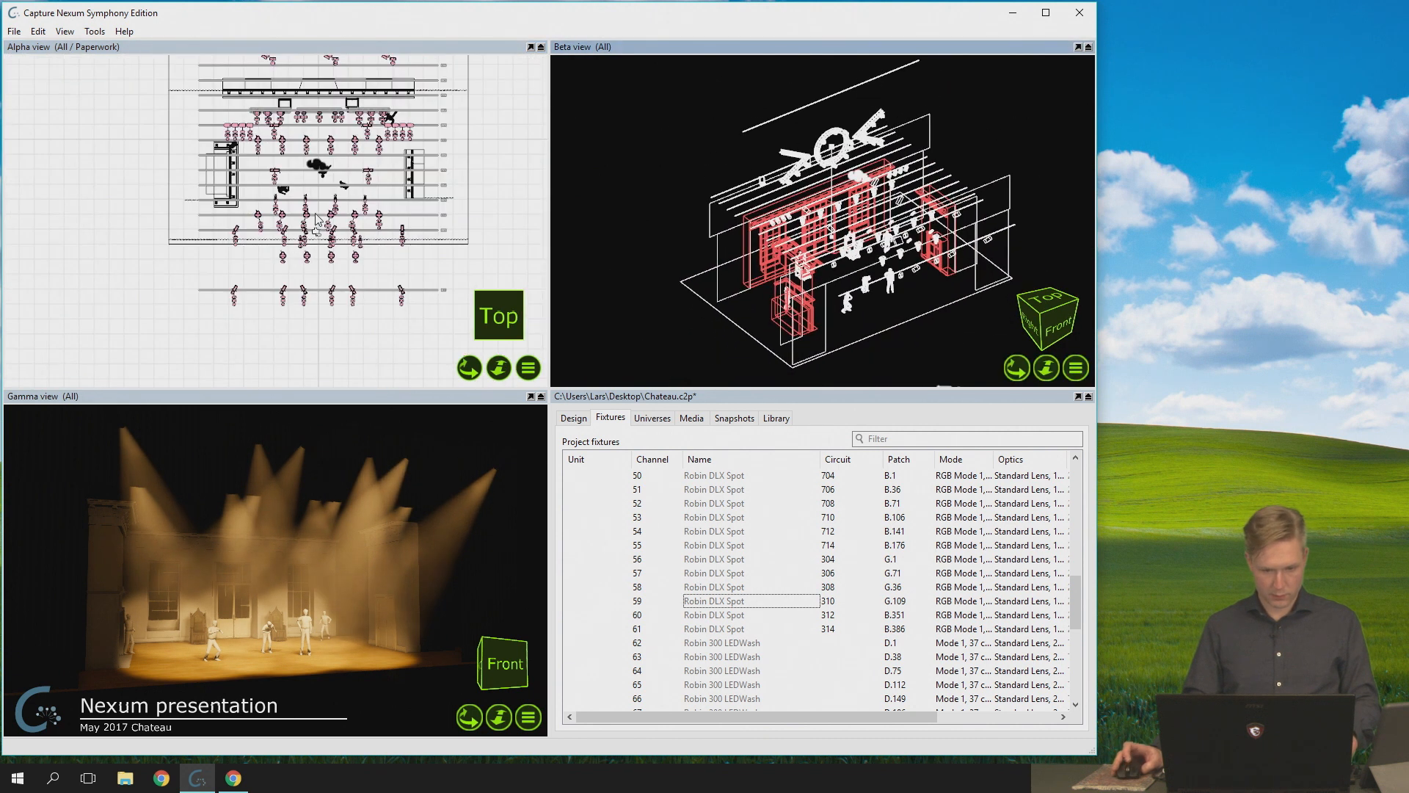
click(528, 721)
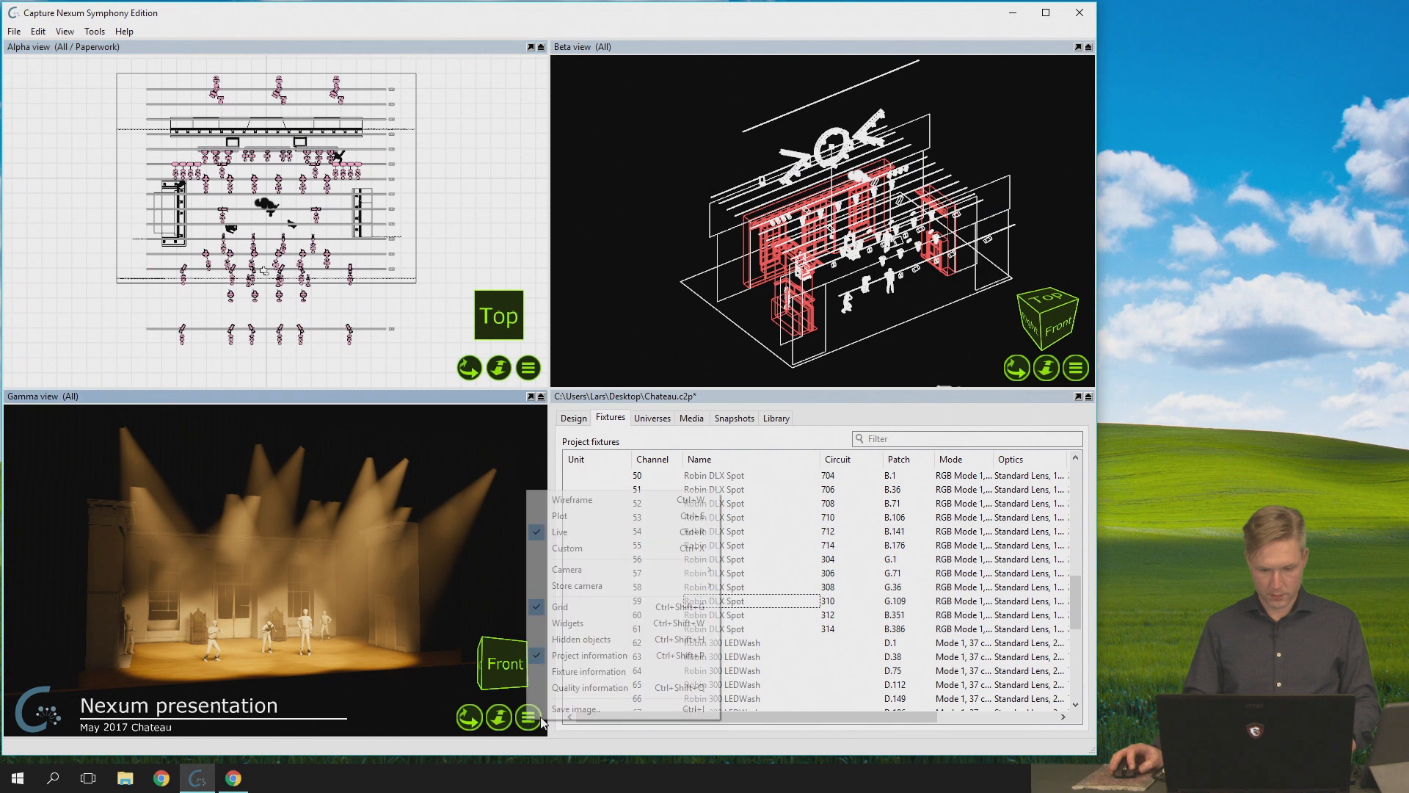
mouse_move(668, 569)
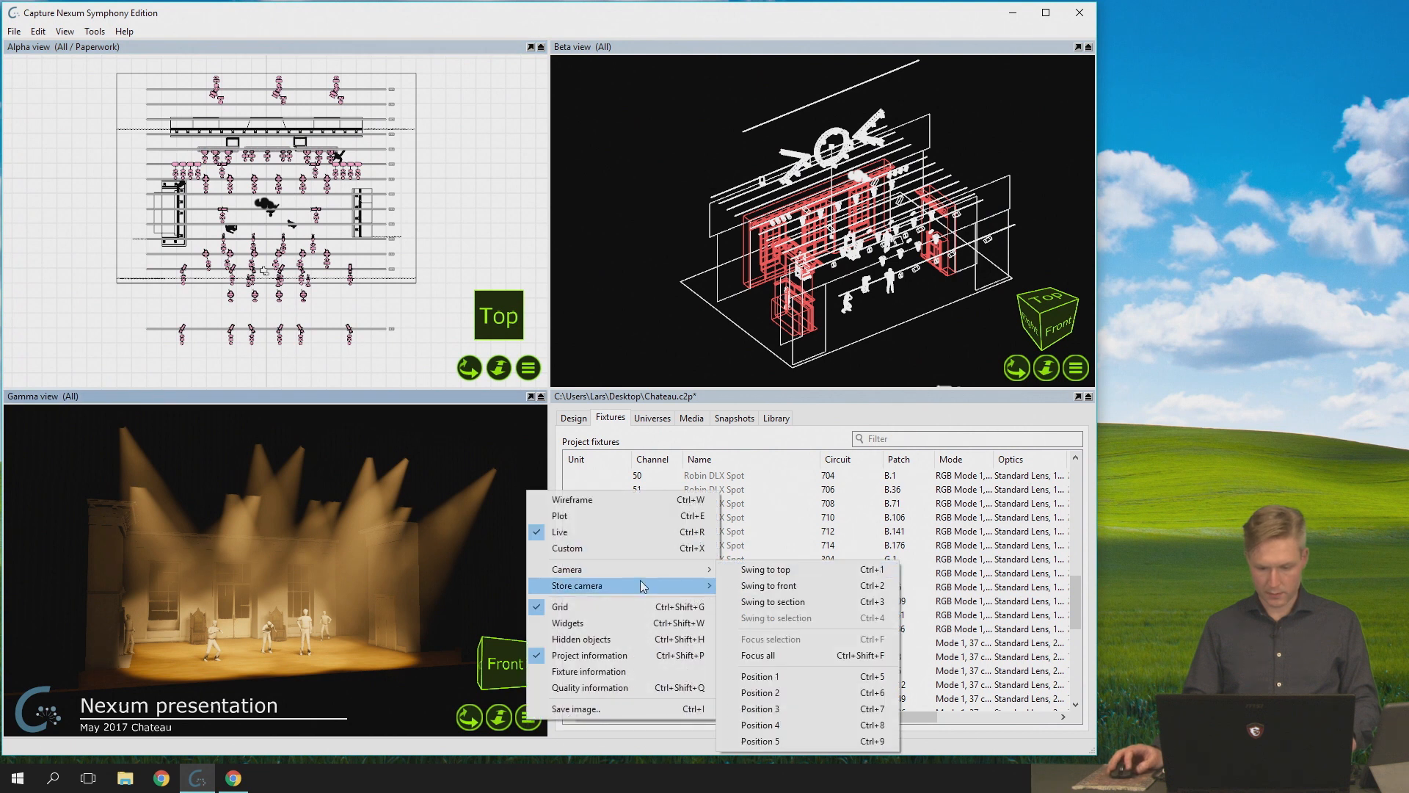
click(748, 585)
click(580, 500)
scroll(331, 568, up, 2)
middle_drag(328, 563, 349, 587)
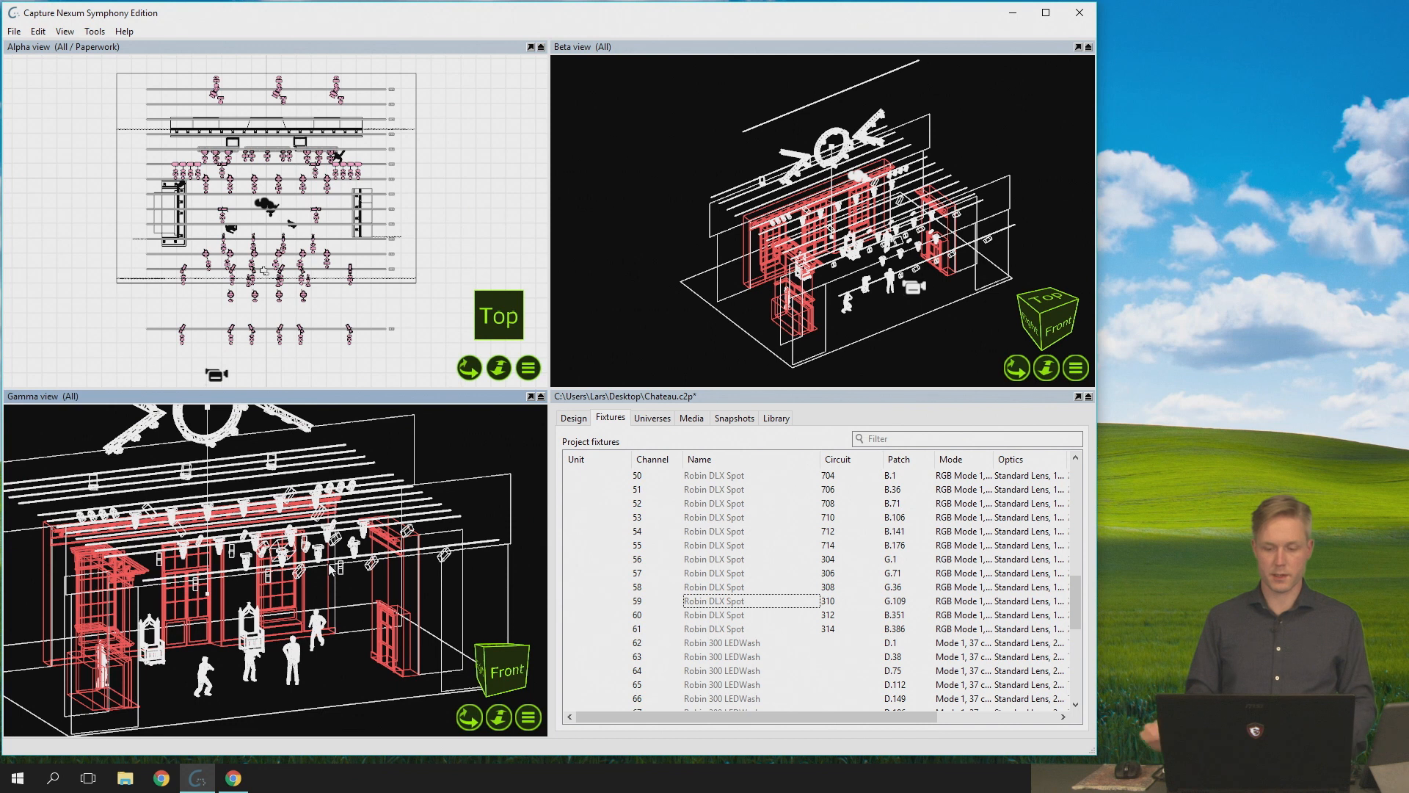
- Enlarge the Beta view to fill the window and select the spot fixture just above the standing figure near the stage front
scroll(866, 130, up, 2)
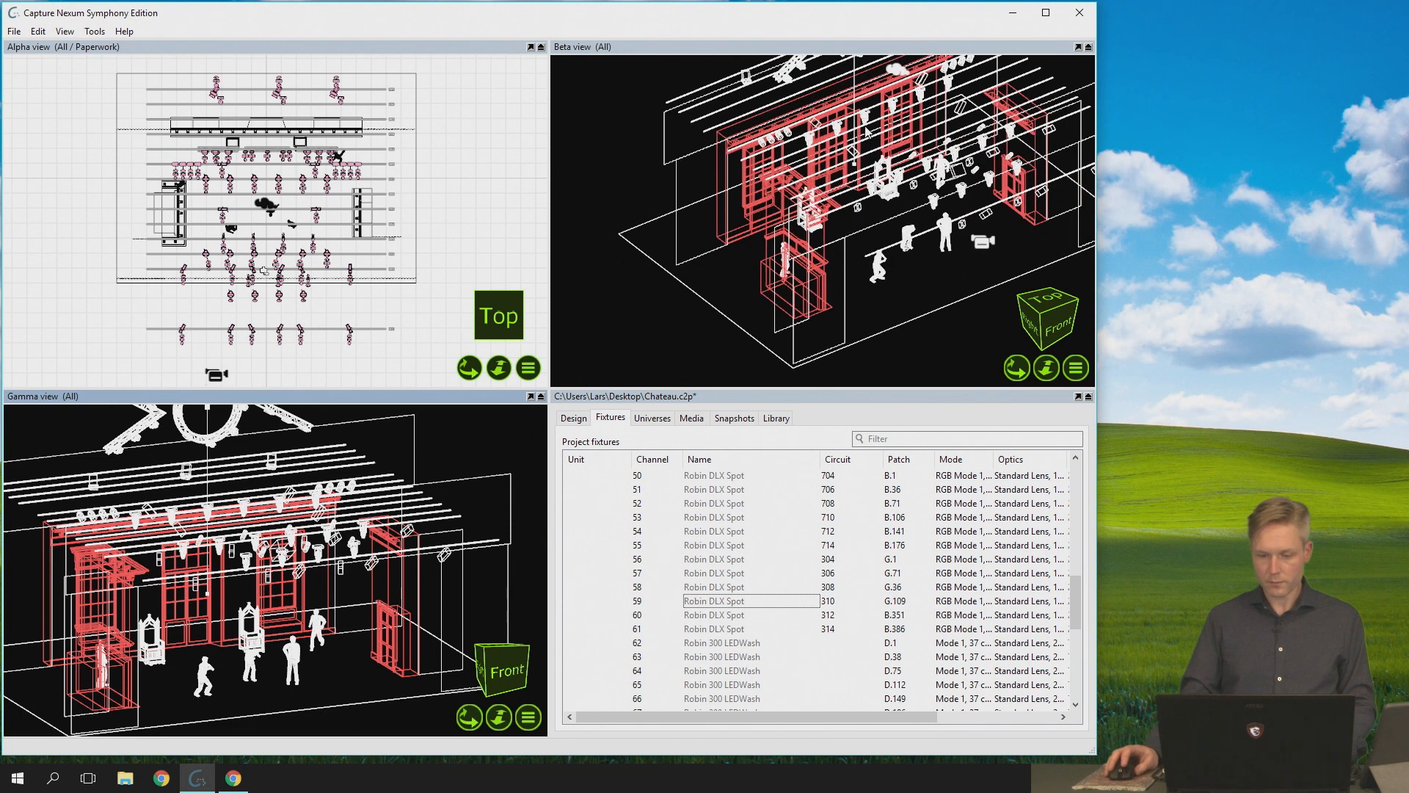
double_click(866, 44)
middle_drag(646, 319, 449, 367)
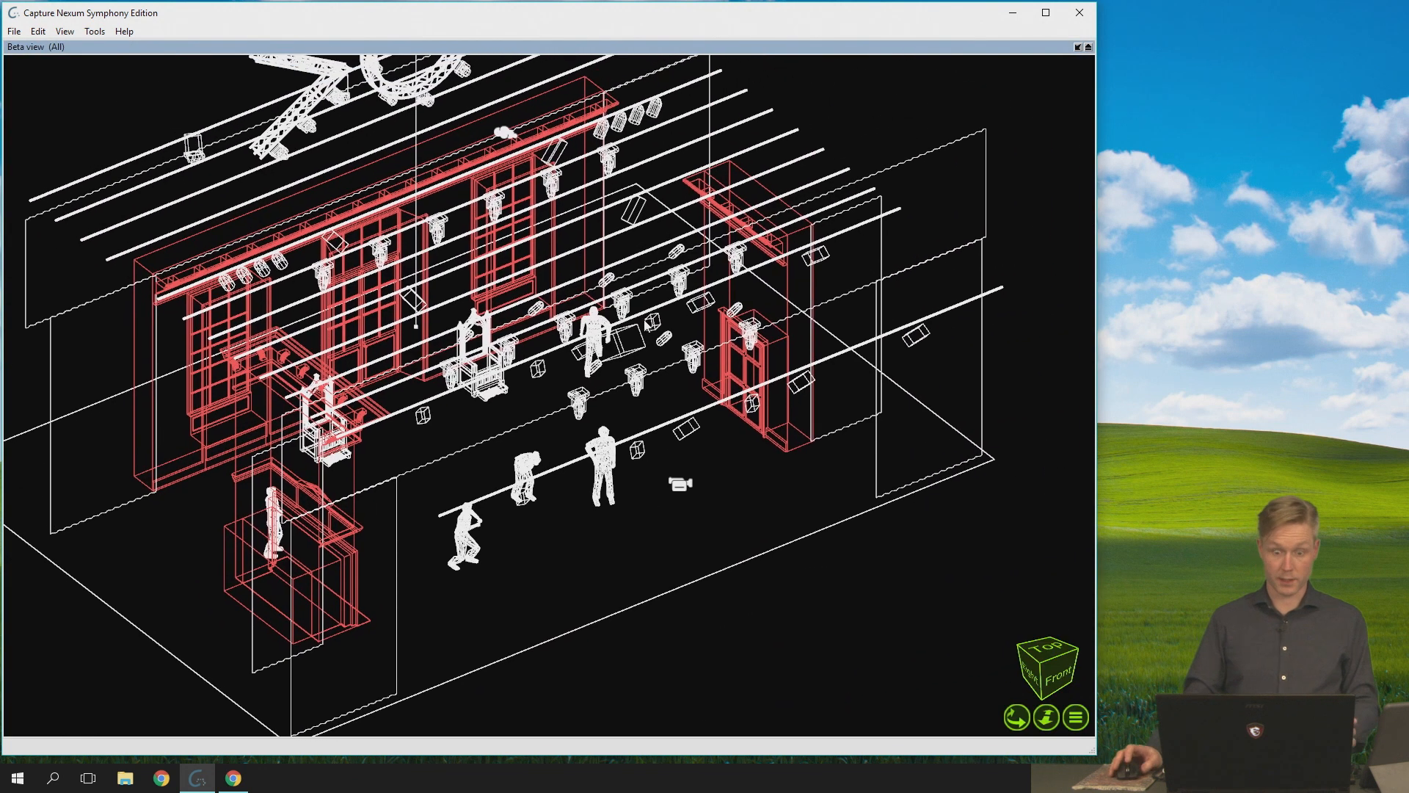
click(593, 402)
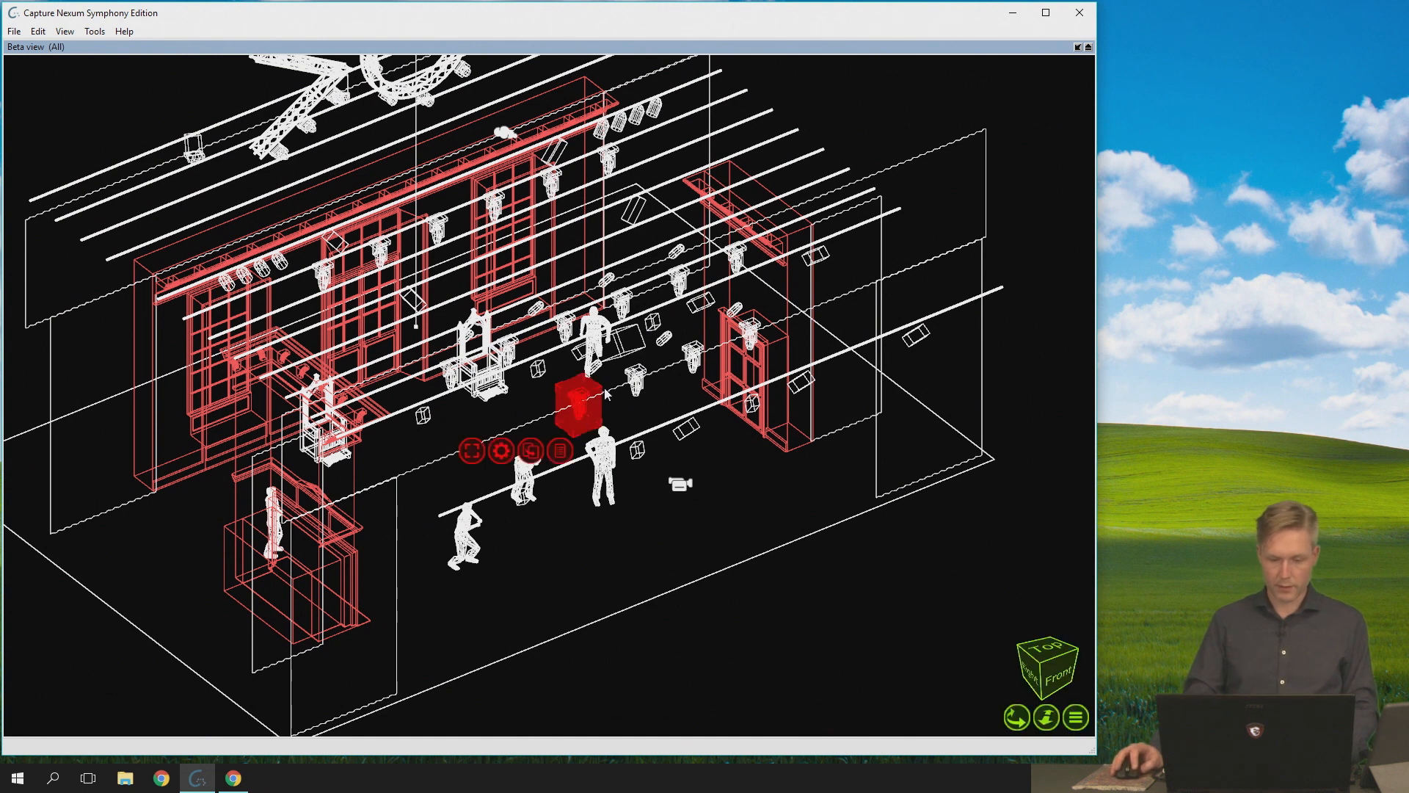
- Move the selected fixture slightly away from its original place using free movement in the angled Beta view
scroll(564, 420, up, 2)
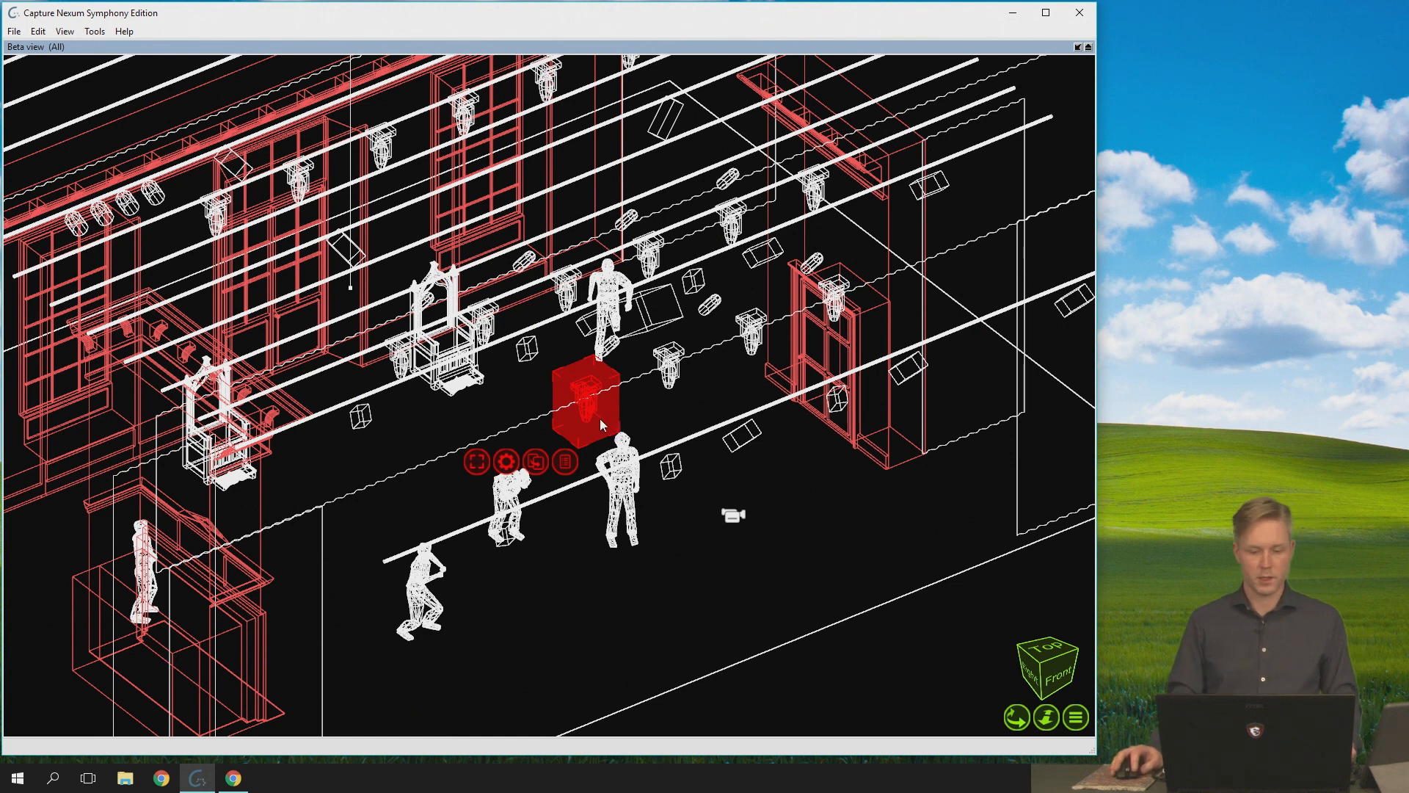
drag(603, 411, 603, 410)
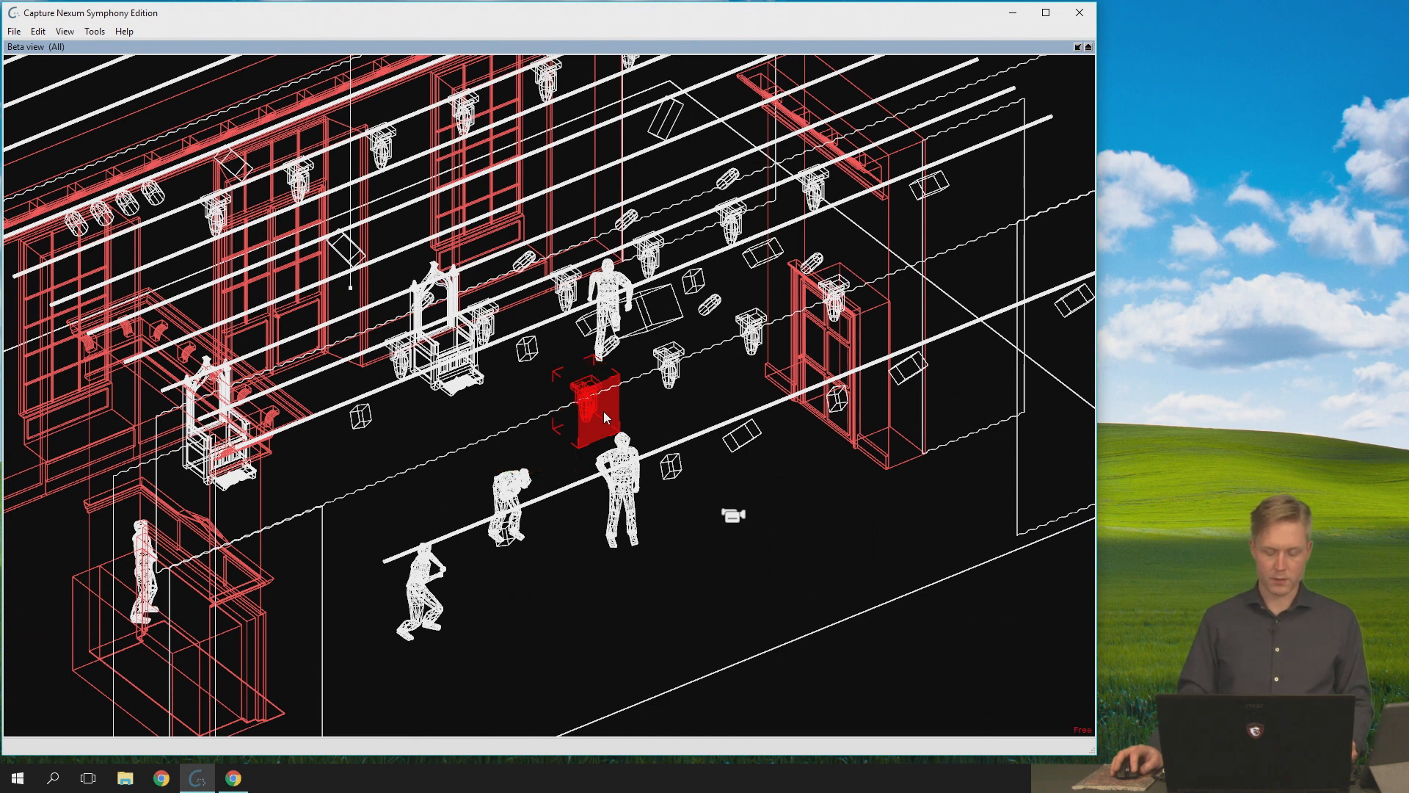
drag(604, 411, 562, 412)
click(585, 411)
click(565, 345)
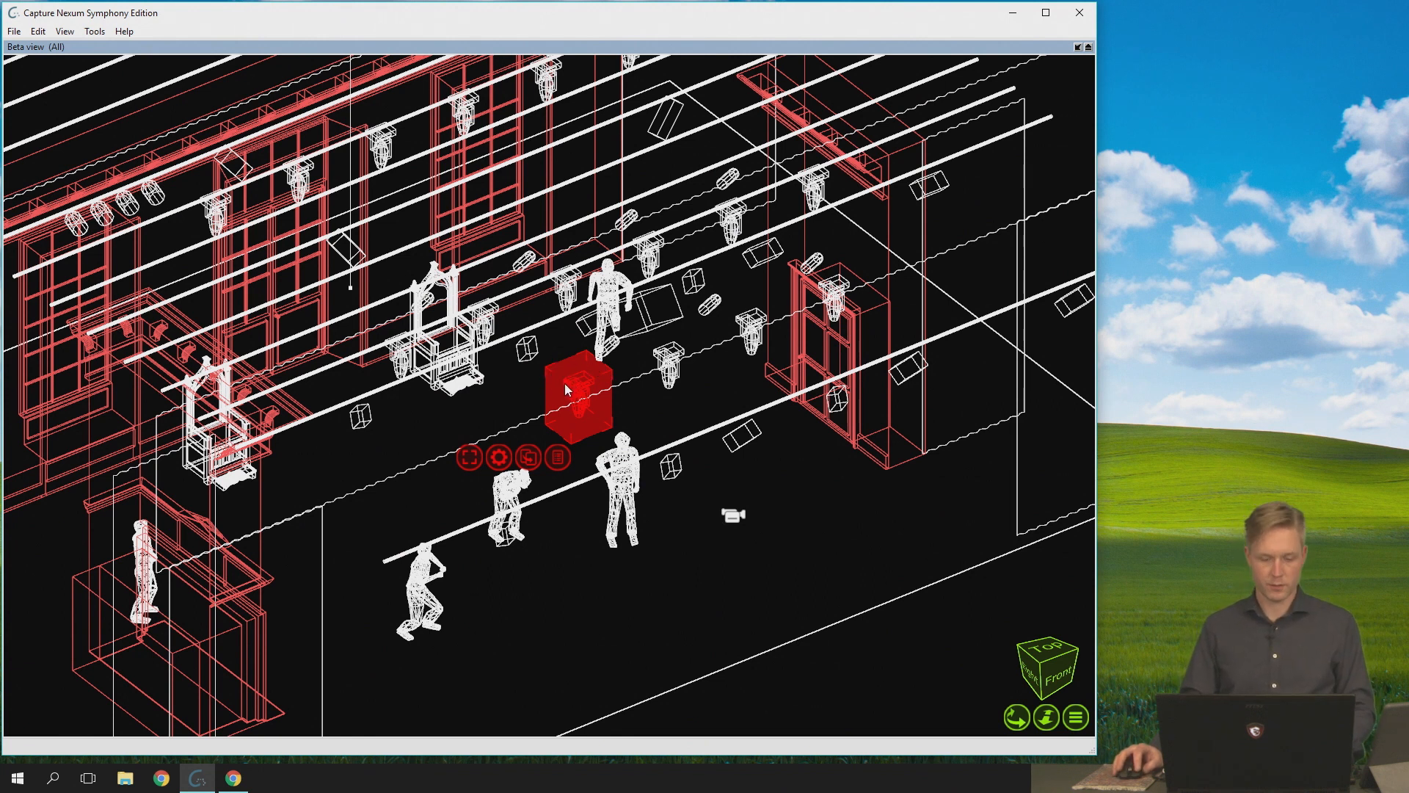
- Move the fixture slightly to the right in the top view, and clear the selection
middle_drag(565, 231, 490, 490)
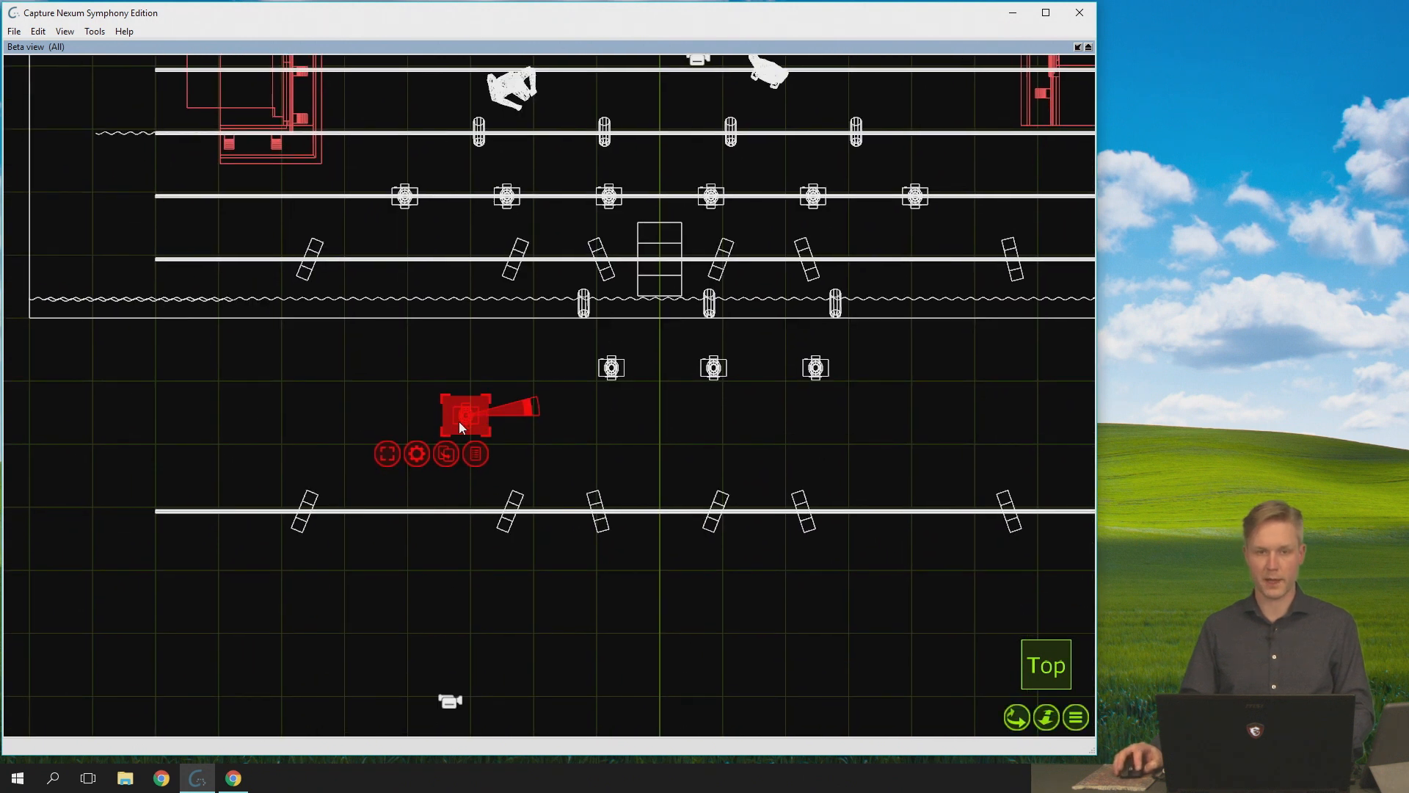
scroll(470, 418, up, 2)
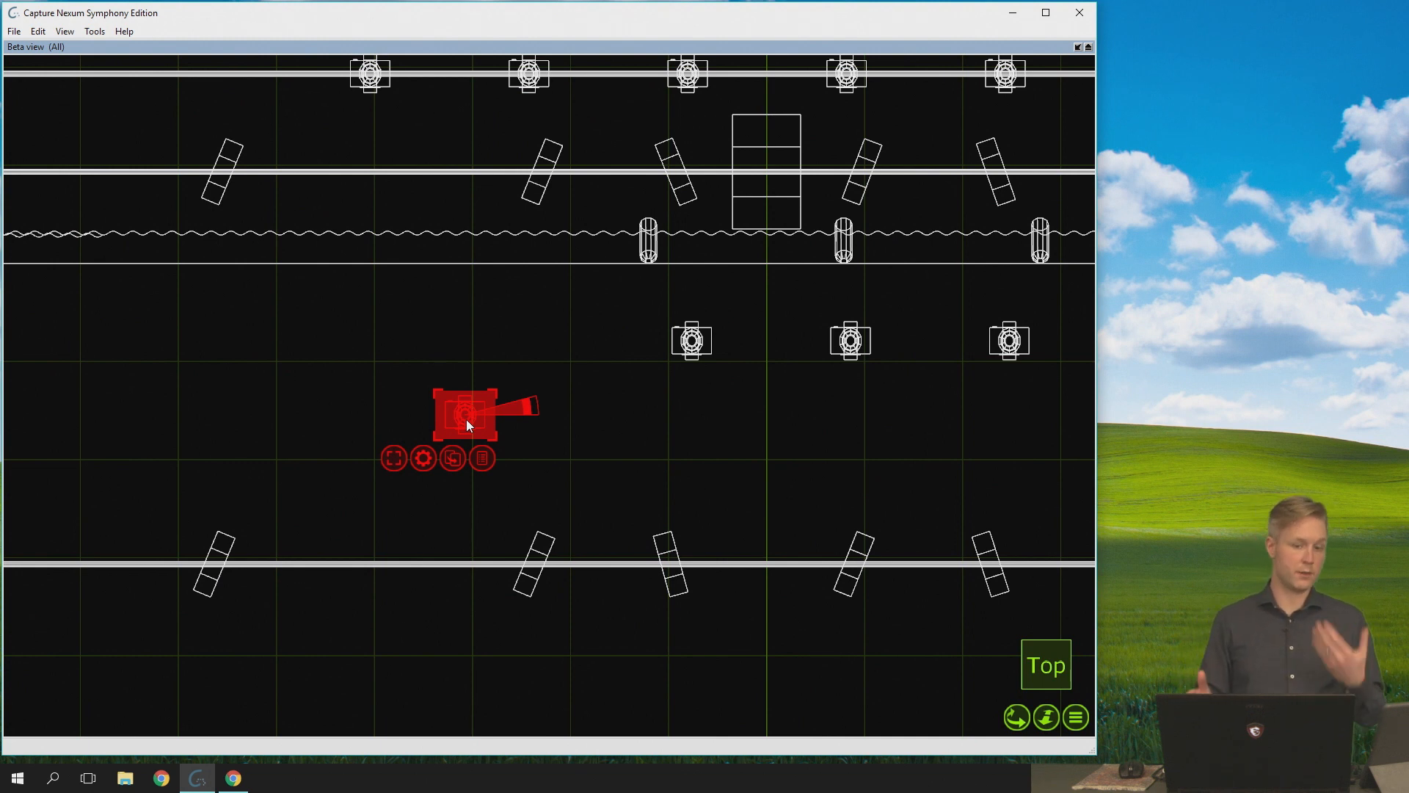
mouse_move(463, 428)
mouse_down()
mouse_move(579, 430)
mouse_move(469, 424)
mouse_move(481, 425)
mouse_up()
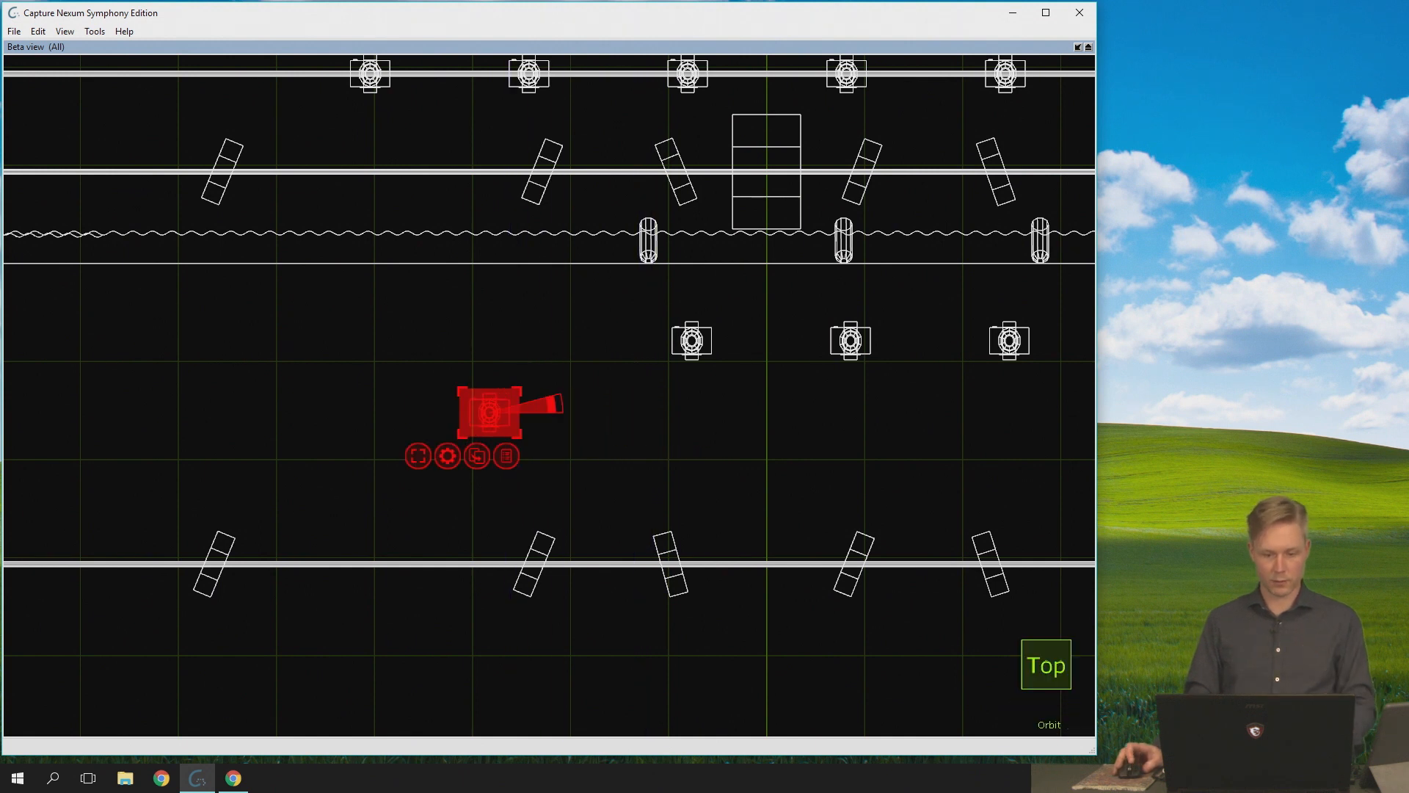
middle_drag(481, 425, 536, 392)
mouse_move(513, 294)
mouse_down()
mouse_move(547, 333)
mouse_move(495, 279)
mouse_move(562, 363)
mouse_move(473, 270)
mouse_move(518, 318)
mouse_up()
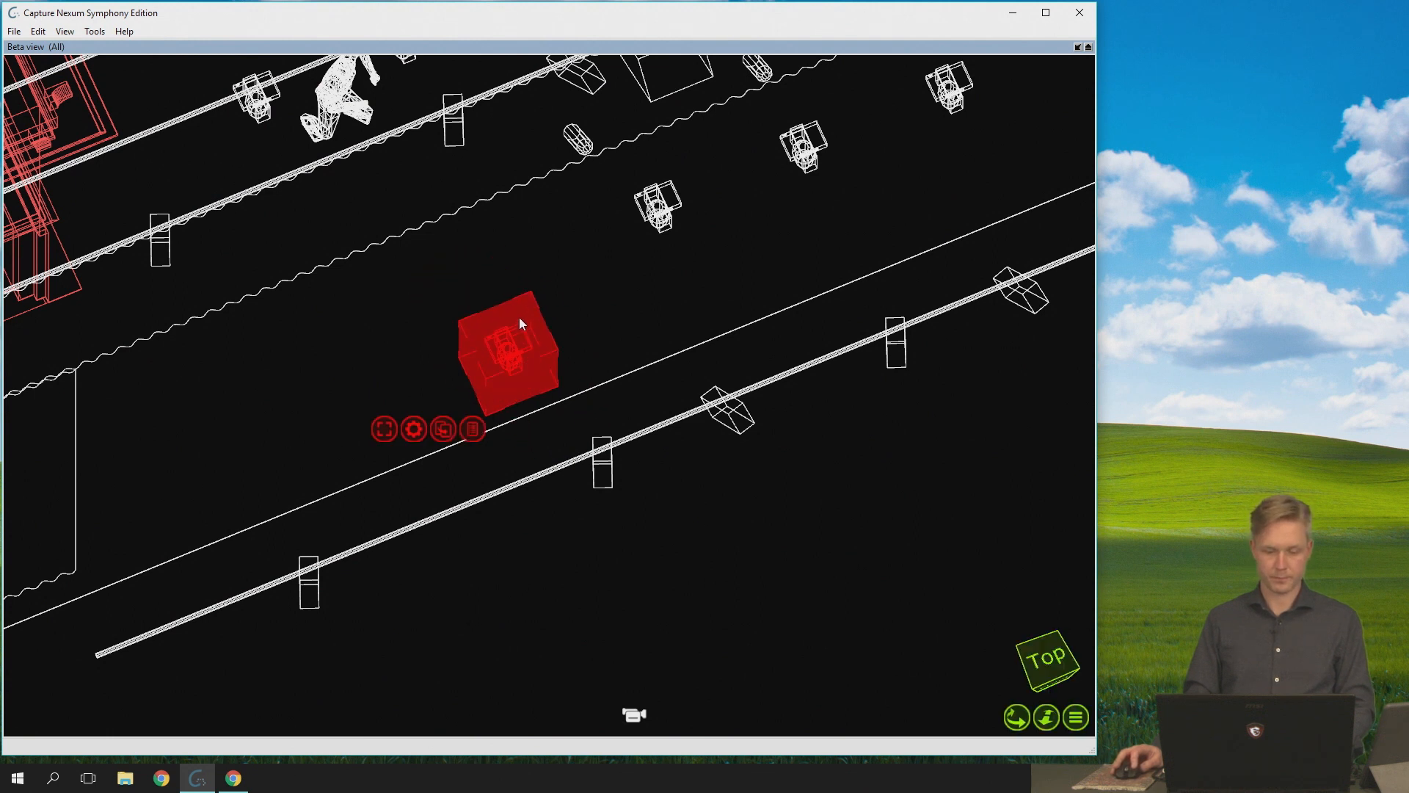
click(597, 282)
scroll(578, 297, down, 2)
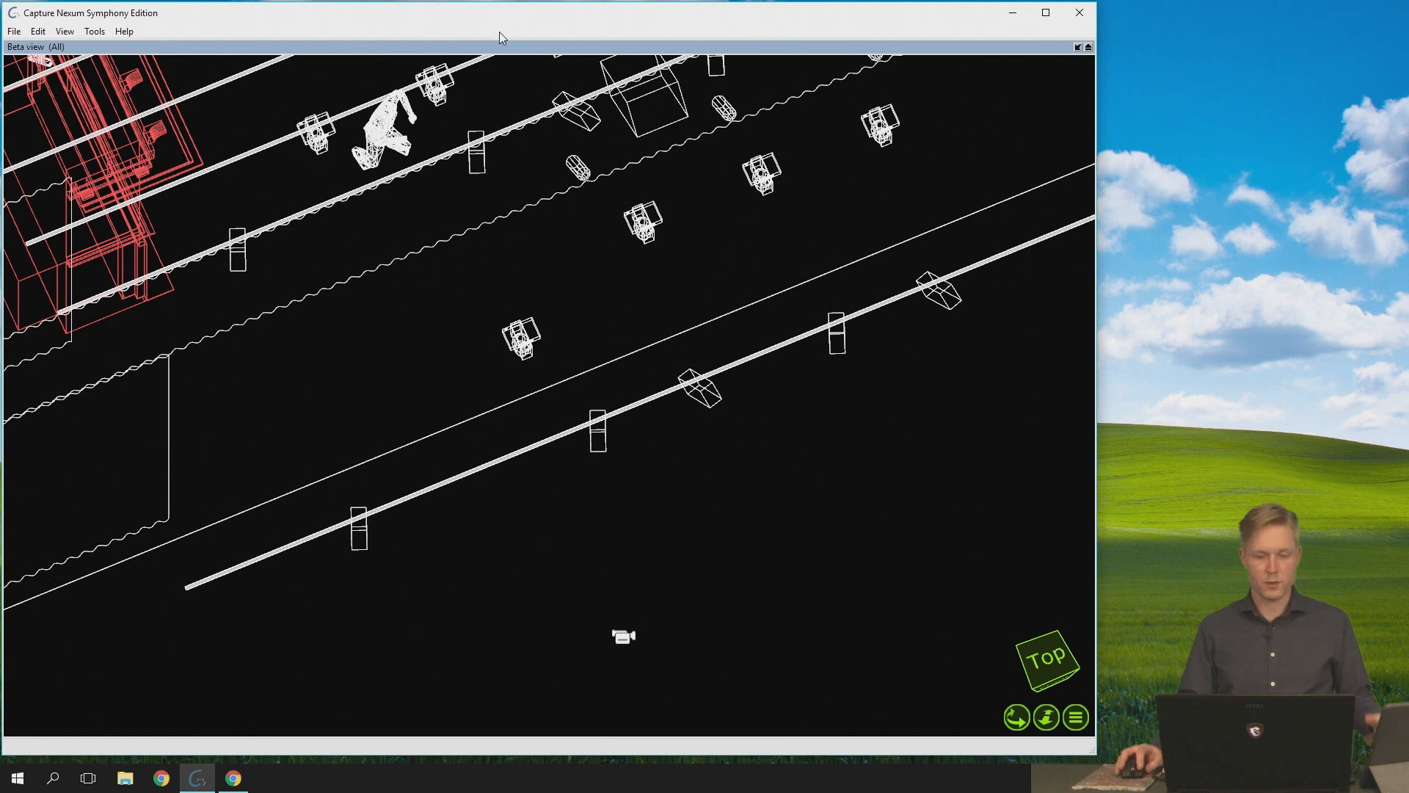
- Restore the multi-view layout and select fixtures 101 to 104 on the front bar in the Alpha view
double_click(483, 44)
scroll(242, 296, up, 6)
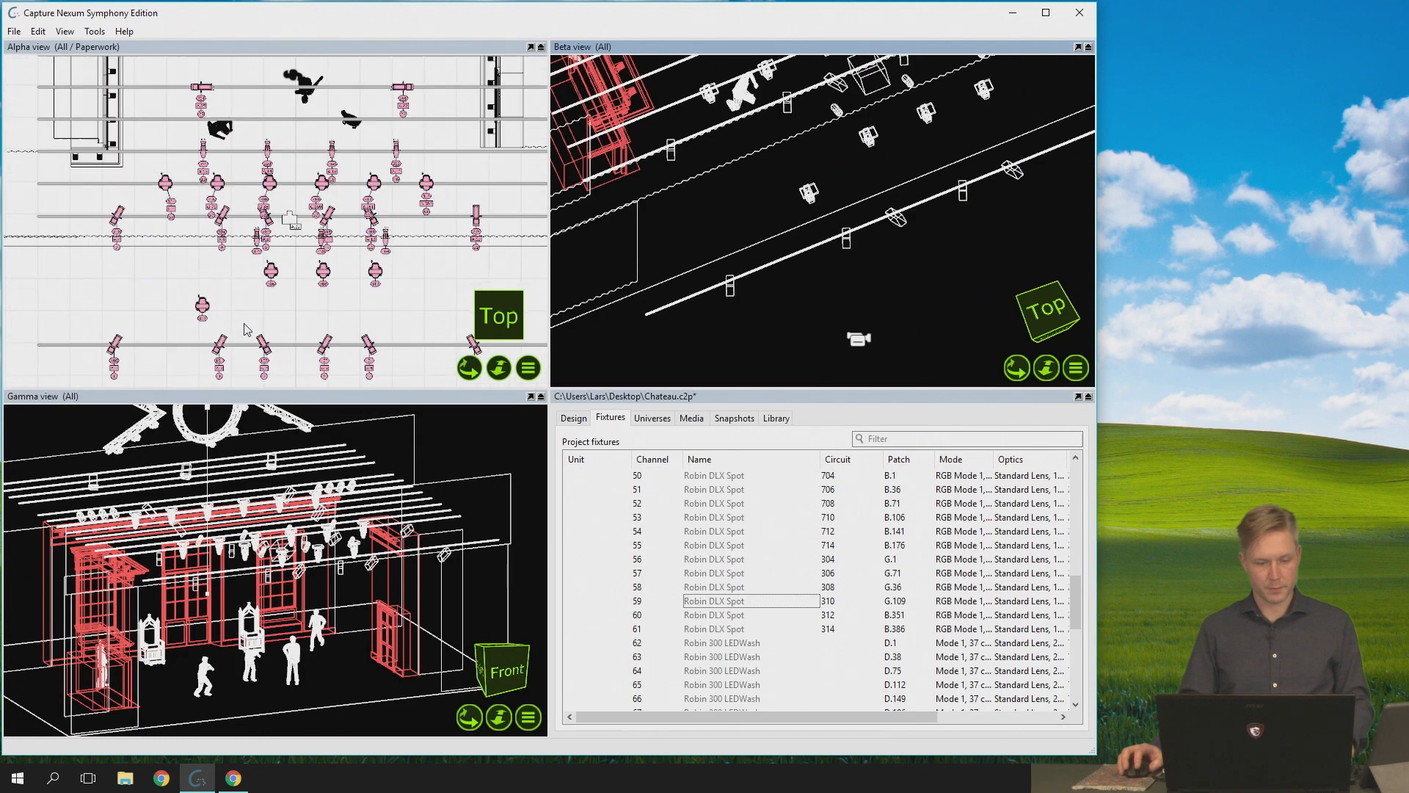
middle_drag(294, 260, 265, 180)
drag(87, 220, 405, 324)
drag(78, 220, 470, 345)
- Limit the selection to annotations only and move the four labels slightly right and down from their fixtures in the Alpha view
click(342, 340)
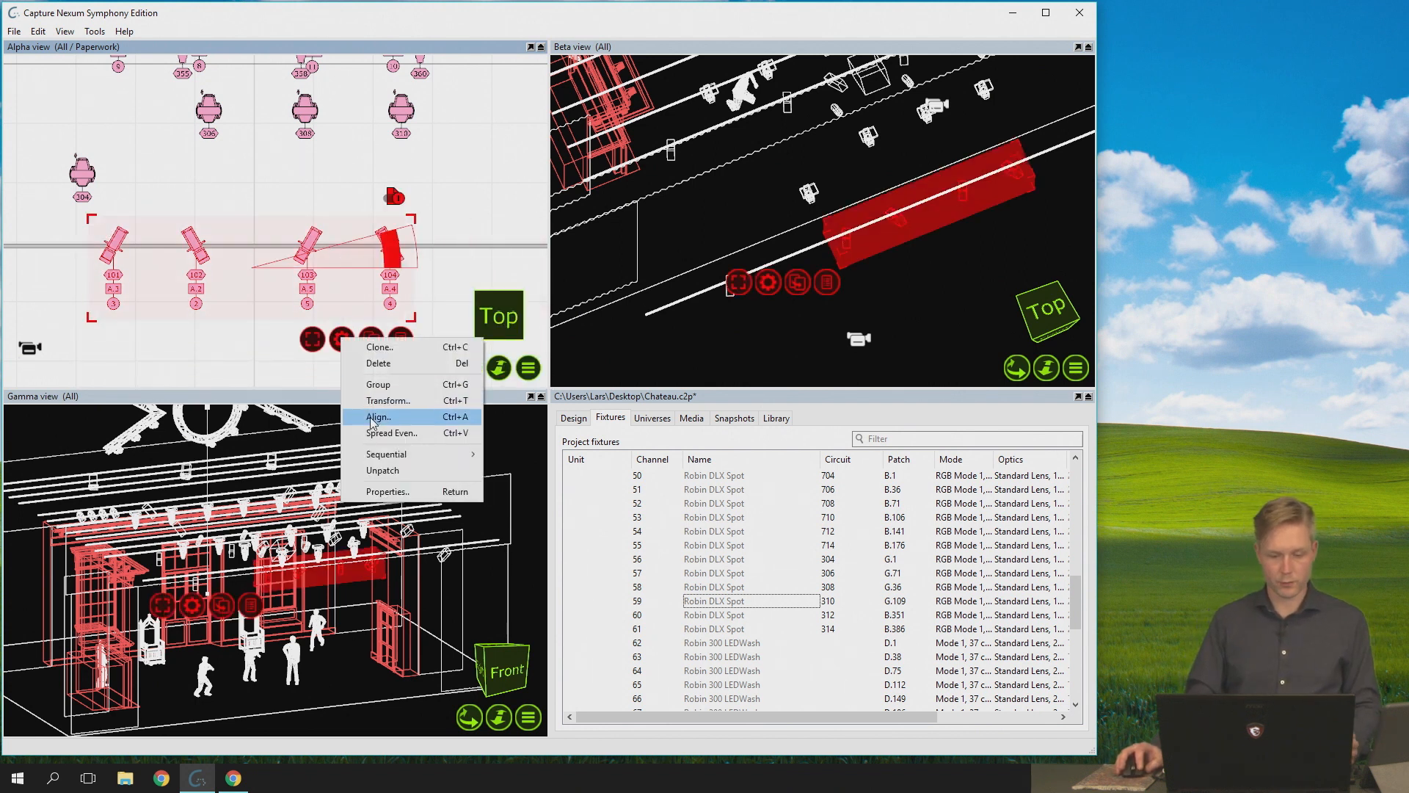
click(384, 386)
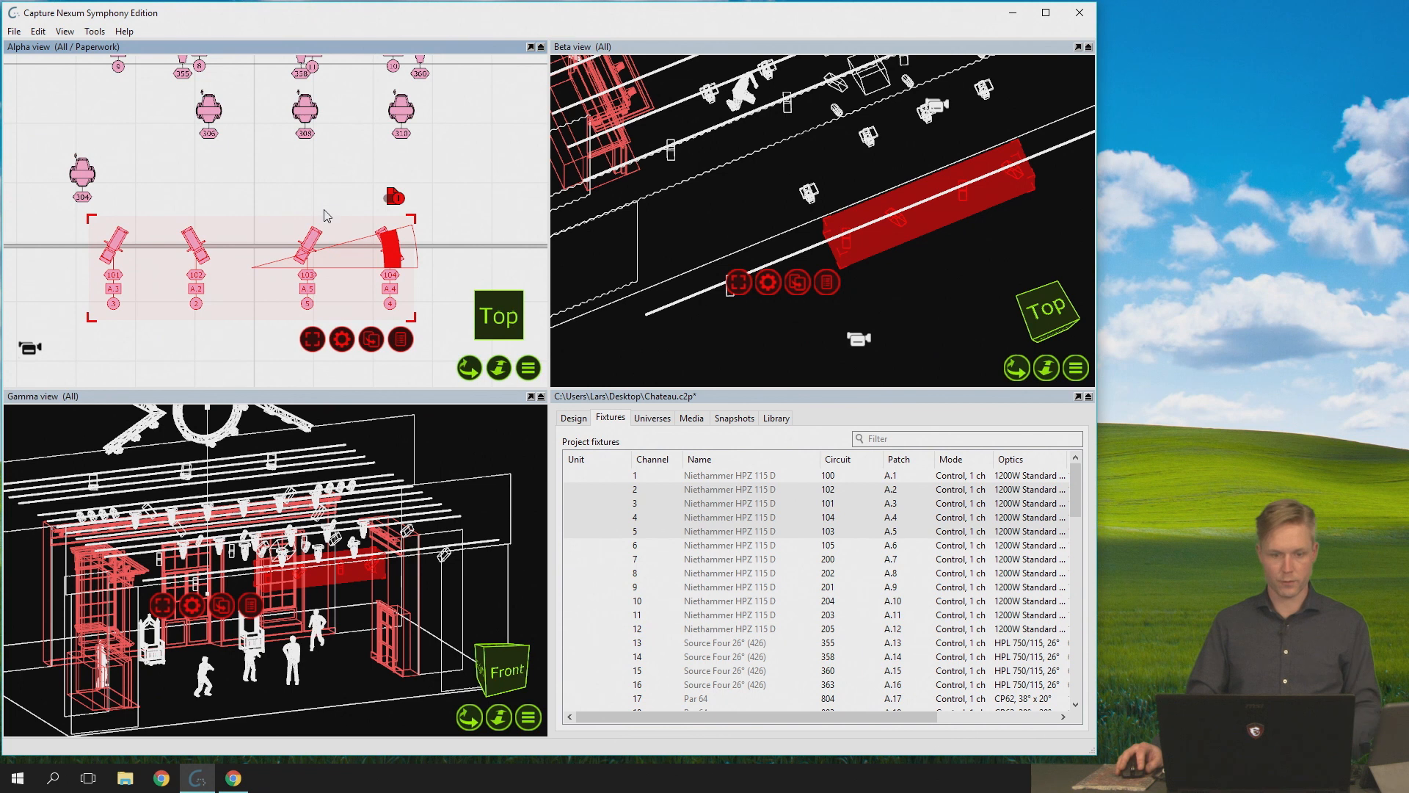
click(319, 349)
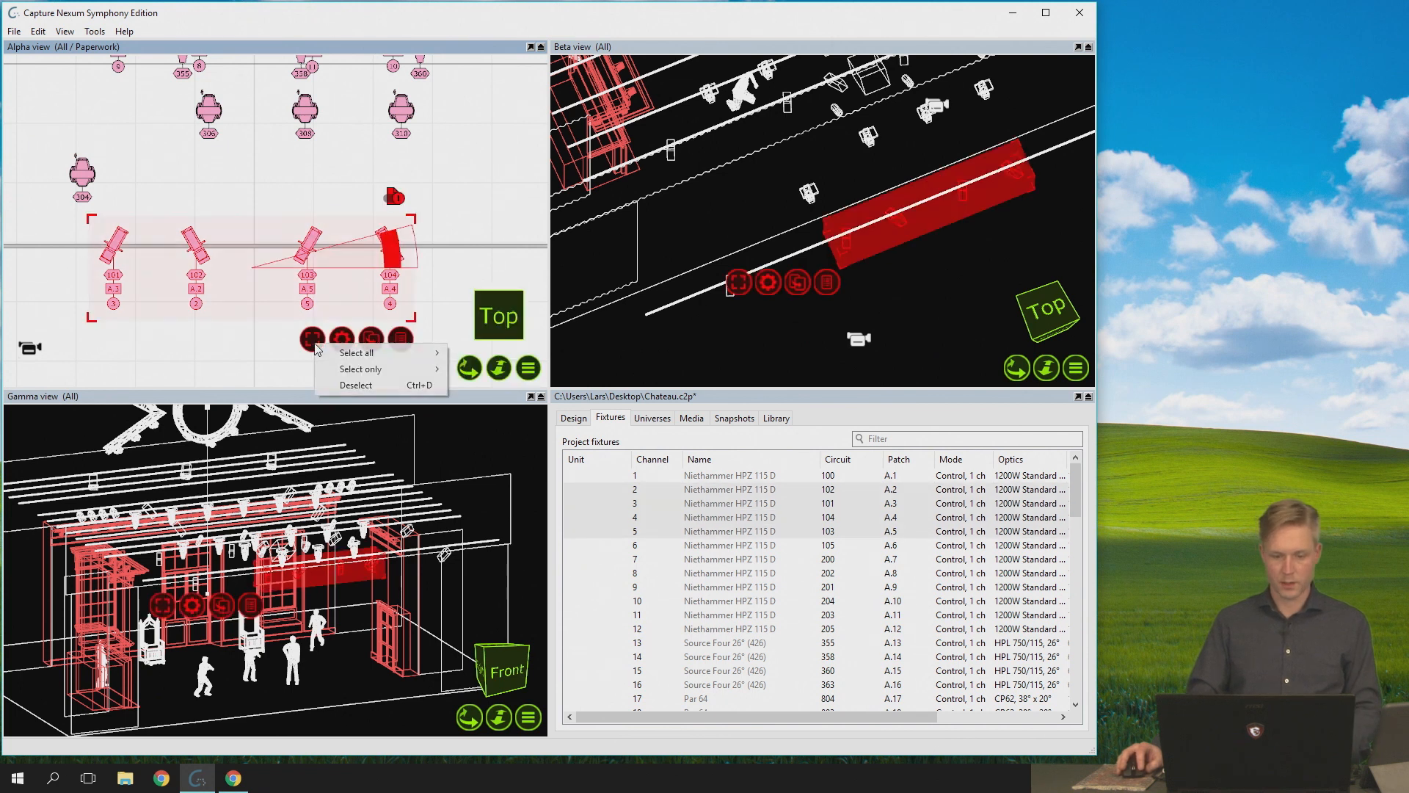
mouse_move(411, 369)
click(484, 370)
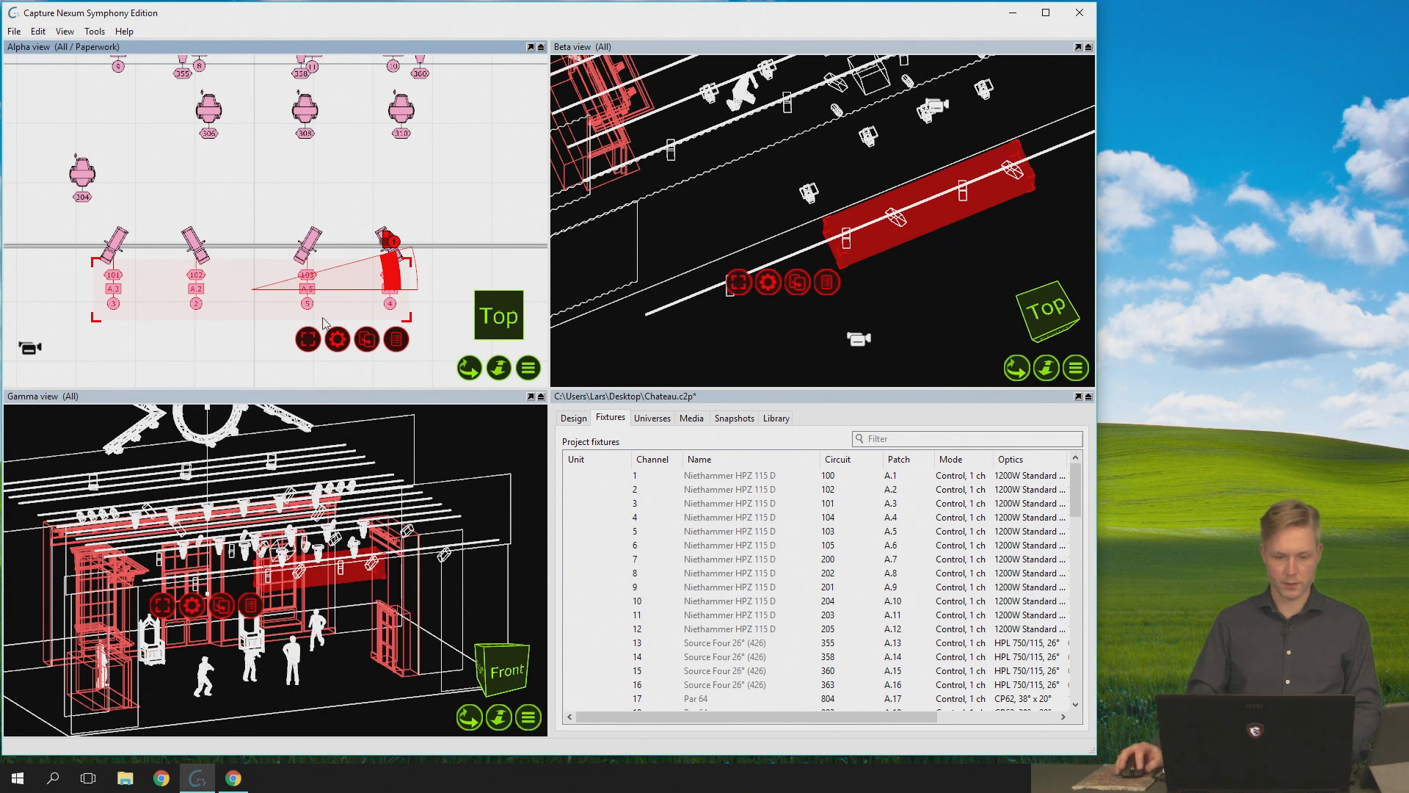
mouse_move(272, 328)
mouse_down()
mouse_move(271, 345)
mouse_move(328, 322)
mouse_move(298, 326)
mouse_up()
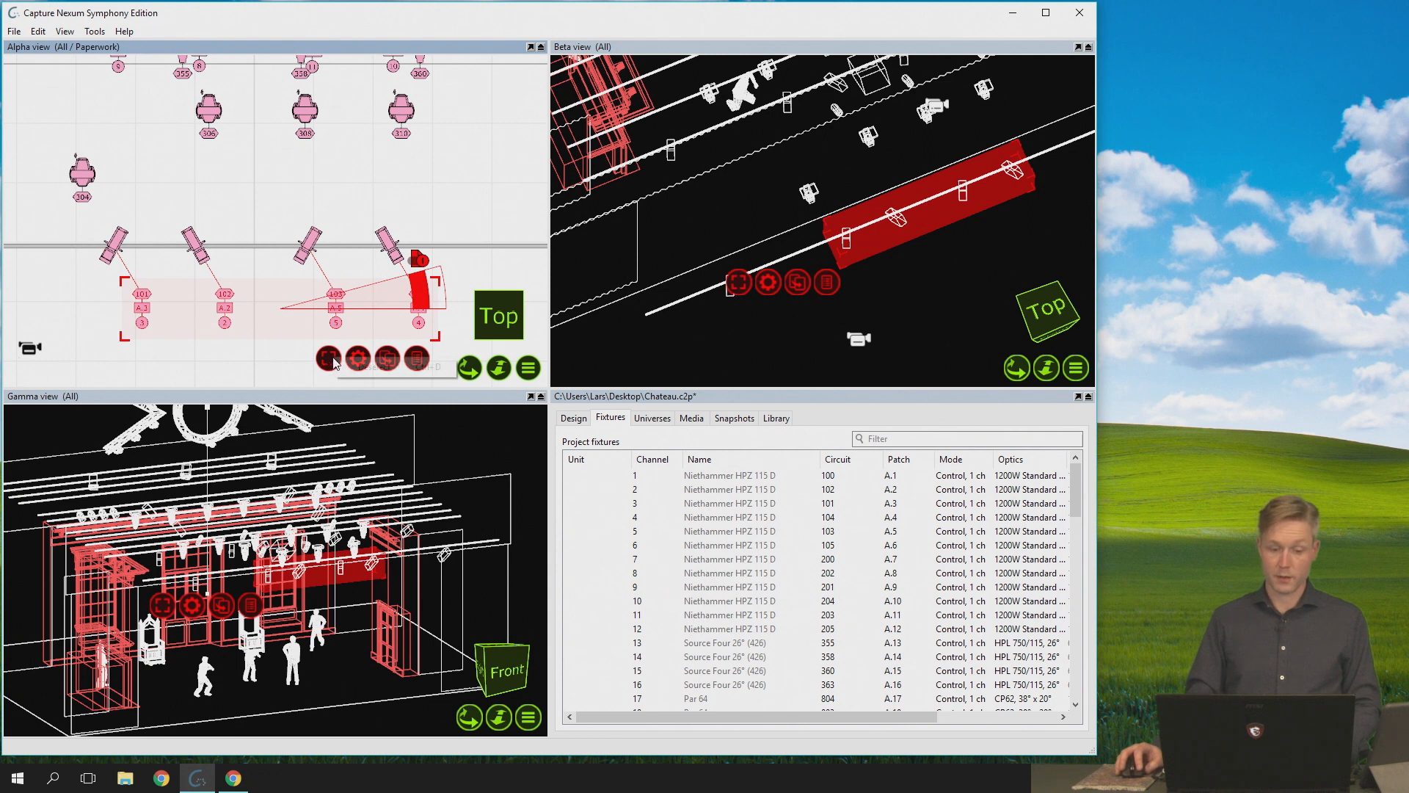
- Clear the selection, reselect fixtures 101 to 104, and limit the selection to their annotations again
click(354, 352)
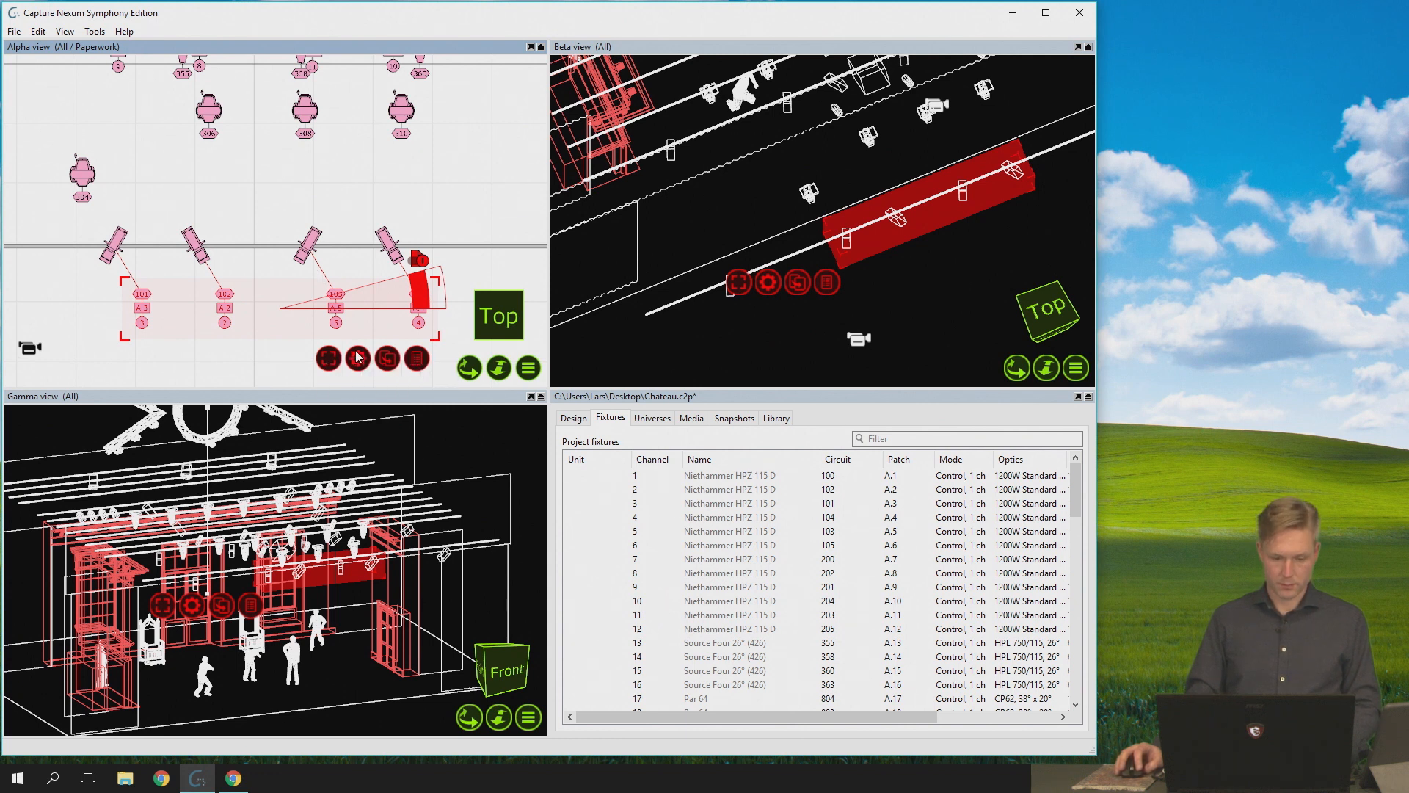
click(328, 362)
click(135, 310)
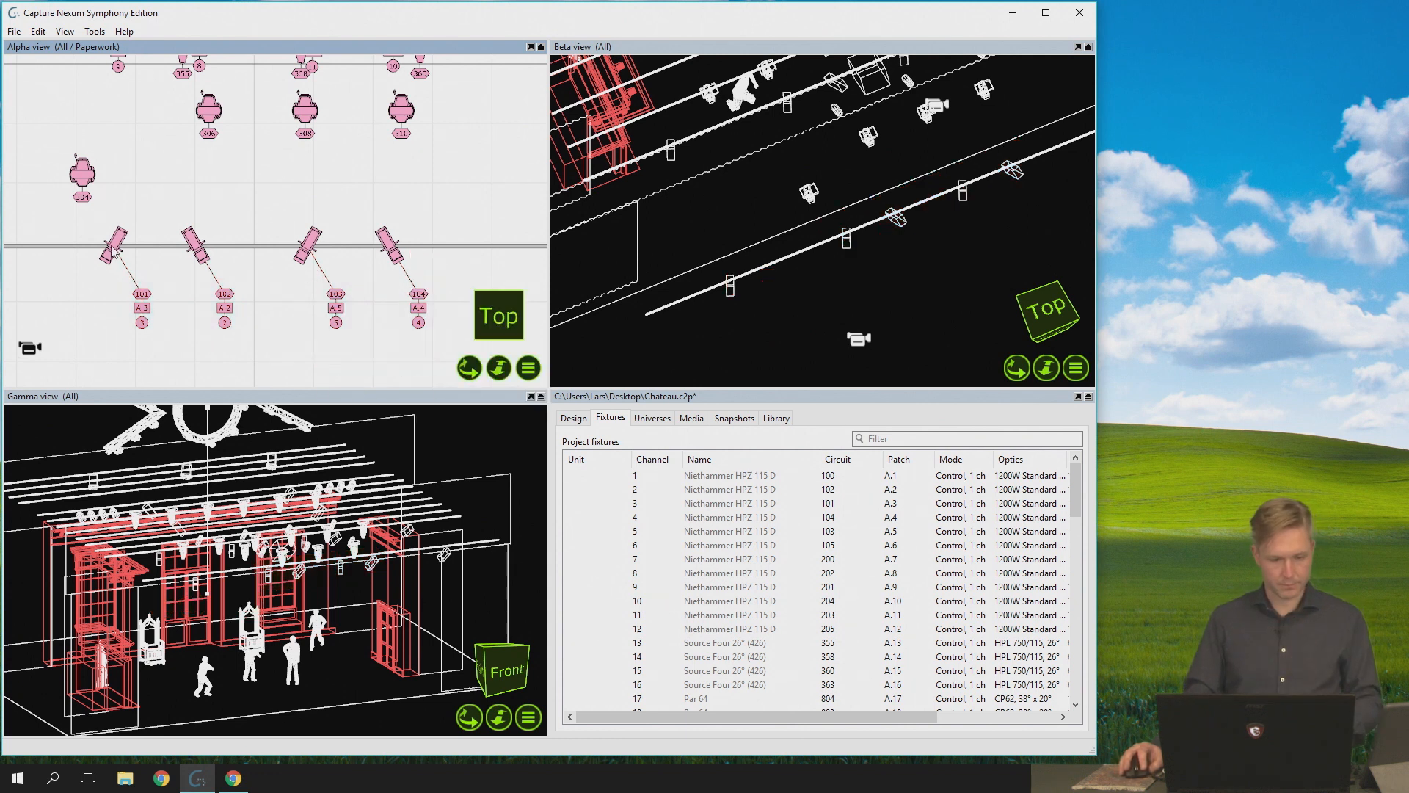
click(330, 359)
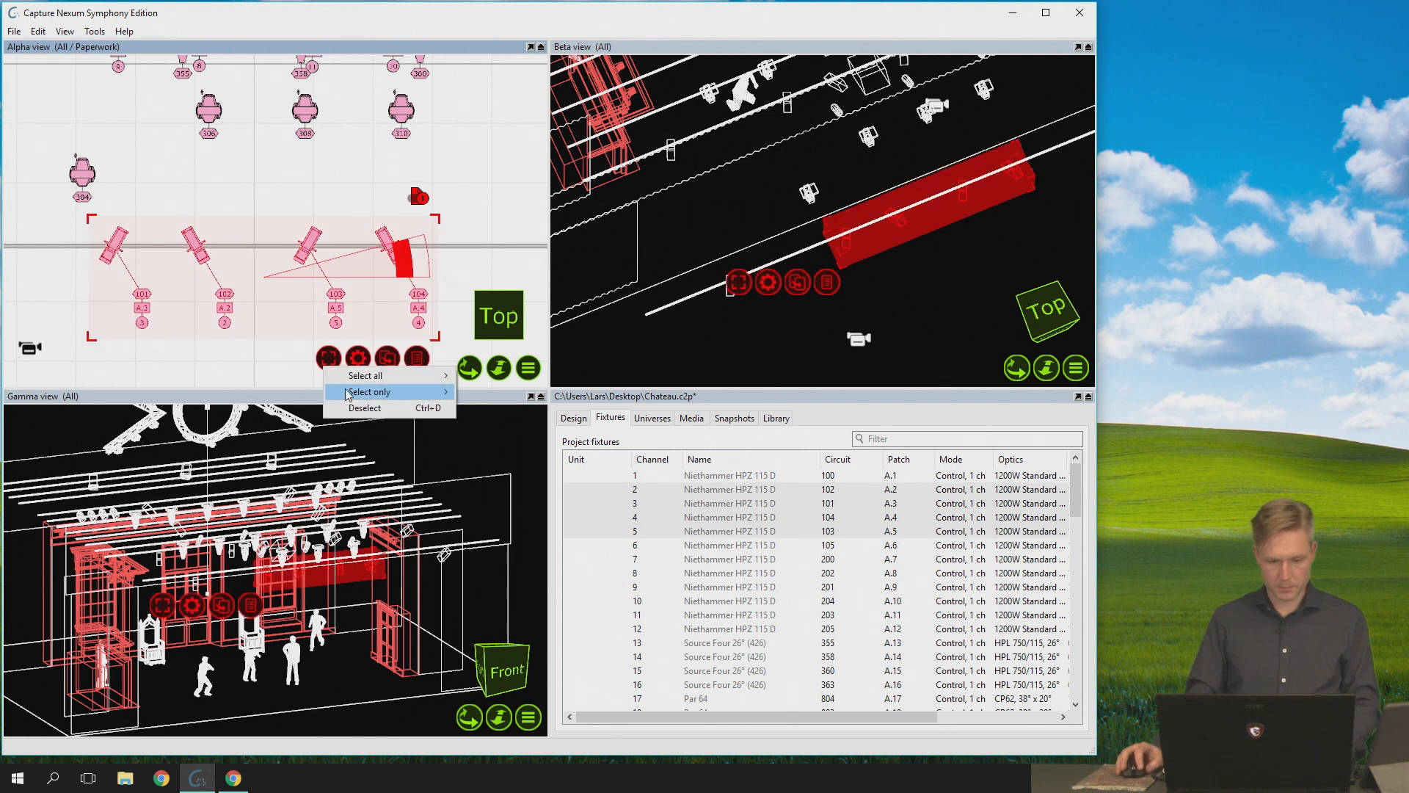
mouse_move(351, 392)
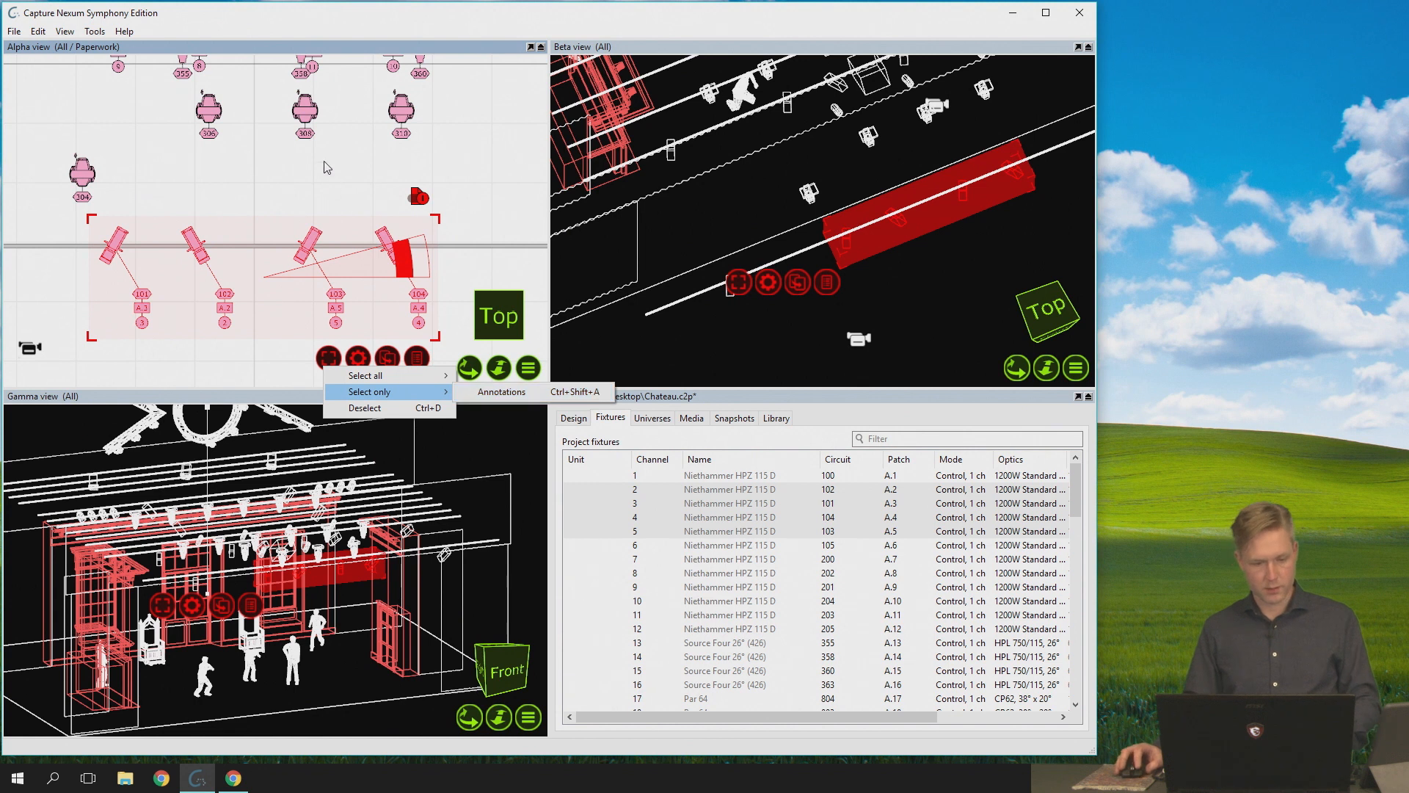
click(265, 48)
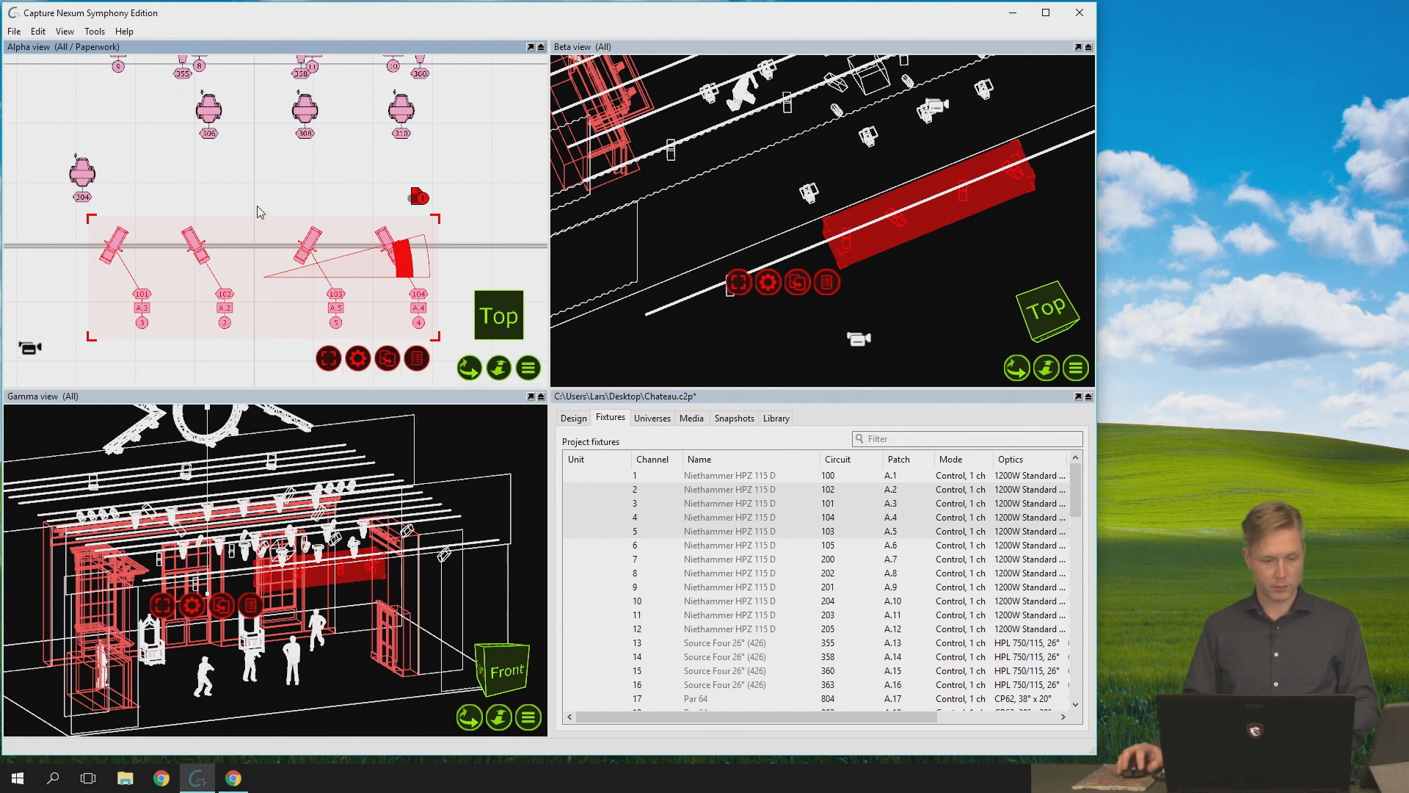
key(ctrl+shift+a)
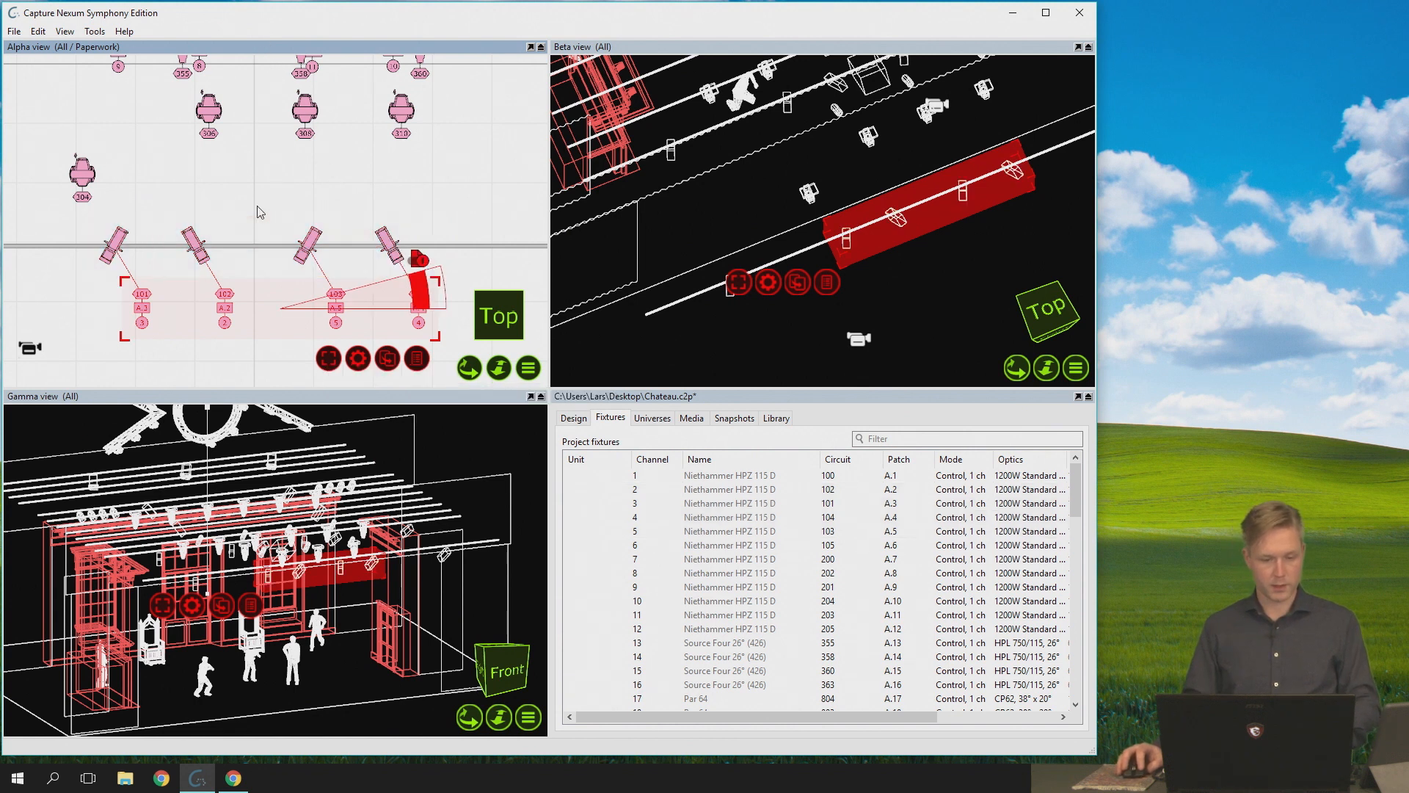
click(199, 202)
click(195, 234)
key(ctrl+shift+a)
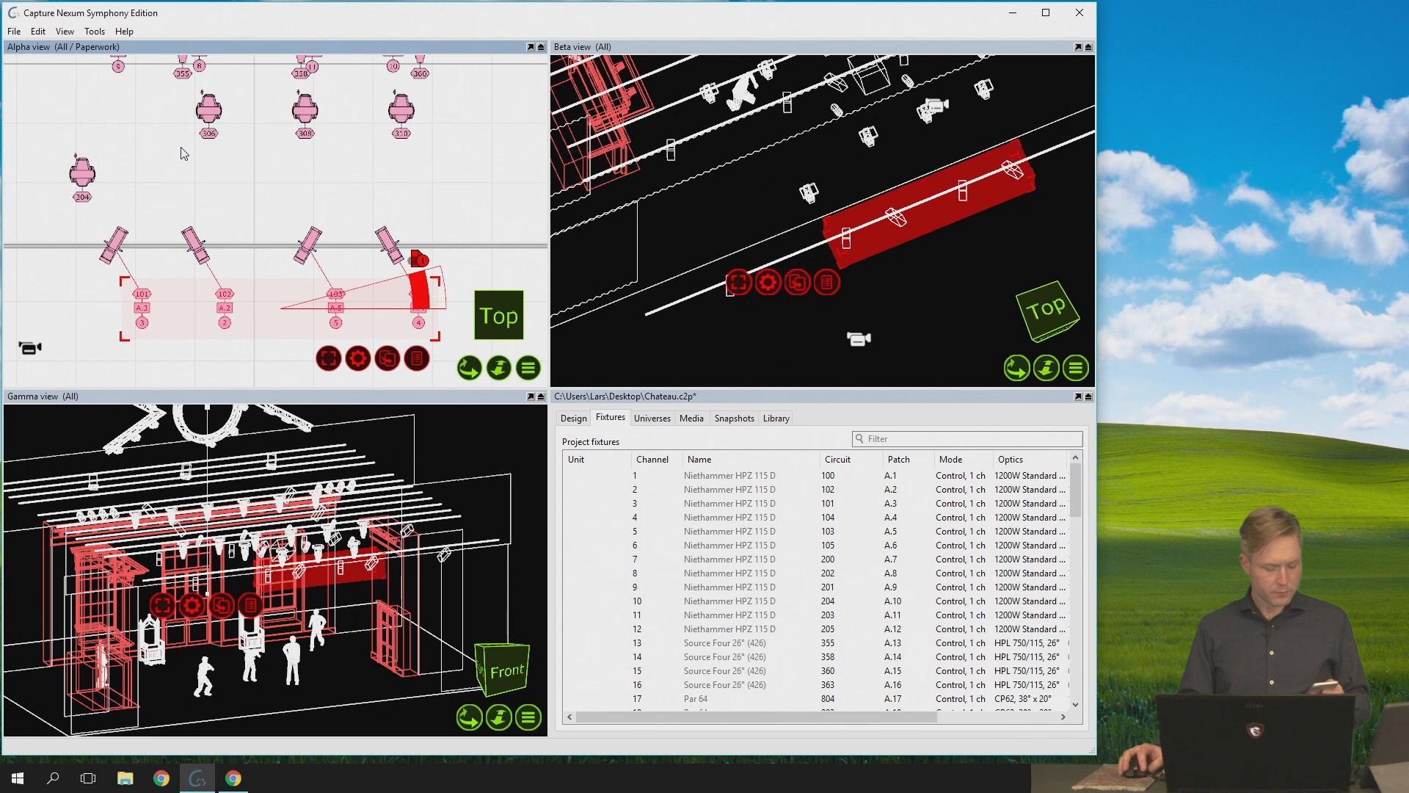
- Display the project's rendering settings in the design overview and clear the label selection in the Alpha view
click(562, 418)
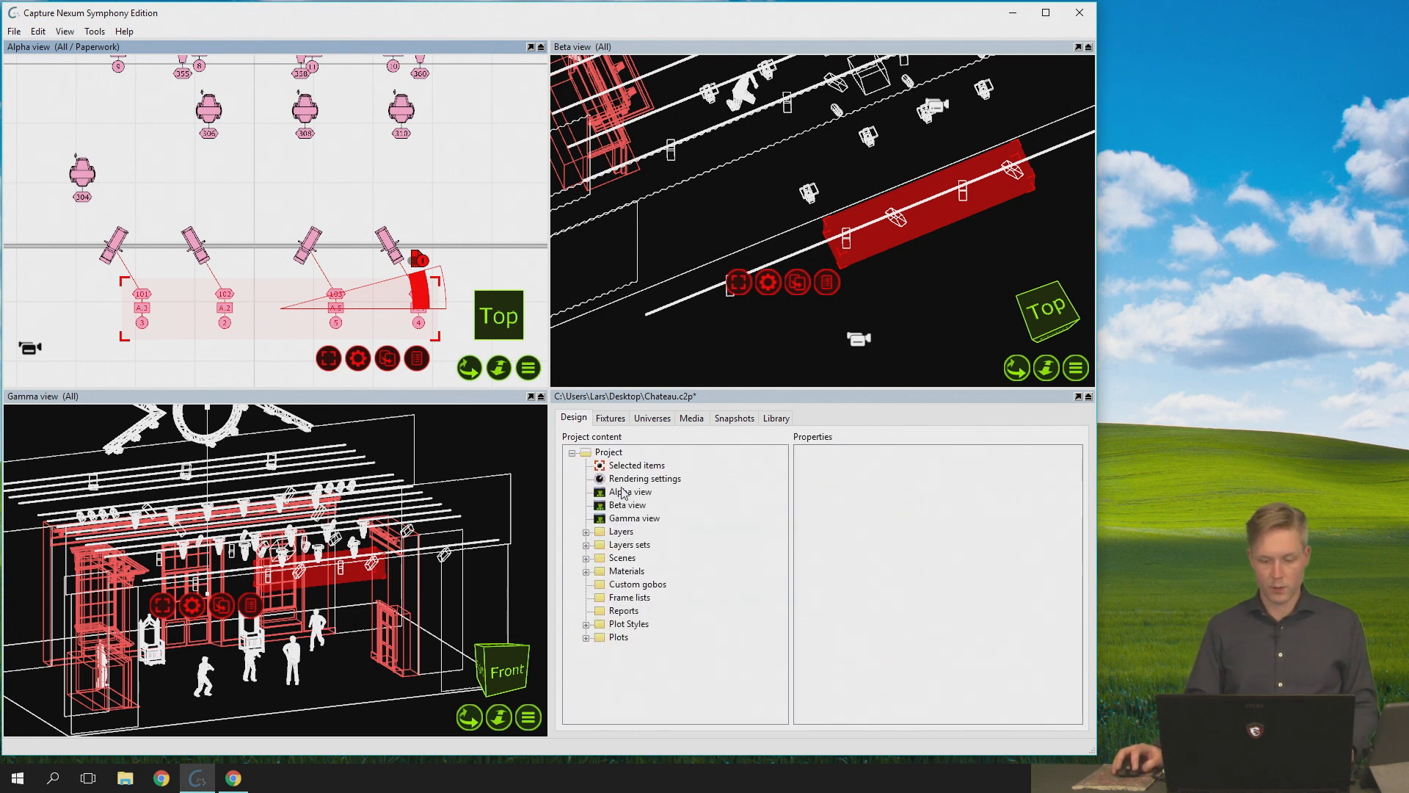
click(664, 478)
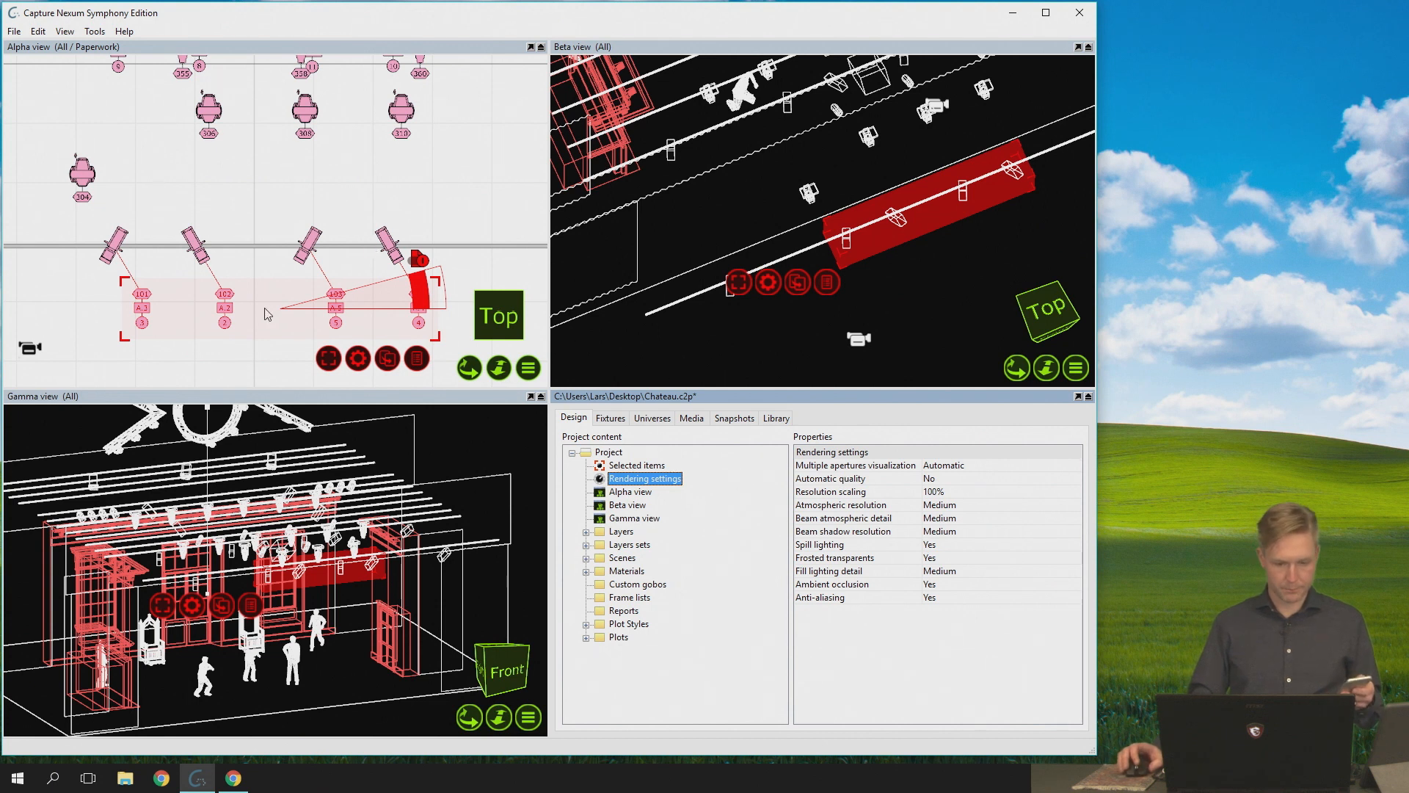
scroll(242, 299, up, 5)
scroll(203, 234, down, 3)
click(185, 231)
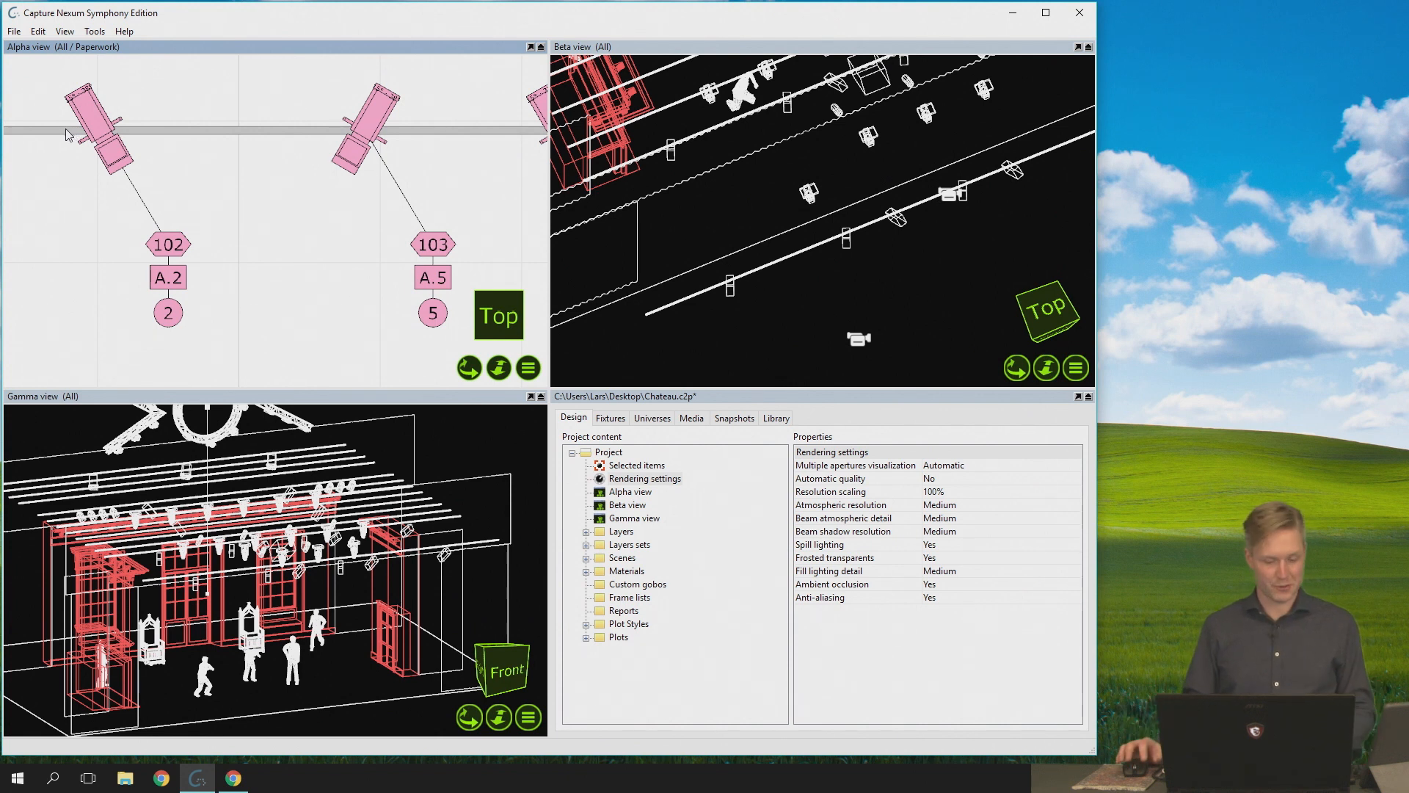
- Switch the Gamma view to Live and frame the lit stage with its figures
click(528, 717)
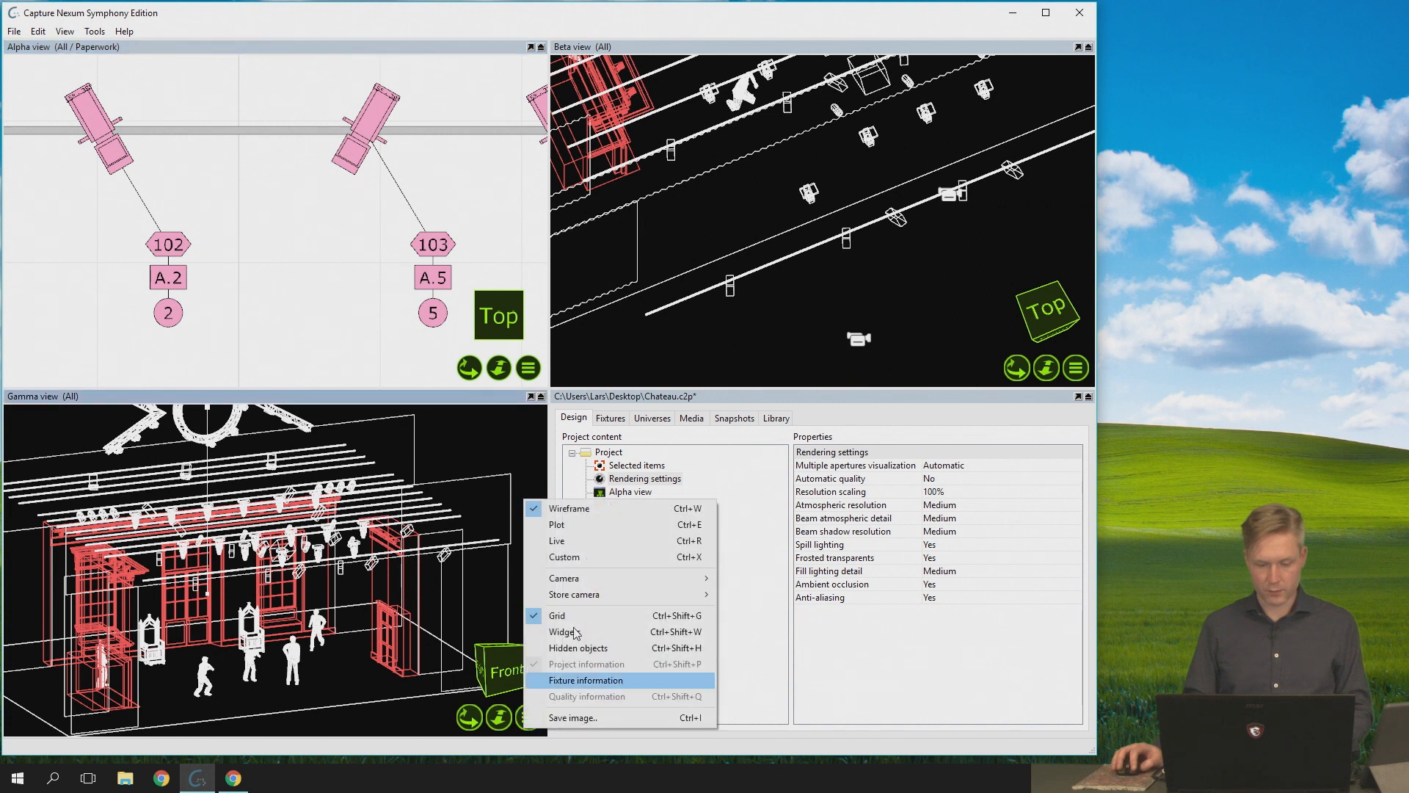
click(606, 544)
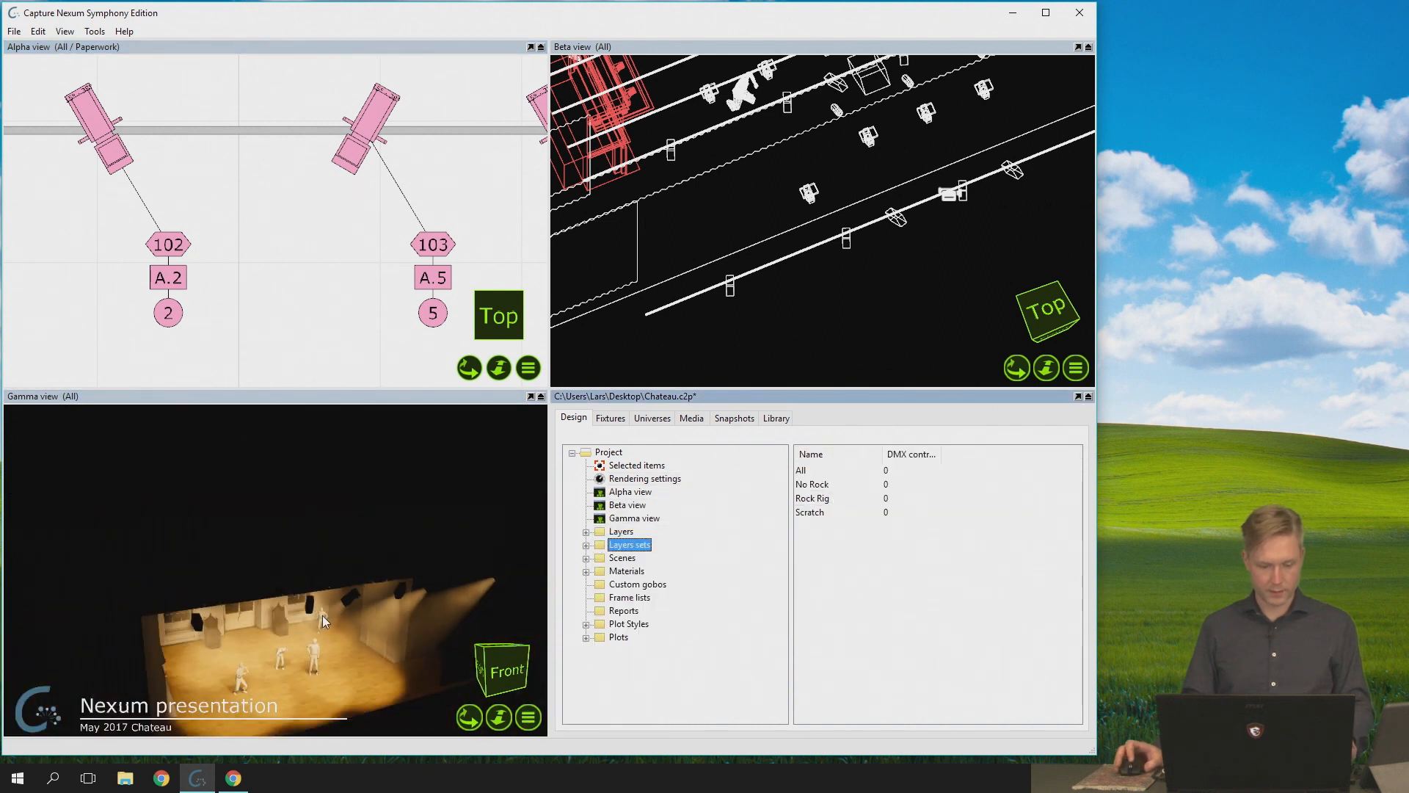
right_drag(325, 585, 325, 543)
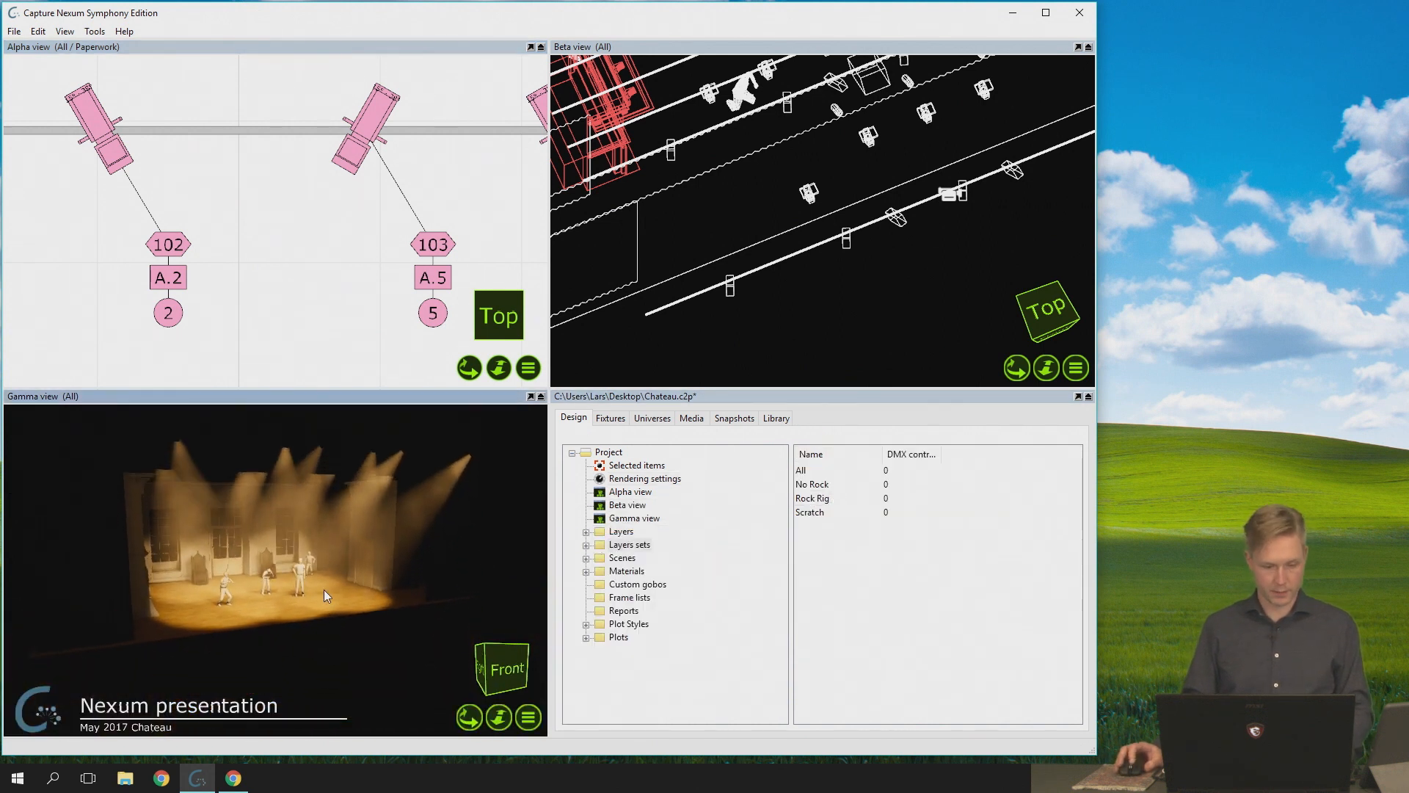
scroll(325, 585, up, 4)
scroll(328, 589, down, 4)
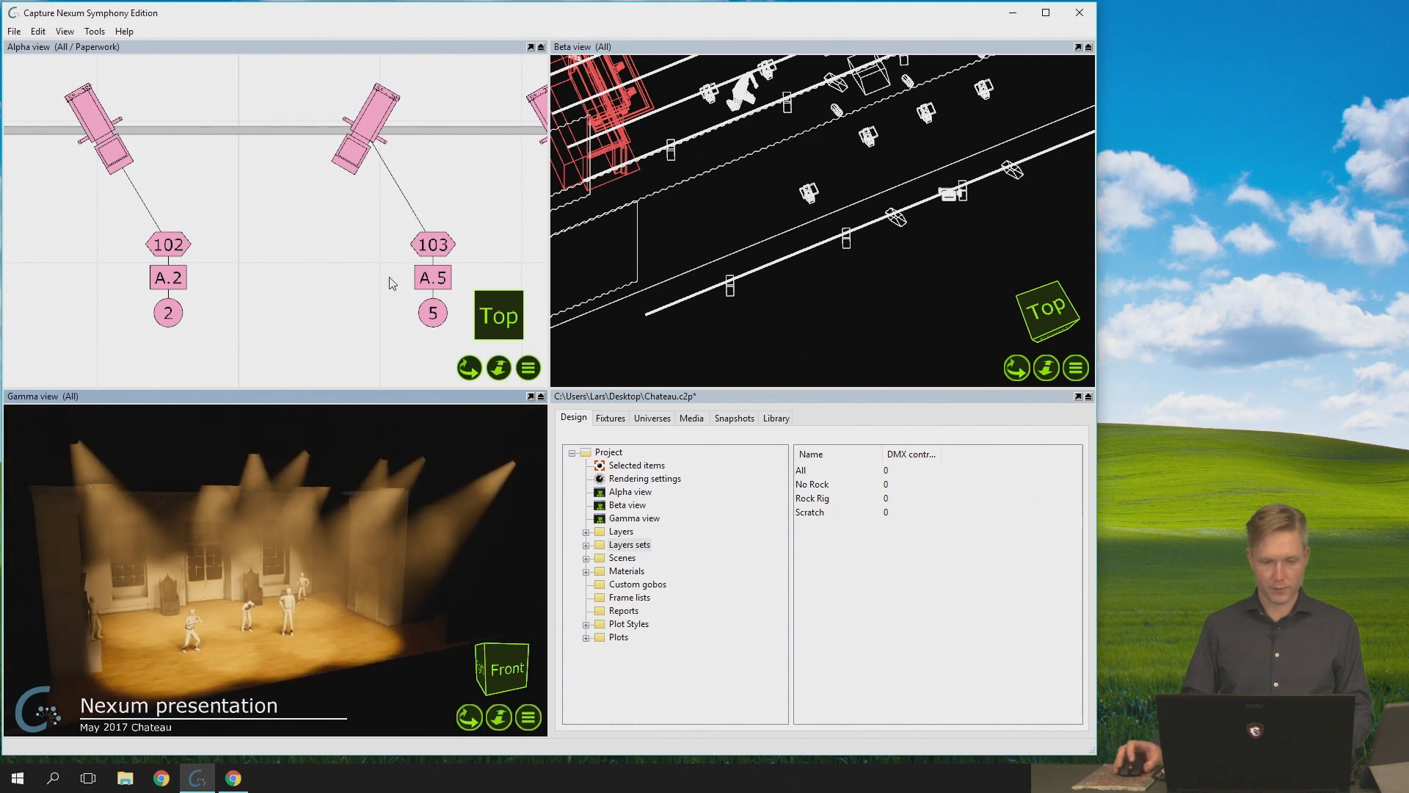
- Move the leftmost fixture on the front bar inward along the bar toward fixture 101's neighbours, and rotate it slightly
scroll(394, 191, down, 8)
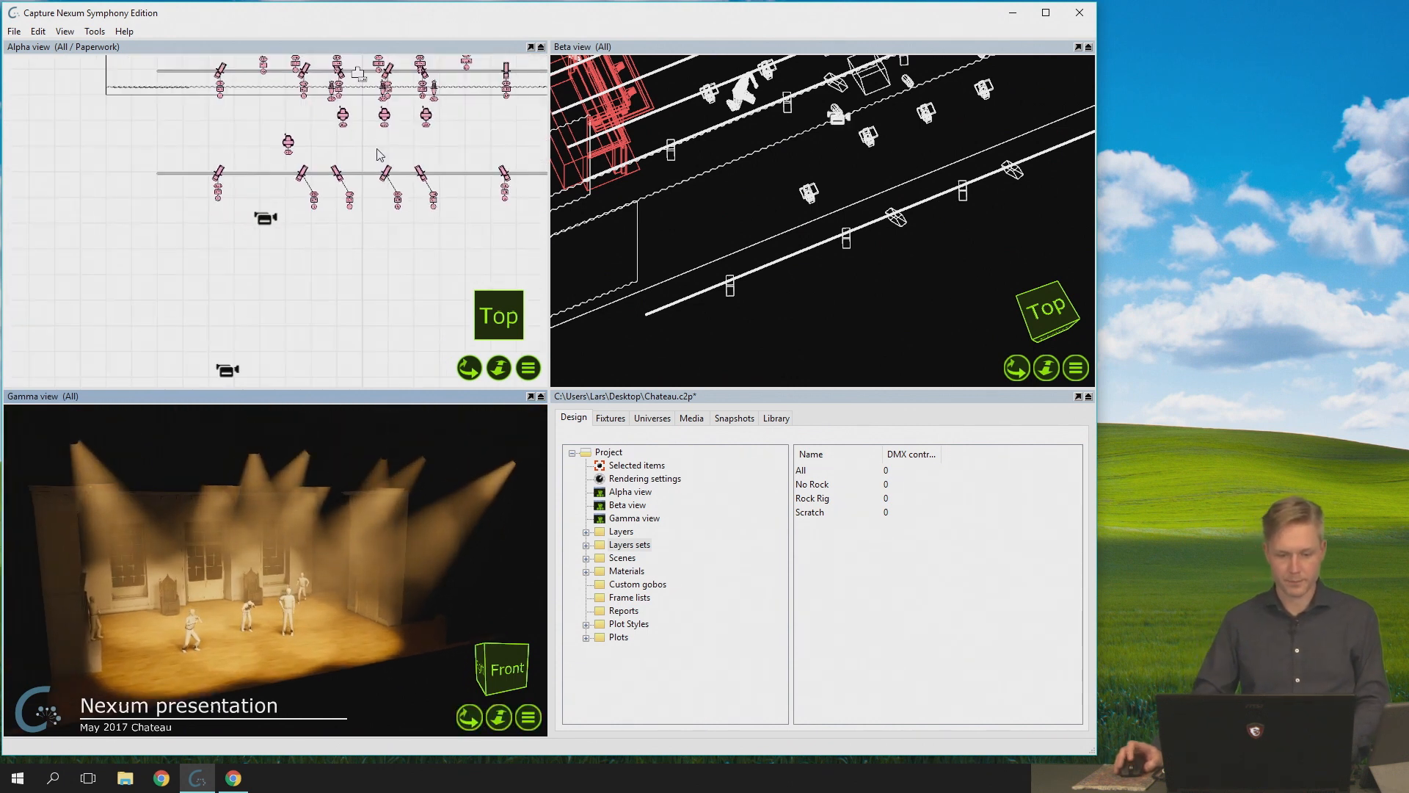
right_drag(243, 273, 219, 298)
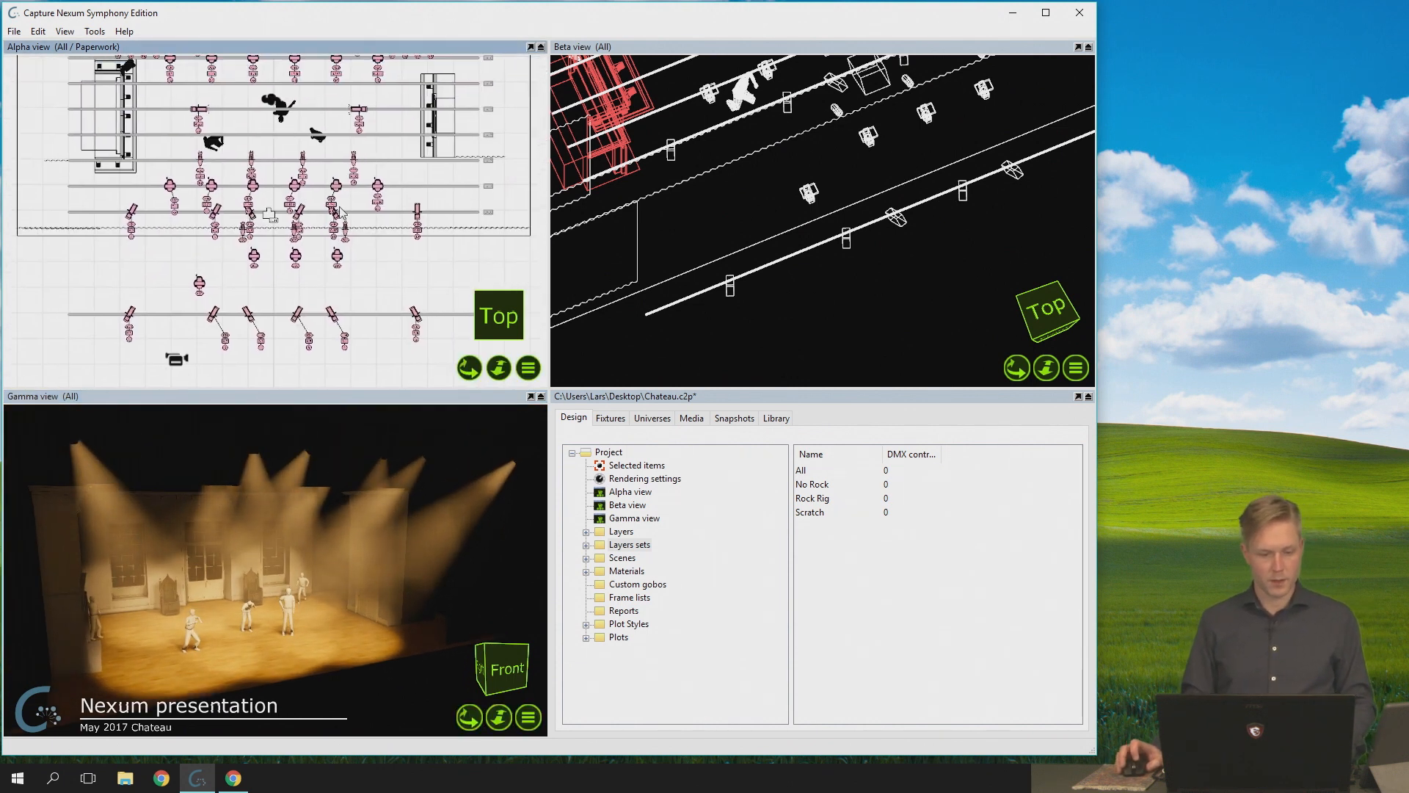
click(214, 314)
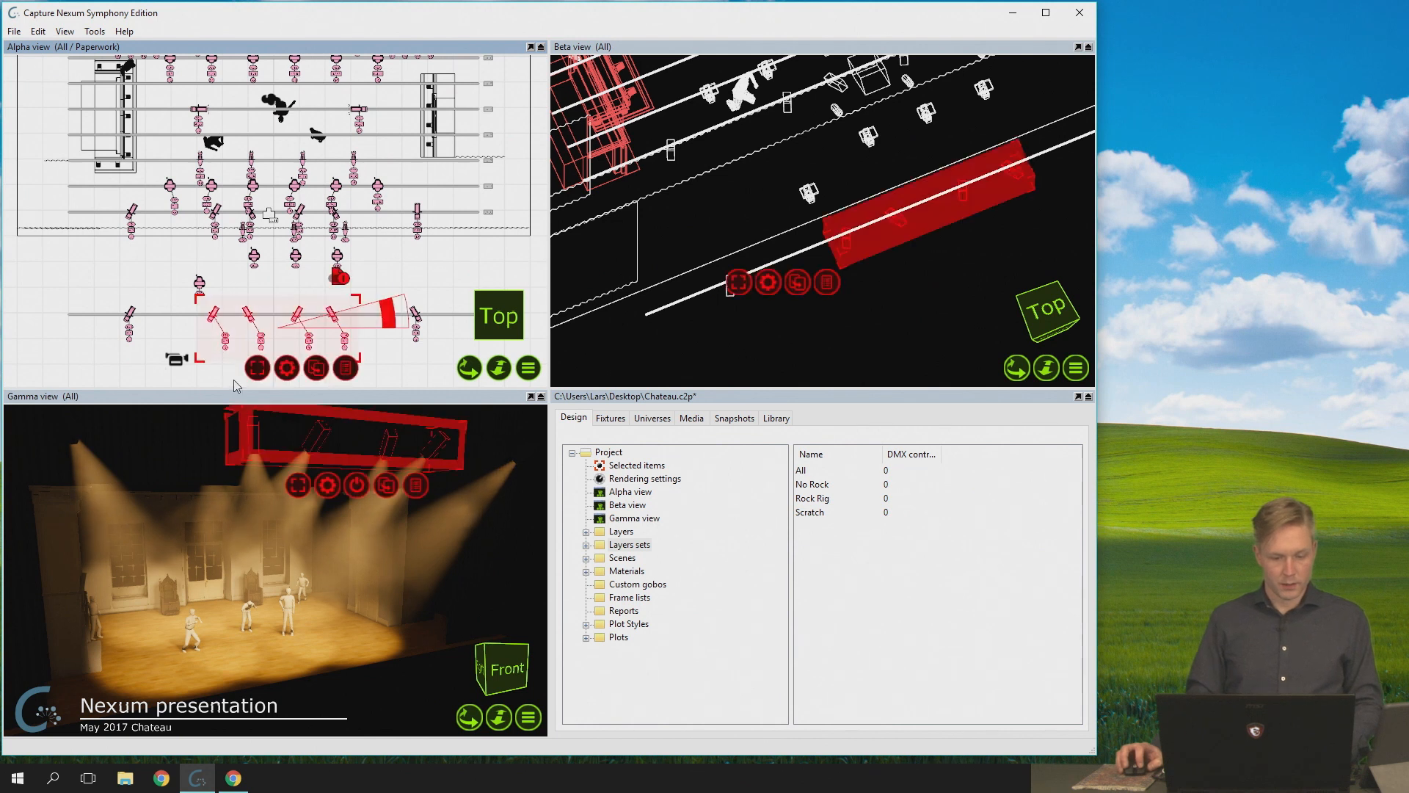
click(129, 317)
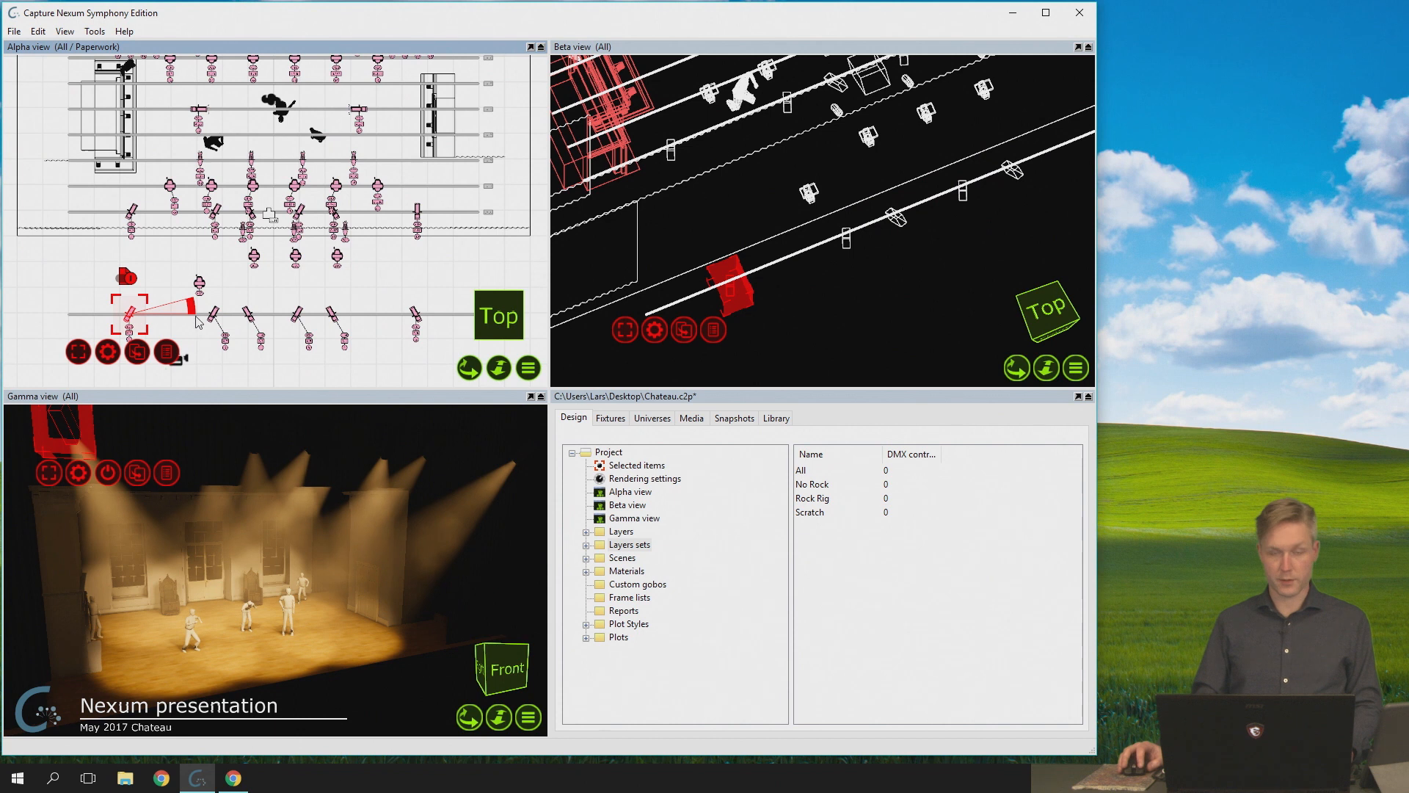
mouse_move(130, 317)
mouse_down()
mouse_move(173, 323)
mouse_move(107, 327)
mouse_move(257, 332)
mouse_move(125, 332)
mouse_move(142, 333)
mouse_up()
key(ctrl+z)
drag(106, 425, 168, 426)
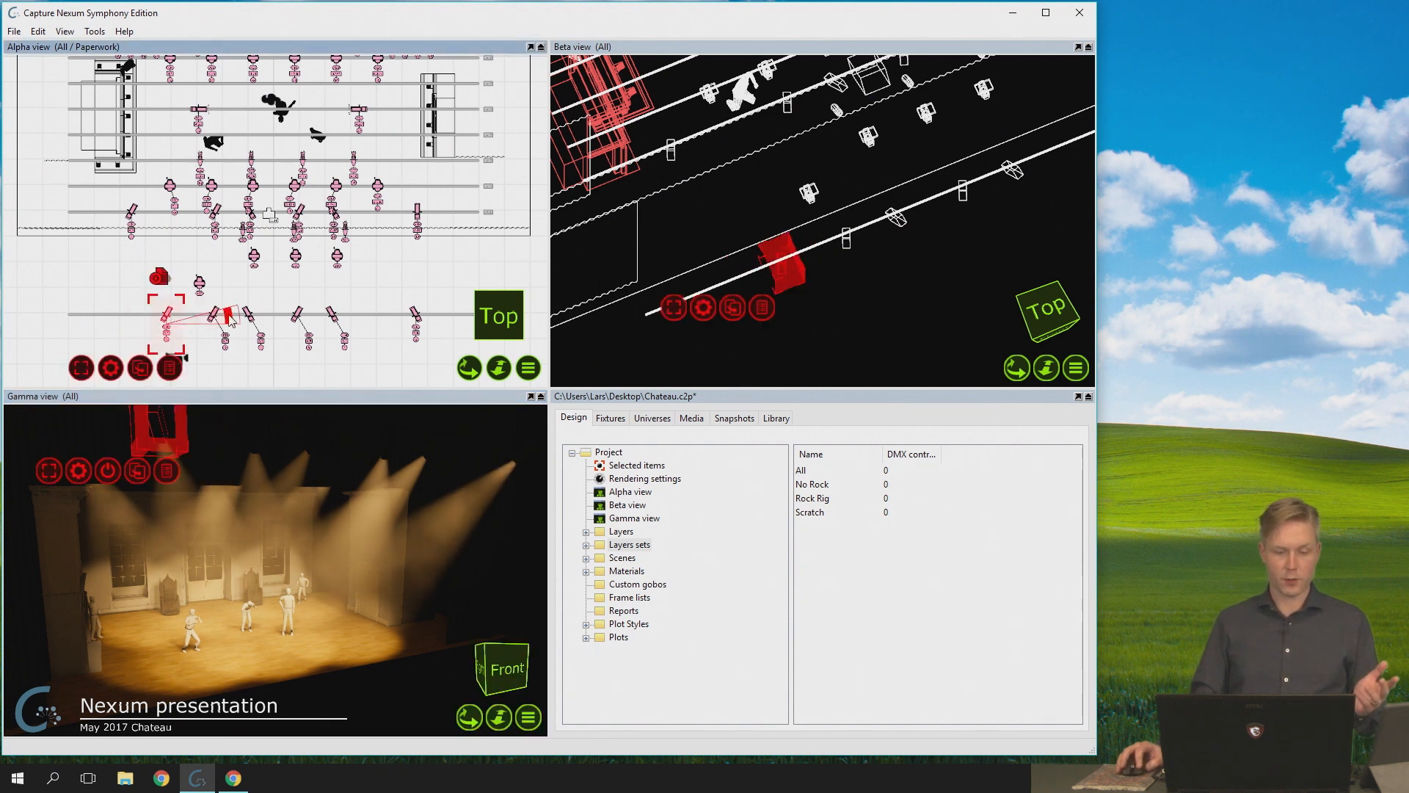
mouse_move(228, 317)
mouse_down()
mouse_move(219, 289)
mouse_move(212, 370)
mouse_move(228, 339)
mouse_up()
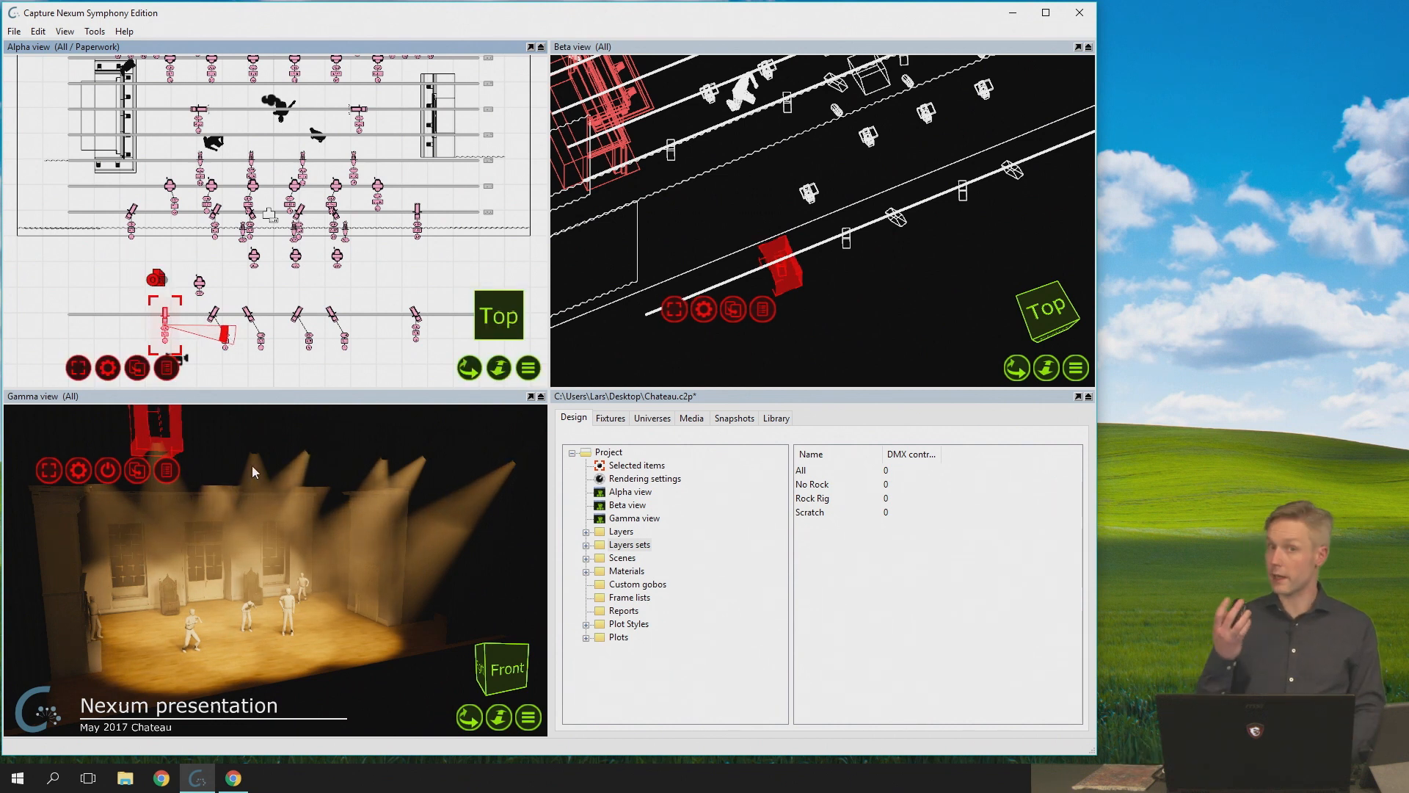
drag(165, 649, 98, 613)
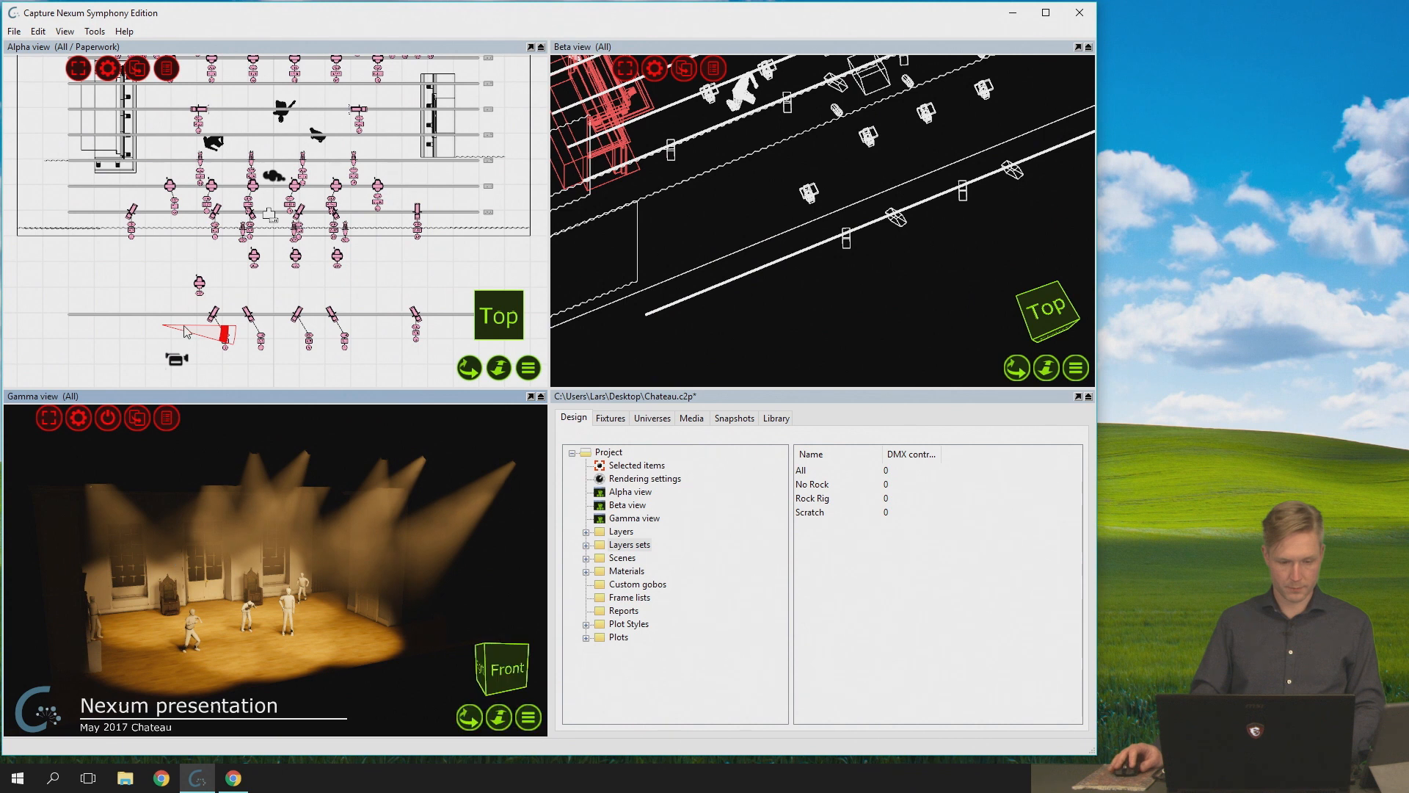
click(163, 298)
key(ctrl+z)
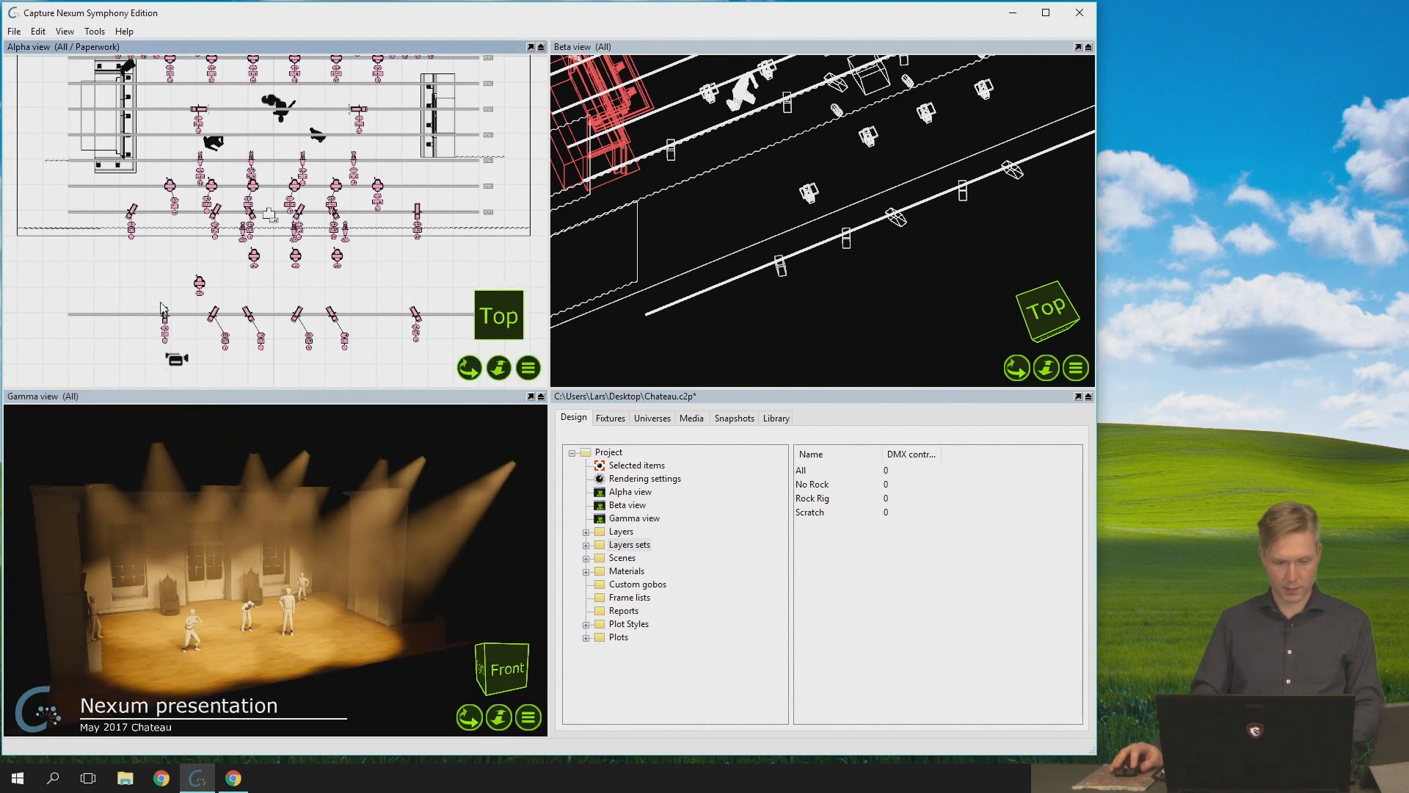
- Select the moved front-bar fixture and focus its beam on the stage floor beside the frontmost standing figure in the Gamma view
click(164, 320)
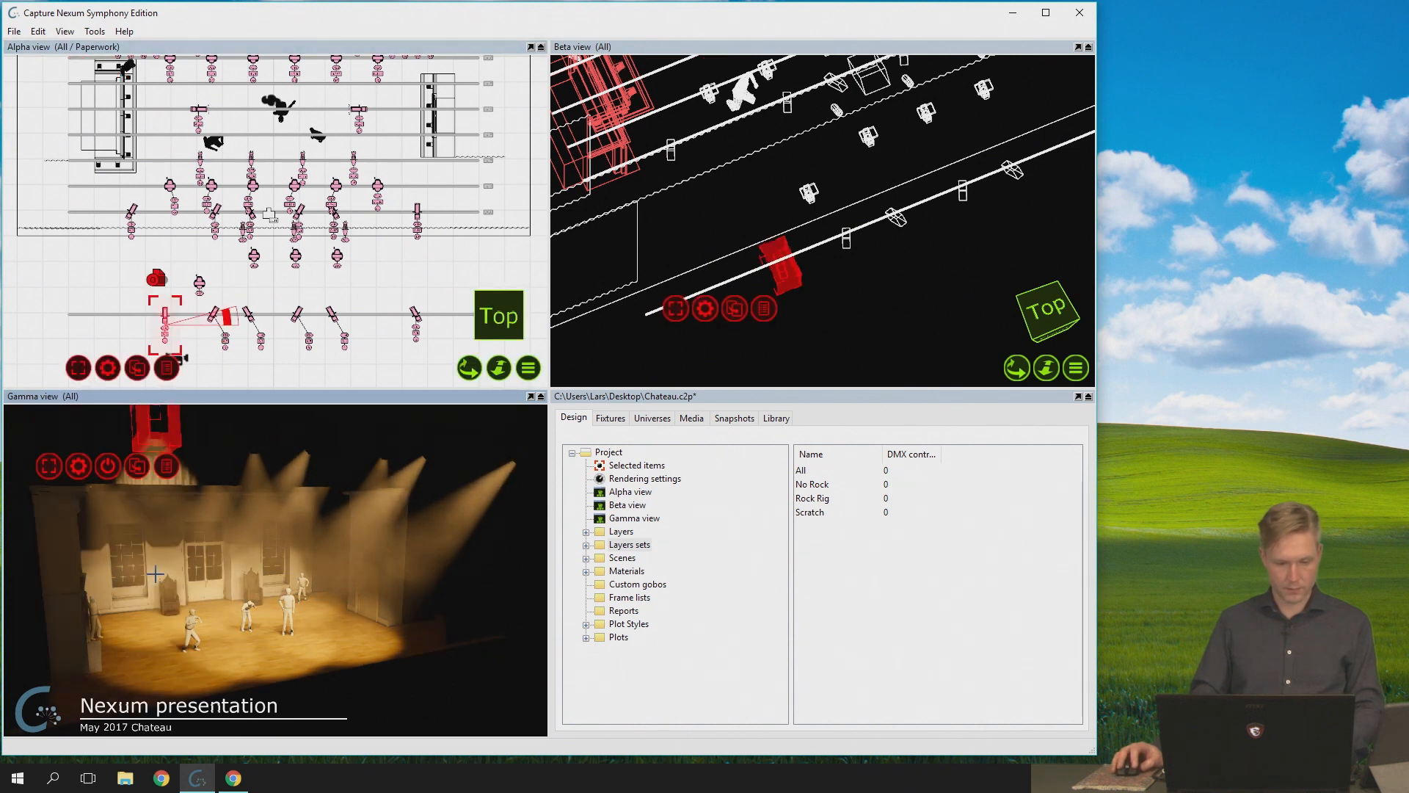
drag(135, 622, 147, 653)
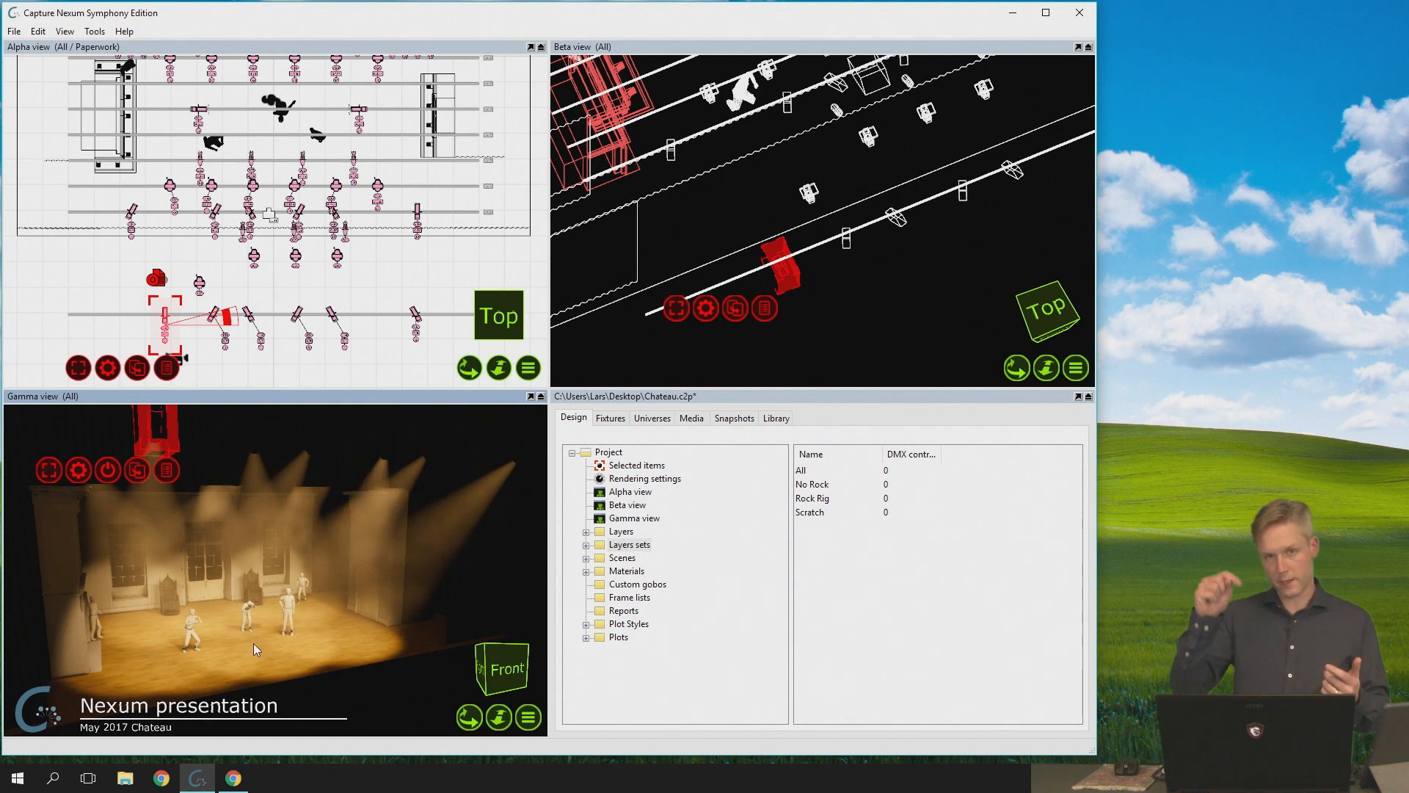
key(f)
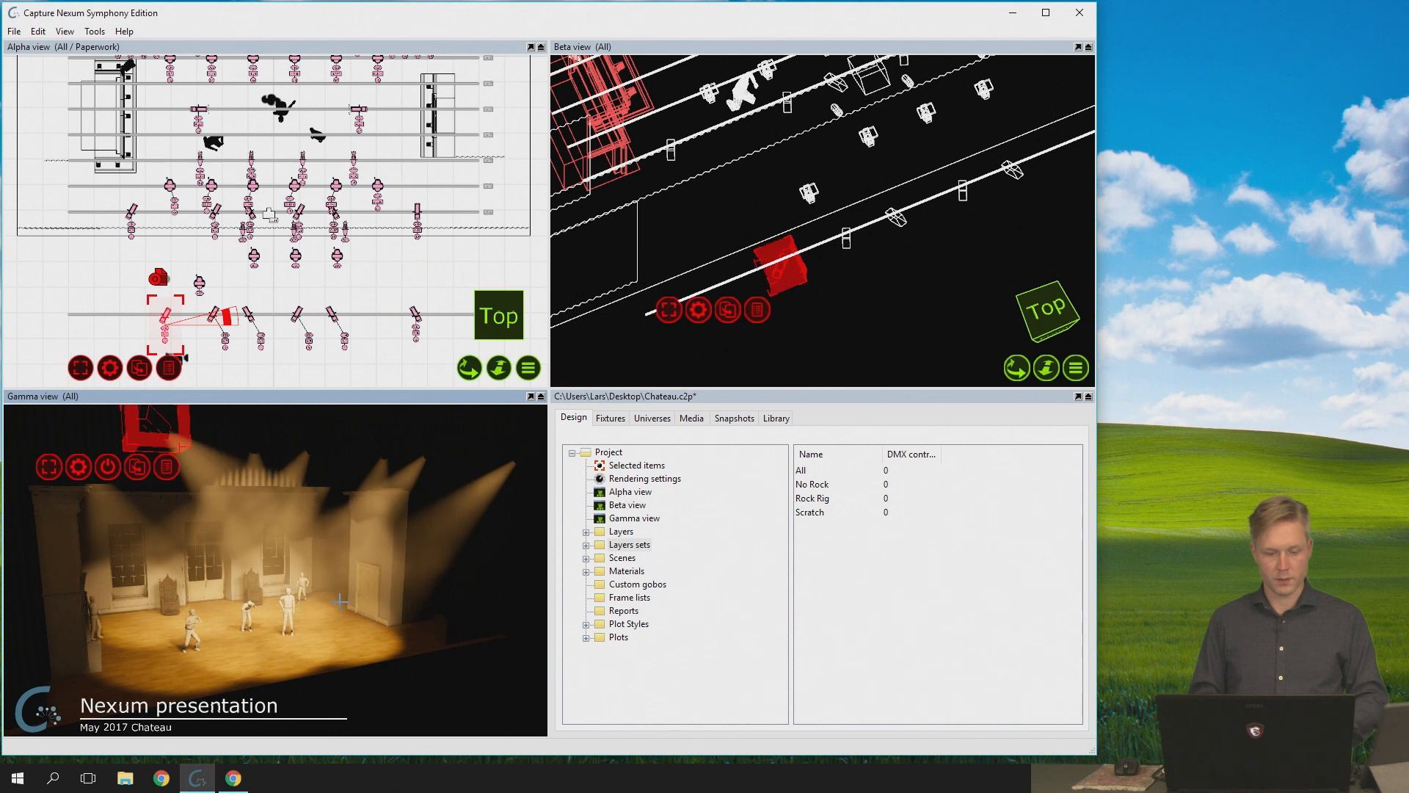
click(208, 629)
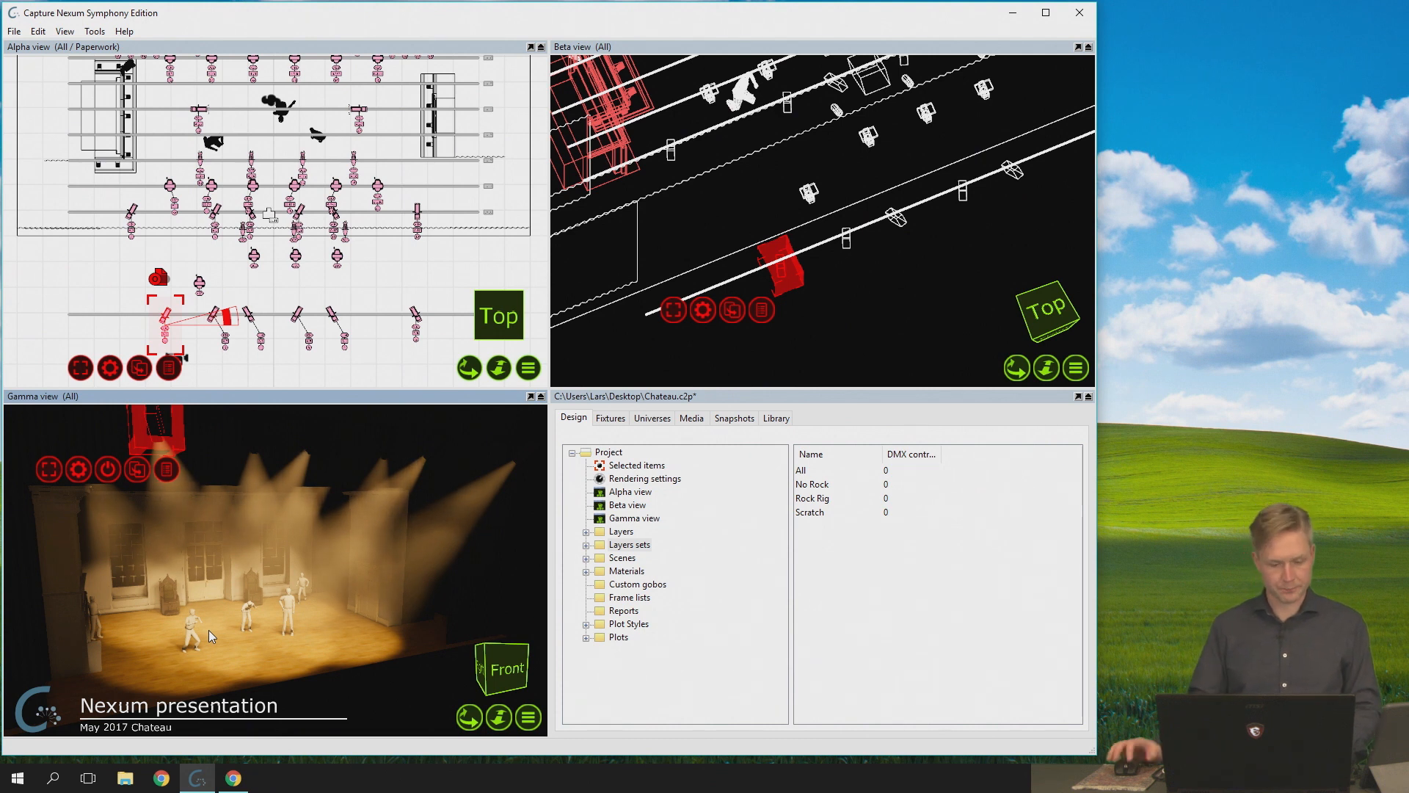
- Run the Home function on the lone moving spot just upstage of the front bar, and focus it on the stage floor between the figures
click(199, 283)
click(160, 451)
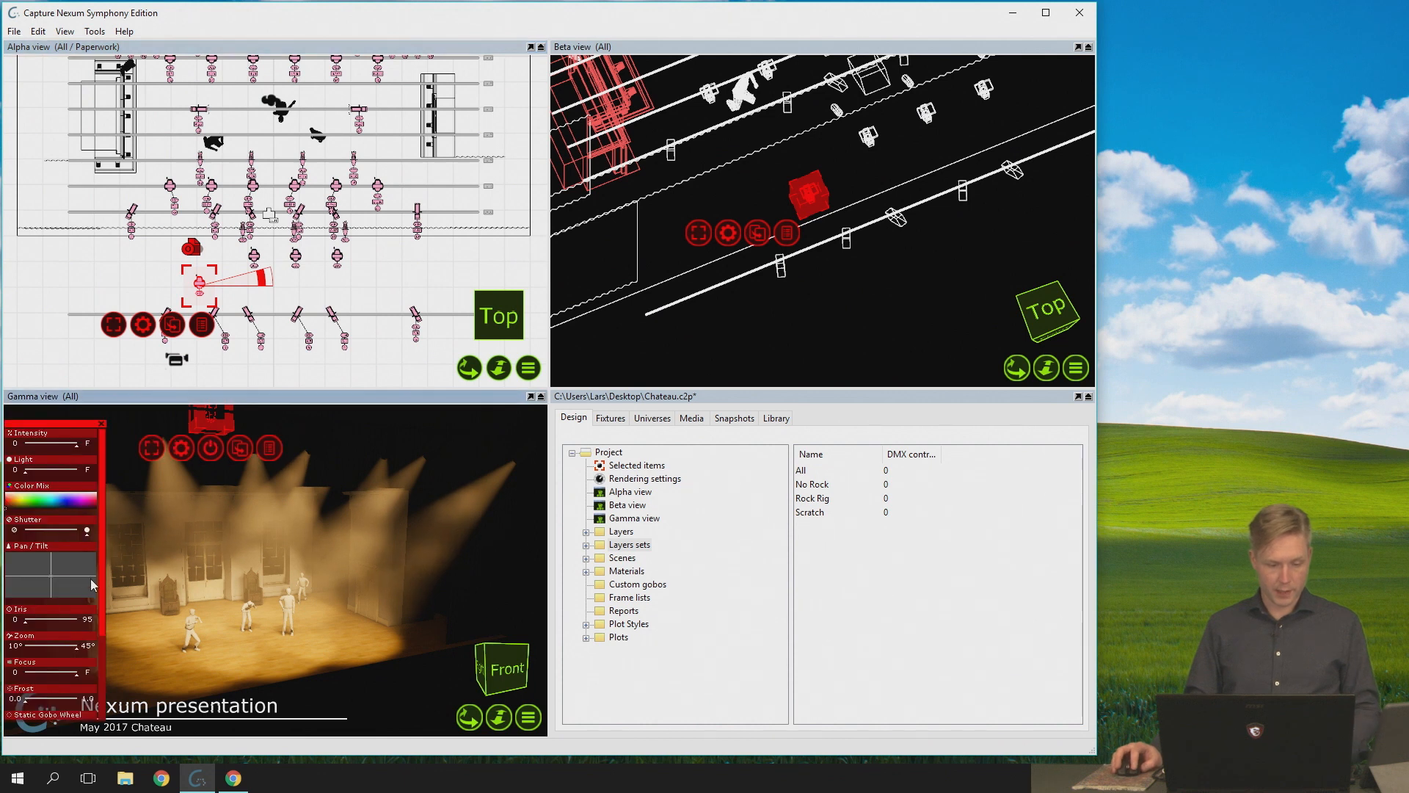
scroll(85, 681, down, 3)
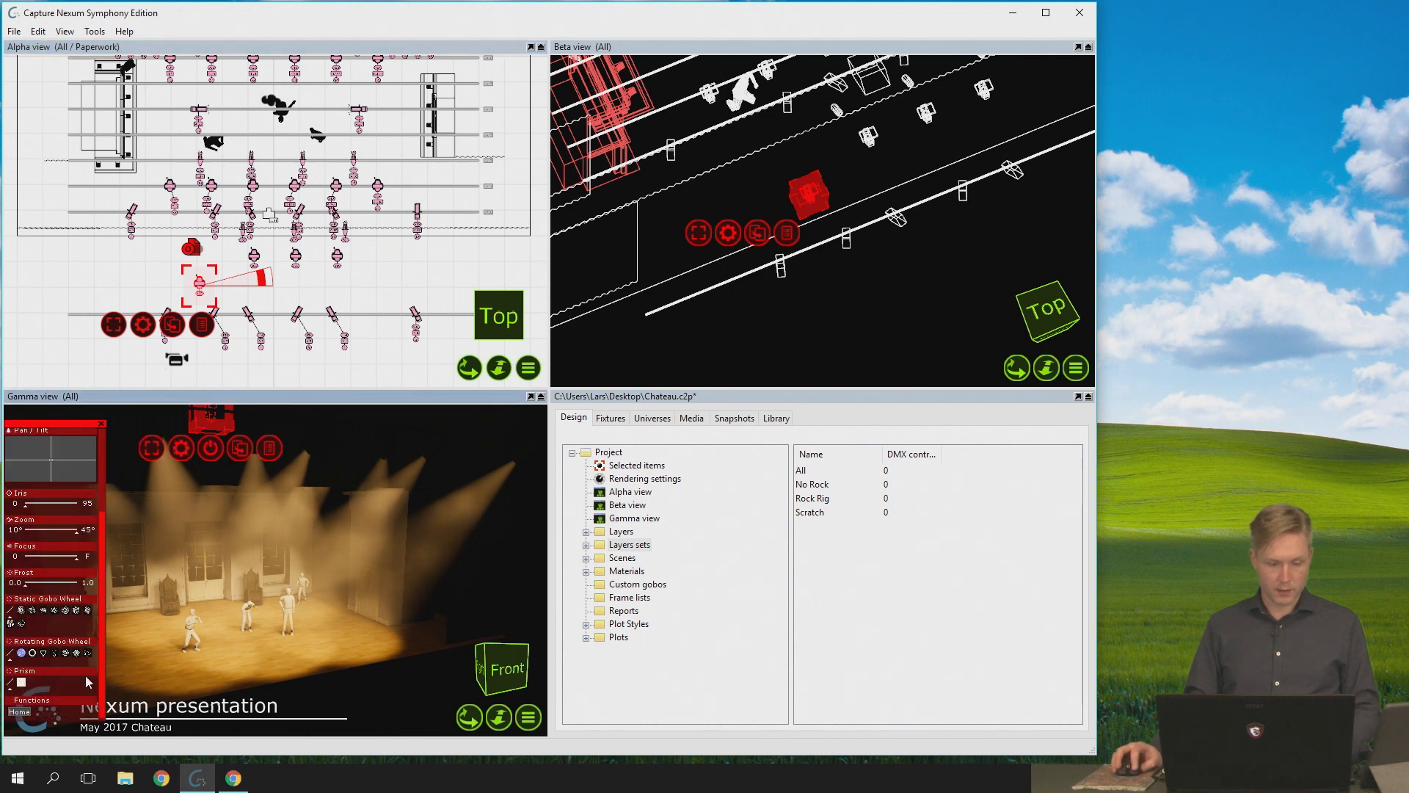
click(25, 715)
click(238, 641)
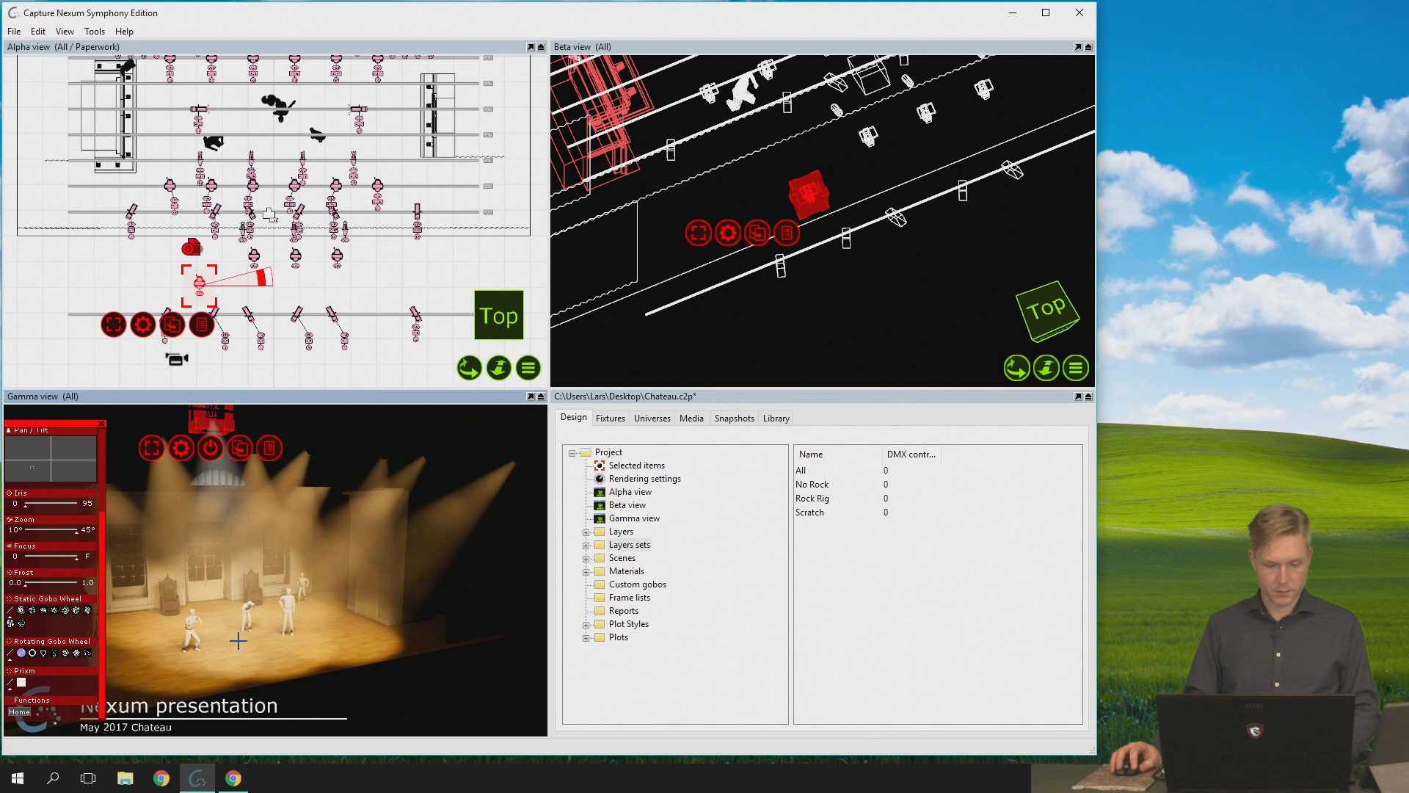
- Narrow the selected moving spot's zoom to near 10° and refocus its beam on the stage floor beside the figures
drag(54, 532, 30, 536)
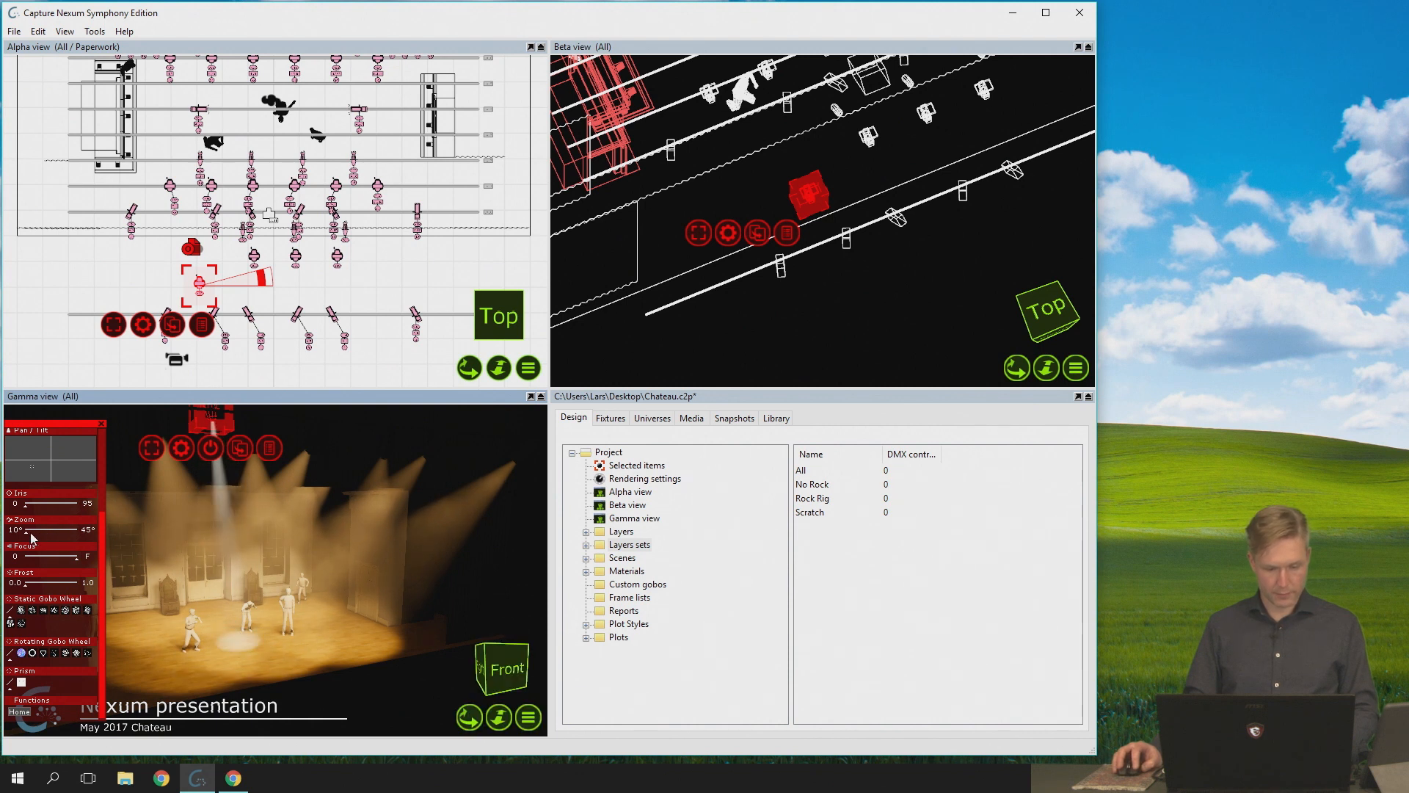
click(231, 652)
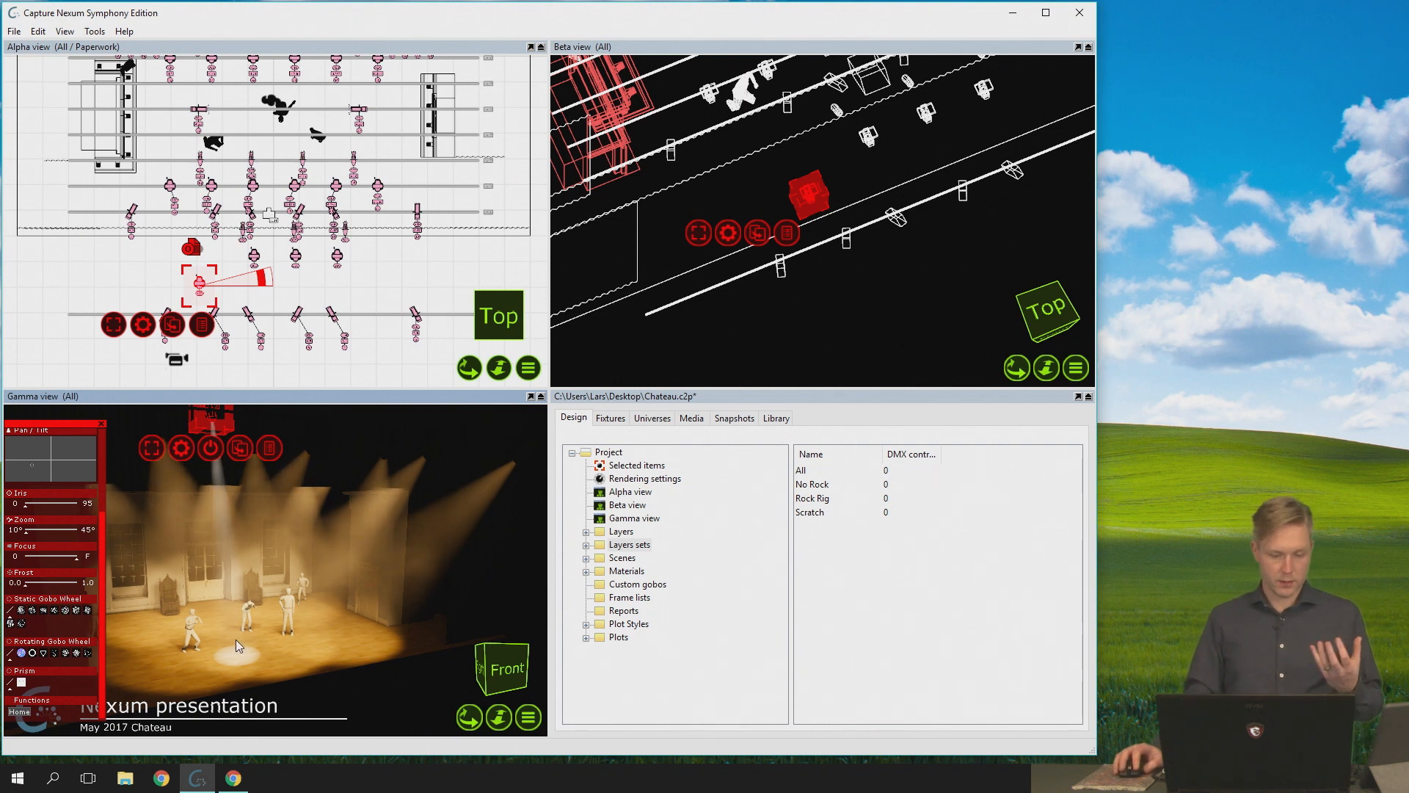
drag(235, 640, 176, 662)
- Enlarge the Gamma view, focus the spot's beam at the feet of the frontmost figure, and restore the four-view layout
middle_drag(228, 495, 231, 403)
double_click(237, 396)
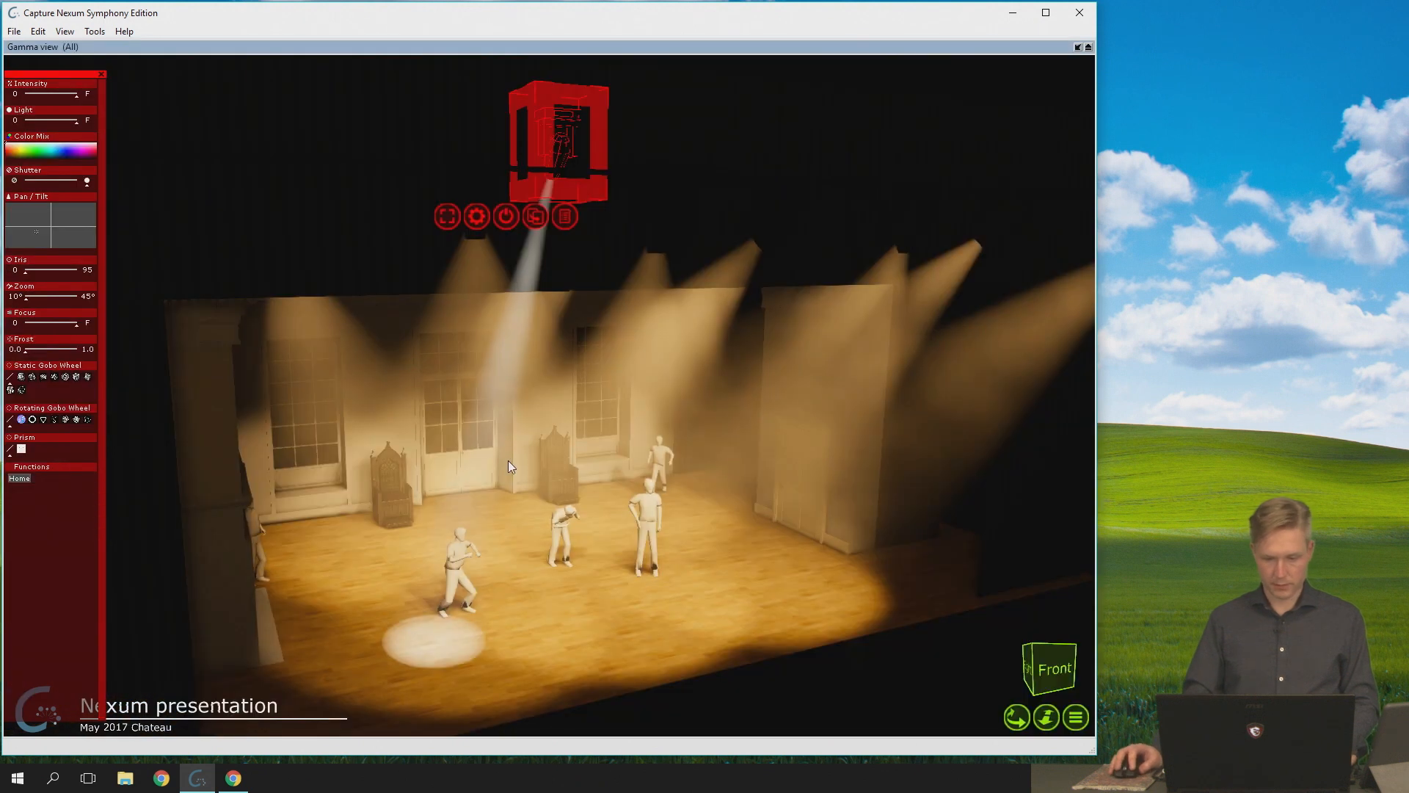
drag(540, 629, 461, 631)
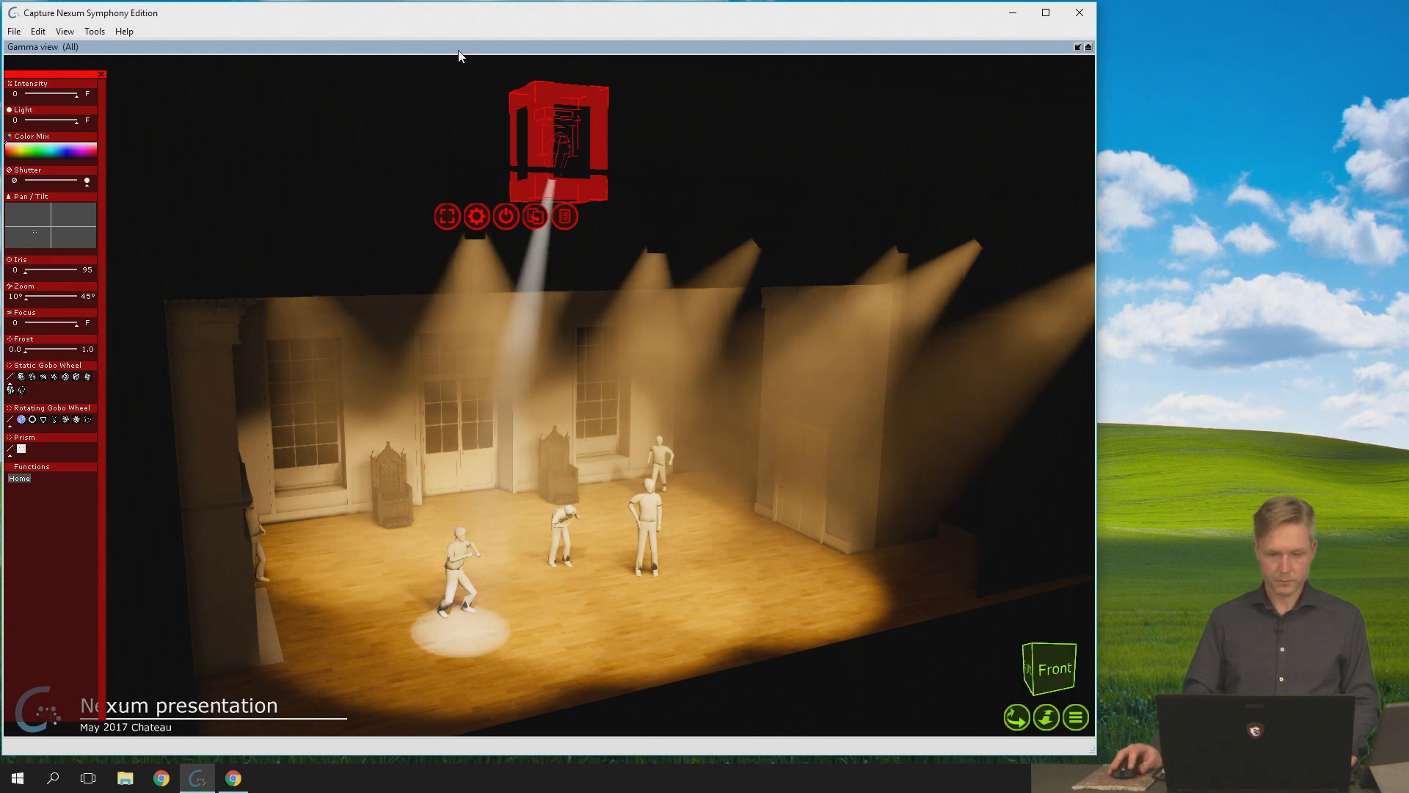
double_click(459, 49)
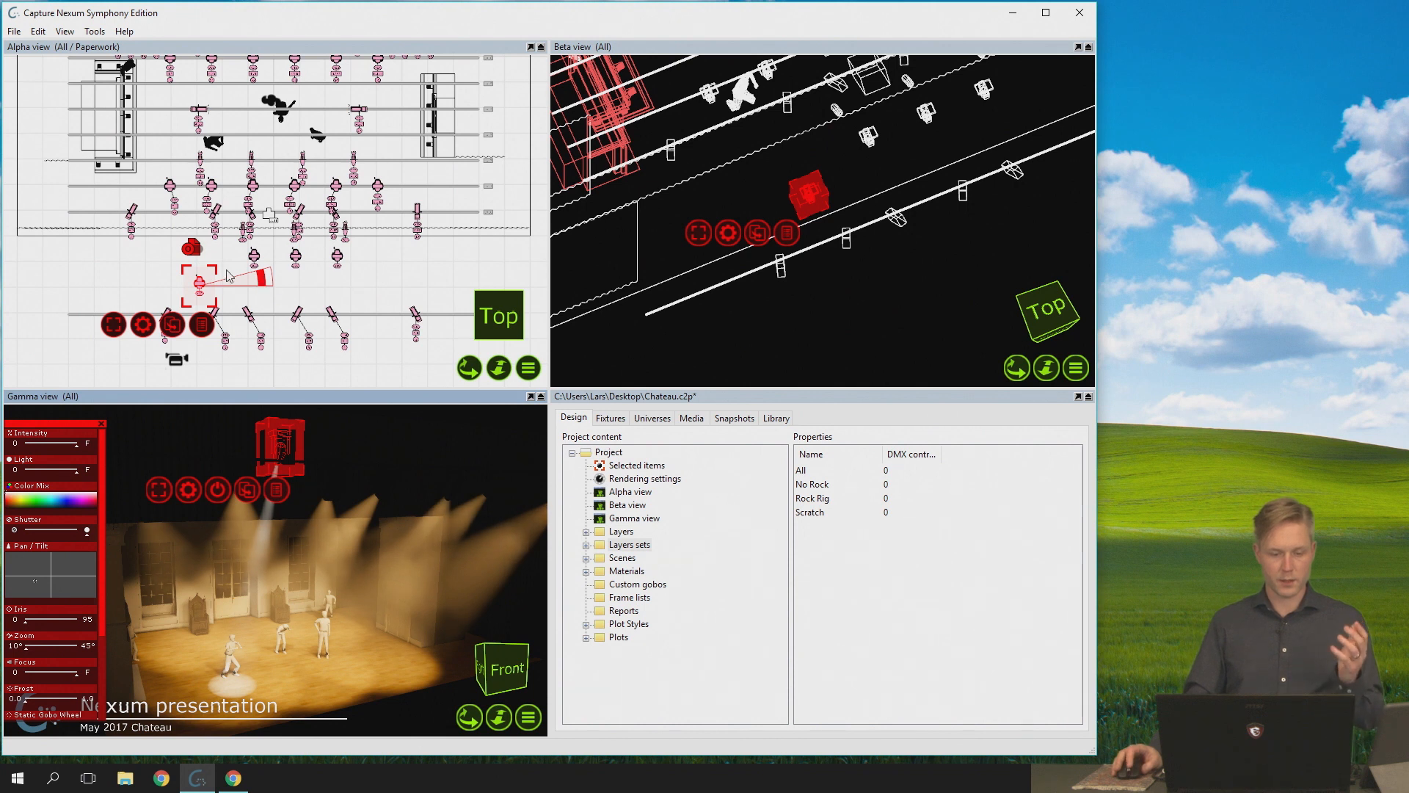
- Rotate the lone moving spot in the Alpha view, then reselect it and rotate it slightly again
scroll(256, 288, up, 2)
drag(245, 292, 173, 251)
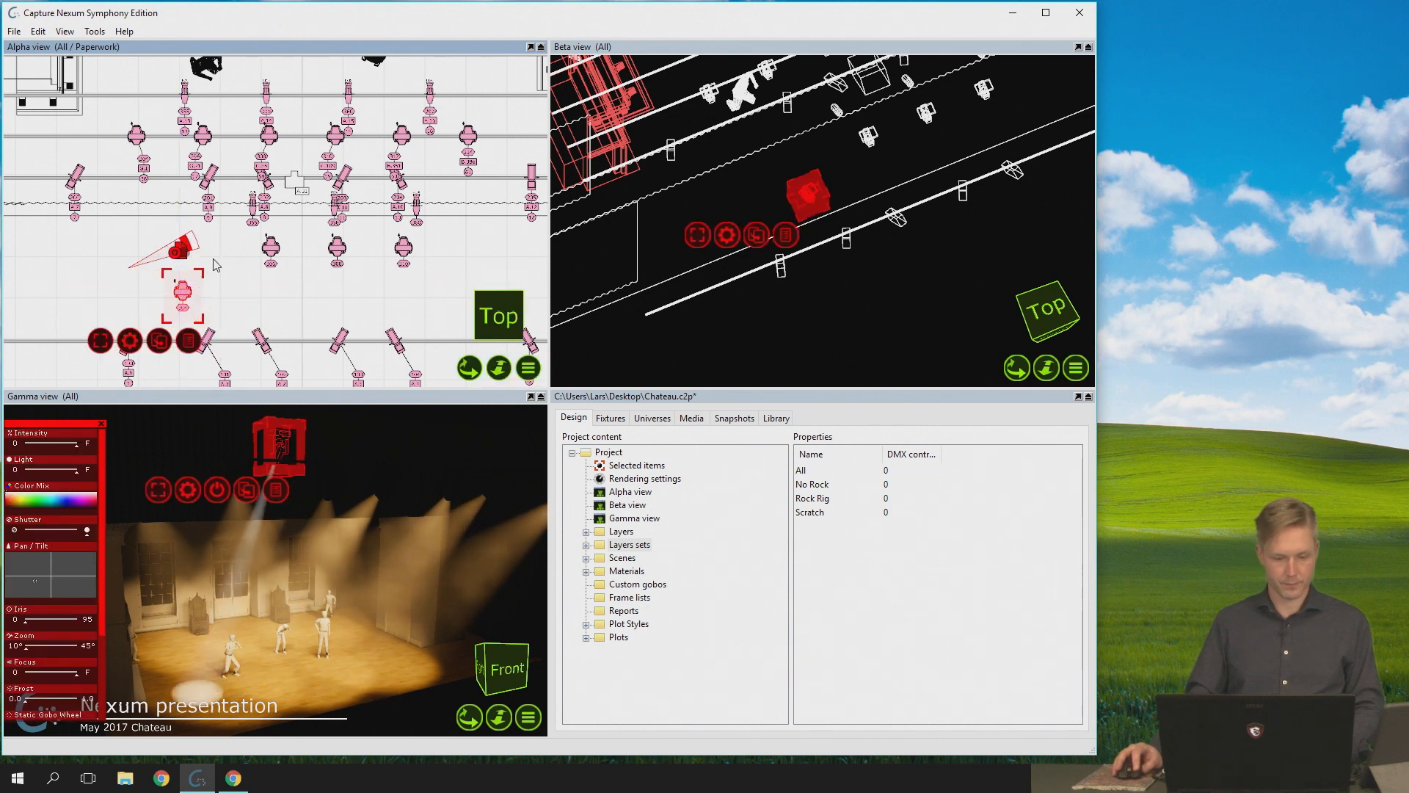
click(263, 338)
click(185, 293)
click(241, 318)
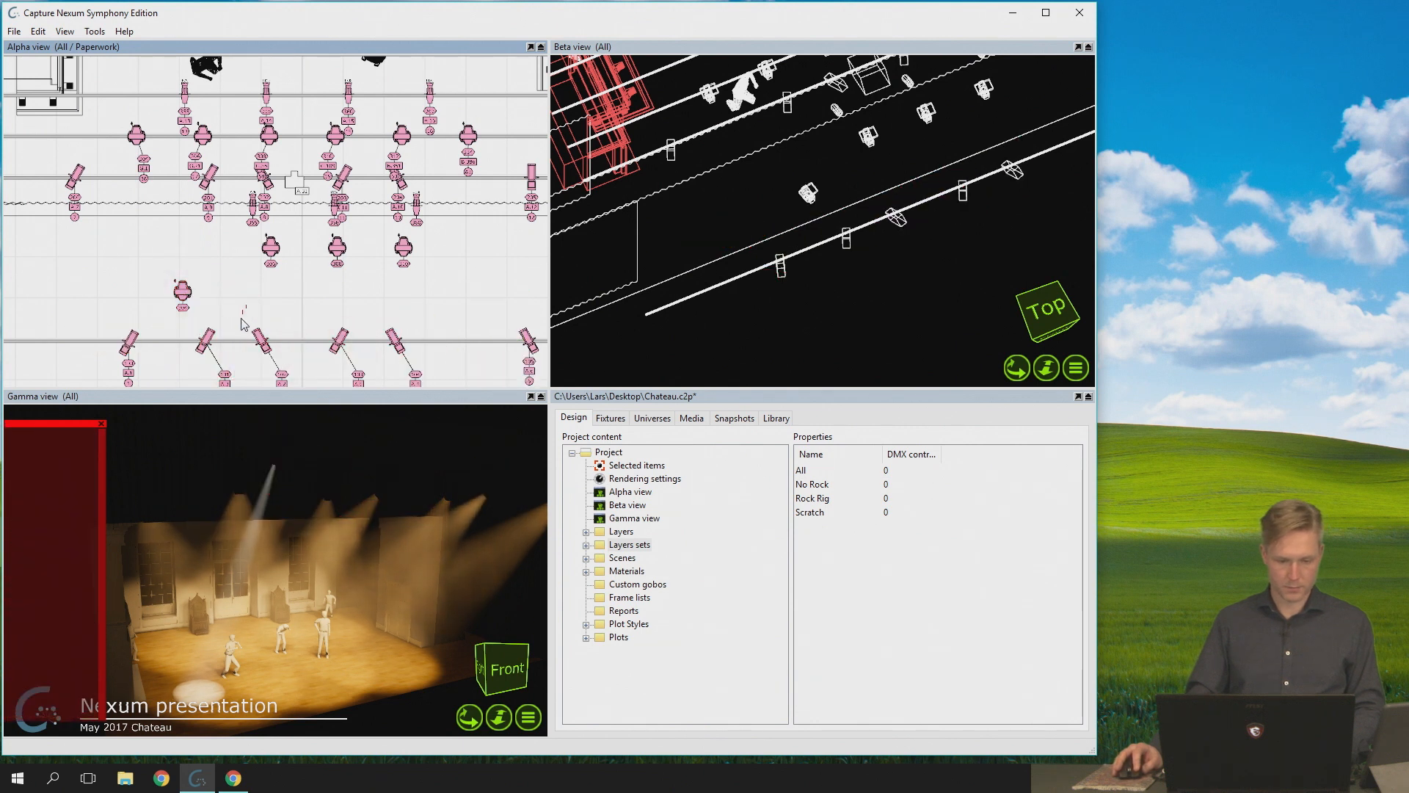
click(184, 294)
drag(246, 291, 248, 312)
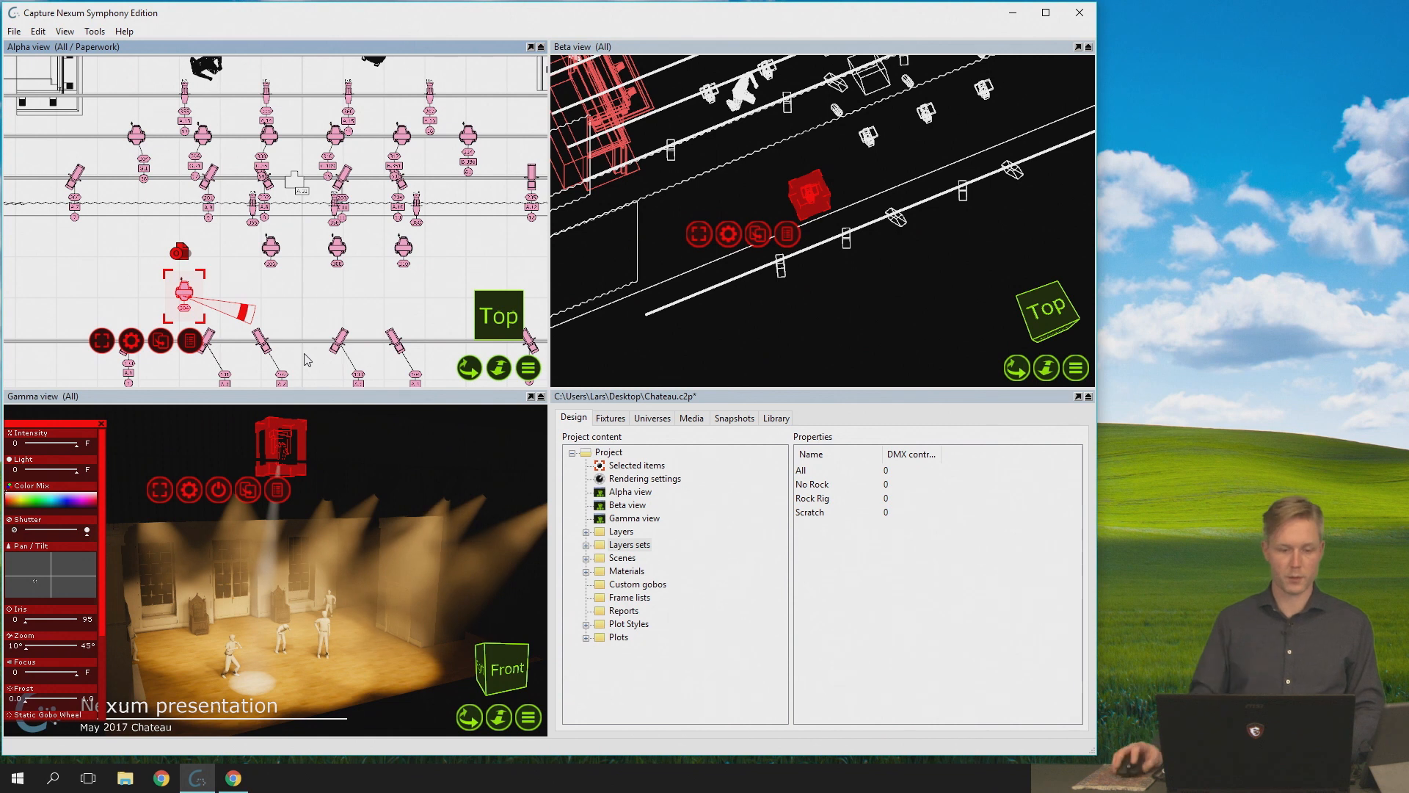
- Reselect the rotated spot in the Alpha view and redirect its beam to the floor in front of the middle figures
click(219, 289)
click(180, 297)
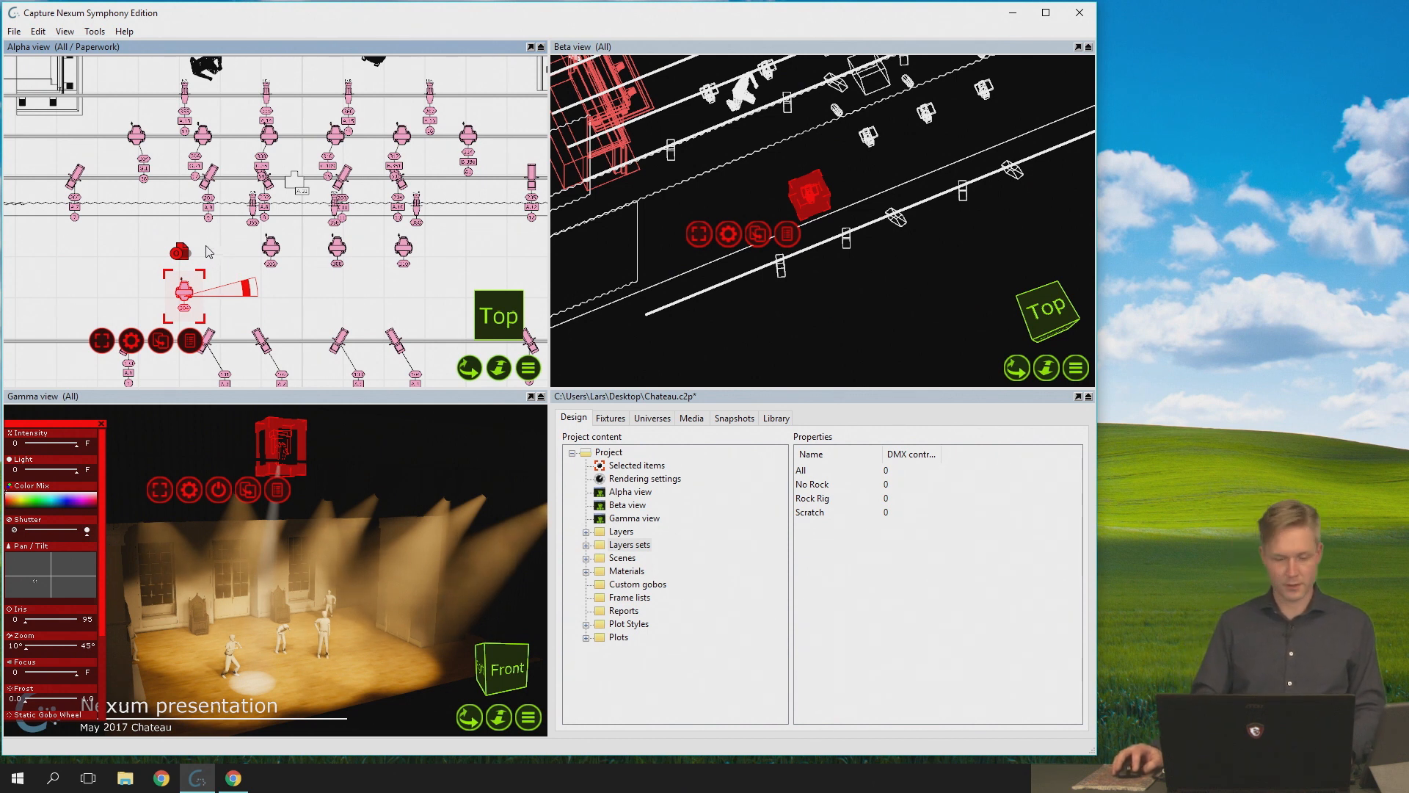
click(234, 267)
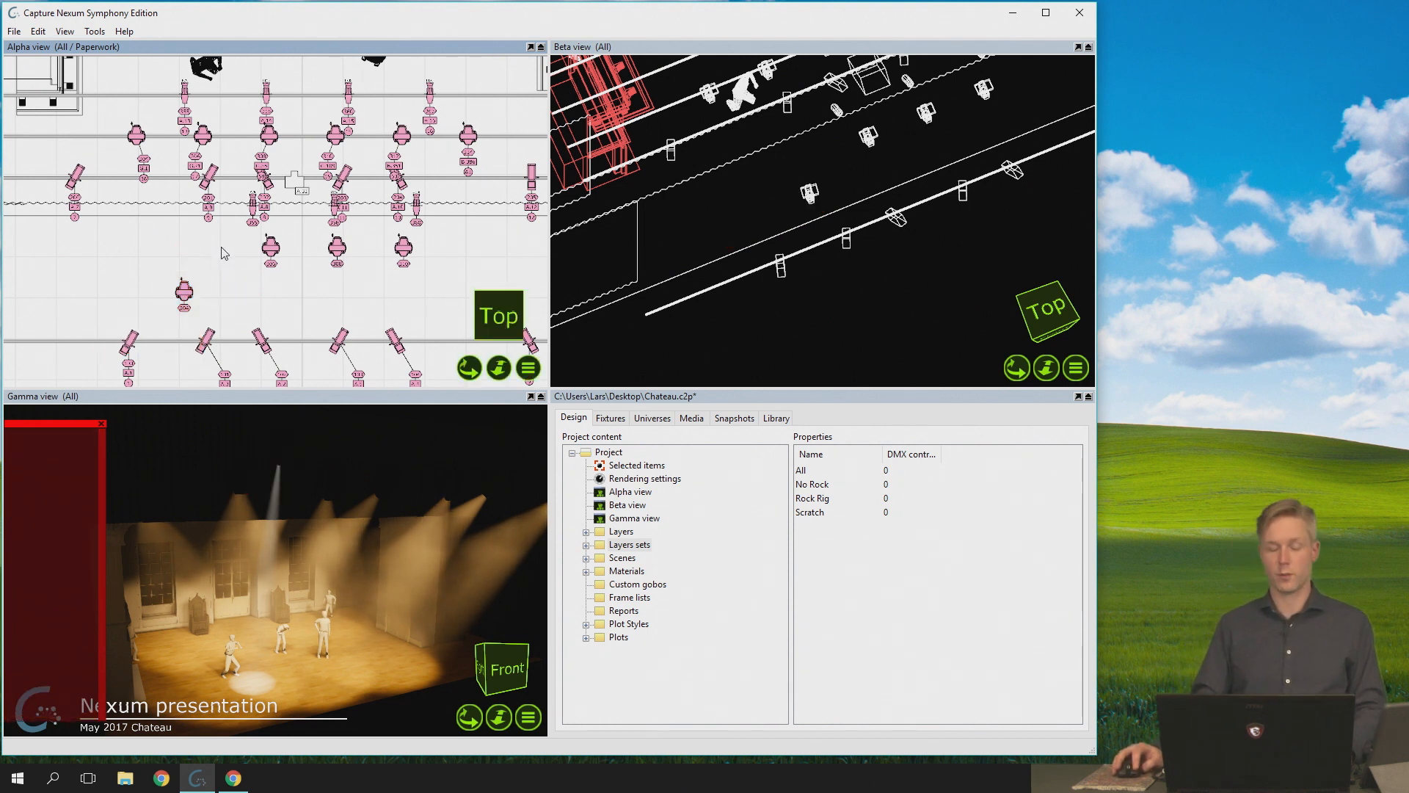
click(187, 293)
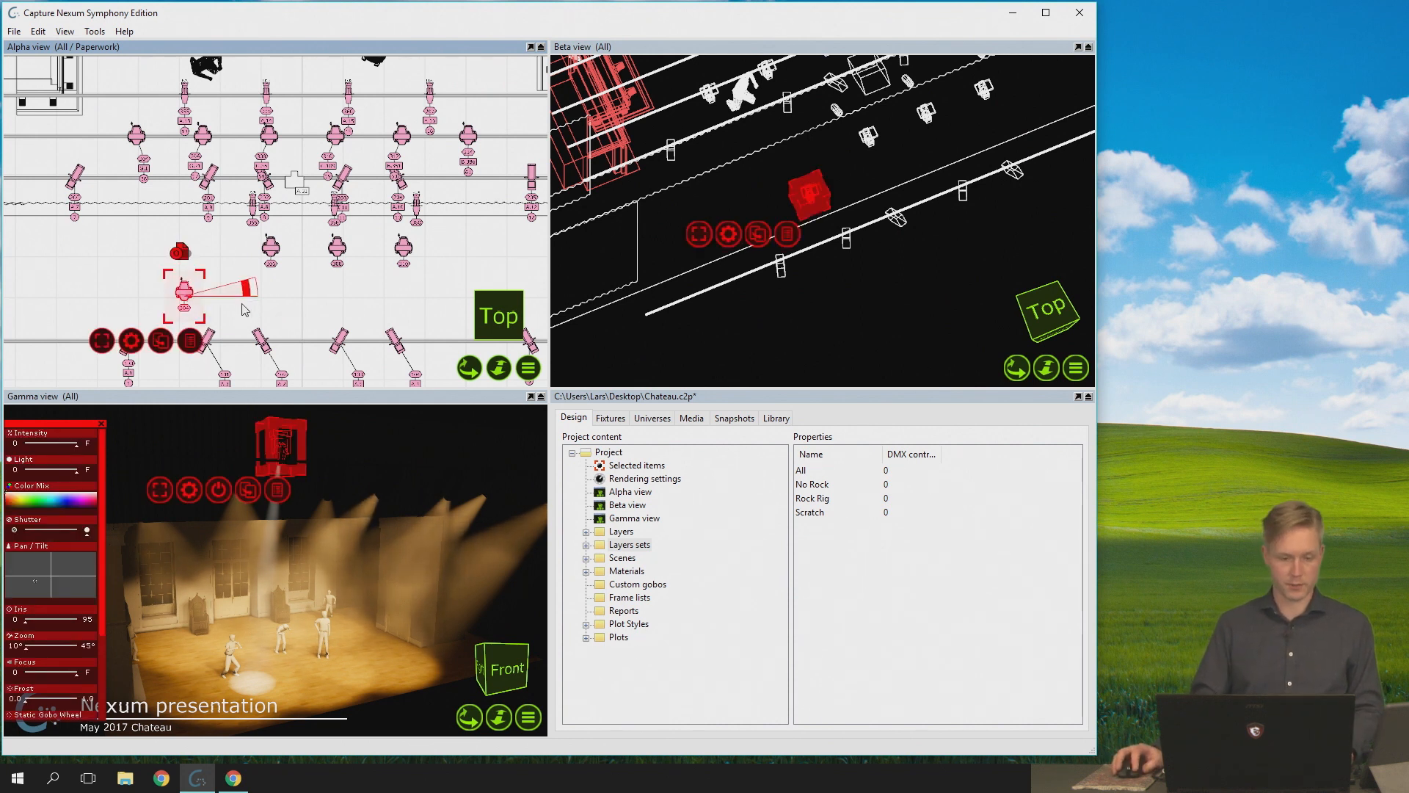
click(334, 301)
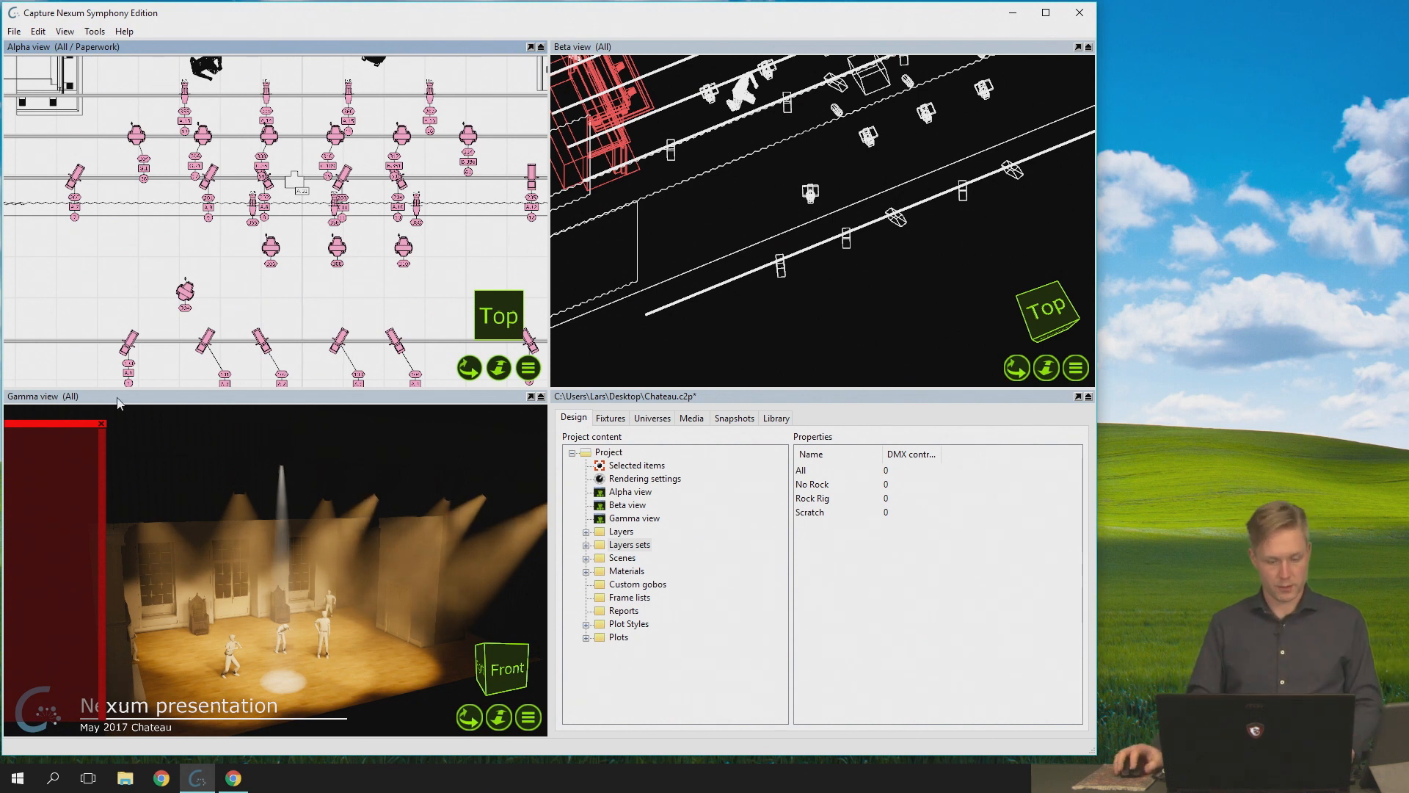
right_drag(287, 576, 285, 571)
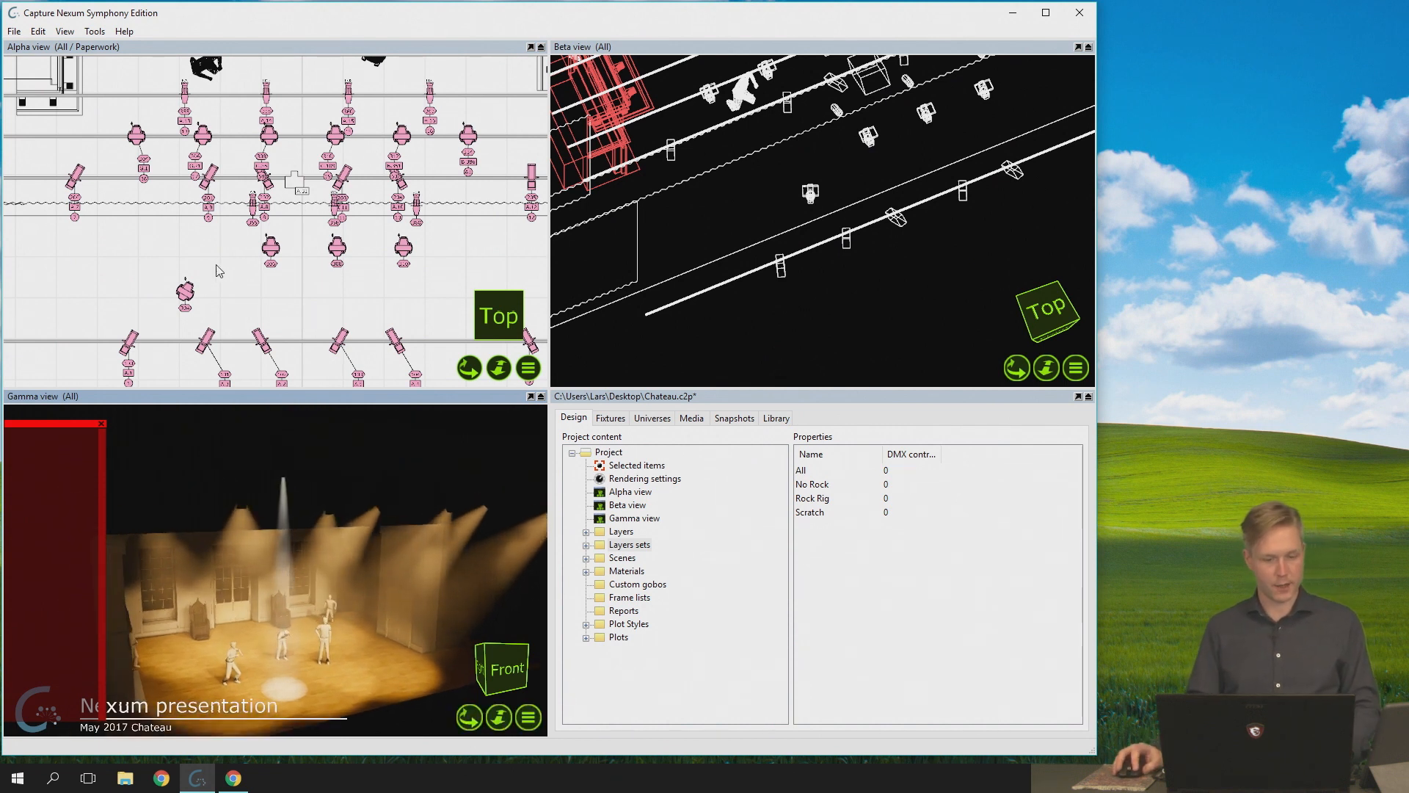
- Review the moving spot's selection summary and inspect the DMX channels of universes E and K
click(187, 293)
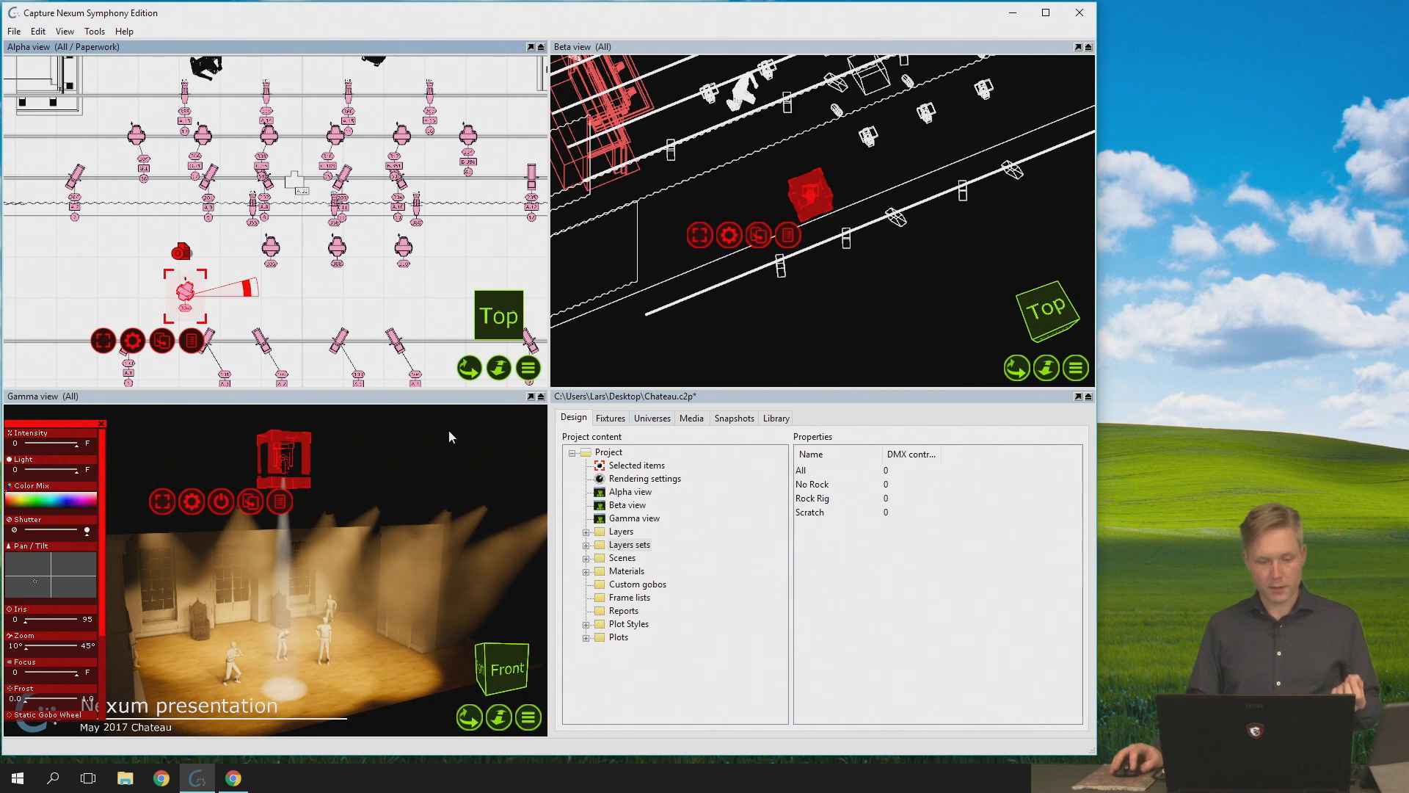
mouse_move(280, 505)
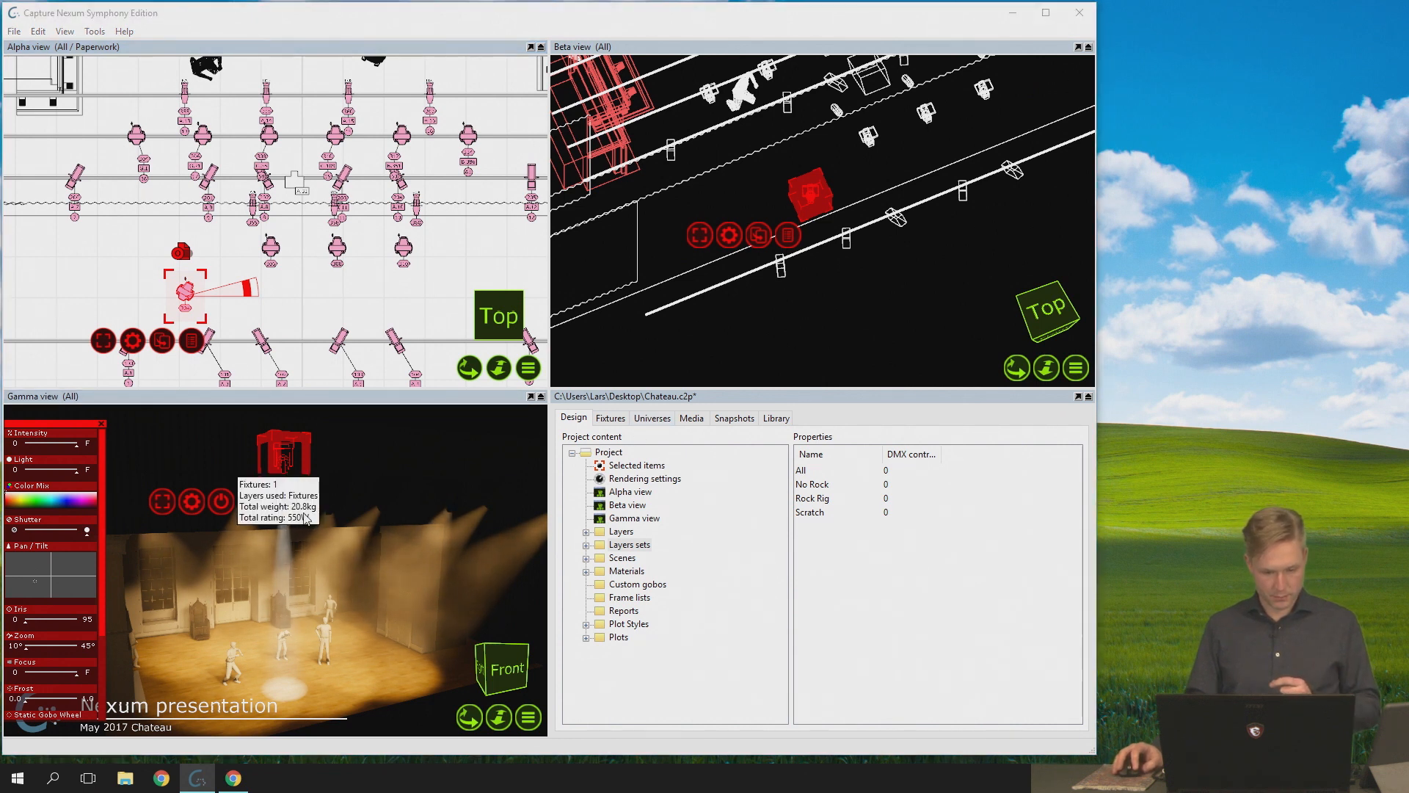
click(654, 418)
double_click(608, 526)
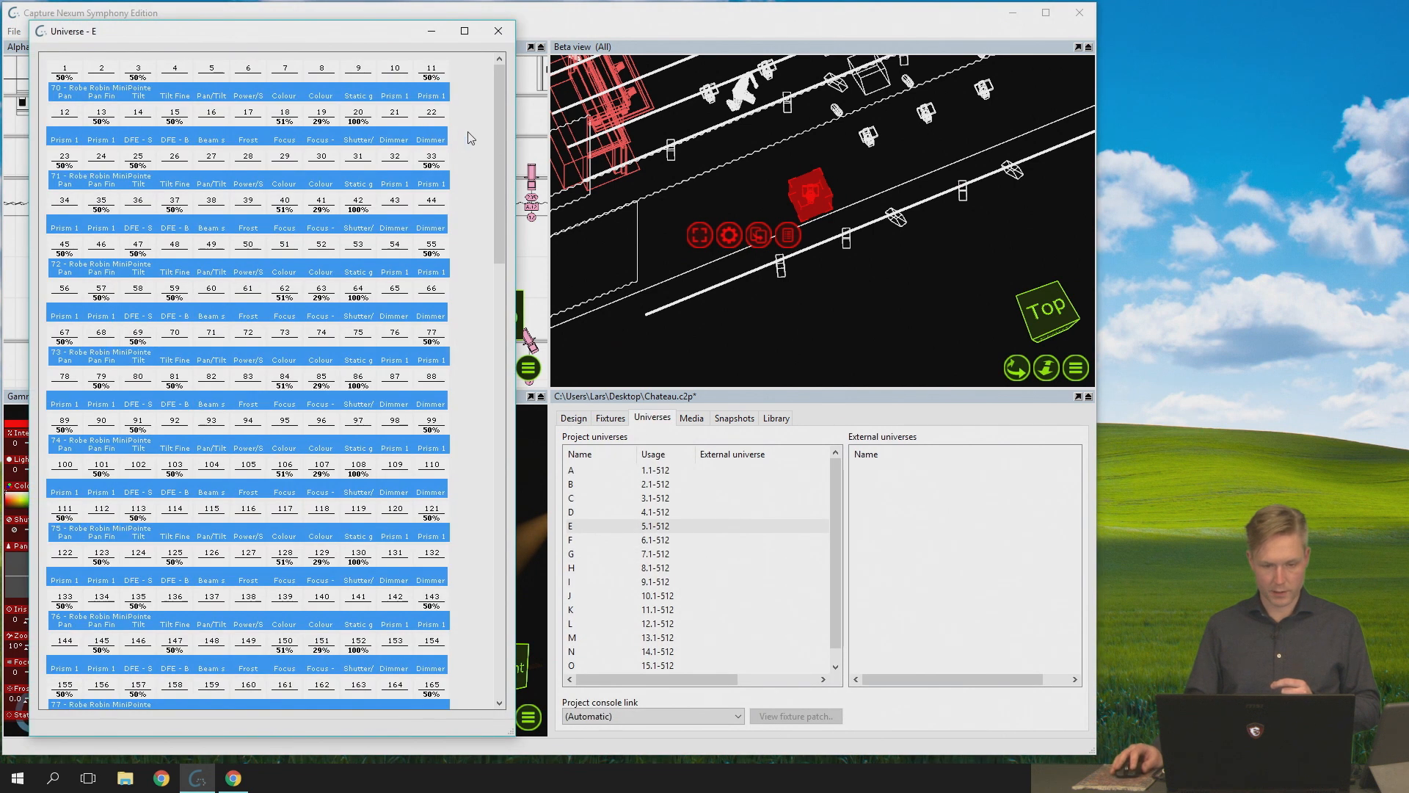
click(498, 31)
scroll(659, 603, down, 1)
double_click(646, 597)
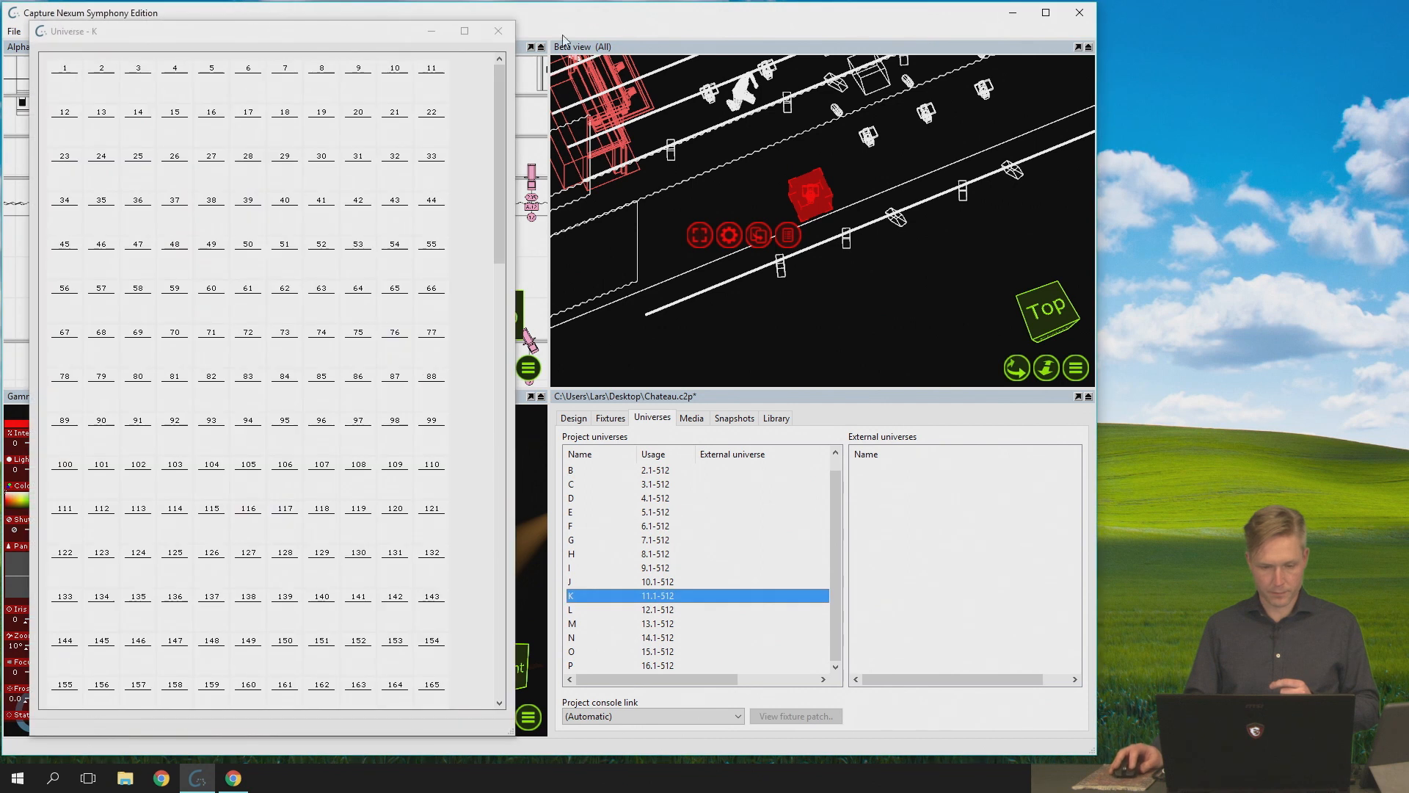
drag(512, 24, 481, 22)
click(474, 31)
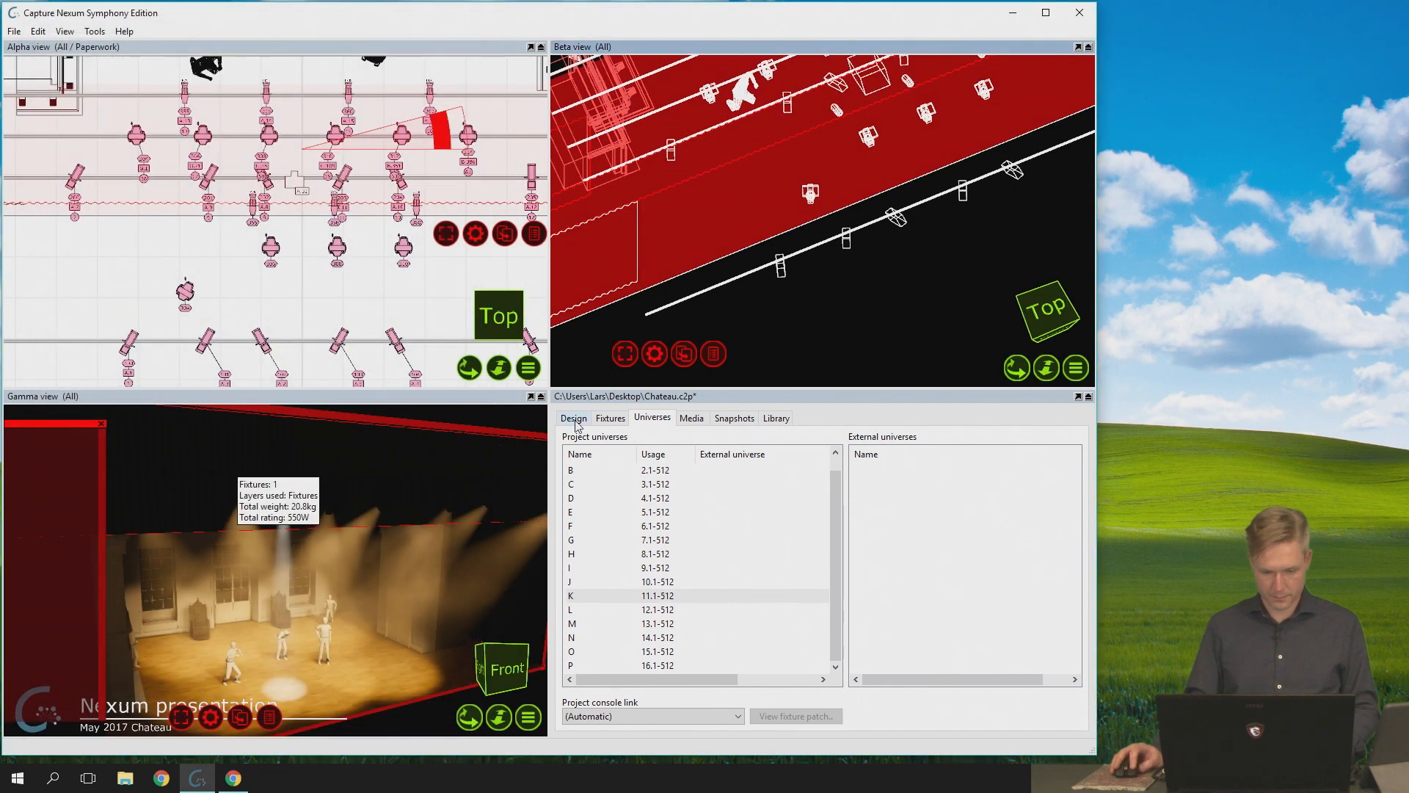
- Select the lone moving spot, open its properties and set its patch to 8.1
click(187, 293)
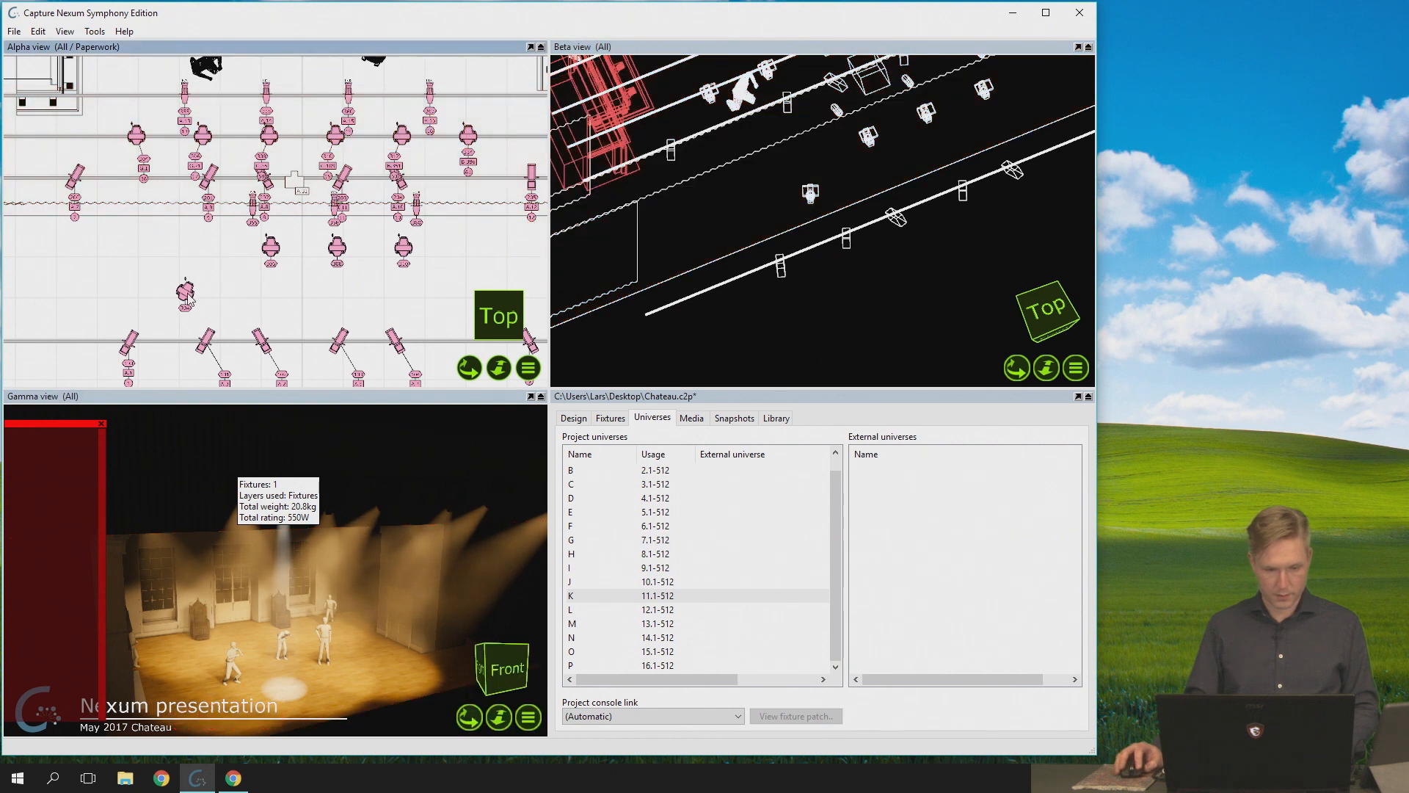
click(130, 345)
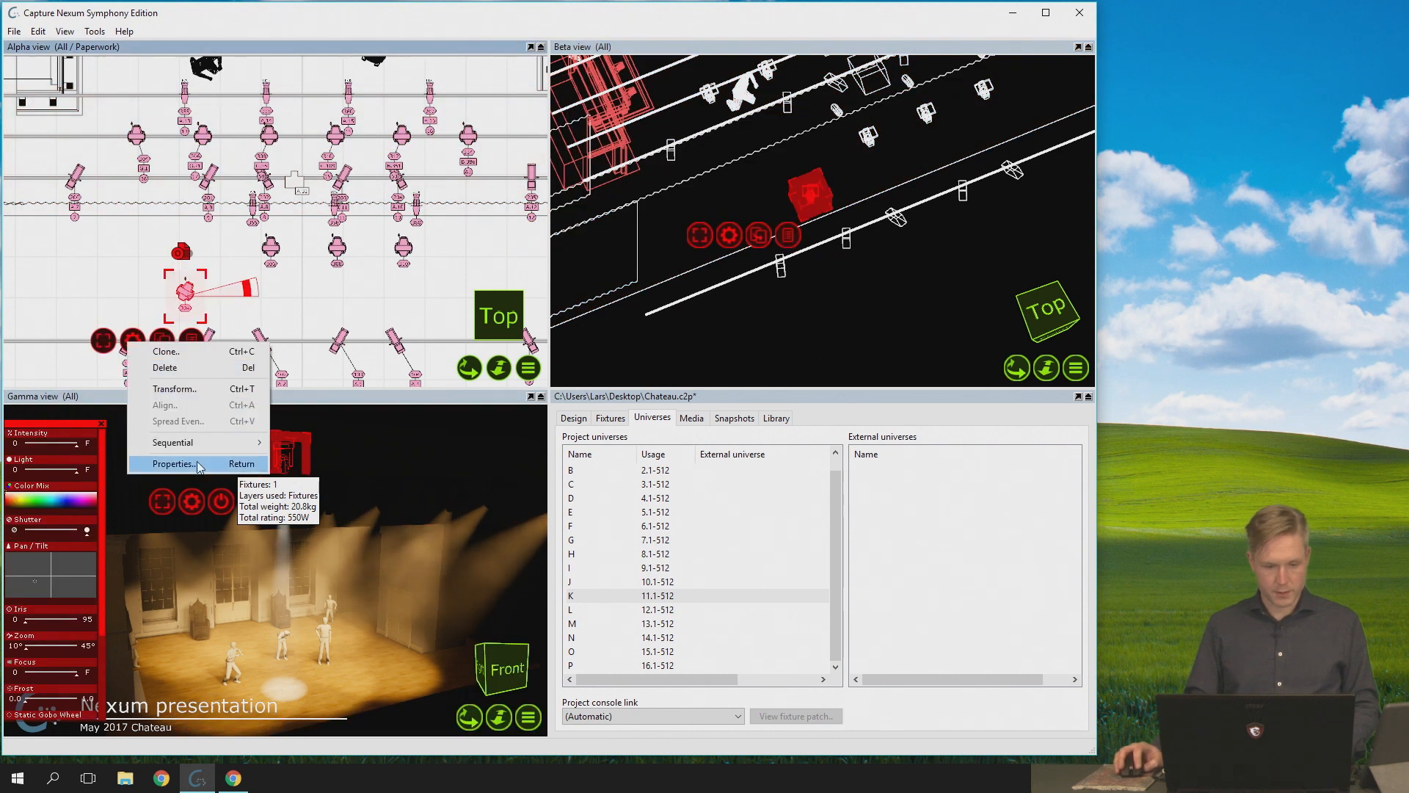
click(192, 471)
drag(1077, 529, 1073, 594)
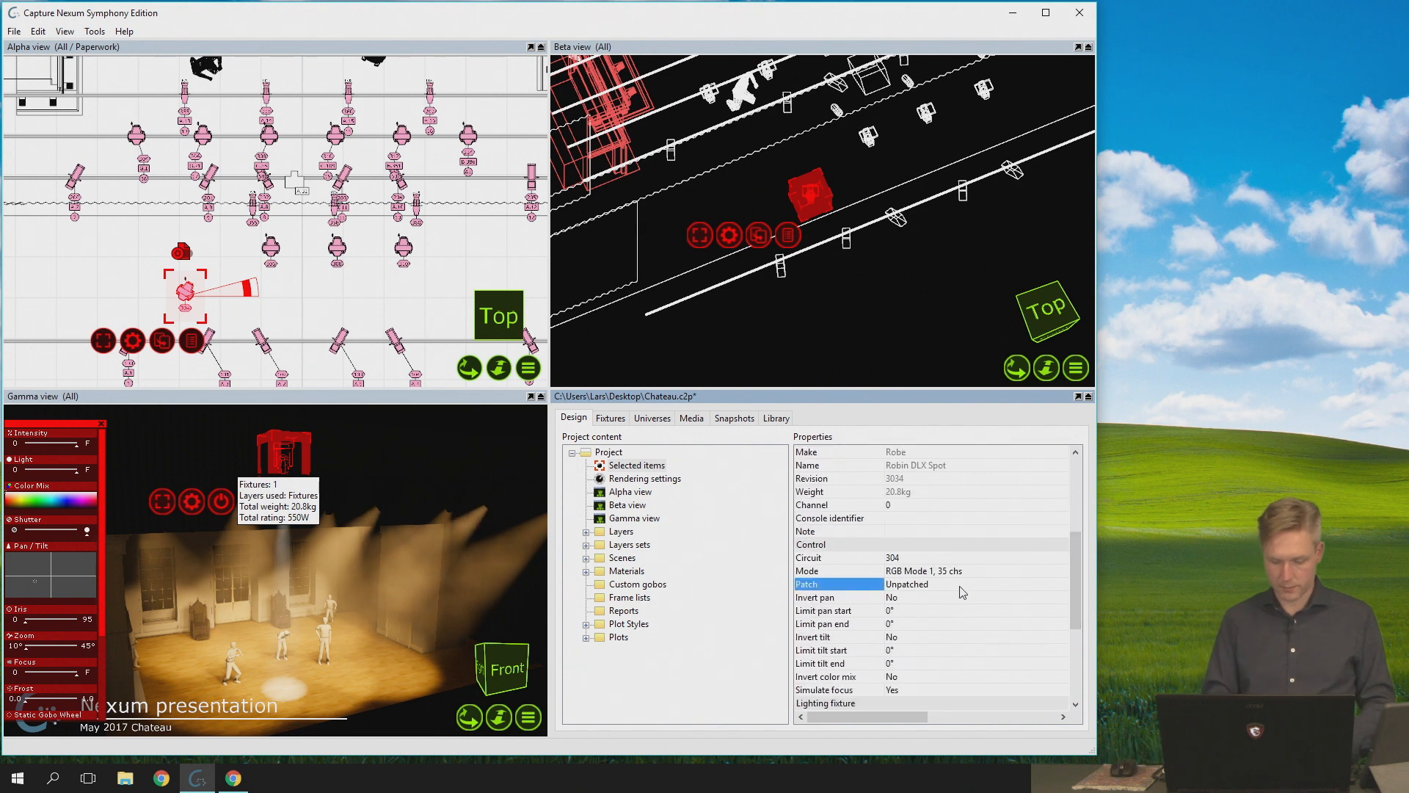
click(962, 587)
text(8)
text(.1)
key(Return)
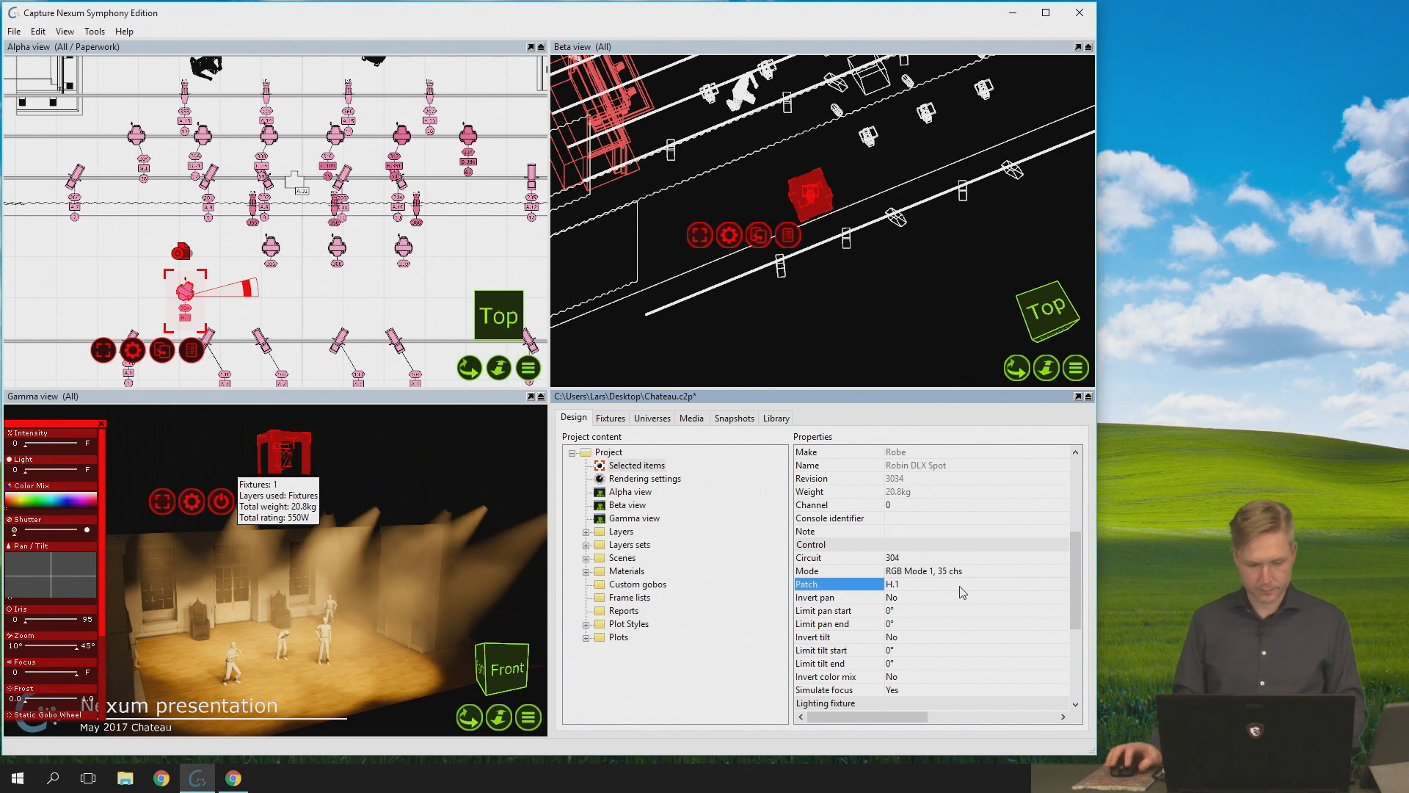
- Home the patched spot, narrow its zoom to near 10° and focus it on the floor beside the standing figure
click(50, 580)
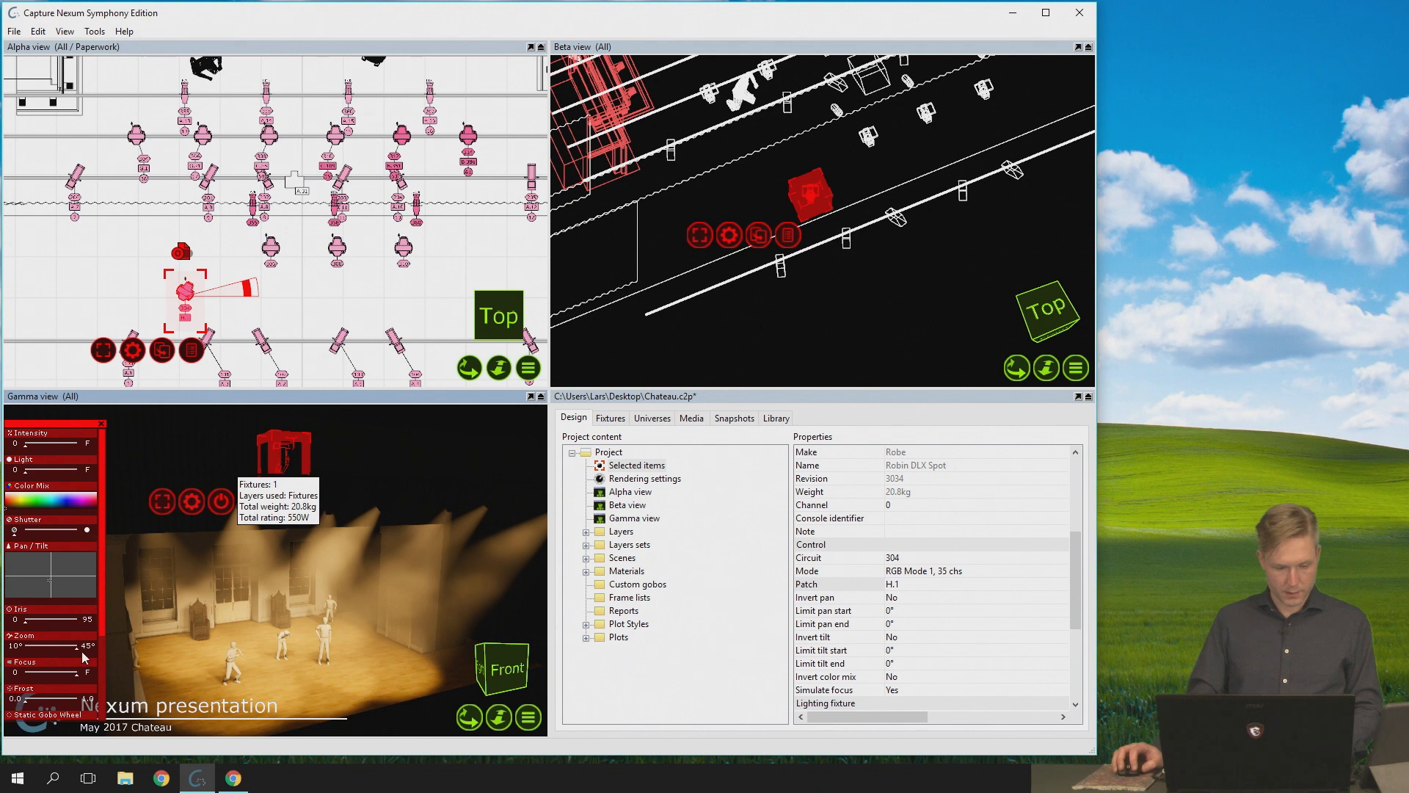
scroll(103, 591, down, 3)
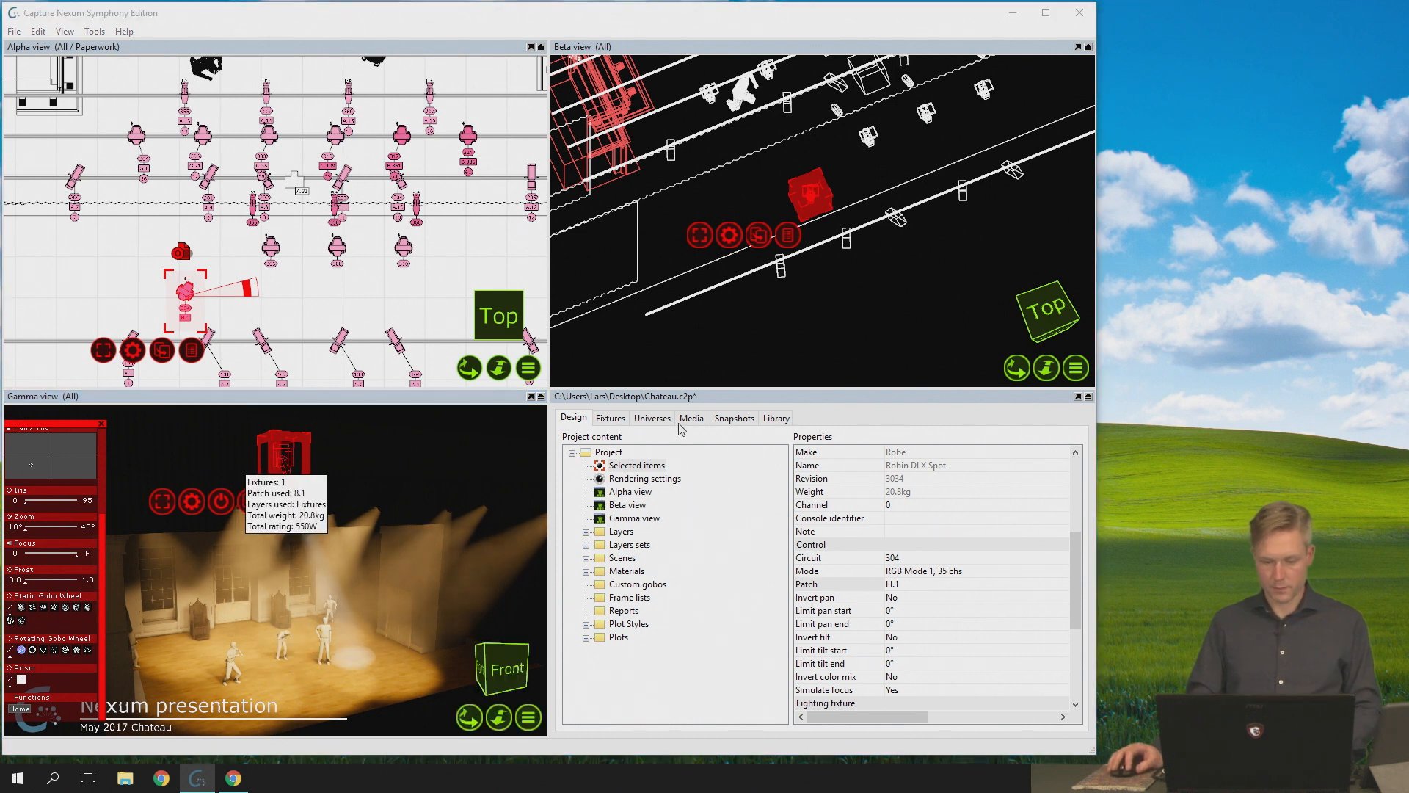
click(545, 447)
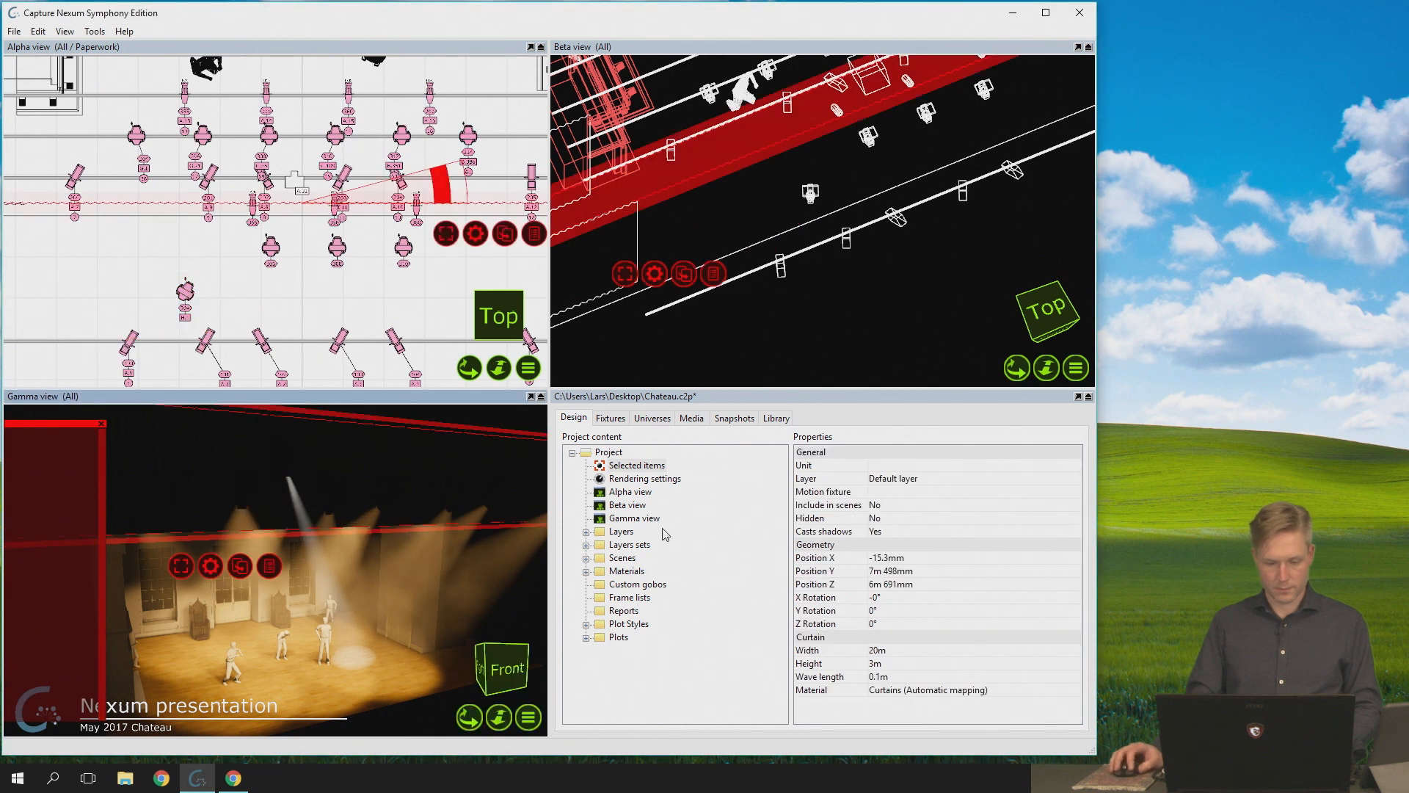
- Open the channel window for universe H and place it clear of the Alpha and Gamma views
click(615, 420)
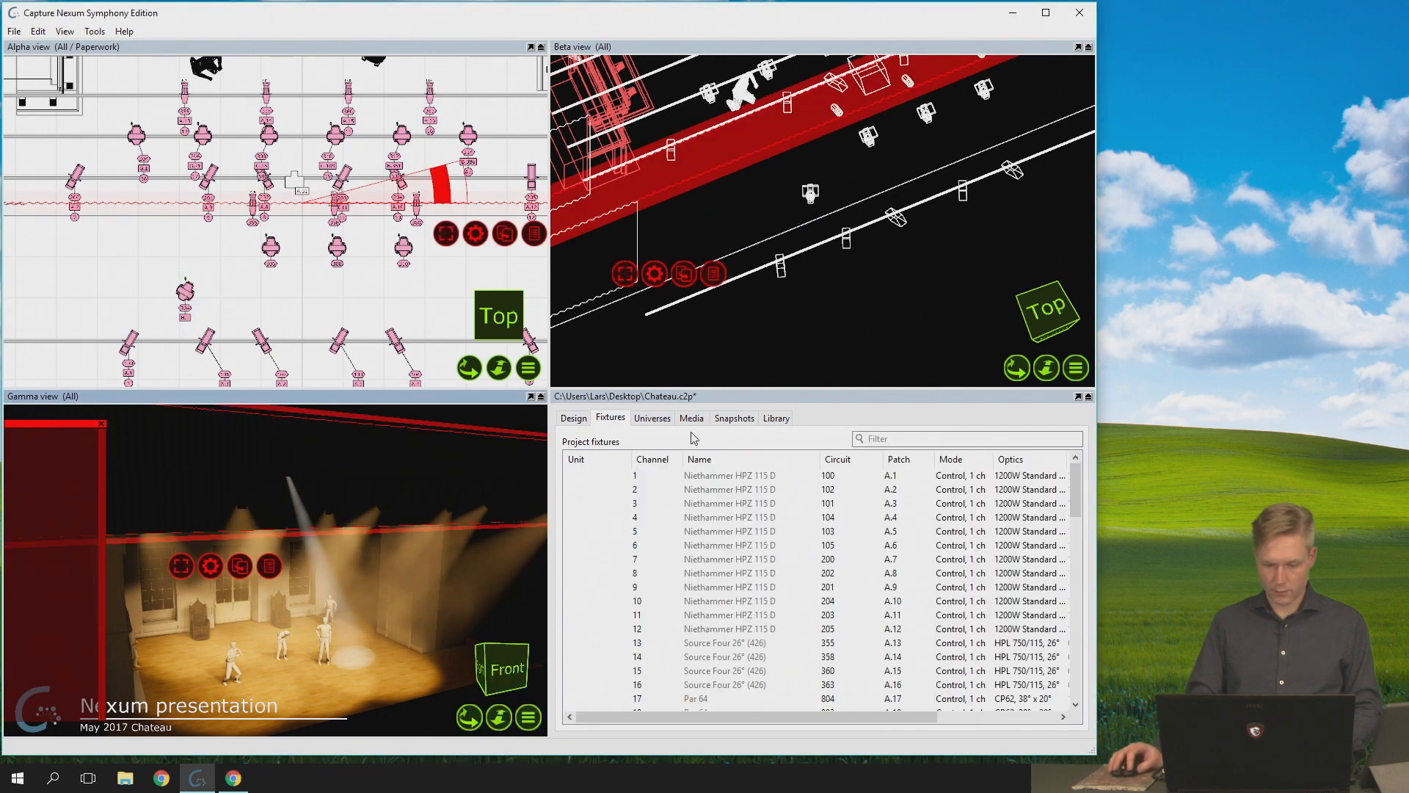
click(653, 420)
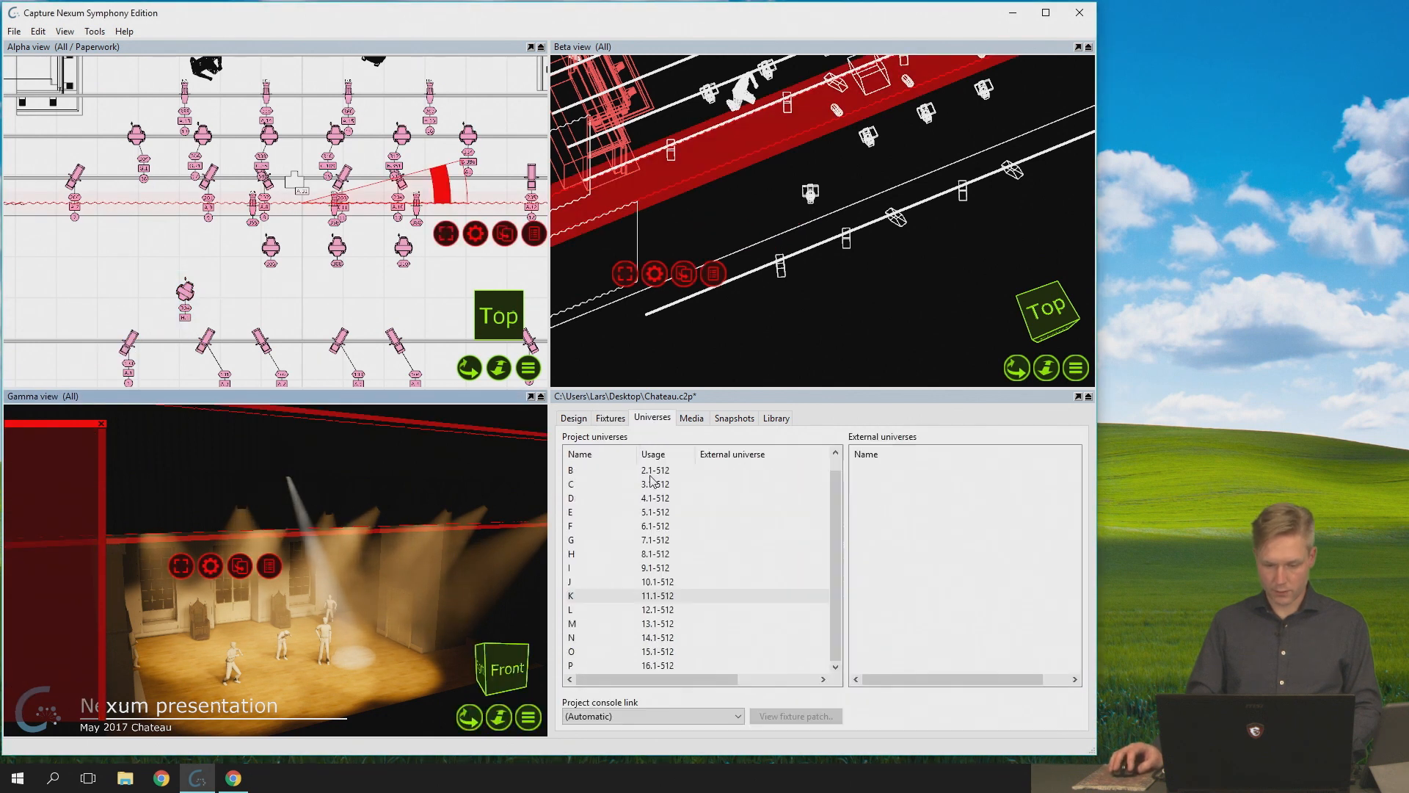
double_click(599, 554)
click(217, 88)
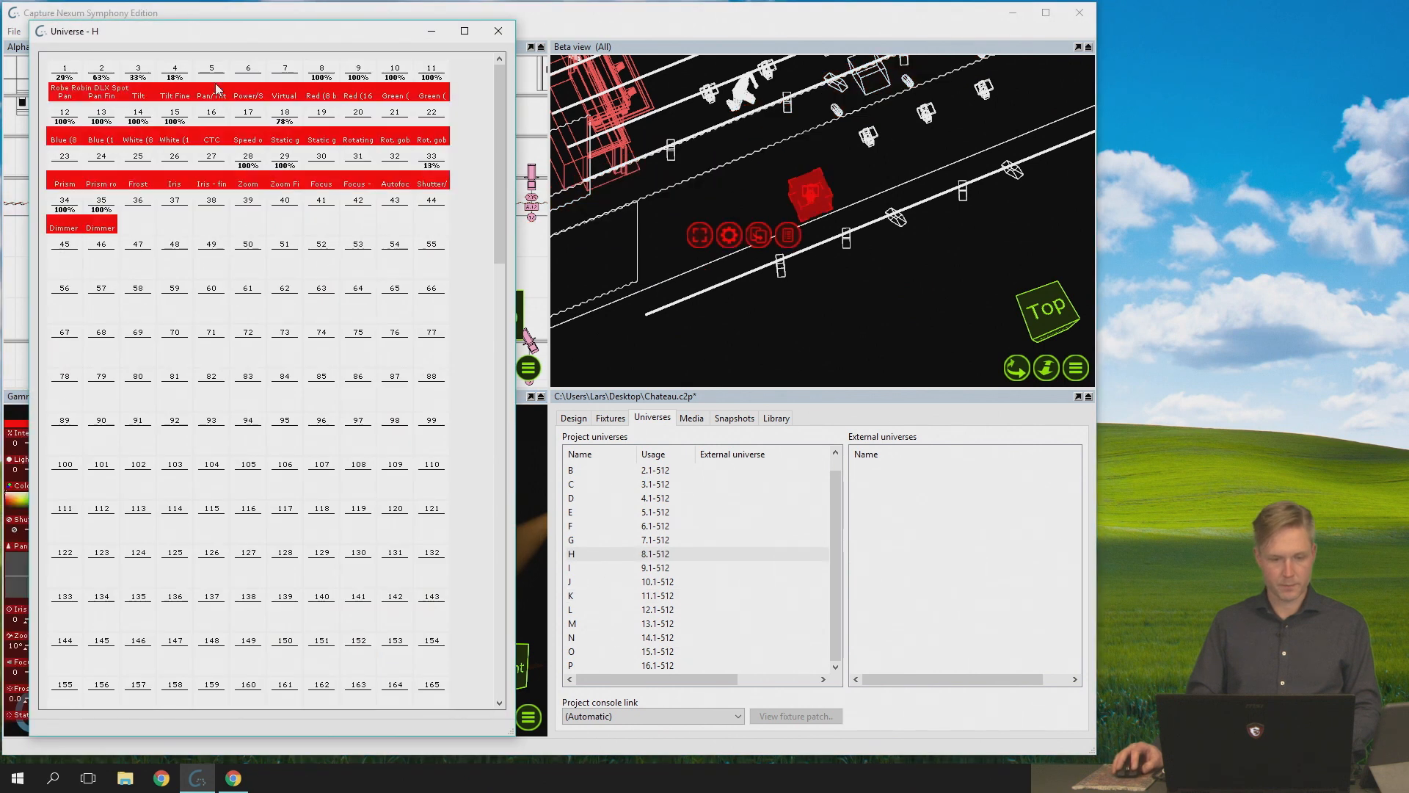
drag(211, 30, 784, 94)
click(785, 59)
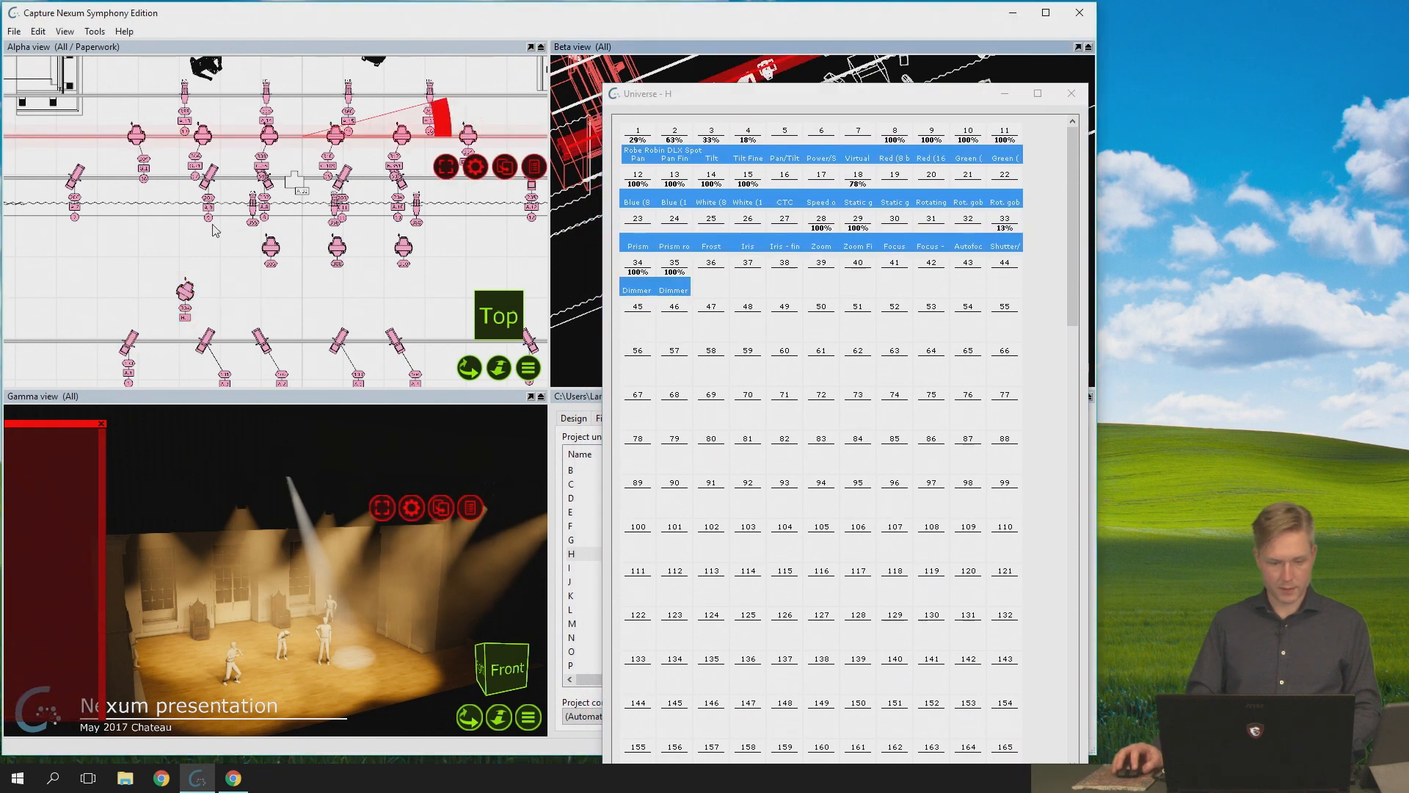
- Select the patched spot and move its beam around the floor beside the standing figure to drive its pan and tilt channels
click(181, 305)
mouse_move(315, 645)
mouse_down()
mouse_move(237, 662)
mouse_move(341, 644)
mouse_up()
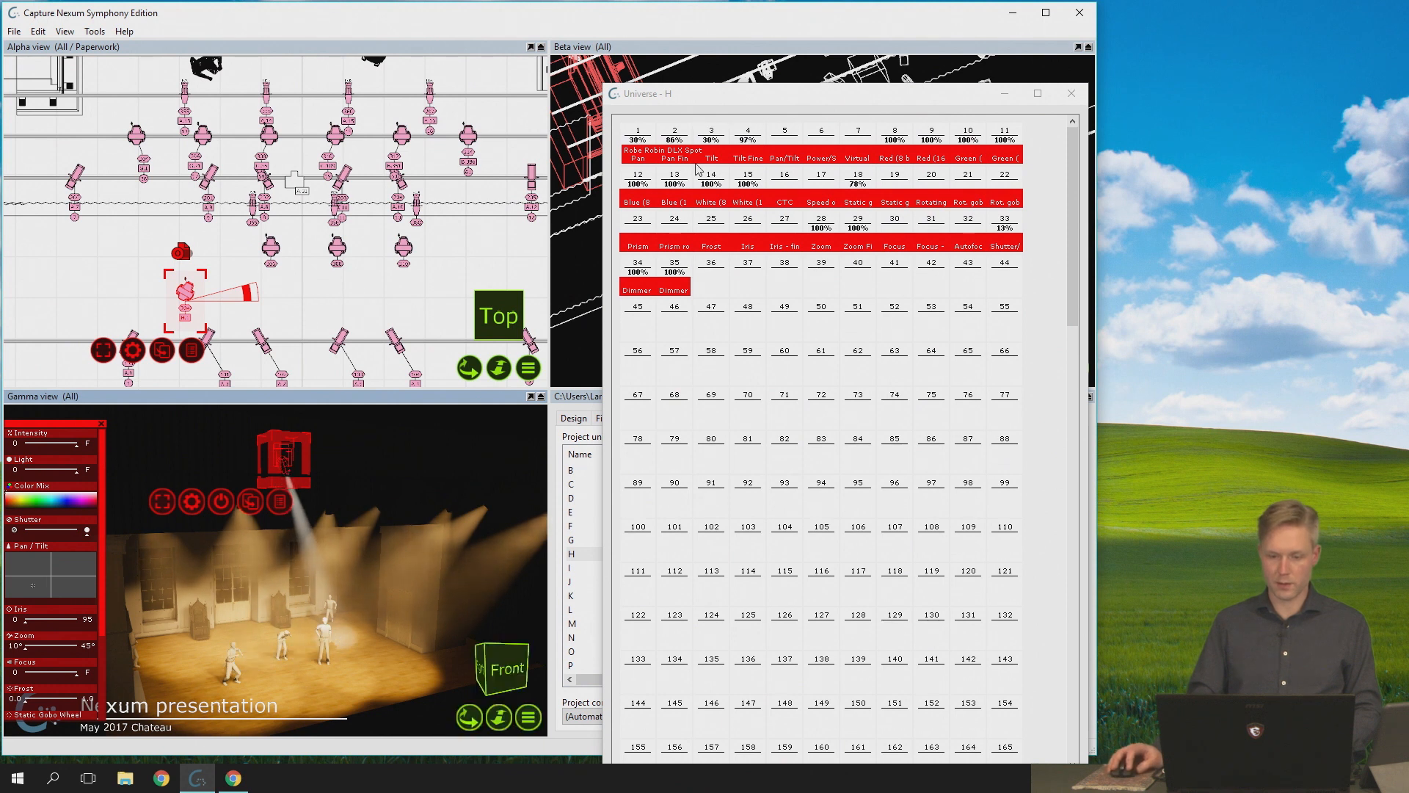
mouse_move(350, 649)
mouse_down()
mouse_move(377, 650)
mouse_move(206, 637)
mouse_move(308, 649)
mouse_move(334, 672)
mouse_move(295, 686)
mouse_move(360, 671)
mouse_up()
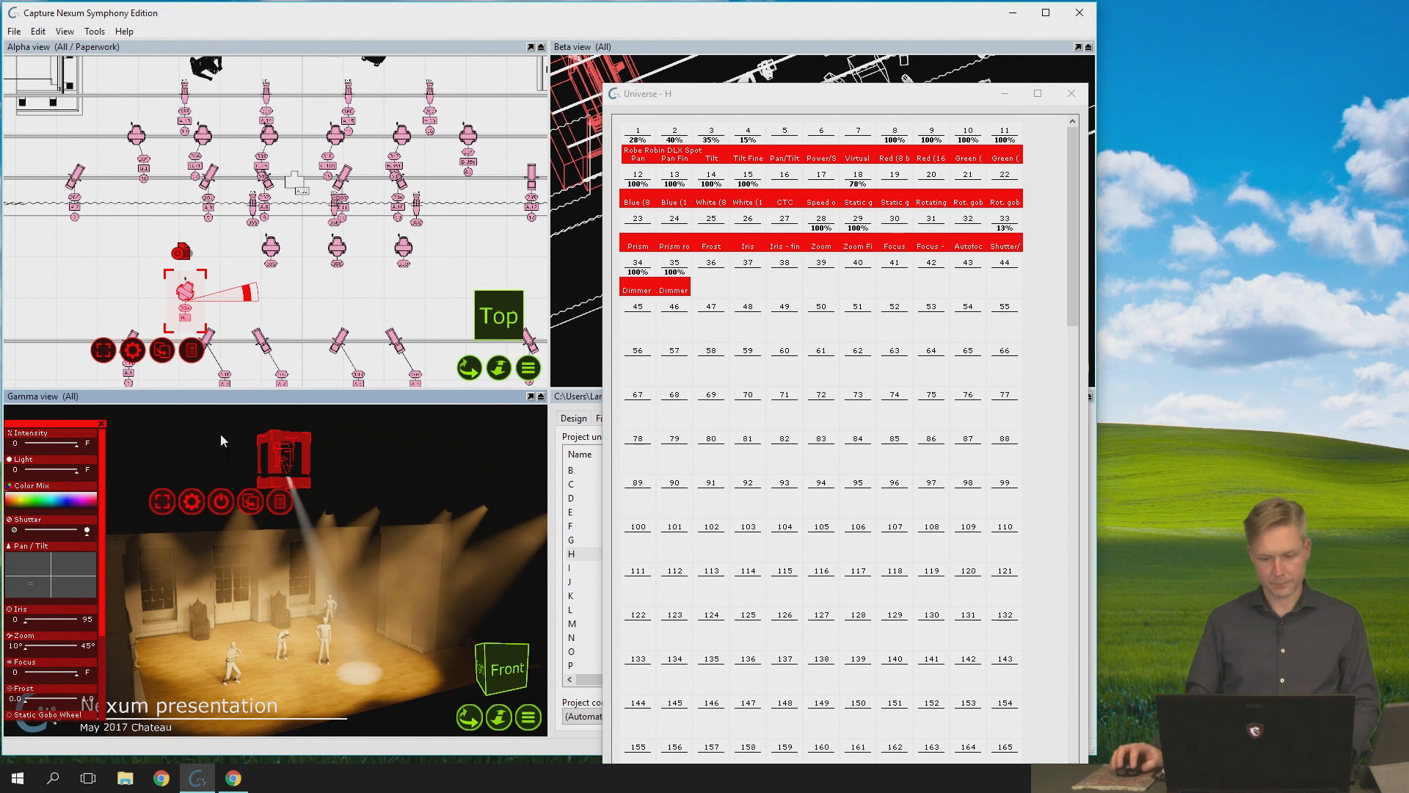
- Examine universe H's channels in a maximized window, then close the window and clear the fixture selection
double_click(810, 108)
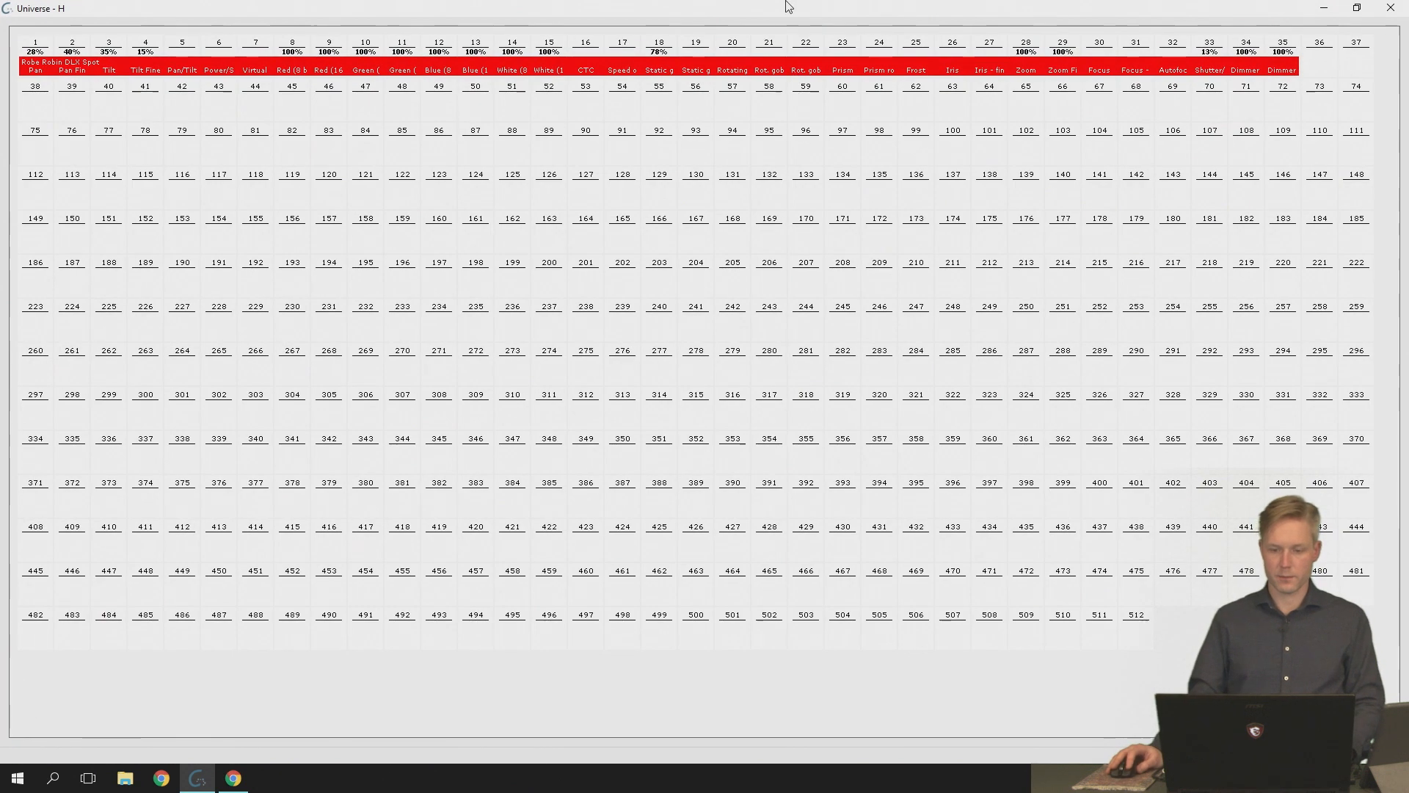
double_click(786, 4)
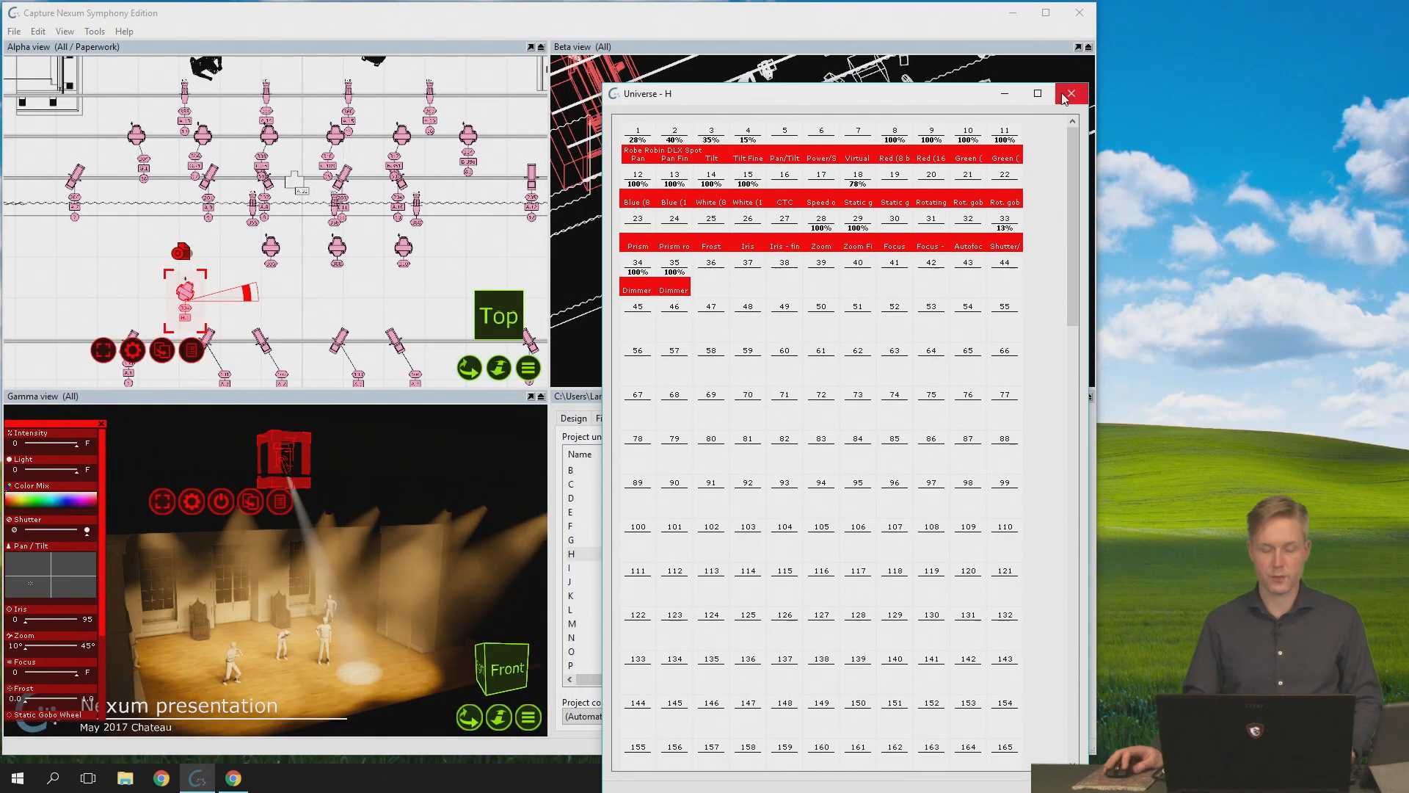
click(1069, 94)
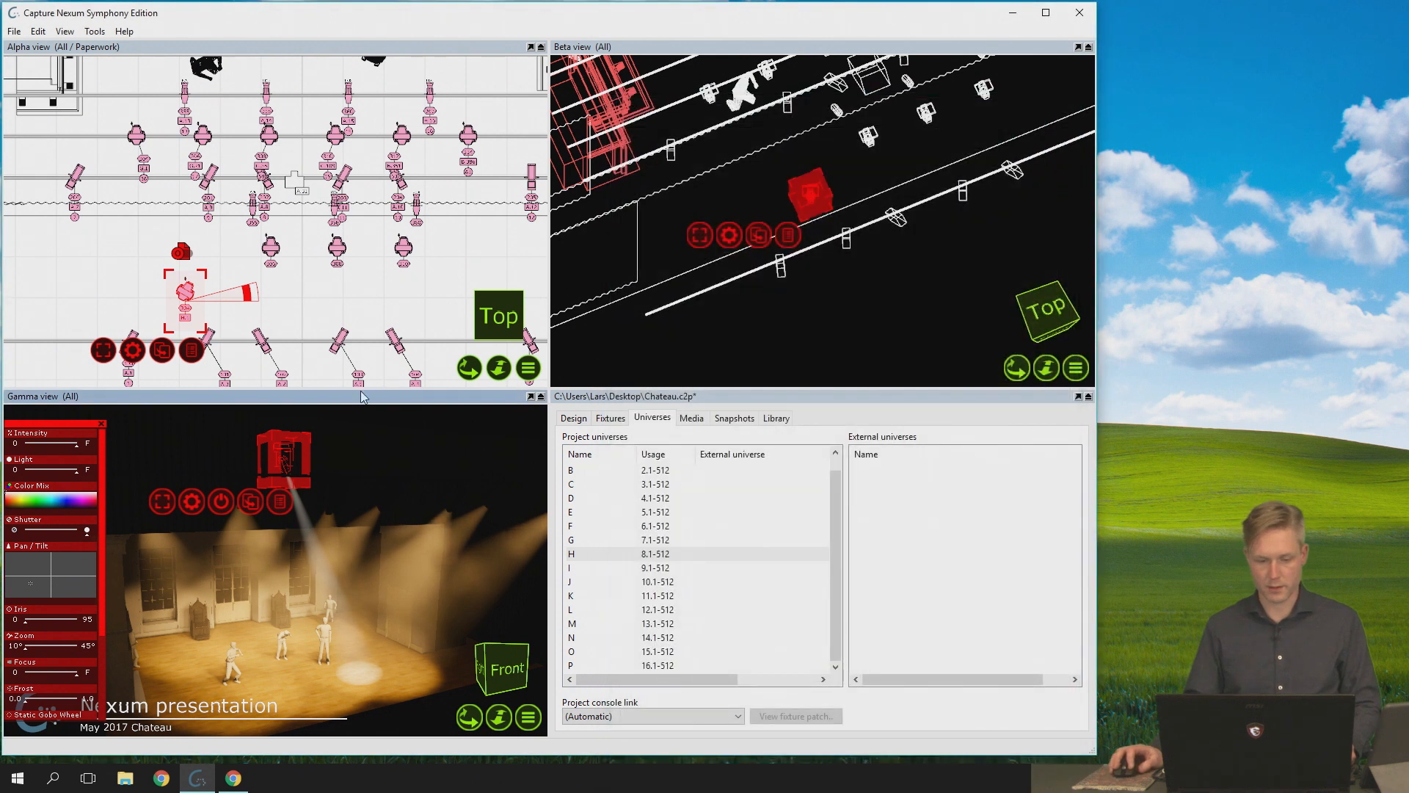
click(688, 337)
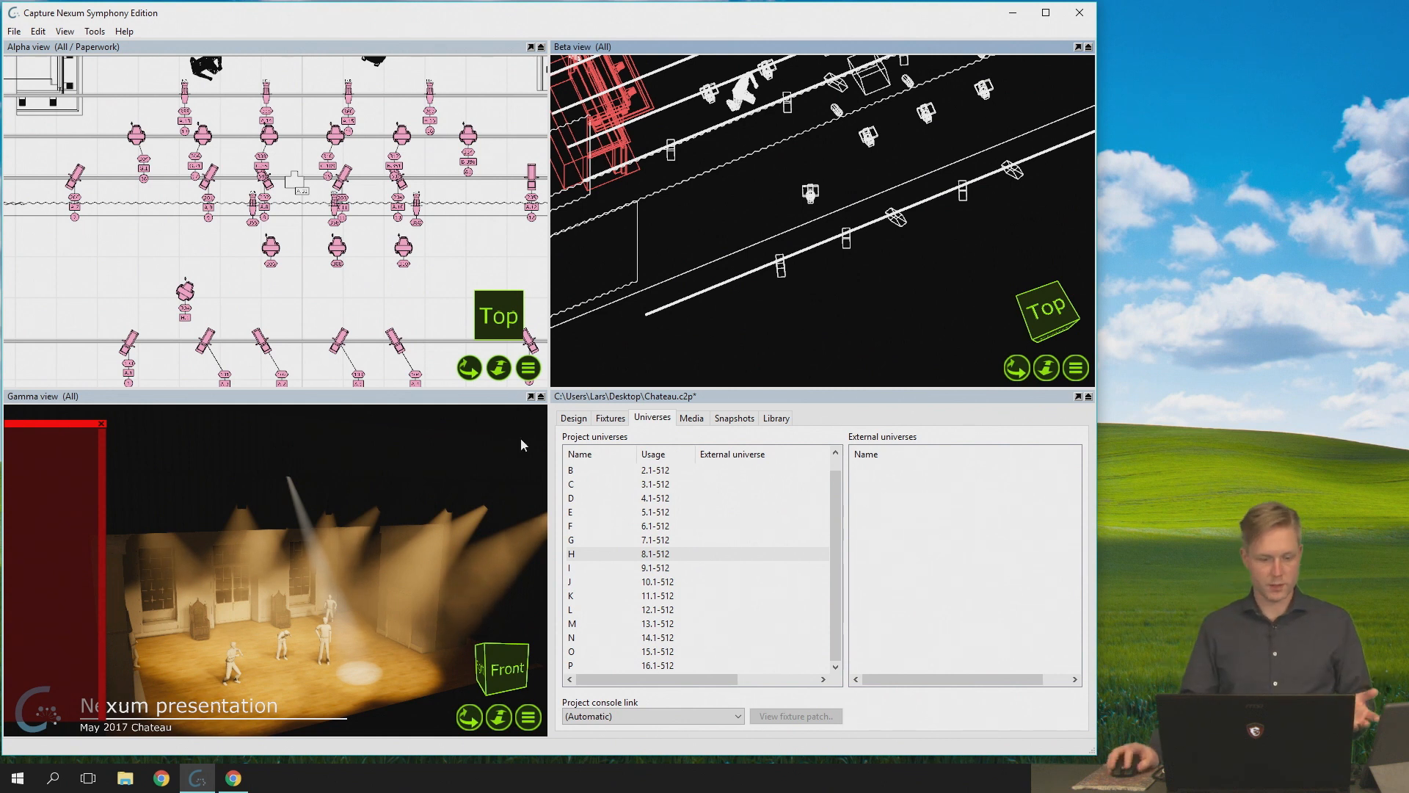
- Select the moving spot patched to universe H and unpatch it
click(185, 292)
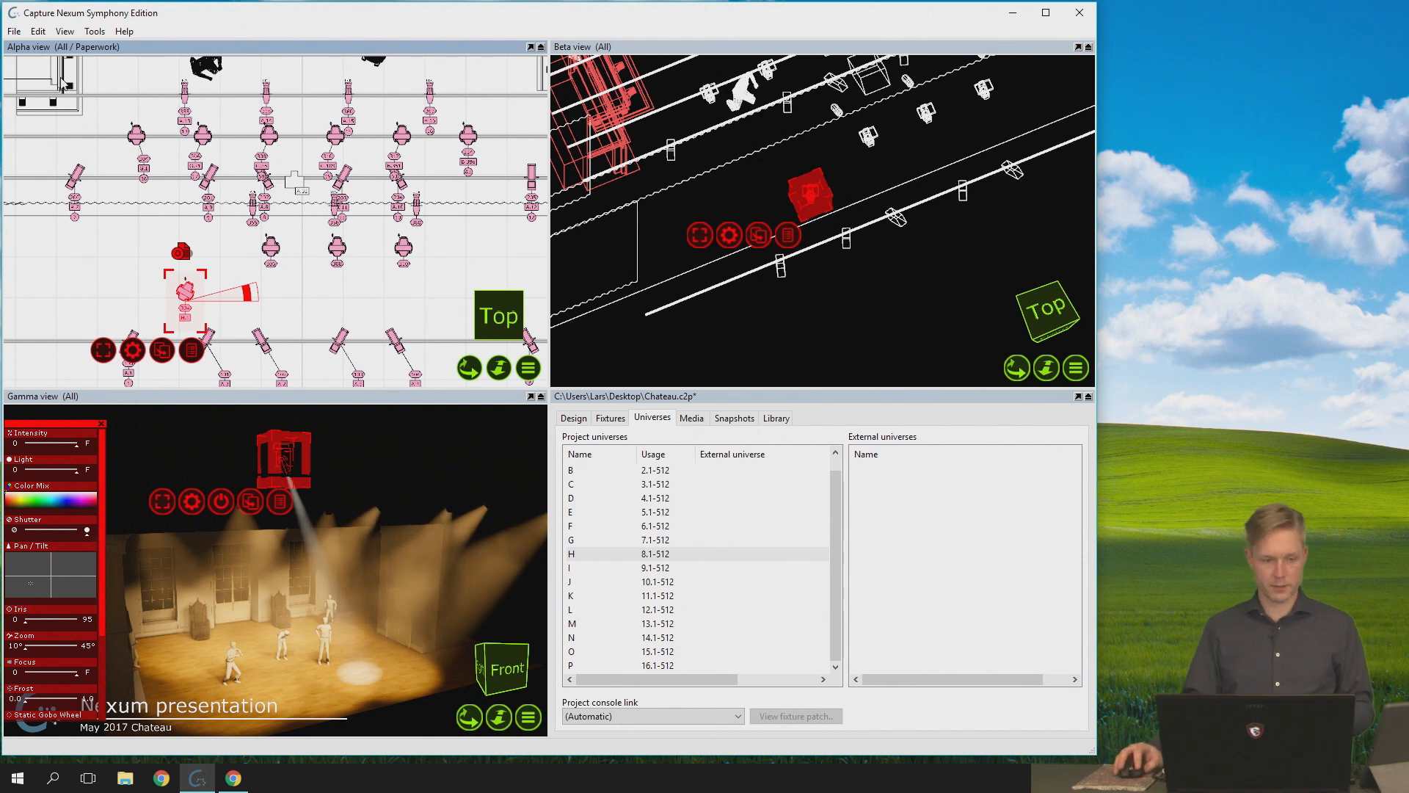
click(14, 31)
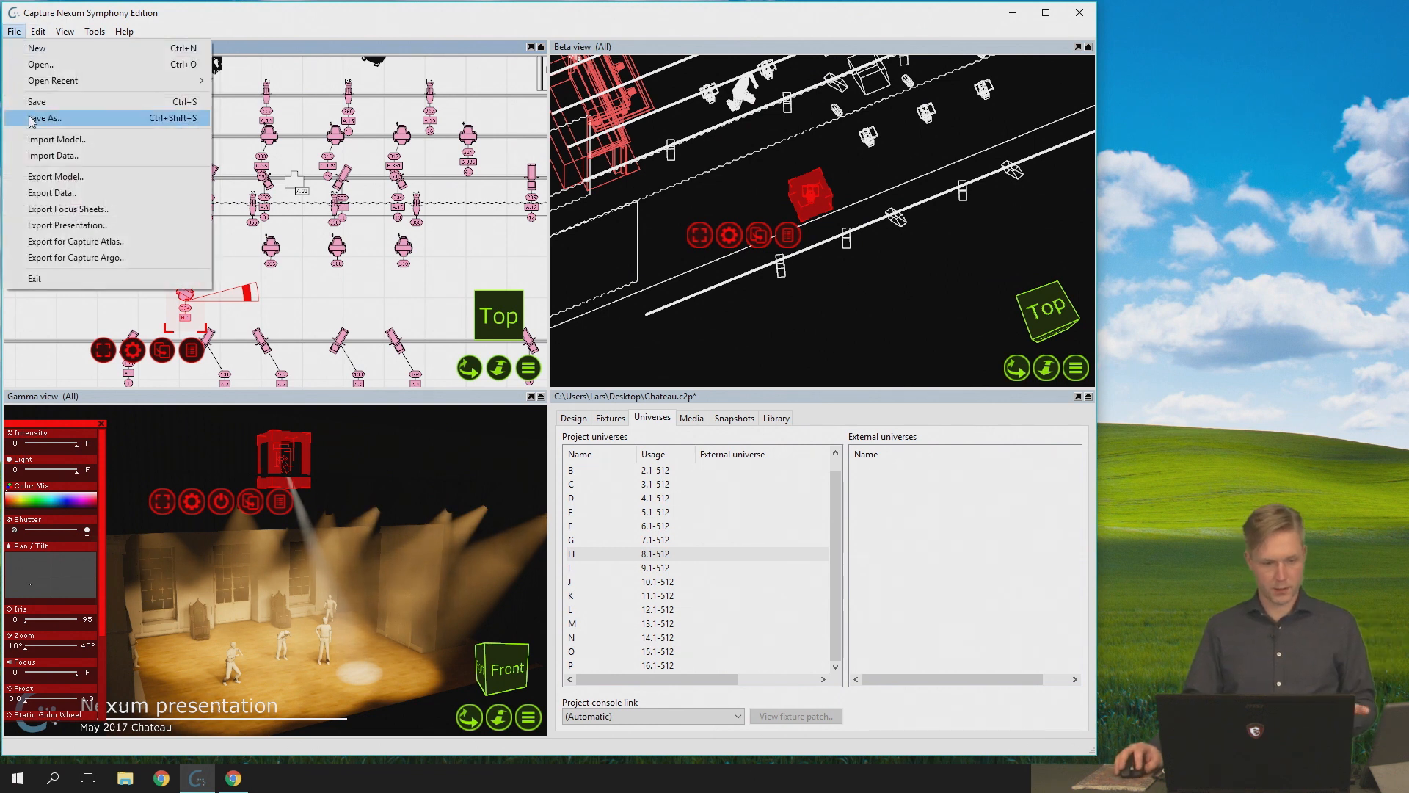
double_click(471, 15)
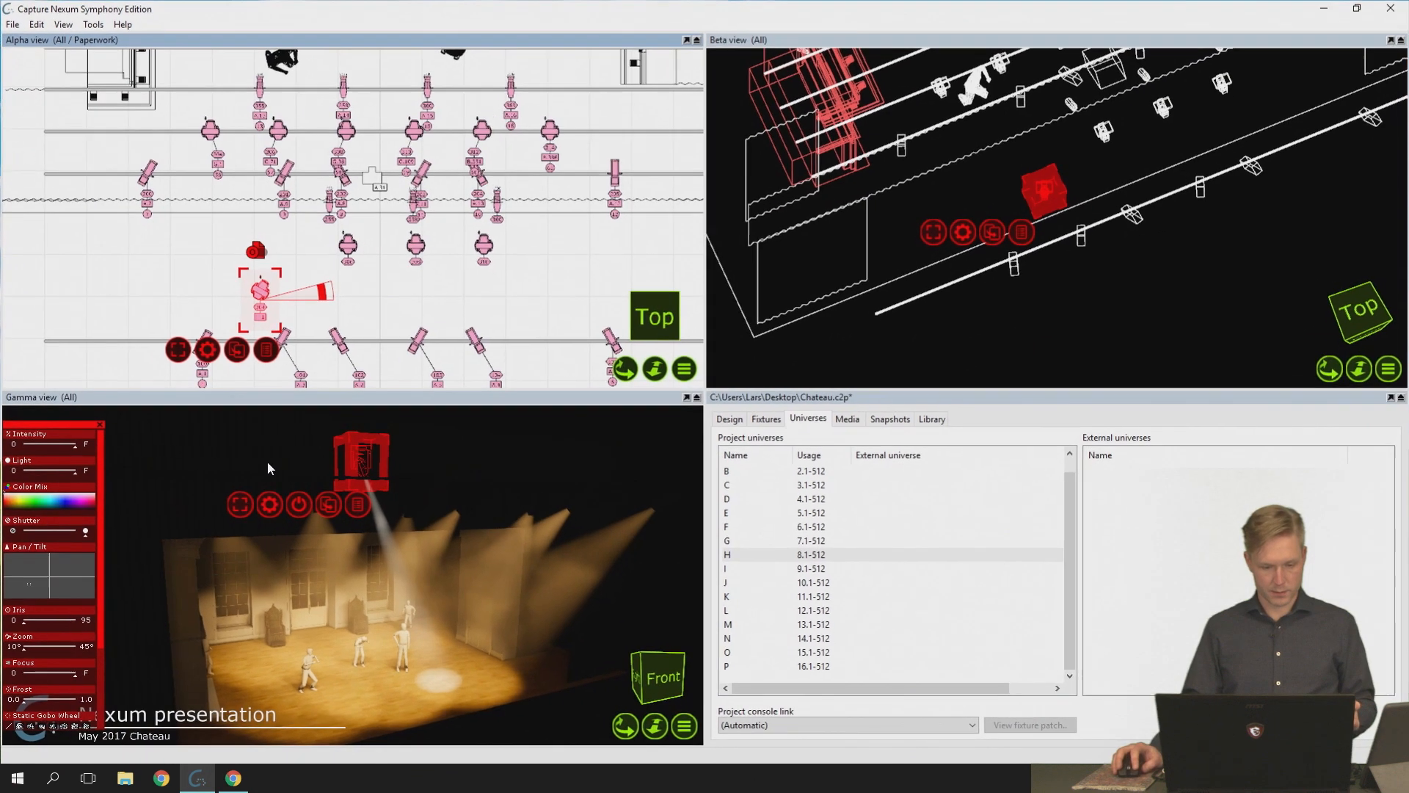
double_click(367, 8)
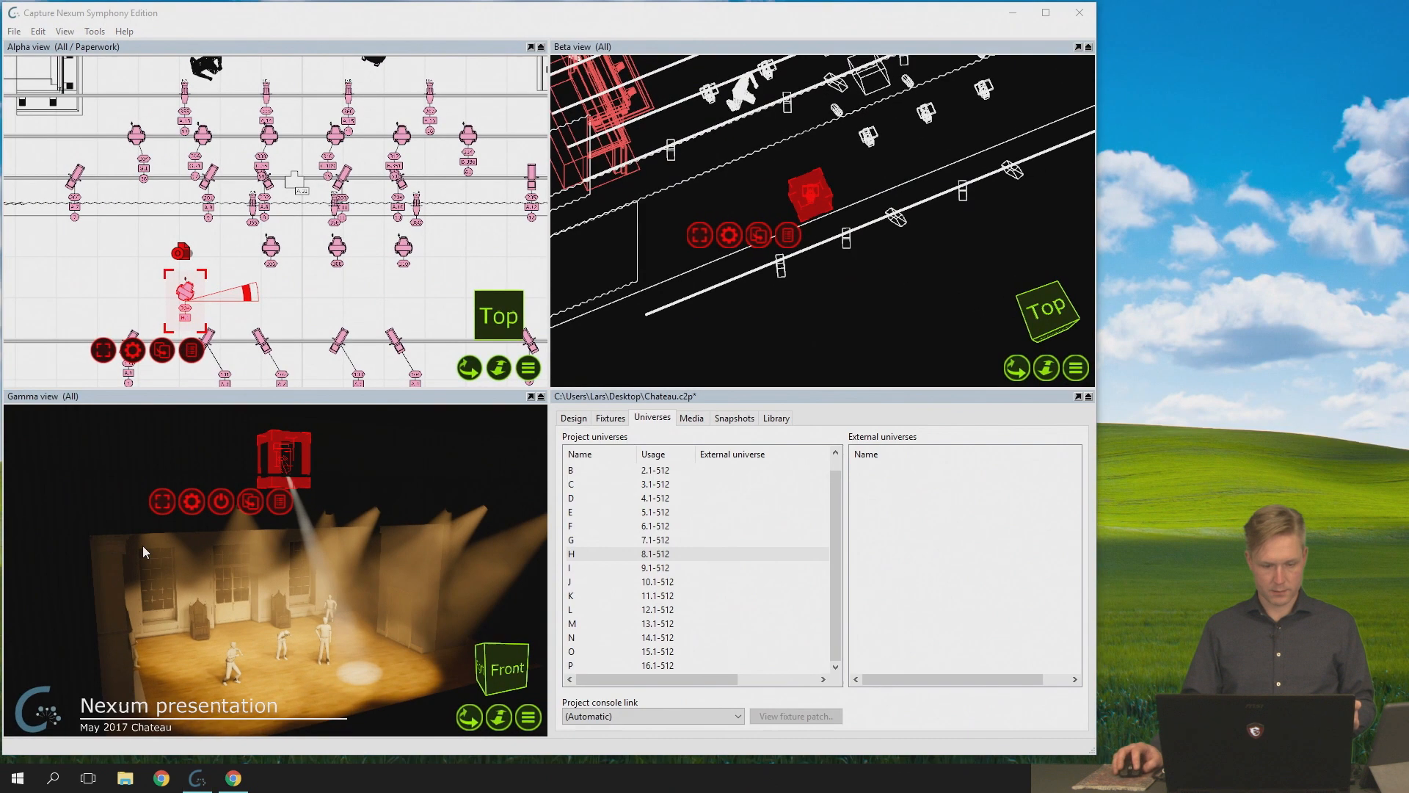
right_click(194, 499)
click(248, 612)
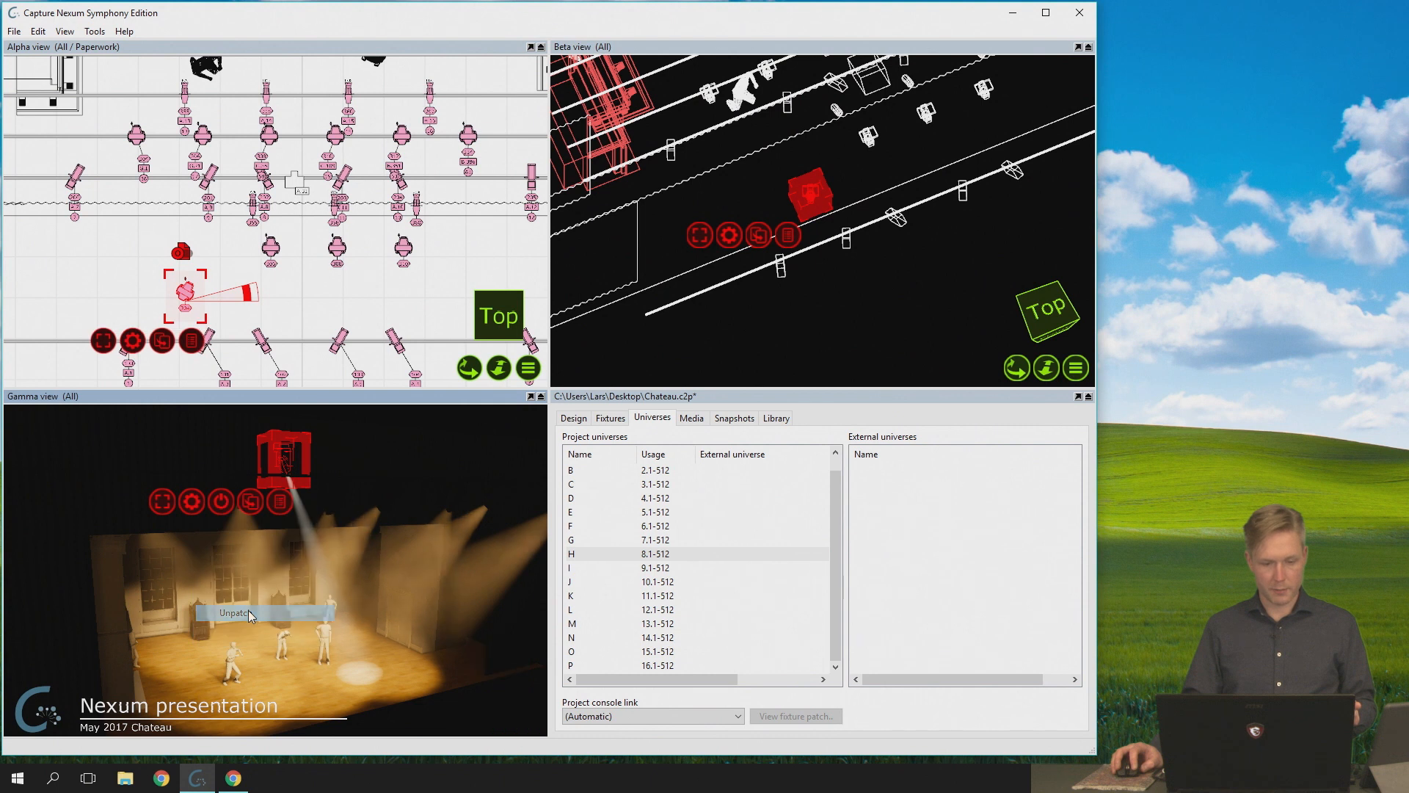
right_click(199, 496)
double_click(218, 45)
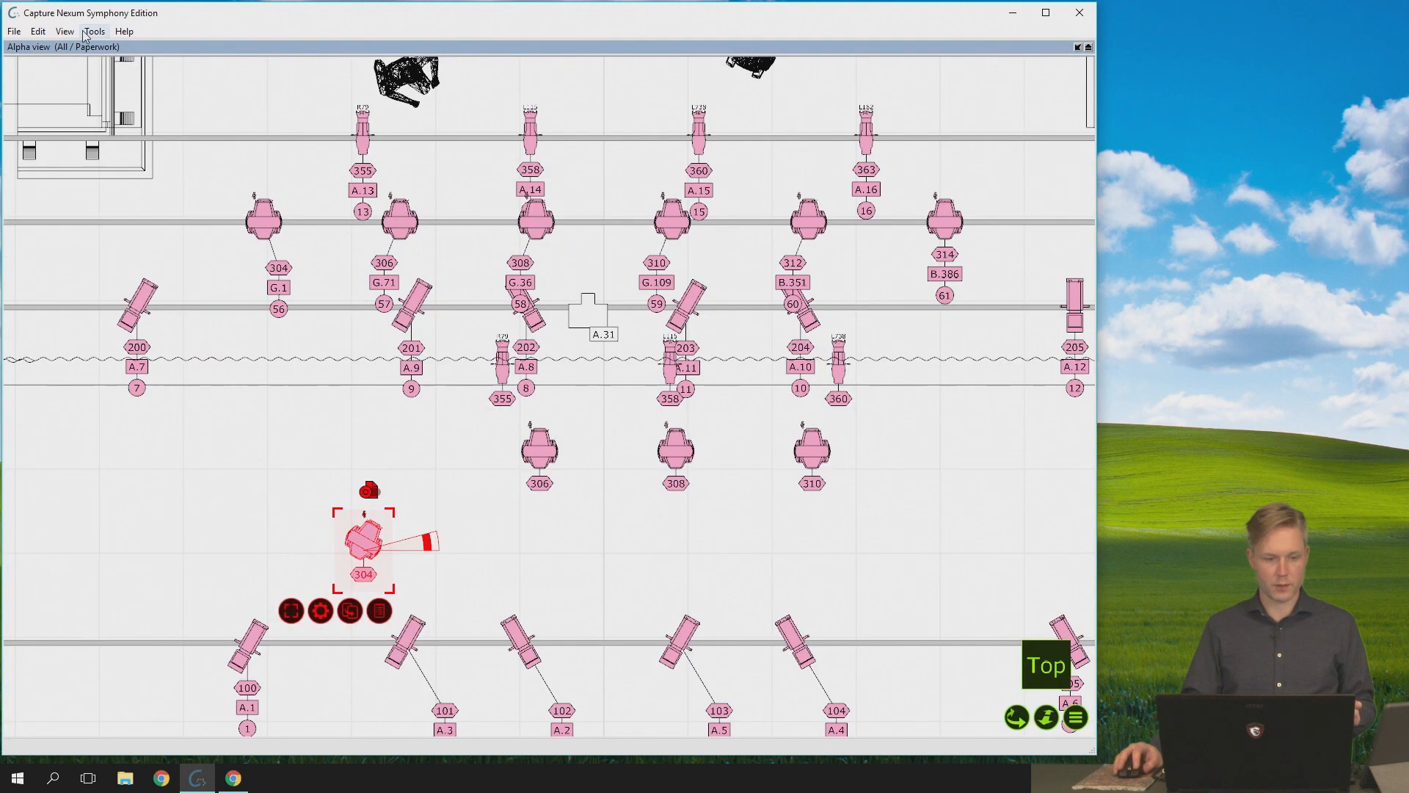
double_click(126, 48)
- Save the project and reopen Chateau.c2p from the recent files
click(16, 33)
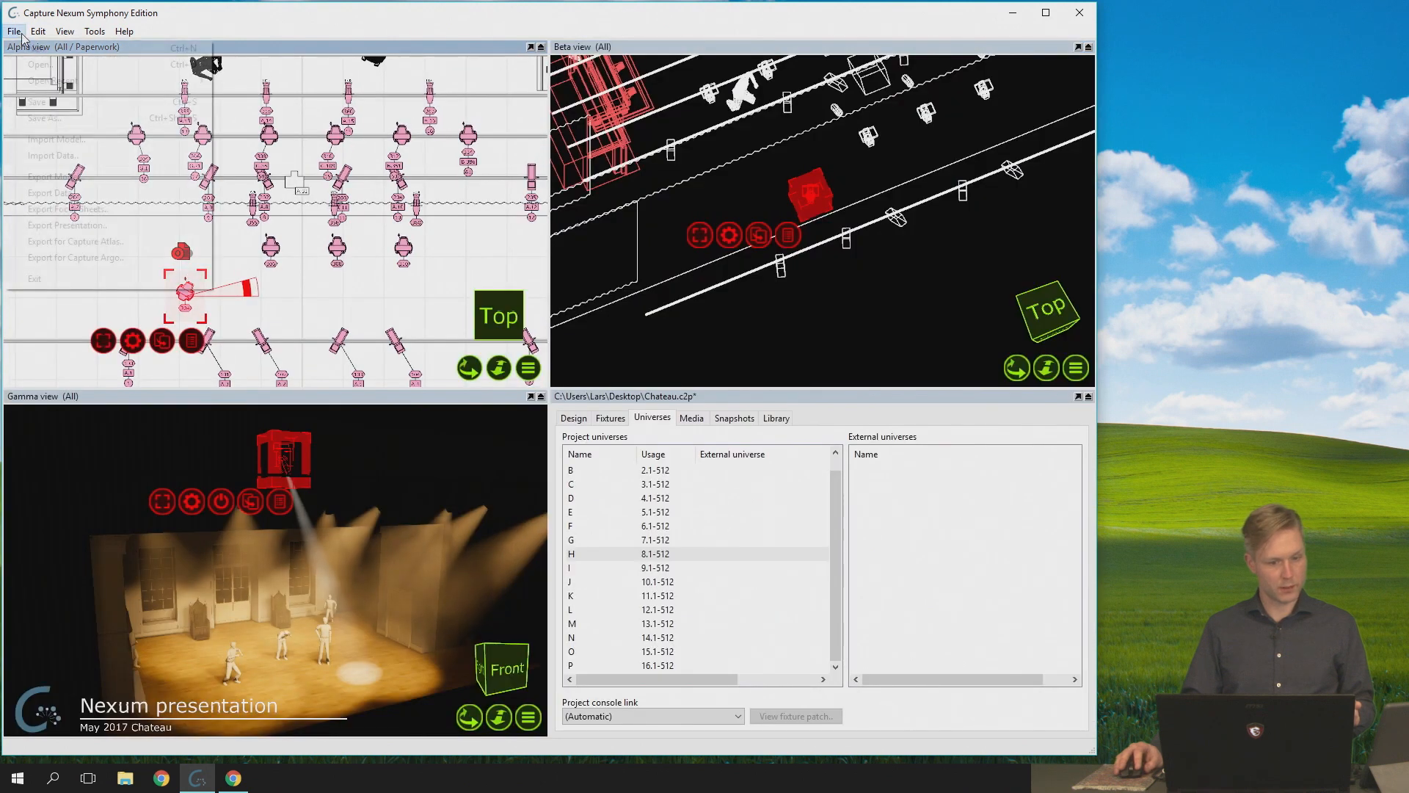
click(29, 103)
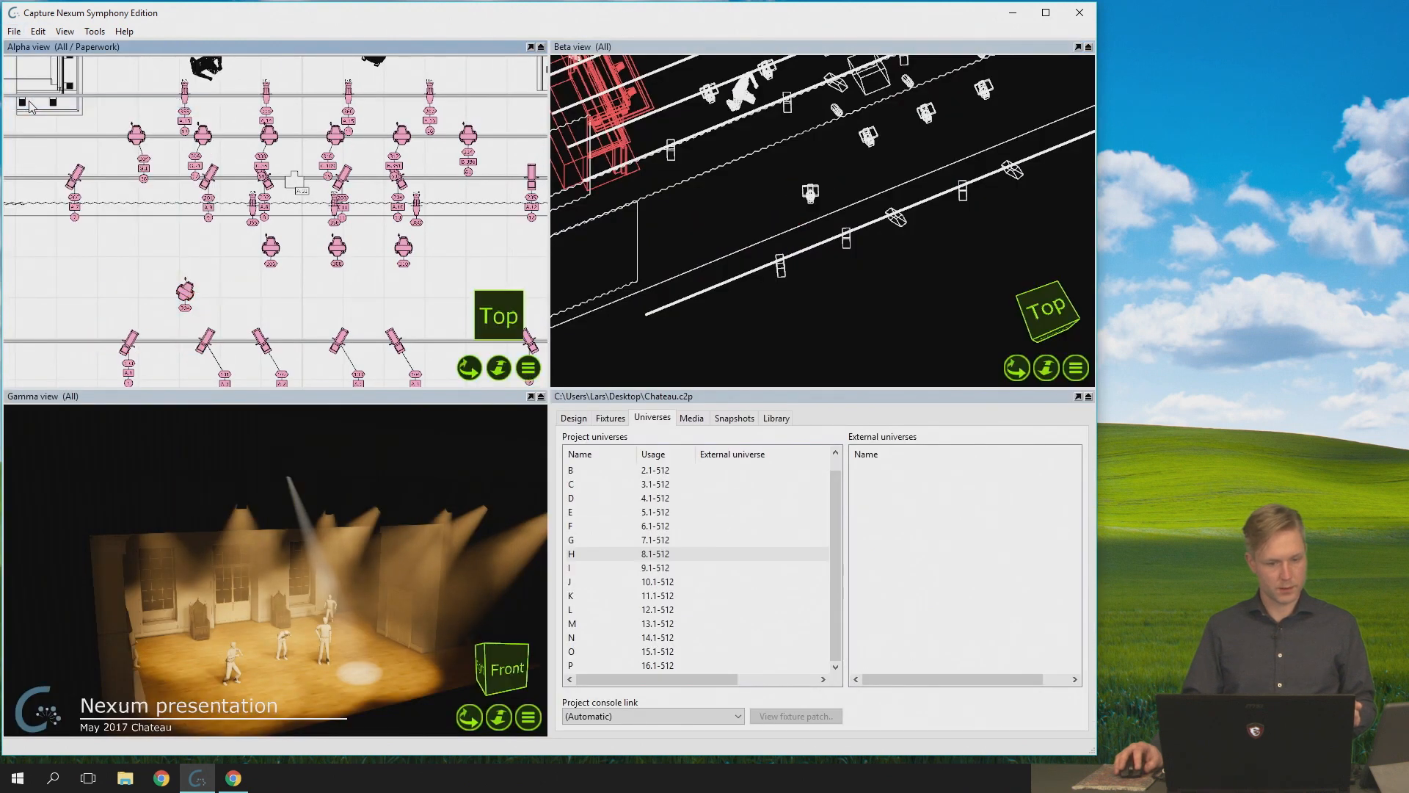
click(14, 31)
mouse_move(128, 88)
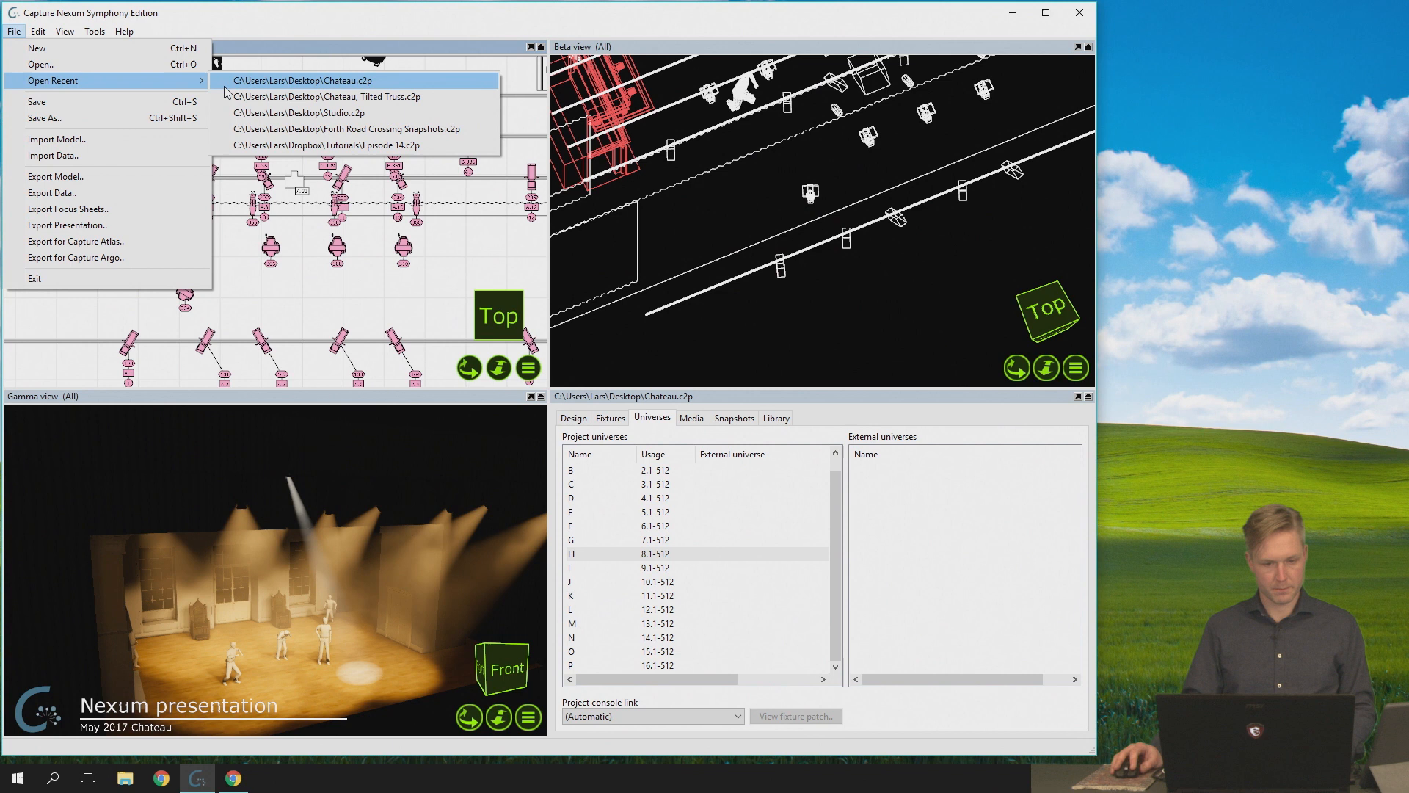
click(240, 81)
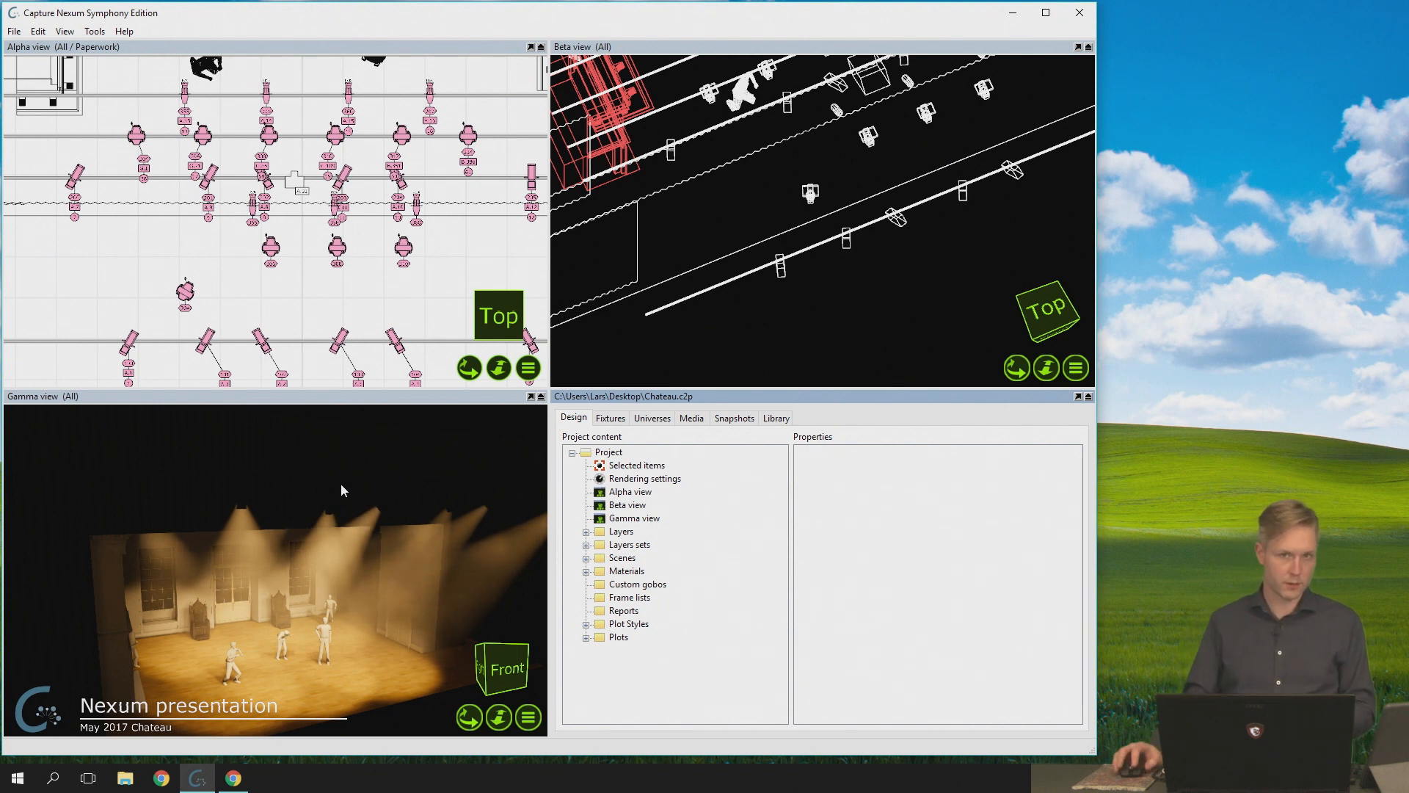
- Select the unpatched moving spot above the stage and set its patch to H.1 in its properties
click(652, 417)
click(192, 295)
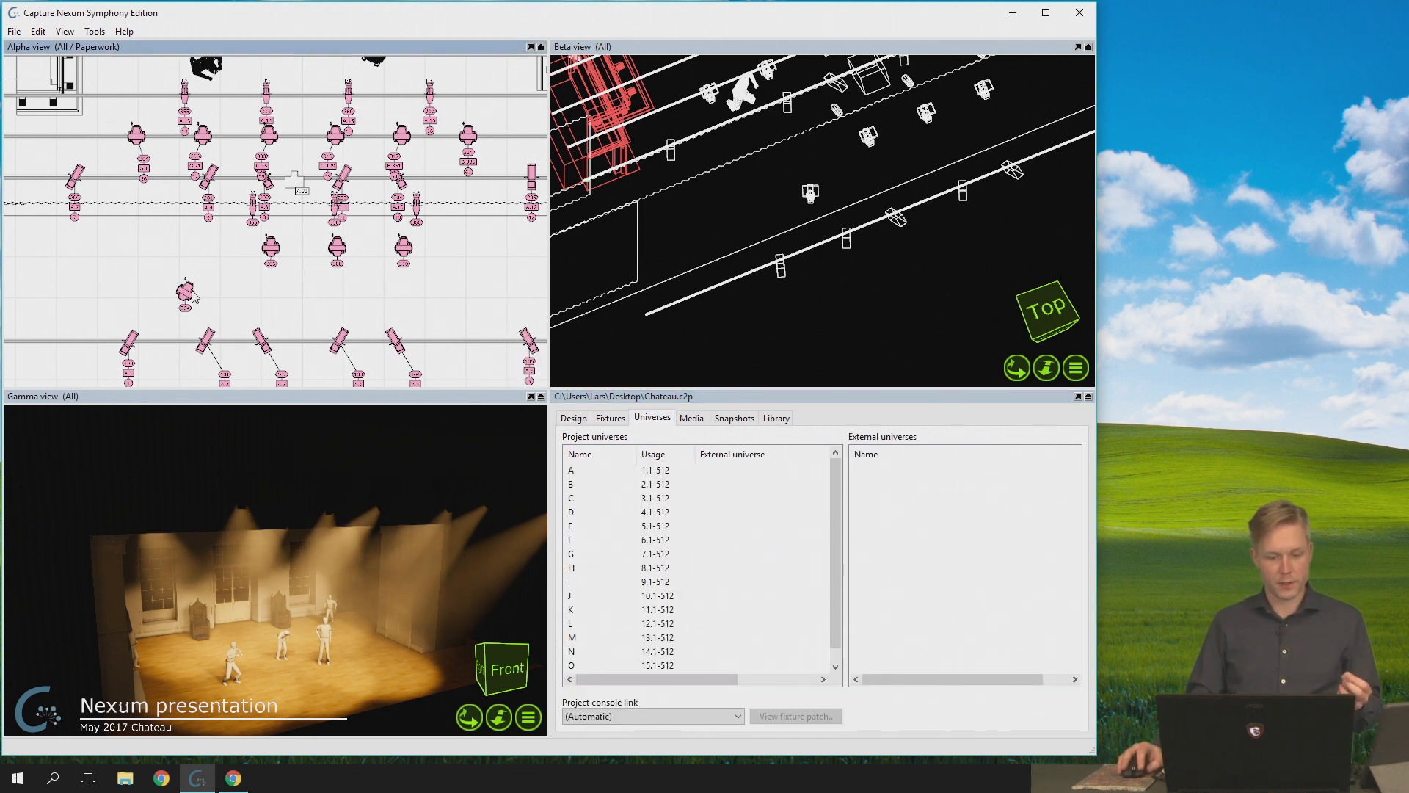
click(193, 295)
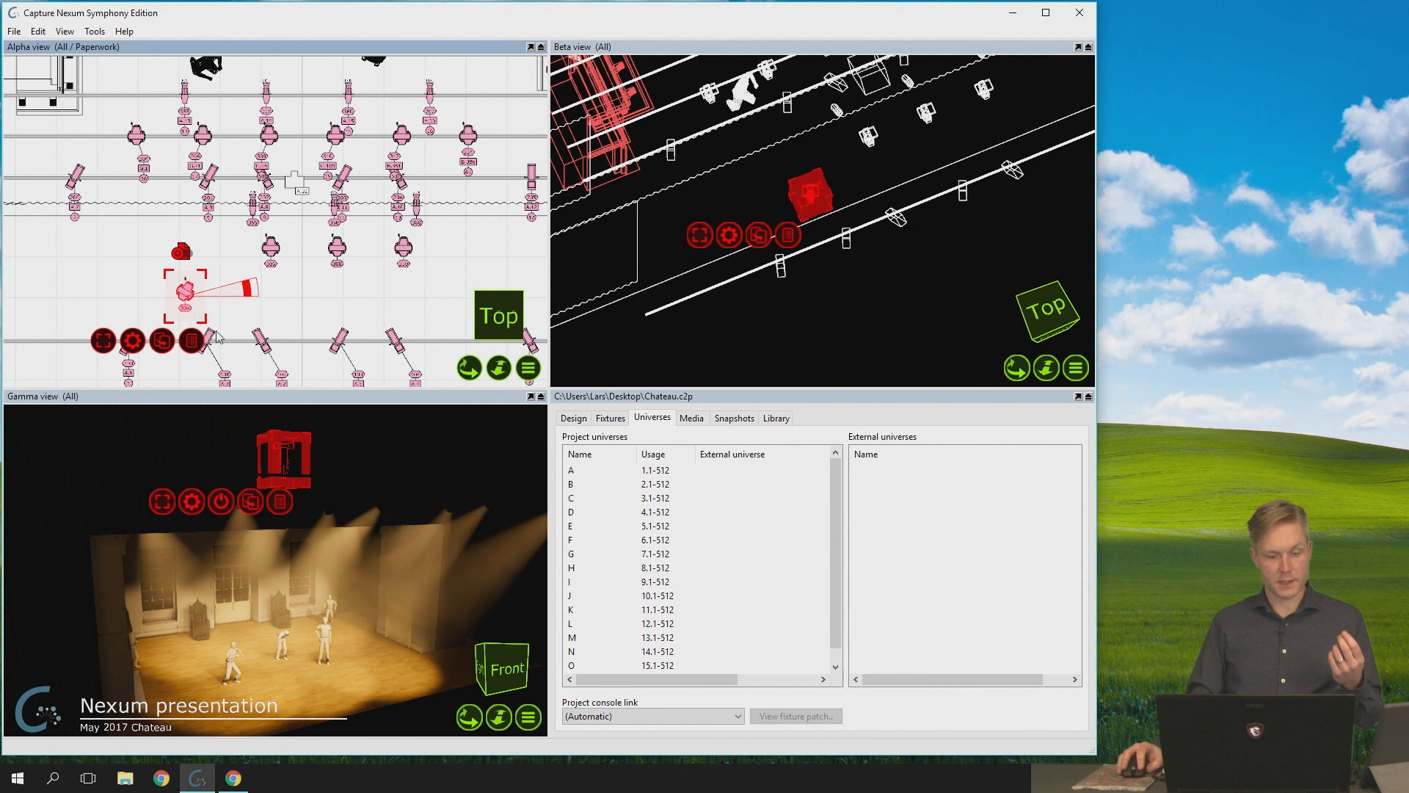
click(574, 417)
click(637, 465)
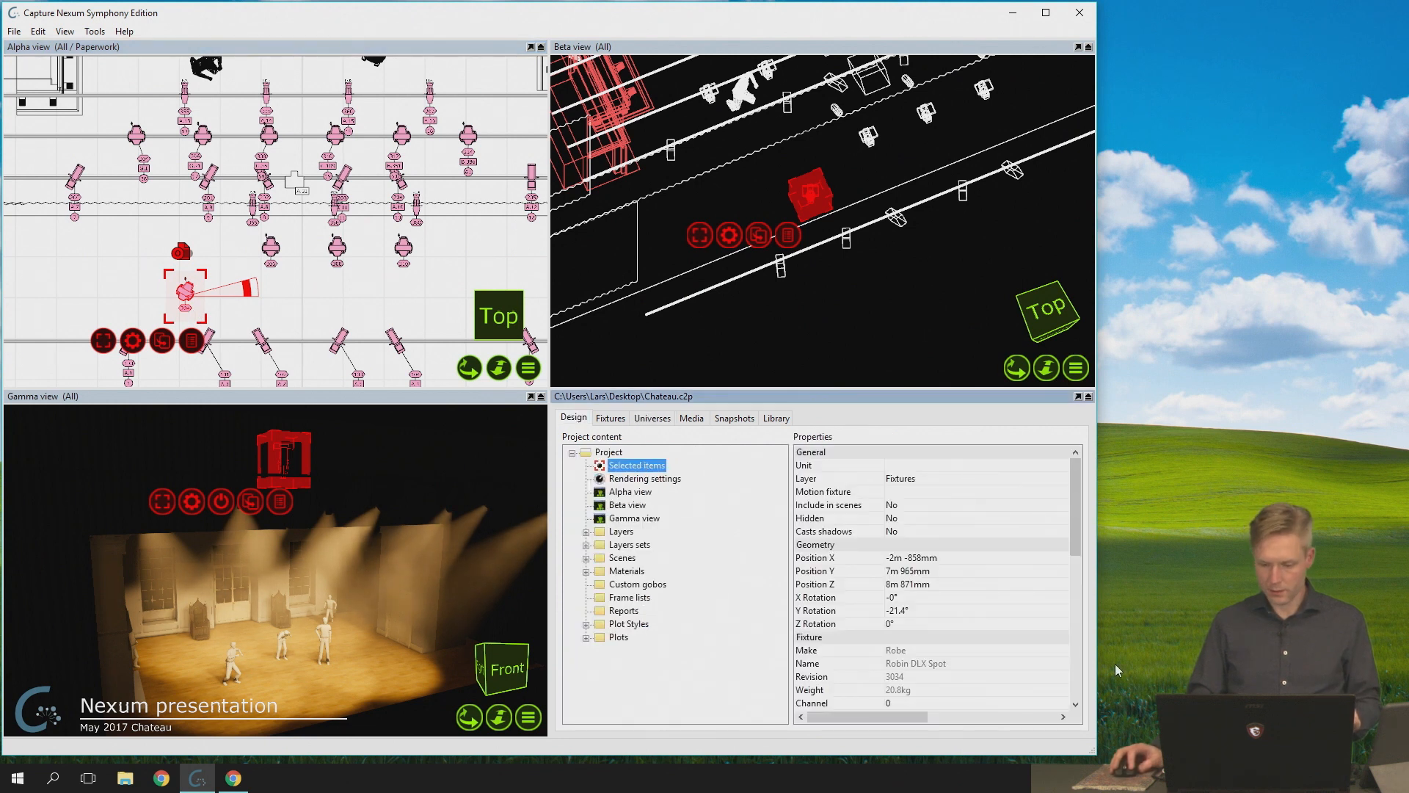
click(1077, 676)
click(936, 532)
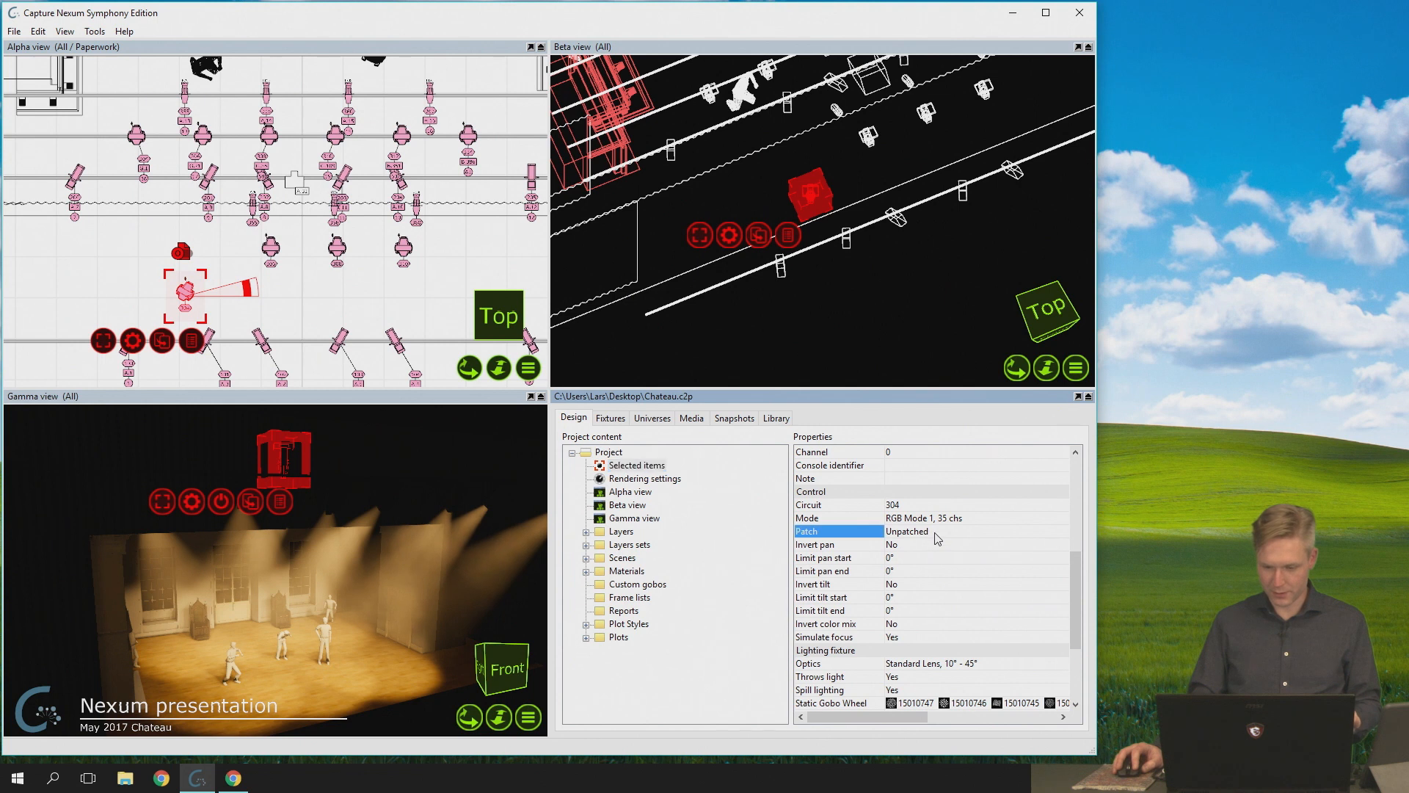
text(H.1)
key(Return)
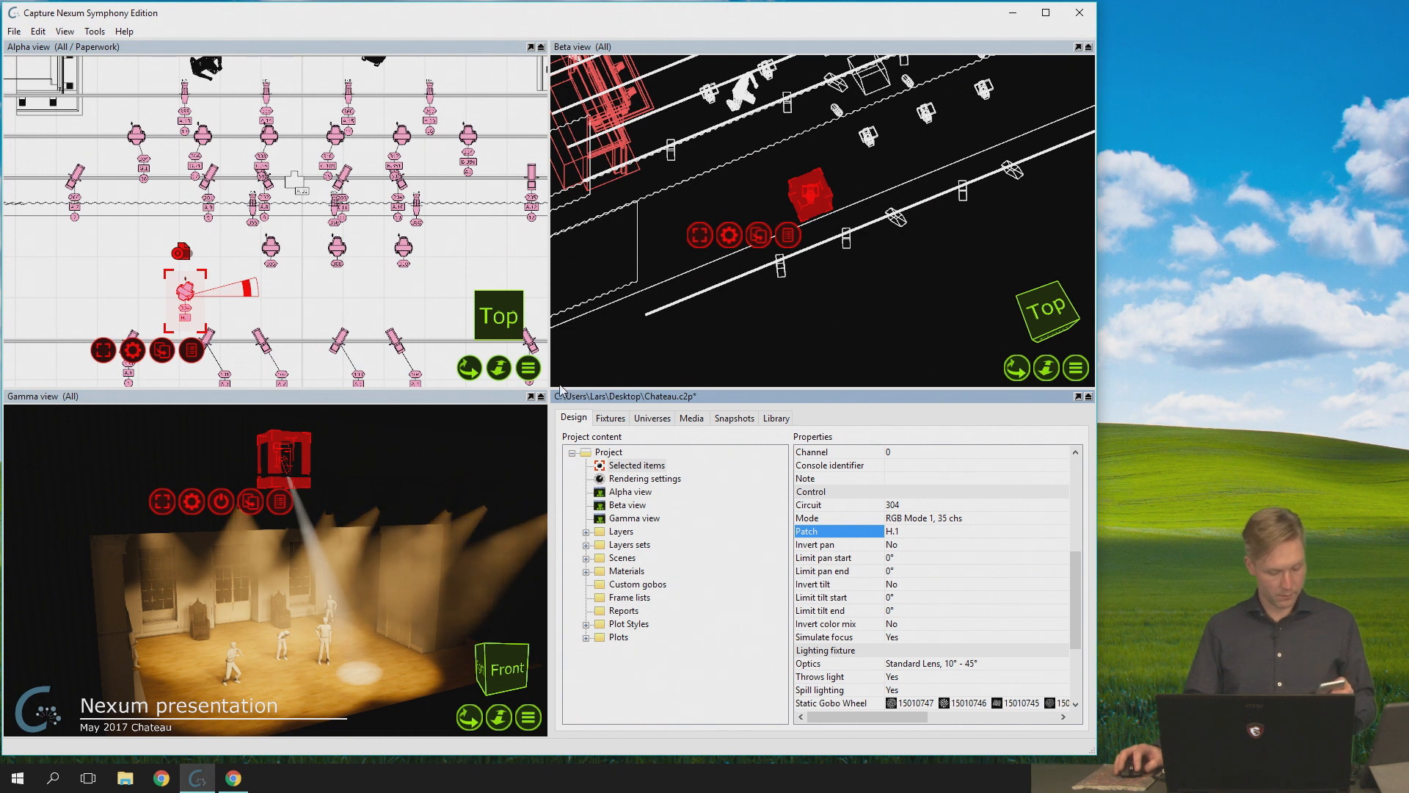
- Start a new empty project, discarding the unsaved changes to Chateau.c2p
click(14, 33)
click(33, 94)
click(743, 444)
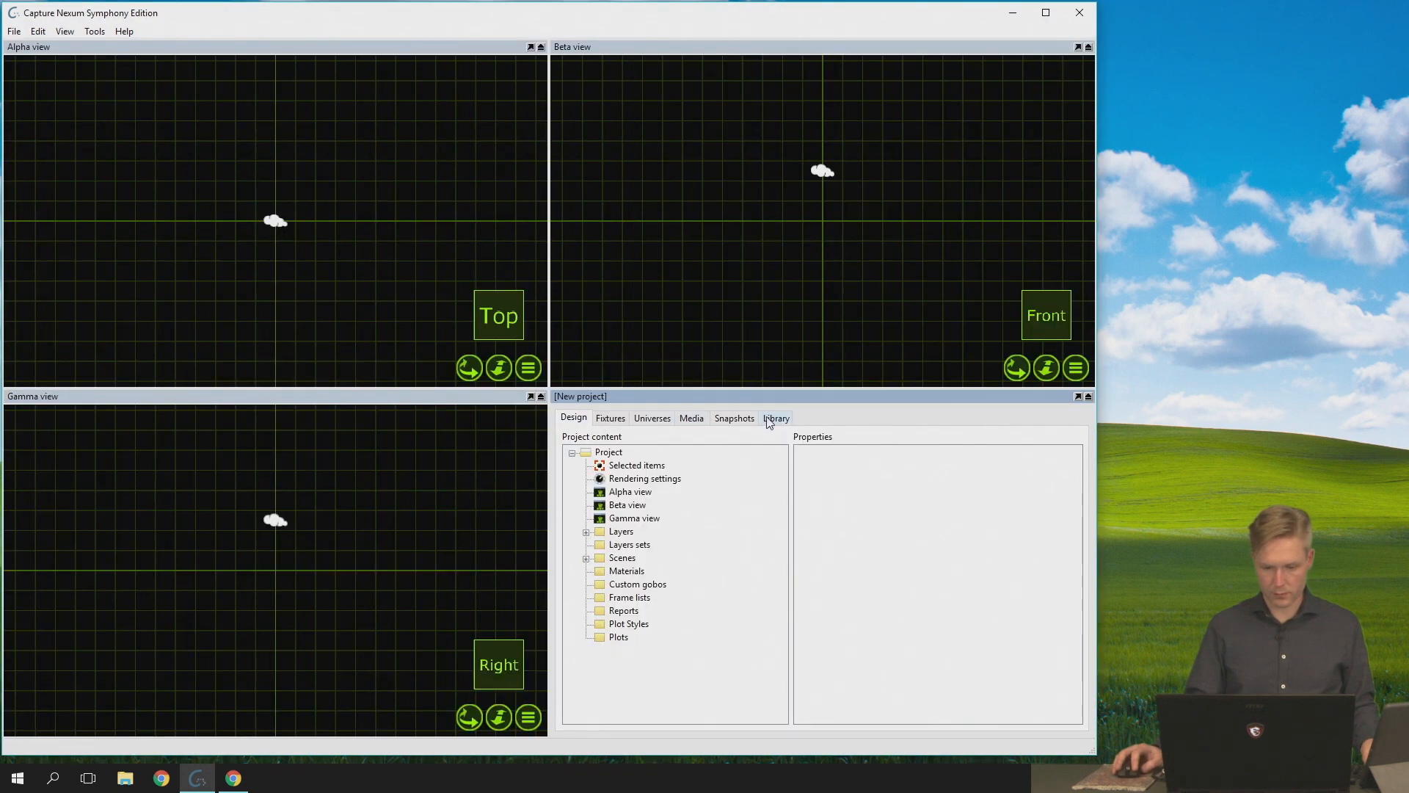
- Place a Box from the library's Objects > Forms folder near the origin in the Alpha view
click(775, 419)
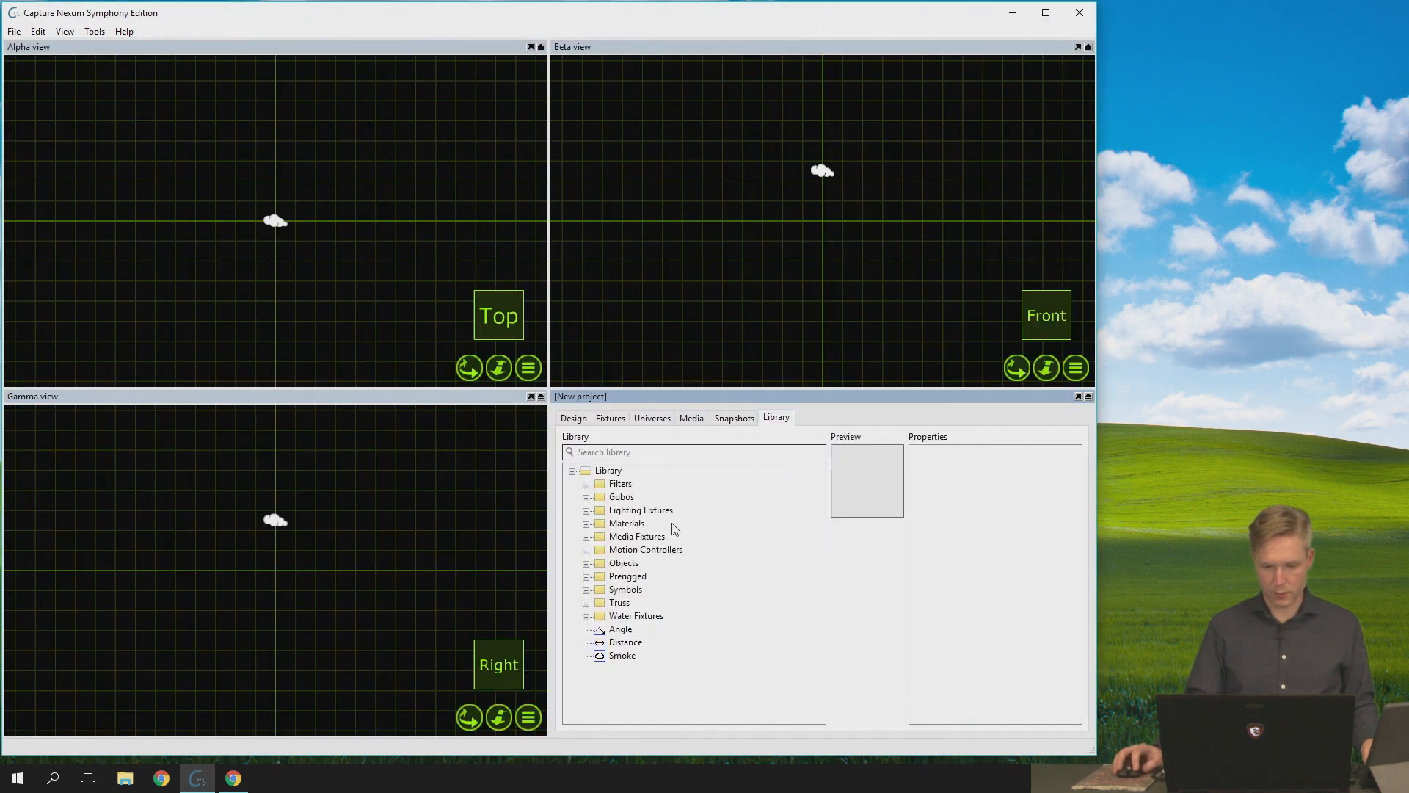
click(586, 563)
click(600, 589)
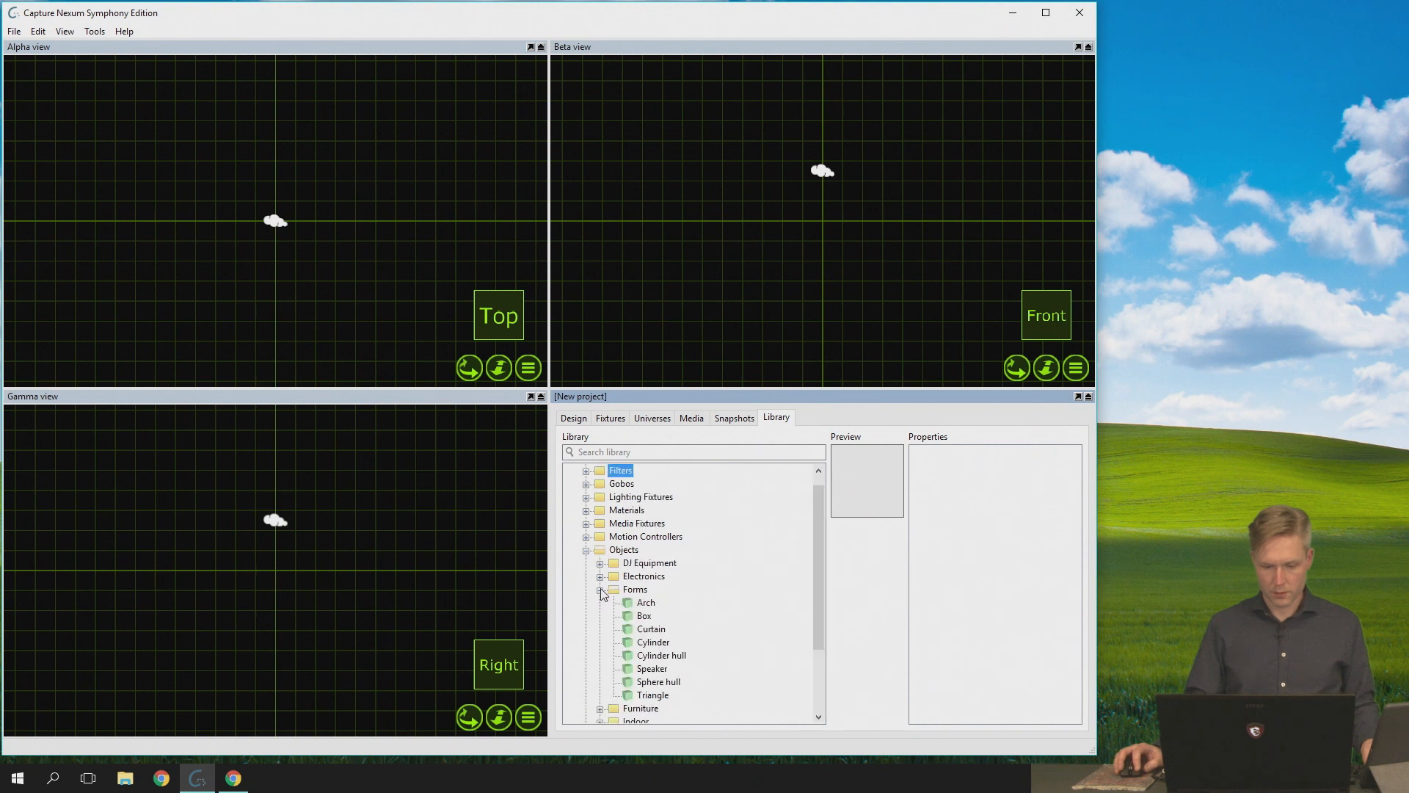
drag(644, 616, 288, 243)
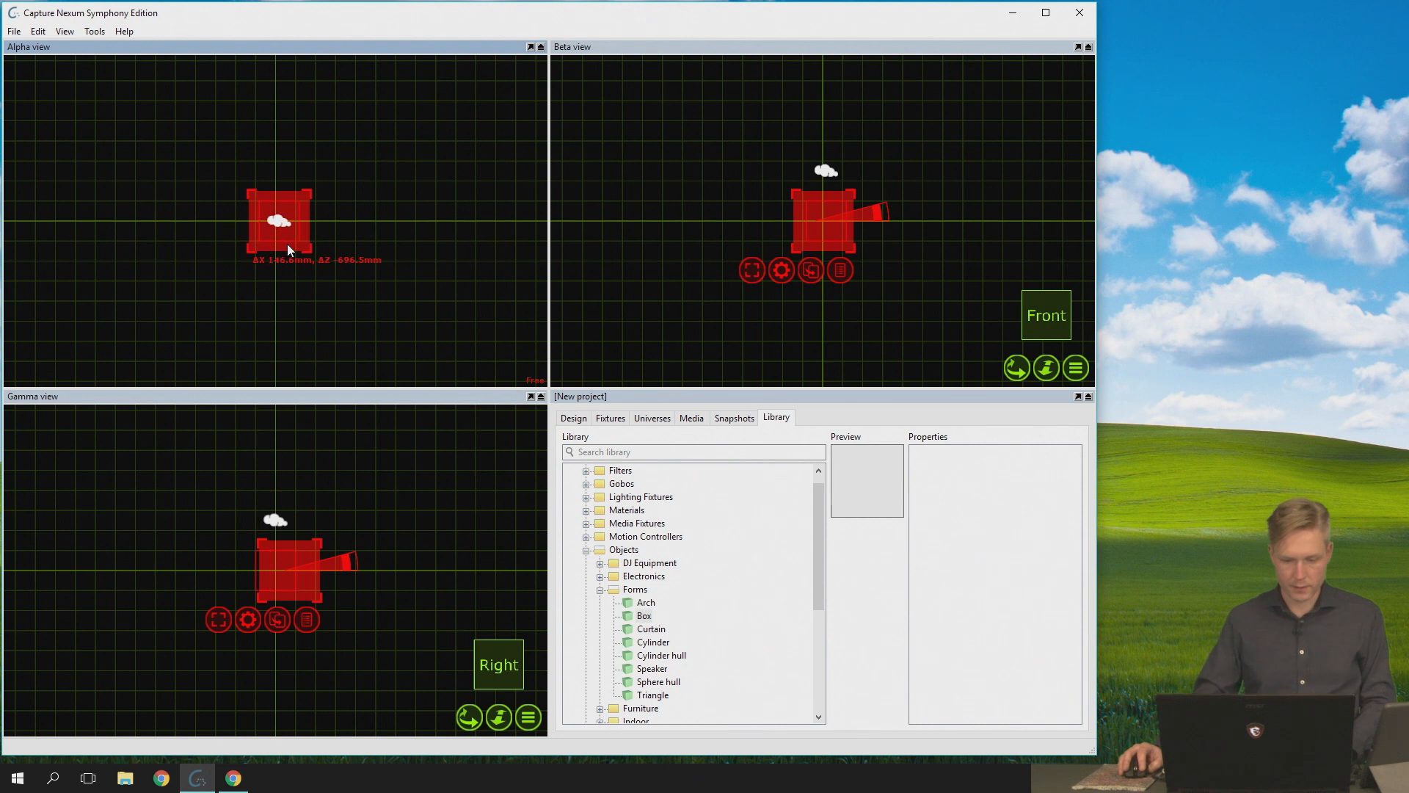
- Set the box's width to 10 m and height to 4 m, then view it in 3D with nothing selected
click(574, 417)
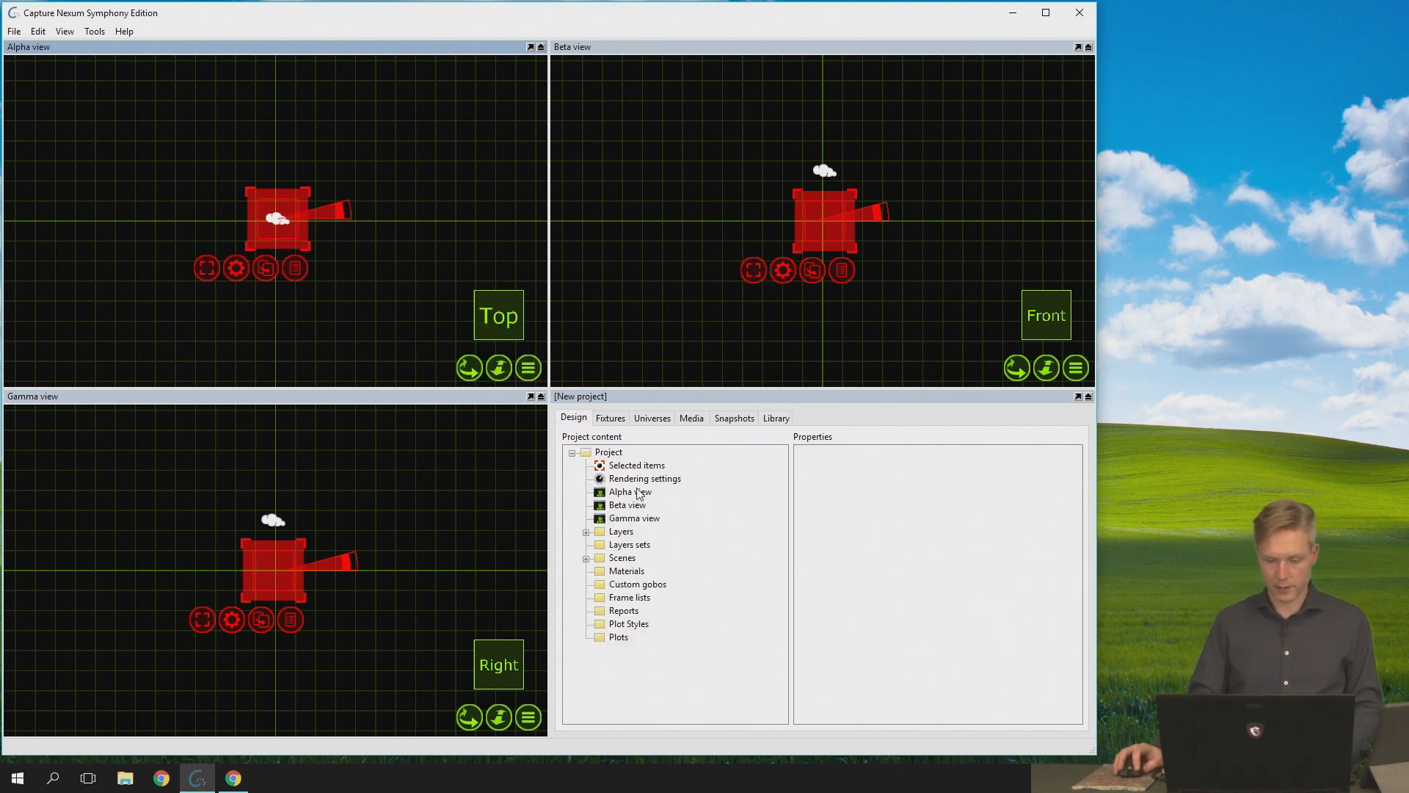
click(637, 465)
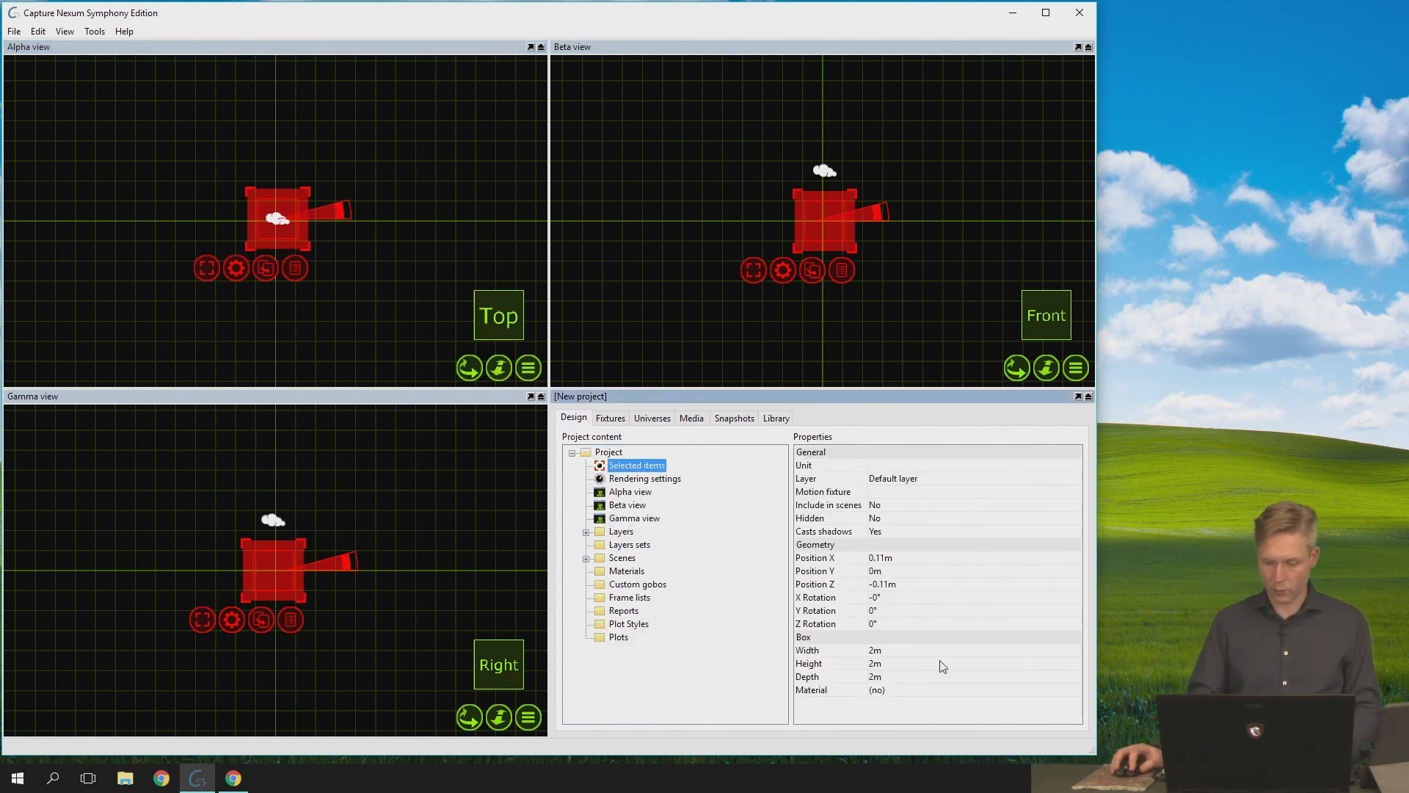
click(945, 653)
text(10)
key(Return)
key(Down)
key(Return)
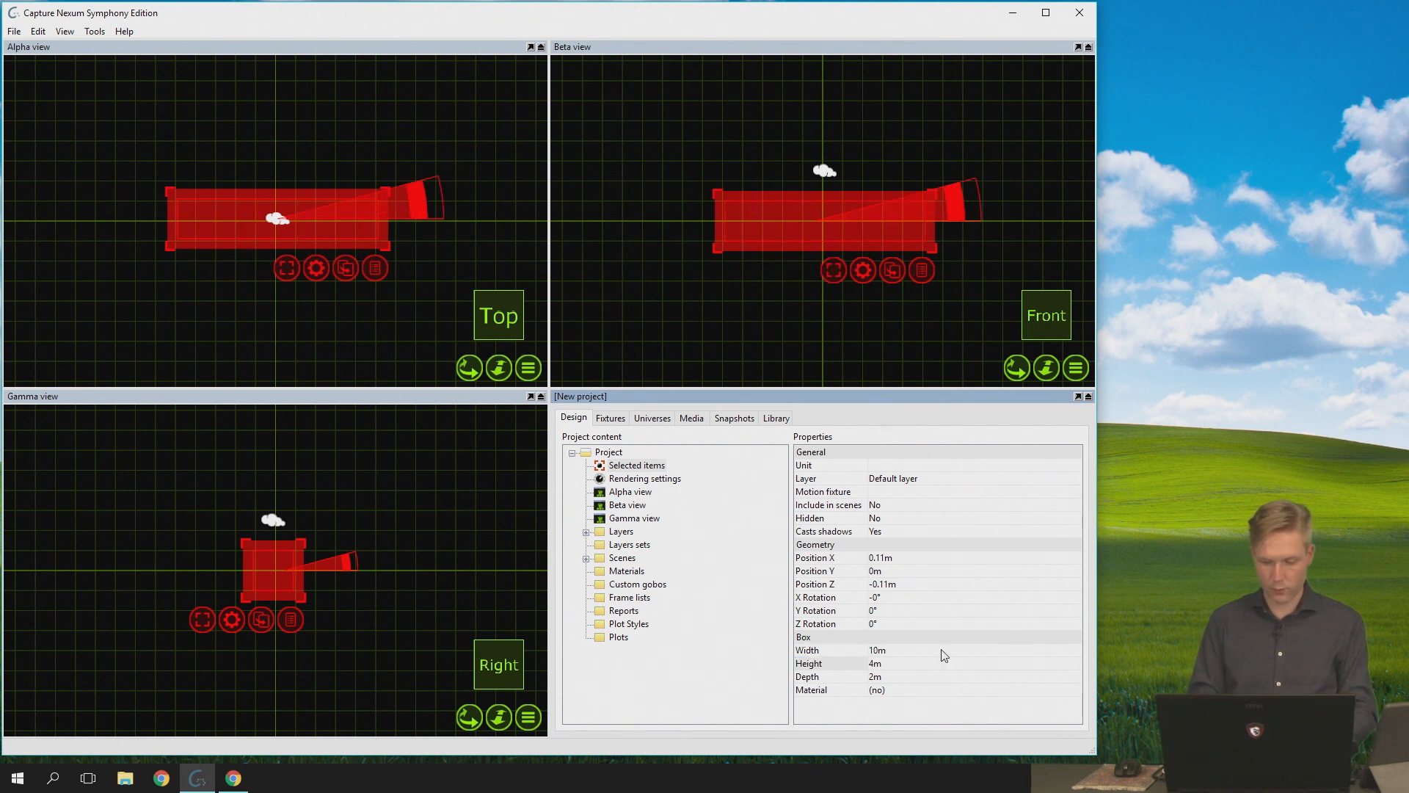
middle_drag(313, 295, 352, 338)
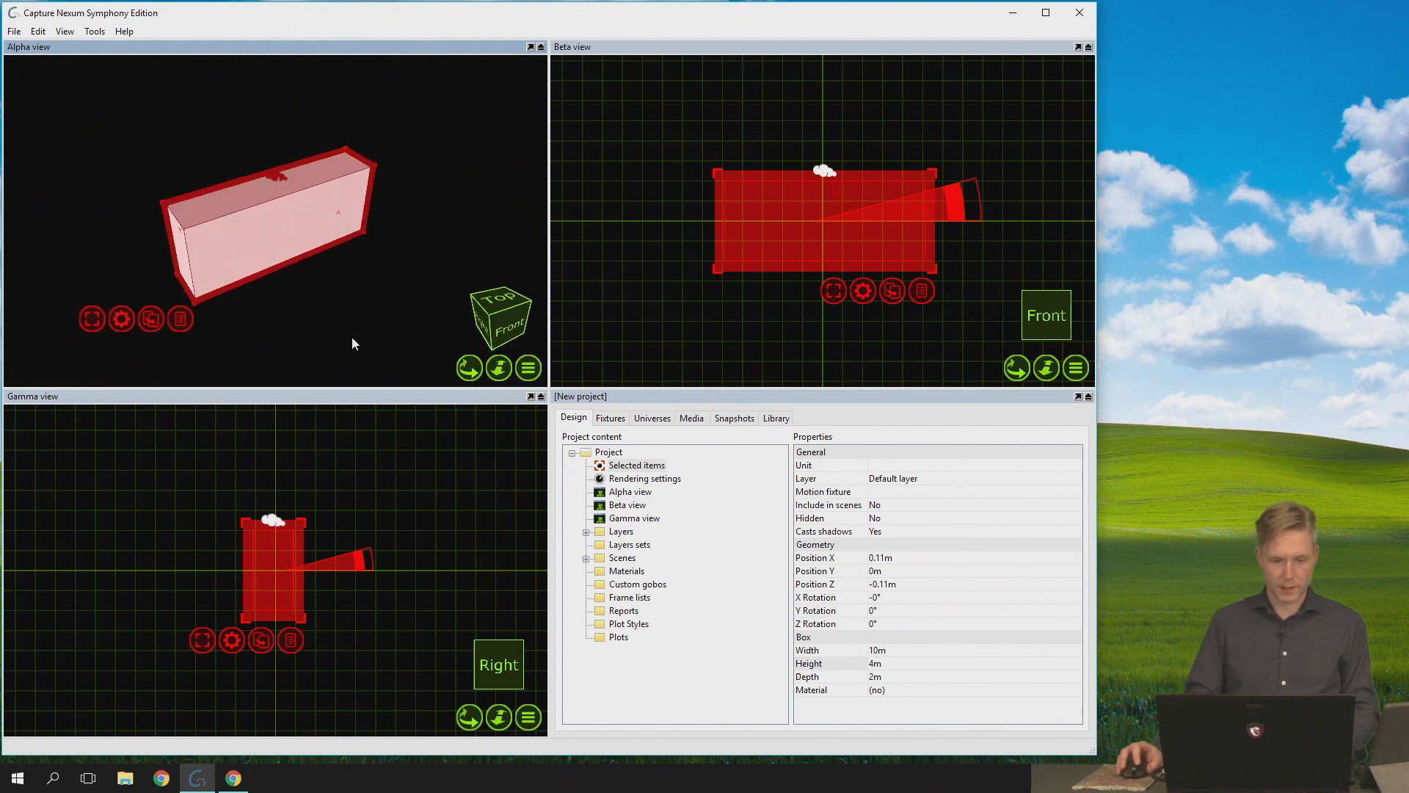
click(353, 339)
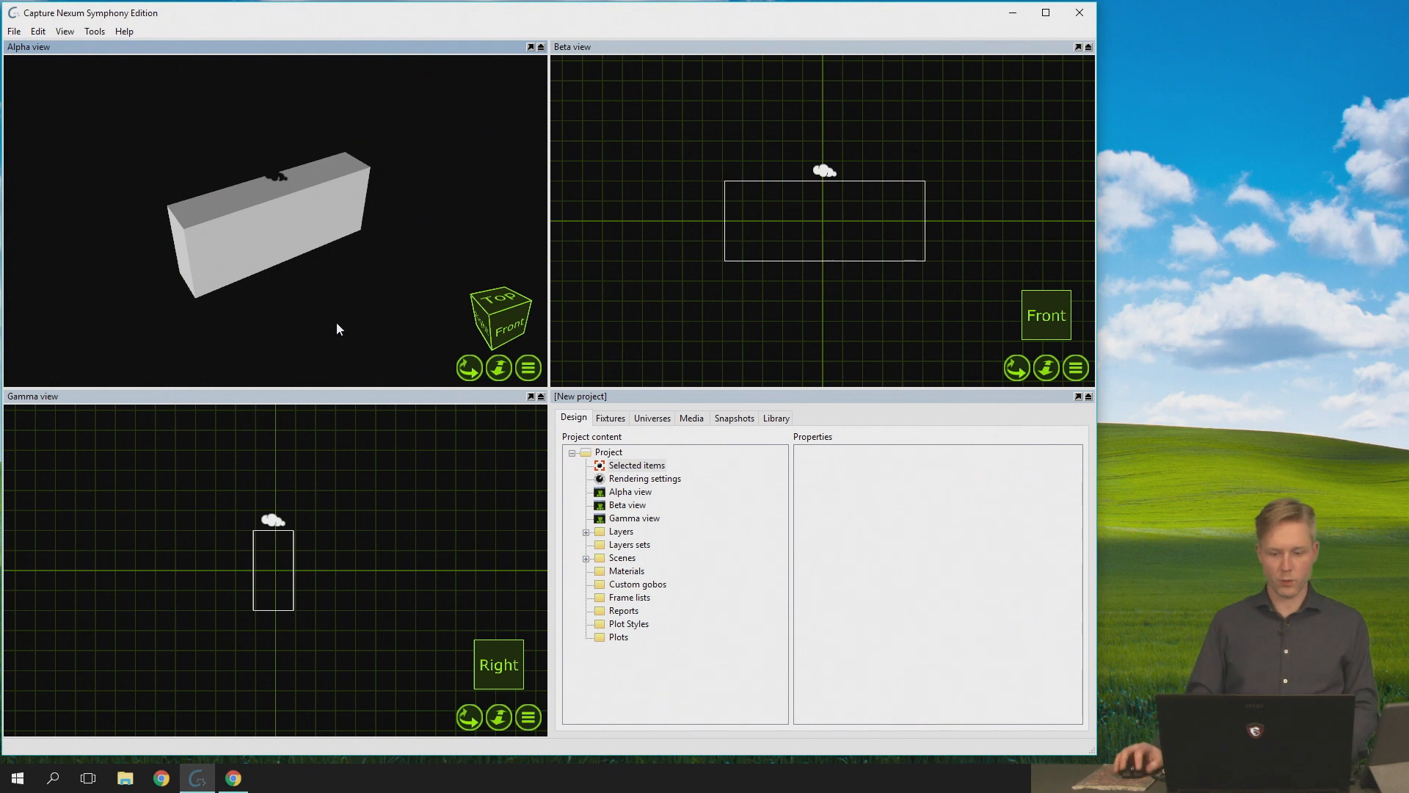
- Add a new material to the project's materials
click(618, 570)
right_click(621, 570)
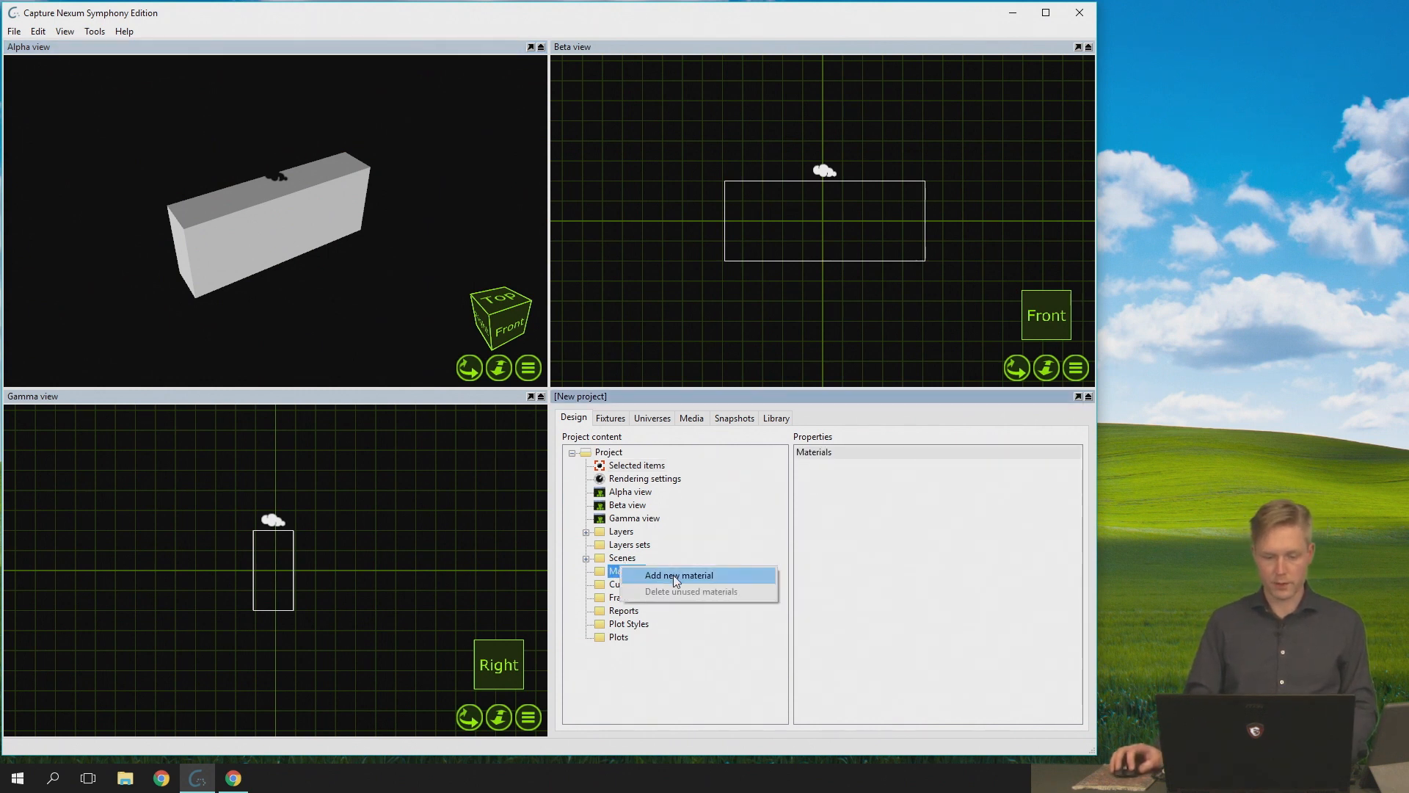
click(674, 574)
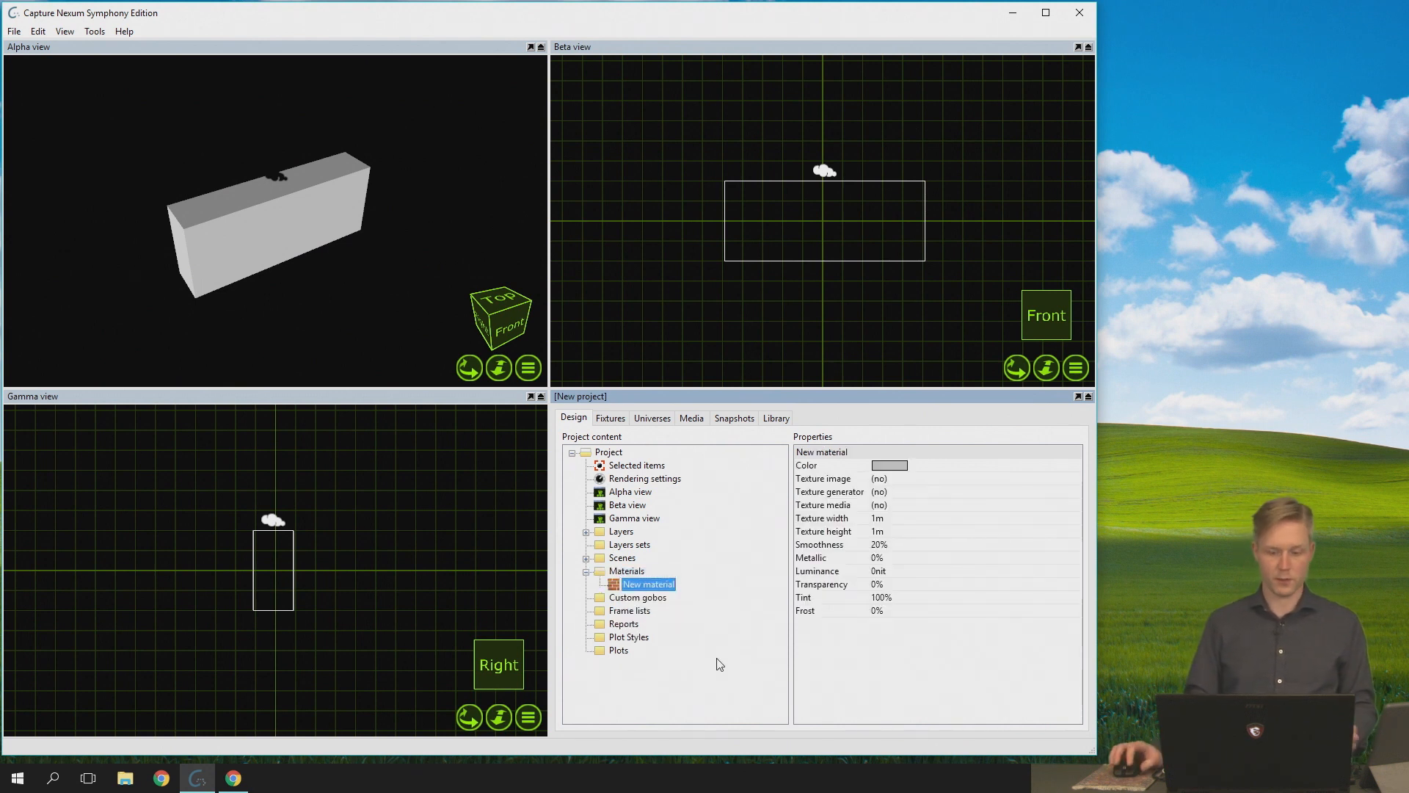
click(889, 479)
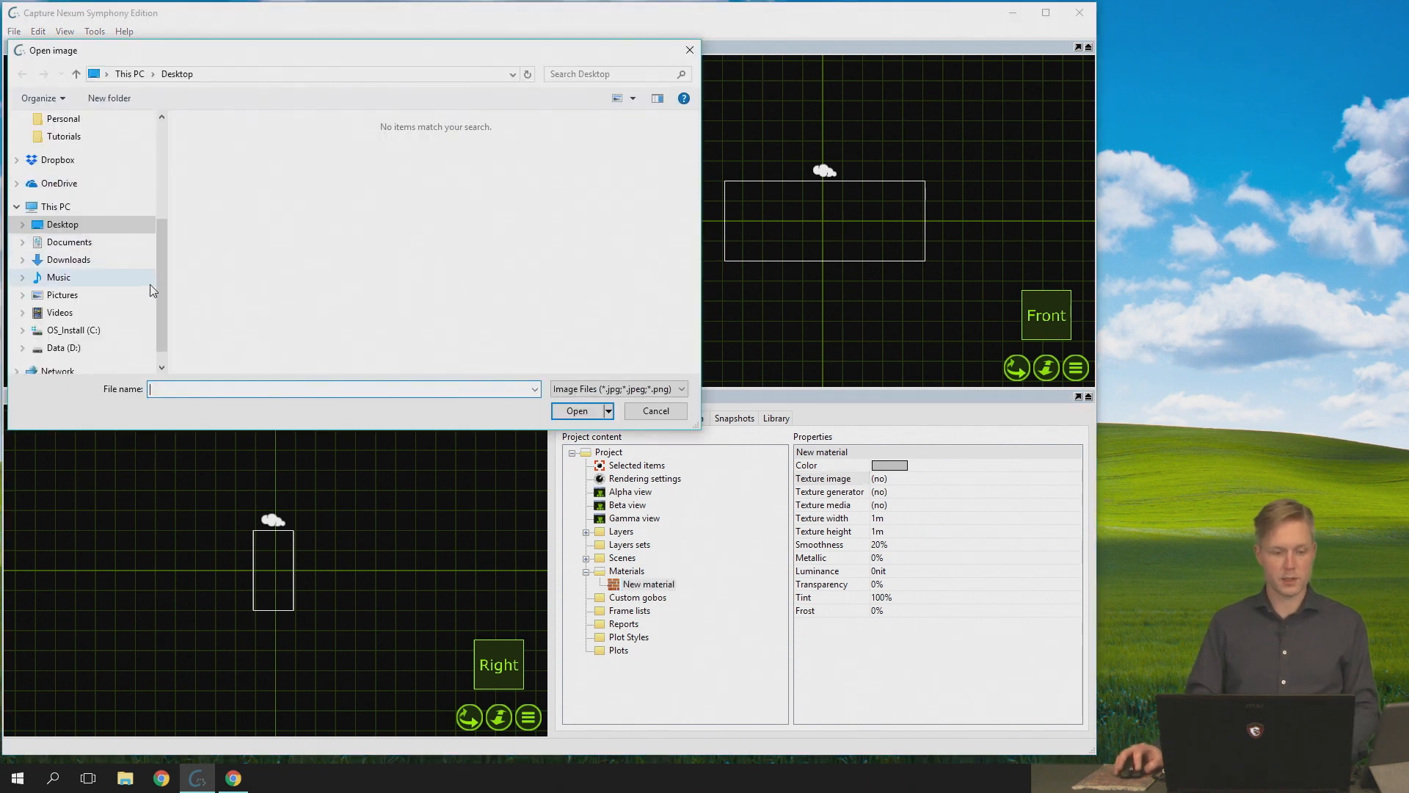
drag(161, 292, 165, 197)
click(105, 170)
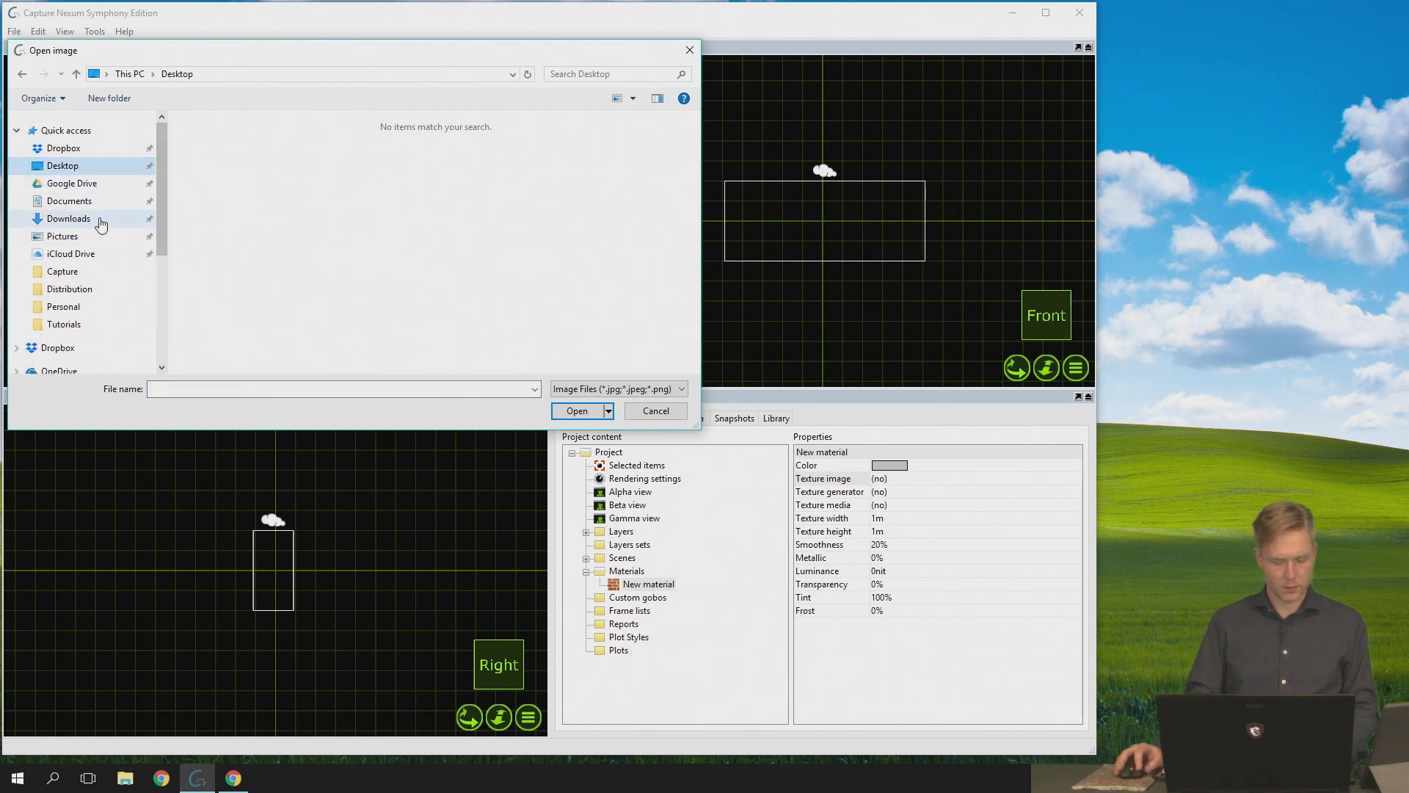
click(664, 410)
click(668, 419)
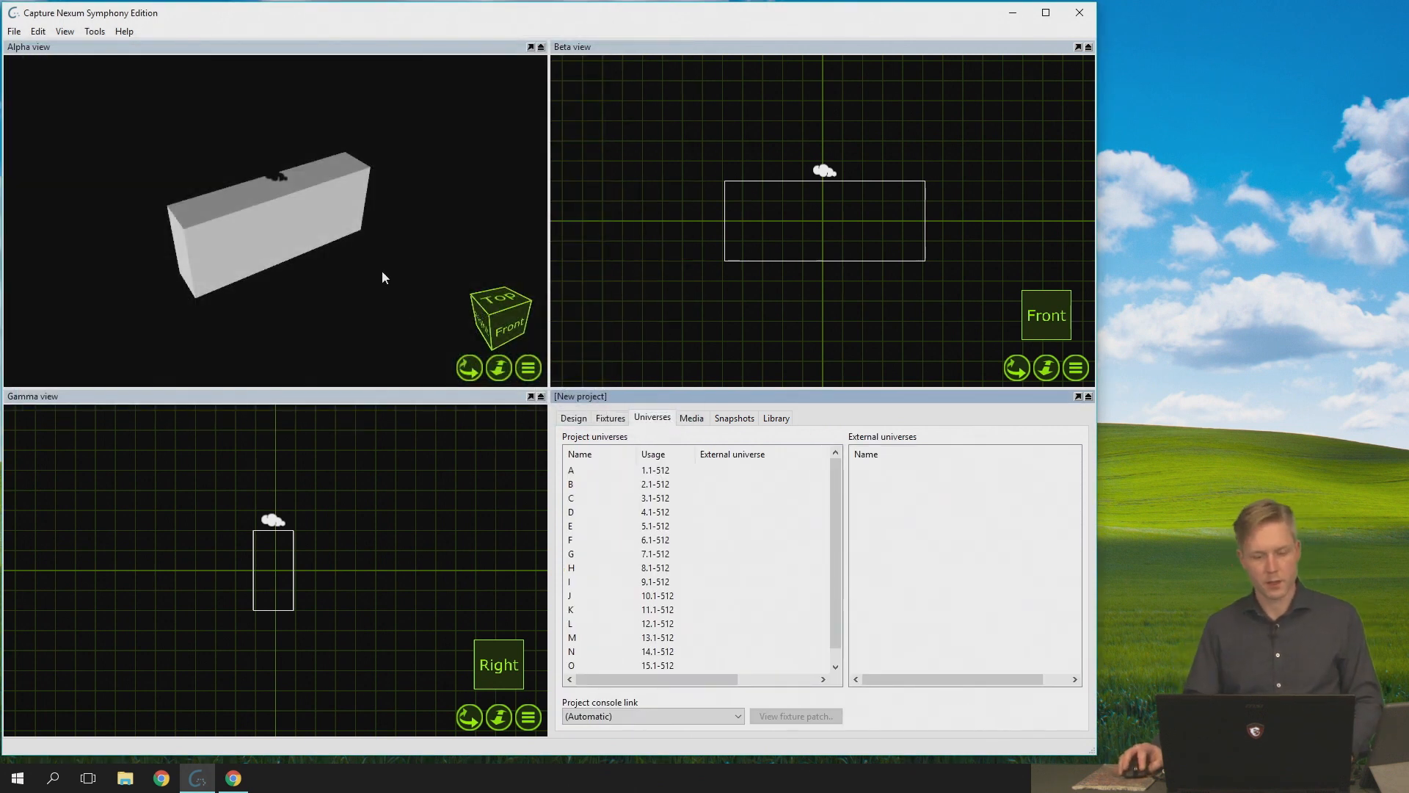
- Apply the new material to the box in the Alpha view
click(574, 419)
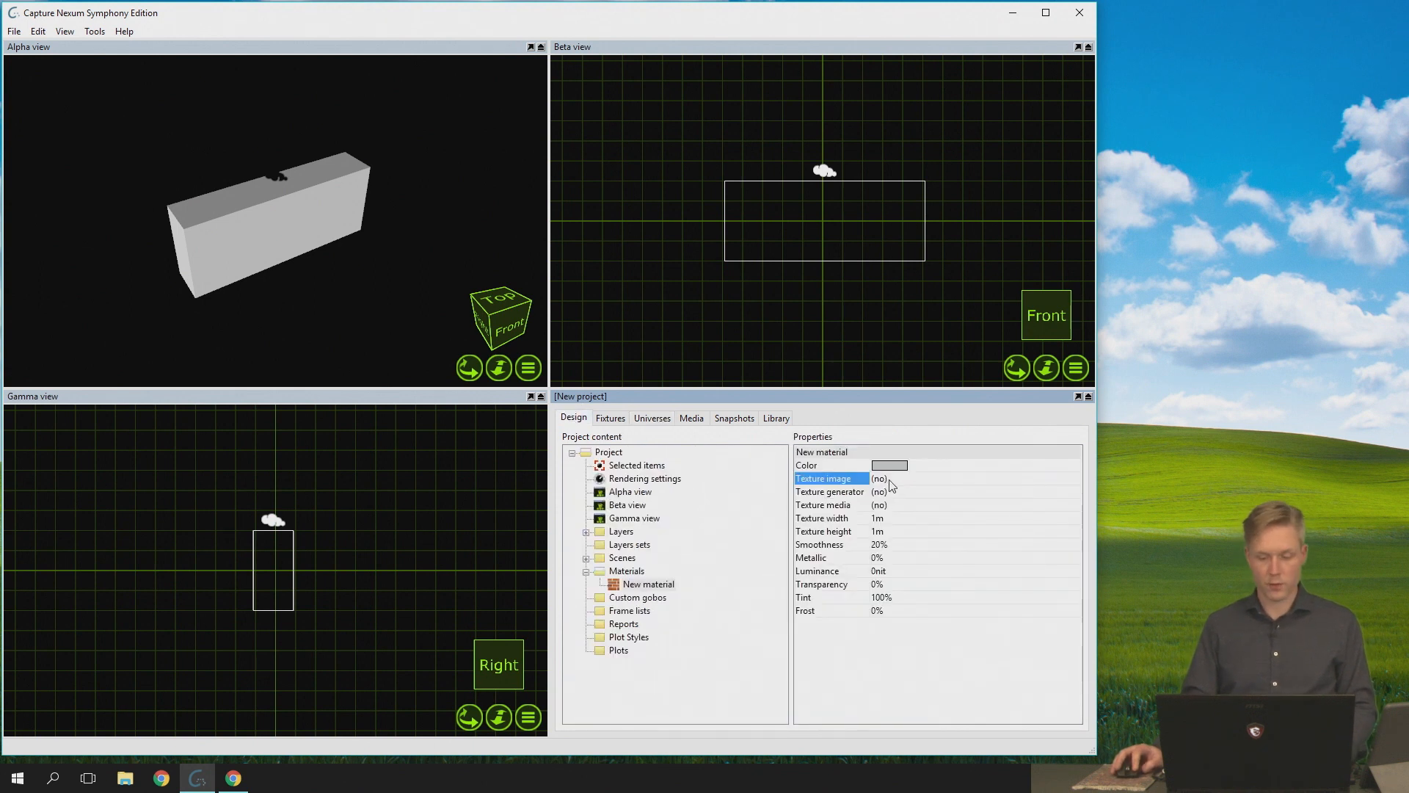
drag(666, 590, 297, 209)
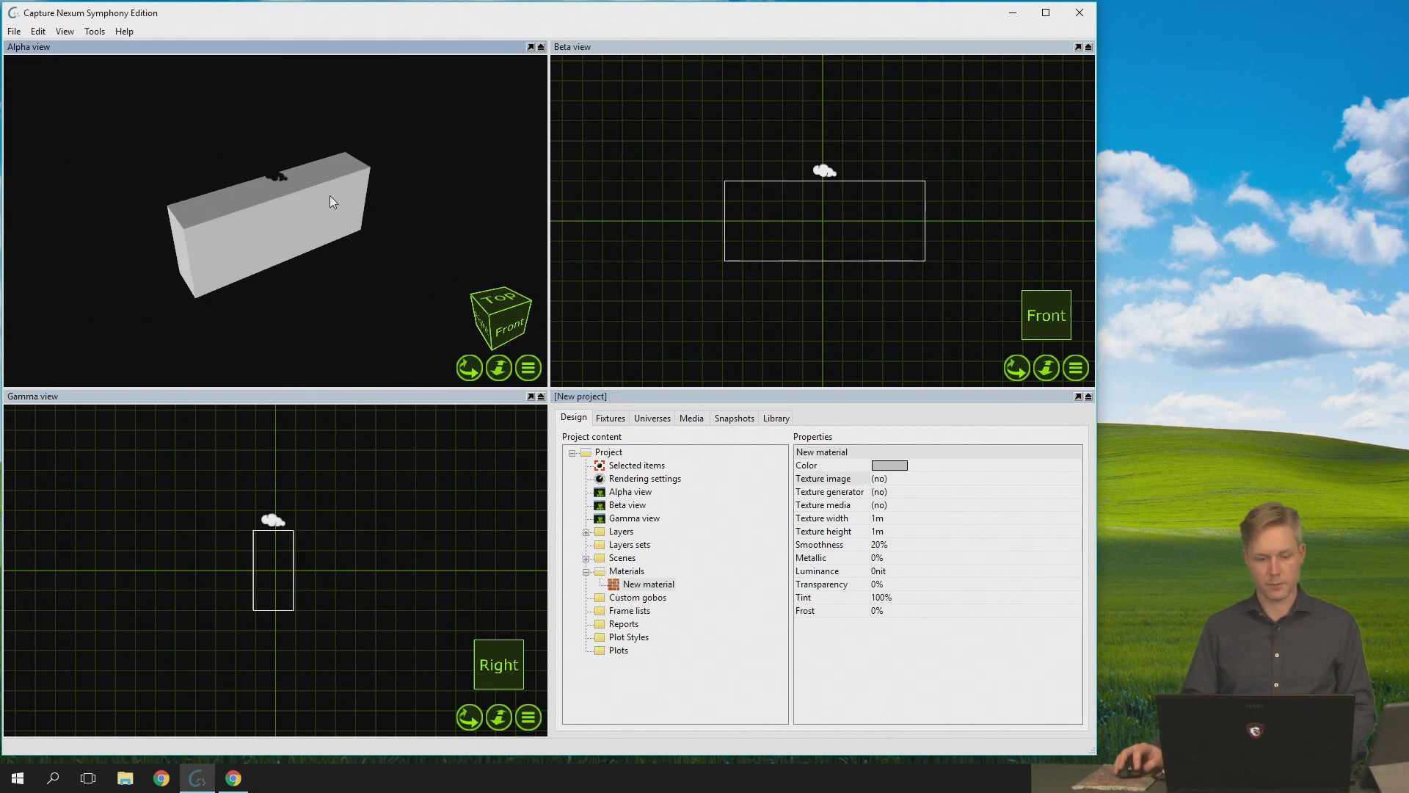
- Look through the library's Materials folder and return to the project content
click(776, 417)
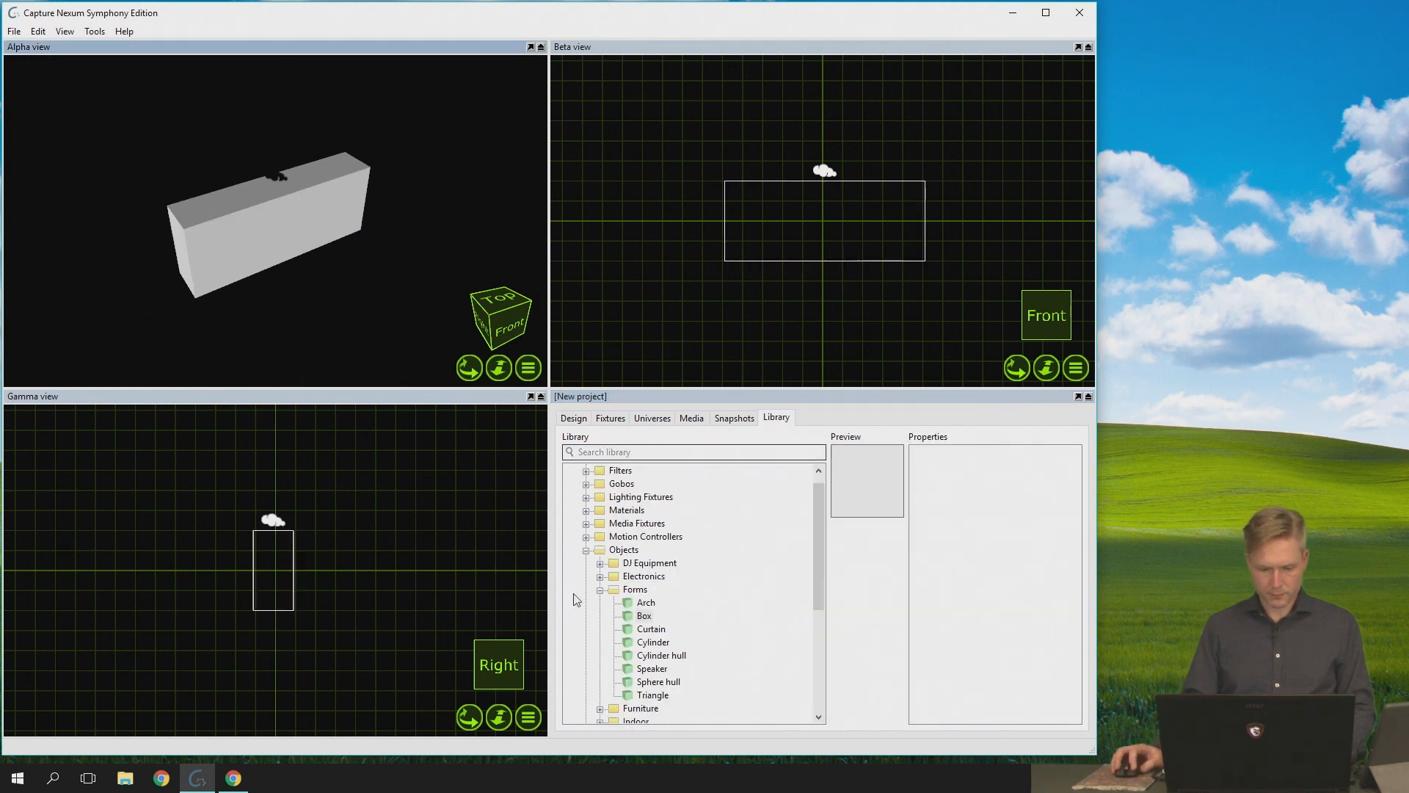
click(586, 510)
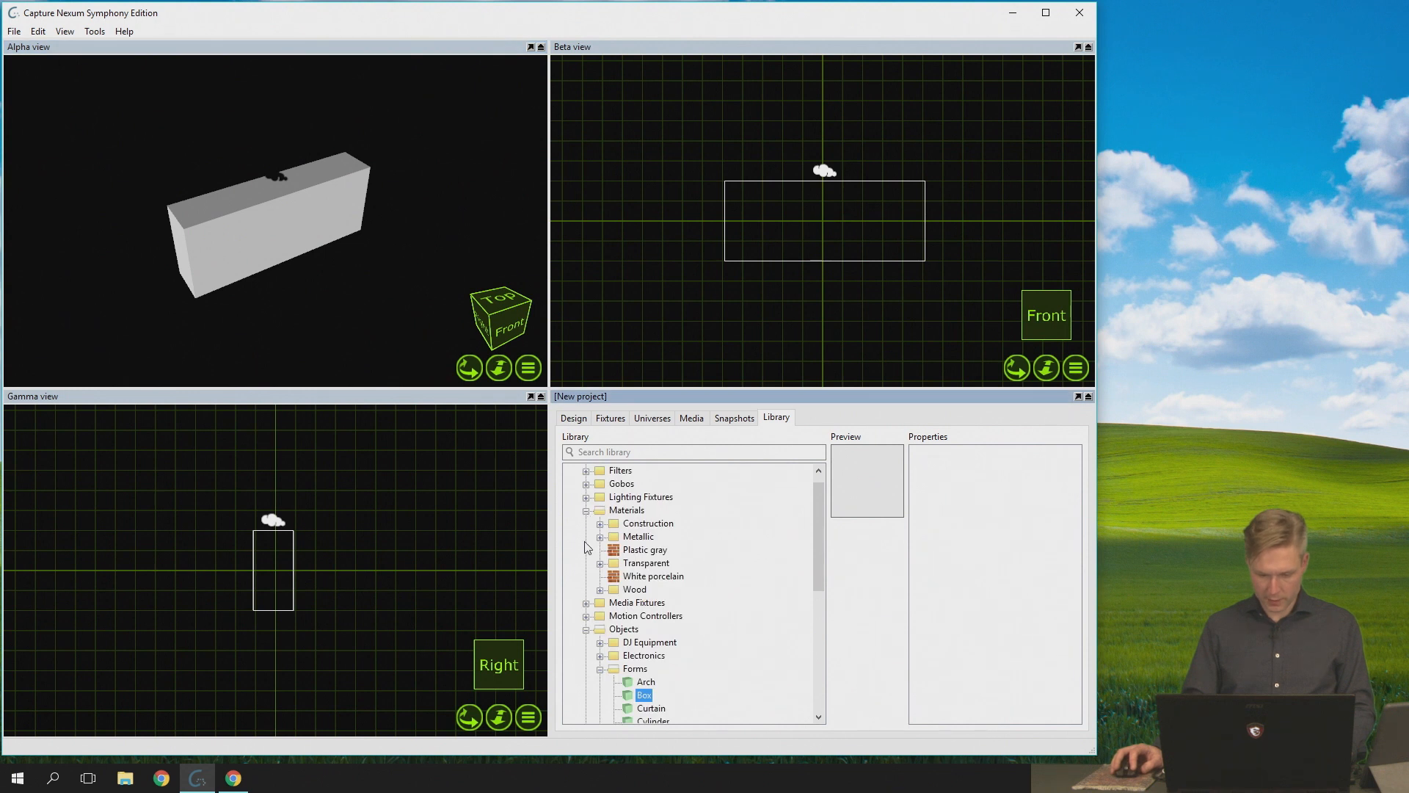
click(573, 420)
click(382, 263)
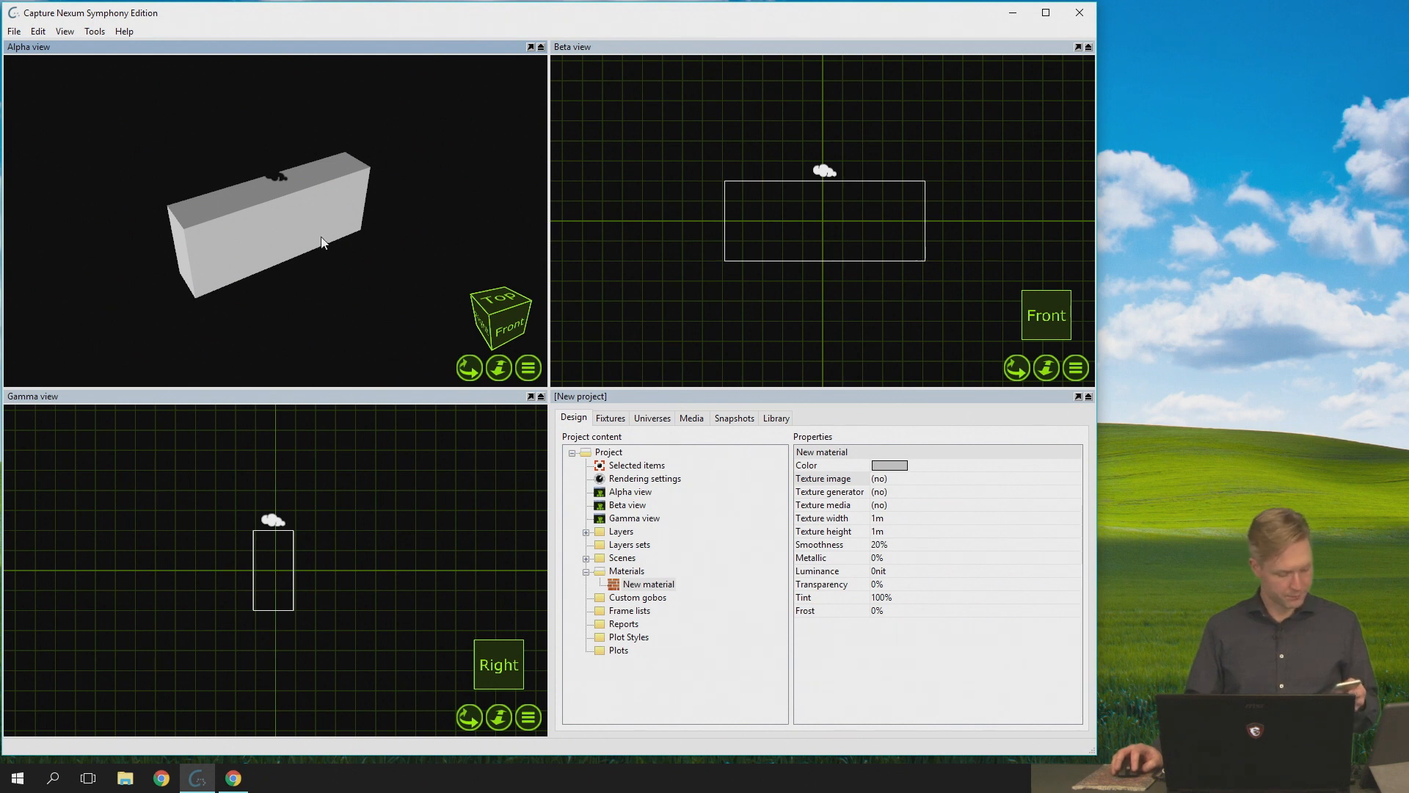
- Place a DMX Mover from the library's Motion Controllers folder above the box in the Gamma view
click(776, 417)
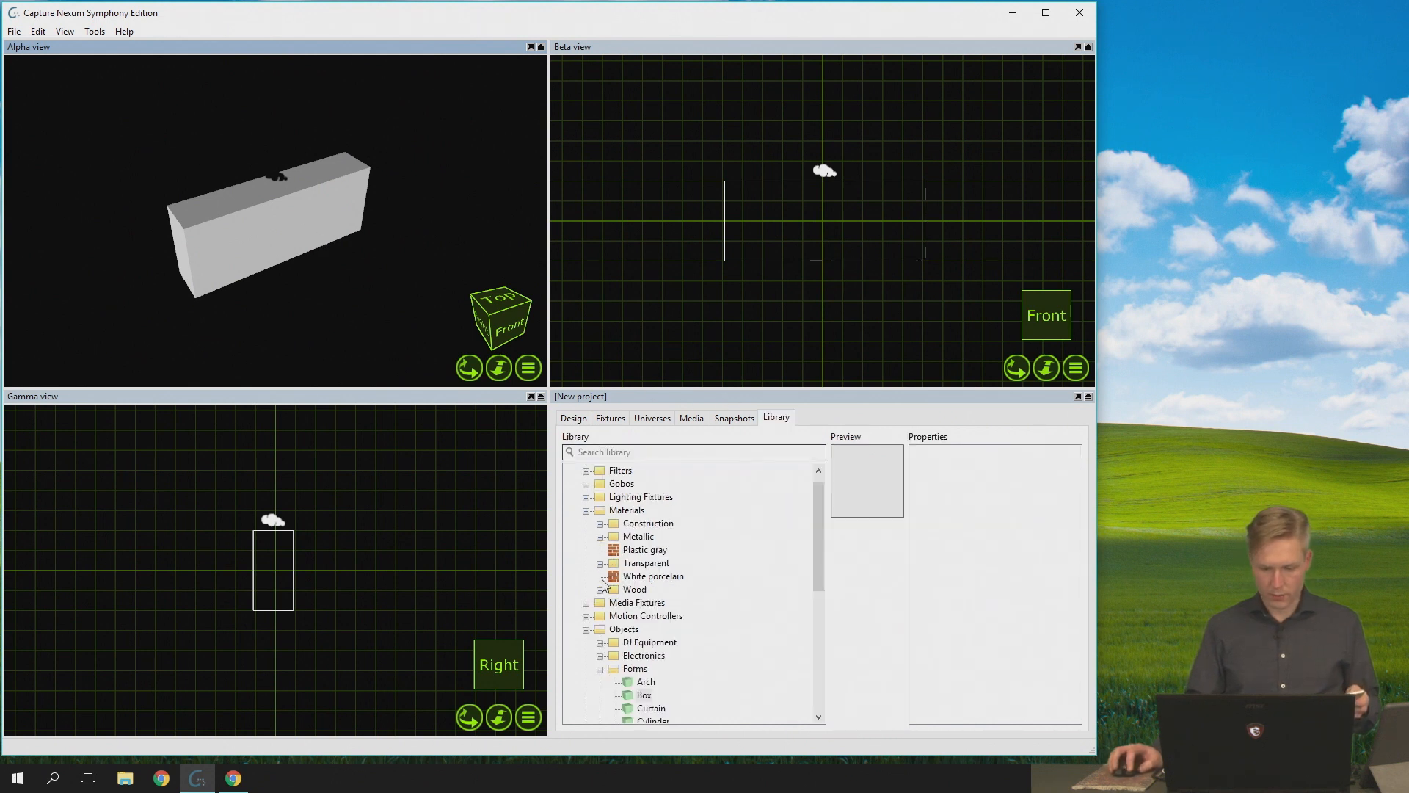
click(586, 510)
click(586, 550)
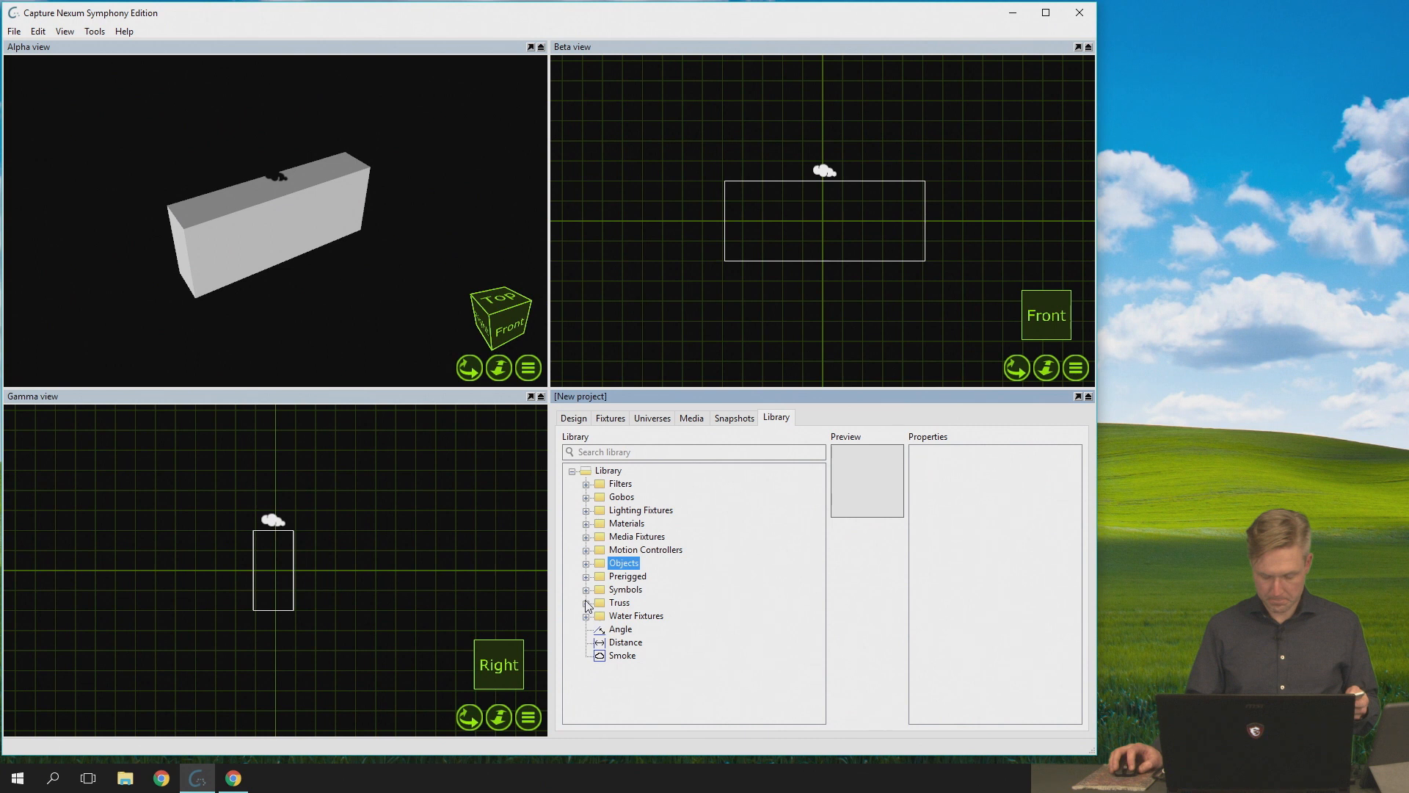
click(585, 551)
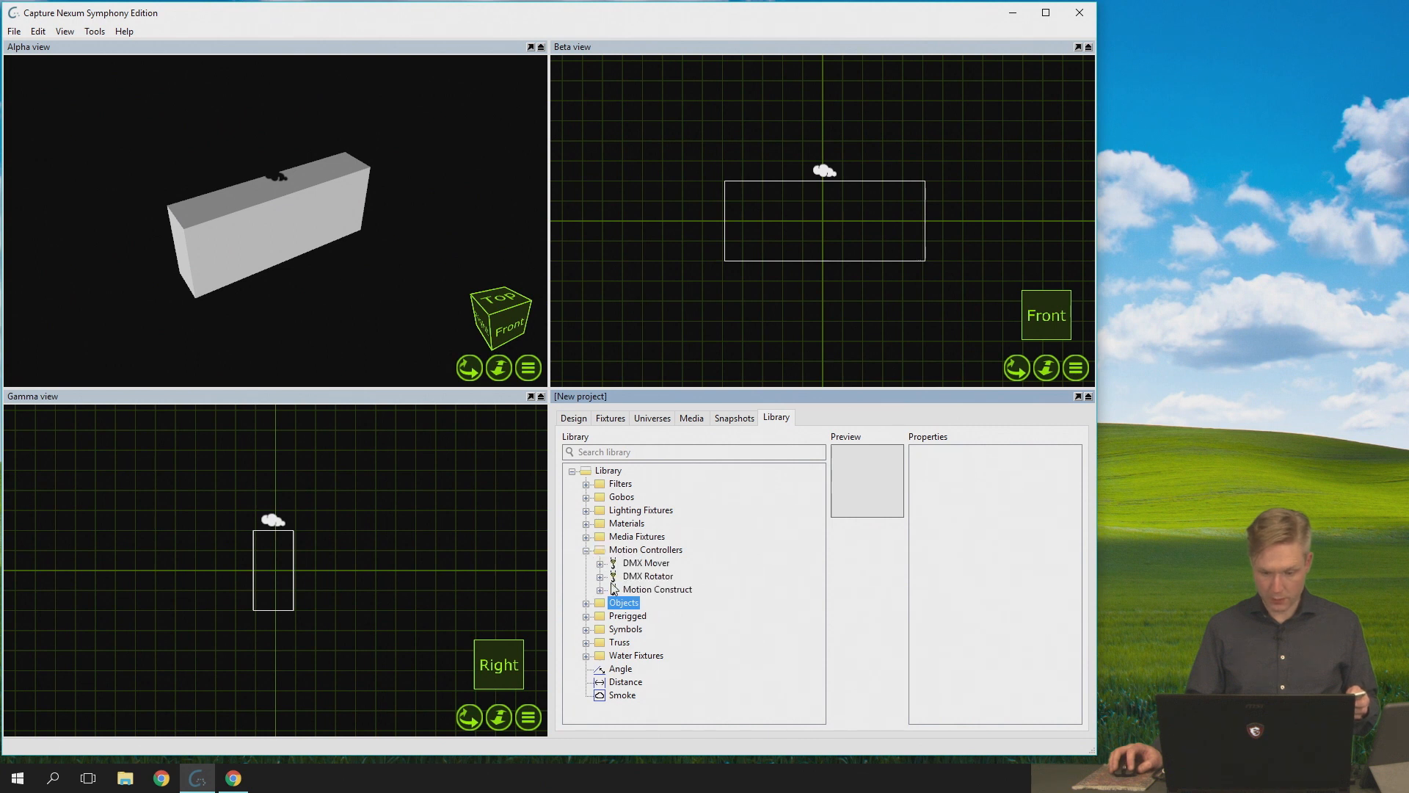
click(646, 550)
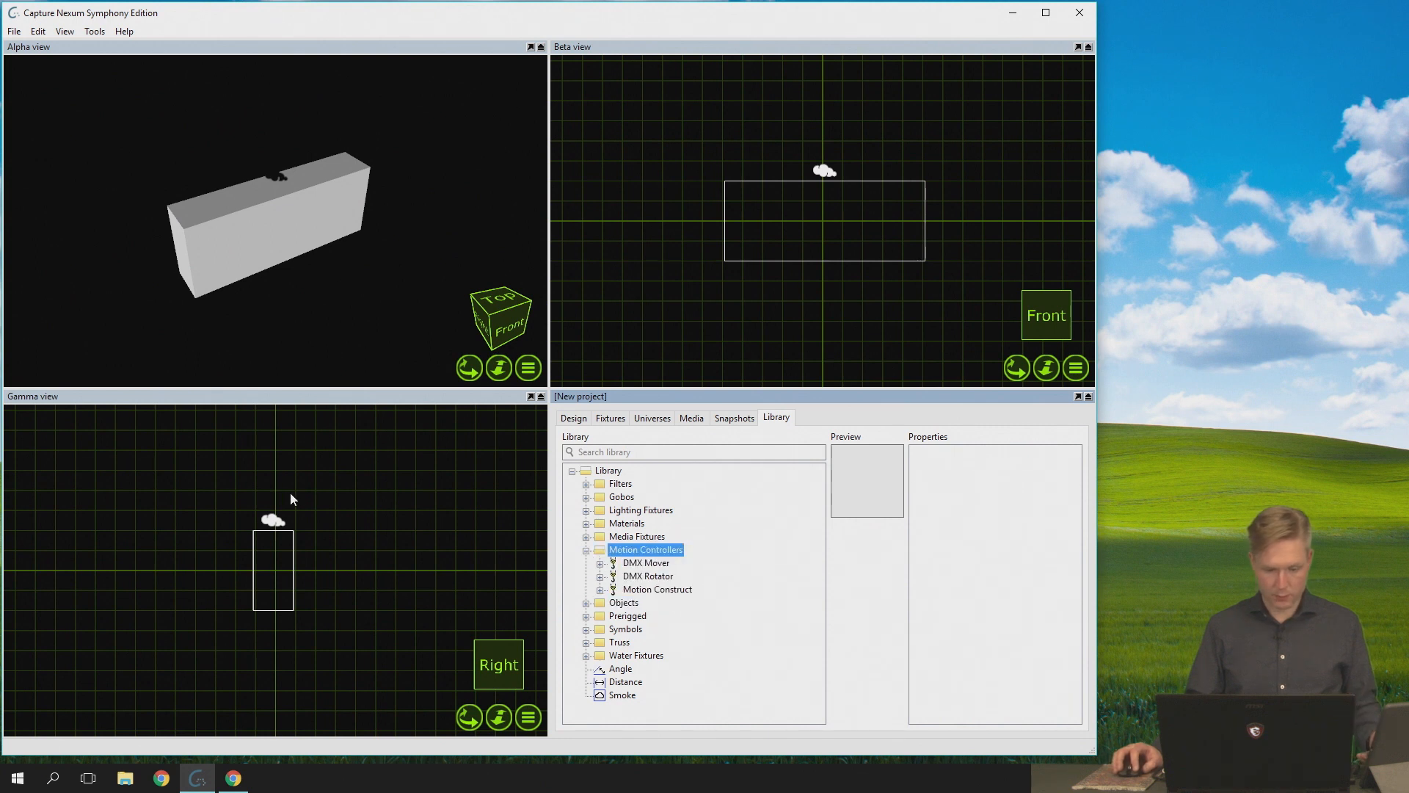
click(636, 565)
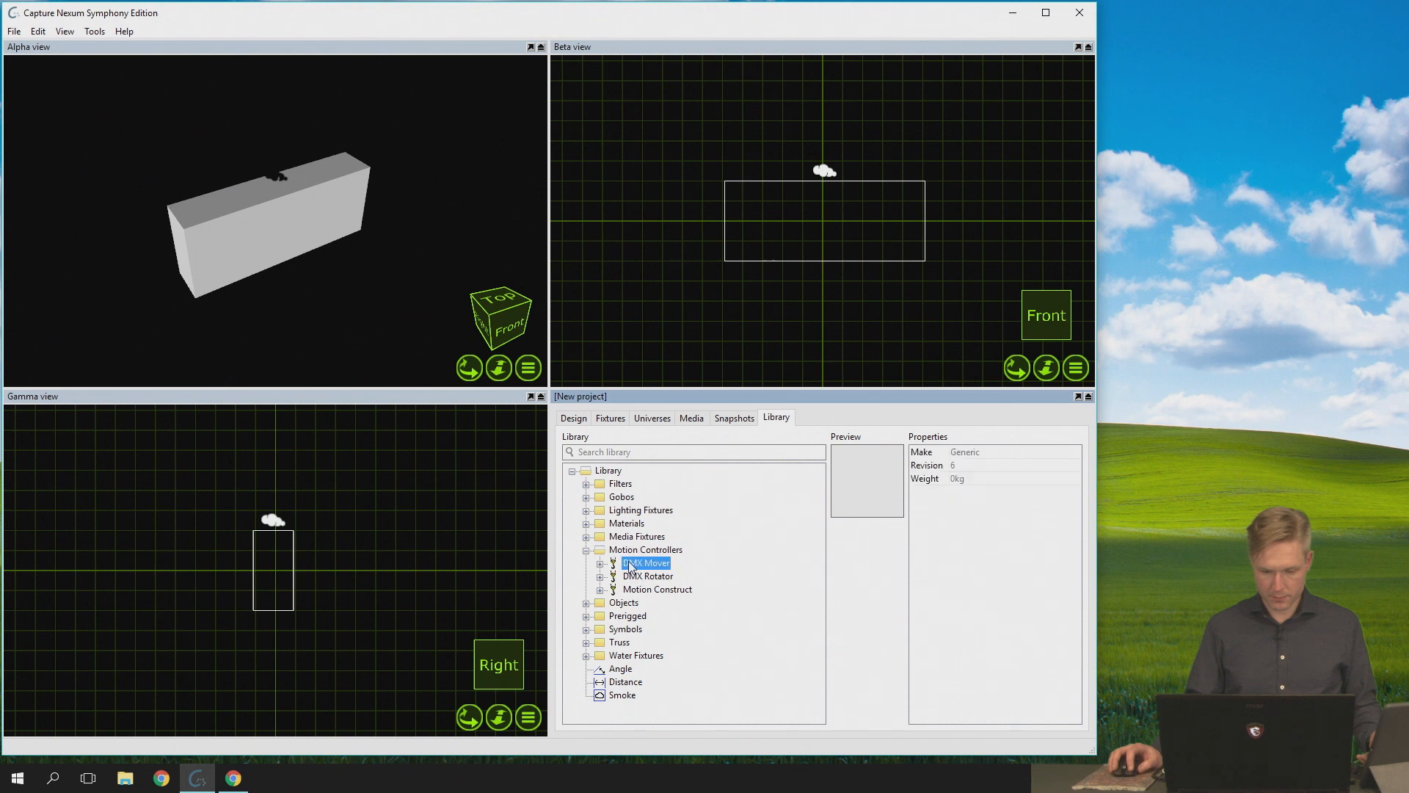
drag(279, 499, 297, 489)
- Hide the widgets in the Gamma view and move the DMX Mover down onto the top of the box
click(528, 720)
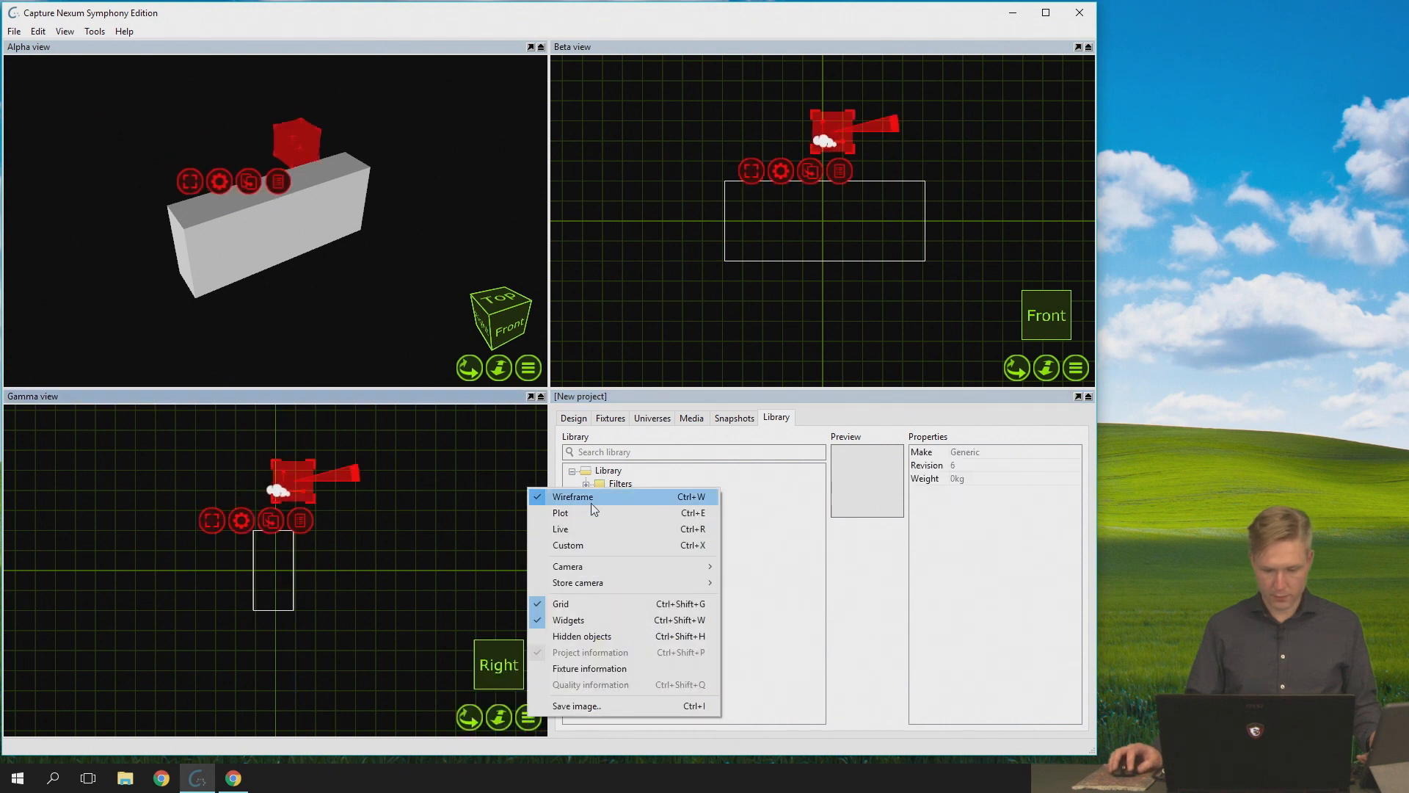
click(593, 619)
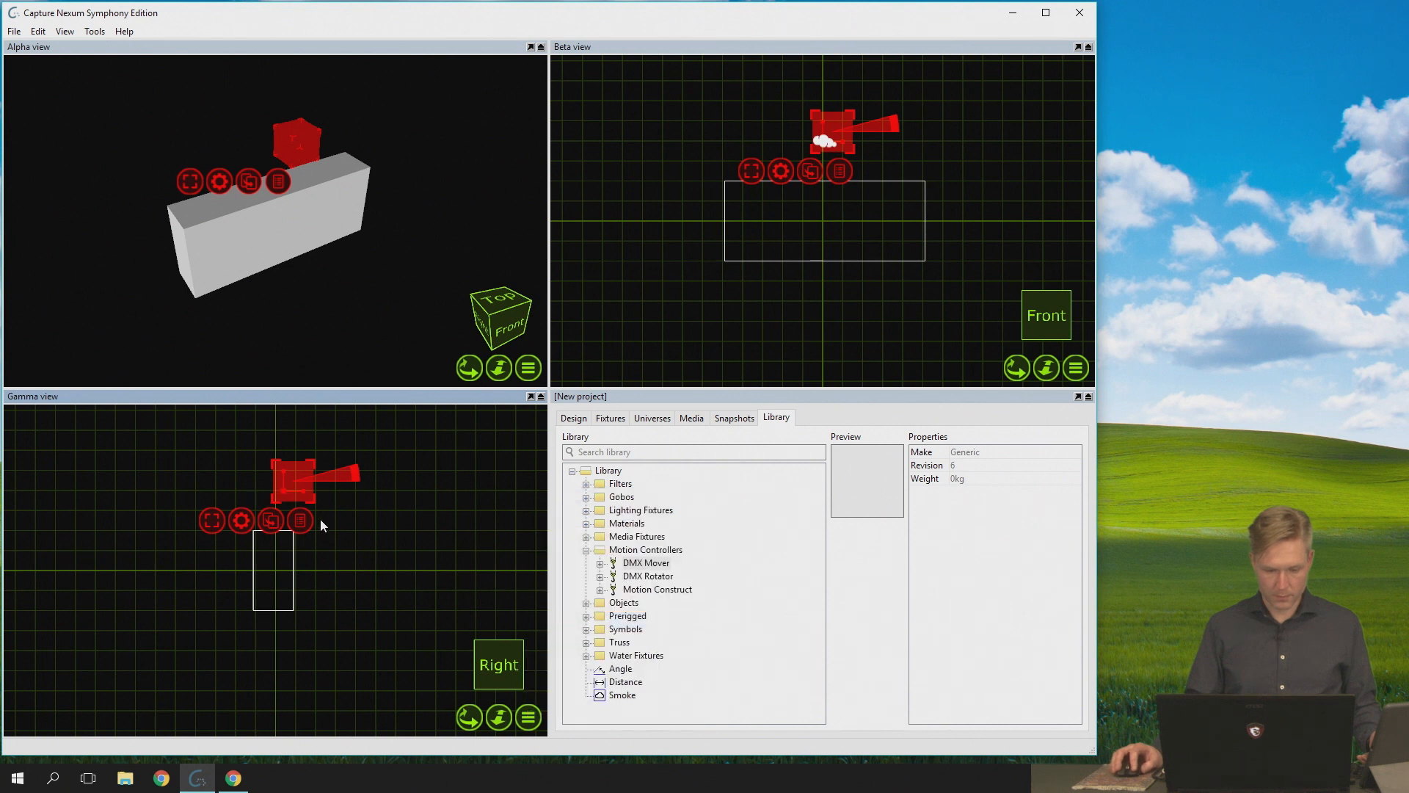
drag(290, 496, 278, 512)
scroll(273, 511, up, 1)
scroll(272, 510, up, 2)
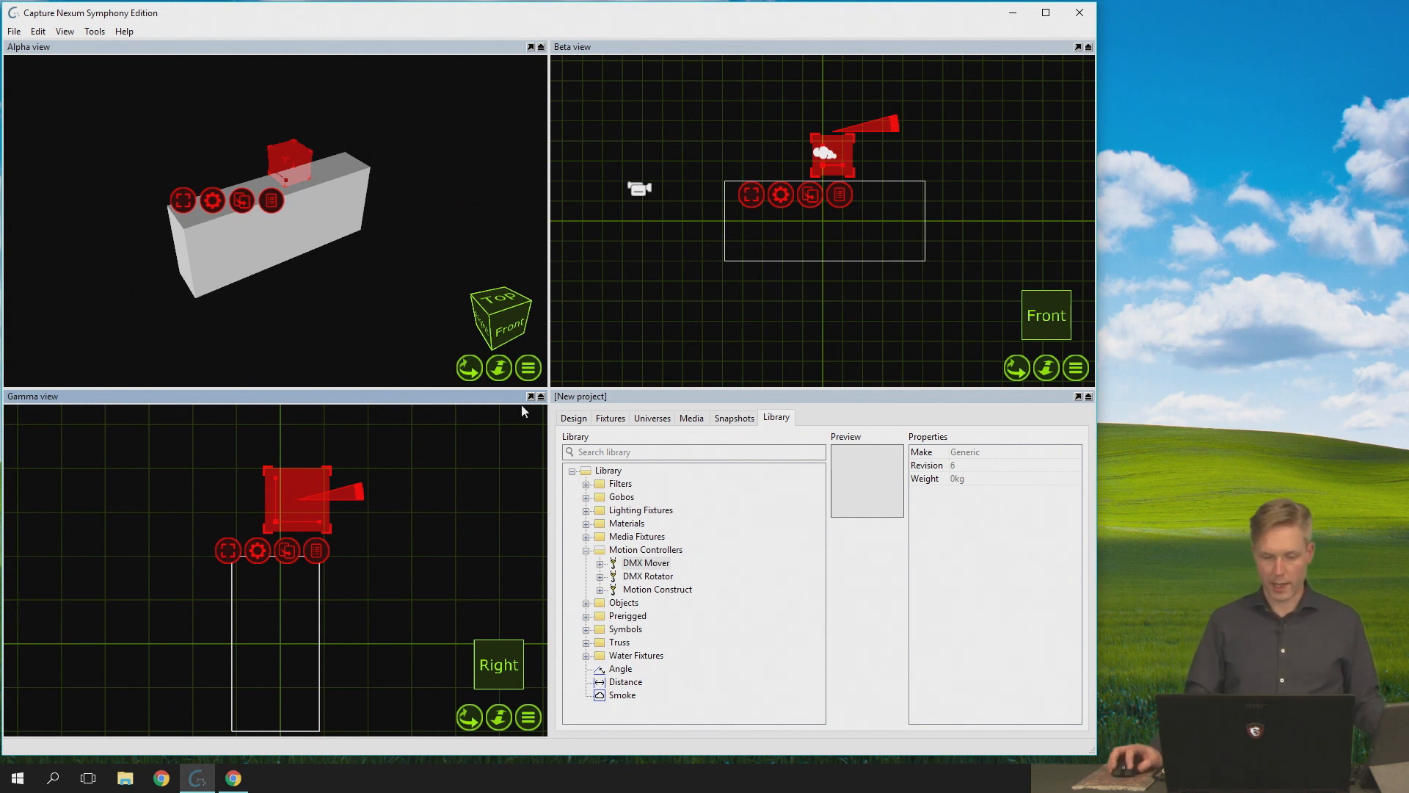
- Set the DMX Mover's X range and Z range to 0 m
click(579, 418)
click(637, 466)
scroll(940, 664, down, 3)
scroll(939, 663, down, 2)
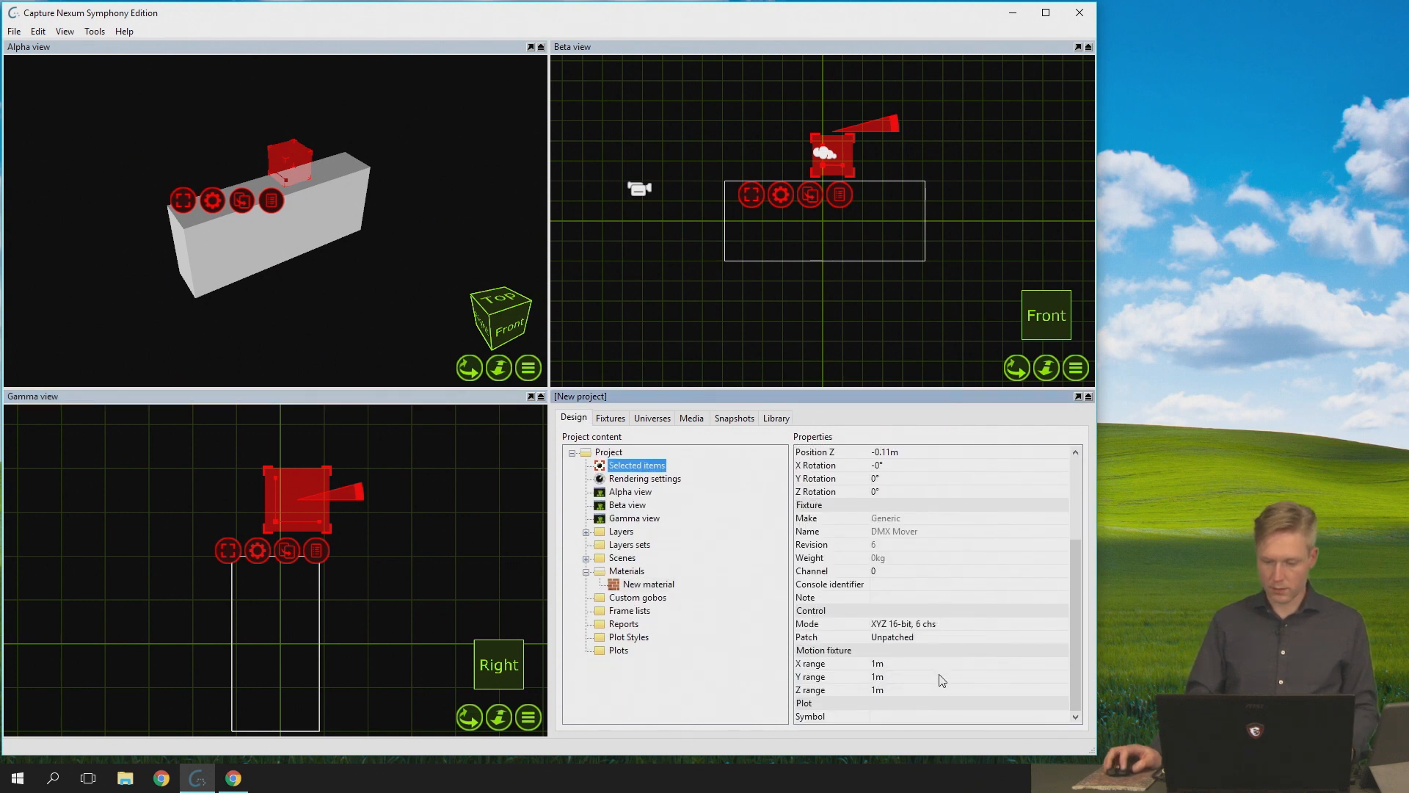
click(942, 664)
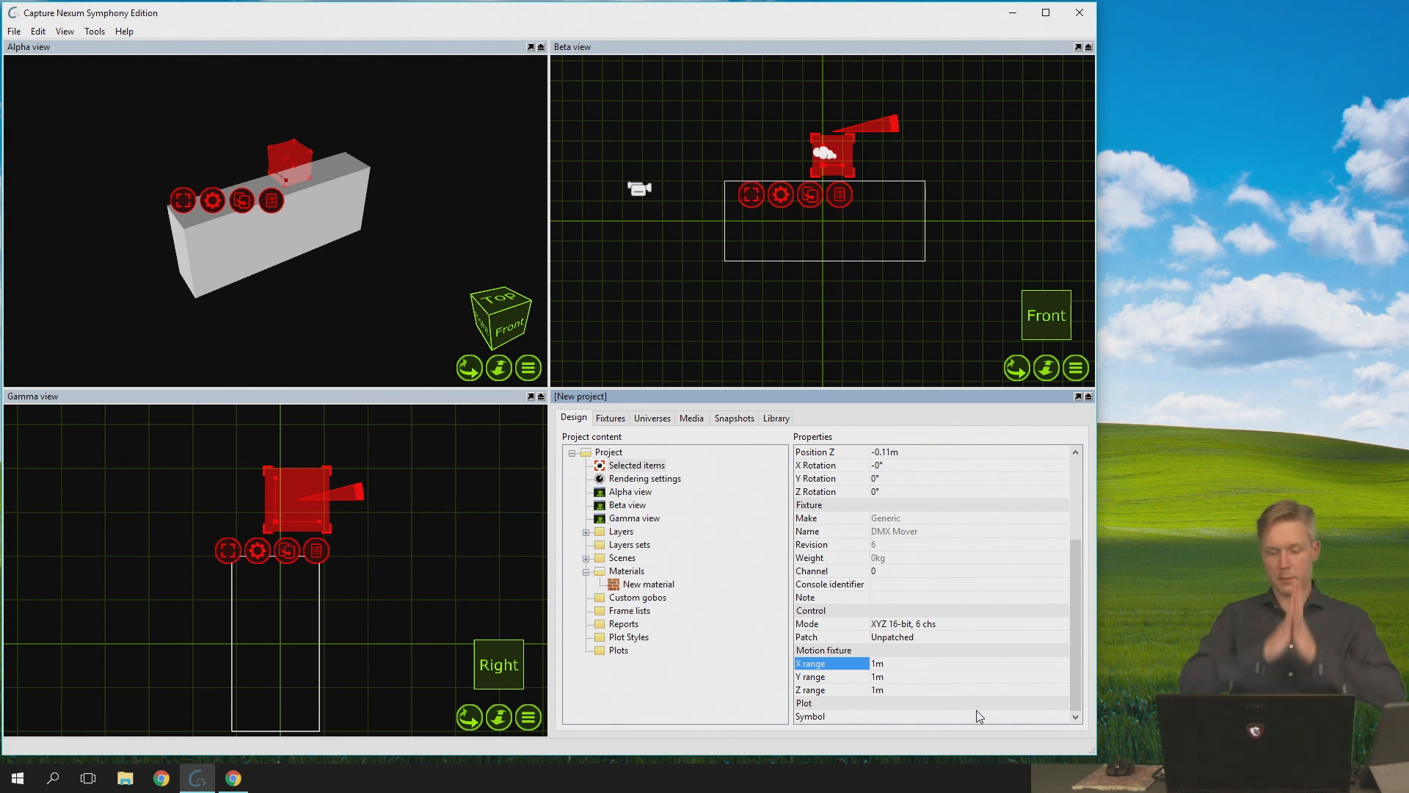
click(960, 663)
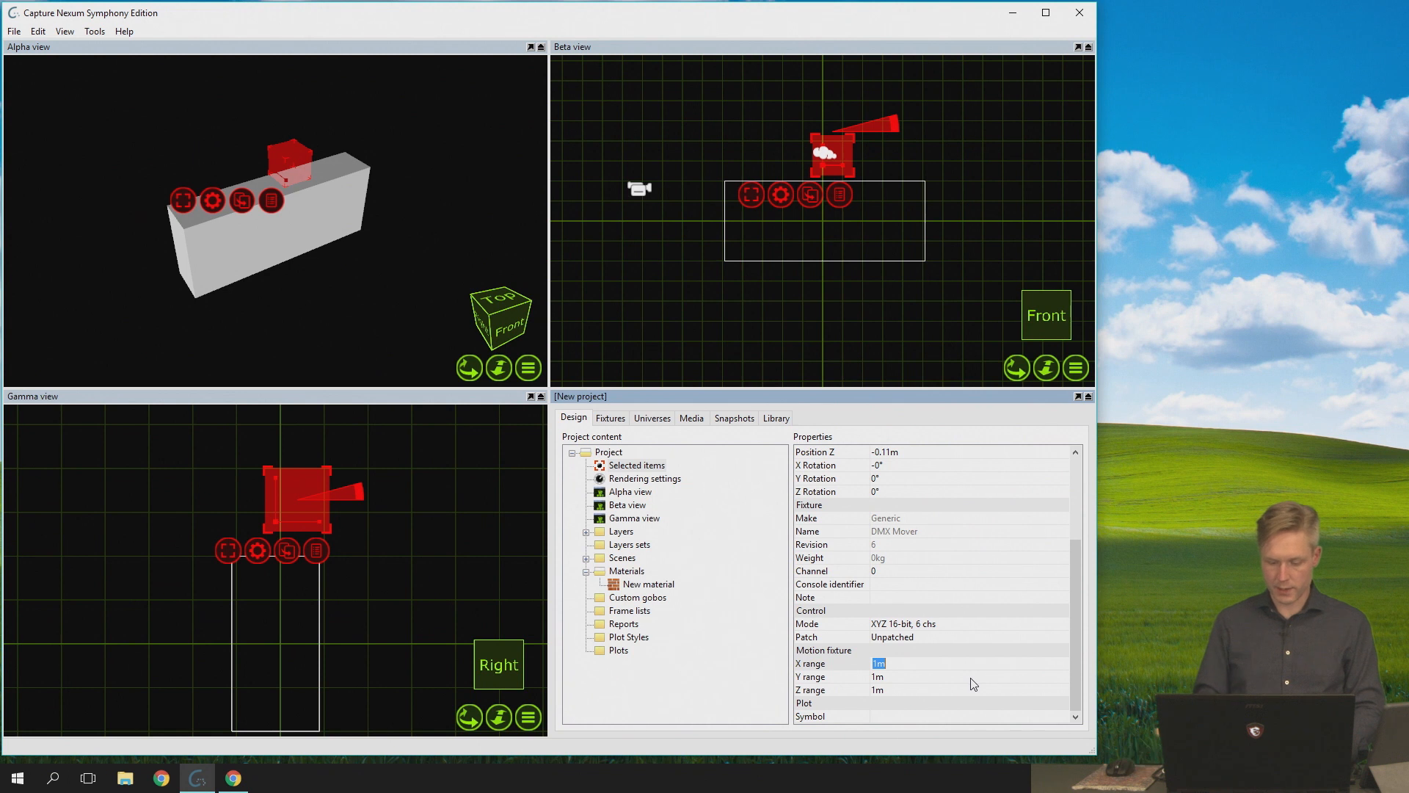
text(0)
key(Return)
key(Down)
key(Down)
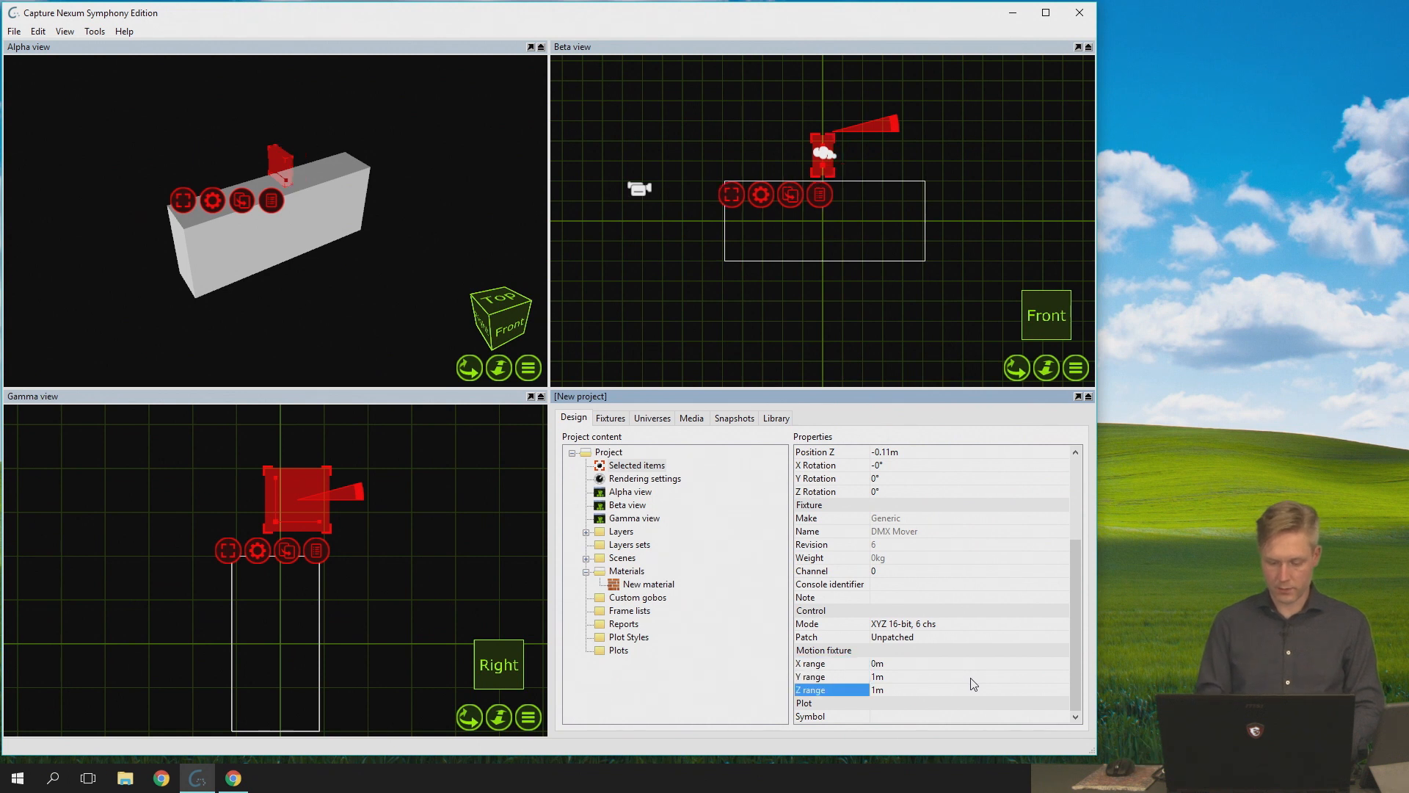
text(0)
key(Return)
- Set the DMX Mover's Y range to 5 m
key(Up)
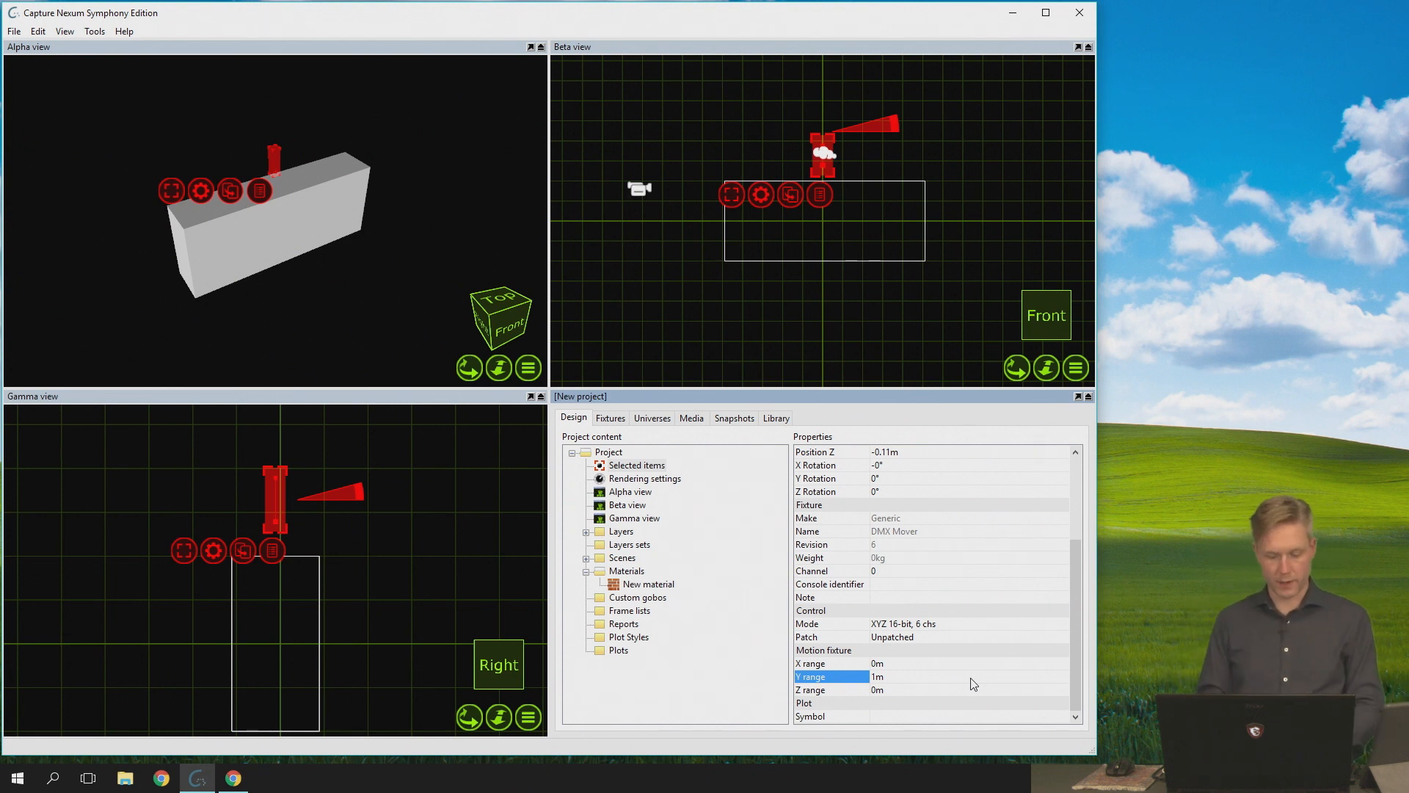
text(5)
key(Return)
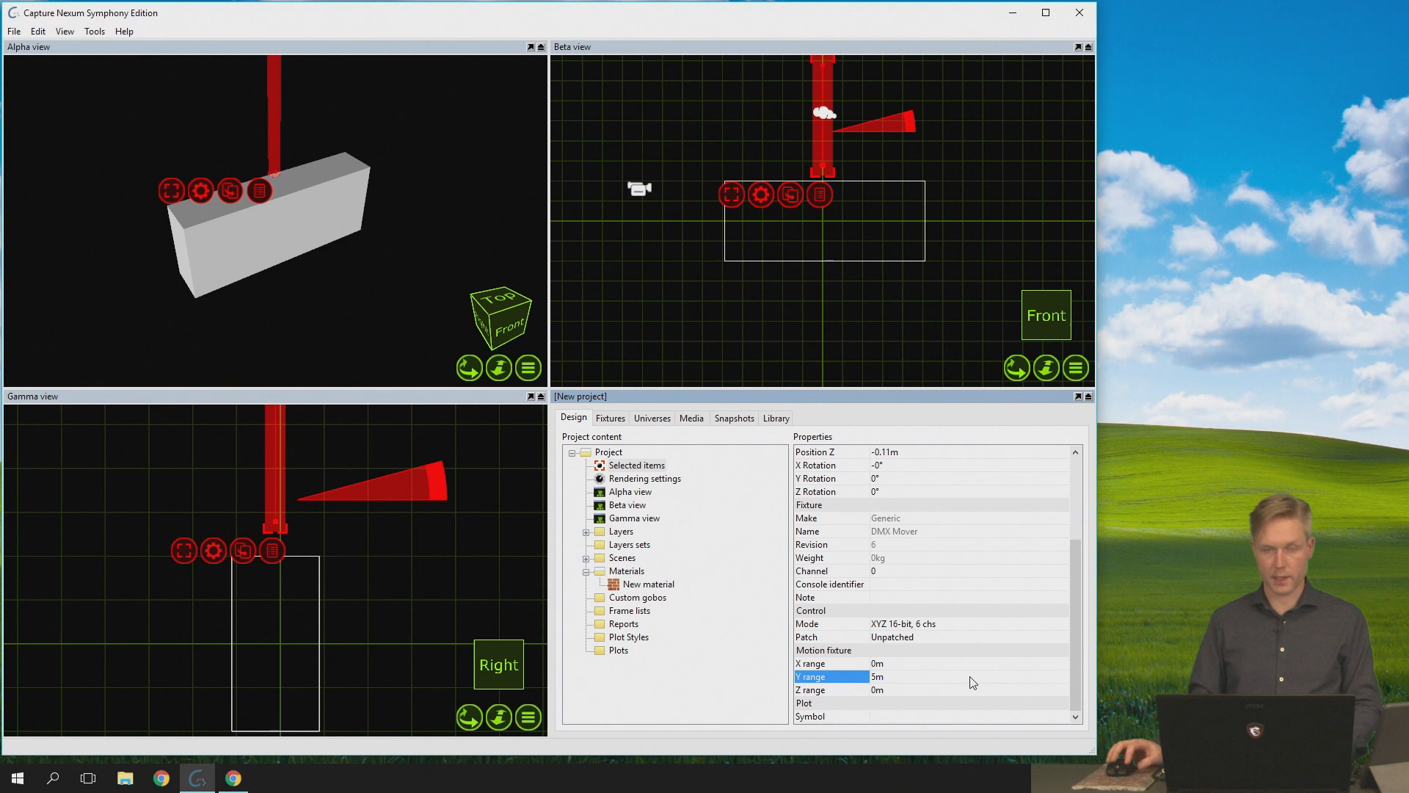
scroll(839, 158, down, 3)
middle_drag(840, 158, 829, 191)
scroll(831, 166, up, 3)
scroll(830, 164, up, 1)
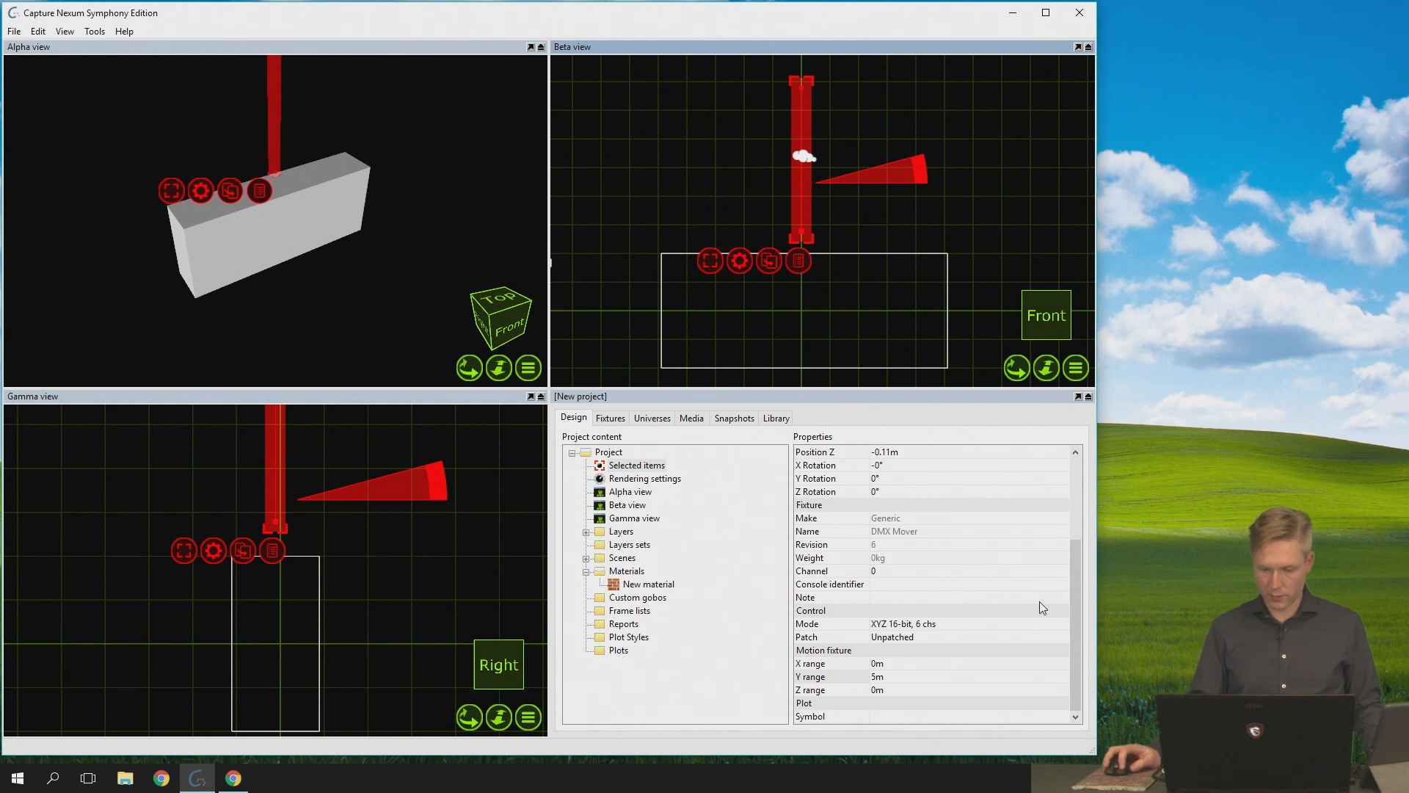
click(912, 559)
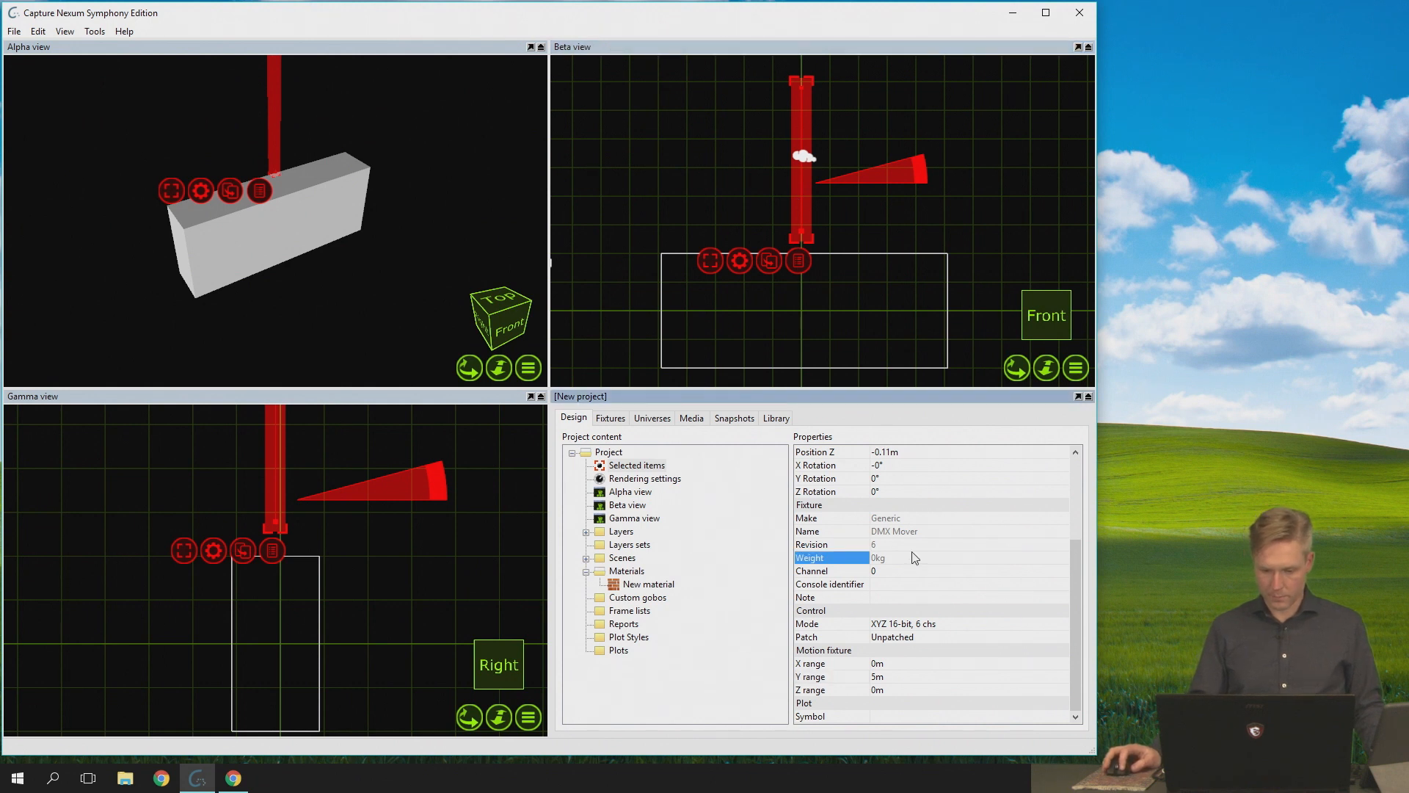